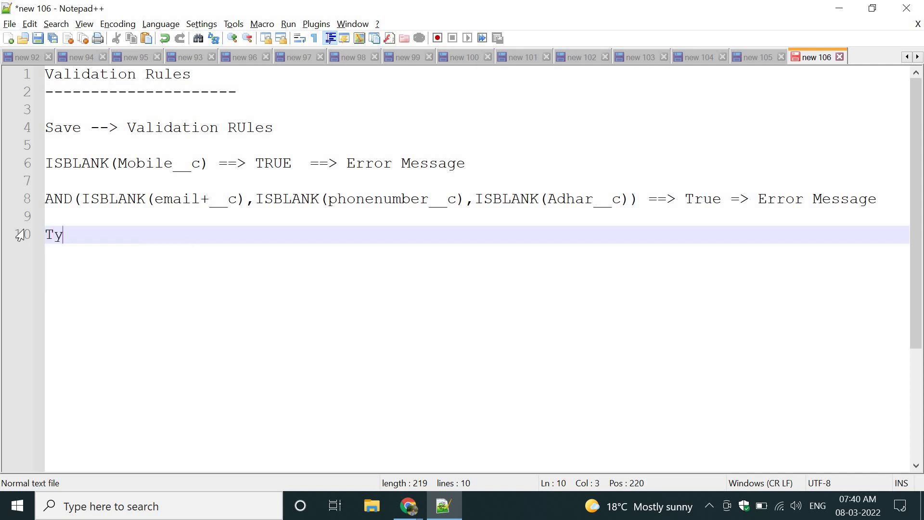
- Remove the partial line 10 text and type 'Account == >Rating' on line 11
key(BackSpace)
key(BackSpace)
key(BackSpace)
key(BackSpace)
key(BackSpace)
key(BackSpace)
key(BackSpace)
key(Return)
key(Return)
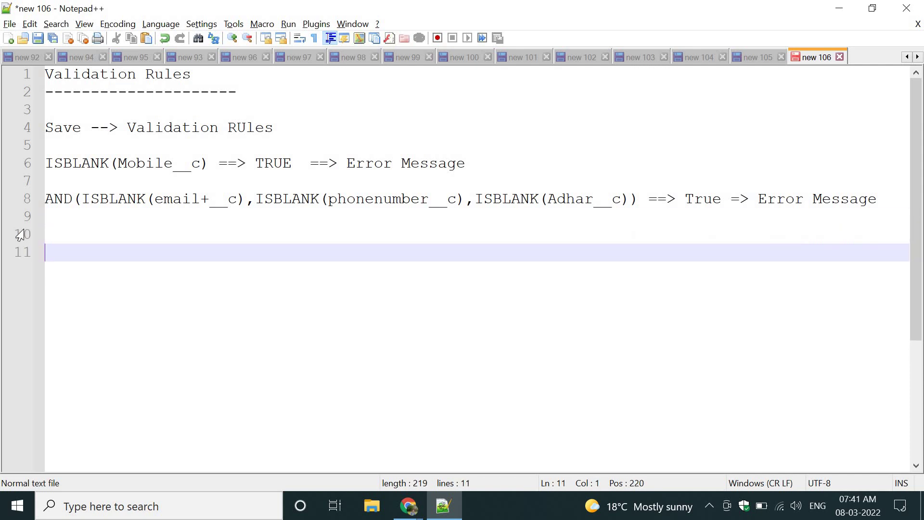
text(Account =)
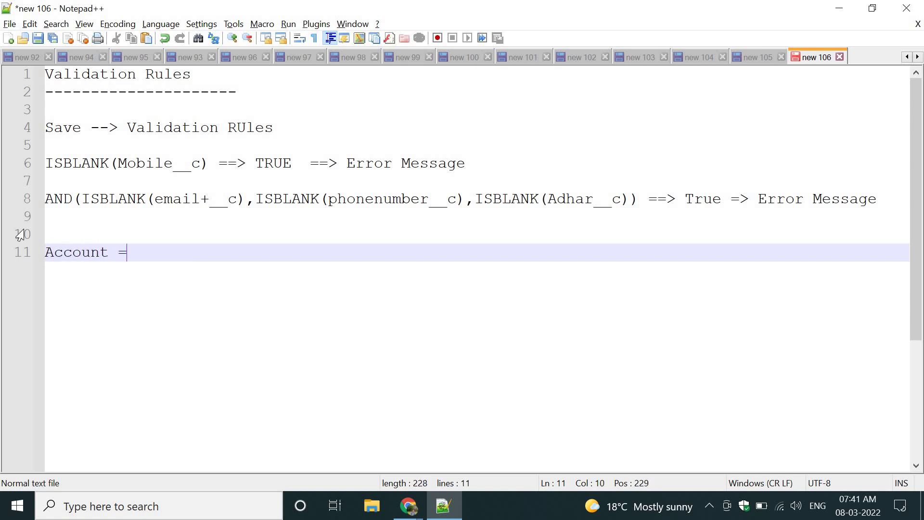
text(= >Rating)
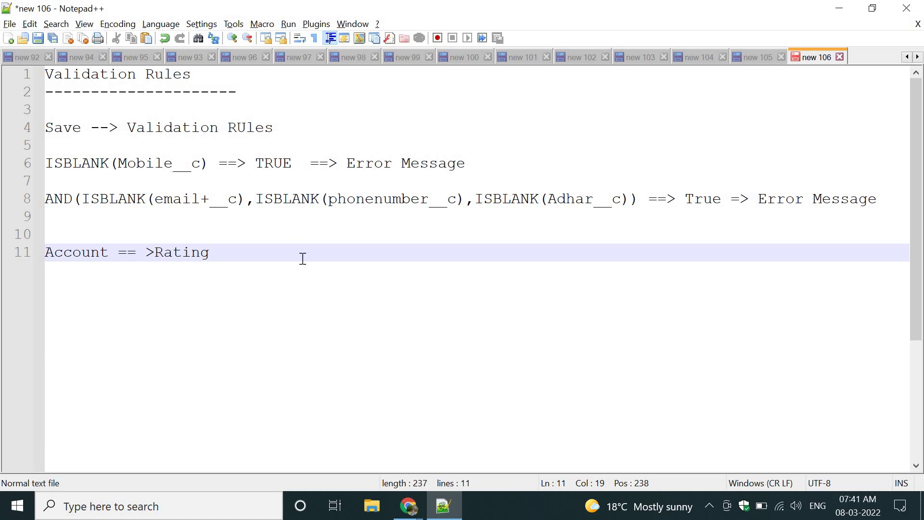
- Scroll back through the earlier note tabs and settle on the new 91 note
click(71, 59)
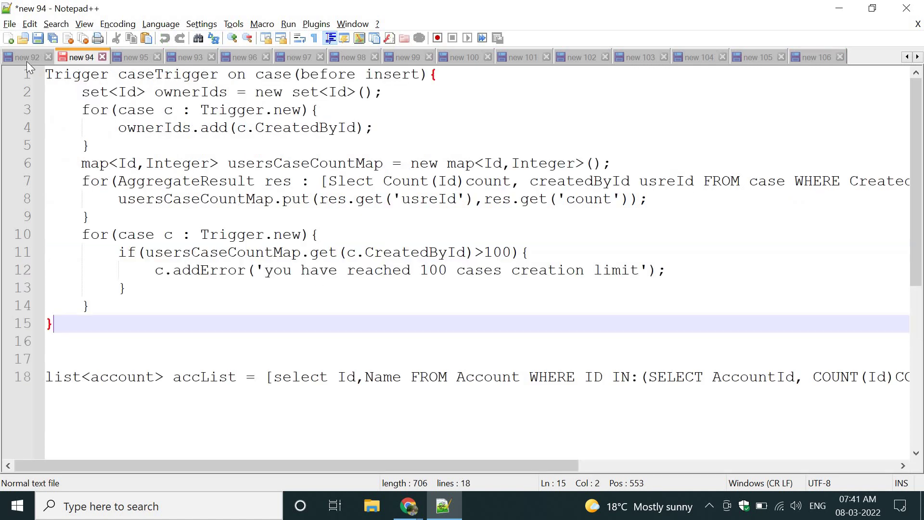
click(27, 60)
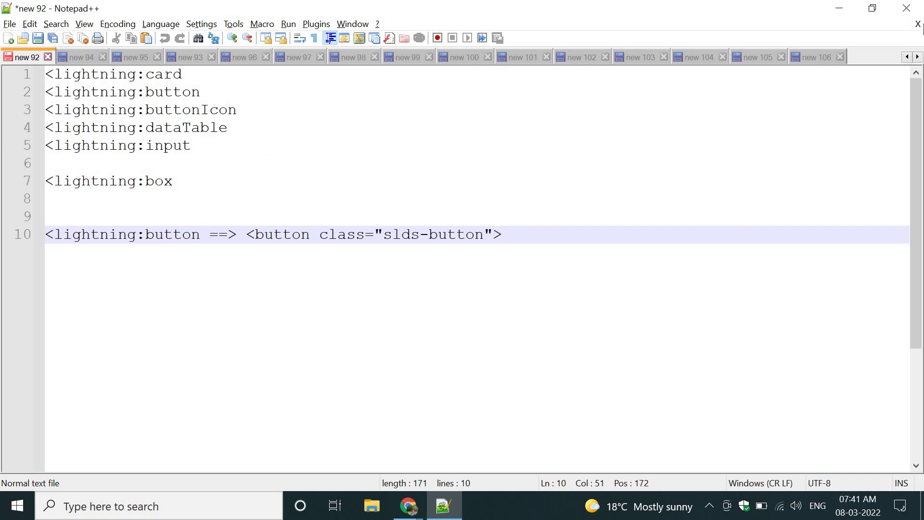
click(907, 57)
click(907, 57)
click(908, 57)
click(907, 57)
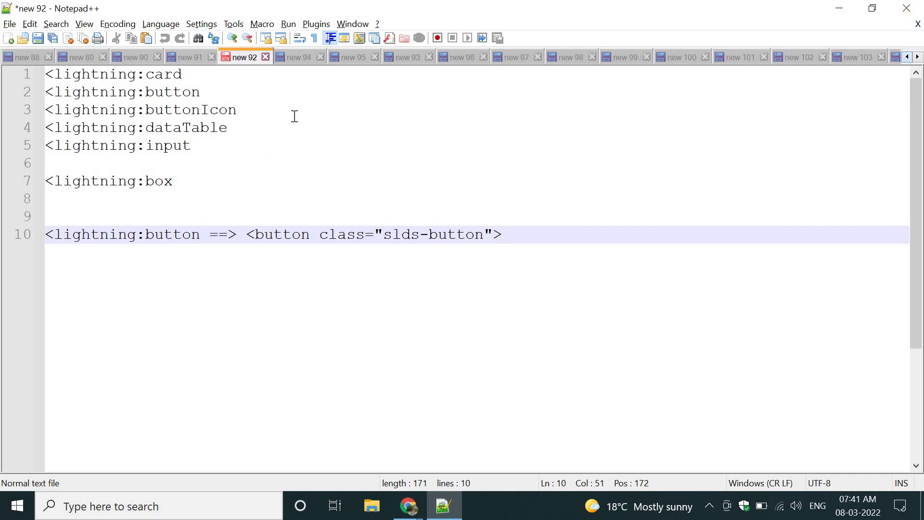
click(175, 58)
click(123, 56)
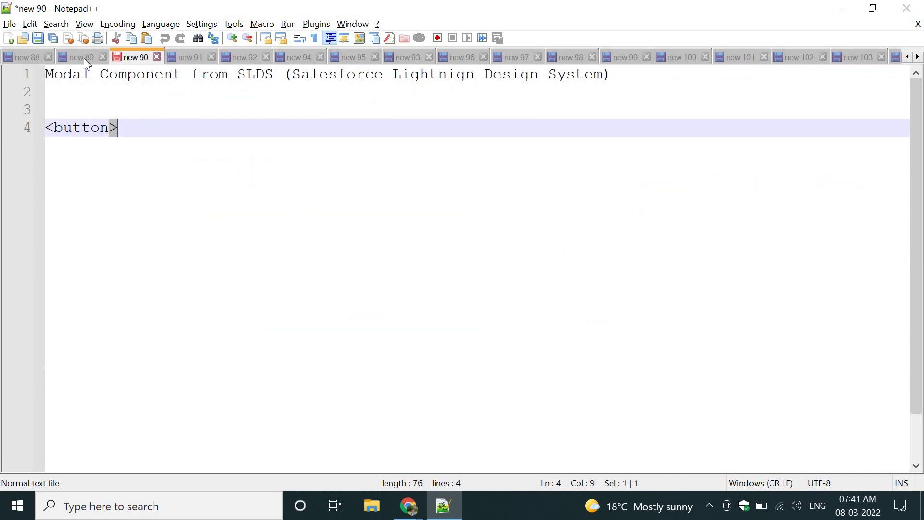
click(84, 58)
click(196, 50)
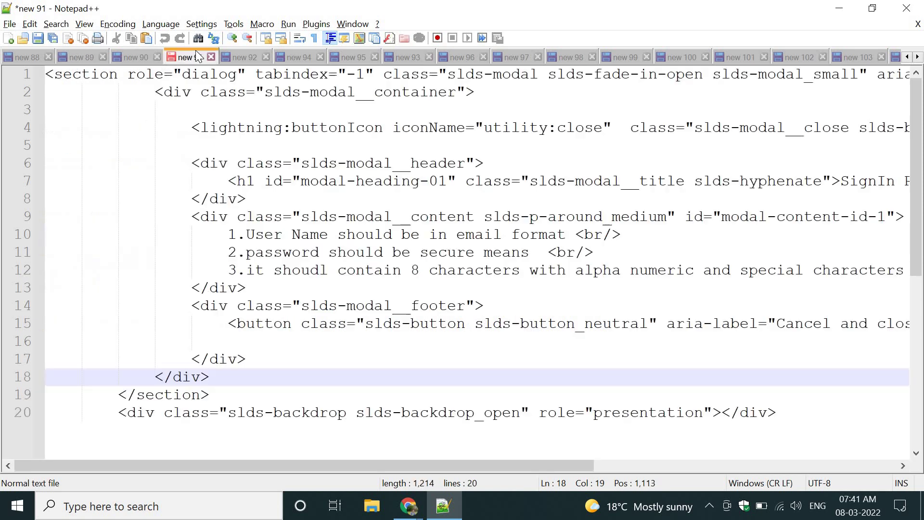
click(229, 181)
- Close new 91, Employee Profiles, new 90 and new 92 unsaved, keeping the trigger note
key(ctrl+w)
key(Return)
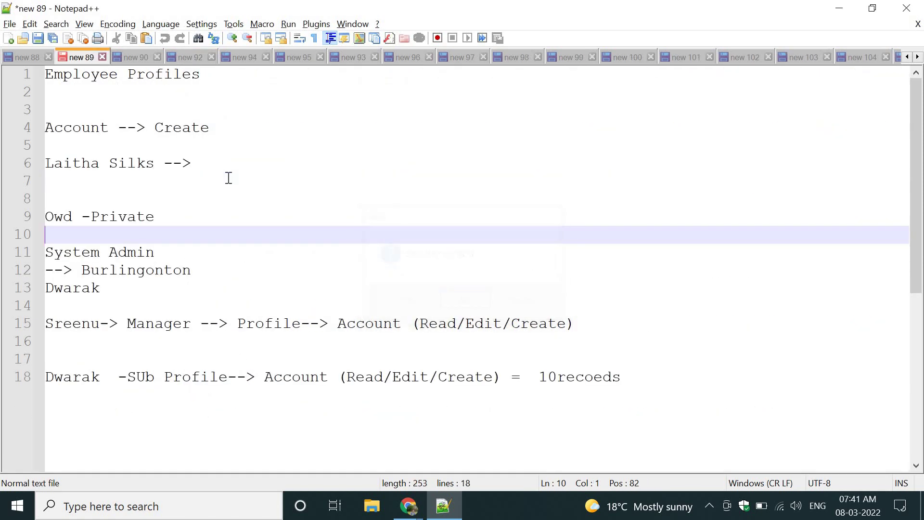
key(ctrl+w)
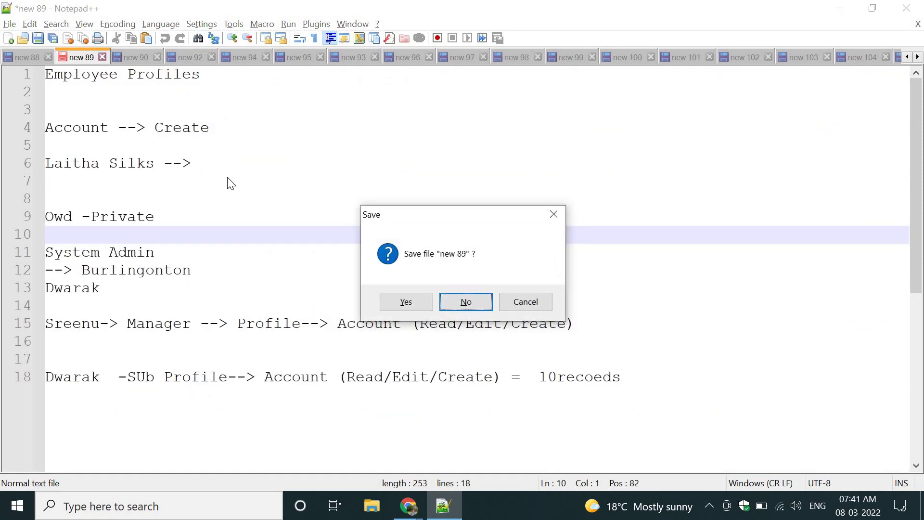
key(Return)
key(ctrl+w)
key(Return)
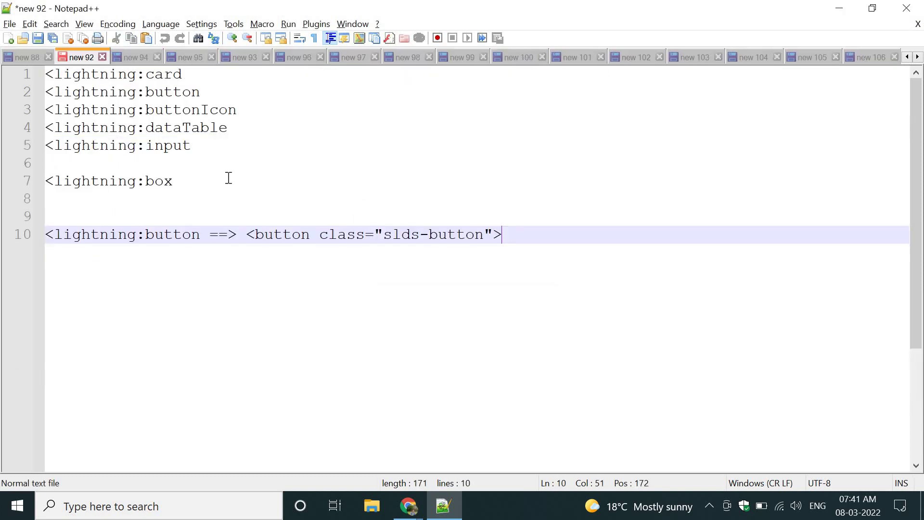
key(ctrl+w)
key(Return)
key(ctrl+w)
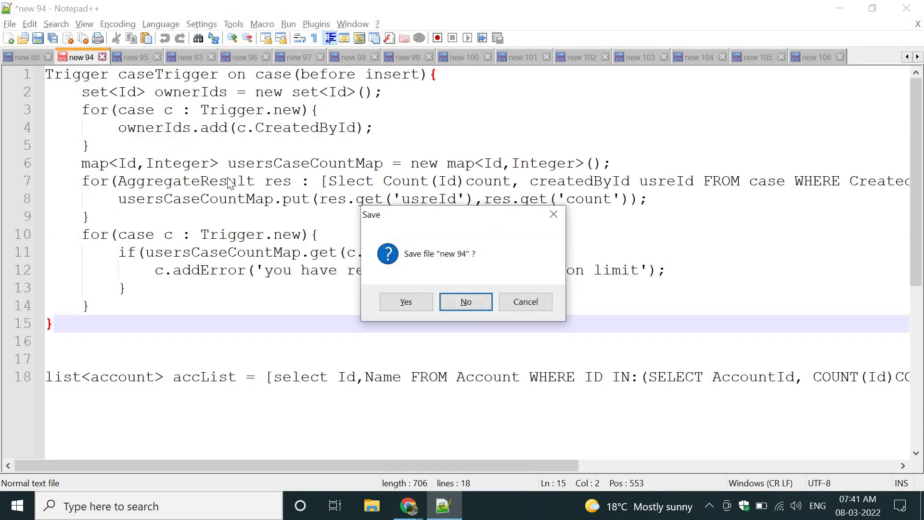
key(Escape)
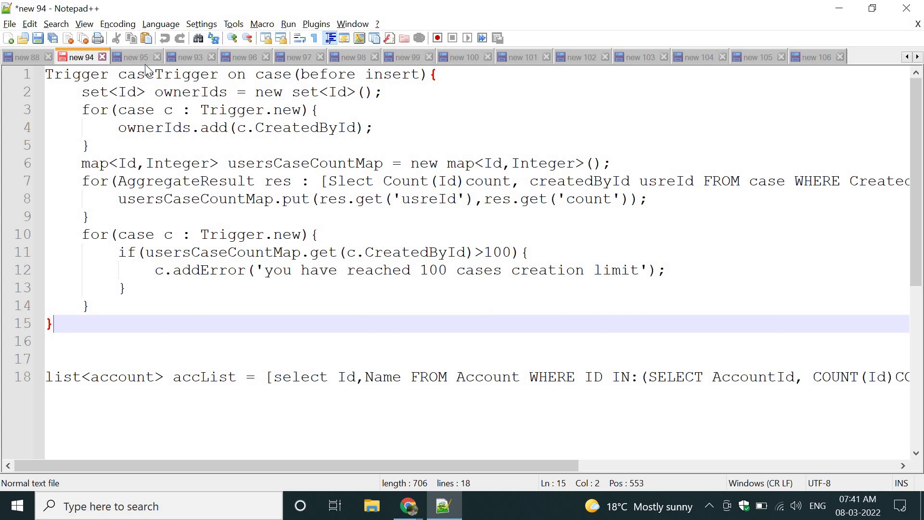
- Highlight exercise 3's hot-rating ownership requirement in the validation exercise list
click(143, 62)
click(208, 62)
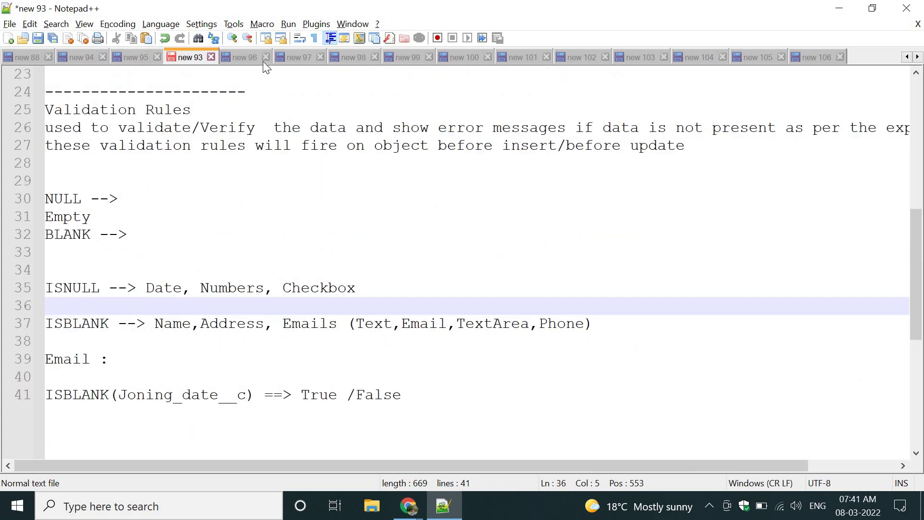
scroll(307, 238, up, 8)
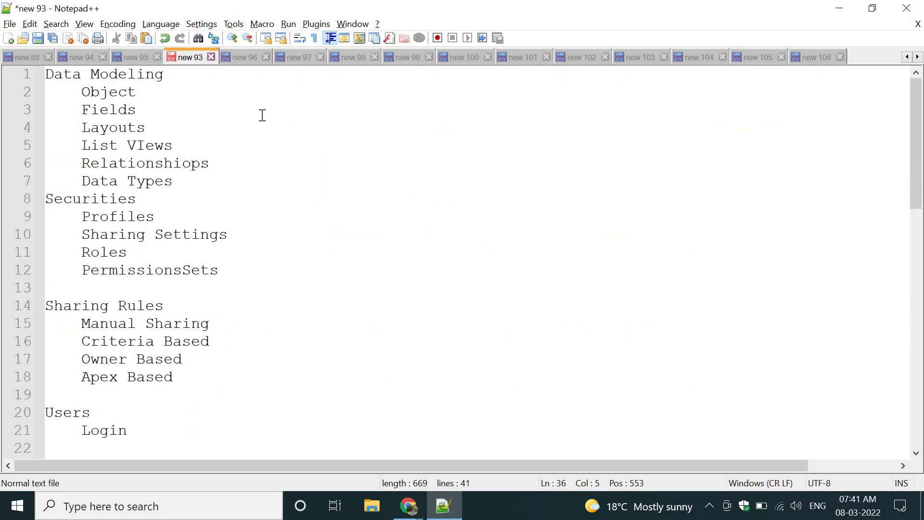
scroll(263, 116, down, 13)
click(240, 59)
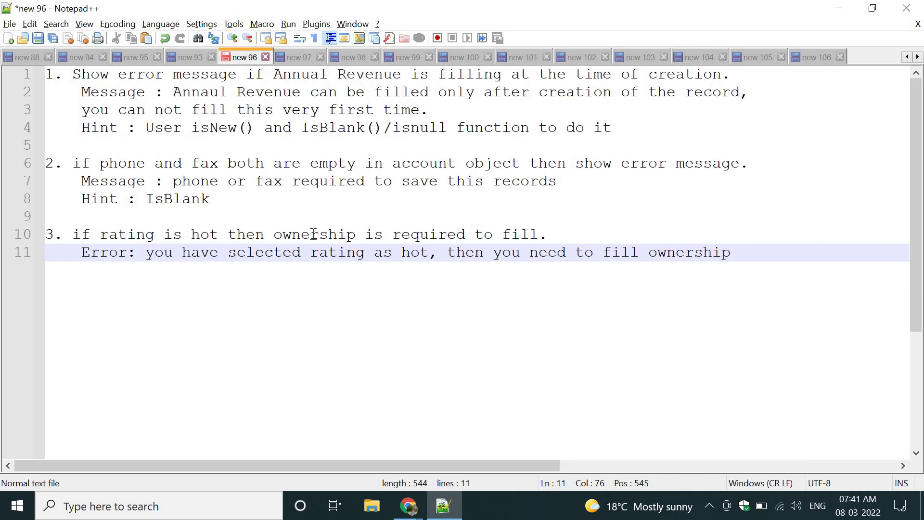
click(345, 235)
double_click(77, 234)
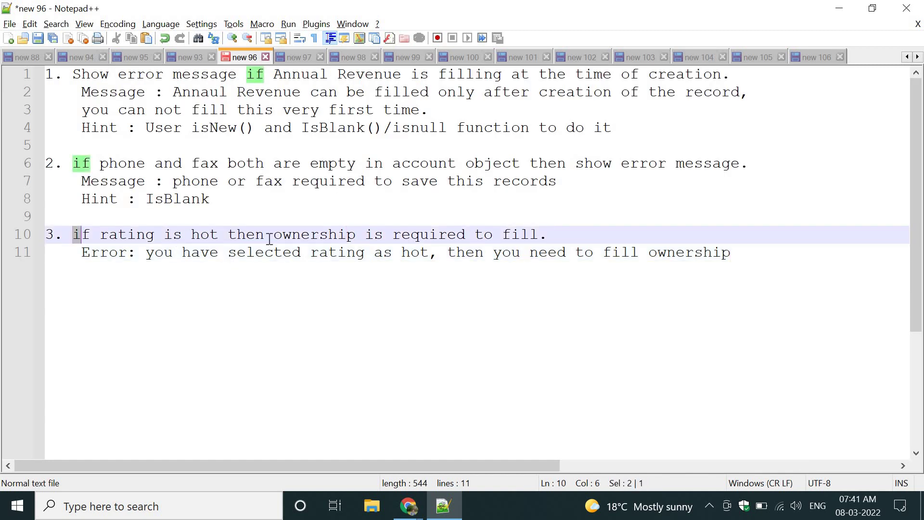
drag(269, 238, 558, 229)
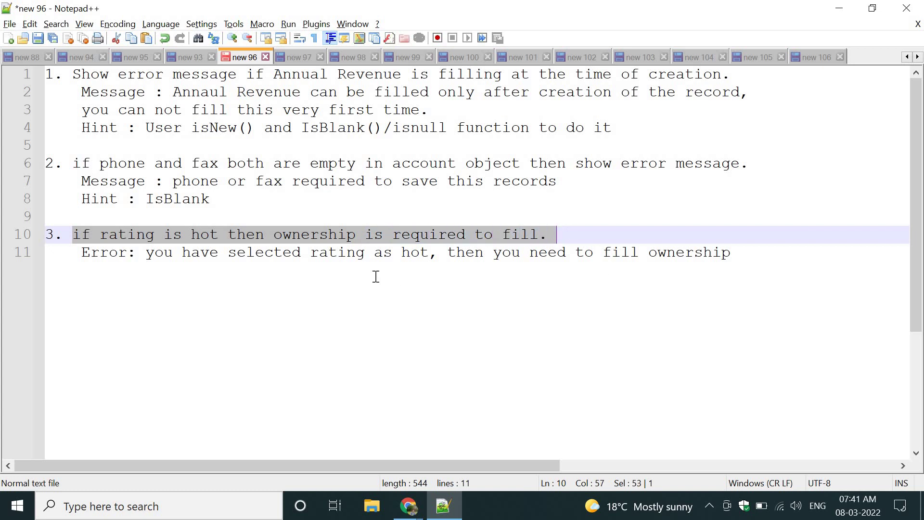
key(ctrl+End)
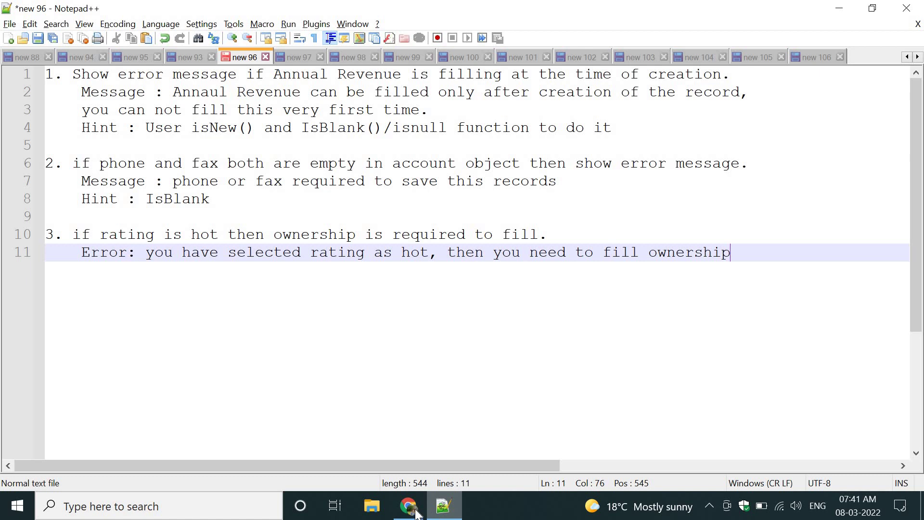
click(408, 506)
- Search 'Account' in the App Launcher and start a new account from Accounts
click(371, 460)
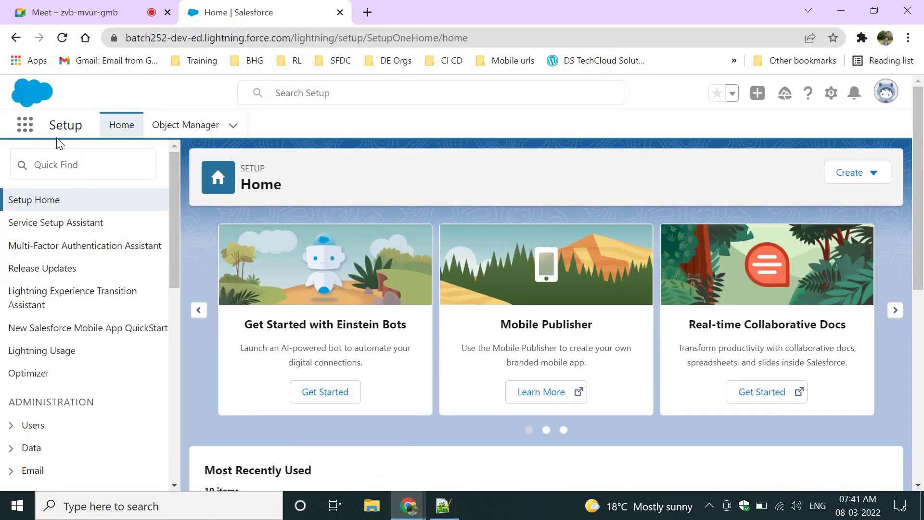
click(28, 128)
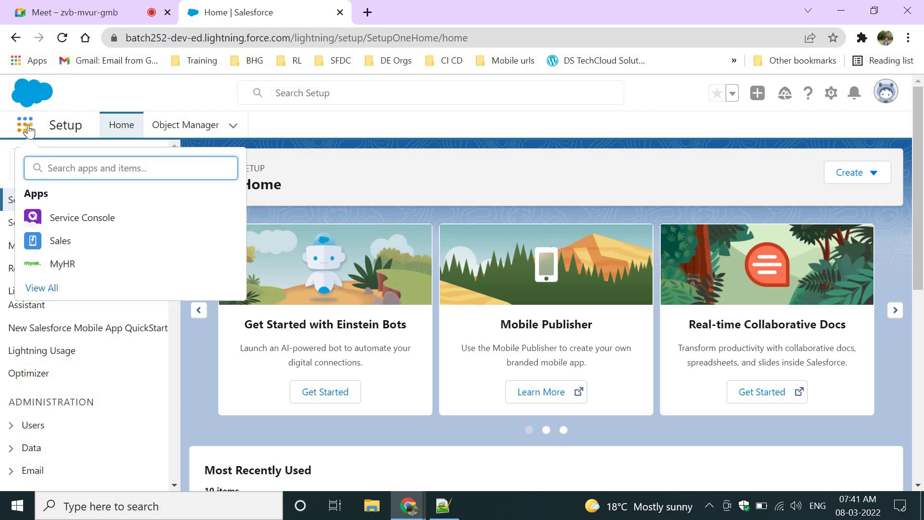
text(Account)
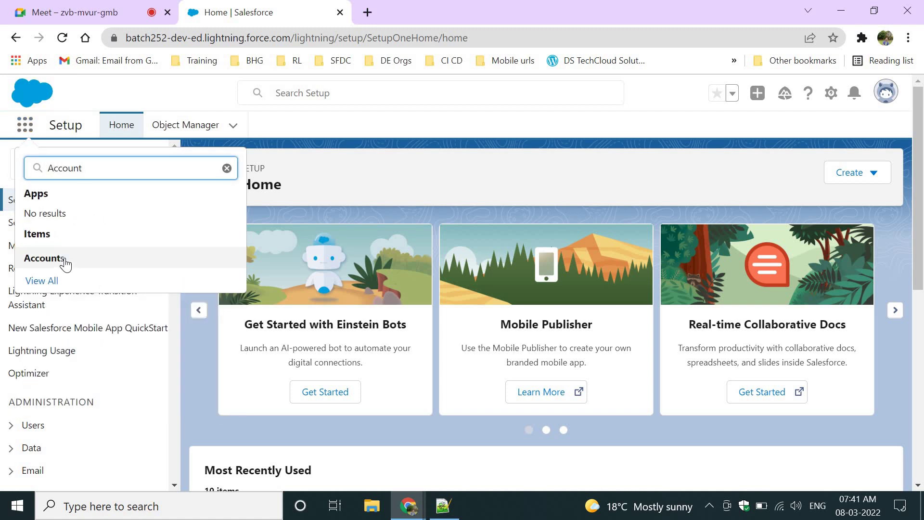
click(65, 258)
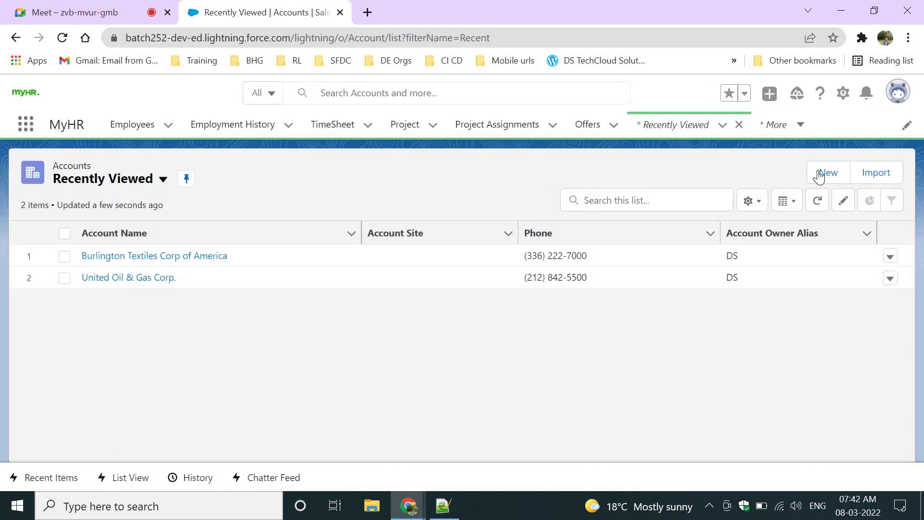
click(827, 173)
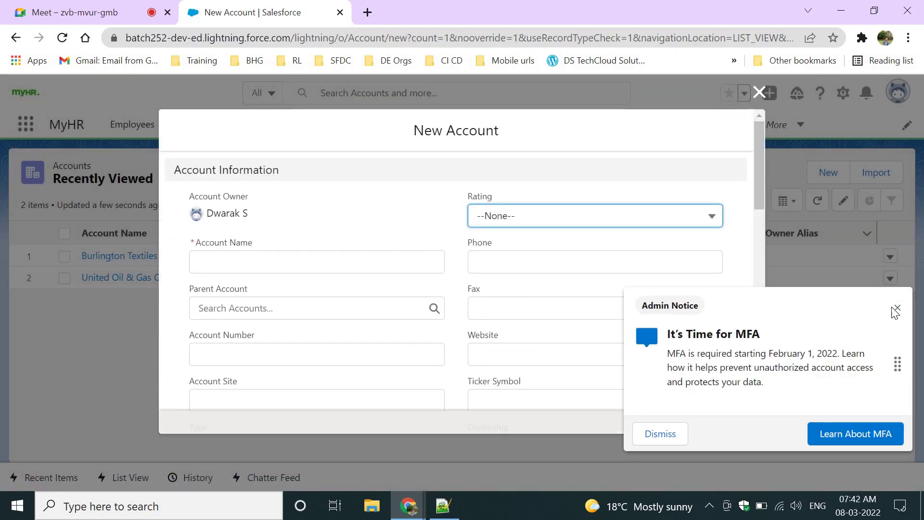
- Dismiss the MFA notice and set the new account's Rating to Hot
click(896, 308)
click(512, 217)
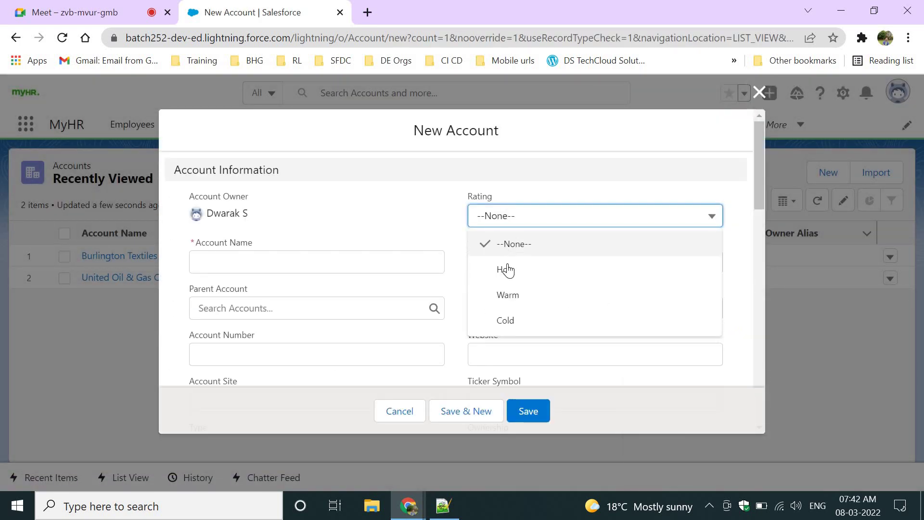
click(506, 269)
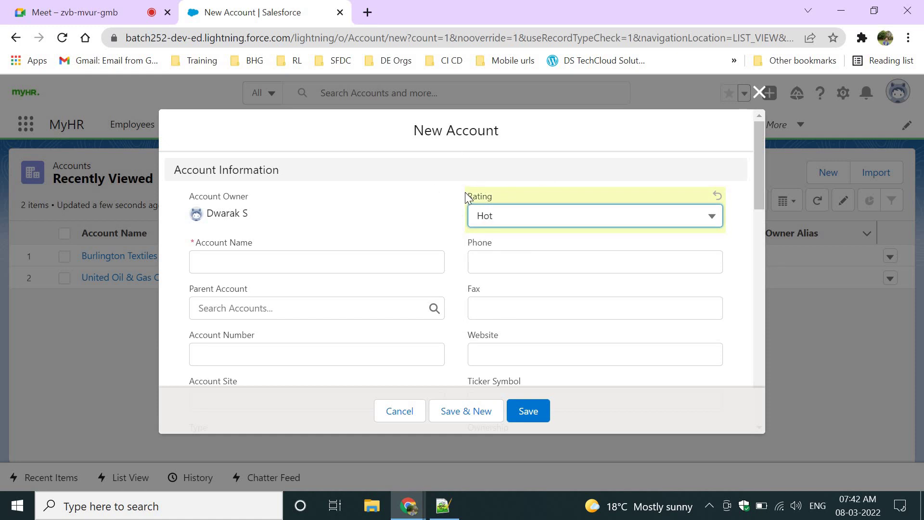
drag(466, 192, 539, 213)
- Recheck exercise 3's ownership requirement, then set Ownership to Subsidiary
key(alt+Tab)
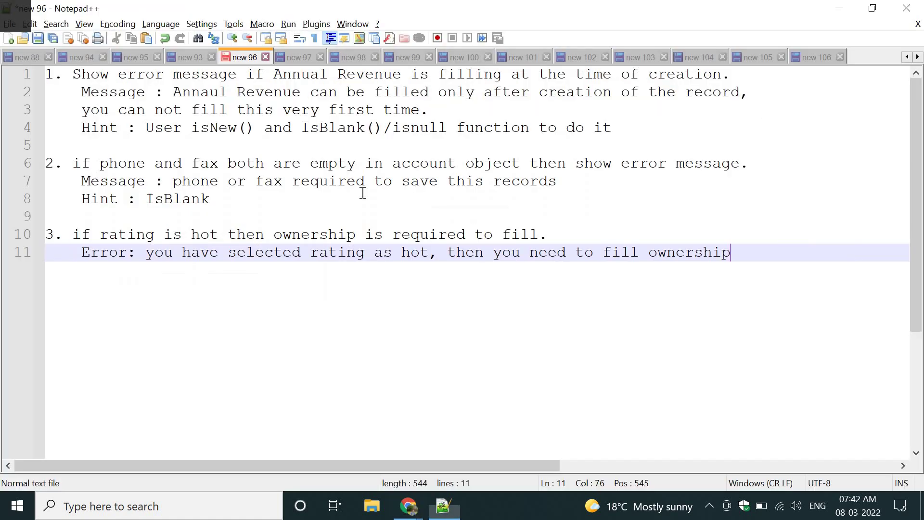
drag(291, 234, 569, 234)
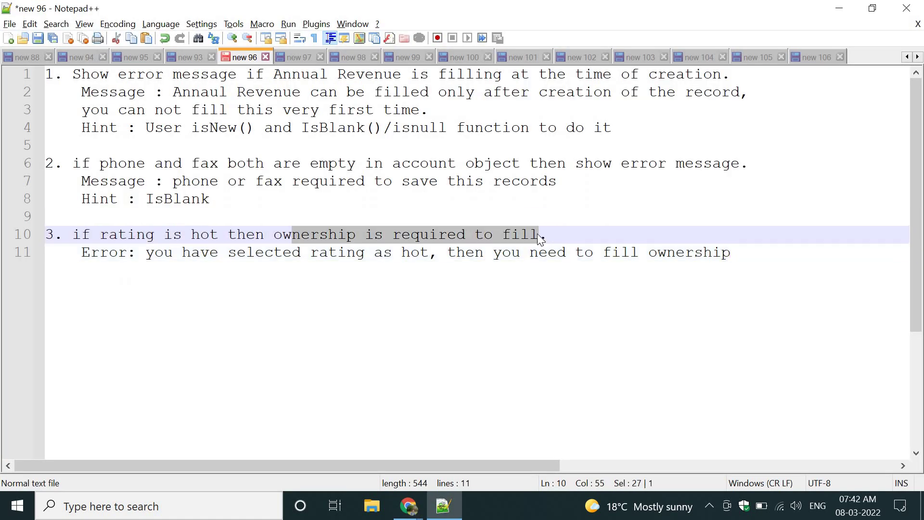
key(alt+Tab)
scroll(577, 296, down, 2)
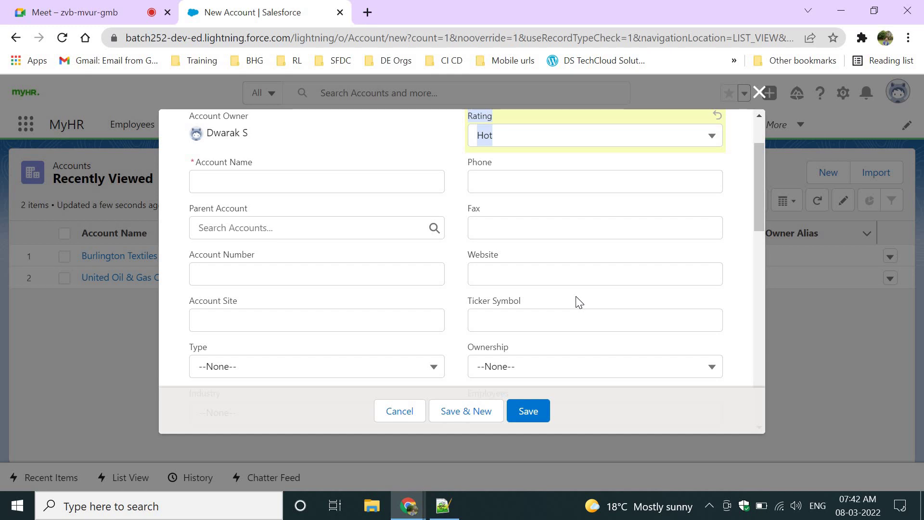
click(579, 302)
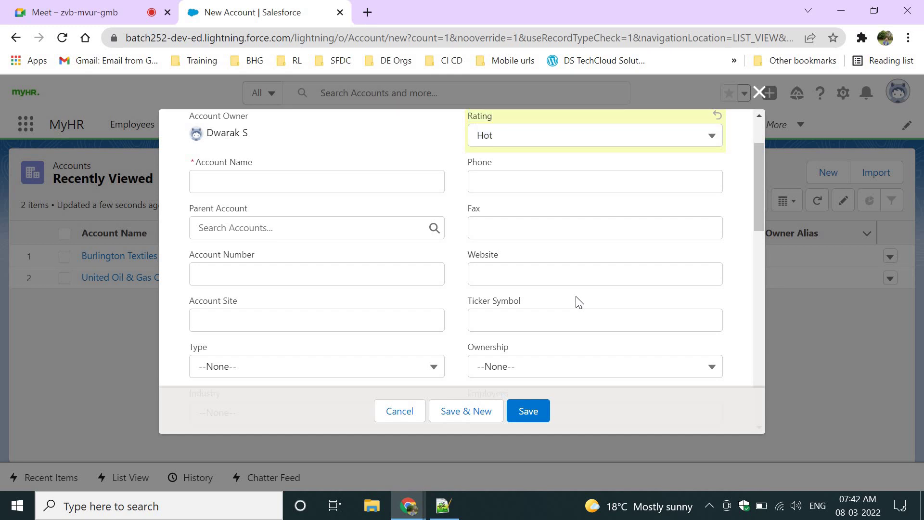
scroll(559, 308, down, 1)
click(505, 359)
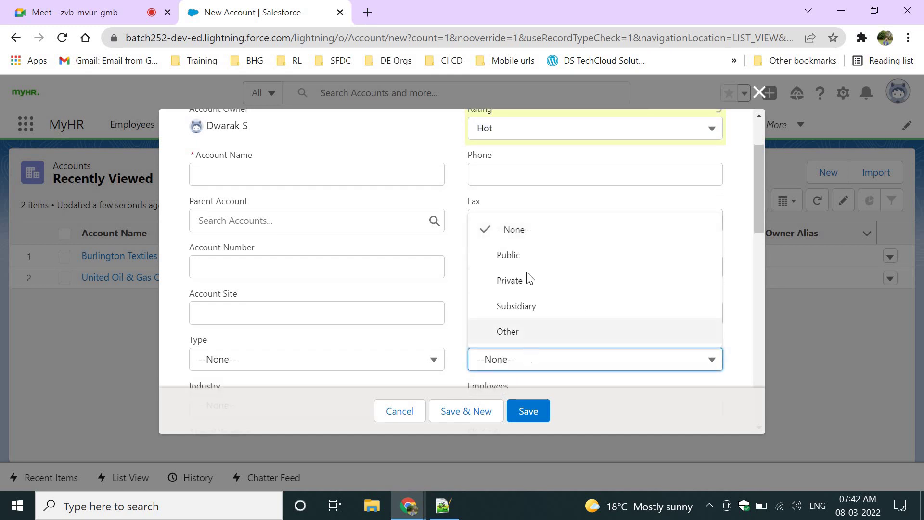
click(481, 306)
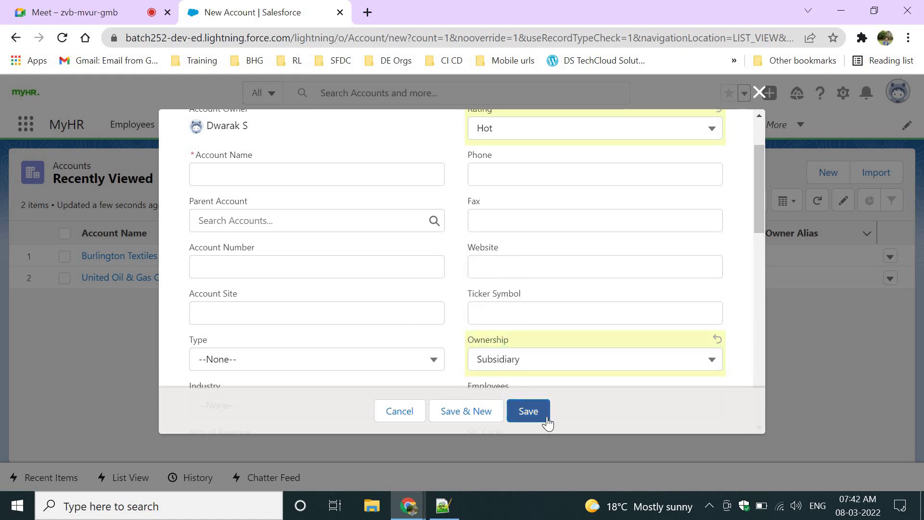
- Start a new line below rule 3 with an empty AND() formula
click(442, 505)
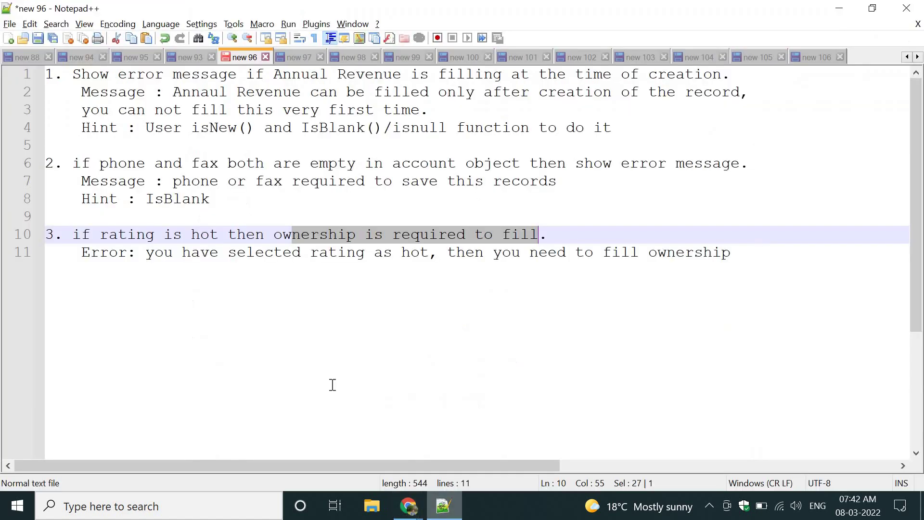
key(ctrl+End)
key(Return)
key(Return)
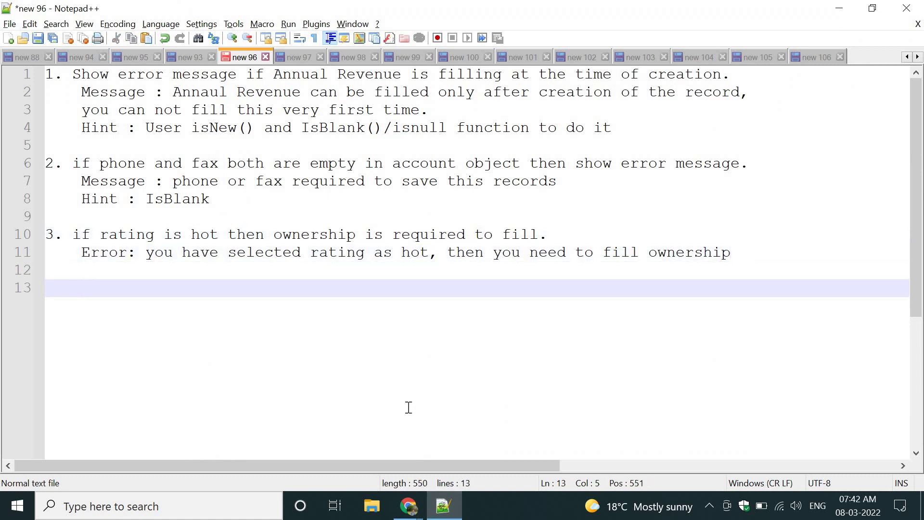
text(AND())
key(Left)
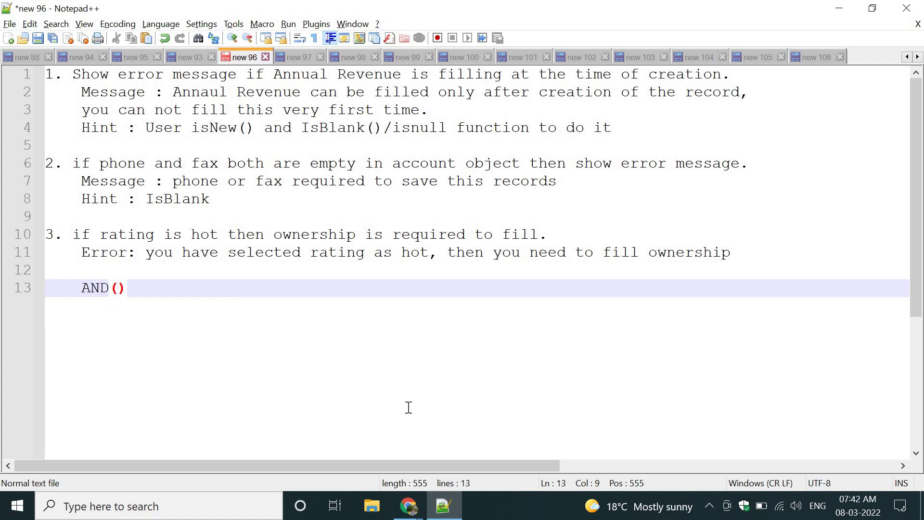
- Fill the AND arguments with rating='Hot', isBLNAK(Ownership)
text(rating)
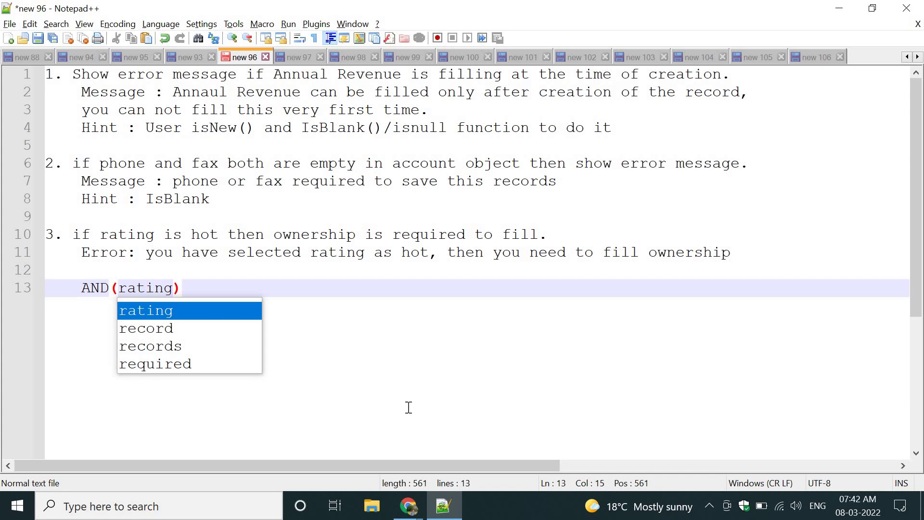
text(='R')
key(Left)
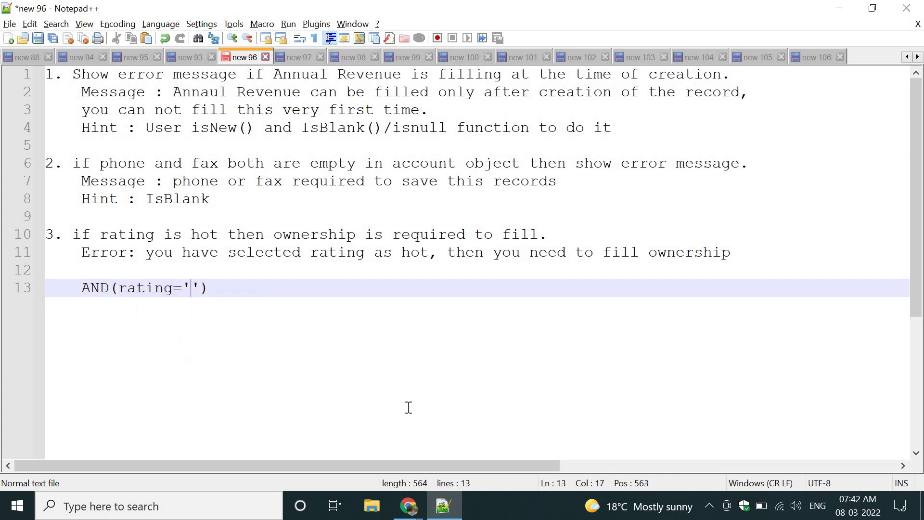
text(R)
key(BackSpace)
text(Hot)
key(Right)
text(, isBL)
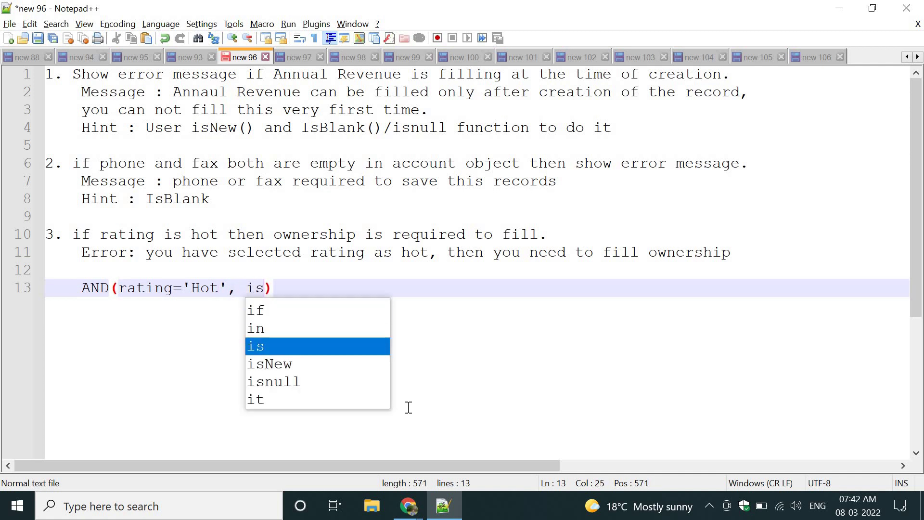
text(NAK())
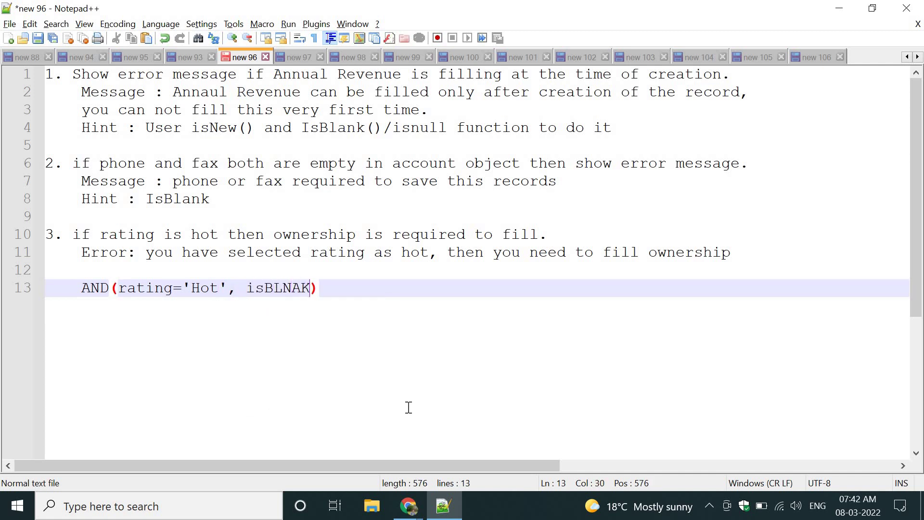
key(Left)
text(Ownersh)
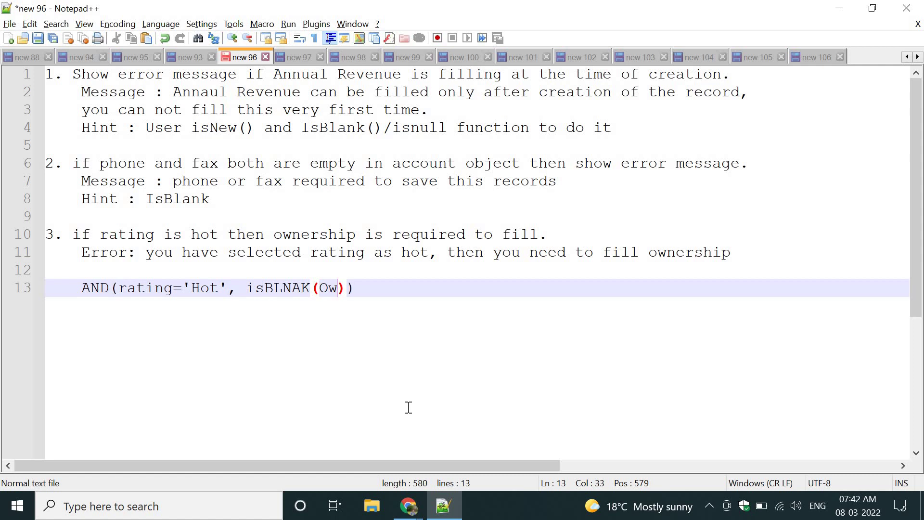
text(ip)
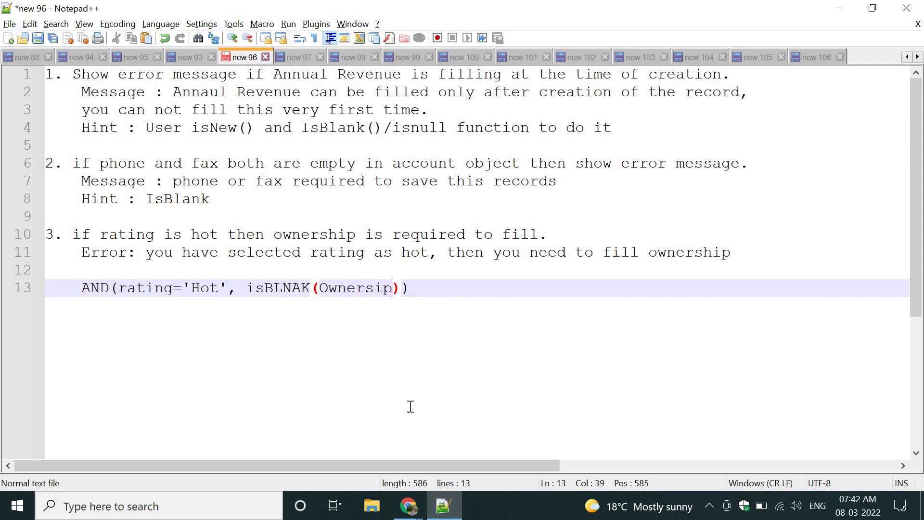
key(BackSpace)
key(BackSpace)
text(hip)
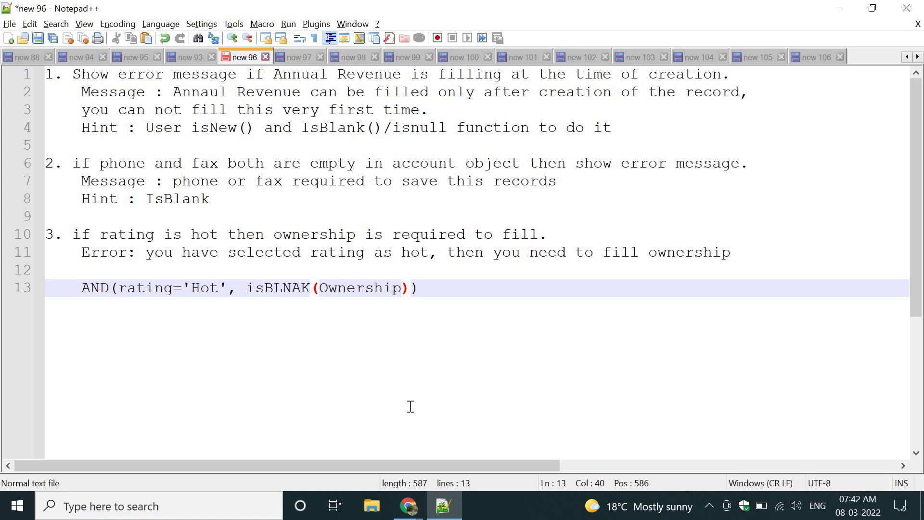
click(480, 281)
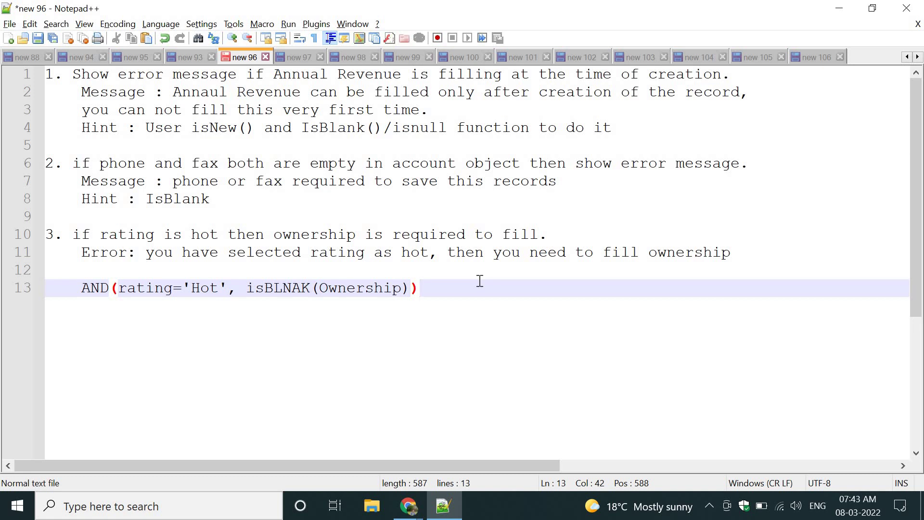
key(alt+Tab)
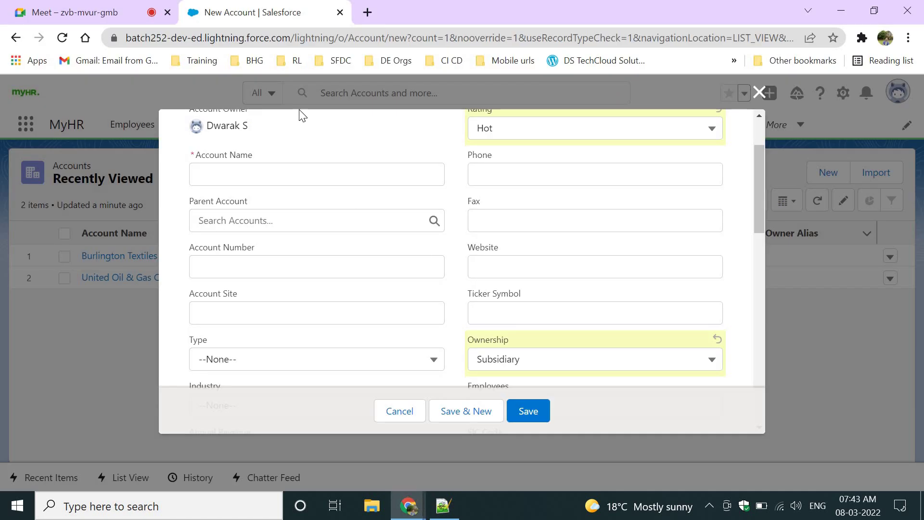
click(28, 11)
click(609, 158)
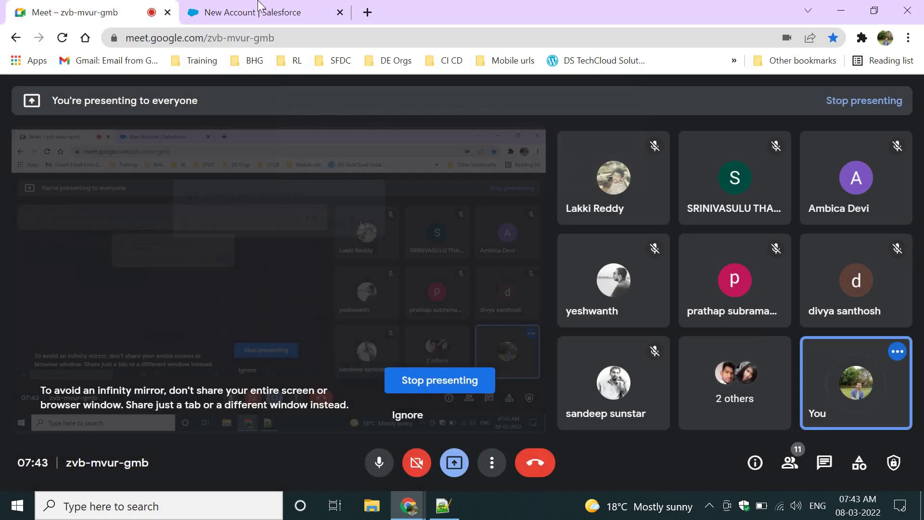
click(259, 12)
key(alt+Tab)
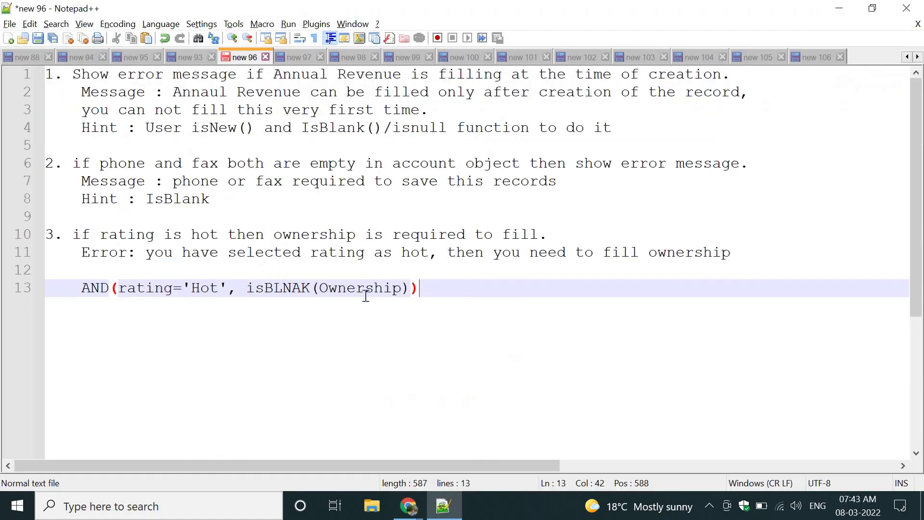
key(alt+Tab)
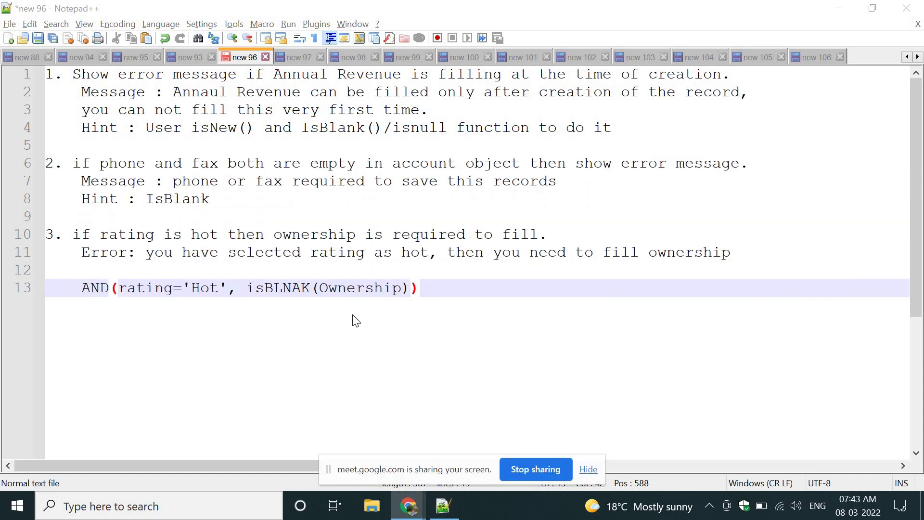
key(alt+Tab)
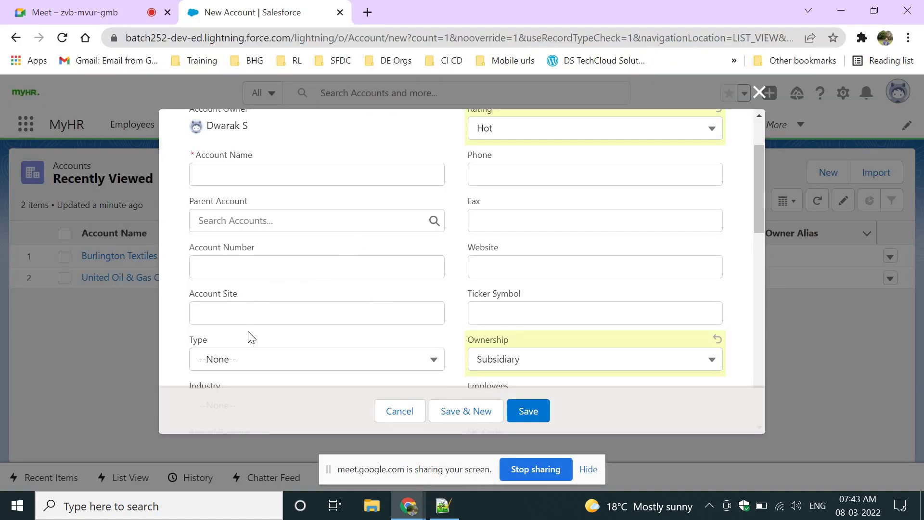
scroll(526, 230, up, 2)
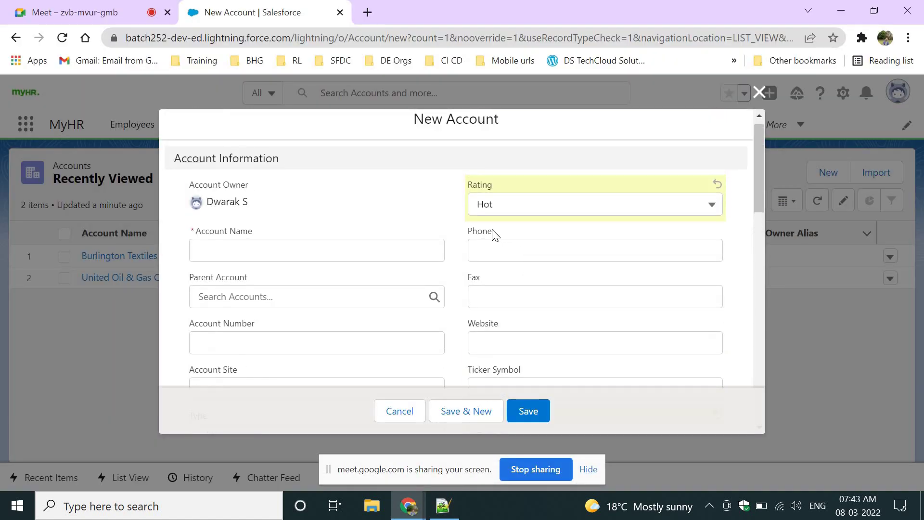
scroll(500, 342, down, 3)
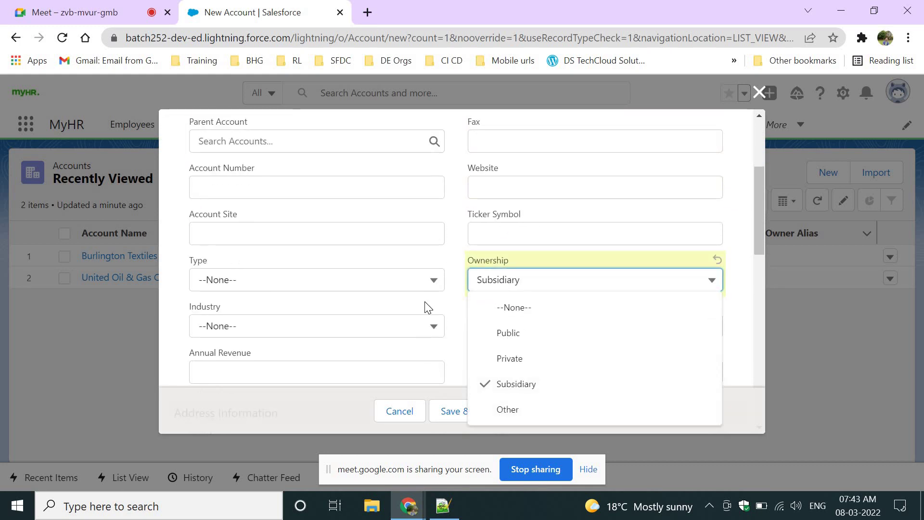
click(425, 302)
key(alt+Tab)
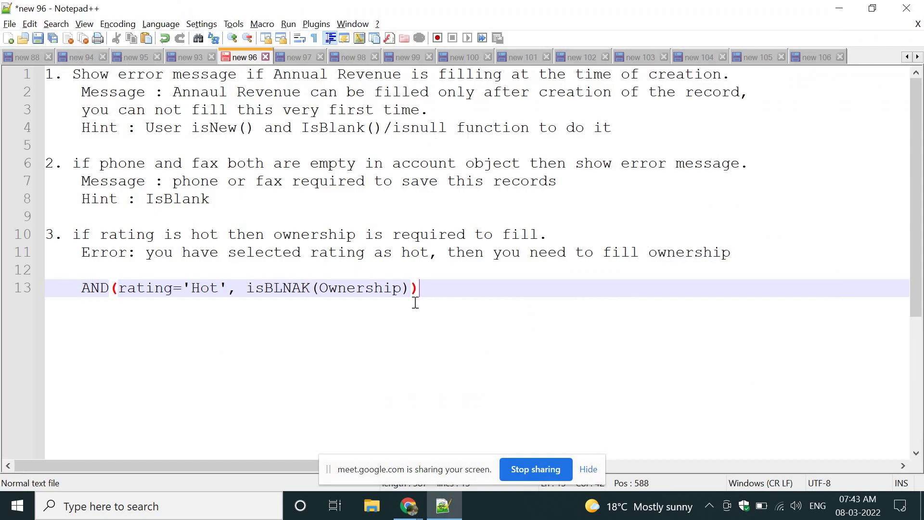
- Replace the rating='Hot' condition with the function name IsPicVal
double_click(94, 290)
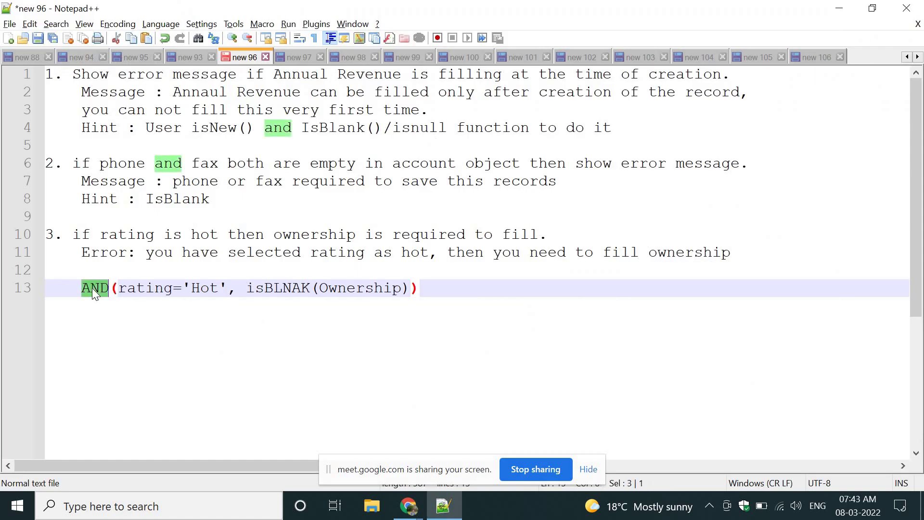
double_click(135, 290)
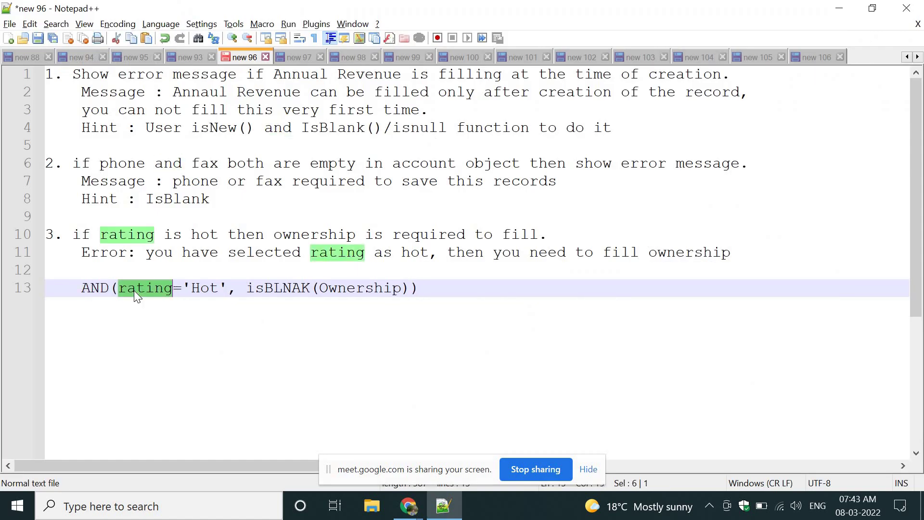
click(226, 295)
drag(236, 288, 124, 292)
key(BackSpace)
text(IsP)
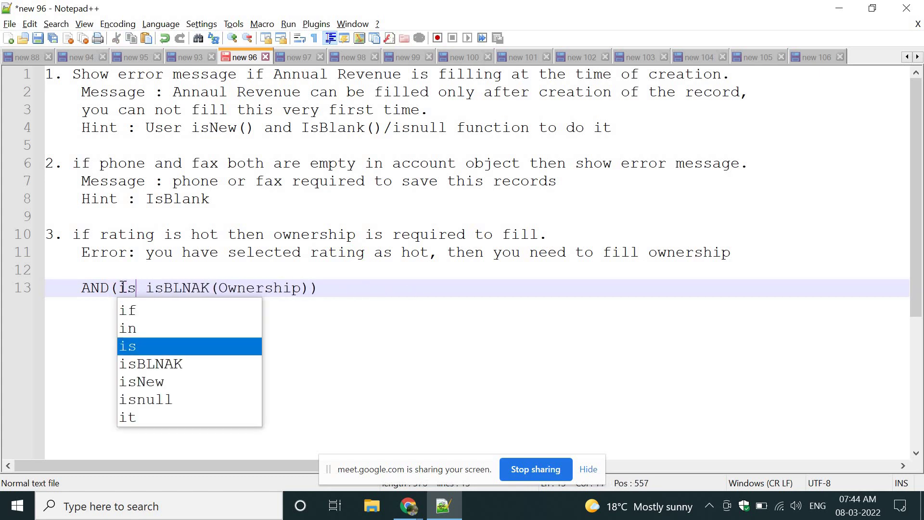
text(iv)
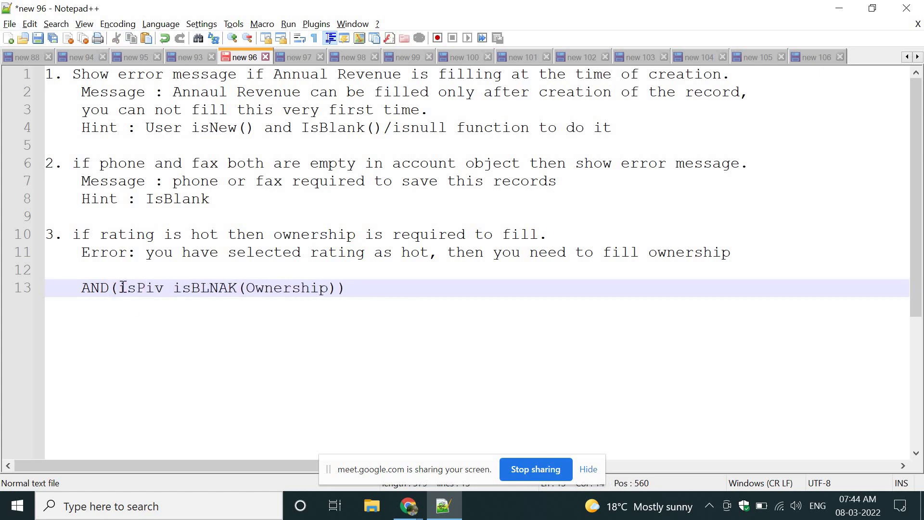
text(L)
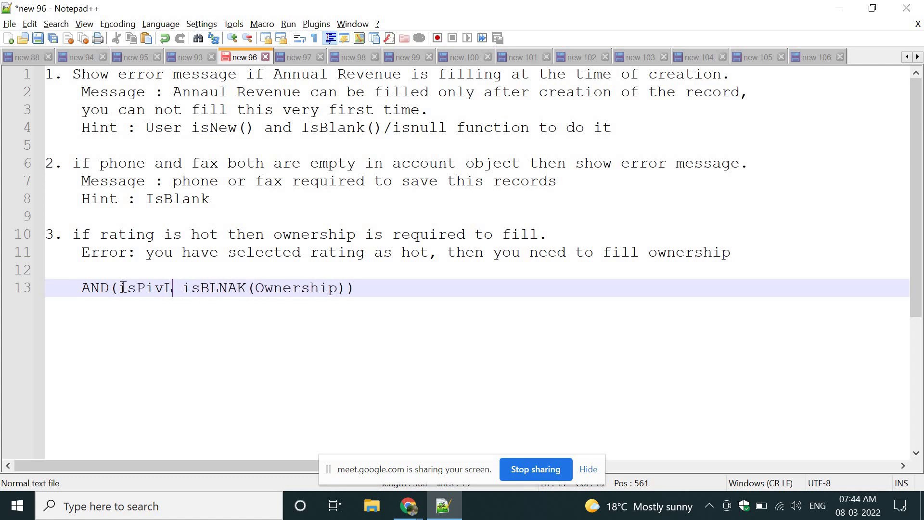
key(BackSpace)
text(V)
key(BackSpace)
text(V)
key(BackSpace)
key(BackSpace)
text(cVa)
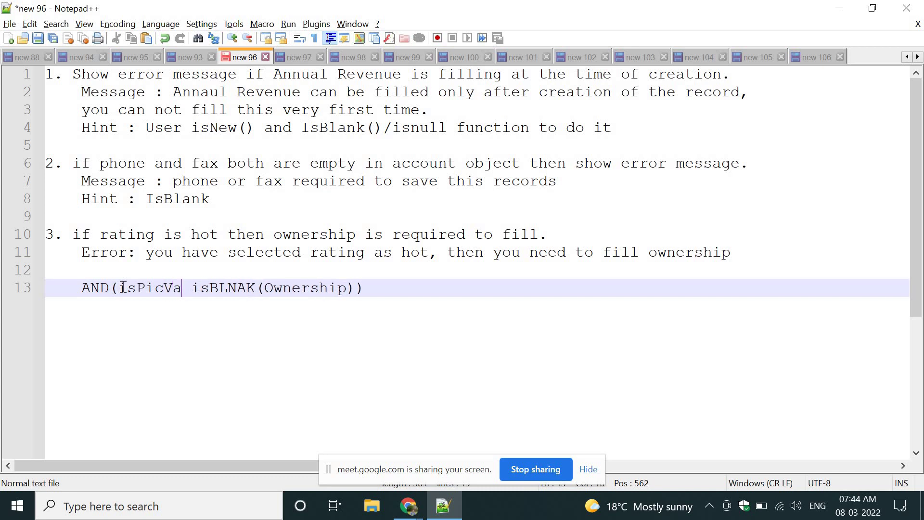
text(l)
- Correct the name to isPickVal and add empty parentheses with a trailing comma
click(122, 287)
key(BackSpace)
text(i)
key(Right)
key(Right)
key(Right)
key(Right)
key(Right)
key(Right)
shift+click(127, 287)
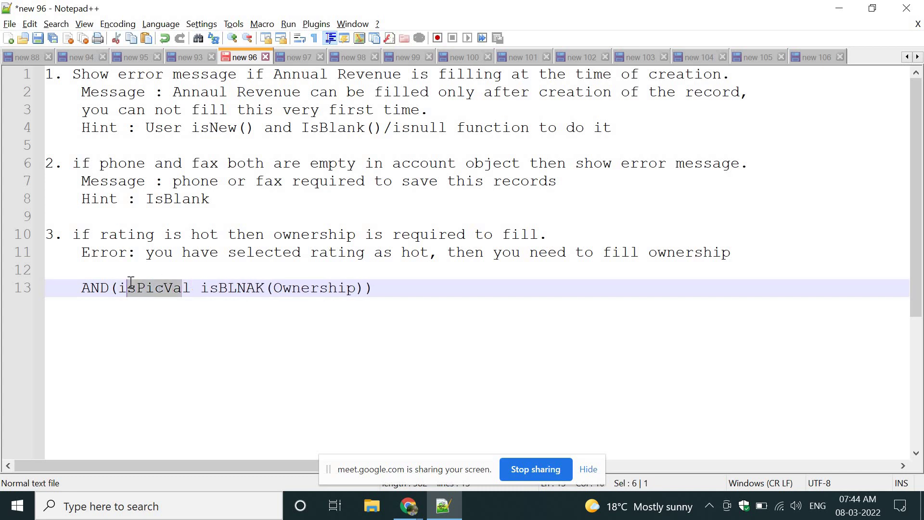
click(190, 288)
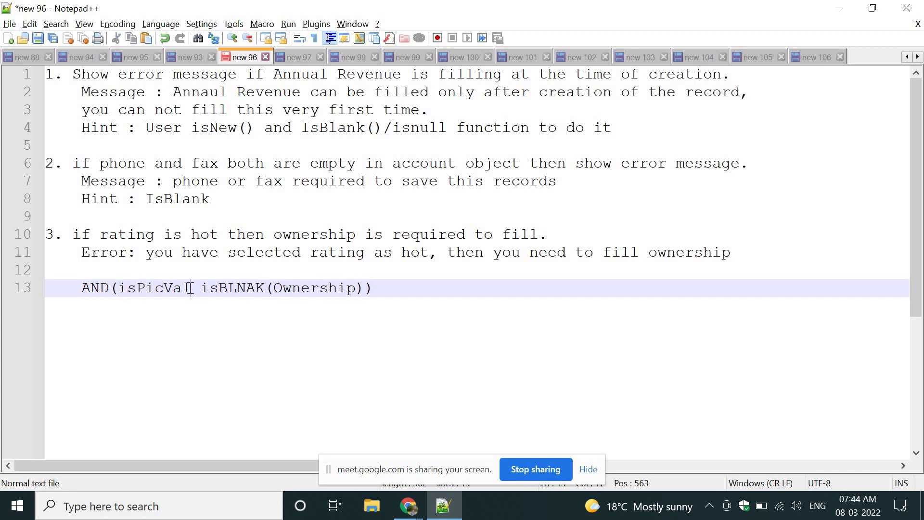
text((),)
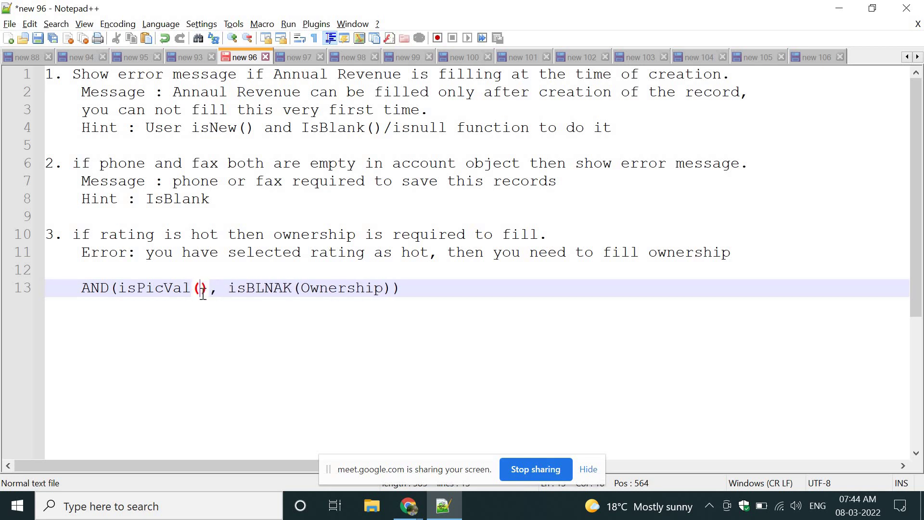
click(165, 292)
text(k)
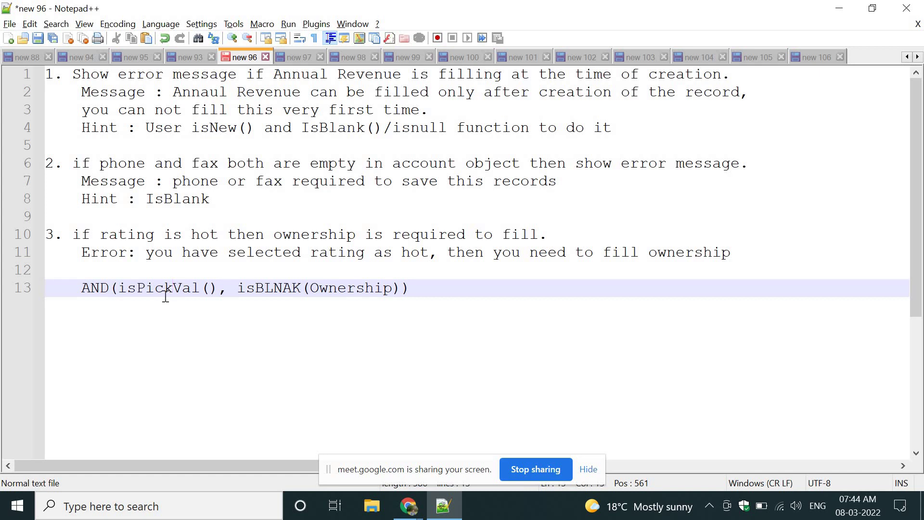
- Fill in Rating,'Hot' and select the isPickVal(Rating,'Hot' text for copying
click(212, 287)
text(Rating)
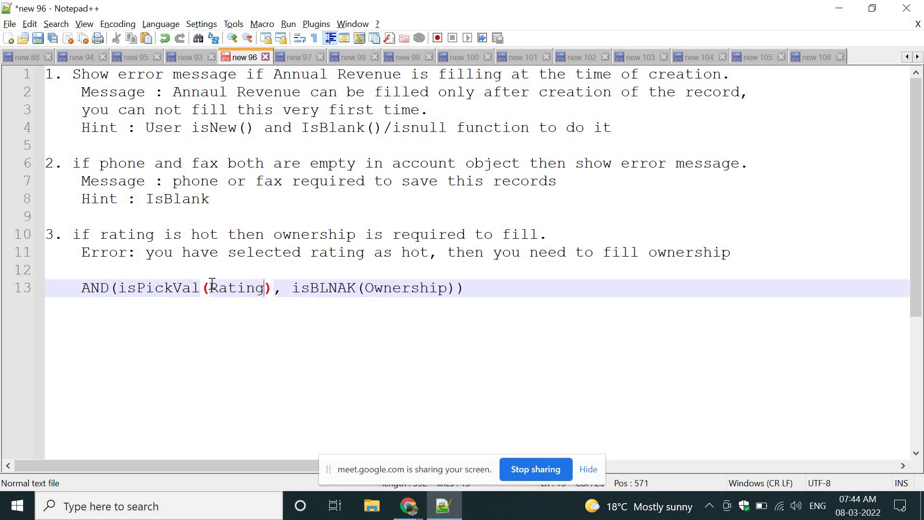
text(,)
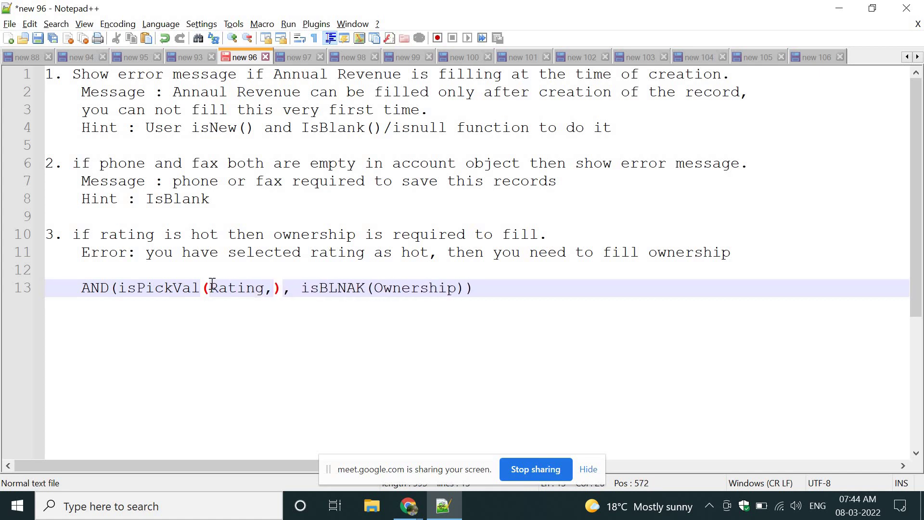
text('Hot')
key(Left)
text(Hot)
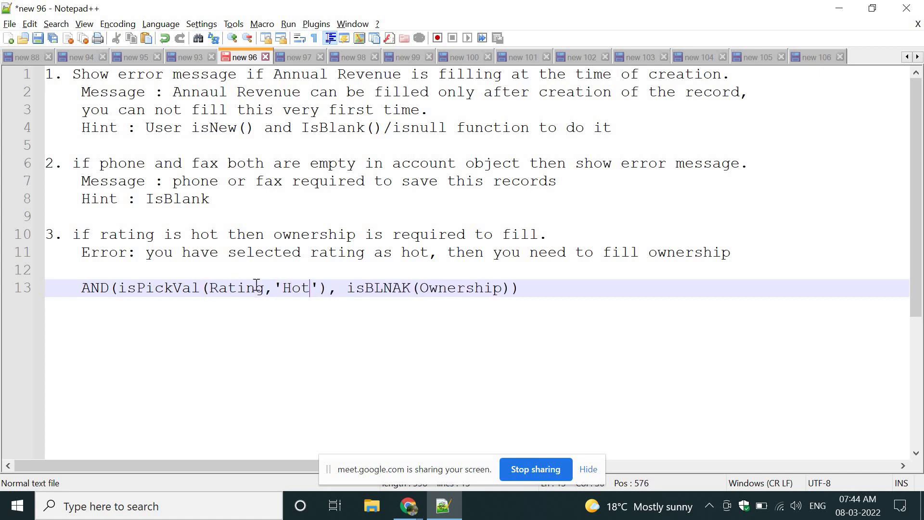
double_click(225, 293)
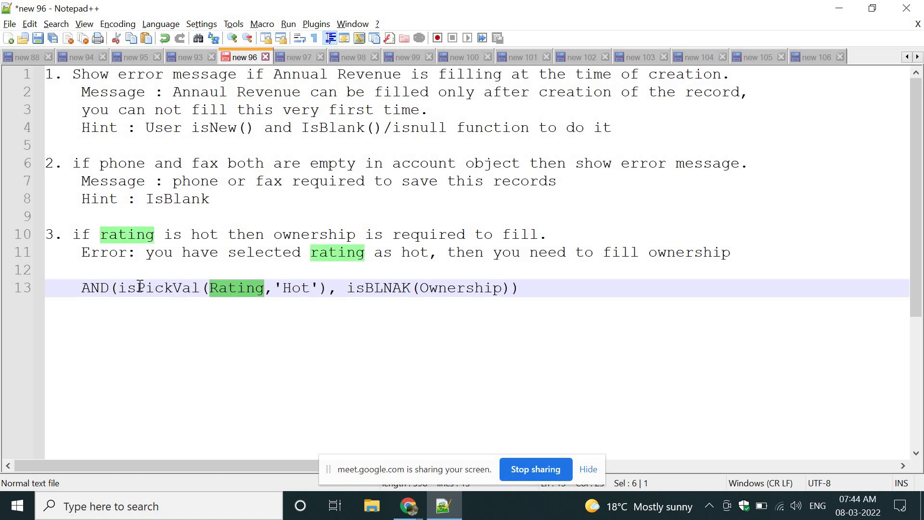
drag(120, 289, 202, 296)
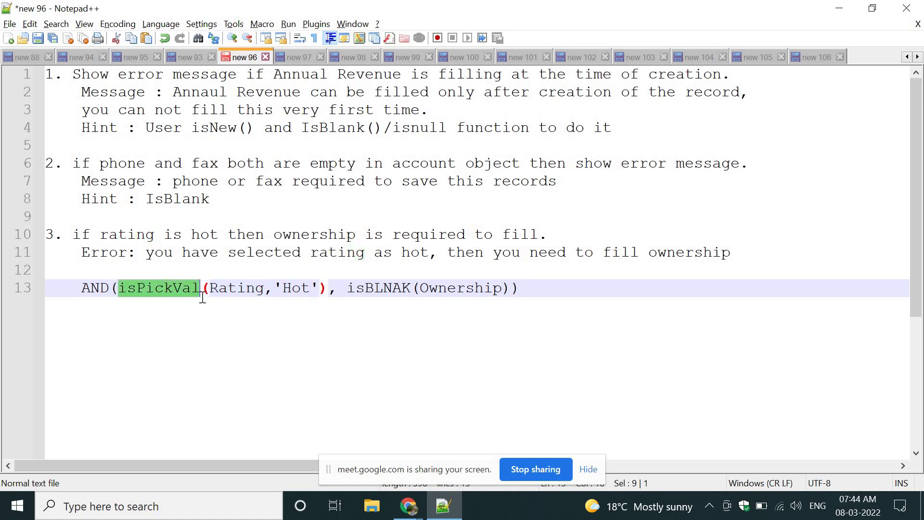
double_click(295, 289)
drag(329, 288, 118, 287)
key(ctrl+c)
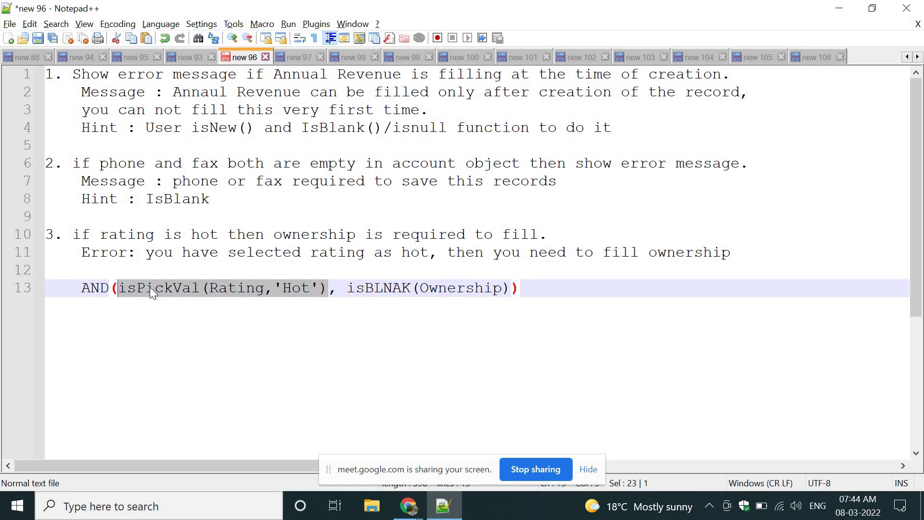
click(347, 287)
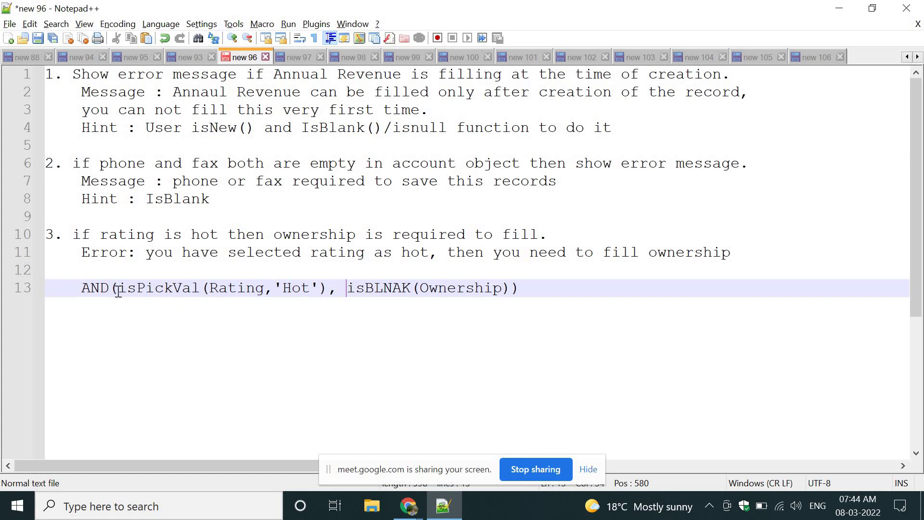
drag(120, 288, 509, 290)
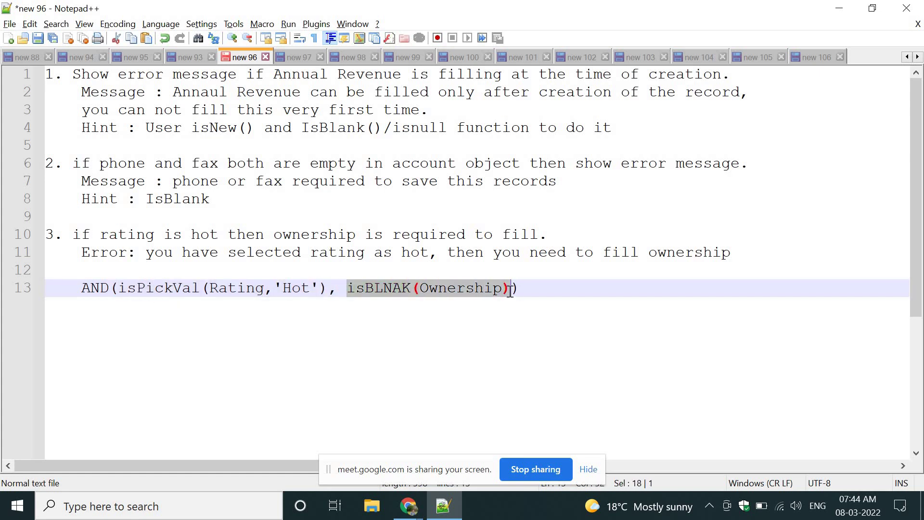
- Paste over isBLNAK(Ownership), rename Rating to ownershp and empty the 'Hot' value
key(ctrl+v)
double_click(465, 287)
text(ownershp)
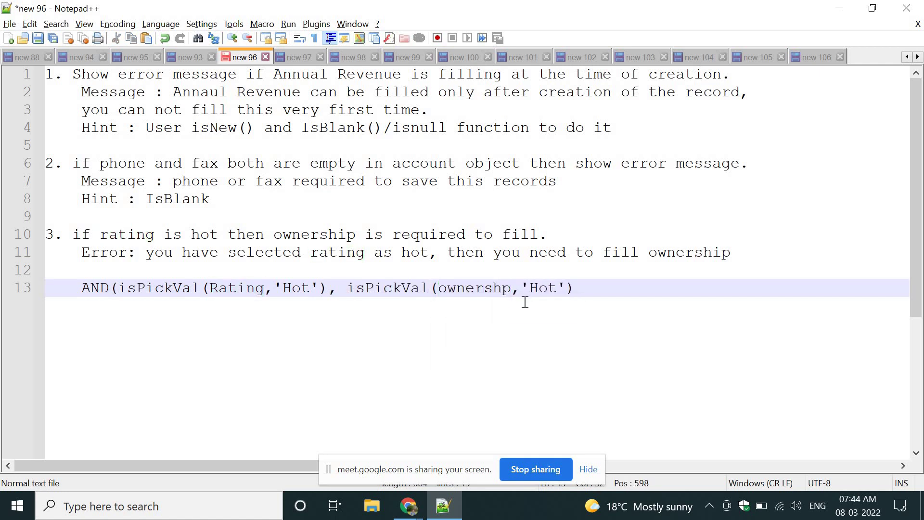
click(546, 288)
key(BackSpace)
key(BackSpace)
key(Delete)
- Close the AND formula with ) and review its first isPickVal condition
double_click(97, 287)
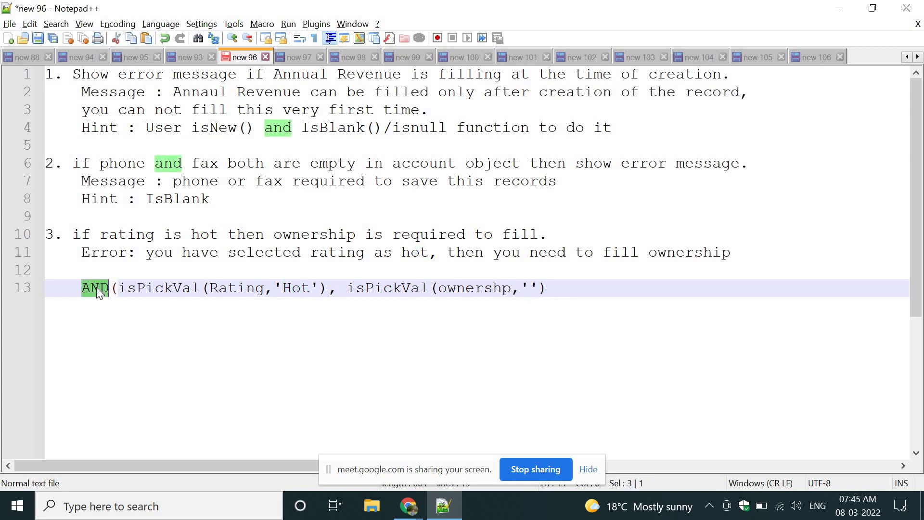
click(119, 294)
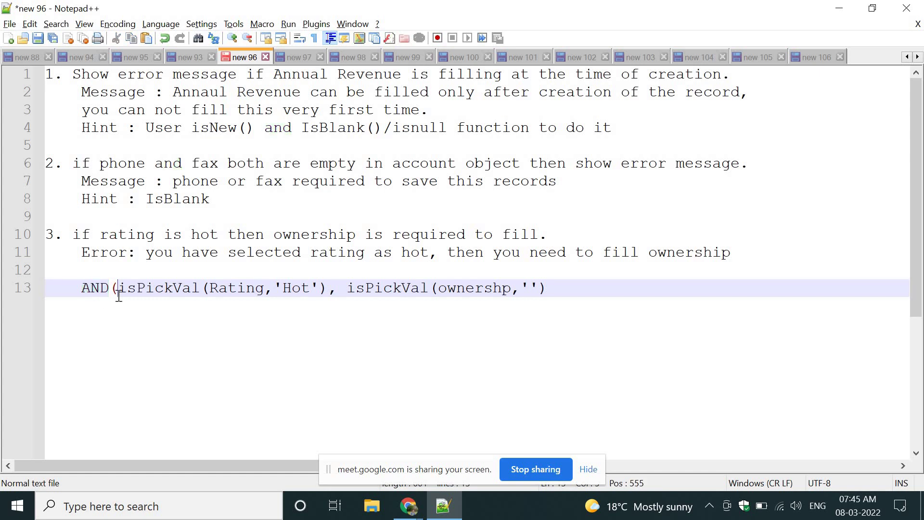
drag(124, 290, 541, 284)
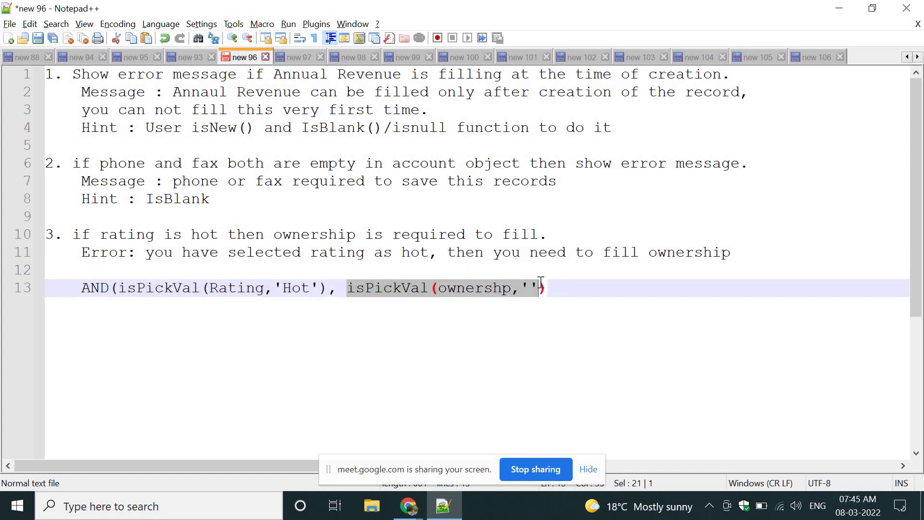
click(565, 286)
text())
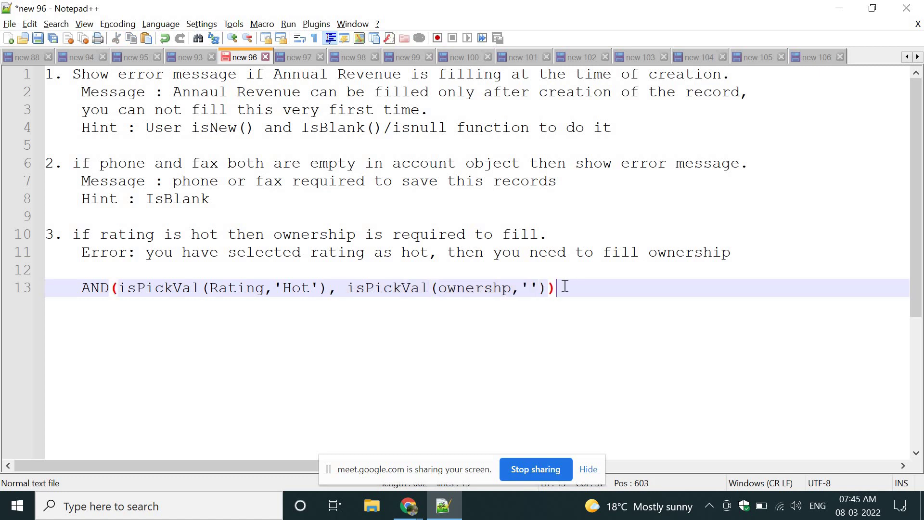
click(163, 291)
double_click(163, 291)
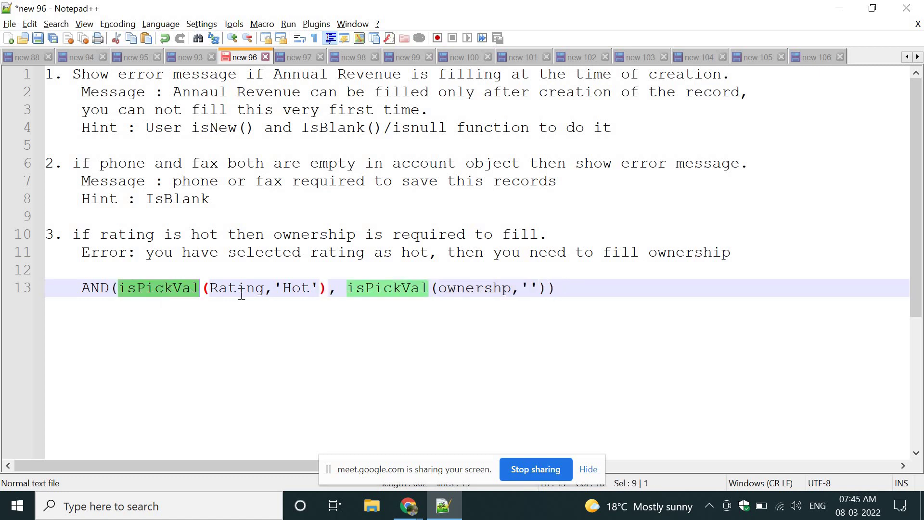
double_click(240, 293)
double_click(147, 291)
click(301, 294)
double_click(296, 291)
drag(311, 292, 336, 291)
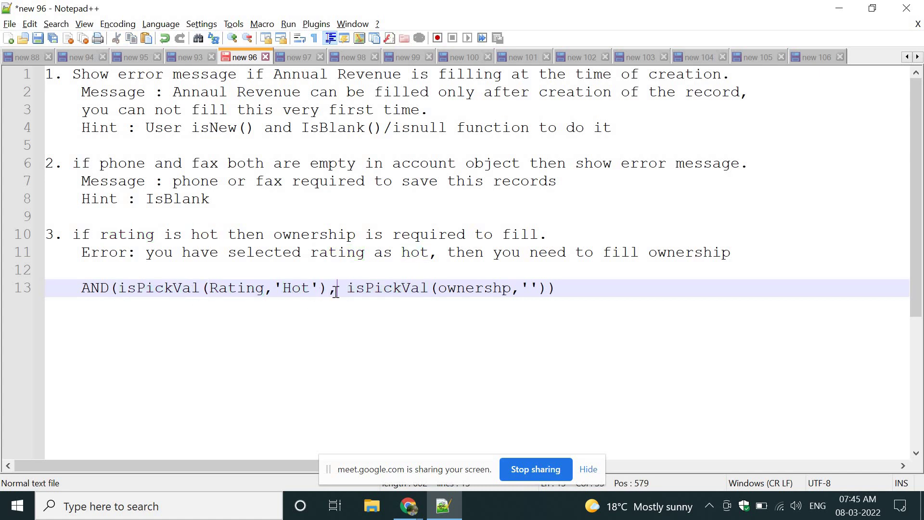
drag(118, 287, 540, 287)
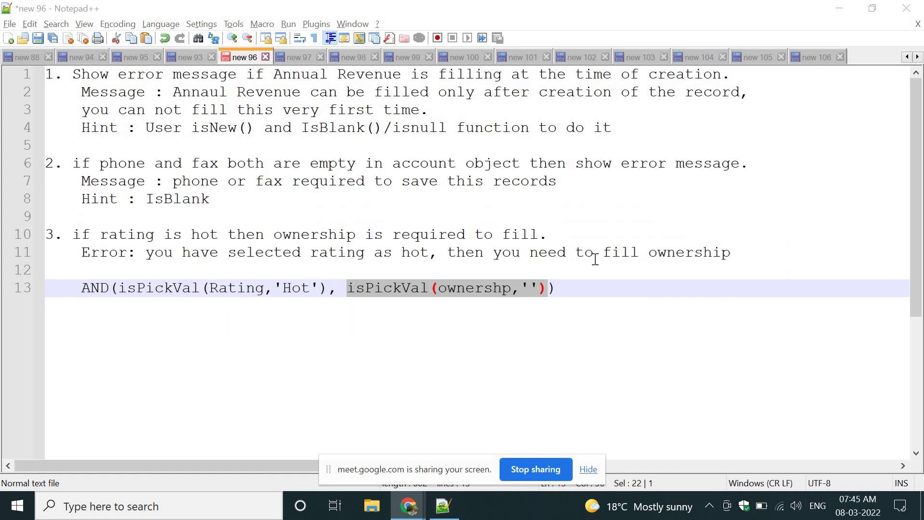
- Set the Salesforce account's Ownership to Private, then return to line 13's end
key(alt+Tab)
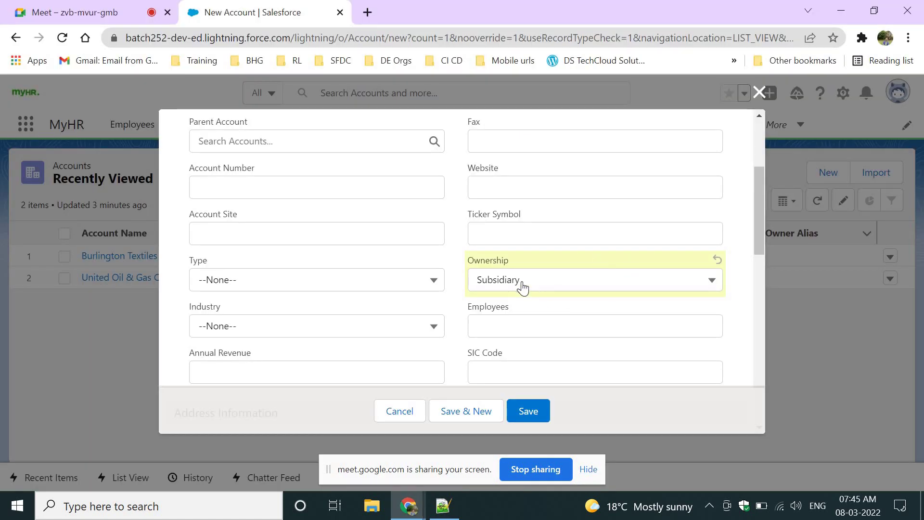
click(521, 287)
click(544, 356)
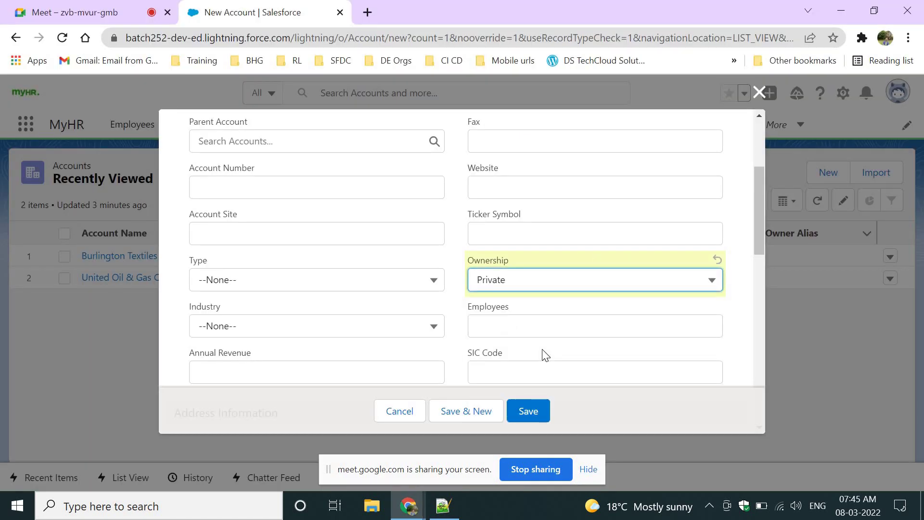
key(alt+Tab)
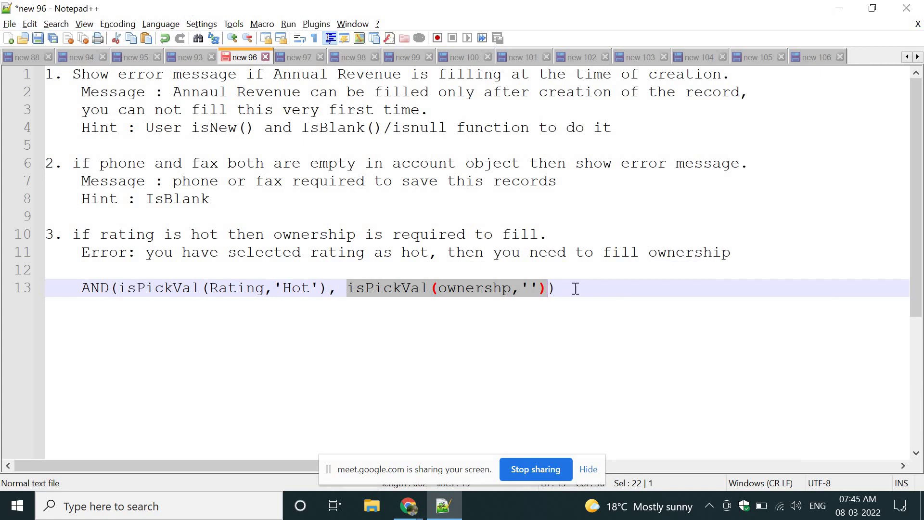
click(575, 288)
- Type AND(True,) as a second formula on line 15
key(Return)
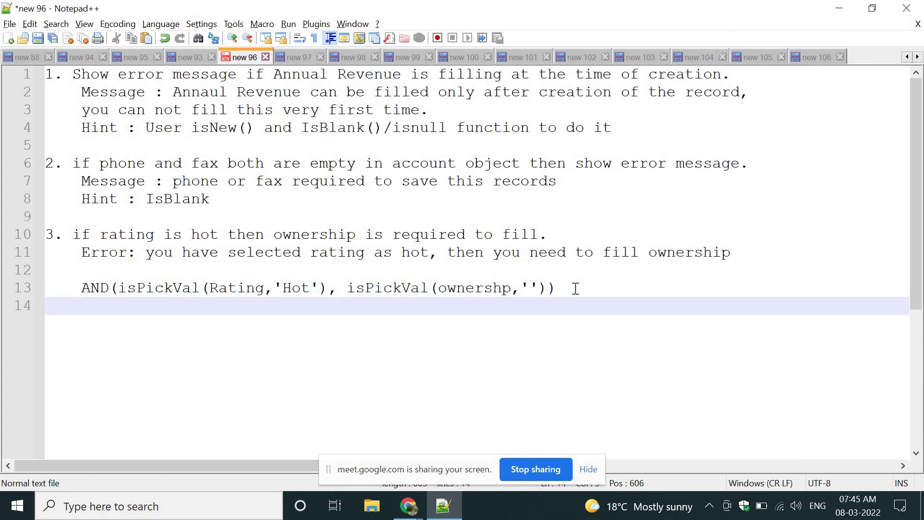
key(Return)
text(AND())
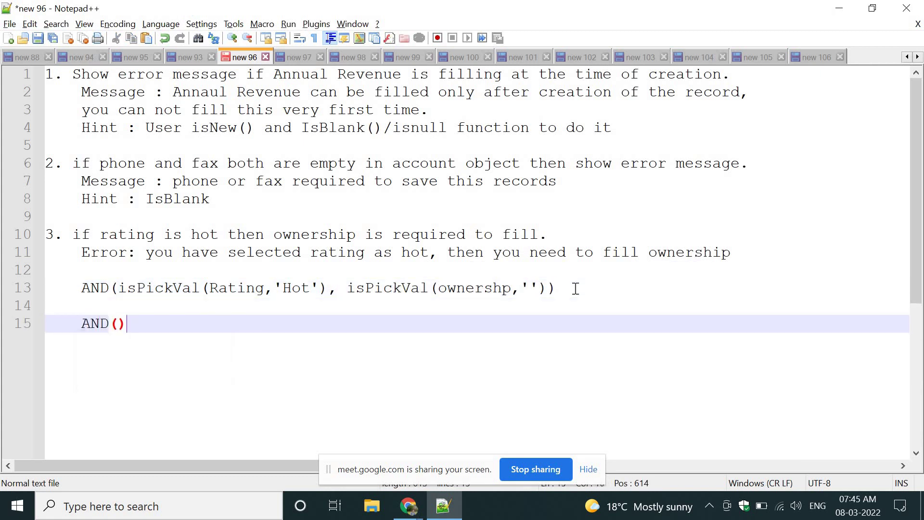
key(Left)
text(Yes)
key(BackSpace)
key(BackSpace)
key(BackSpace)
text(True,)
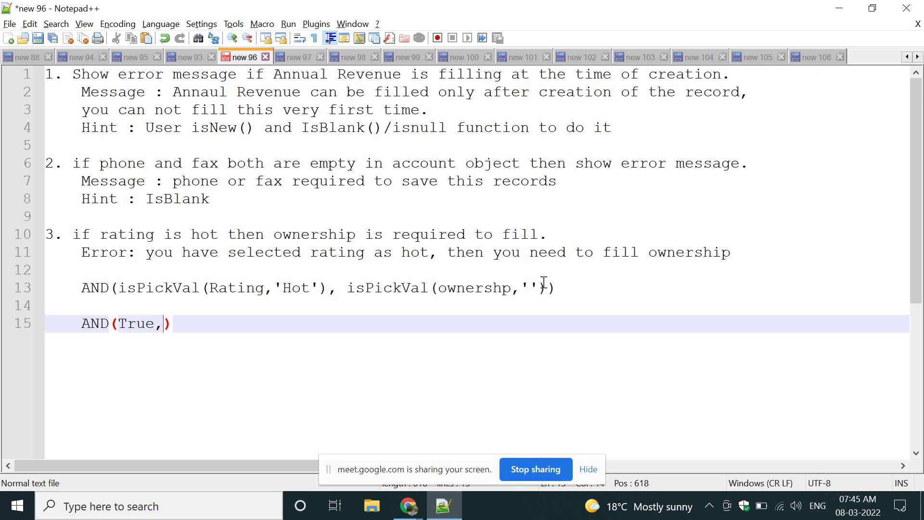
drag(539, 287, 513, 288)
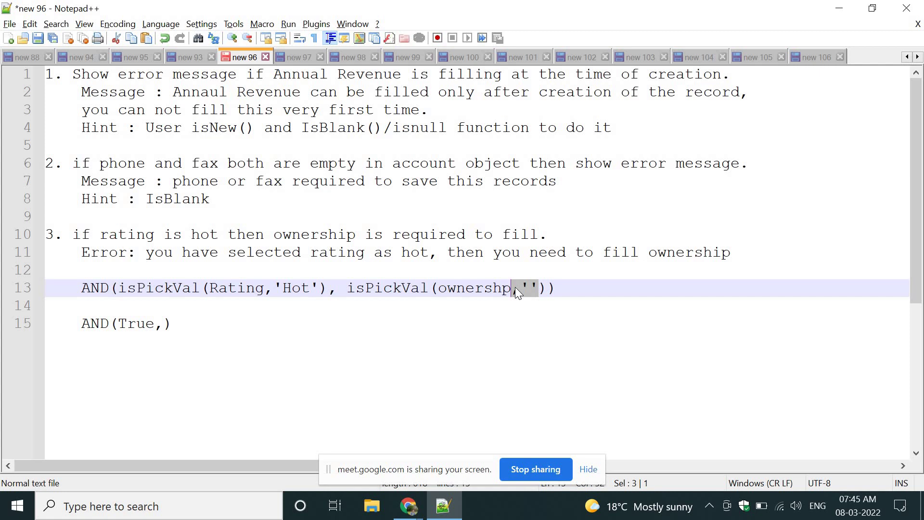
click(535, 291)
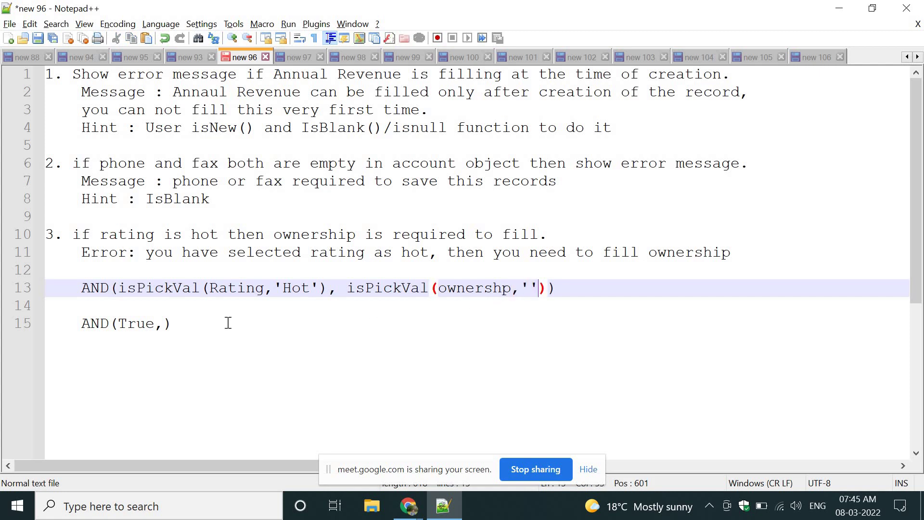
click(165, 317)
- Set the Salesforce account's Ownership to Public and return to Notepad++
key(alt+Tab)
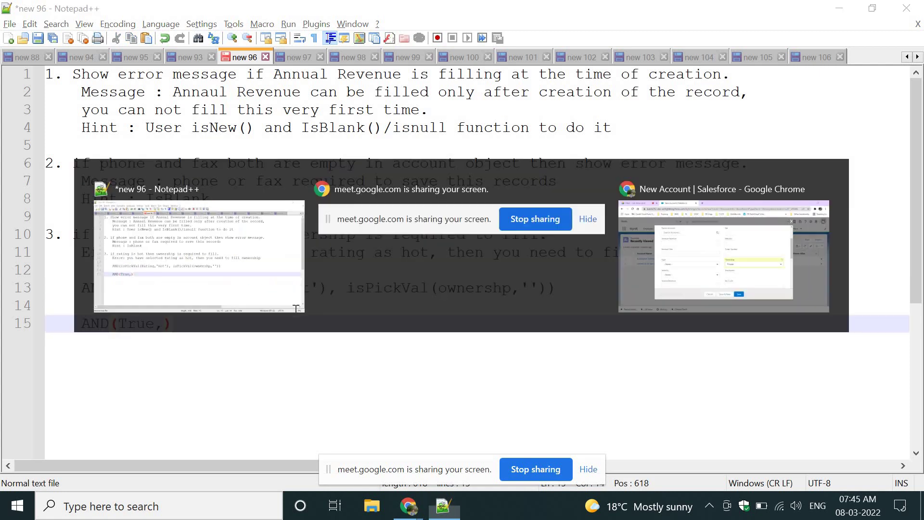
key(alt+Tab)
click(497, 278)
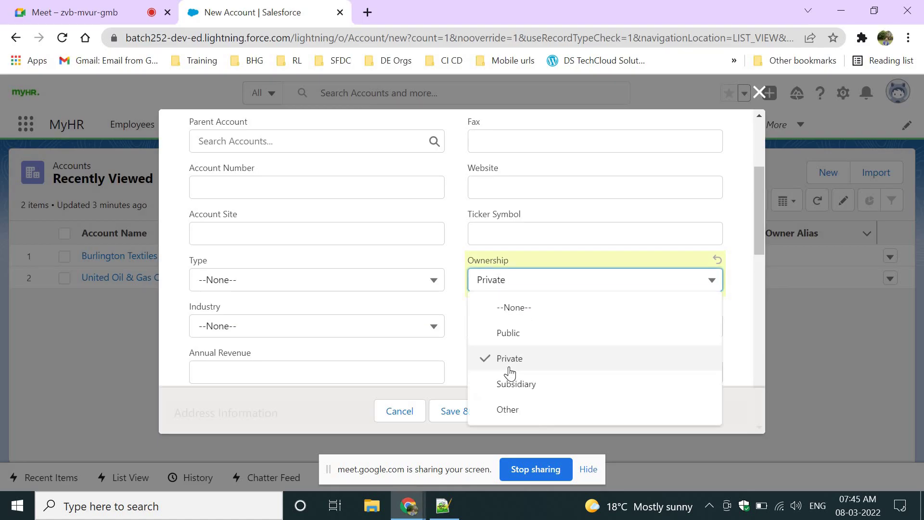
click(509, 344)
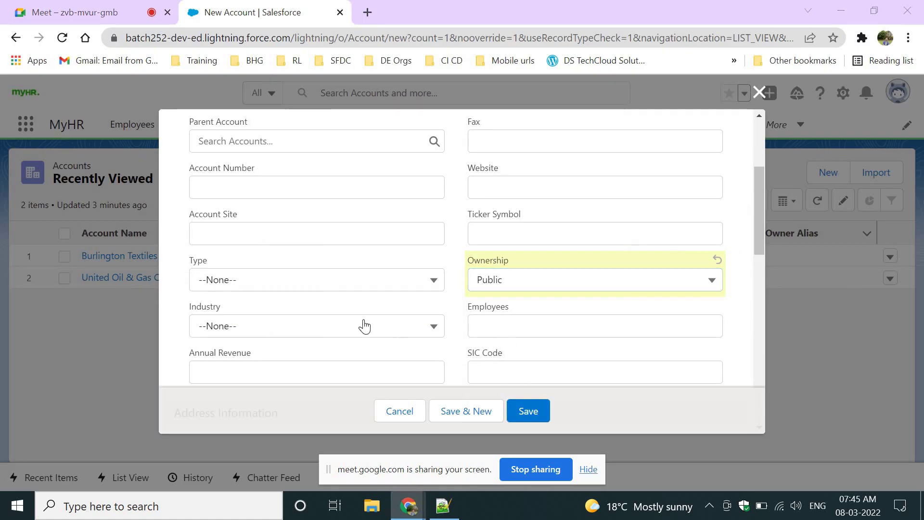
key(alt+Tab)
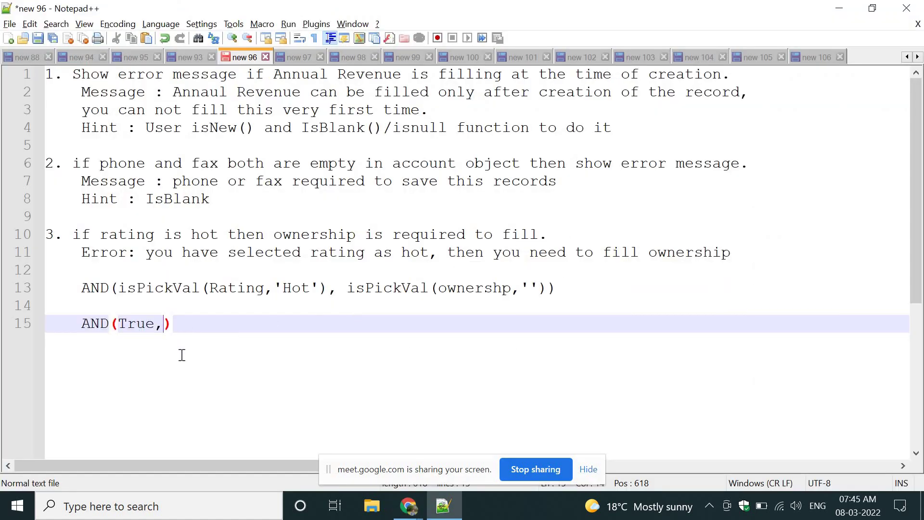
- Enter FALSE, then try Public in the empty ownership quotes on line 13 and delete it
text(FALSE)
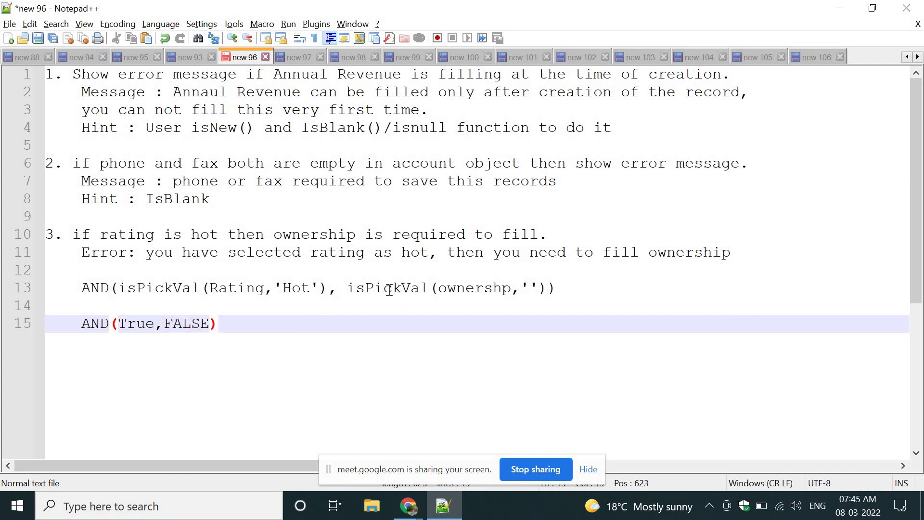
click(388, 289)
double_click(387, 290)
click(497, 305)
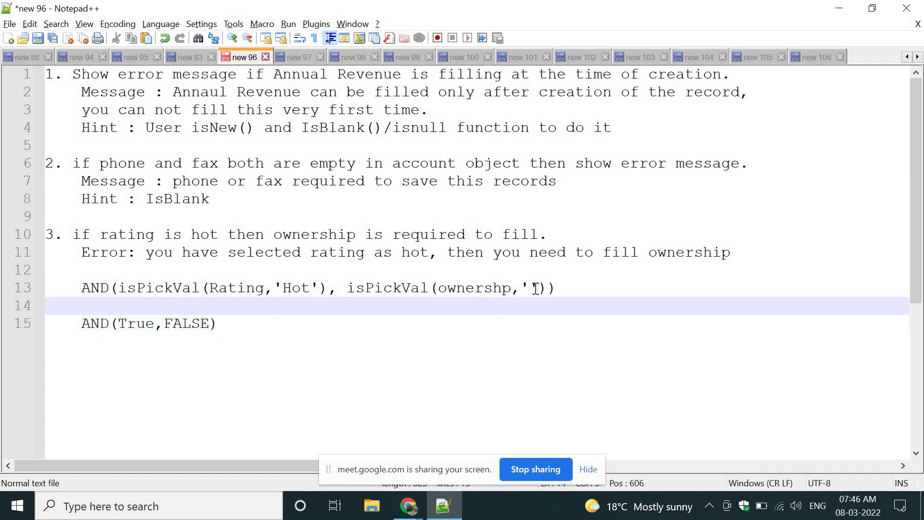
drag(556, 289, 337, 289)
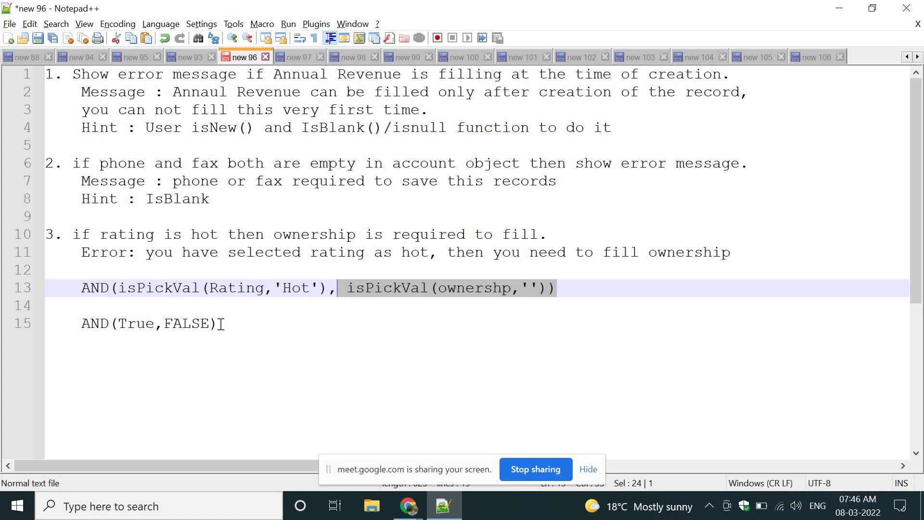
click(527, 318)
click(536, 288)
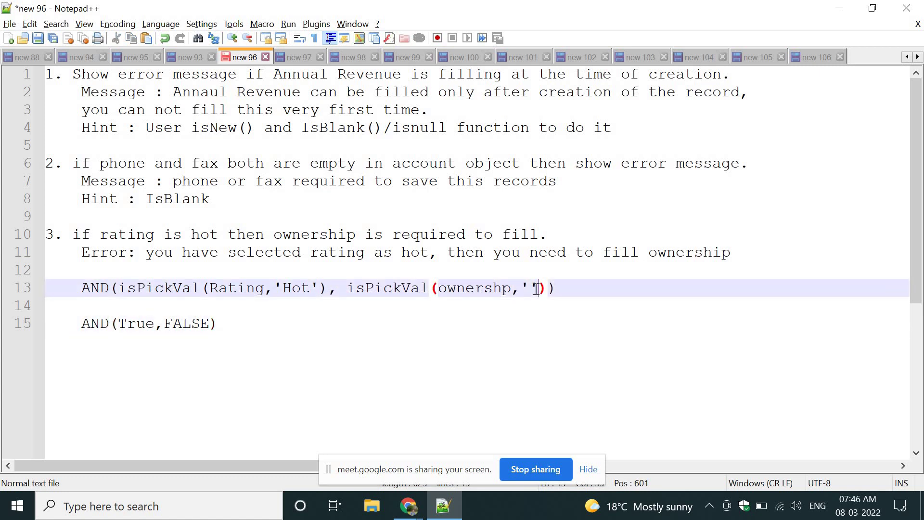
text(Public)
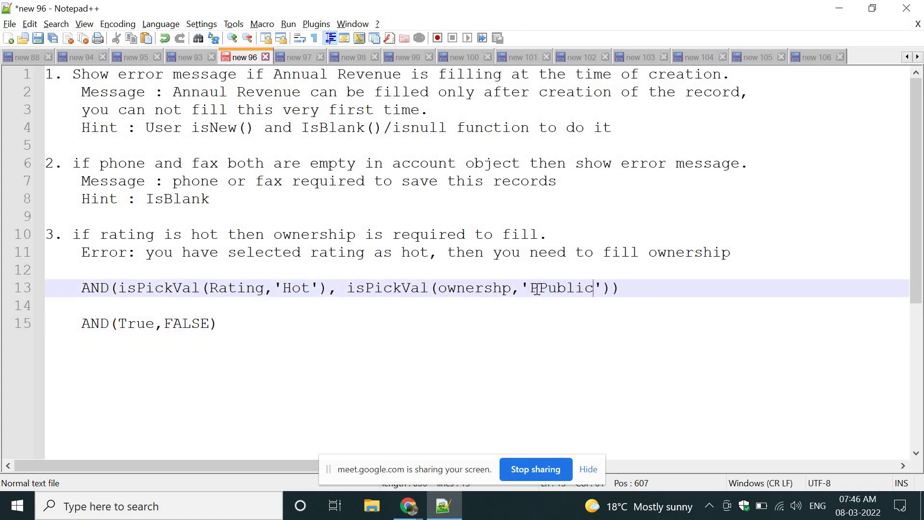
double_click(535, 287)
key(BackSpace)
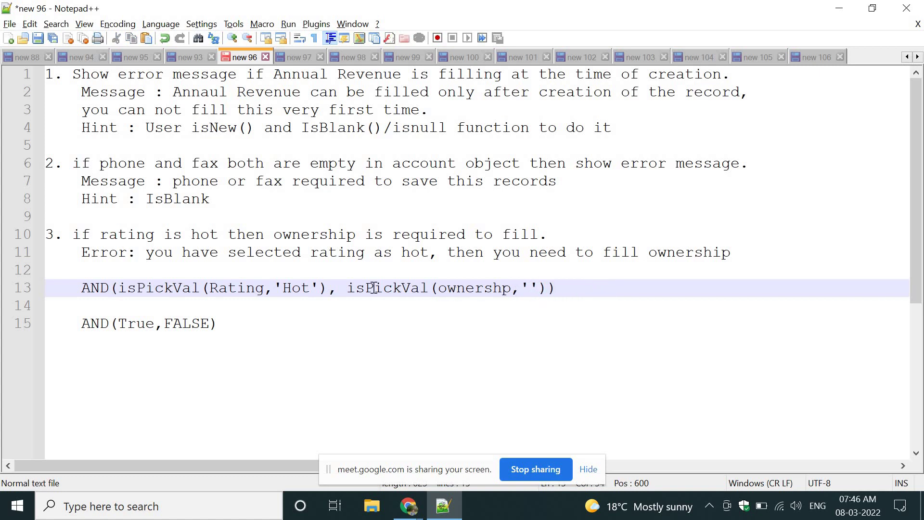
- Annotate line 15 as 'AND(True,FALSE) ==> False ==' and check Ownership in the Salesforce form
drag(345, 292, 542, 288)
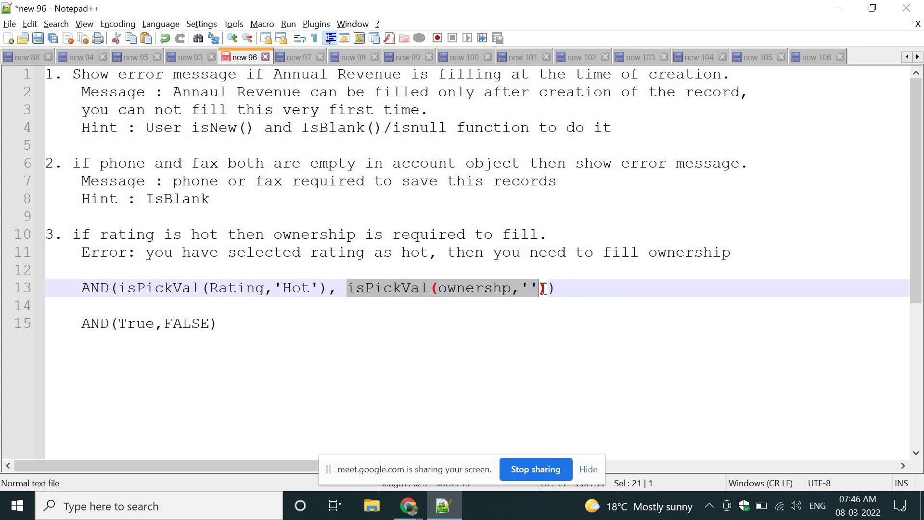
click(529, 289)
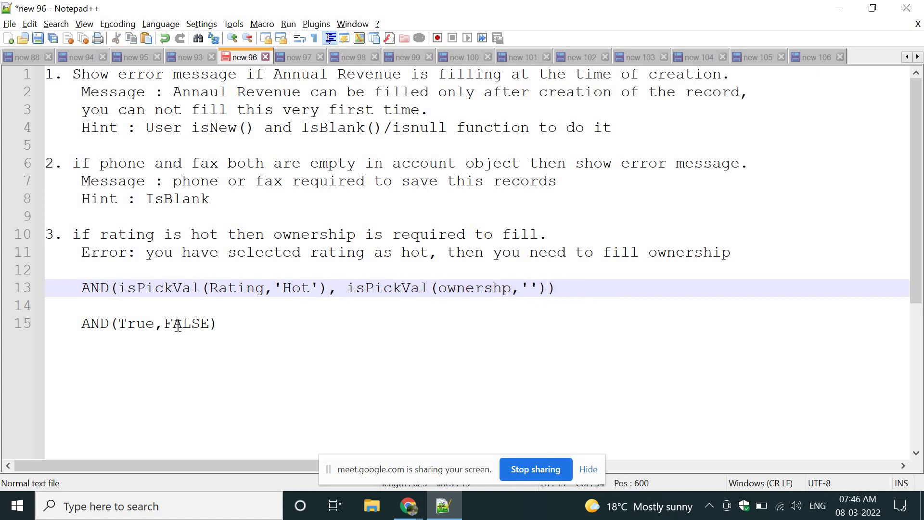
double_click(178, 325)
click(262, 324)
text(=)
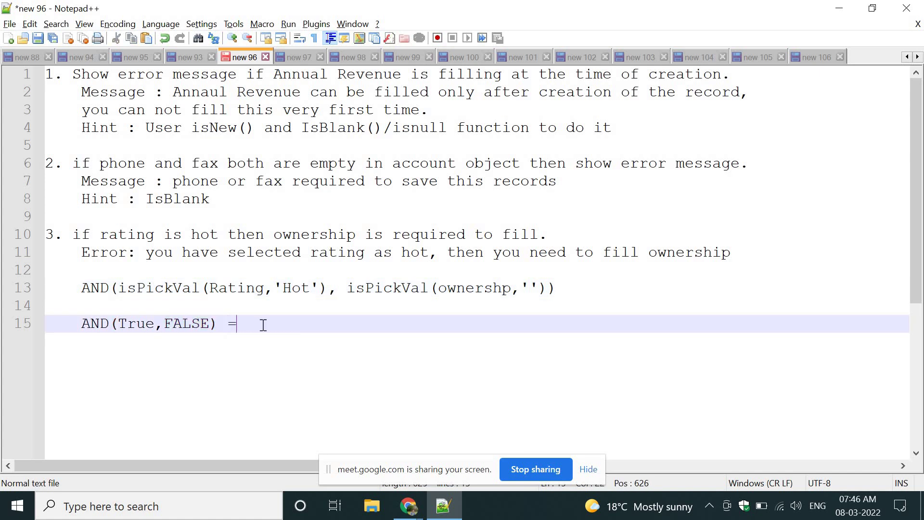
text(=> False ==)
click(525, 288)
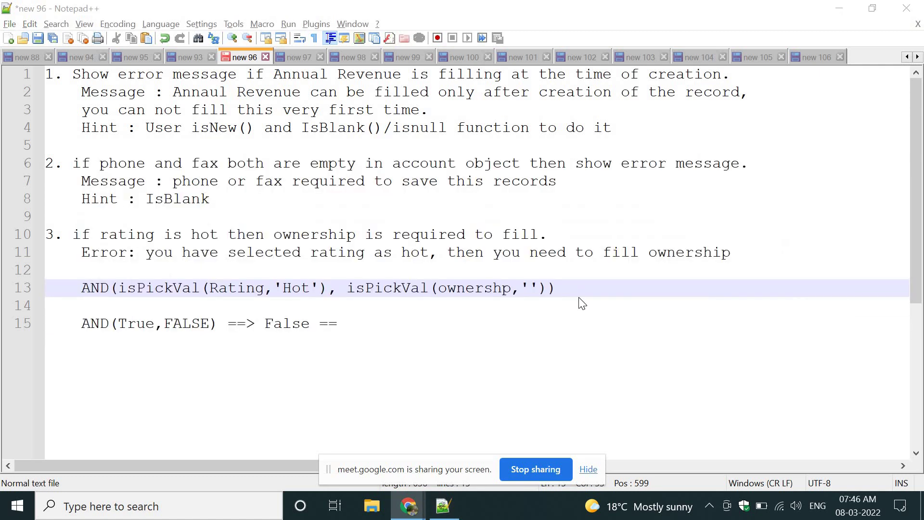
key(alt+Tab)
click(525, 280)
- Reset Ownership to --None-- and change the account Rating from Hot to Warm
click(522, 306)
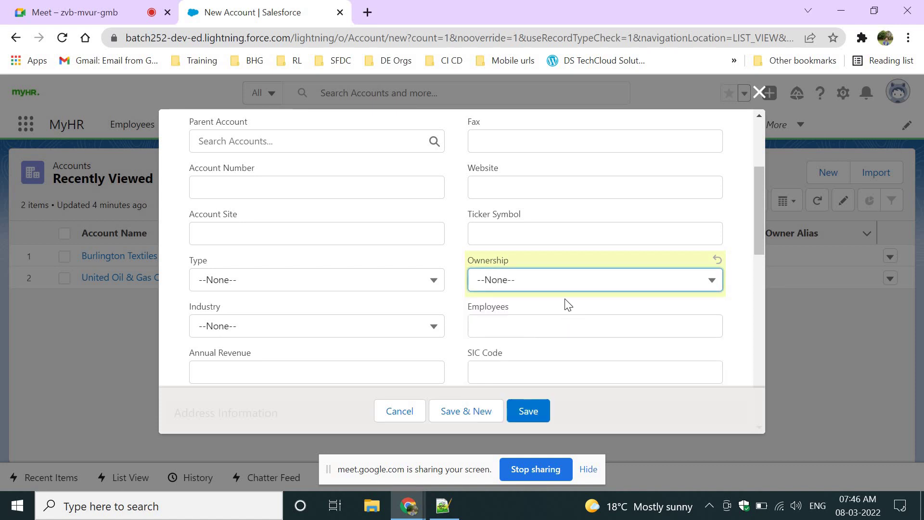
scroll(546, 285, up, 4)
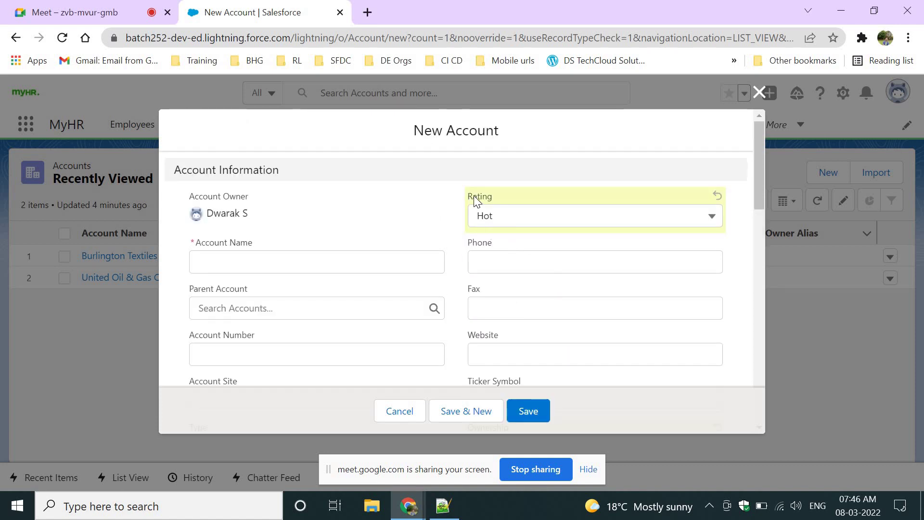
click(495, 215)
click(501, 291)
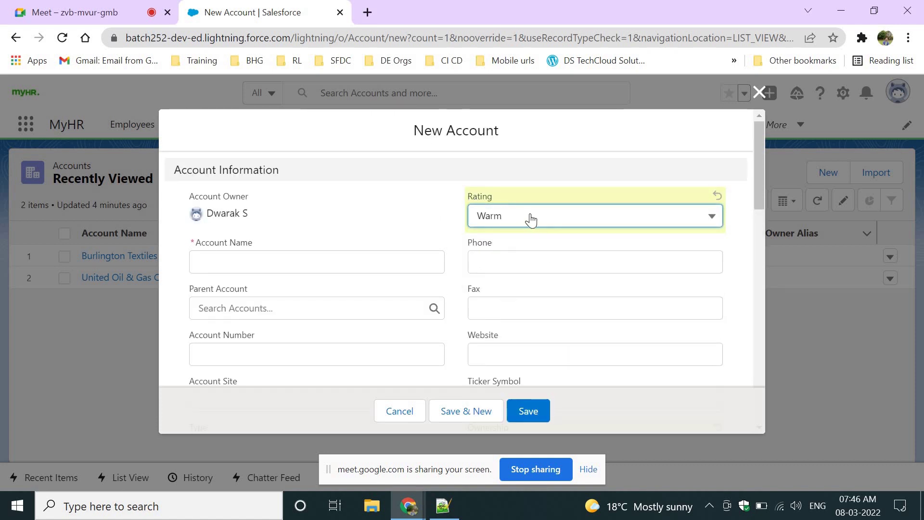
- Try Public for Ownership, set it back to --None--, and return to Notepad++
scroll(573, 303, down, 4)
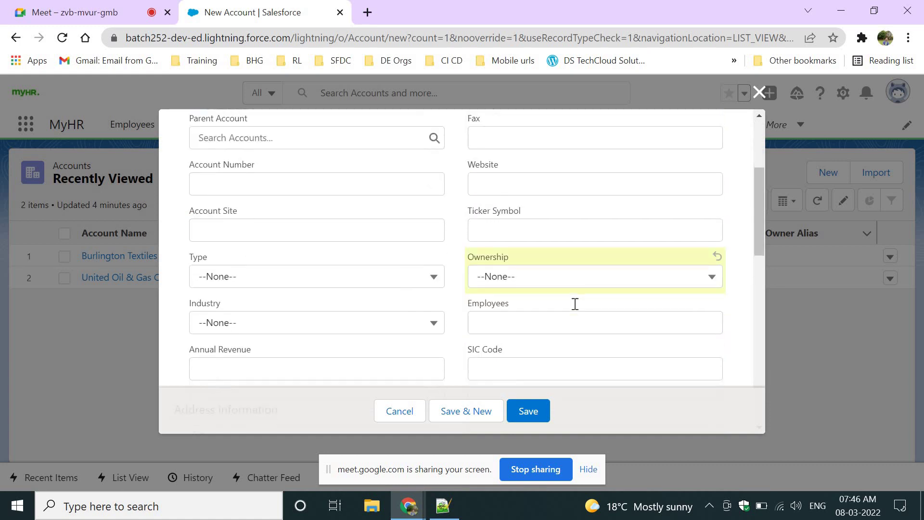
click(501, 260)
click(513, 294)
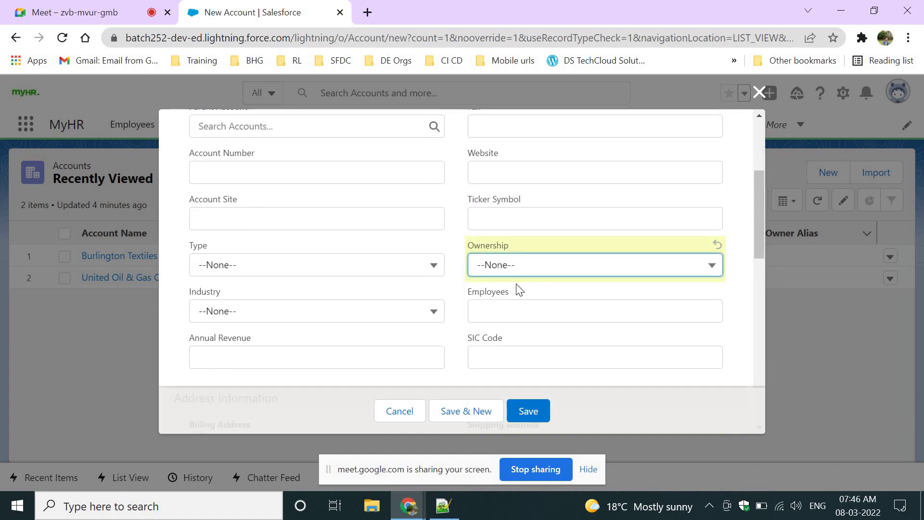
click(501, 265)
click(512, 318)
click(500, 267)
click(502, 295)
key(alt+Tab)
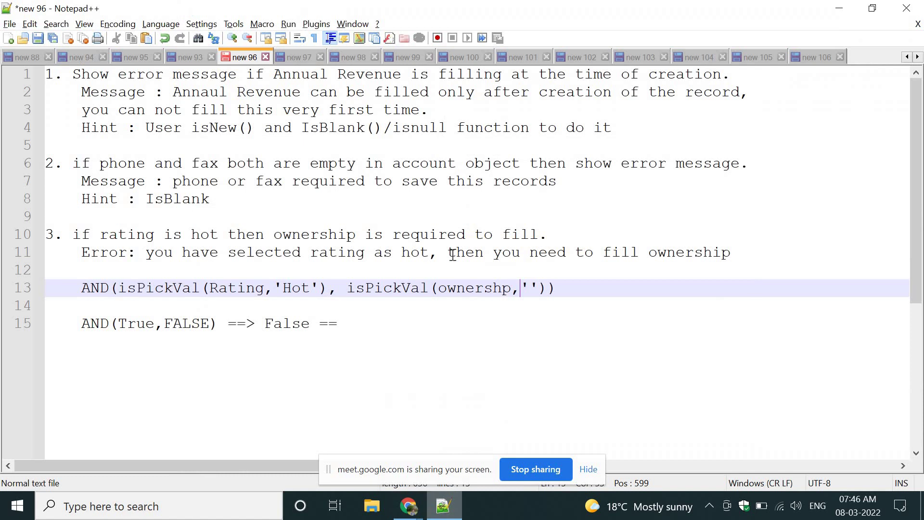
click(442, 505)
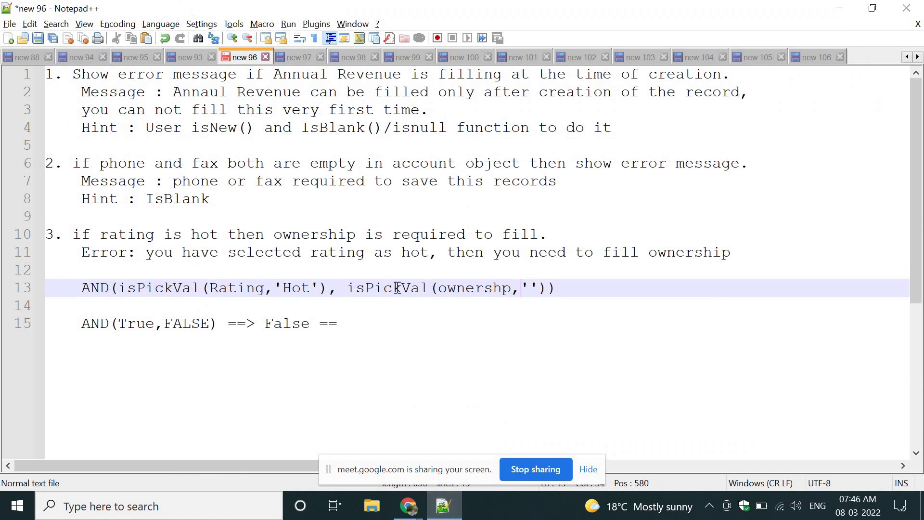
- Edit line 15 to read 'AND(True,TRUE) ==> True ==' and select lines 13–15
drag(346, 288, 548, 289)
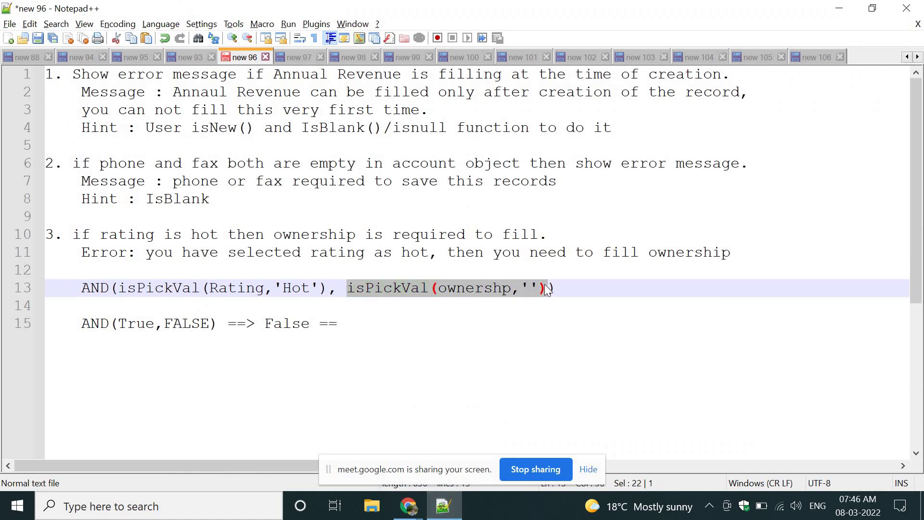
double_click(192, 323)
text(TRU)
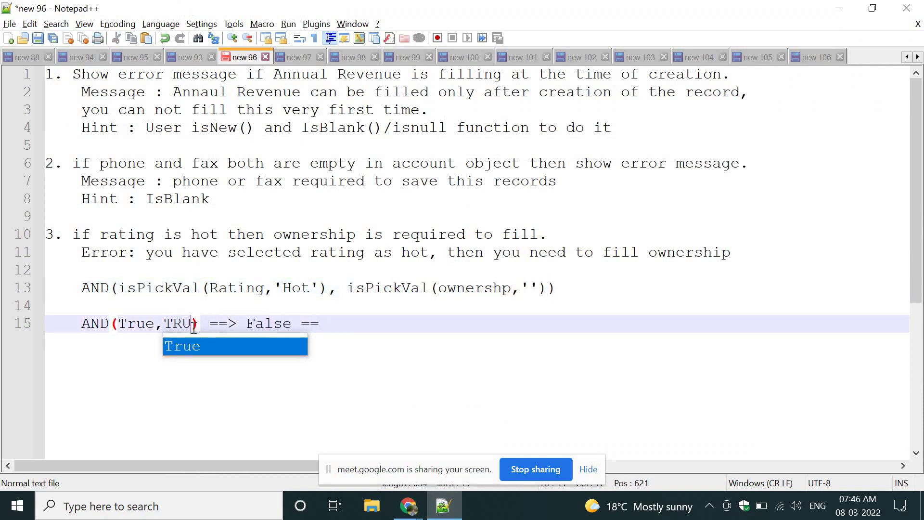
text(E)
double_click(276, 325)
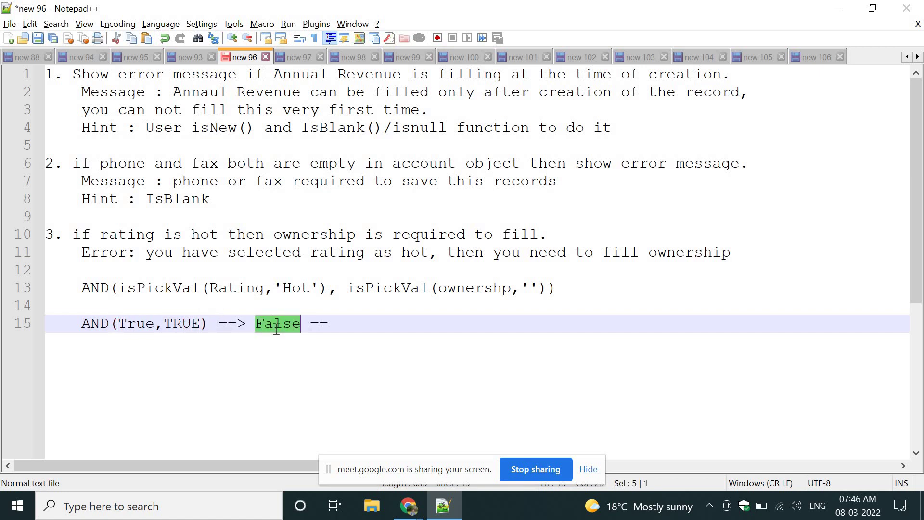
text(True)
click(173, 278)
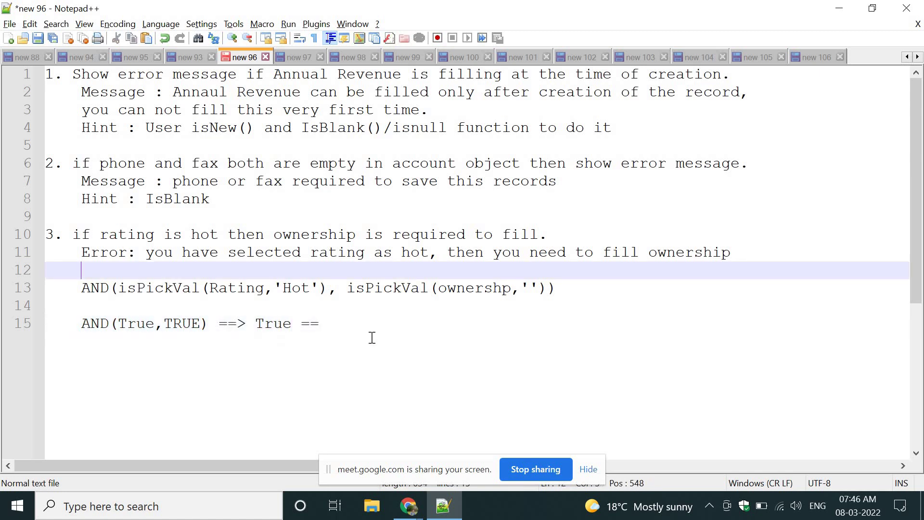
drag(372, 337, 58, 287)
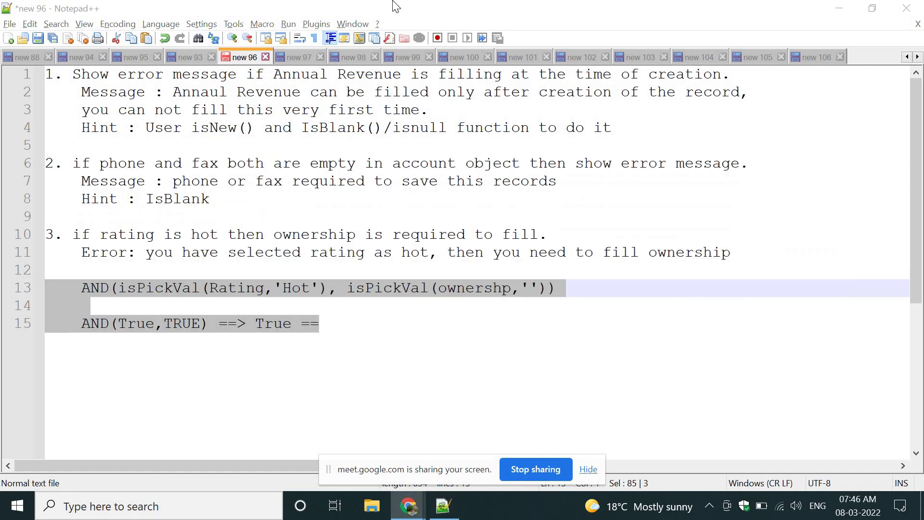
key(alt+Tab)
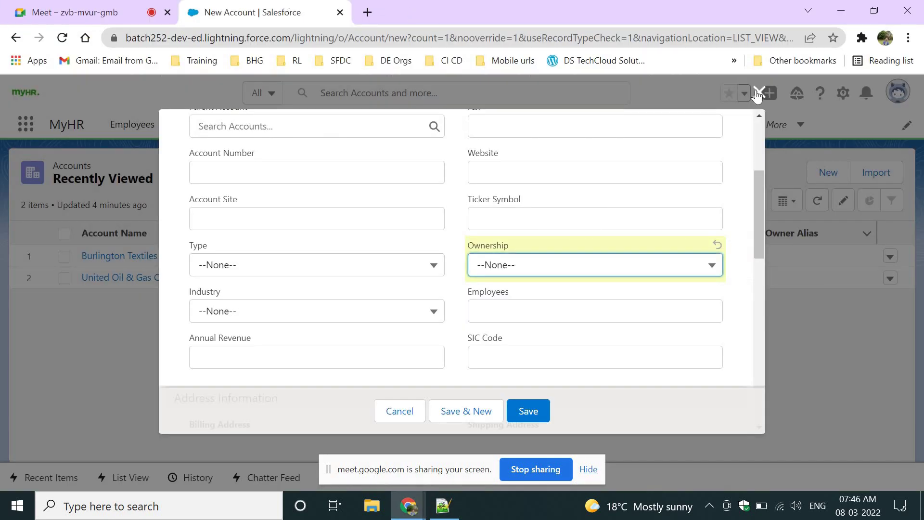
- Close the New Account form and open the Account object's Validation Rules via Edit Object
key(Escape)
click(844, 93)
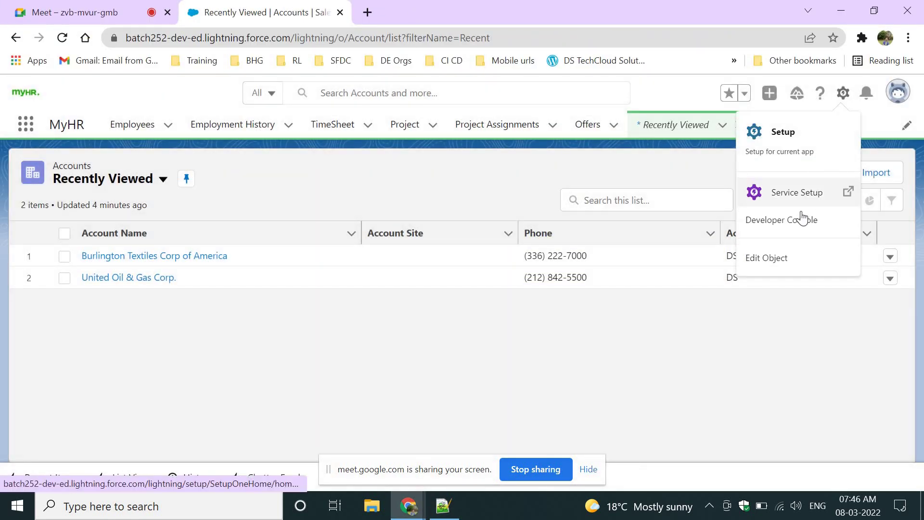
click(598, 167)
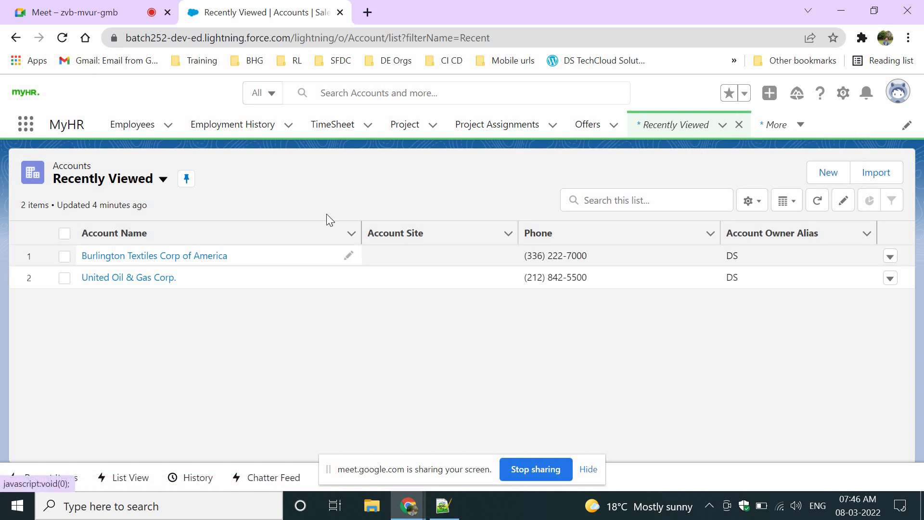
click(843, 92)
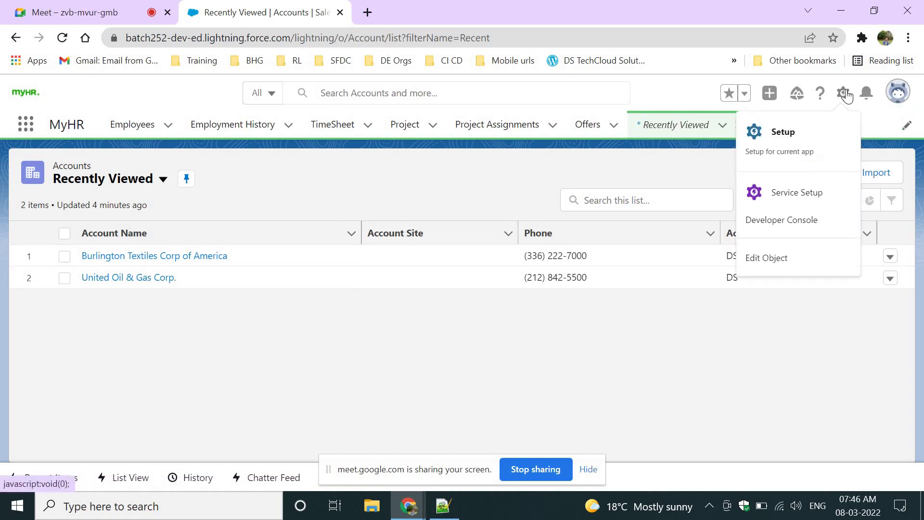
click(779, 263)
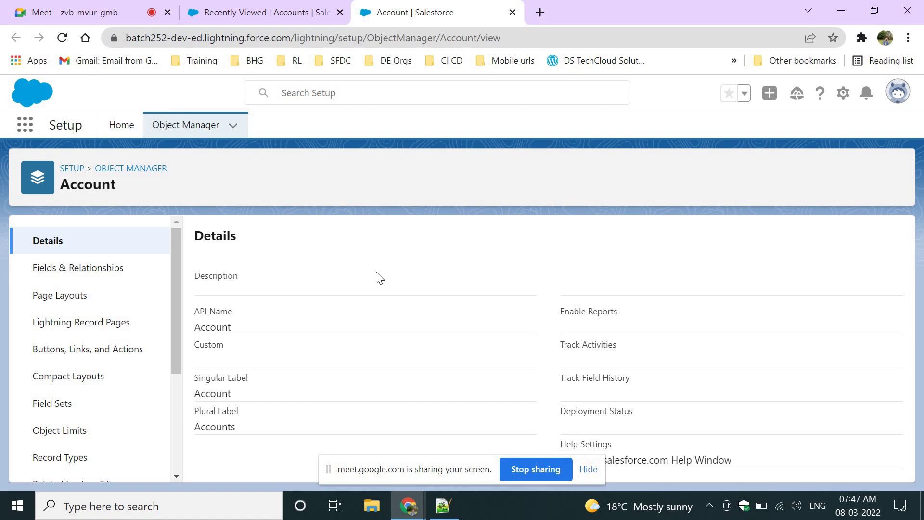
scroll(95, 422, down, 4)
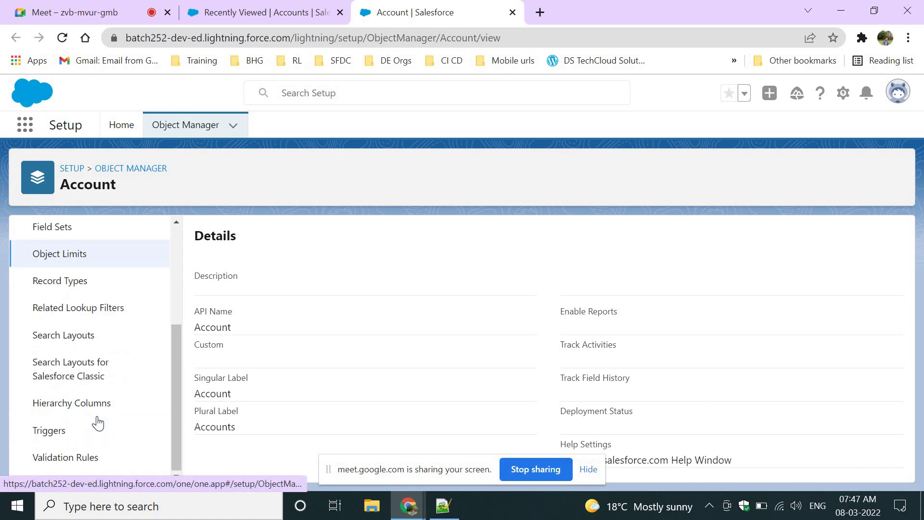
click(73, 461)
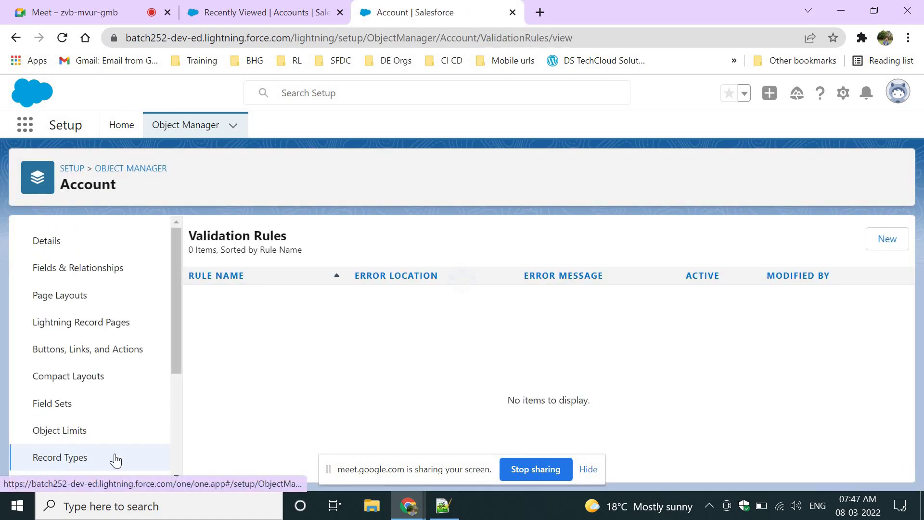
- Create a new Account validation rule named Rating_Validation, keeping it Active
click(887, 238)
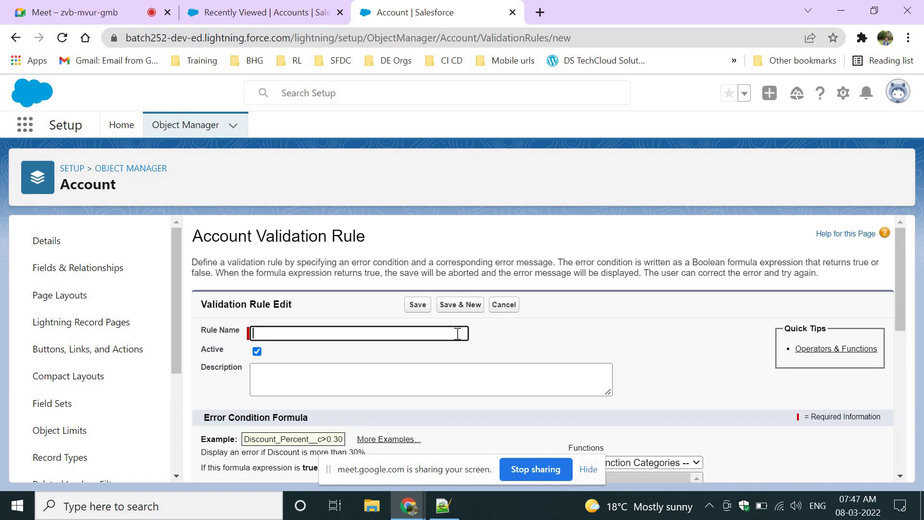
click(458, 333)
text(Rati)
text(ng_Validation)
key(Tab)
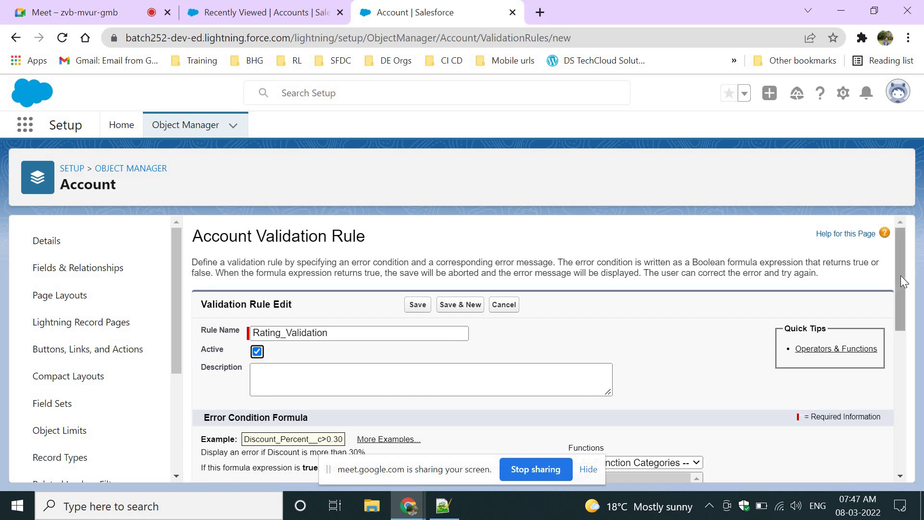
drag(900, 298, 916, 377)
- Insert the AND function into the error condition formula and delete its logical1 placeholder
click(469, 325)
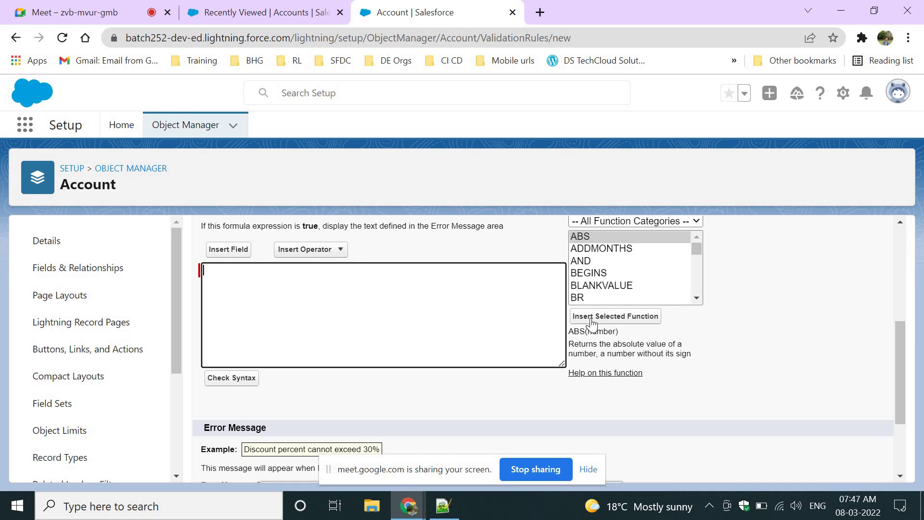
click(582, 261)
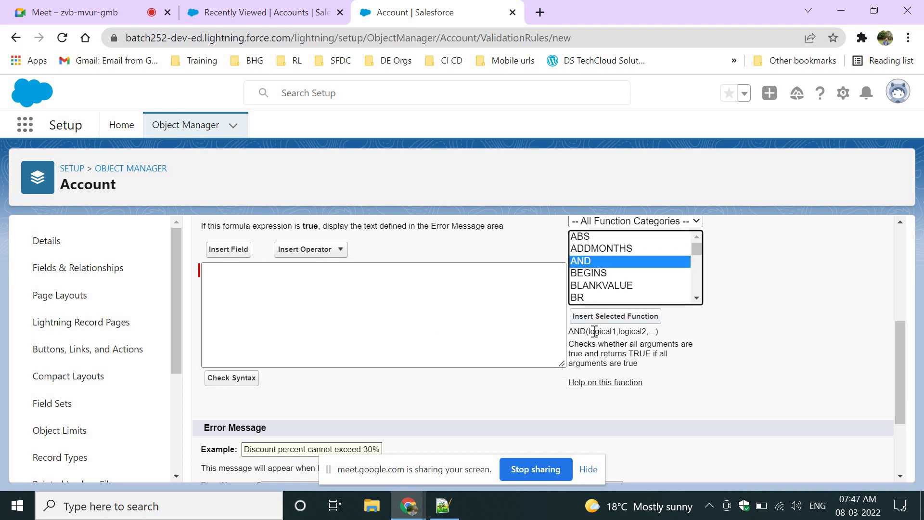
click(609, 316)
double_click(259, 273)
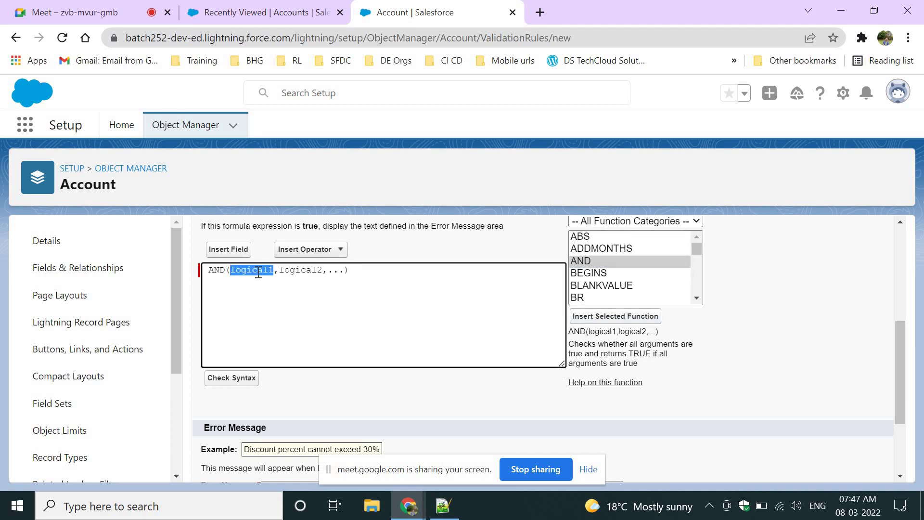
key(BackSpace)
- Insert ISPICKVAL as AND's first condition and delete its picklist_field placeholder
click(596, 286)
text(is)
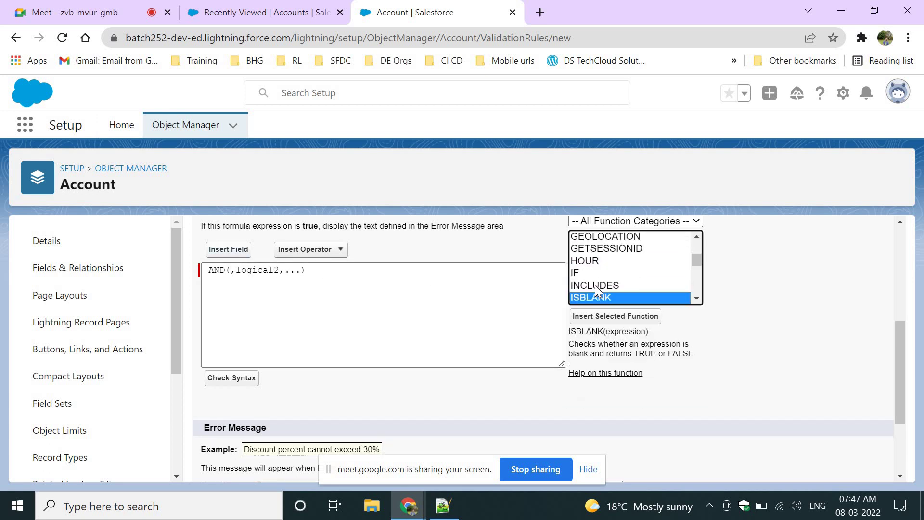
key(Down)
key(Down)
key(Down)
key(Down)
key(Down)
key(Down)
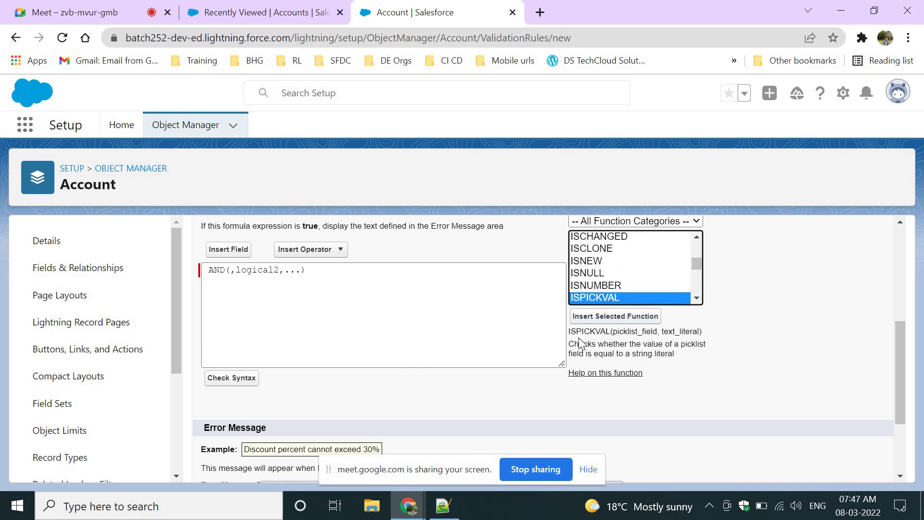
drag(579, 344, 679, 359)
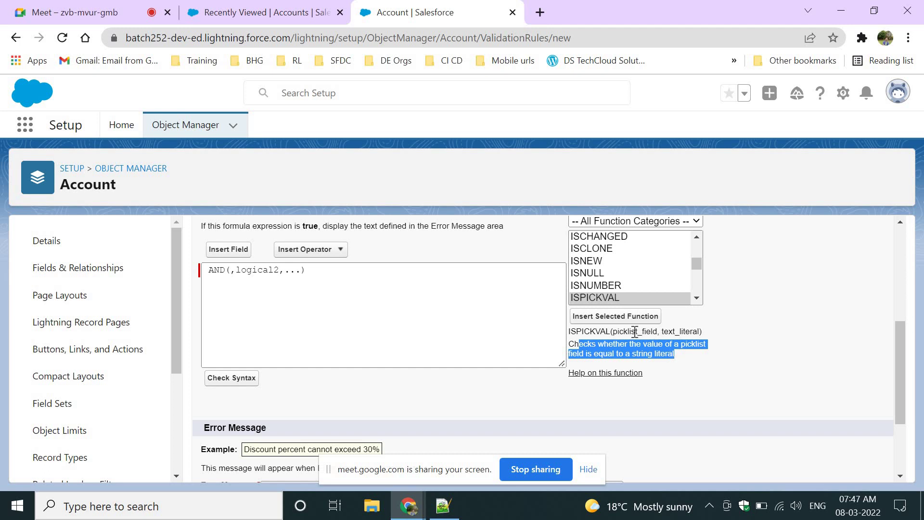
click(617, 318)
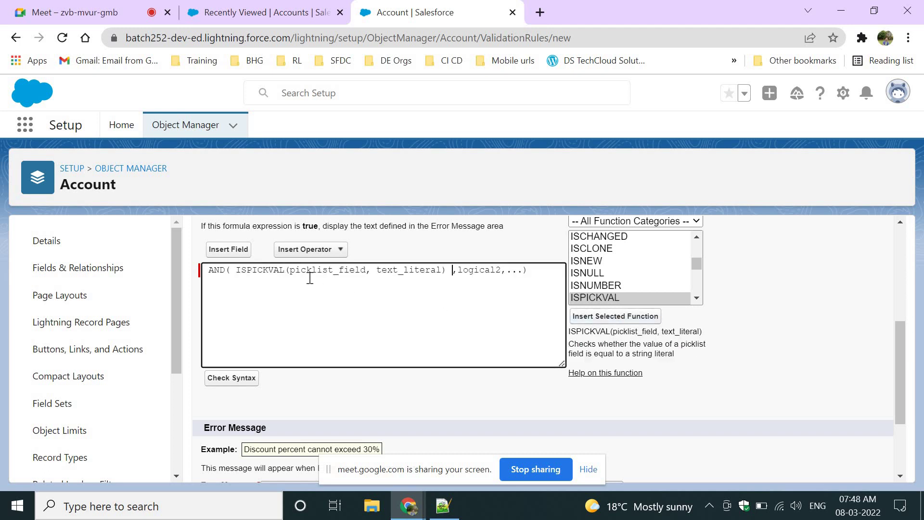
double_click(256, 273)
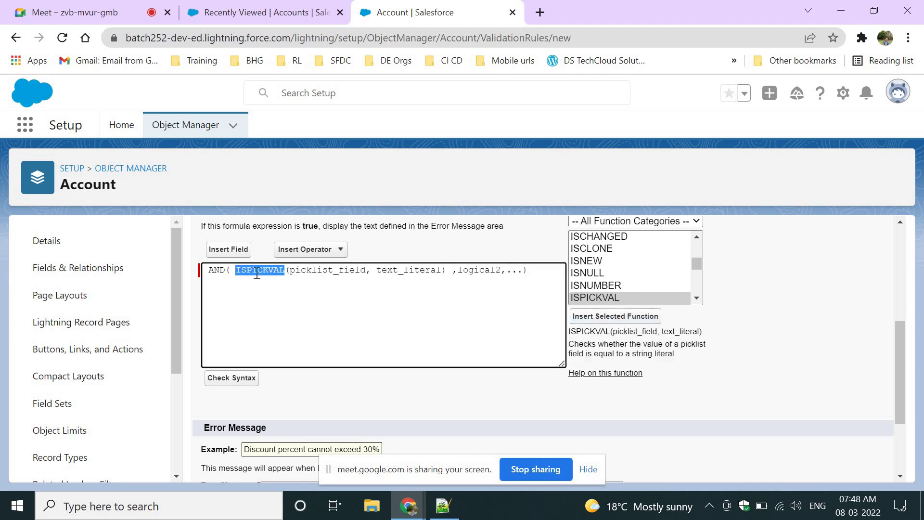
double_click(320, 273)
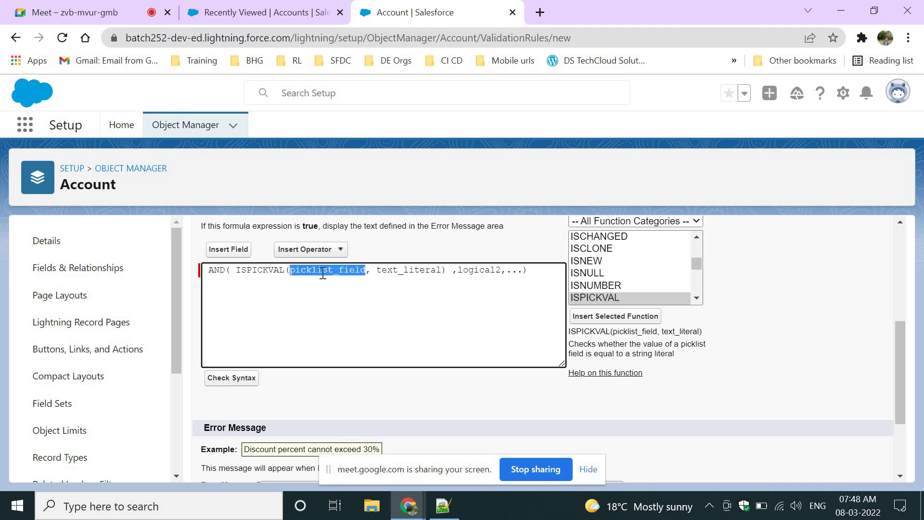
double_click(403, 274)
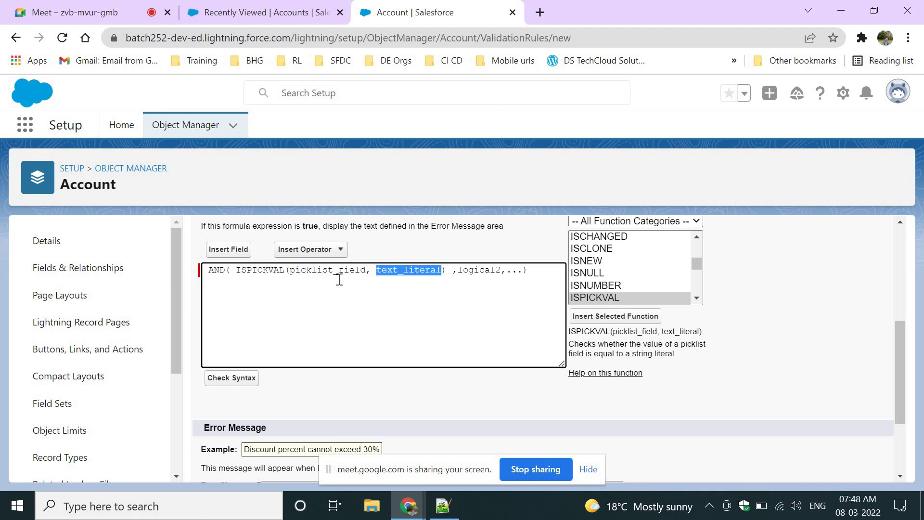
double_click(319, 273)
key(BackSpace)
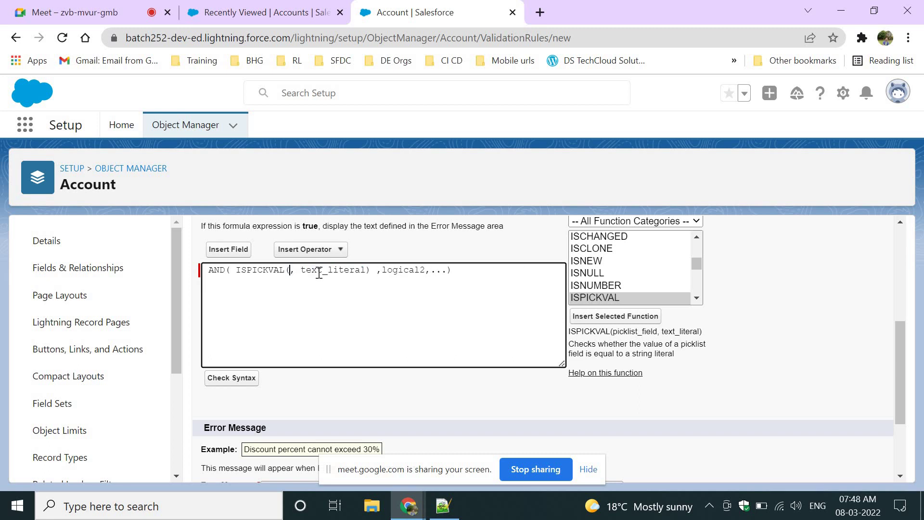
- Place the caret inside ISPICKVAL and try typing Rating by hand, then erase it
click(235, 251)
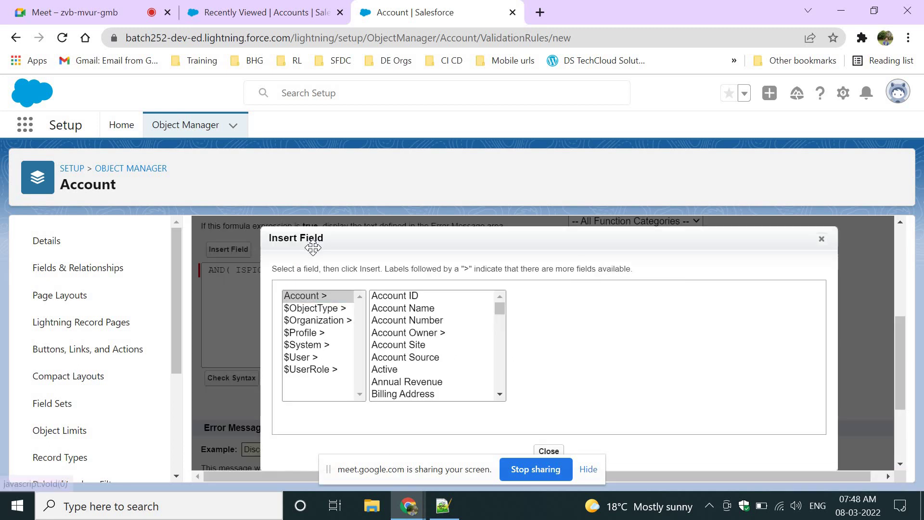
click(819, 240)
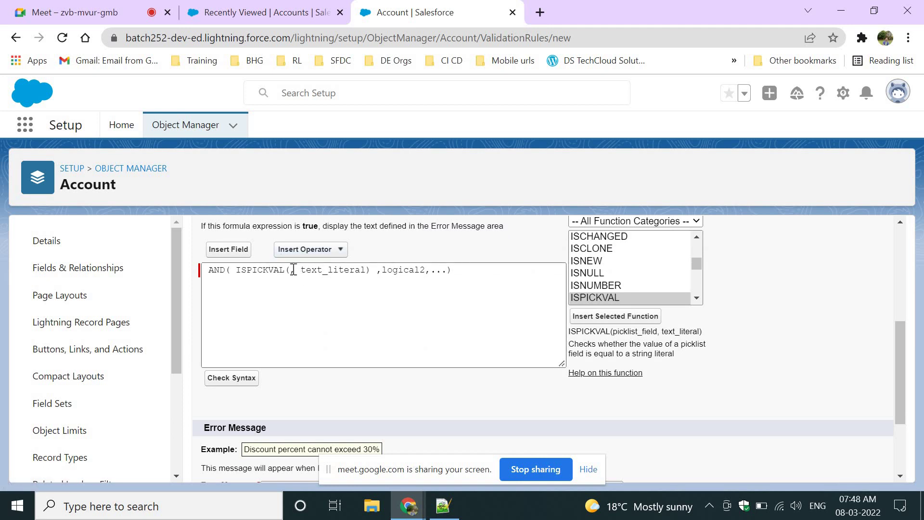
click(293, 270)
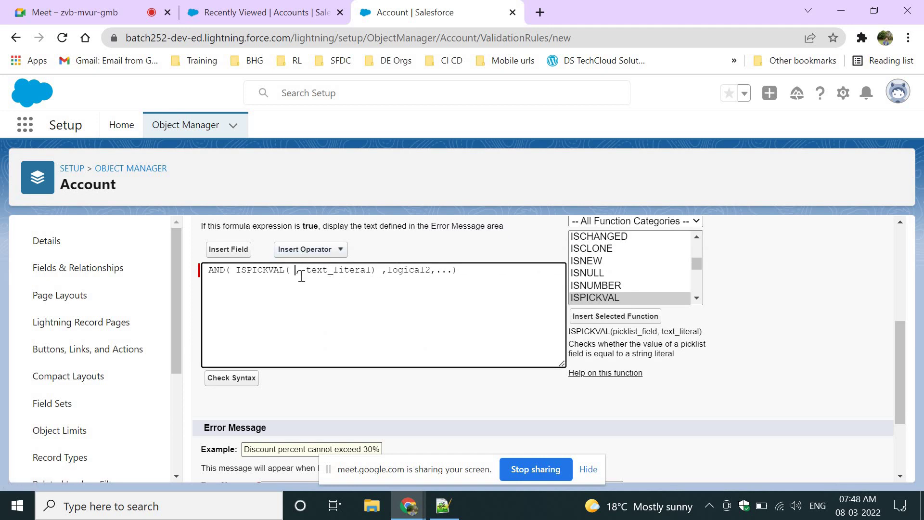
click(228, 250)
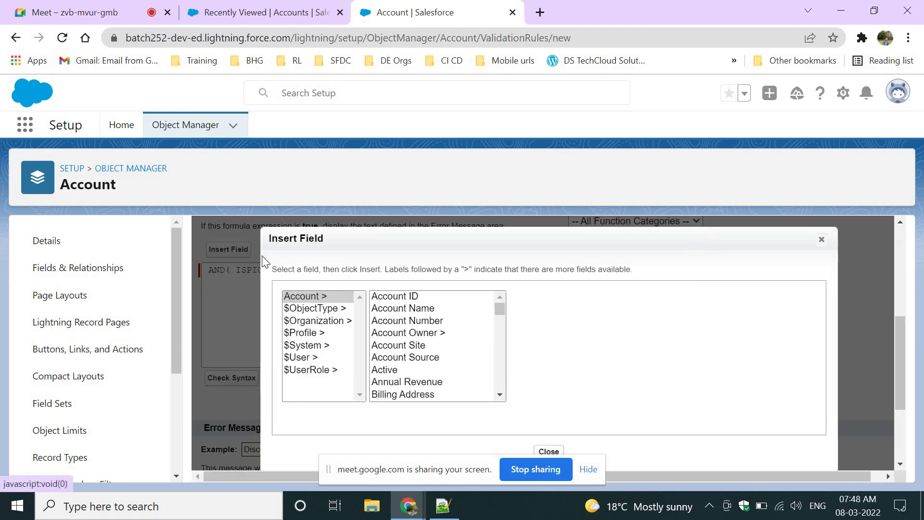
click(818, 235)
click(291, 270)
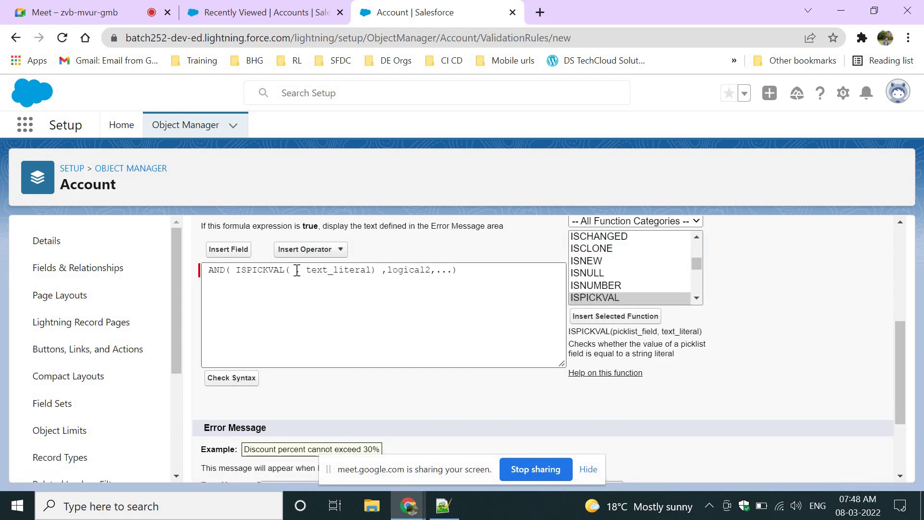
text(RAT)
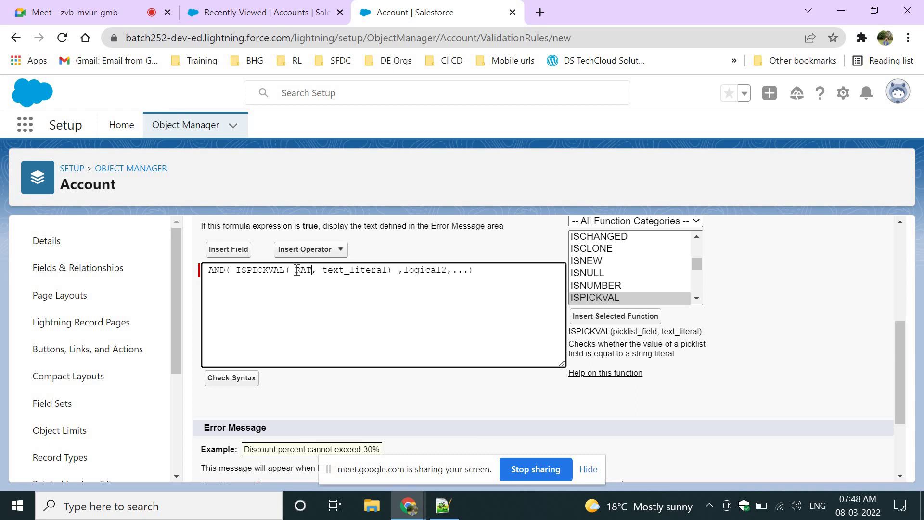
key(BackSpace)
key(BackSpace)
text(ating)
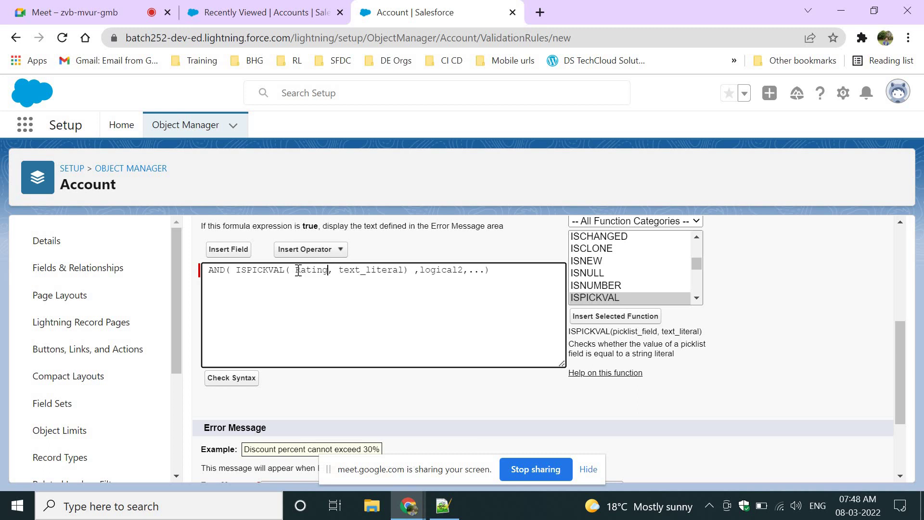
key(BackSpace)
key(BackSpace)
key(BackSpace)
key(BackSpace)
key(BackSpace)
key(BackSpace)
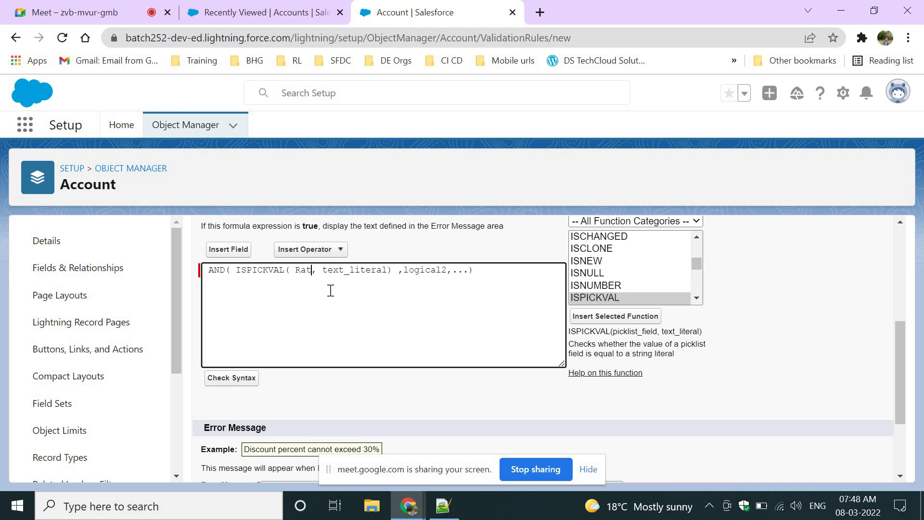
- Insert the Account Rating field into ISPICKVAL from the Insert Field picker
click(226, 249)
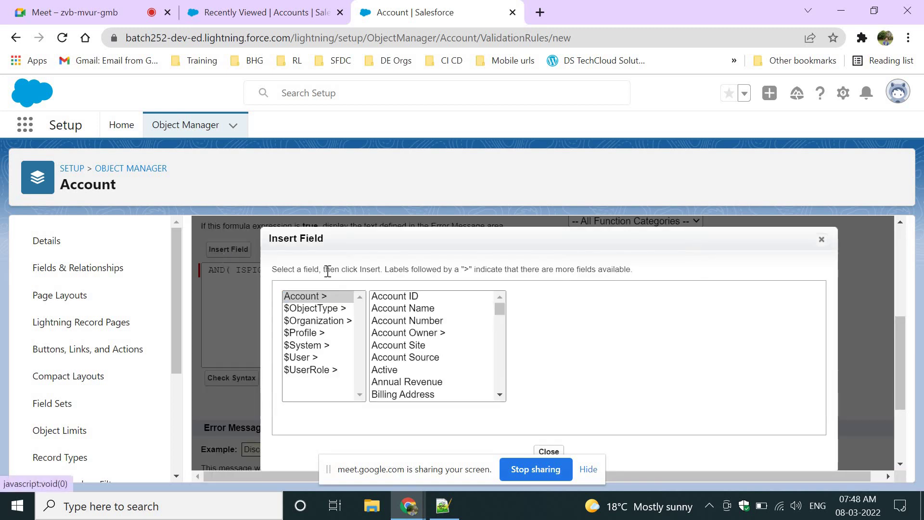
click(288, 296)
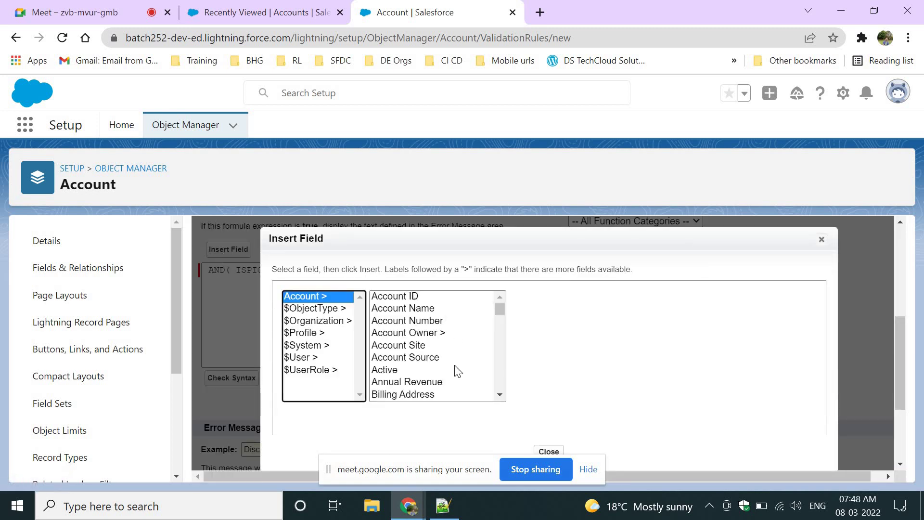
scroll(457, 370, down, 2)
scroll(458, 371, down, 15)
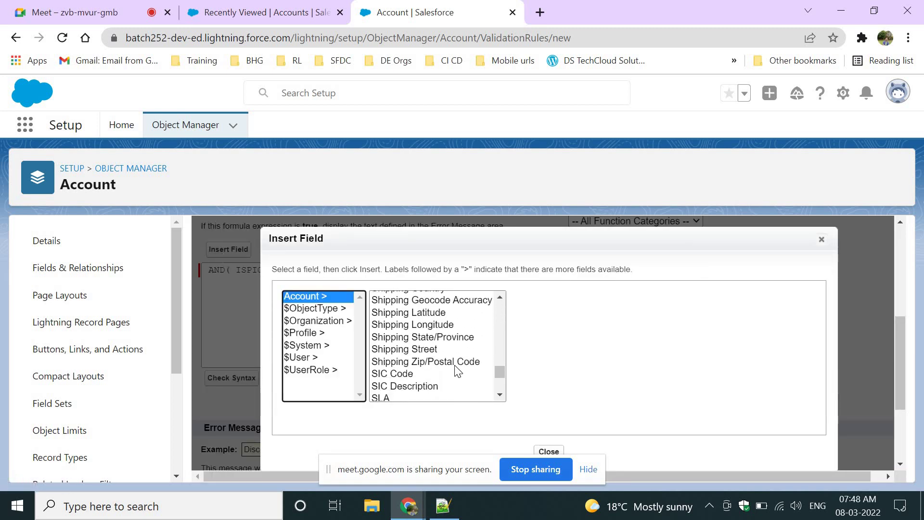
scroll(457, 371, down, 1)
scroll(455, 371, up, 6)
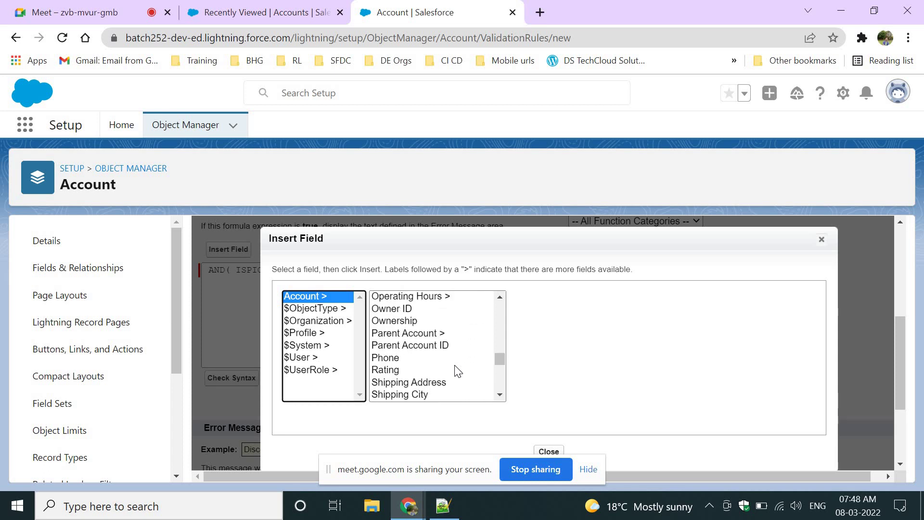
click(387, 377)
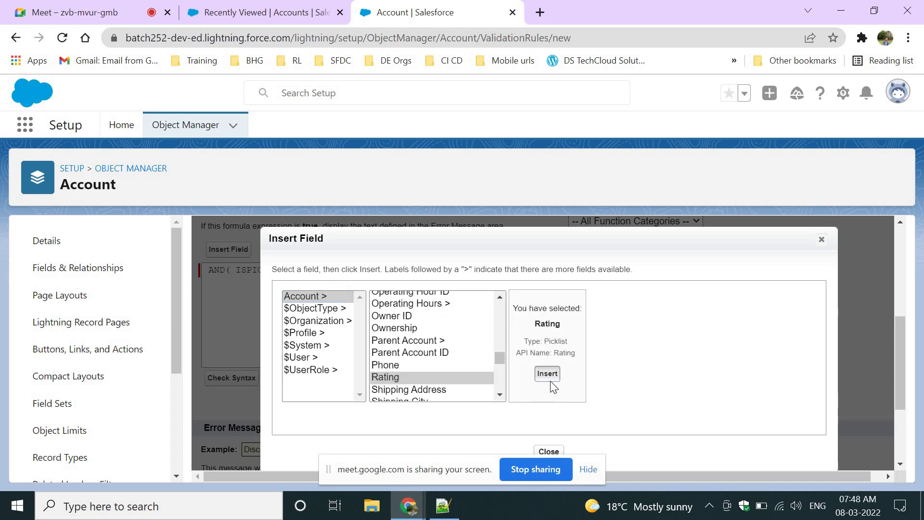
click(548, 375)
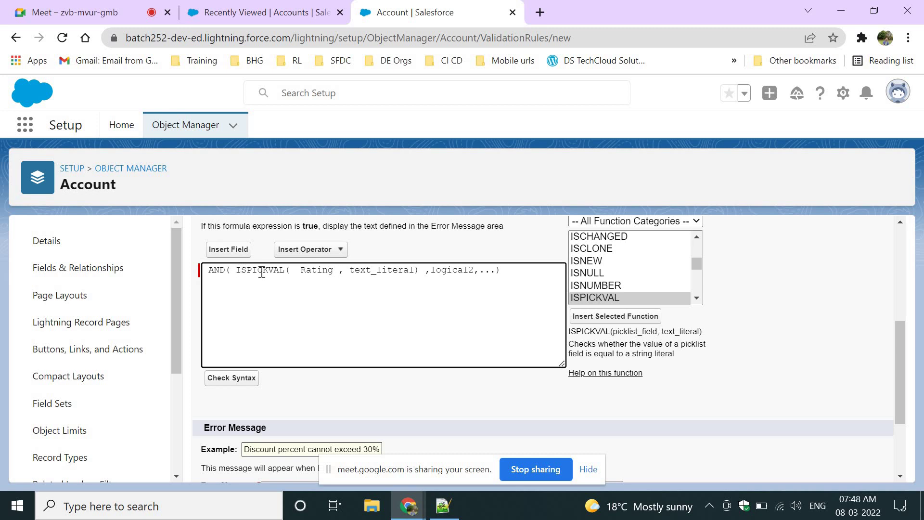
- Replace the text_literal placeholder with 'Hot' in the ISPICKVAL condition
double_click(328, 269)
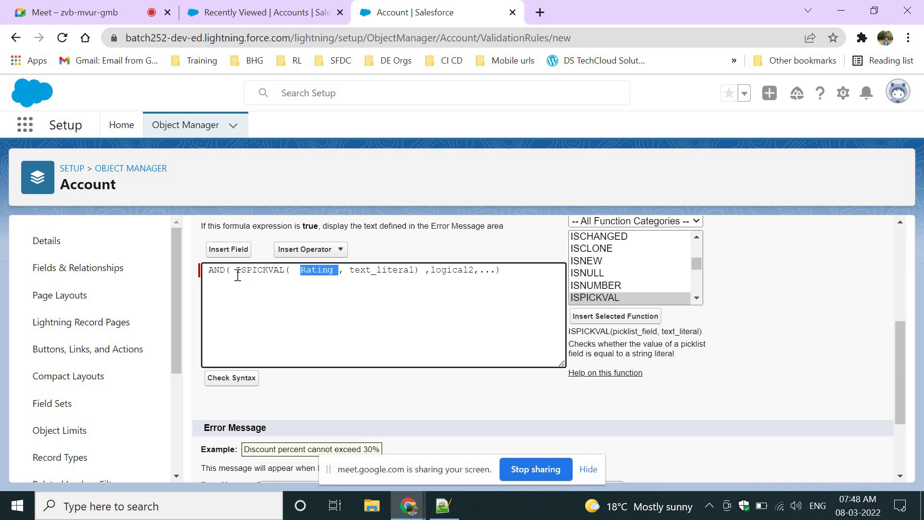
drag(235, 273, 353, 271)
double_click(385, 270)
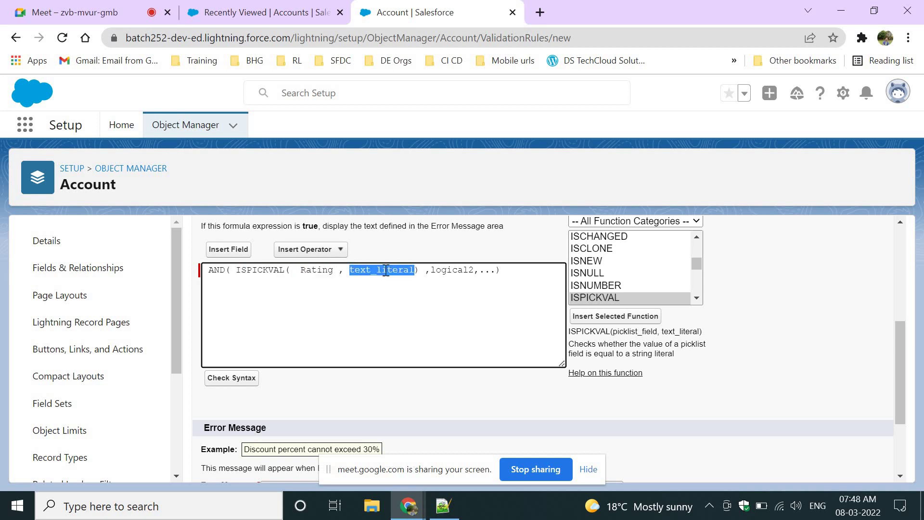
key(BackSpace)
text('')
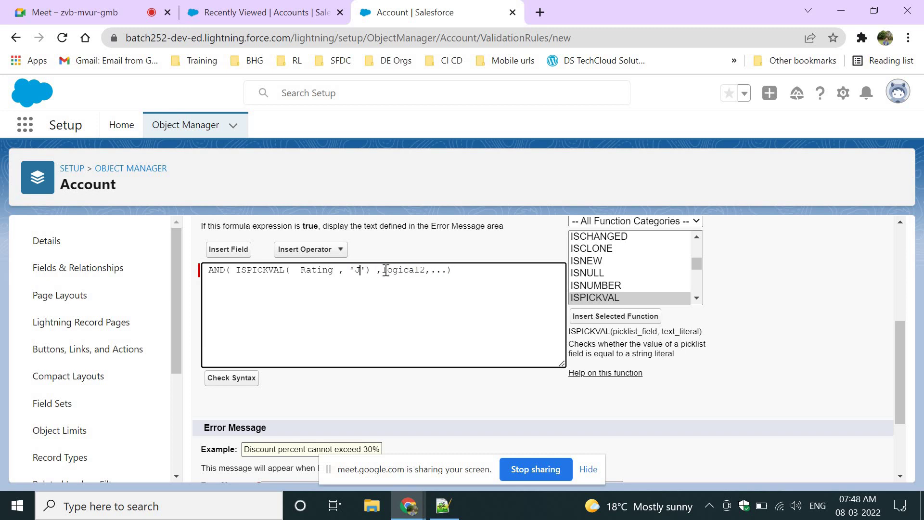
text(HJ)
key(BackSpace)
text(ot)
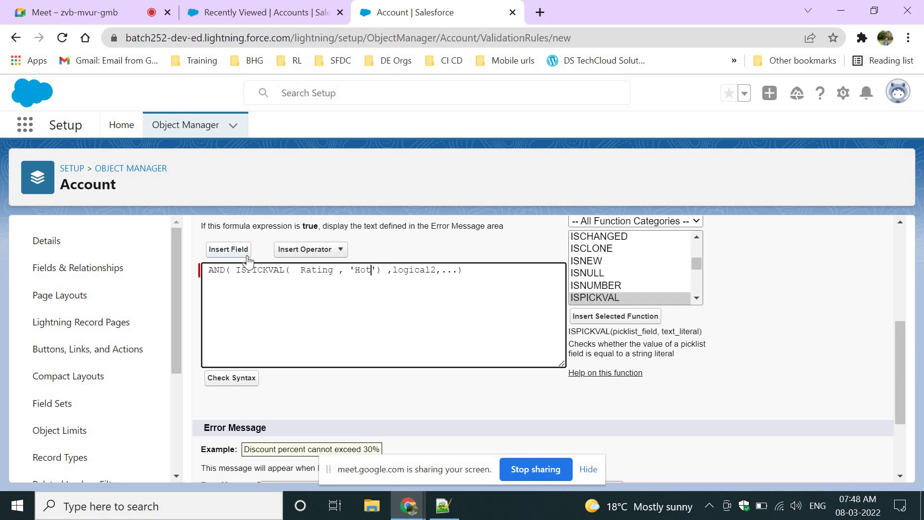
- Remove the leftover logical2 placeholder from the AND formula
double_click(252, 270)
double_click(325, 270)
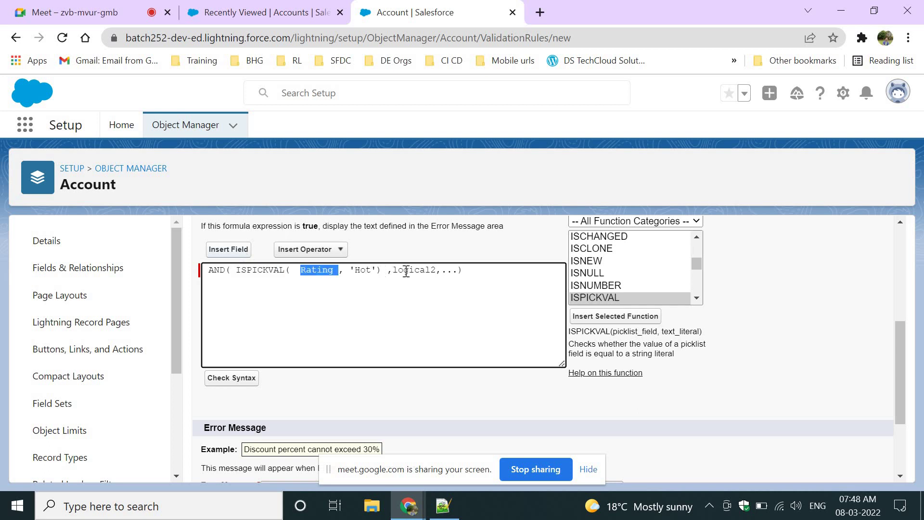
drag(391, 269, 235, 270)
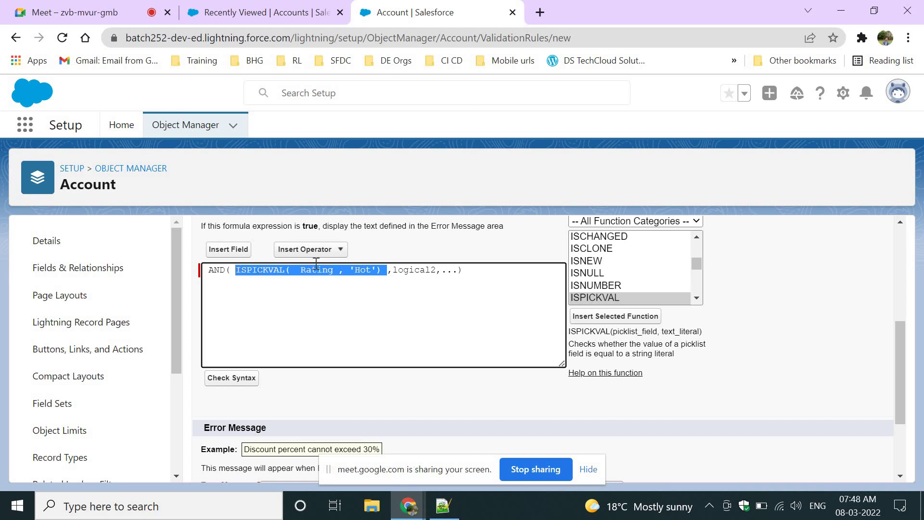
click(402, 271)
drag(393, 271, 457, 271)
key(BackSpace)
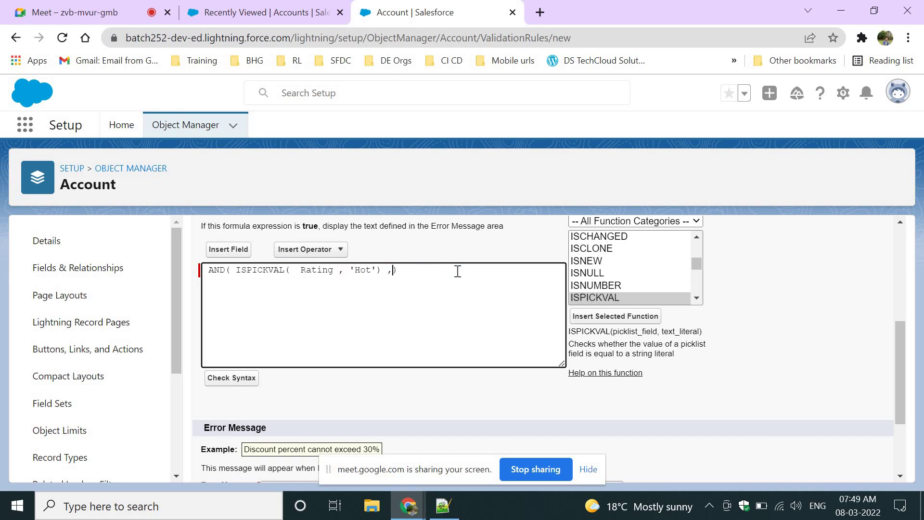
- Add ISBLANK as the second AND condition and delete its expression placeholder
click(599, 284)
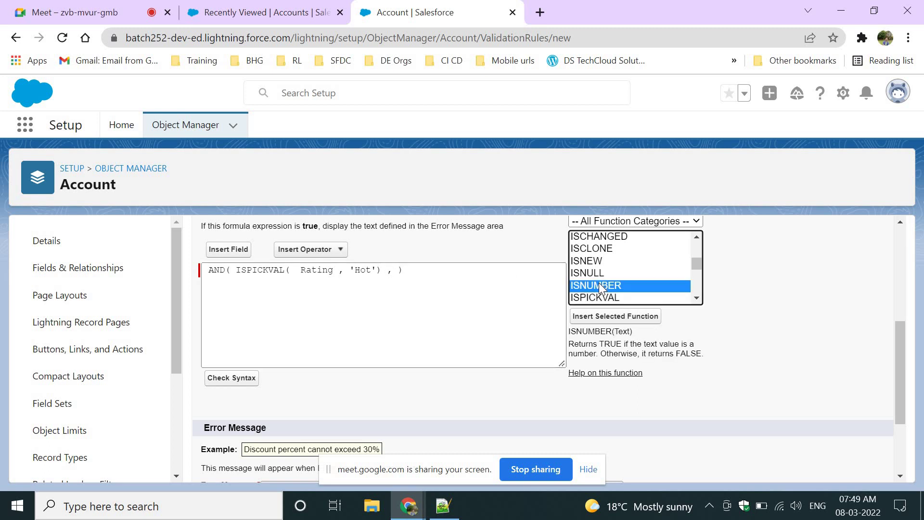
key(Up)
key(Up)
key(Up)
key(Up)
key(Up)
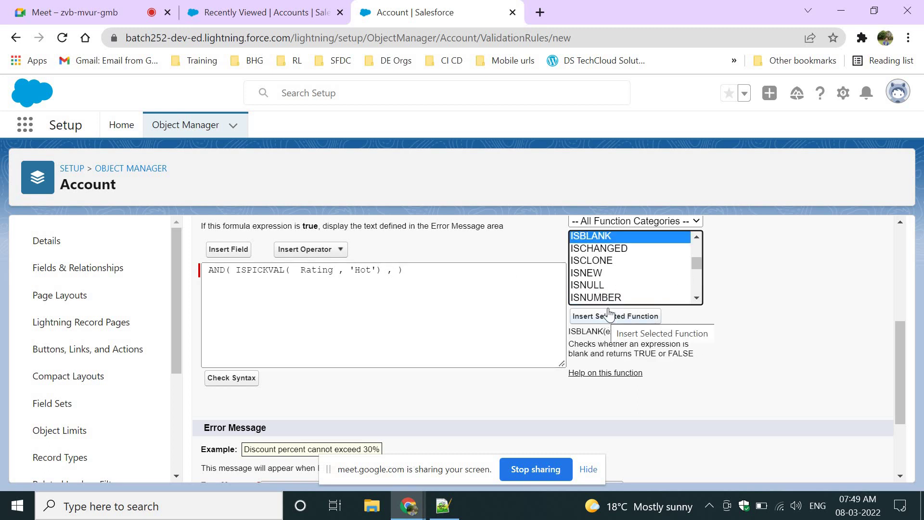
click(609, 249)
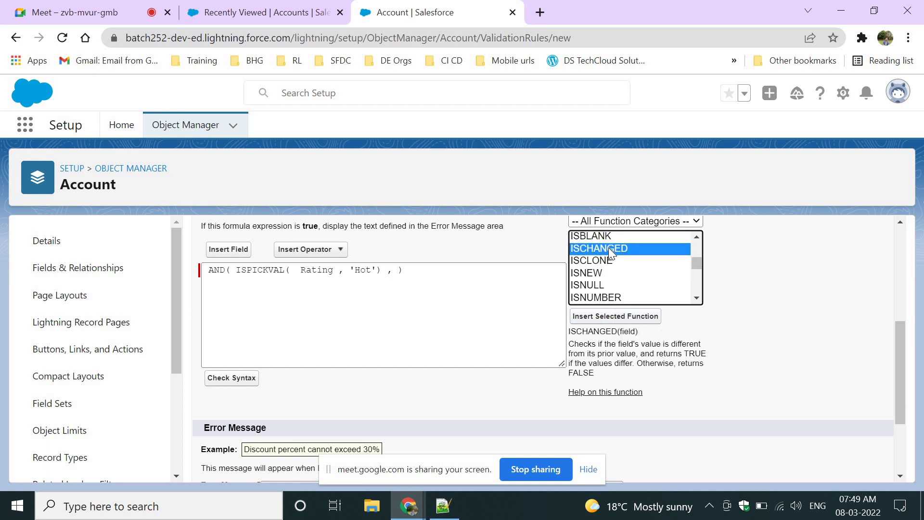
click(588, 236)
click(622, 318)
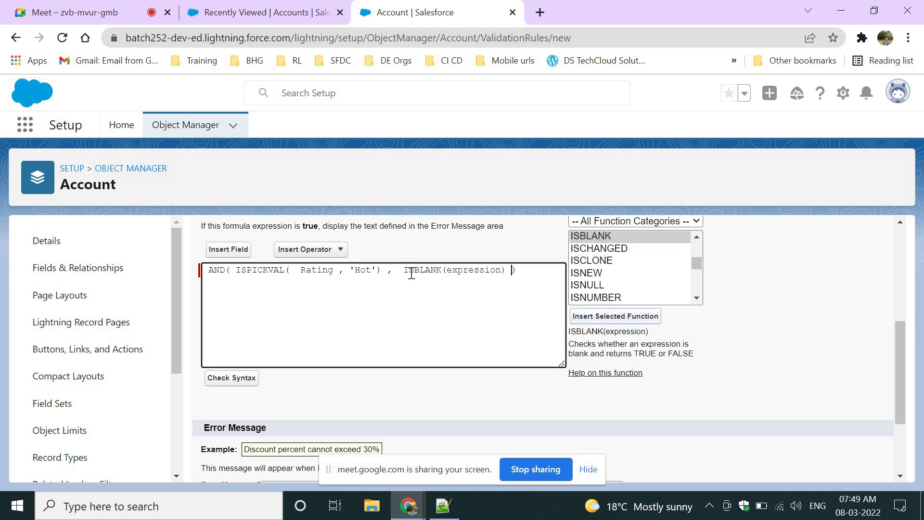
double_click(471, 268)
key(BackSpace)
- Insert the Account Ownership field inside the ISBLANK call
click(214, 249)
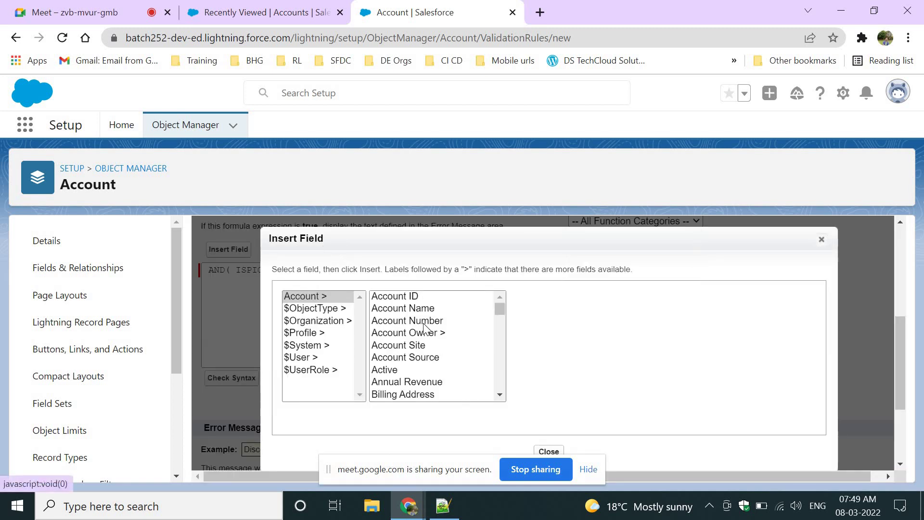
click(423, 321)
text(ow)
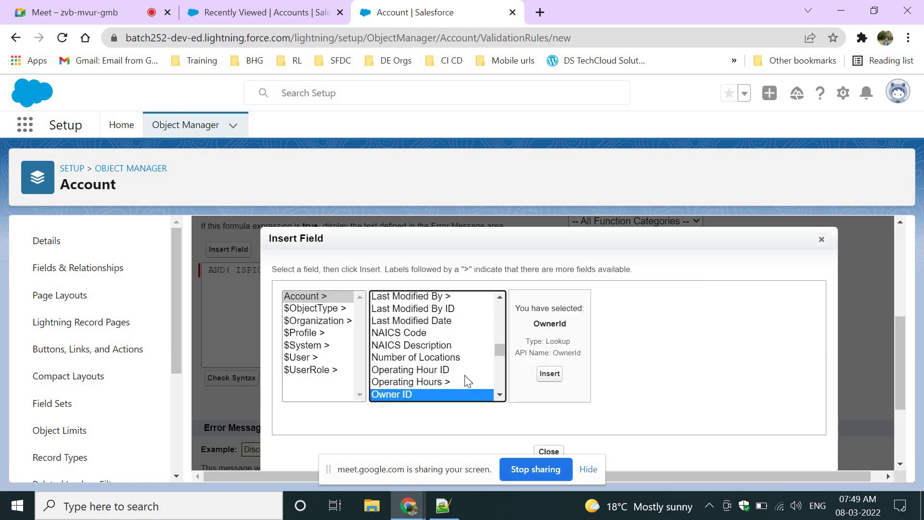
click(499, 395)
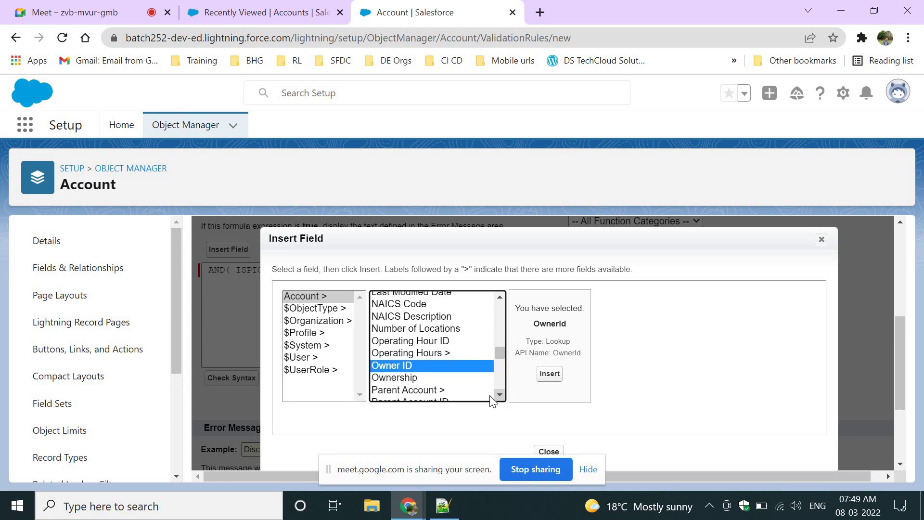
click(430, 377)
click(553, 374)
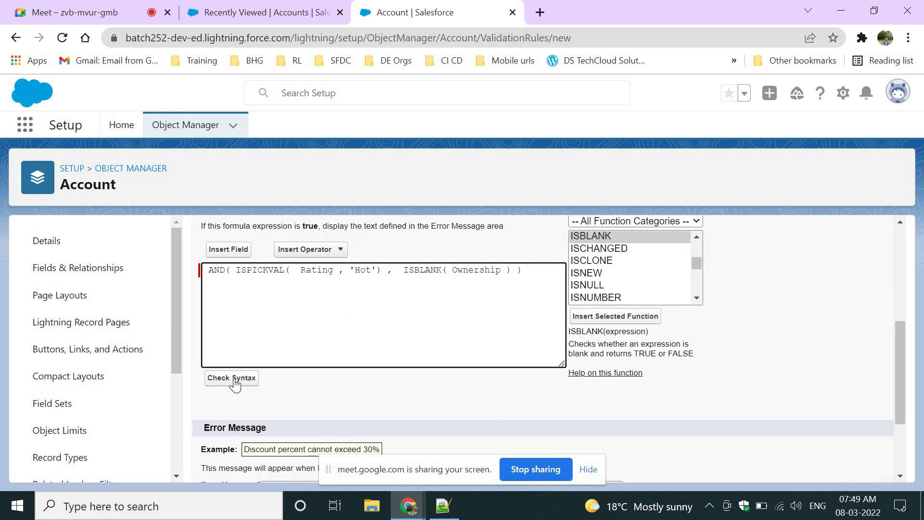
- Run Check Syntax and read the error that Ownership is a picklist field
click(234, 378)
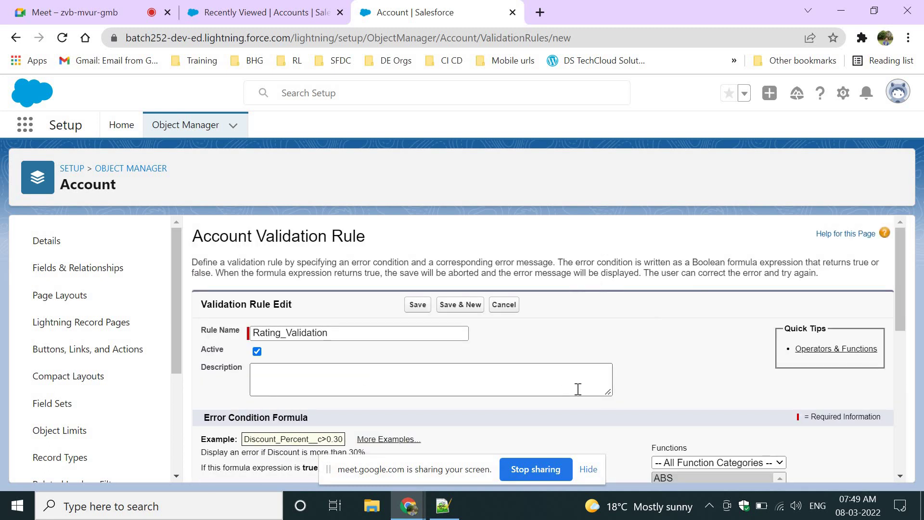
scroll(434, 353, down, 1)
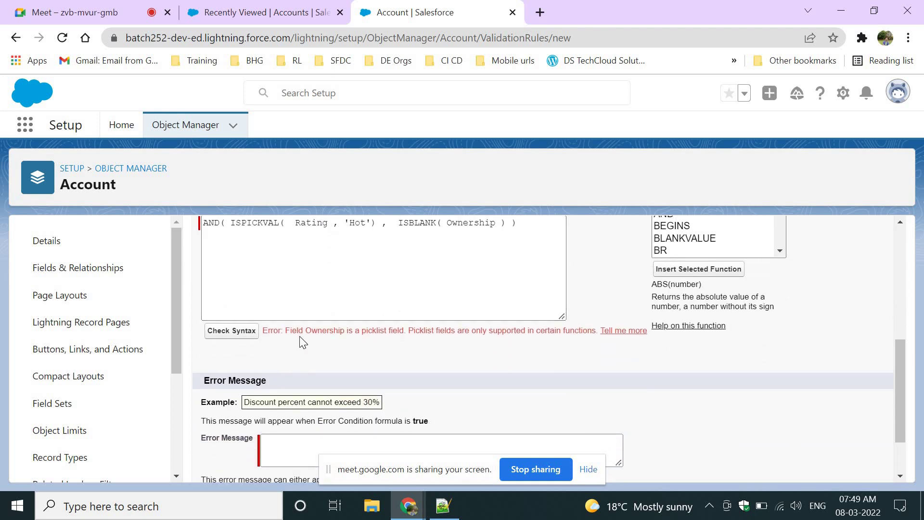
drag(385, 330, 516, 341)
drag(582, 336, 604, 336)
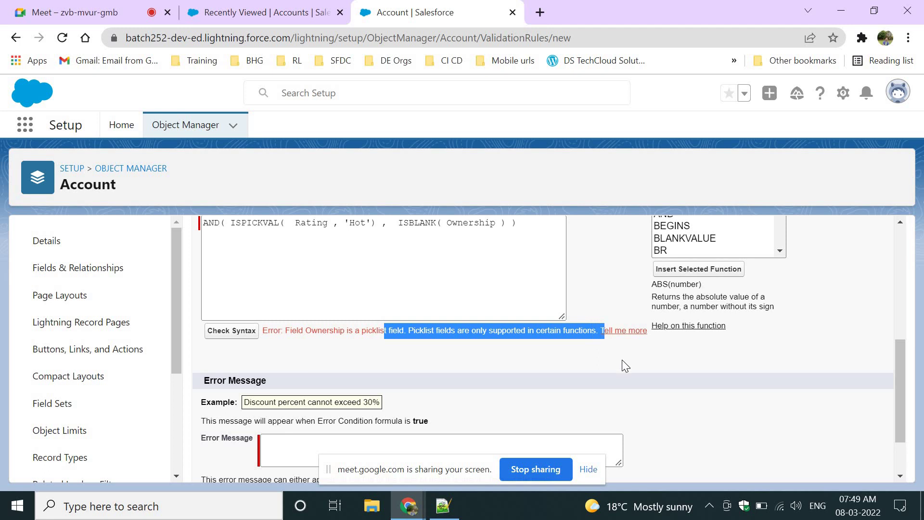
scroll(622, 362, up, 1)
- Select the ISBLANK( Ownership ) clause in the formula to review it
double_click(417, 266)
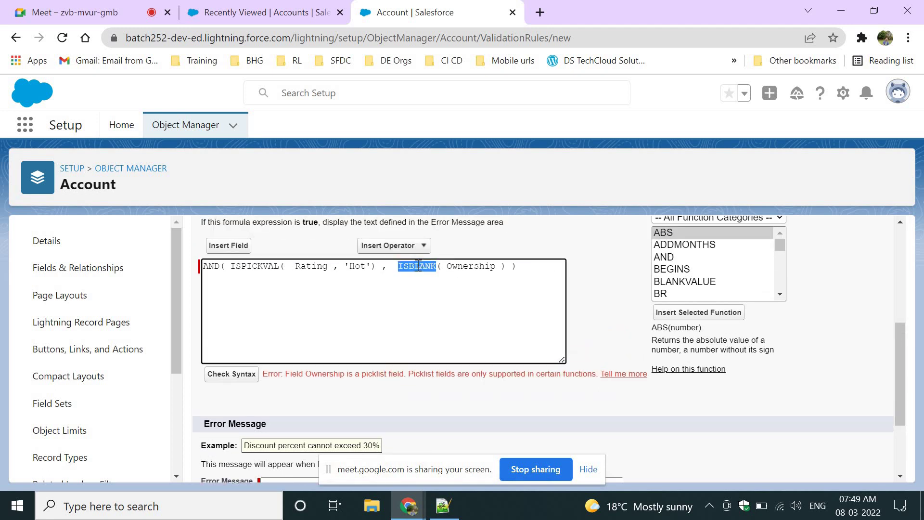
double_click(480, 267)
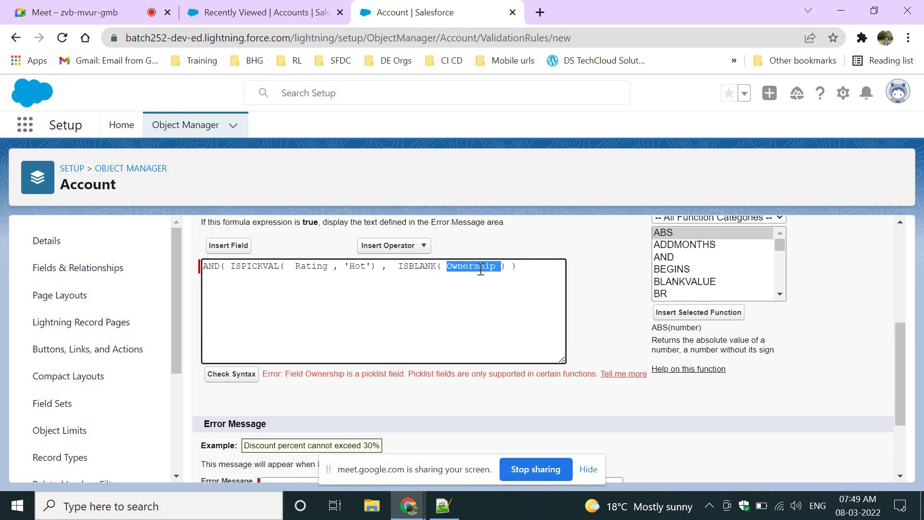
double_click(407, 267)
key(Right)
click(498, 268)
double_click(425, 265)
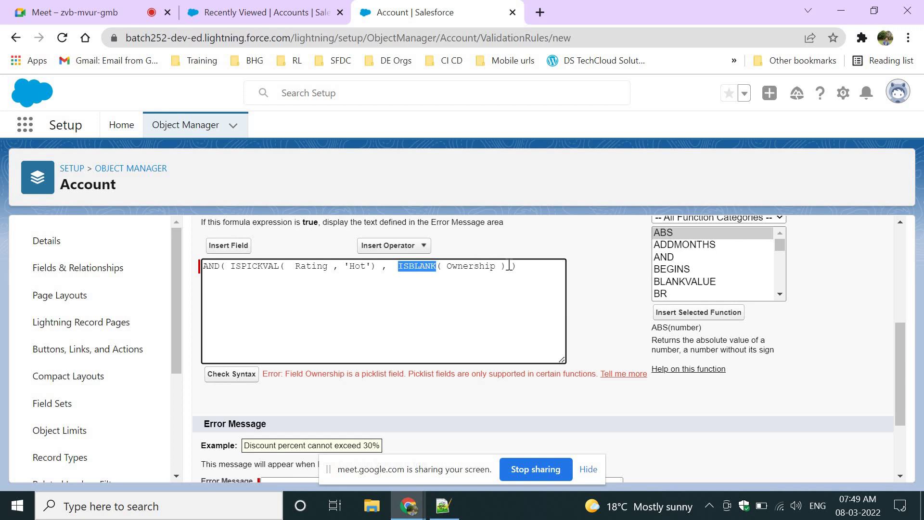
drag(506, 265, 382, 260)
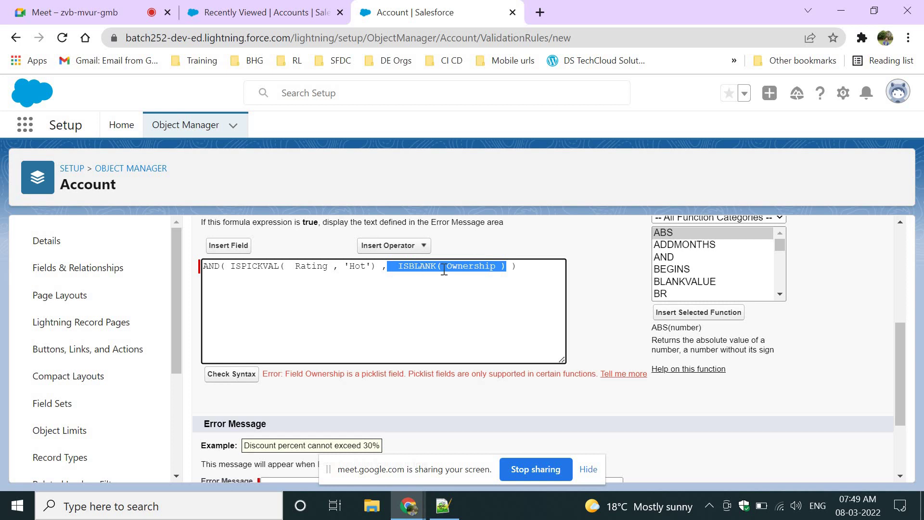
- Wrap Ownership in TEXT() inside ISBLANK and confirm the syntax check finds no errors
click(419, 266)
click(676, 269)
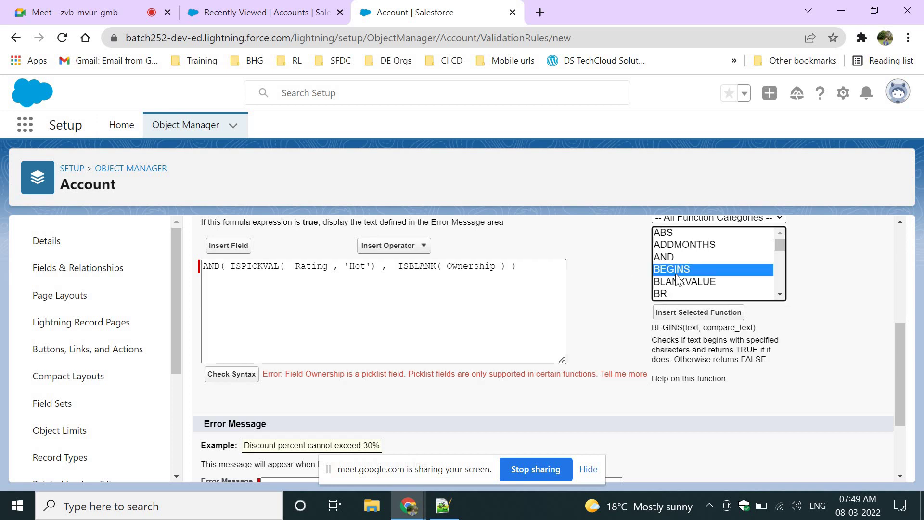
key(t)
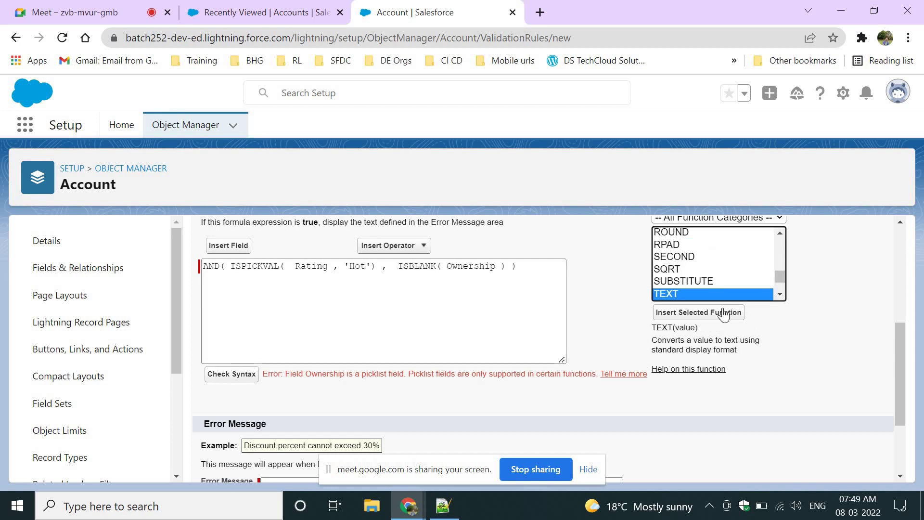
click(723, 313)
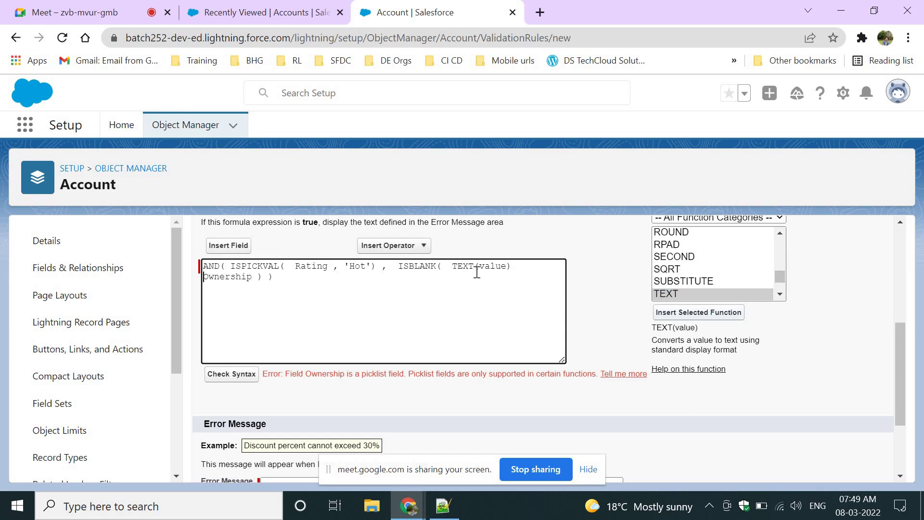
double_click(234, 277)
key(ctrl+c)
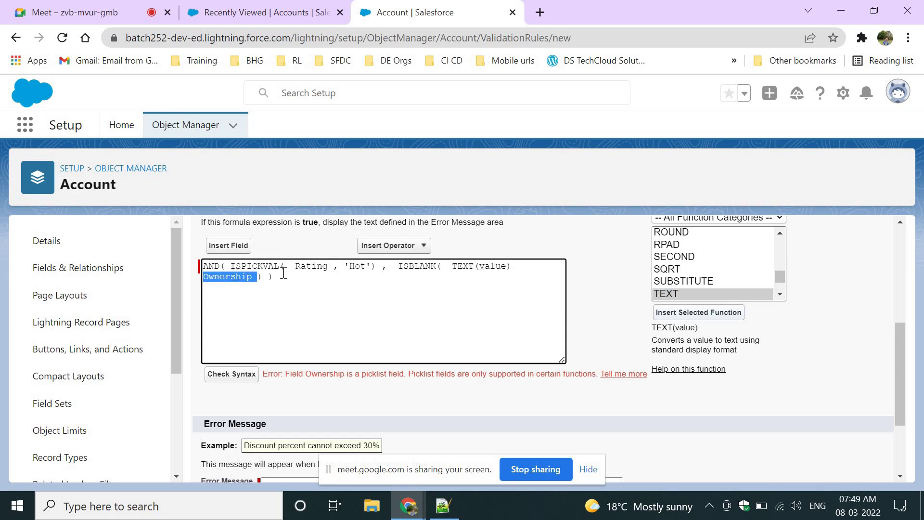
key(BackSpace)
double_click(495, 270)
key(ctrl+v)
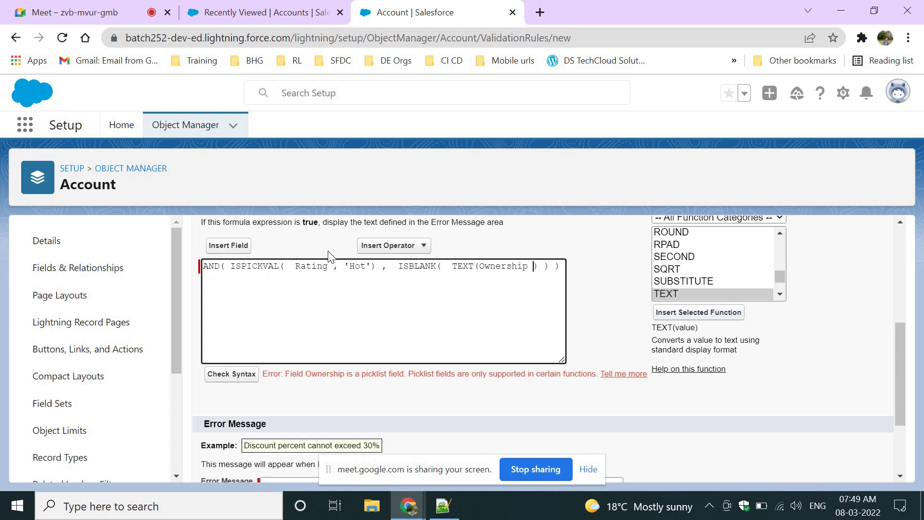
click(236, 377)
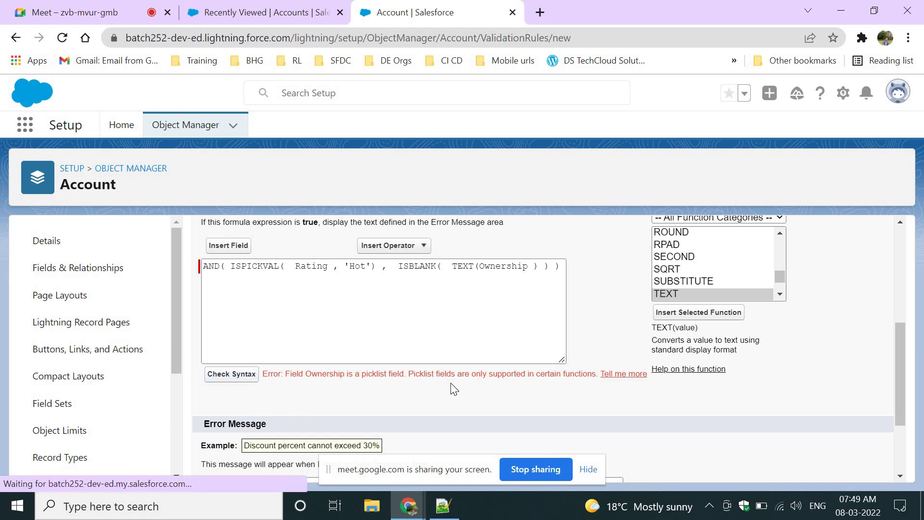
scroll(633, 390, down, 3)
scroll(634, 390, up, 3)
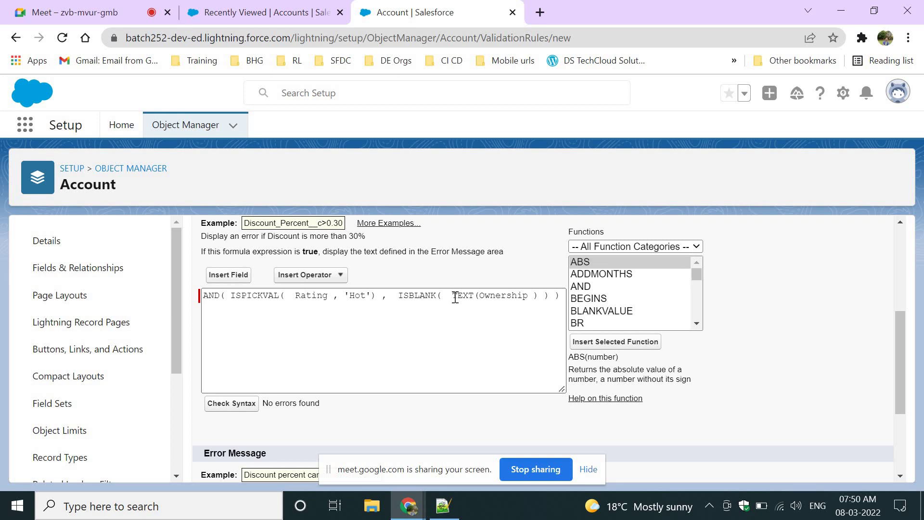
- Delete the ISBLANK( TEXT(Ownership) ) clause and its extra parenthesis from the formula
double_click(429, 297)
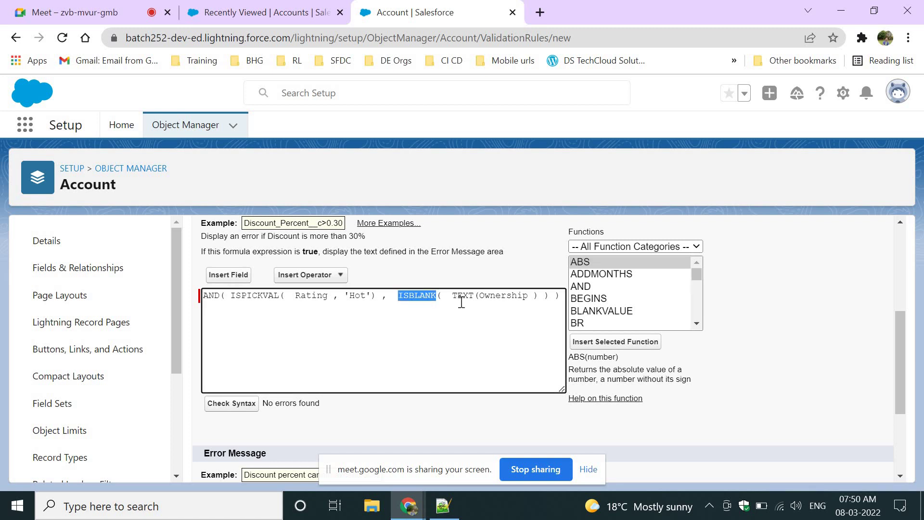
double_click(500, 297)
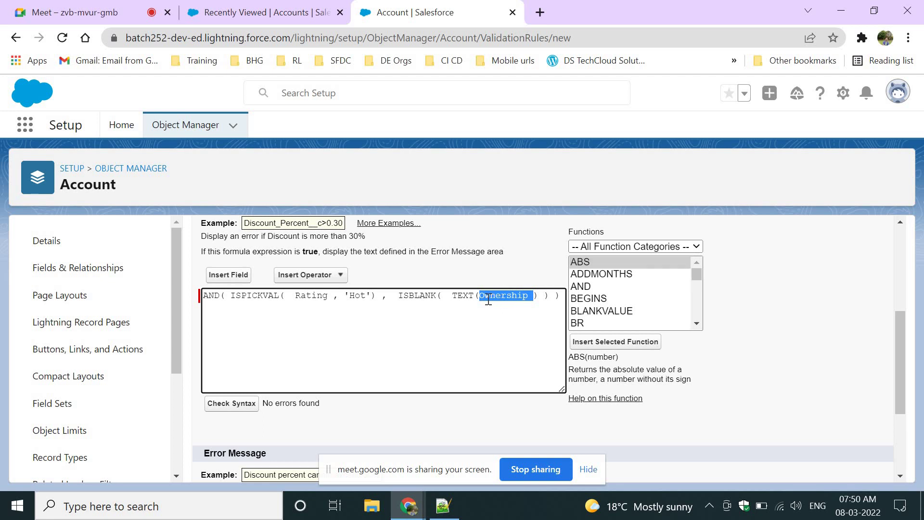
drag(453, 297, 543, 299)
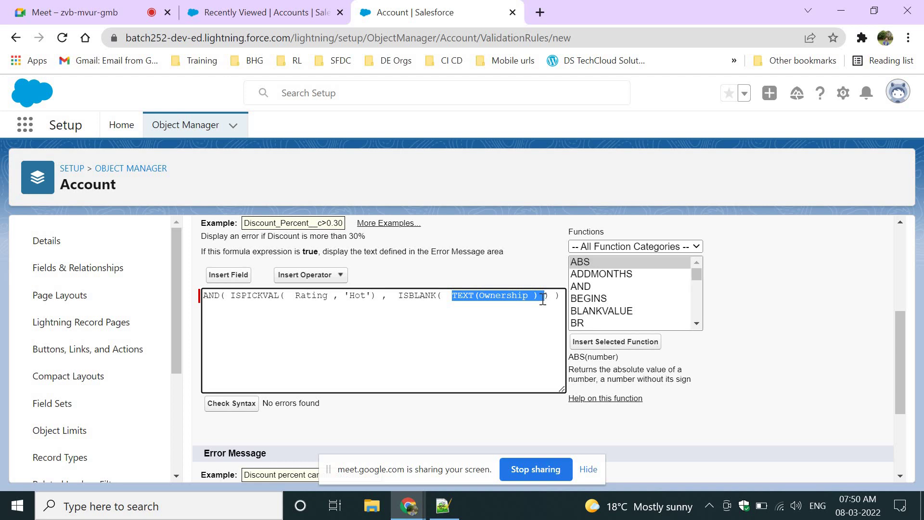
drag(543, 300, 544, 298)
click(400, 298)
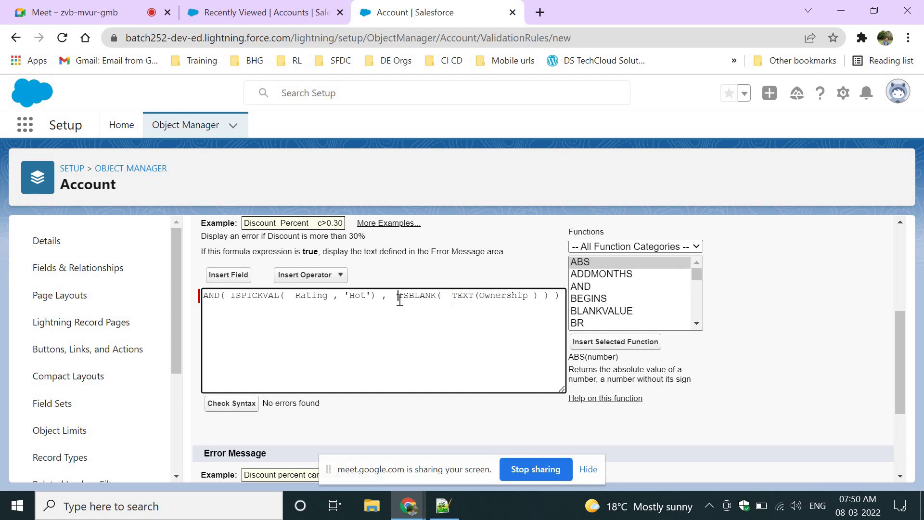
double_click(428, 297)
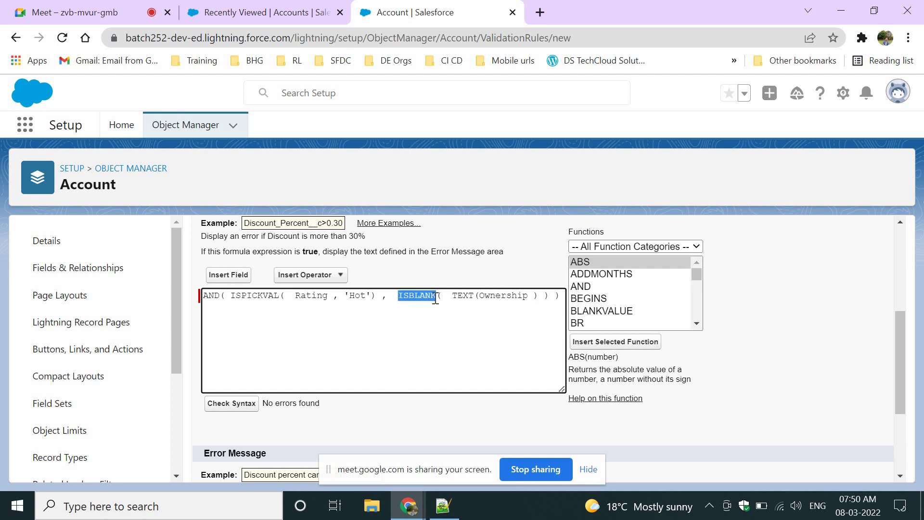
click(458, 301)
drag(399, 302, 543, 304)
key(BackSpace)
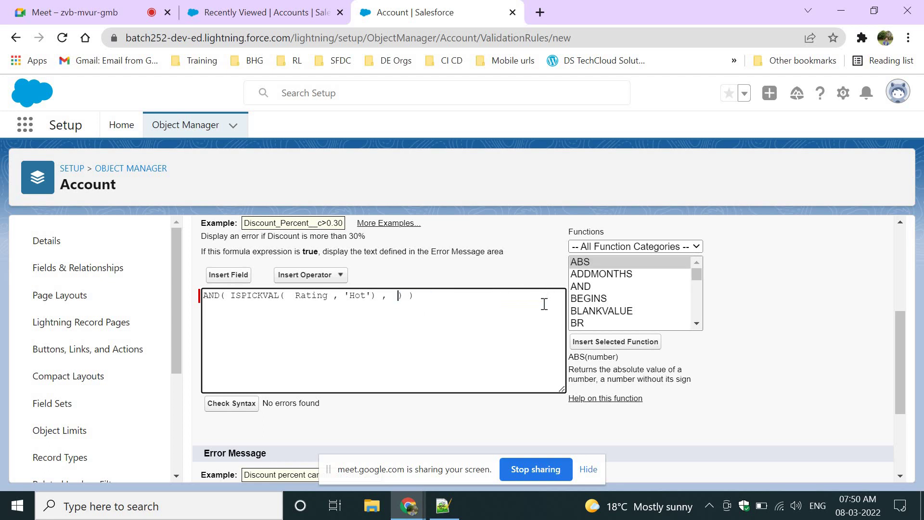
key(Delete)
- Insert ISPICKVAL after the Rating 'Hot' condition and clear its picklist_field placeholder
drag(376, 296, 228, 309)
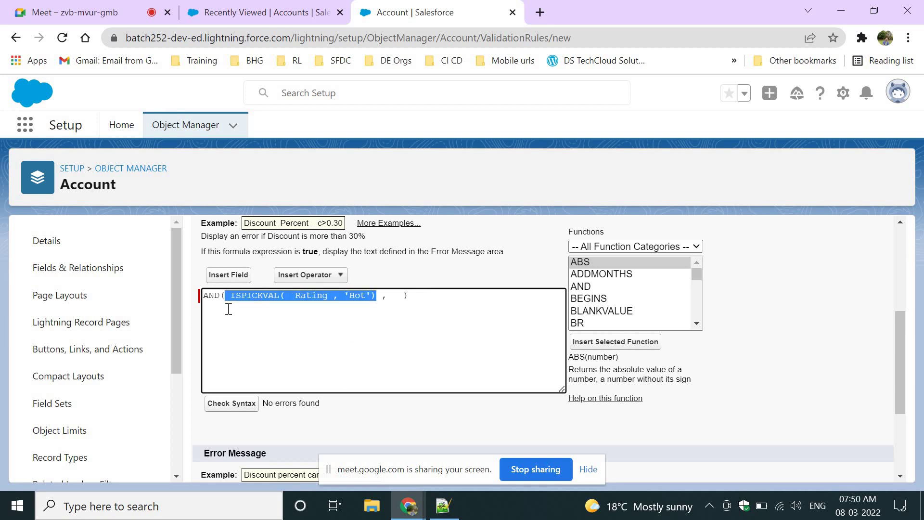
click(384, 294)
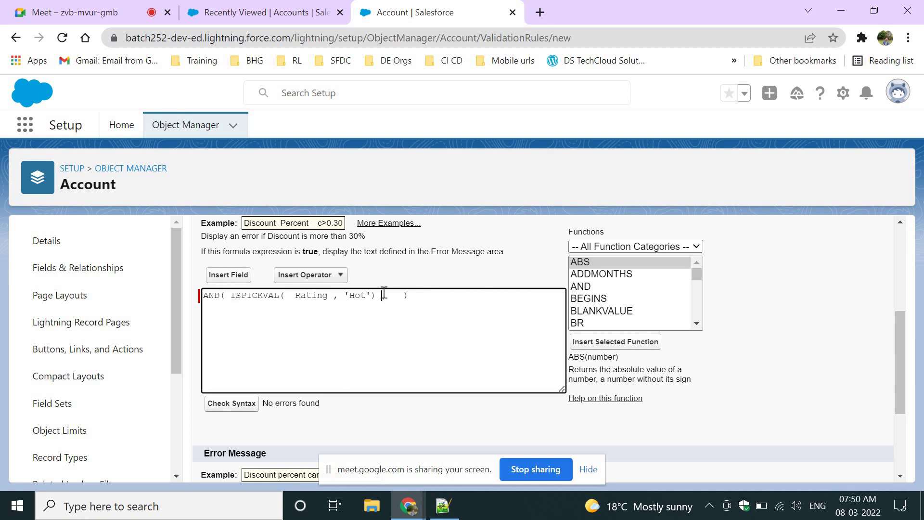
click(639, 304)
text(isp)
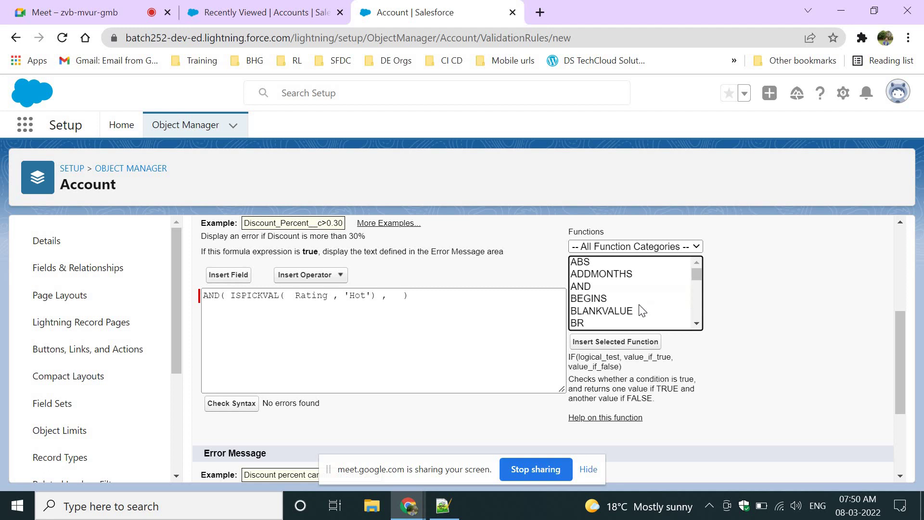
click(635, 342)
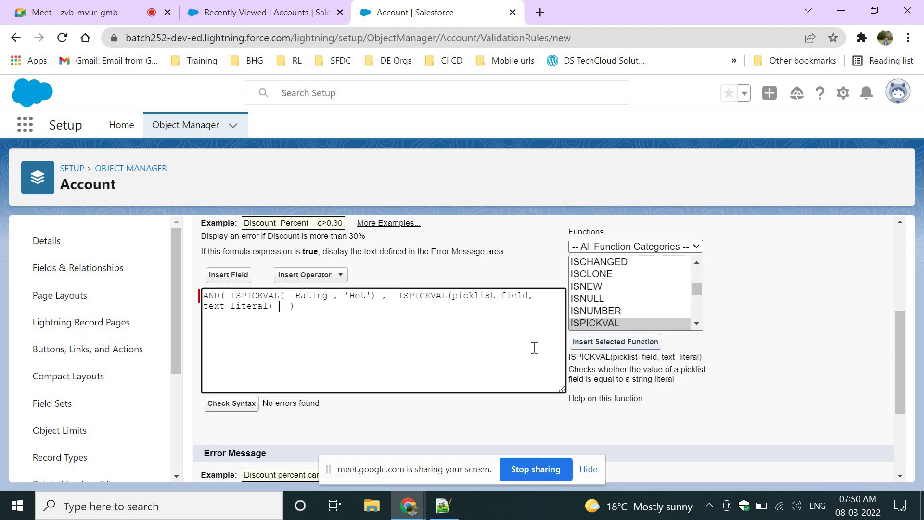
double_click(417, 294)
double_click(463, 296)
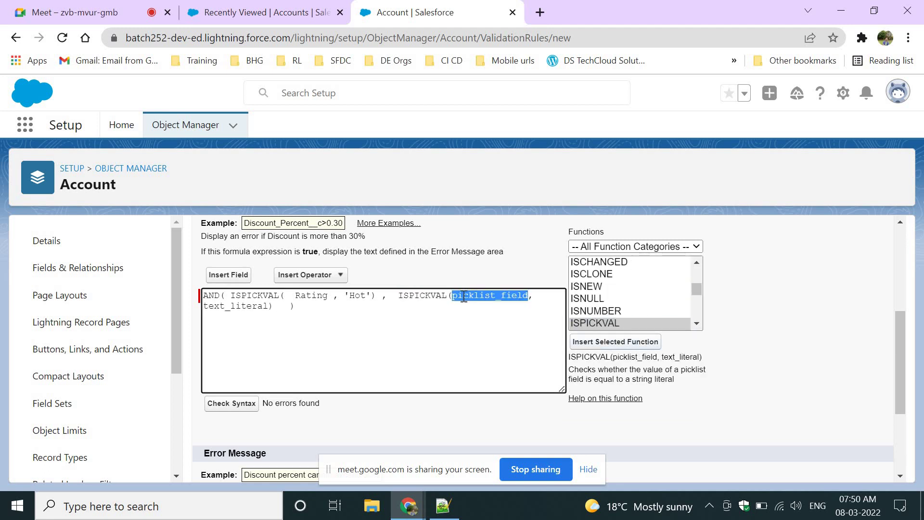
key(BackSpace)
- Insert the Account Ownership field as the ISPICKVAL picklist argument
click(229, 274)
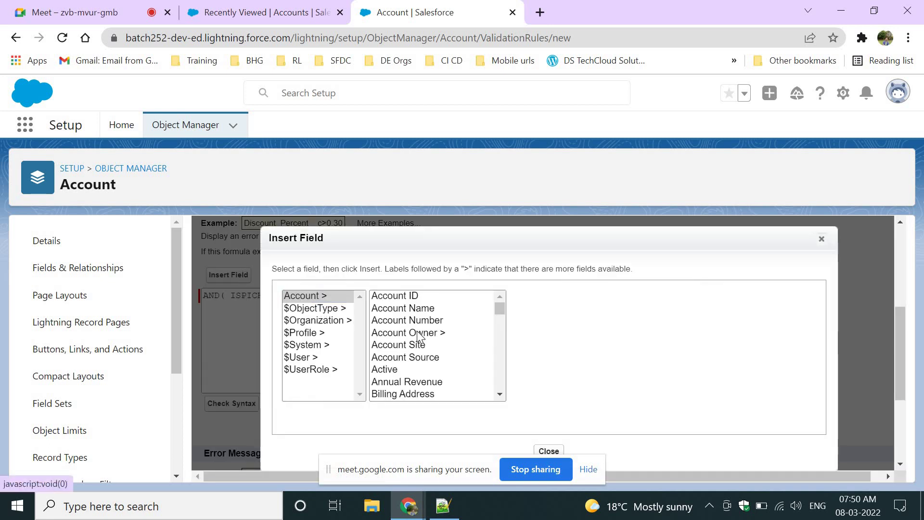
click(419, 333)
key(o)
key(w)
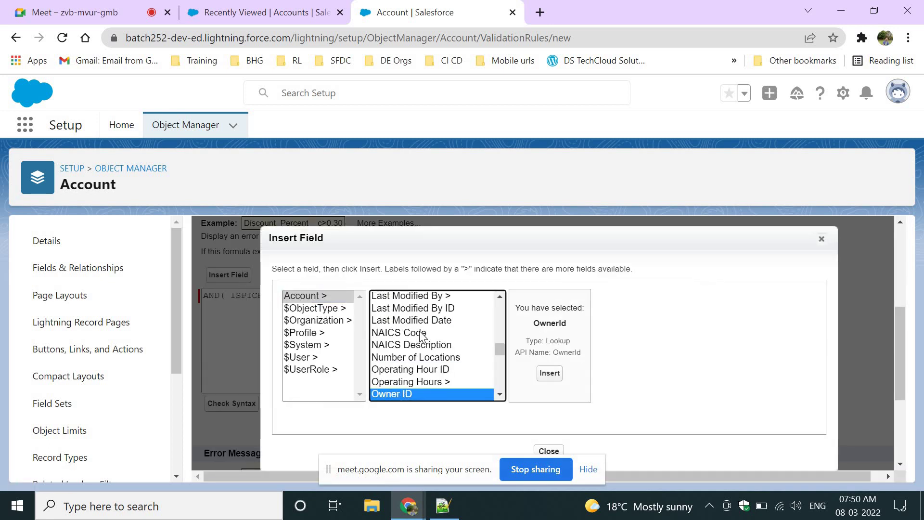
key(n)
click(550, 373)
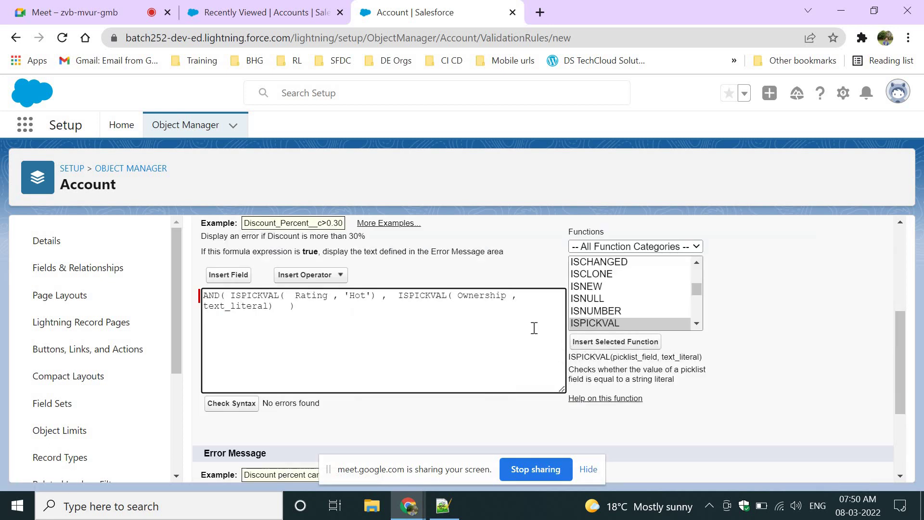
- Clear the text_literal placeholder so the condition reads ISPICKVAL(Ownership, '')
double_click(243, 307)
key(BackSpace)
drag(231, 298, 385, 297)
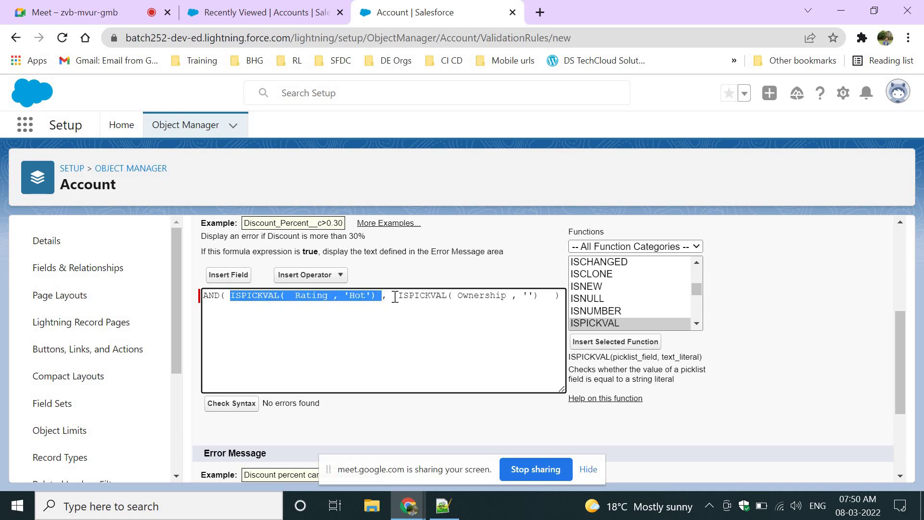
click(394, 298)
drag(481, 298, 543, 298)
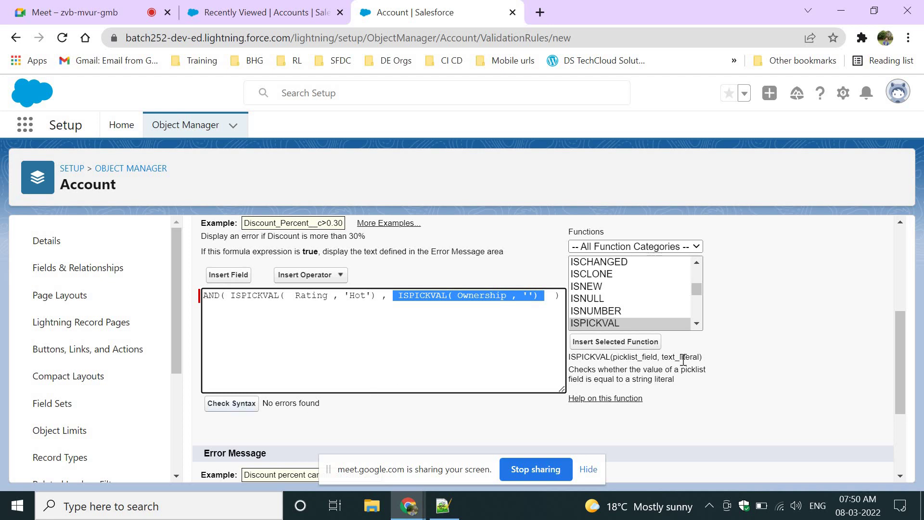
- Enter the error message 'If you selected rating as Hot then ownership is required', located at Top of Page
scroll(687, 361, down, 3)
click(320, 379)
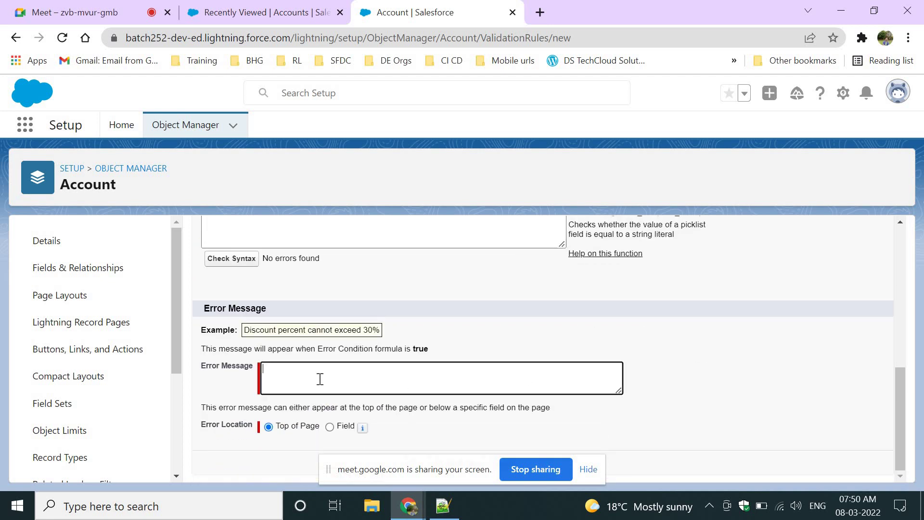
text(If you selected owernship as)
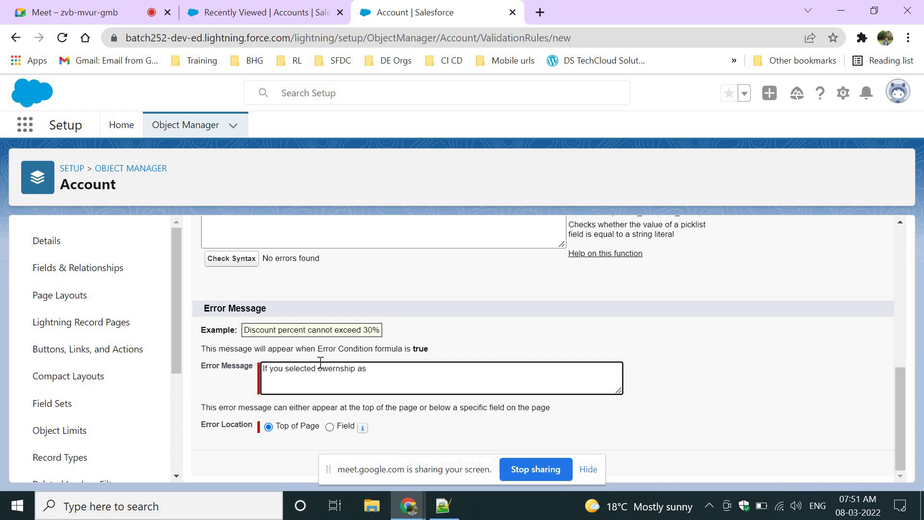
text(rating has)
key(BackSpace)
key(BackSpace)
key(BackSpace)
key(BackSpace)
text(as Hot then)
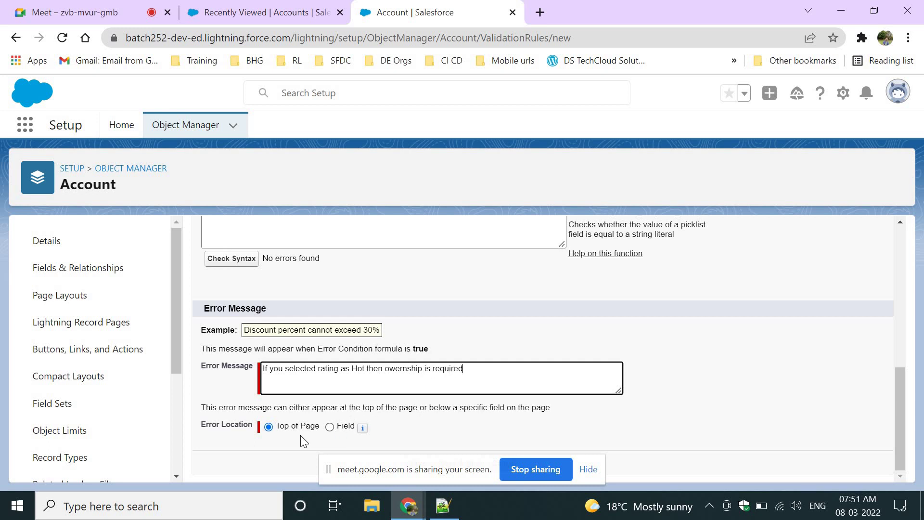
click(283, 419)
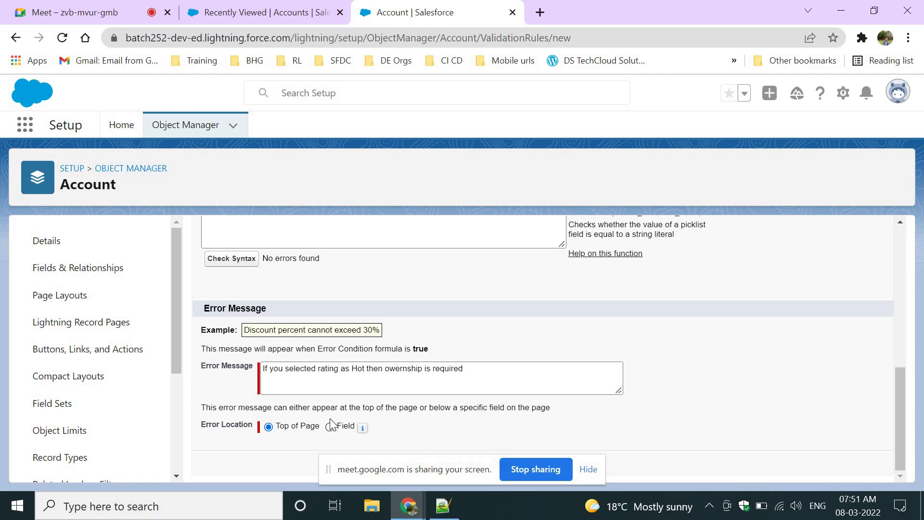
click(330, 427)
click(268, 427)
scroll(726, 424, up, 10)
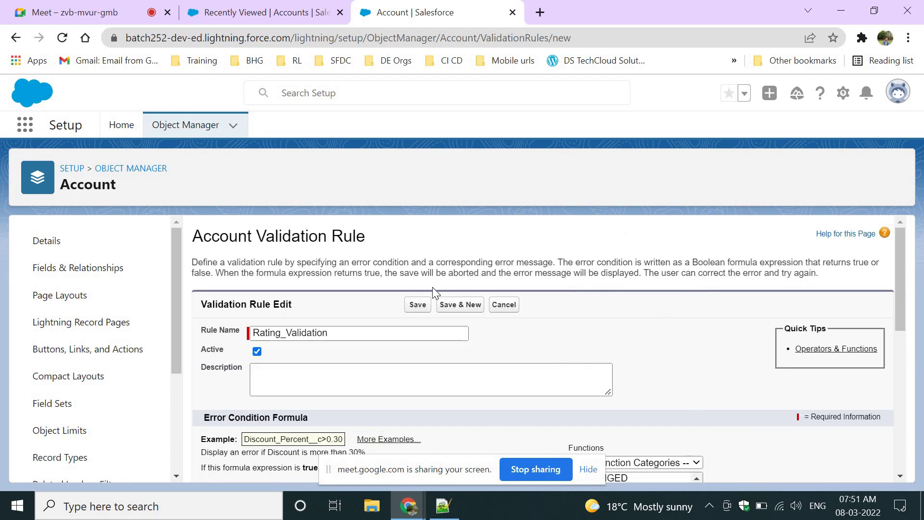
- Save the Rating_Validation rule and review its saved formula
click(416, 304)
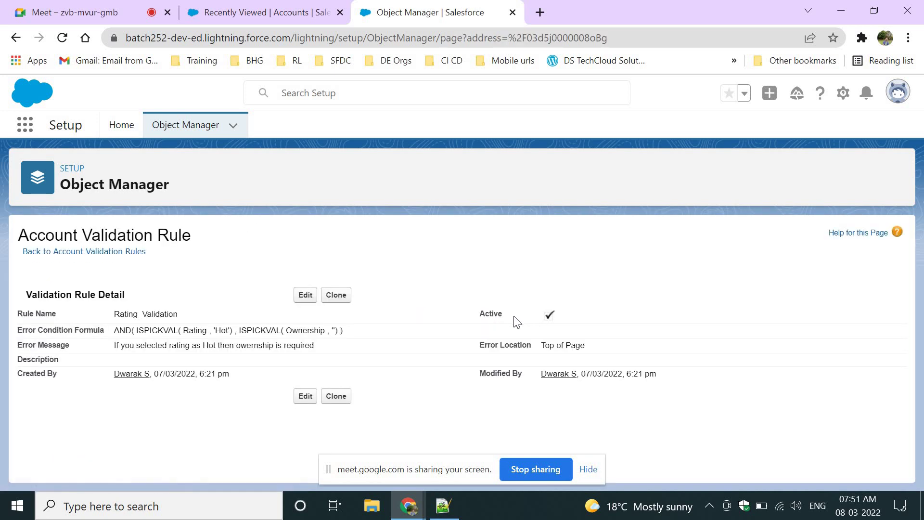
drag(491, 316, 583, 327)
drag(113, 331, 344, 330)
- Create a Hot-rated account 'DS Account' without Ownership and check the save is rejected
click(298, 12)
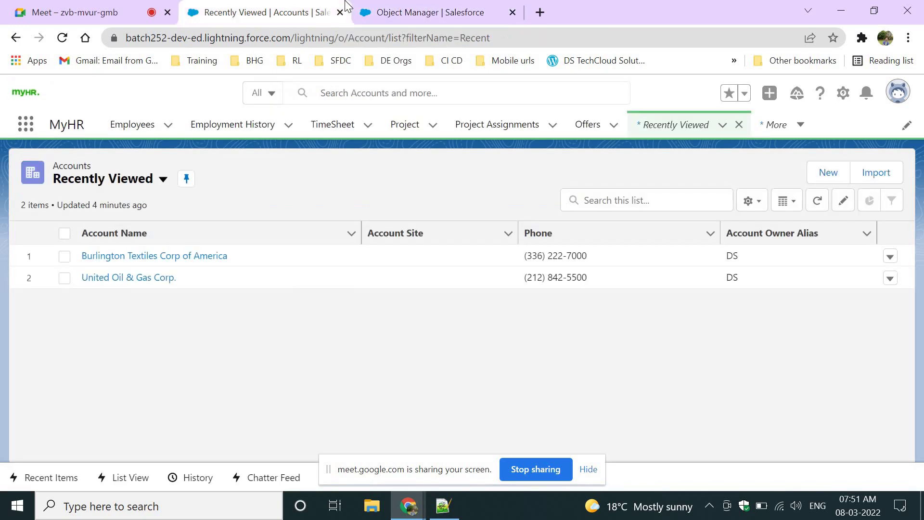
click(835, 175)
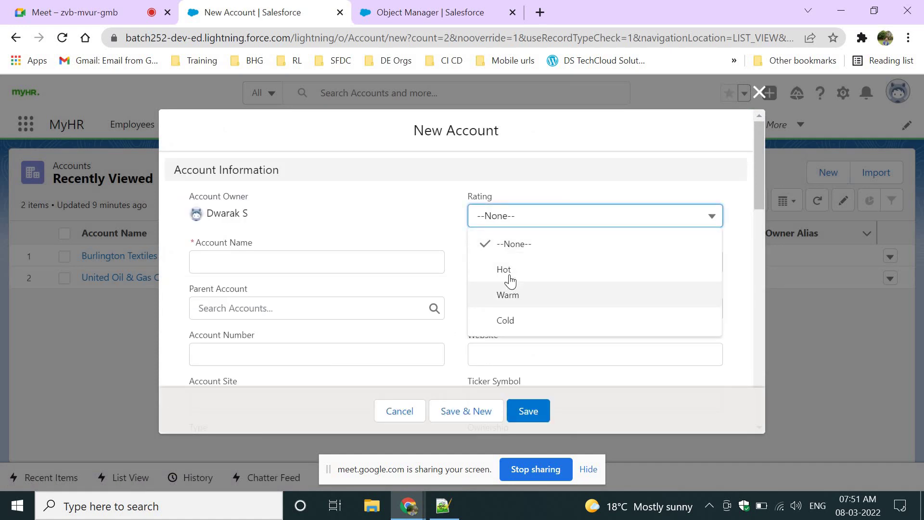
click(509, 278)
click(232, 265)
text(DS )
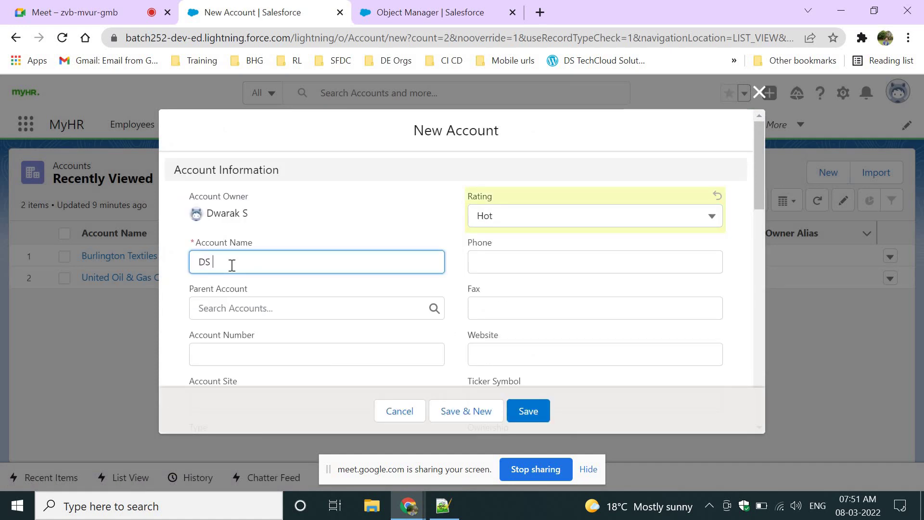
text(Account)
key(Tab)
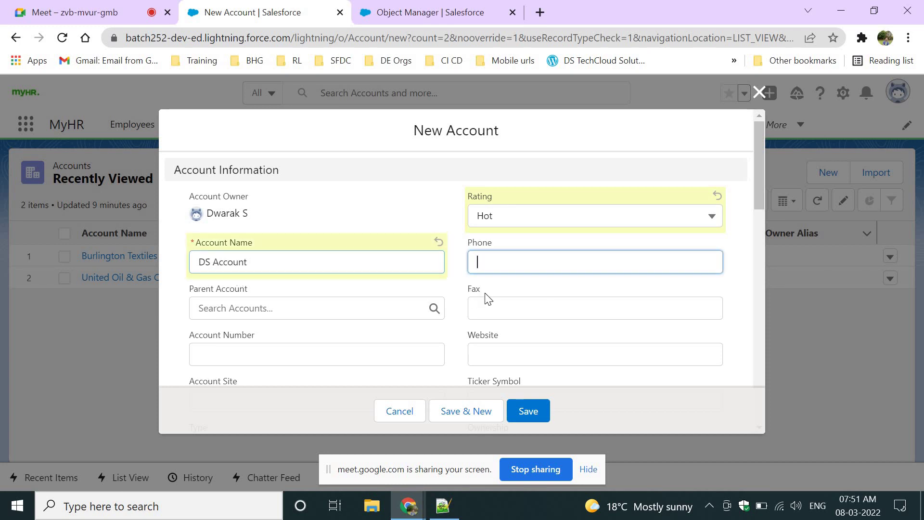
click(473, 303)
scroll(473, 303, down, 4)
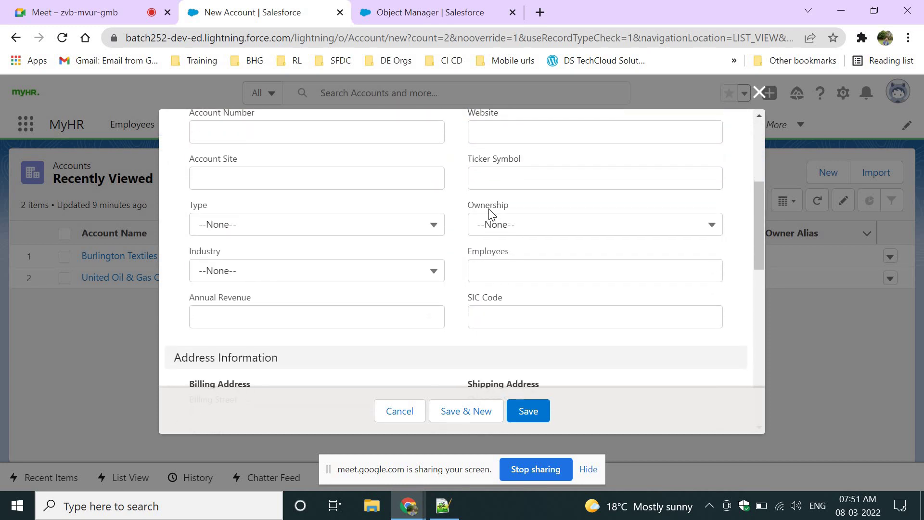
click(531, 420)
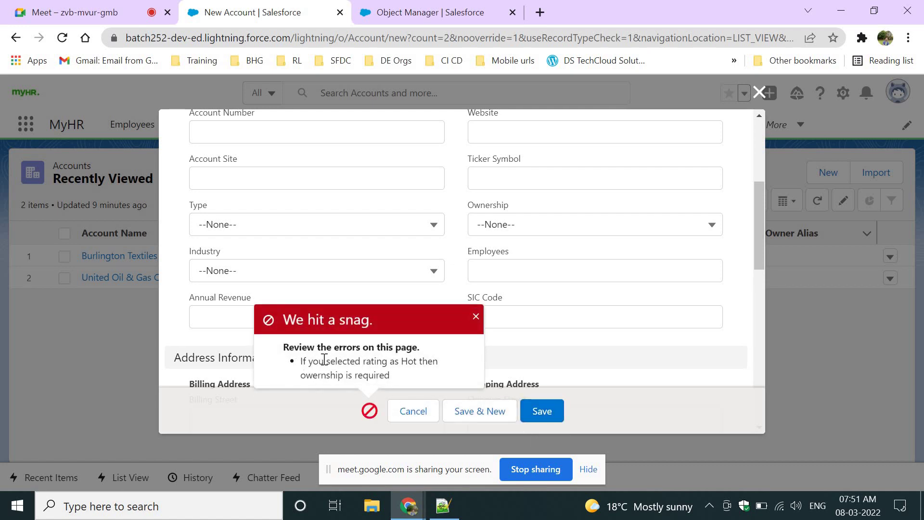
drag(300, 361, 421, 381)
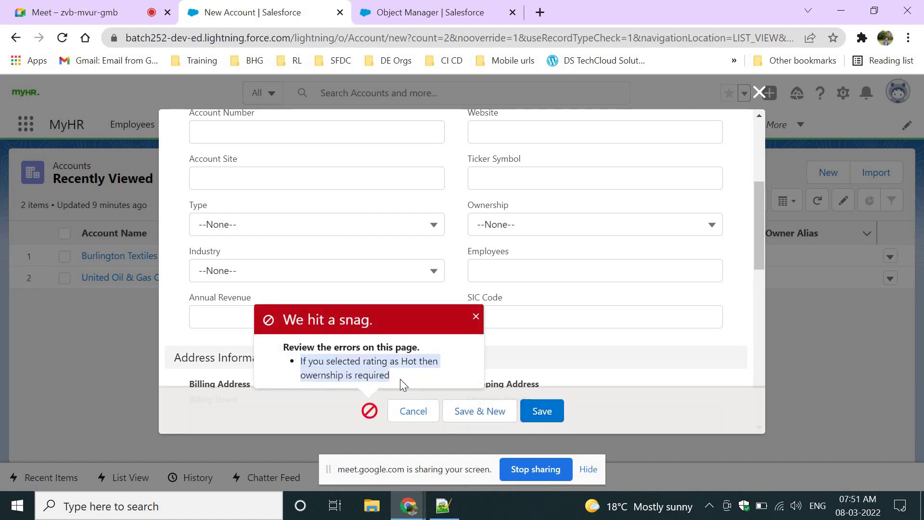
click(460, 371)
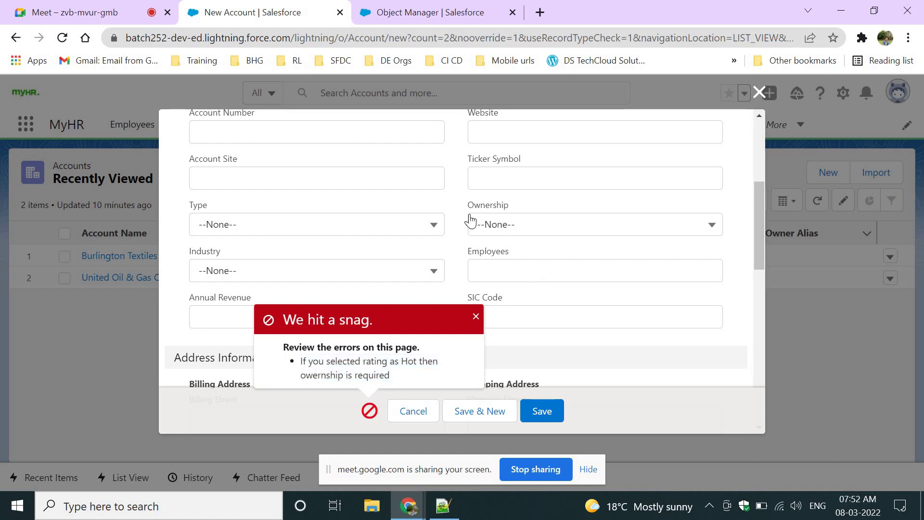
drag(465, 206, 529, 212)
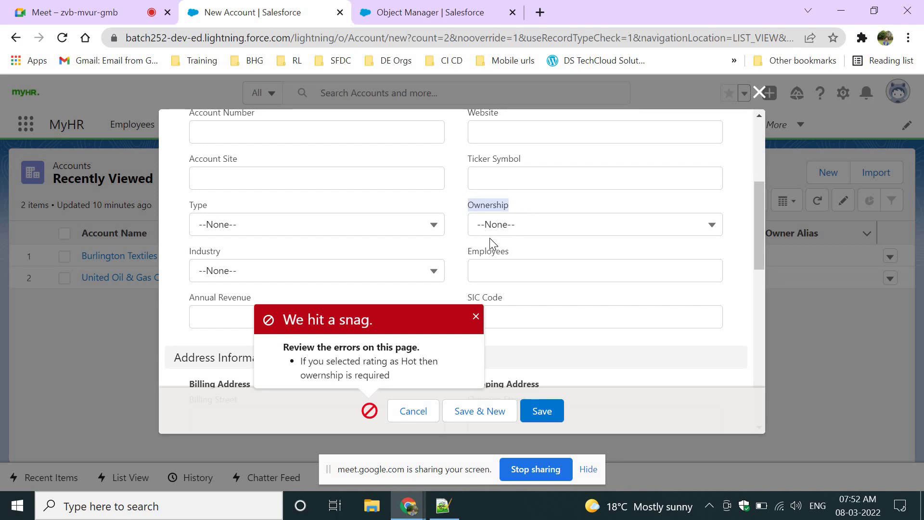
- Edit Rating_Validation so its error location is the Ownership field
click(411, 9)
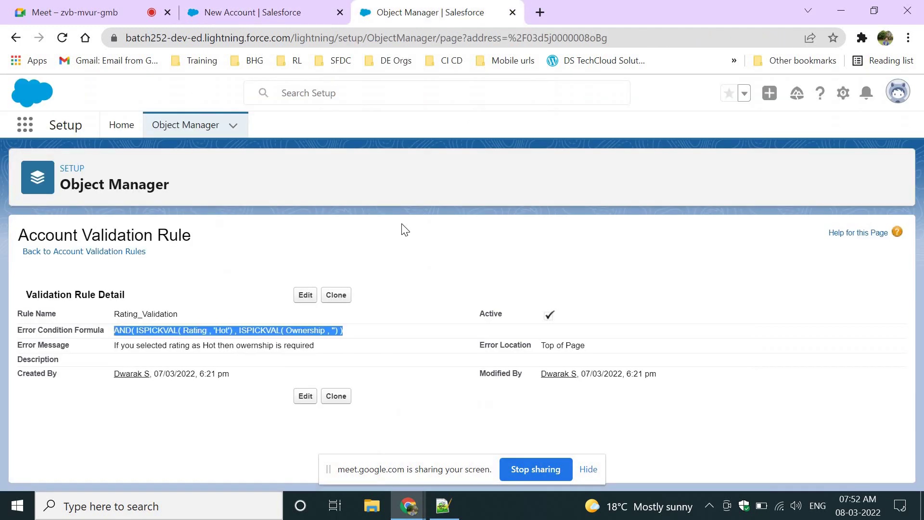
click(304, 295)
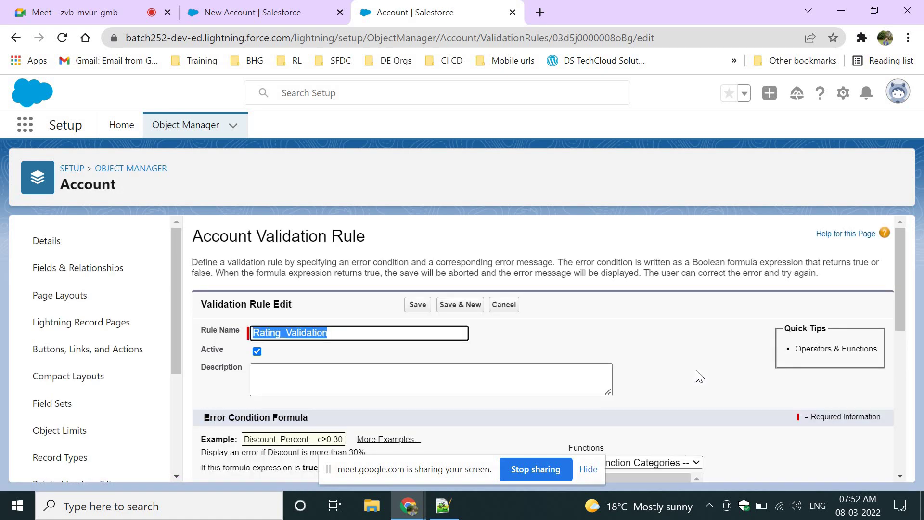
scroll(696, 371, down, 5)
scroll(696, 370, down, 3)
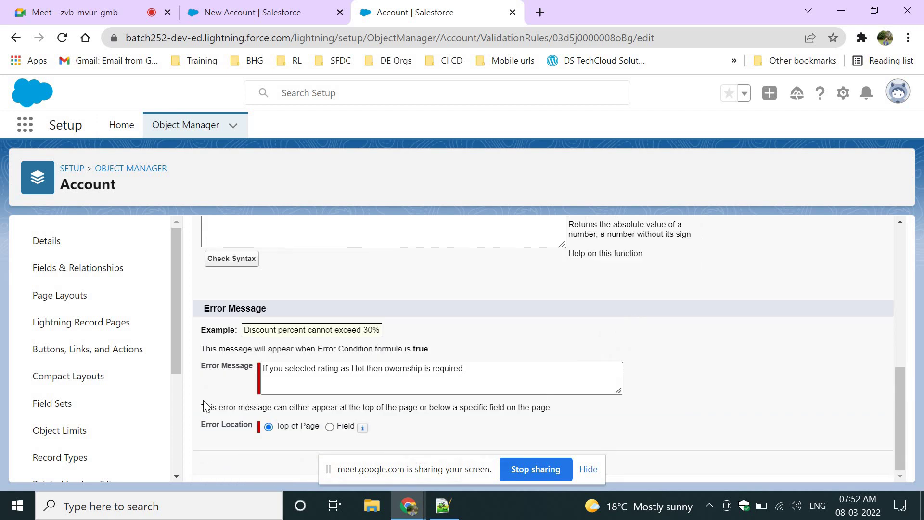
drag(203, 430, 290, 429)
triple_click(289, 430)
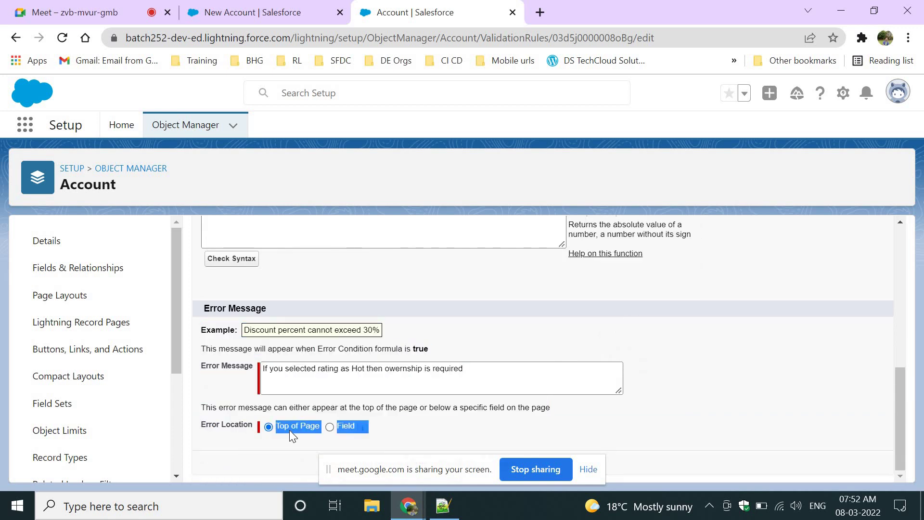
click(328, 428)
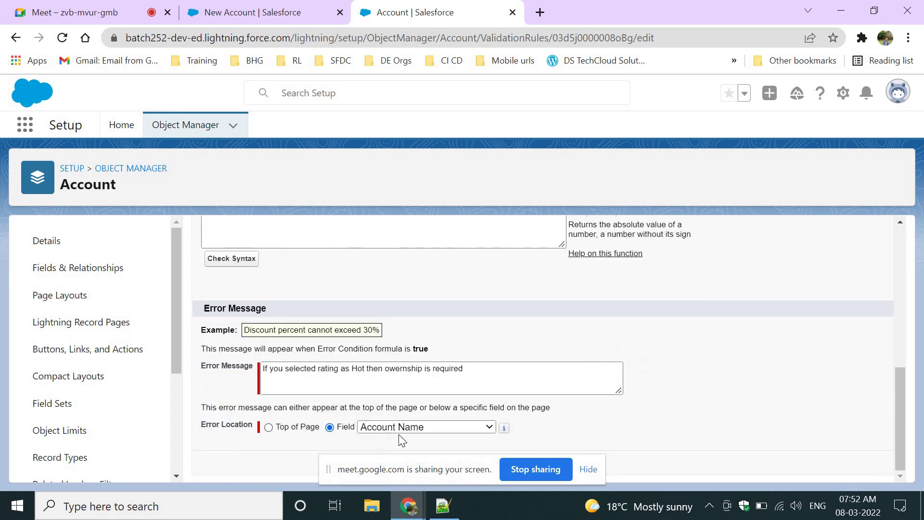
click(398, 428)
text(ow)
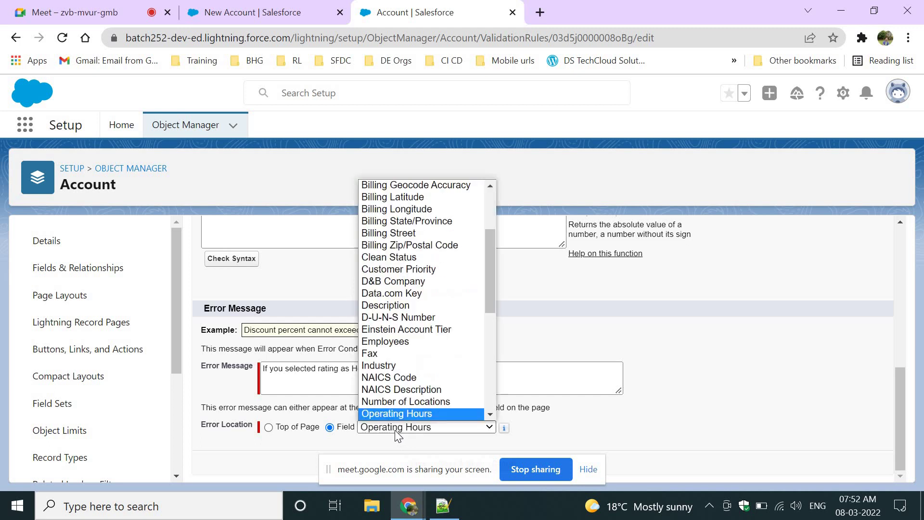
key(Return)
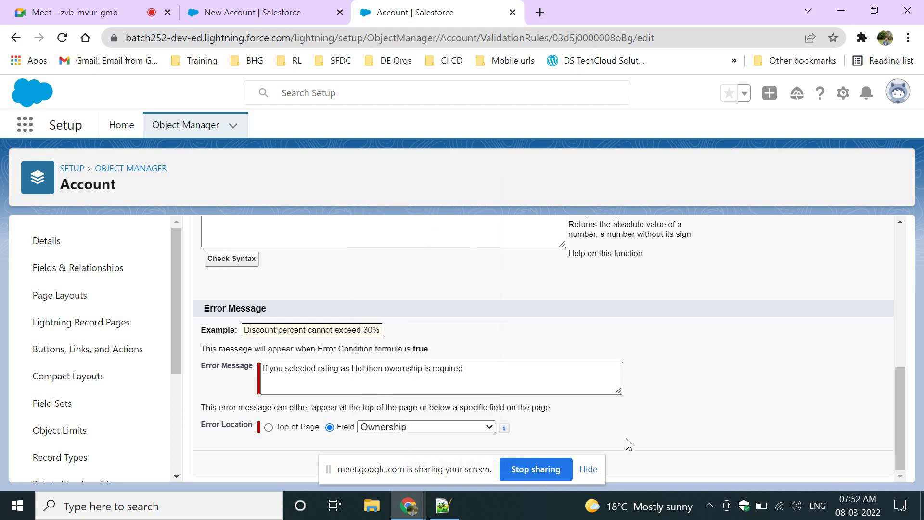
scroll(628, 444, up, 10)
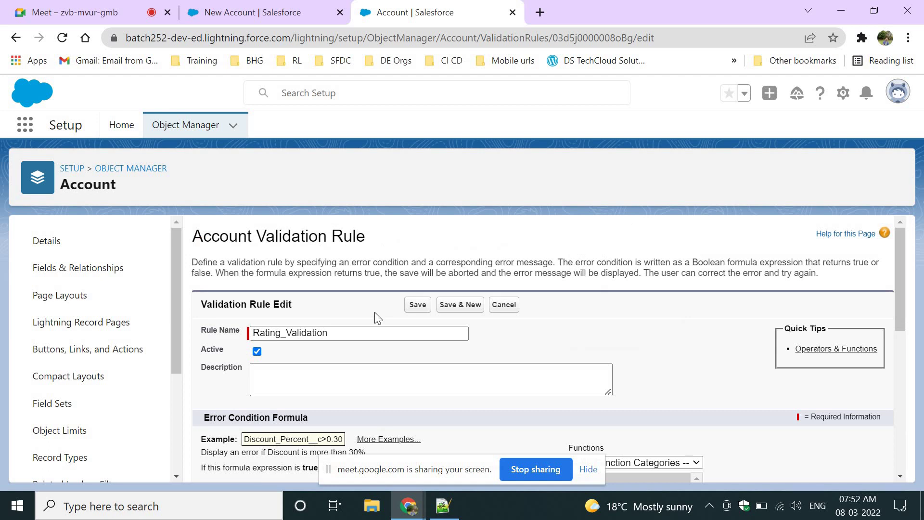
- Save the updated rule and retry the new account, seeing the inline Ownership error
click(416, 305)
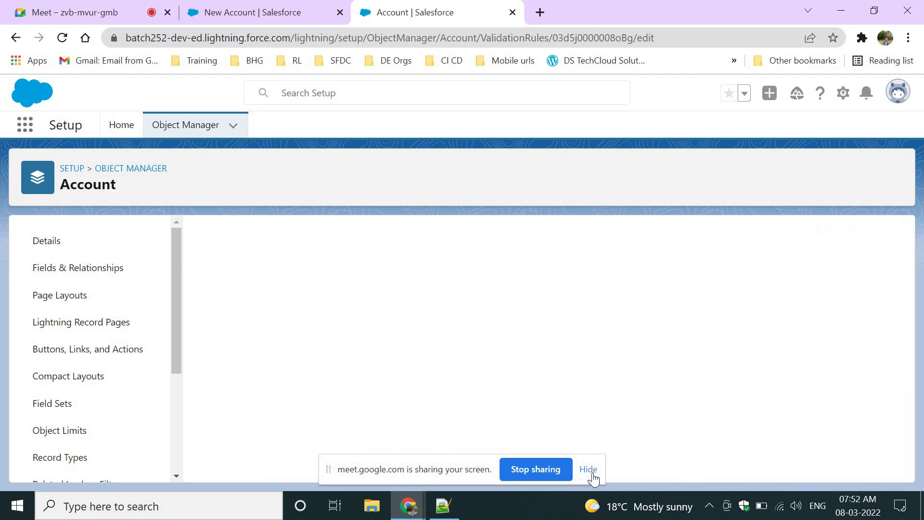
key(ctrl+shift+Tab)
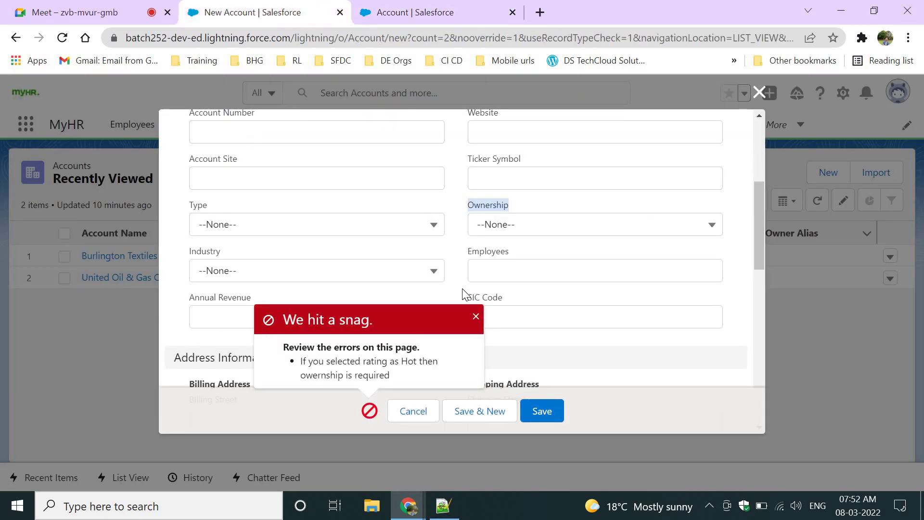
click(535, 411)
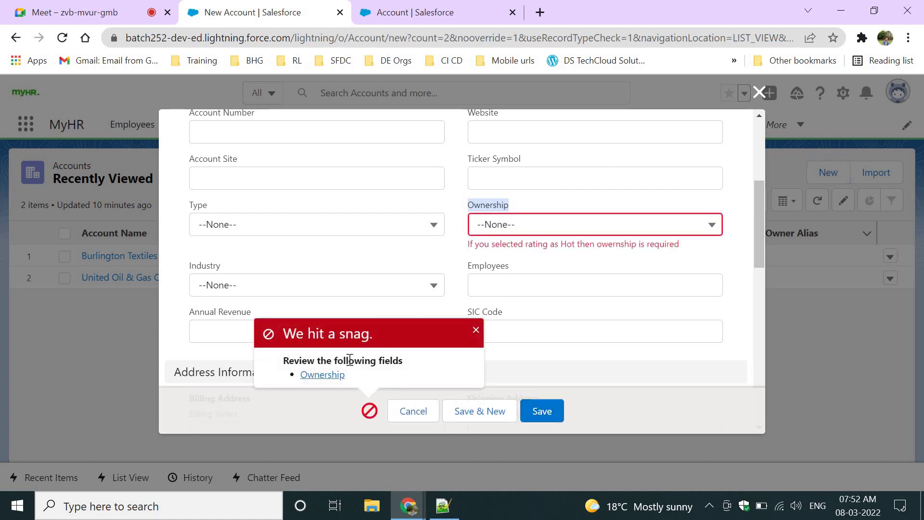
drag(299, 360, 446, 380)
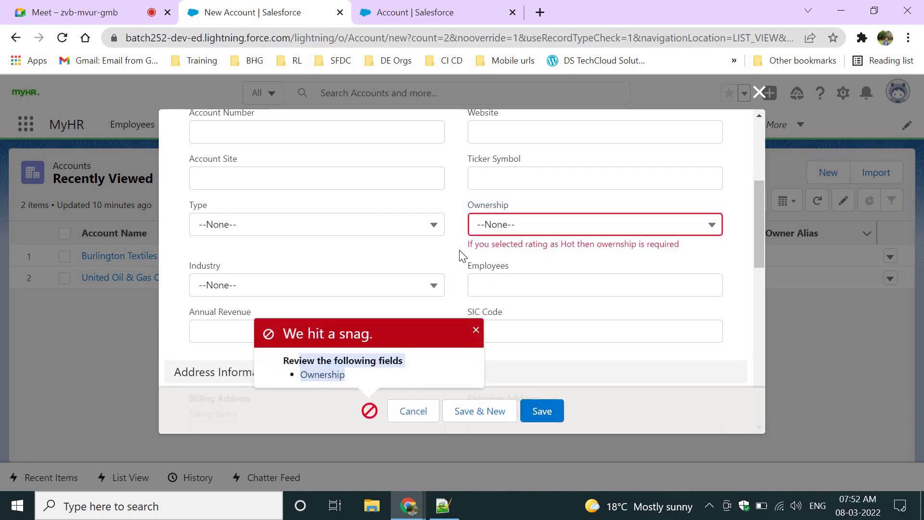
drag(468, 243, 704, 254)
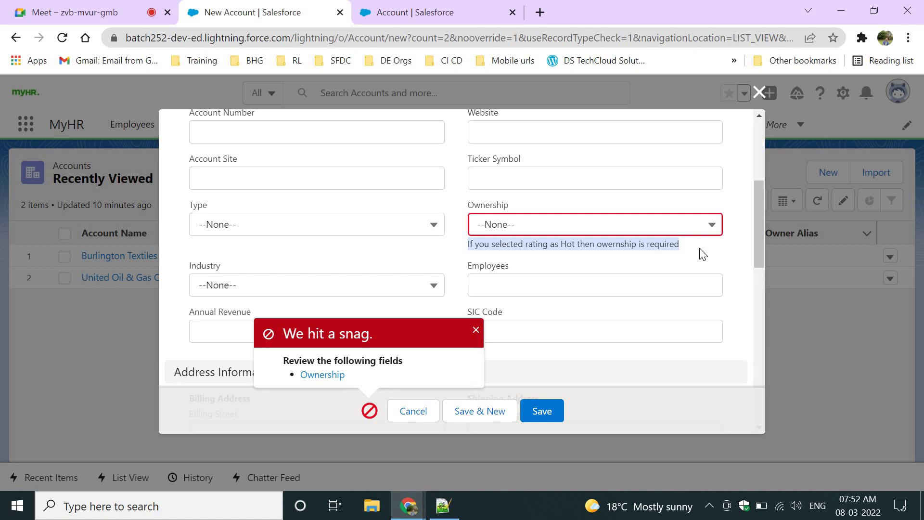
- Set Ownership to Public and save the DS Account record
click(645, 225)
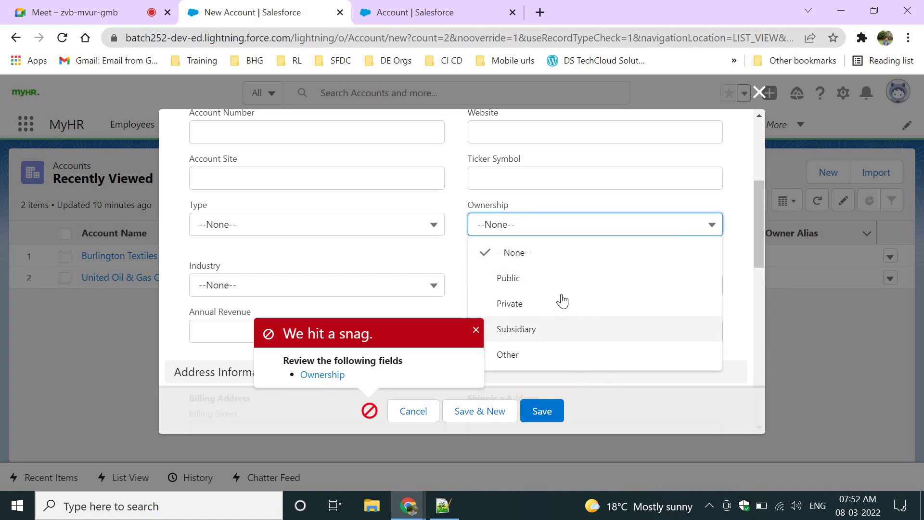
click(545, 288)
click(492, 266)
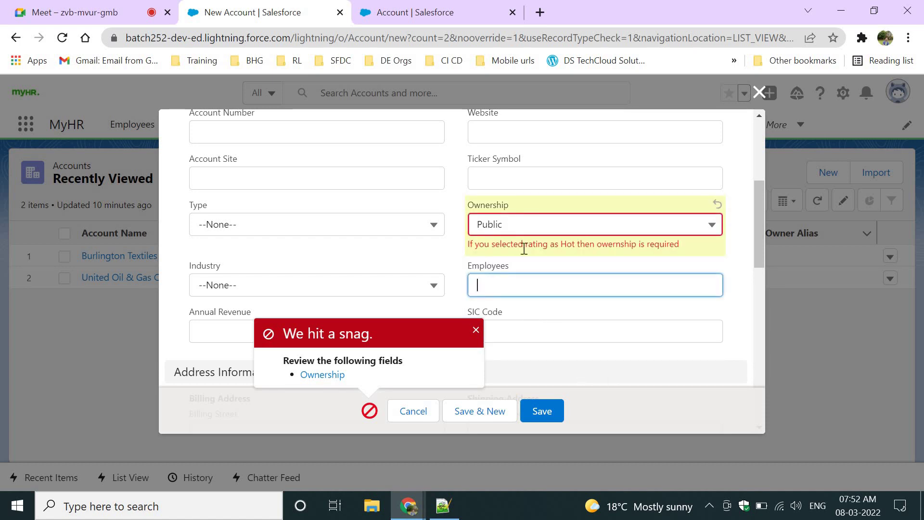
click(548, 420)
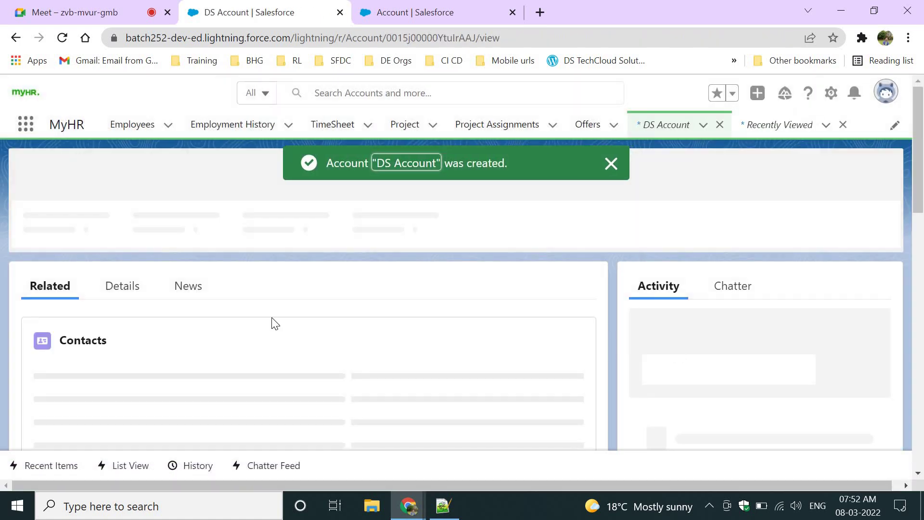
- Open Burlington Textiles Corp of America from Recently Viewed for editing
click(657, 131)
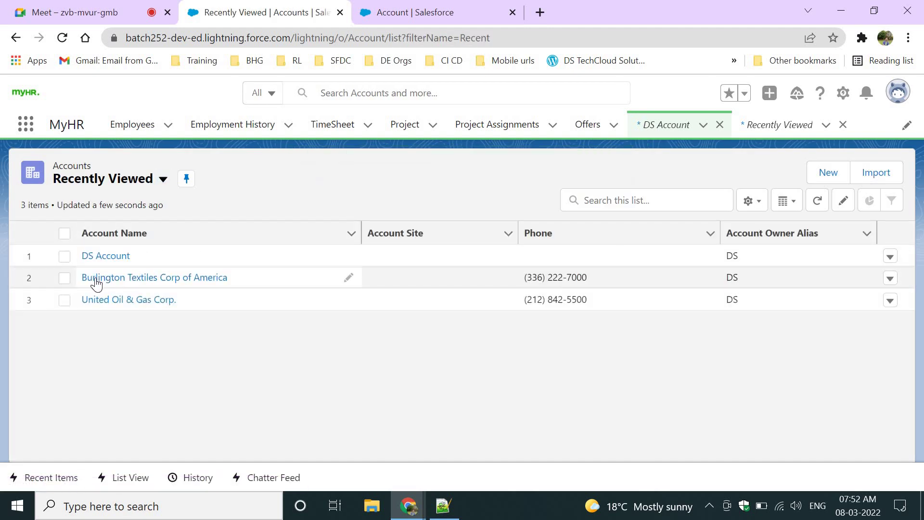
click(96, 283)
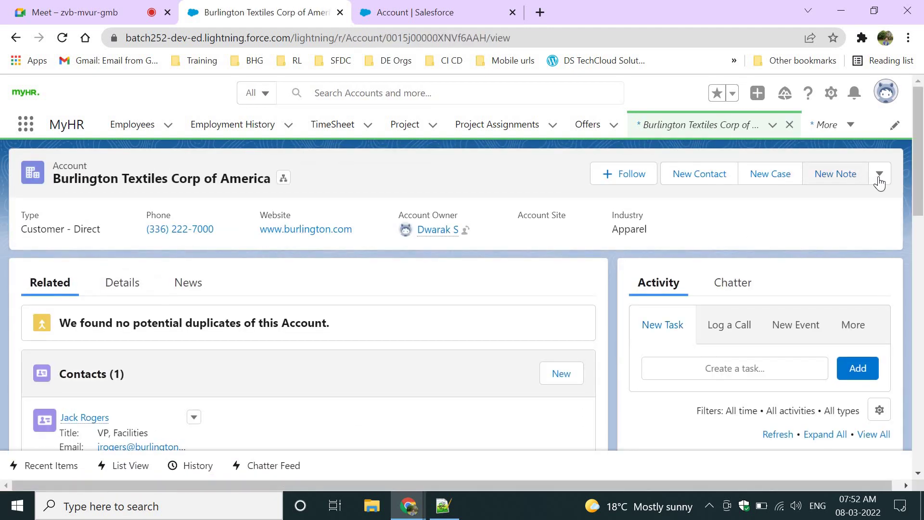
click(879, 176)
click(802, 305)
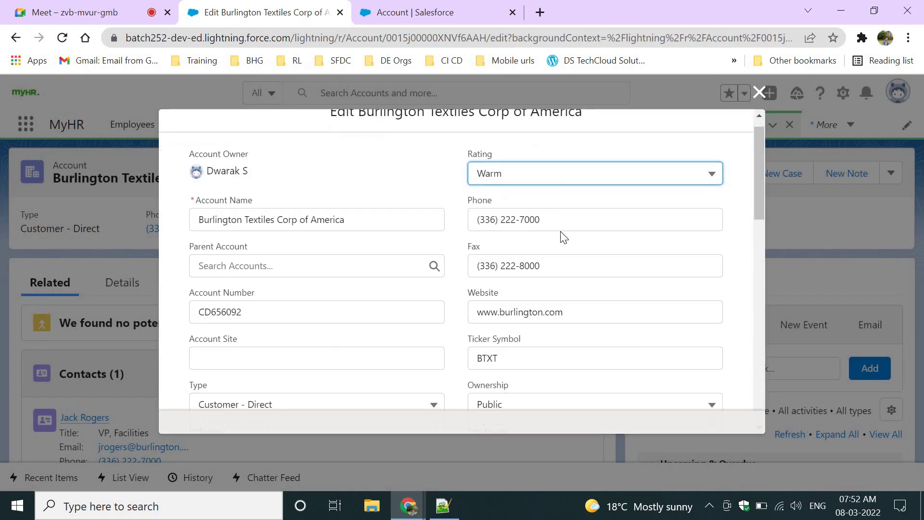
- Set the account's Rating to Hot and open the Ownership choices
click(504, 178)
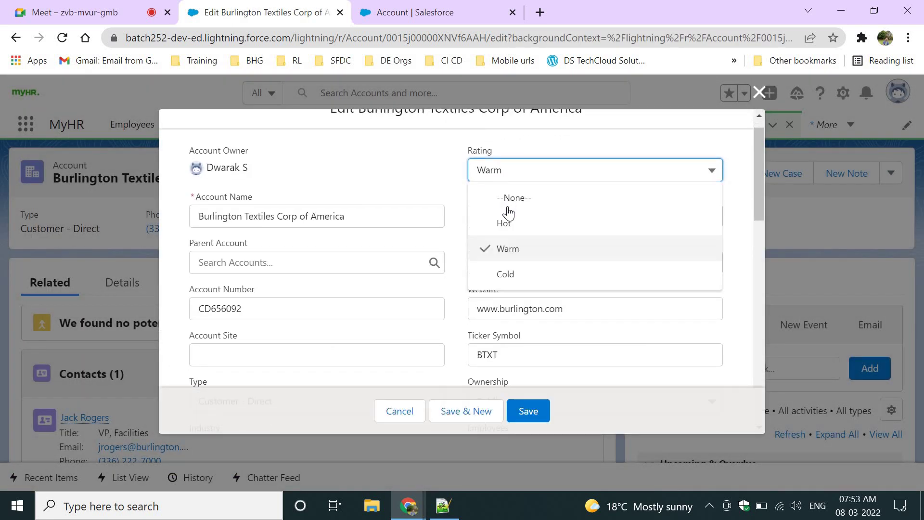
click(504, 223)
scroll(592, 308, down, 4)
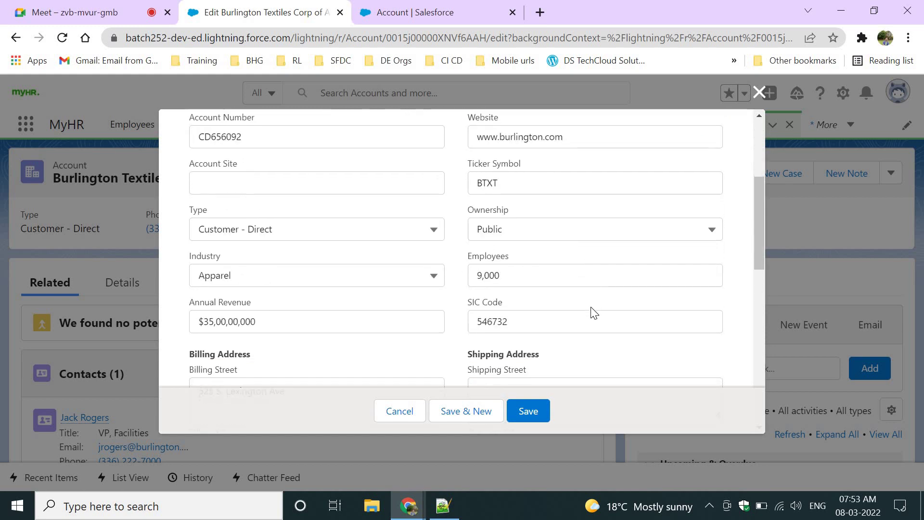
click(515, 226)
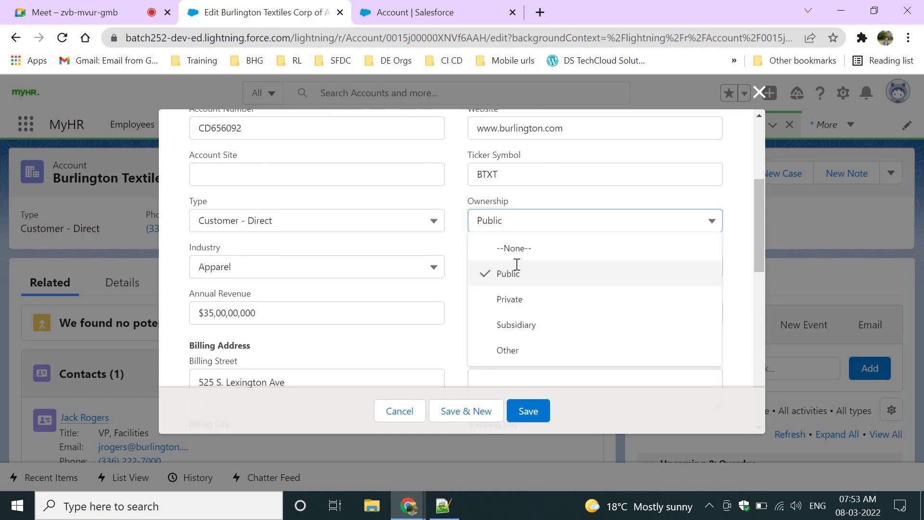
click(505, 225)
click(505, 224)
- Clear Ownership to --None--, attempt to save, and dismiss the Ownership validation error
click(513, 248)
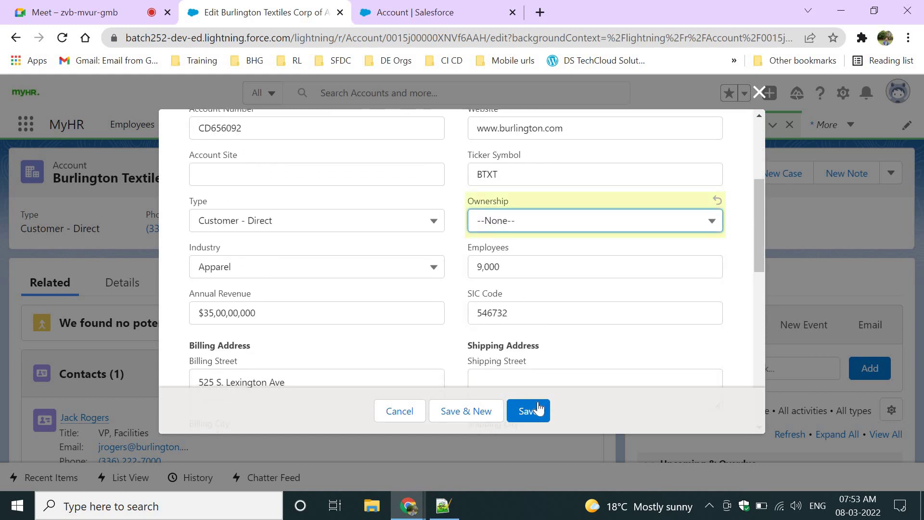
click(538, 409)
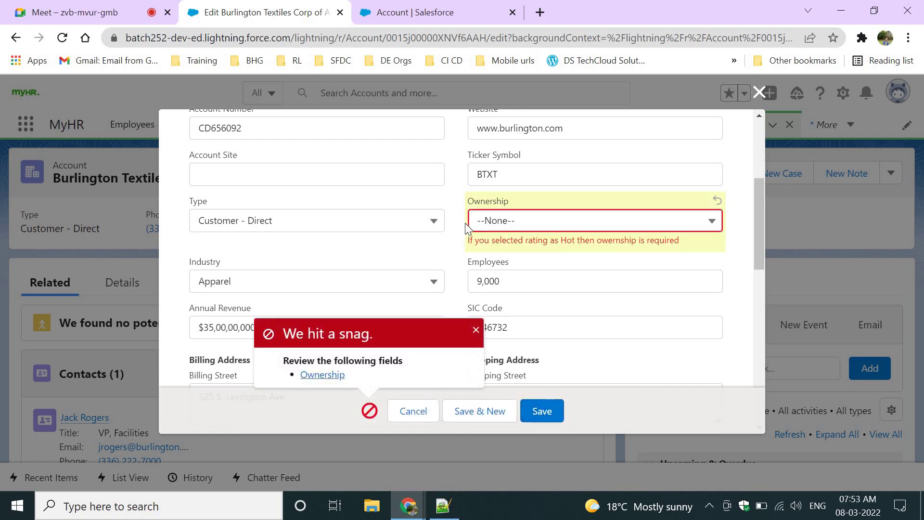
drag(510, 239, 650, 262)
click(648, 262)
scroll(250, 240, up, 4)
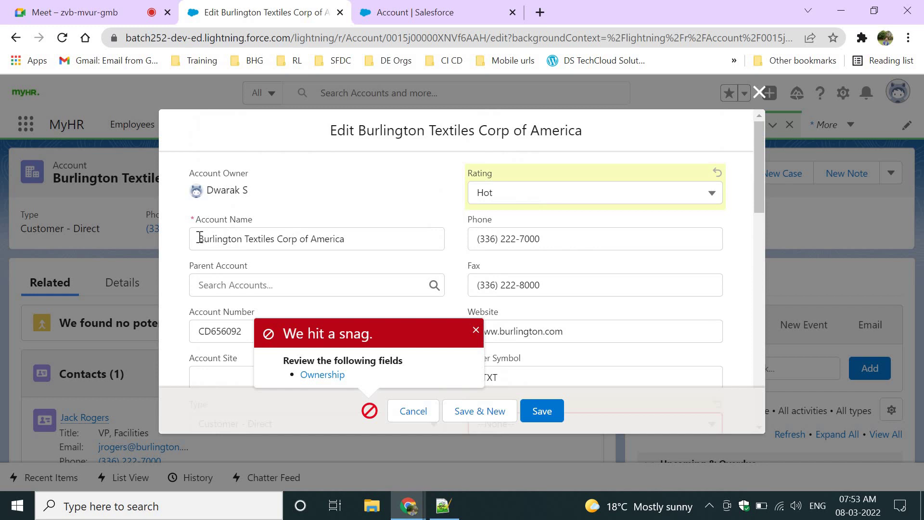
drag(200, 238, 349, 246)
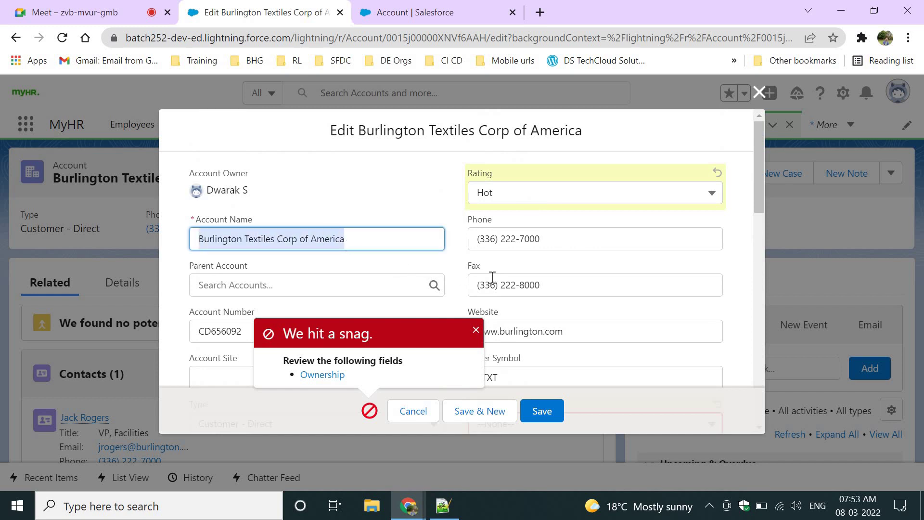
click(475, 331)
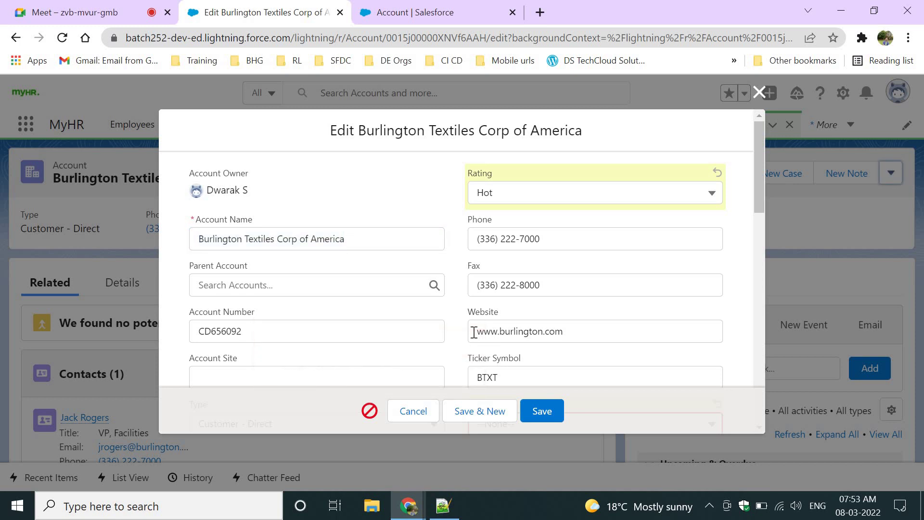
- Compare with the Rating_Validation rule, then cancel the account edit
click(424, 9)
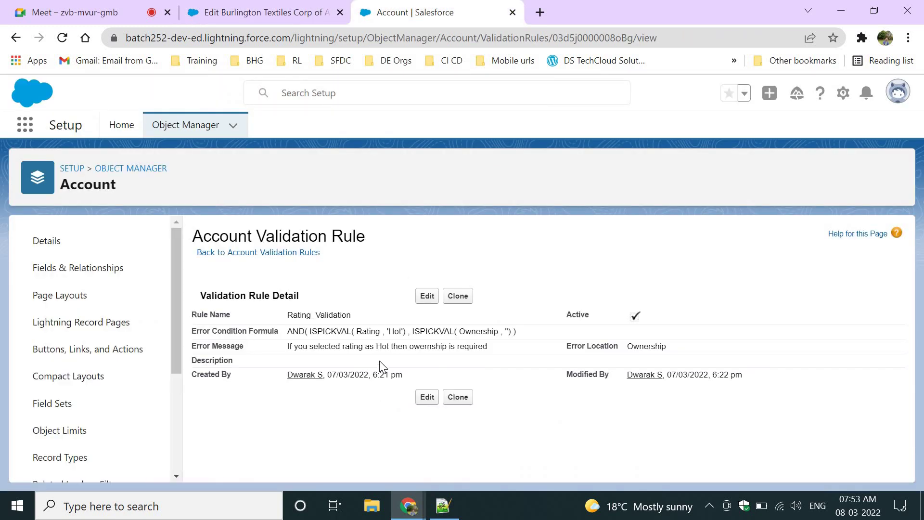
click(286, 9)
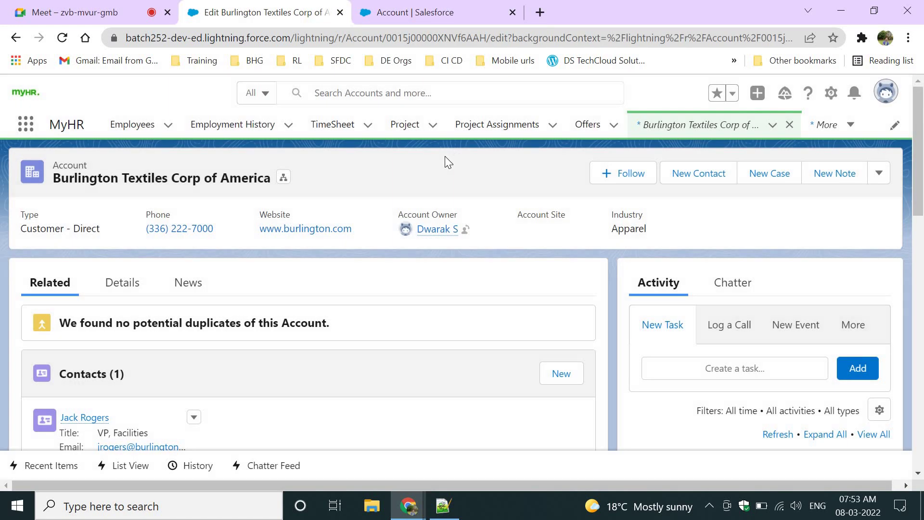
click(464, 2)
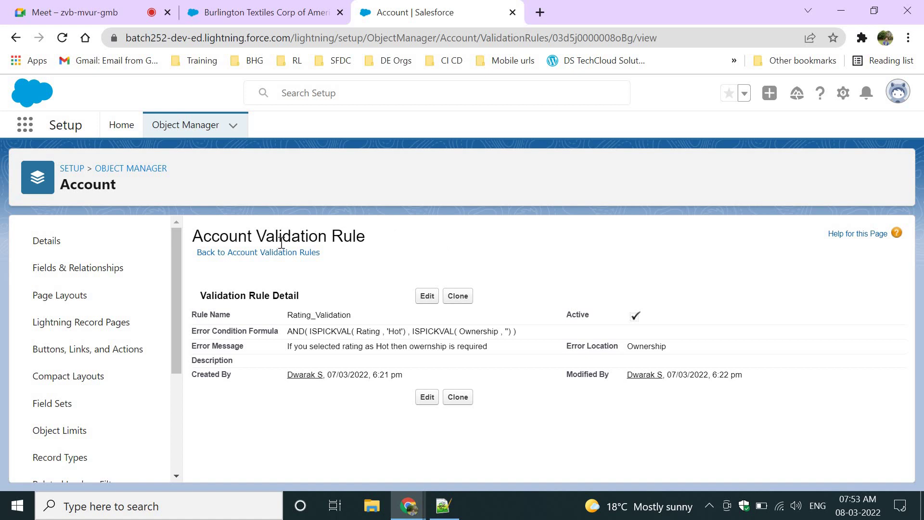
click(245, 253)
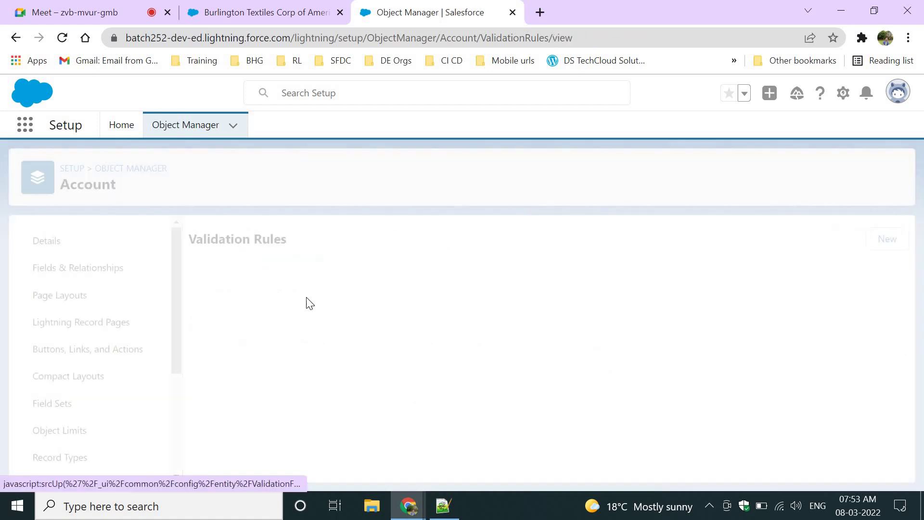
click(270, 10)
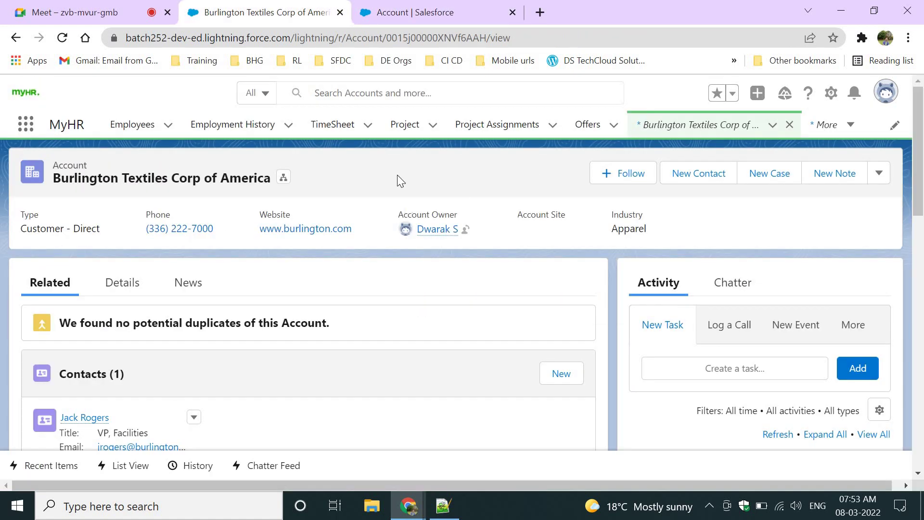
- Save Burlington Textiles unchanged with Rating Warm, then bring up the Notepad++ notes
click(878, 174)
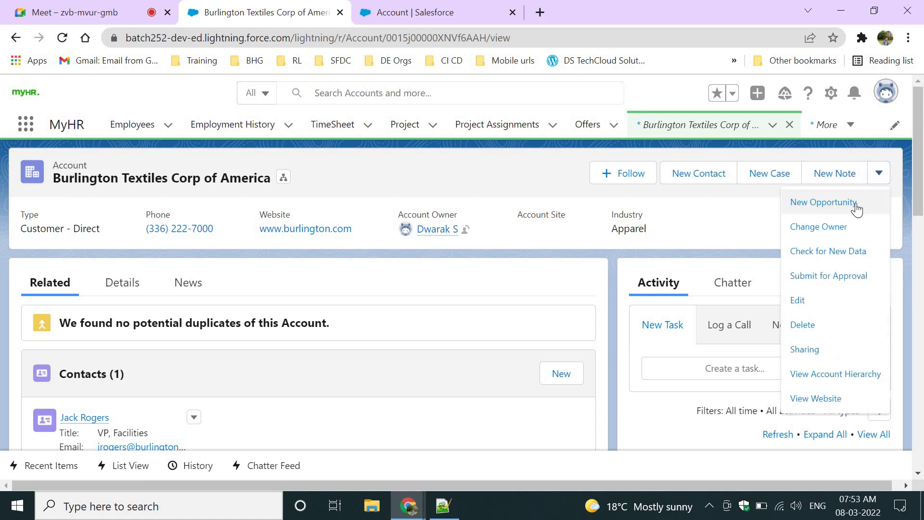
click(798, 305)
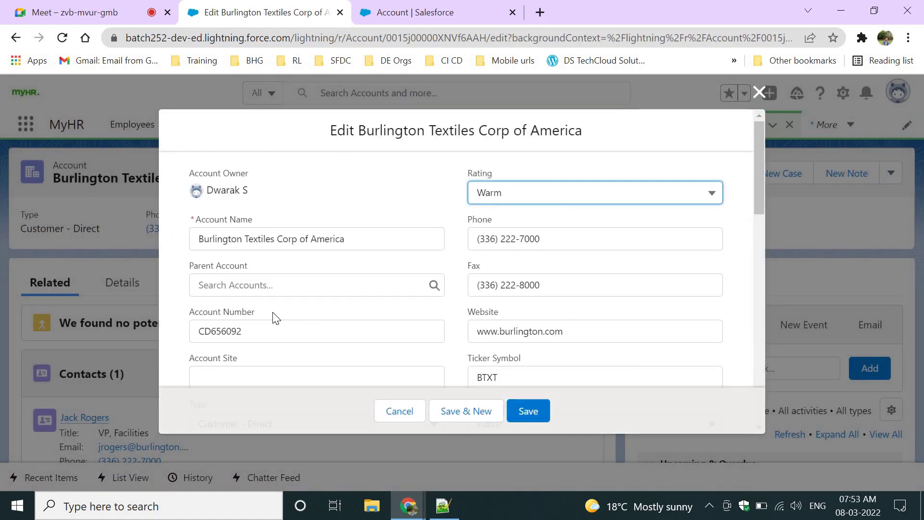
drag(250, 341, 163, 339)
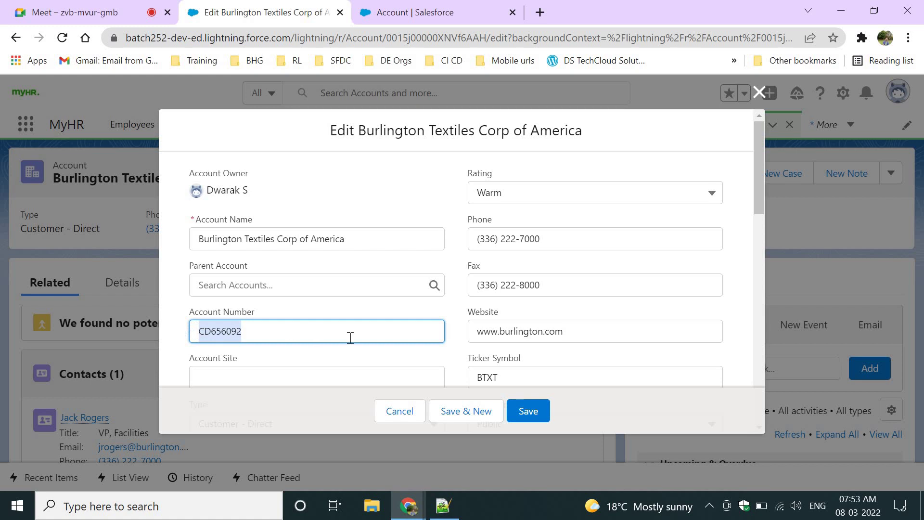
click(538, 418)
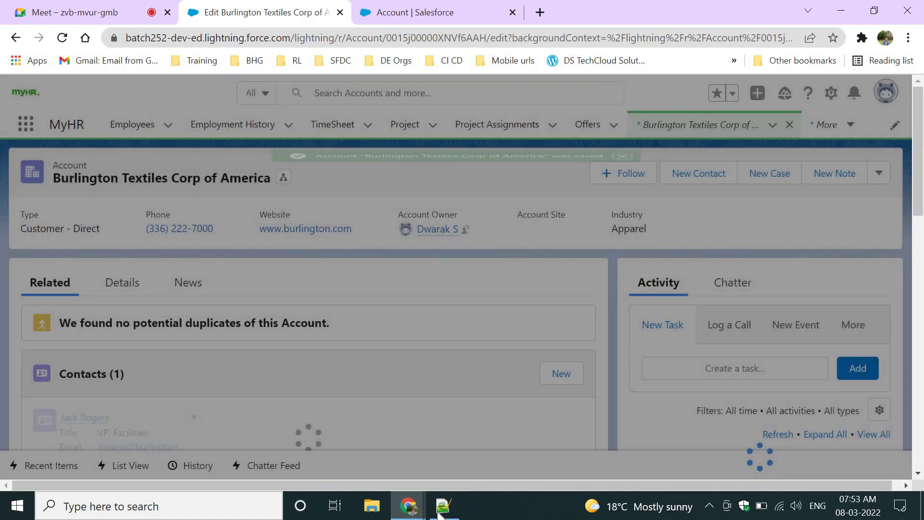
click(442, 506)
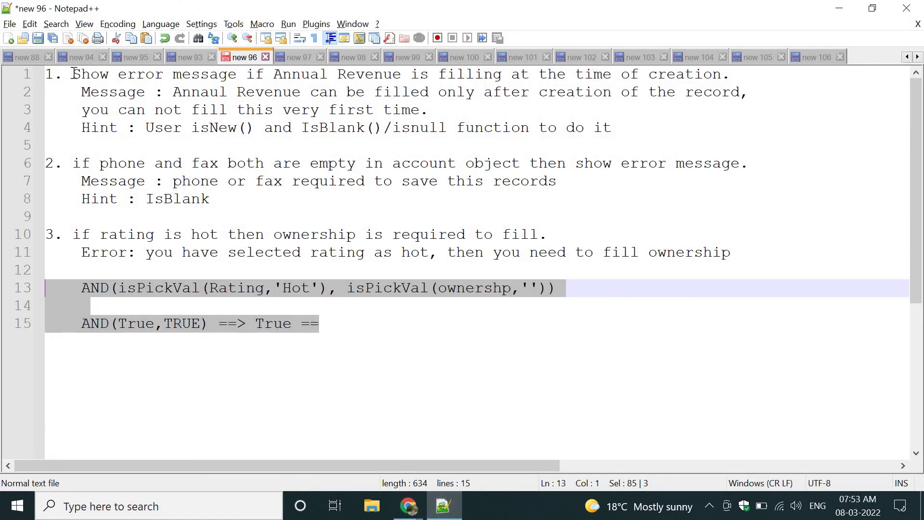
- Review the Annual Revenue requirement and the isNew() and IsBlank() hint in the notes
drag(74, 73, 337, 74)
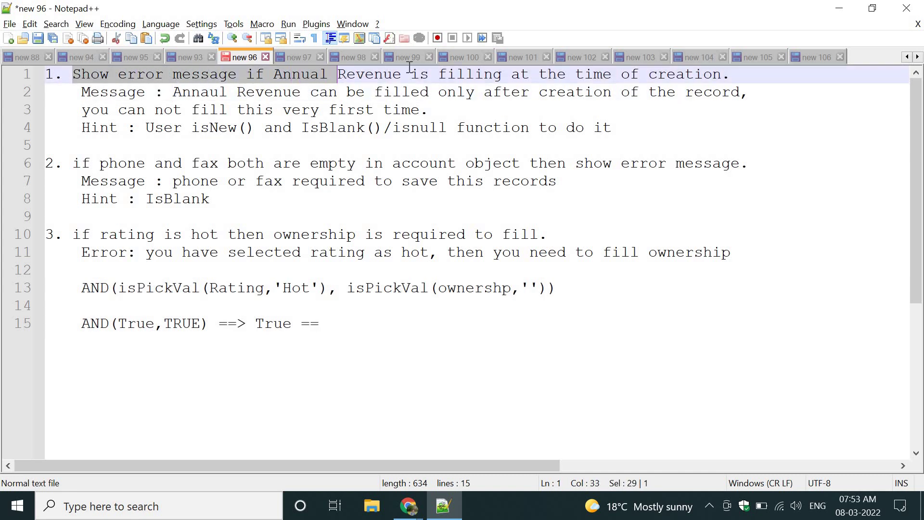
drag(409, 67, 732, 76)
key(alt+Tab)
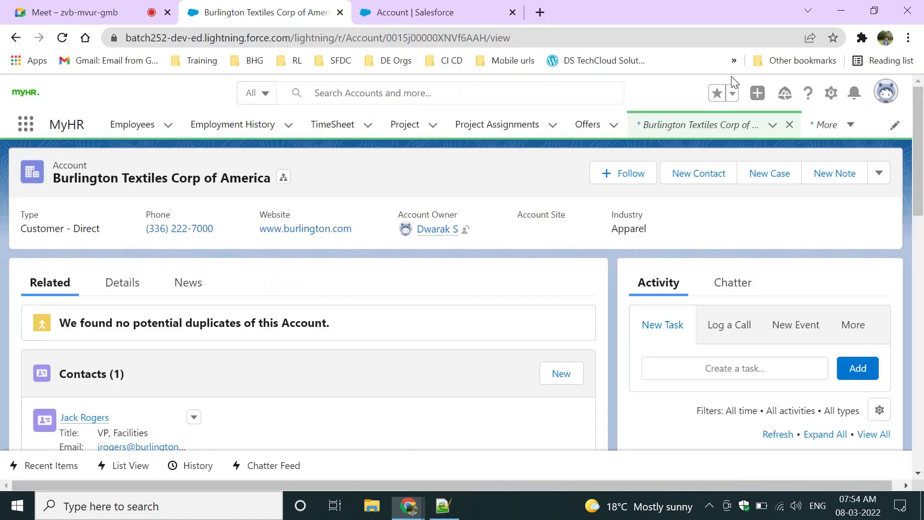
key(alt+Tab)
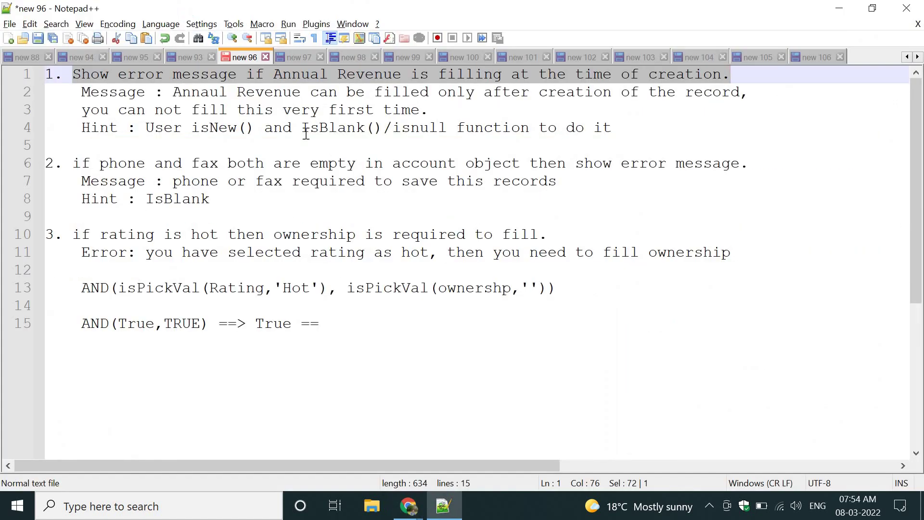
drag(146, 126, 393, 128)
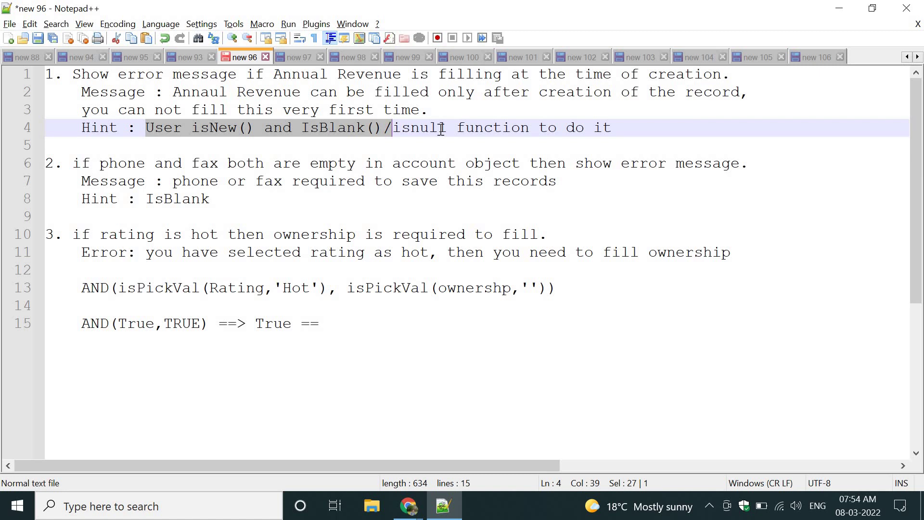
- Select the first task and its message, then switch to the Salesforce Accounts list
triple_click(150, 78)
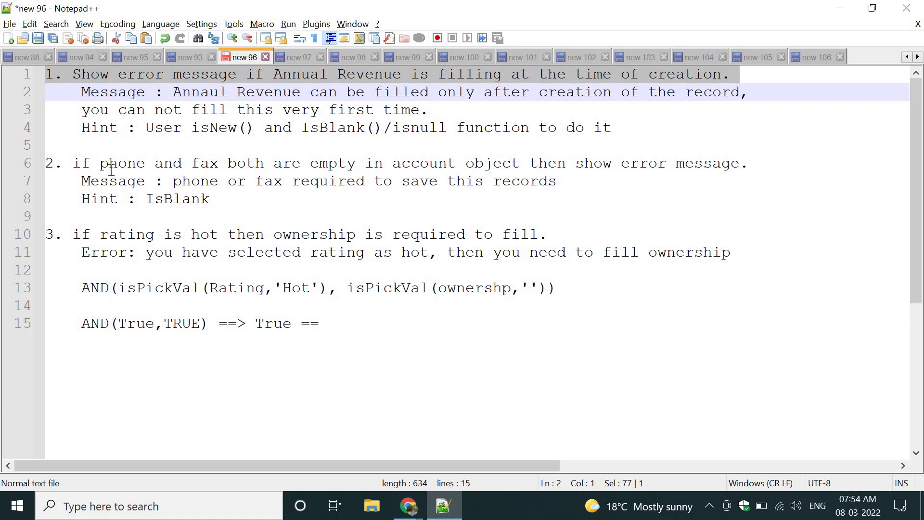
click(103, 128)
click(72, 73)
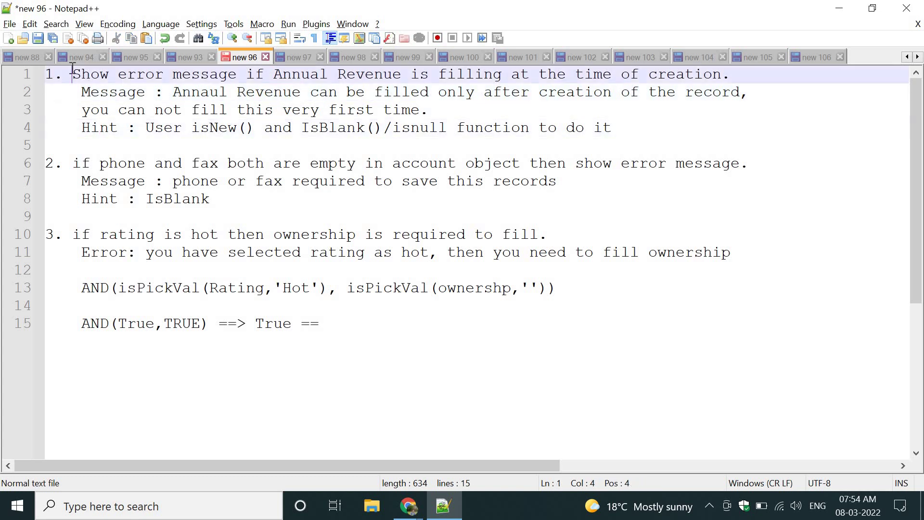
drag(72, 72, 737, 79)
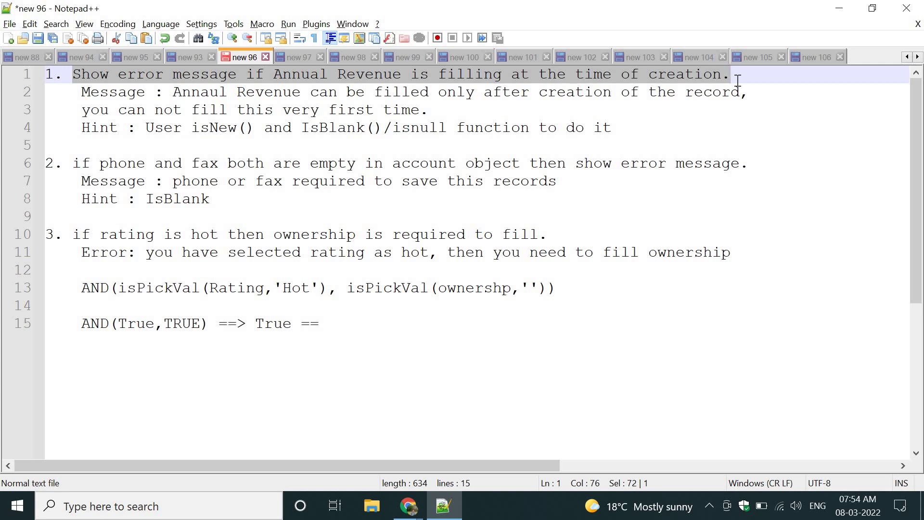
key(alt+Tab)
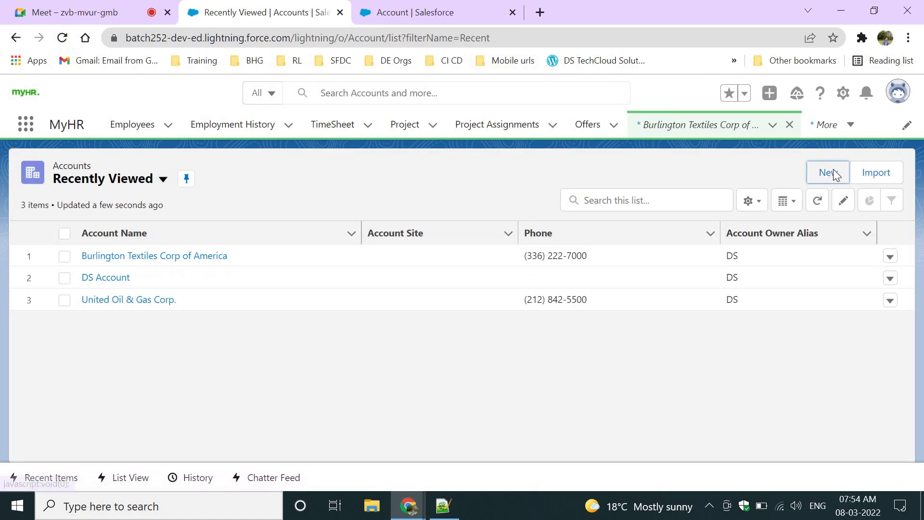
click(830, 172)
scroll(388, 279, down, 4)
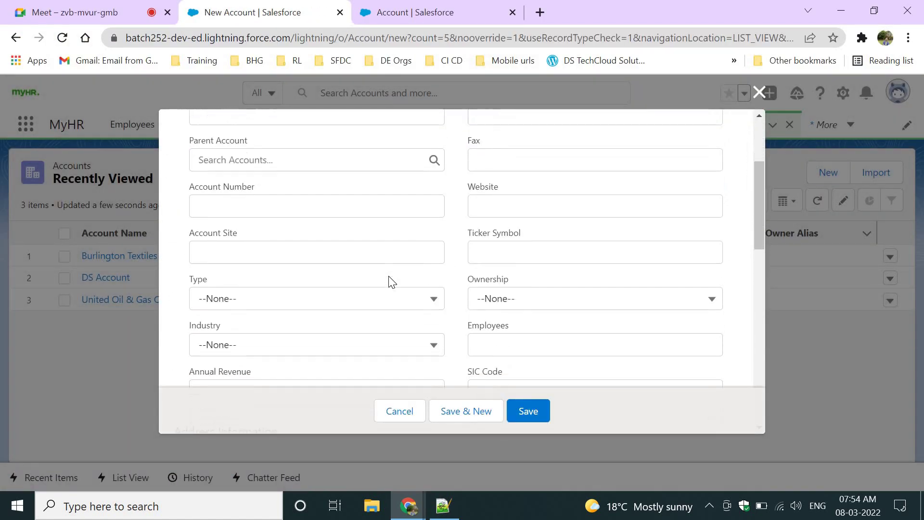
scroll(389, 279, down, 2)
click(332, 275)
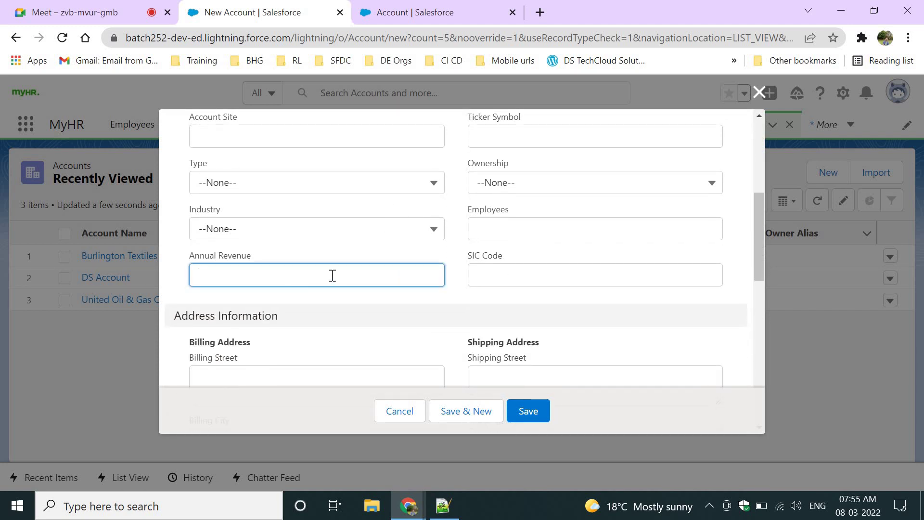
click(337, 301)
click(269, 280)
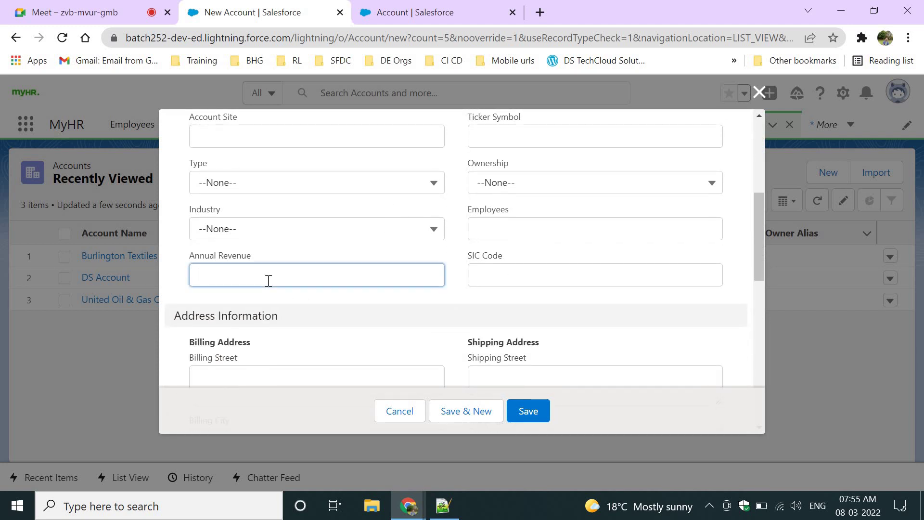
text(4398234983298)
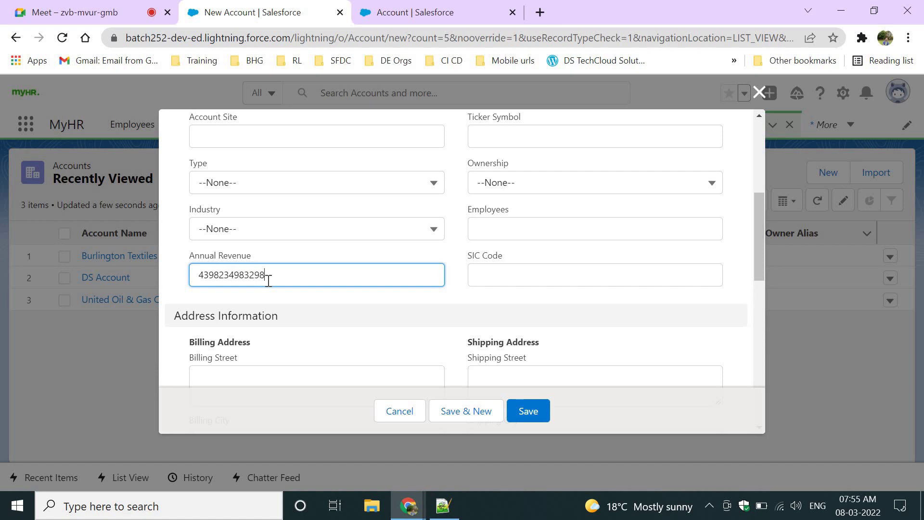
click(319, 328)
click(524, 413)
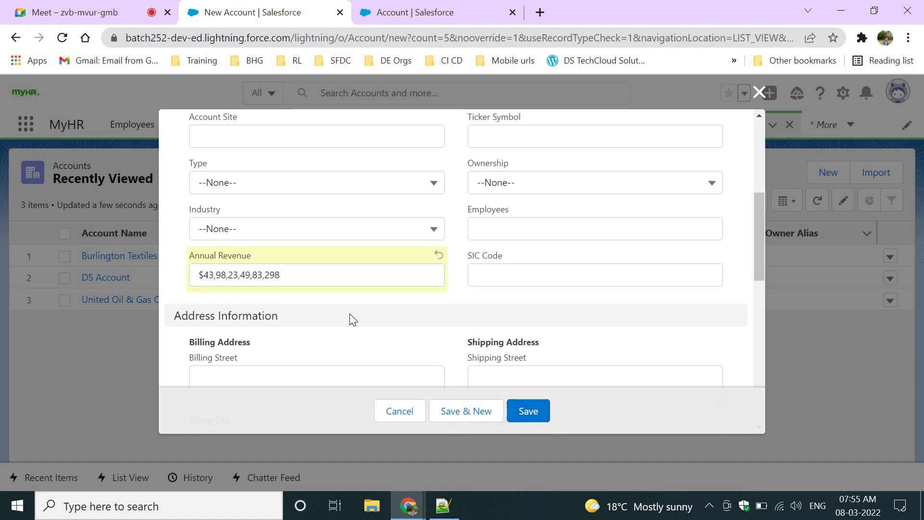
drag(264, 278, 175, 279)
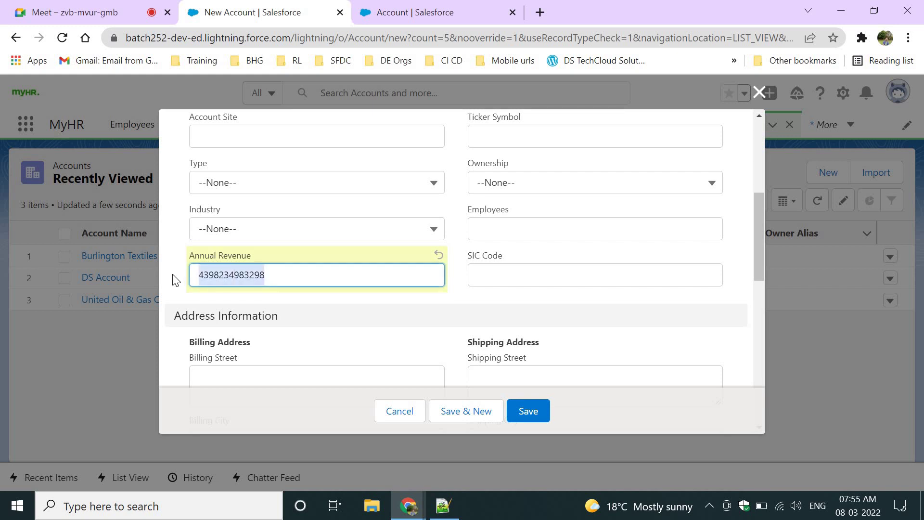
key(BackSpace)
click(400, 421)
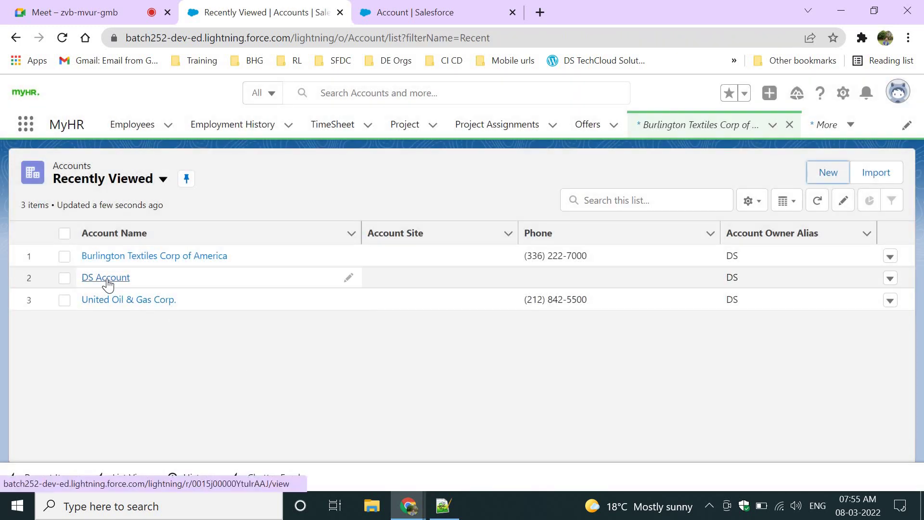
click(107, 280)
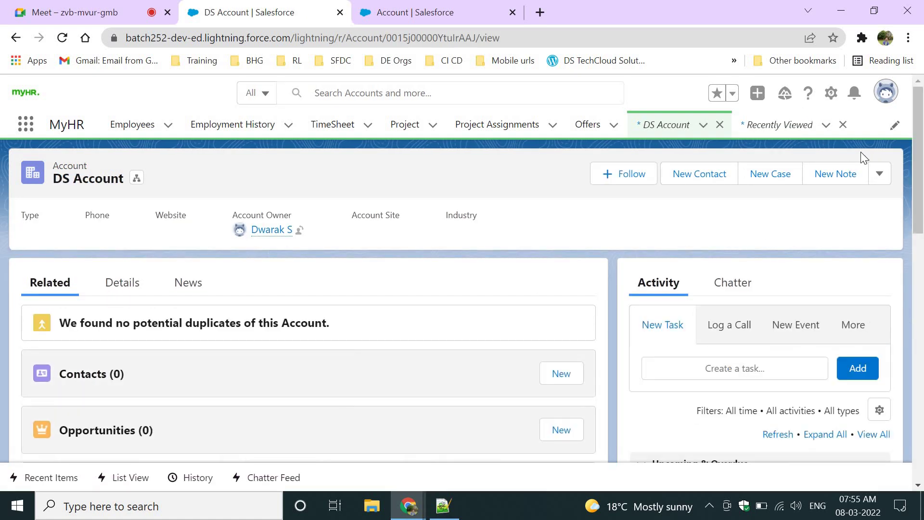
click(879, 174)
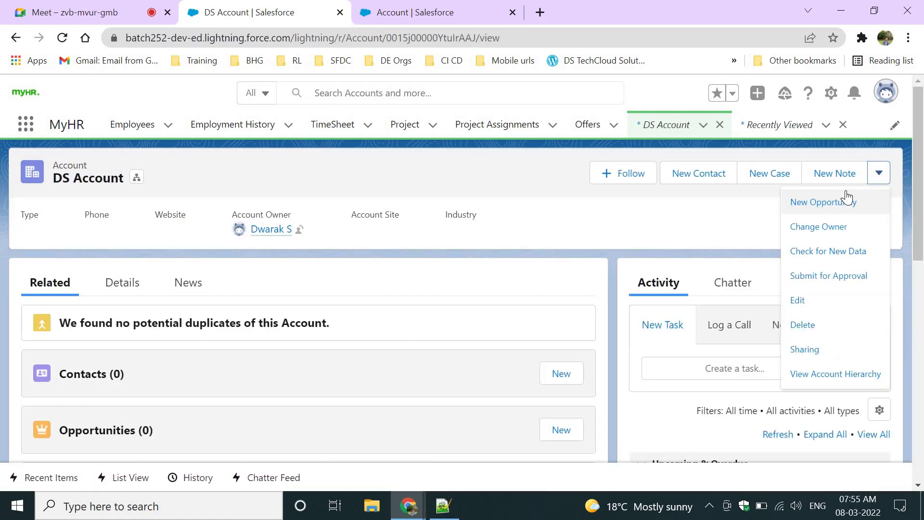
click(799, 305)
scroll(332, 316, down, 4)
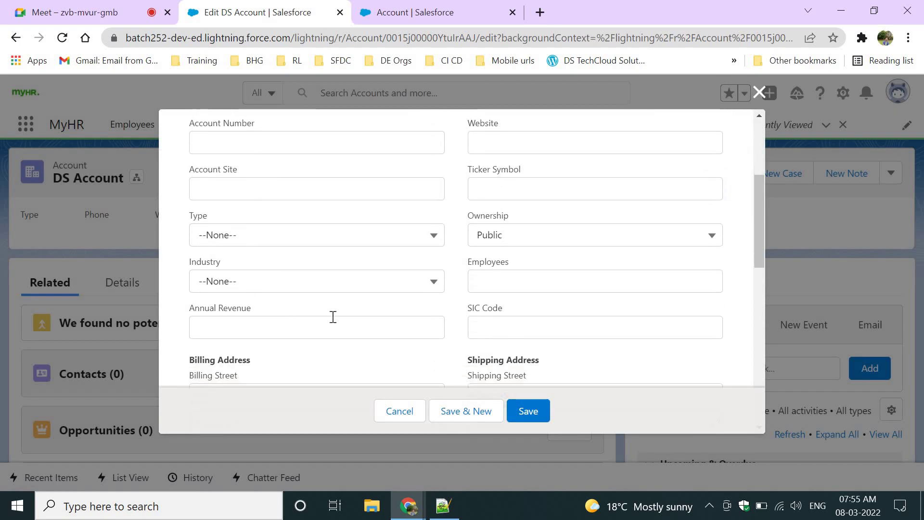
scroll(332, 318, down, 1)
click(260, 276)
text(2934)
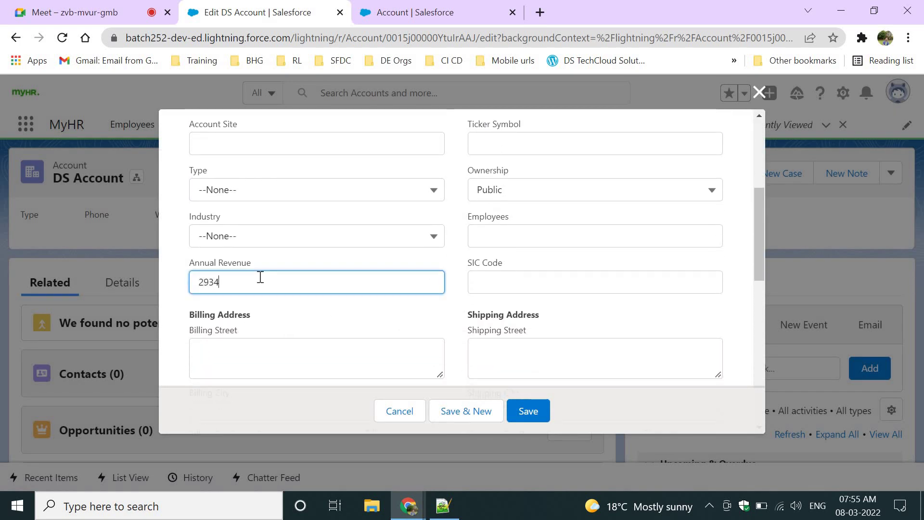
text(92390)
click(761, 92)
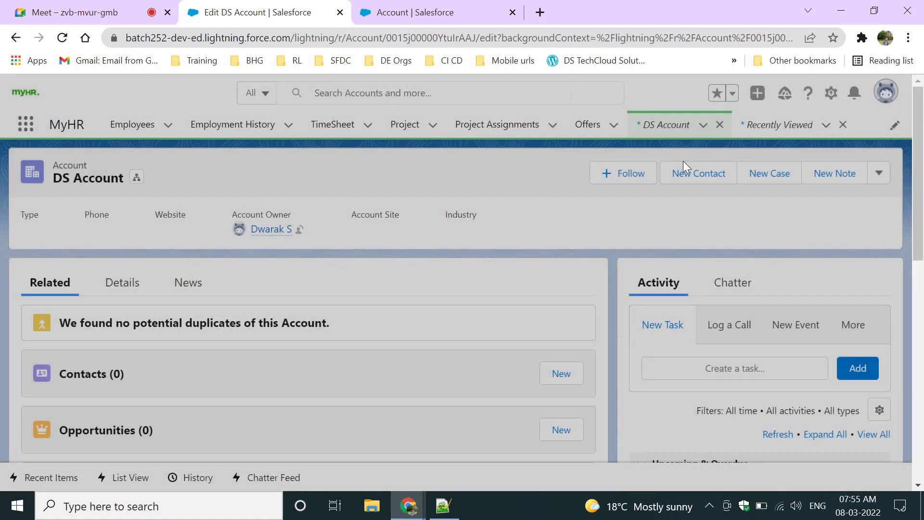
click(667, 129)
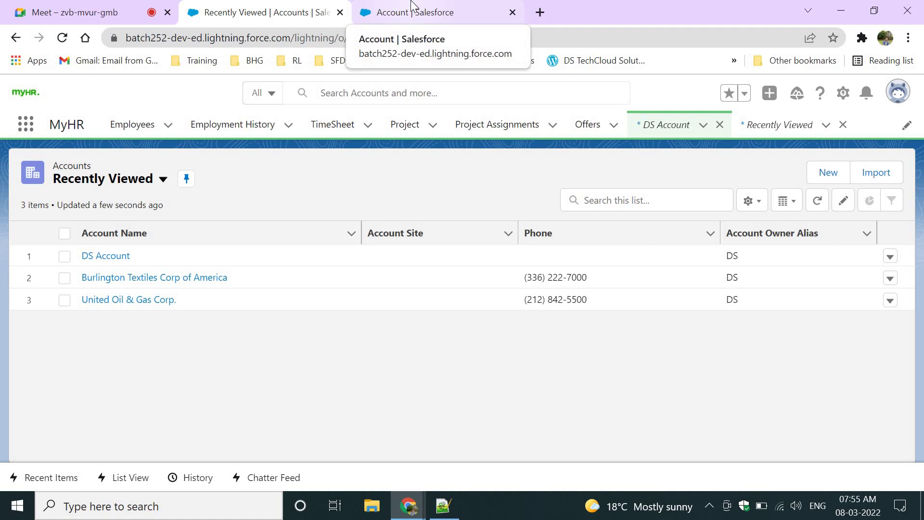
- Start a new Account validation rule named Validate_Annual_Revenue_Field, with the caret in the Error Condition Formula box
click(412, 5)
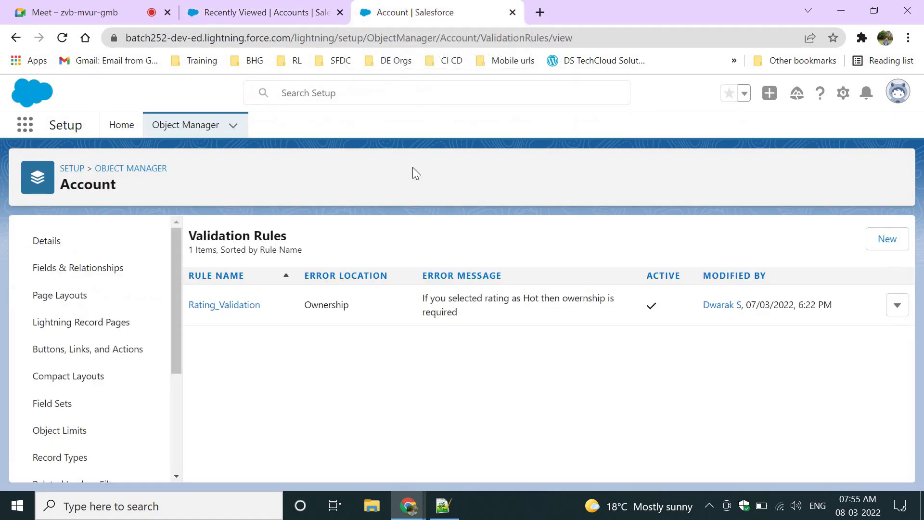
click(893, 240)
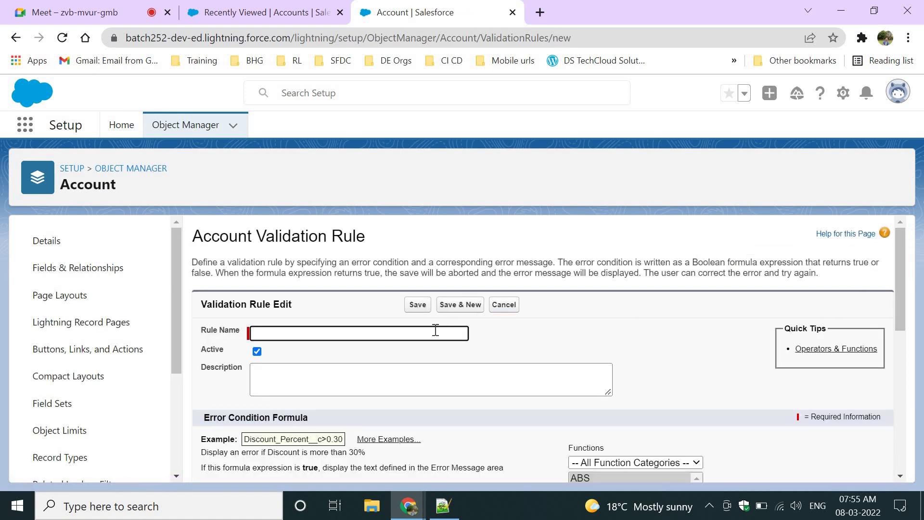
text(Validate Annual Revenue Field)
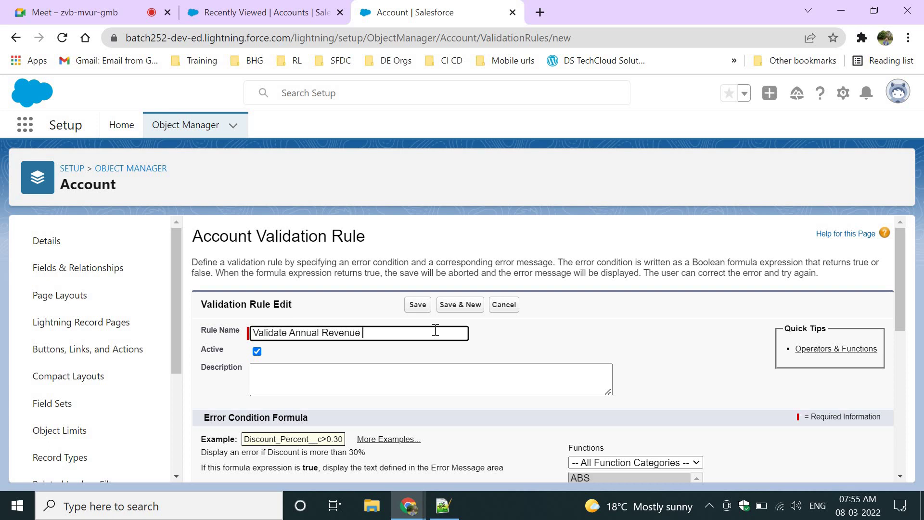
click(573, 335)
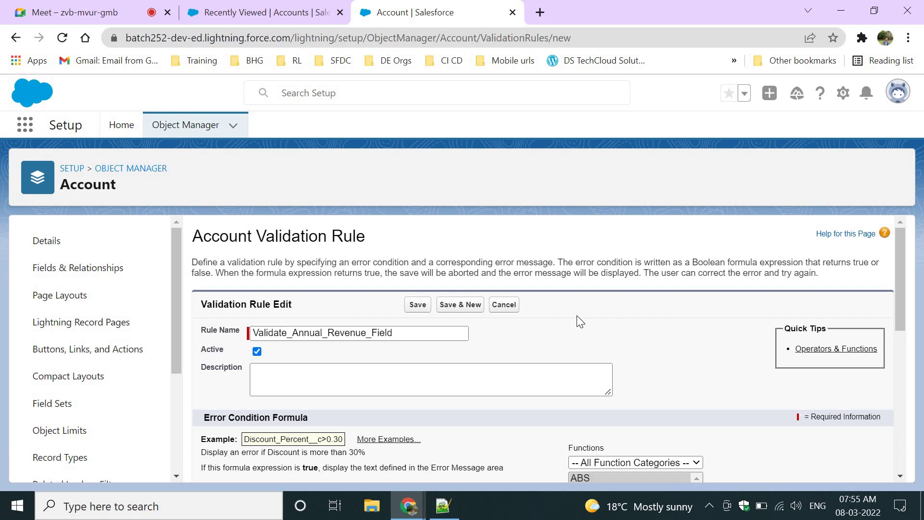
scroll(576, 316, down, 5)
click(399, 366)
click(399, 366)
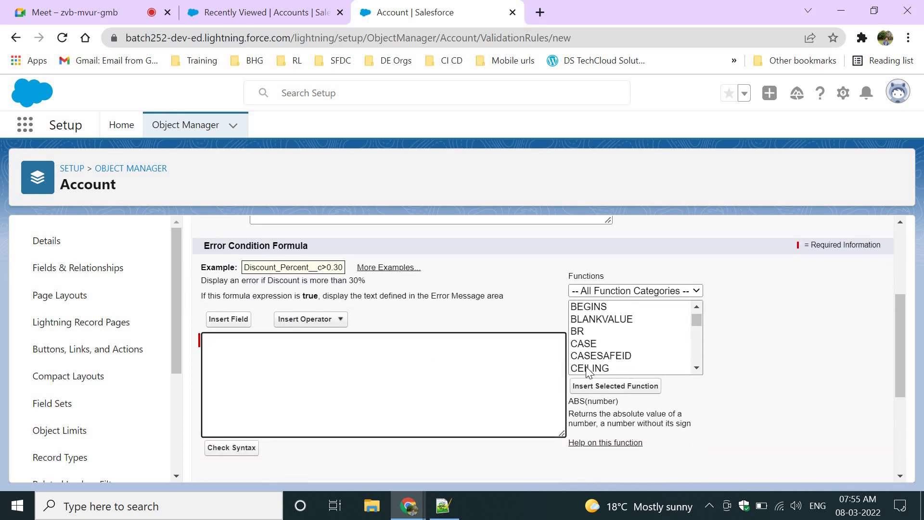
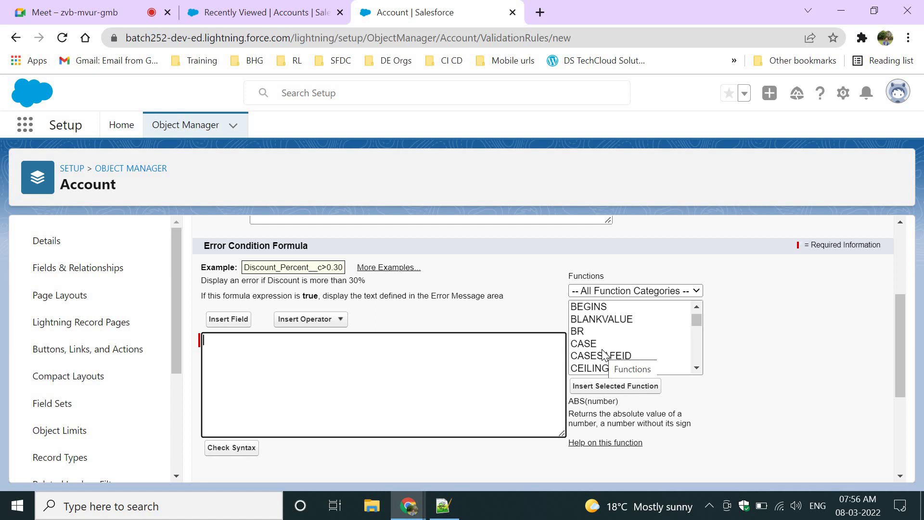
- Start a new Account from the Recently Viewed Accounts list and view the Rating options
click(289, 12)
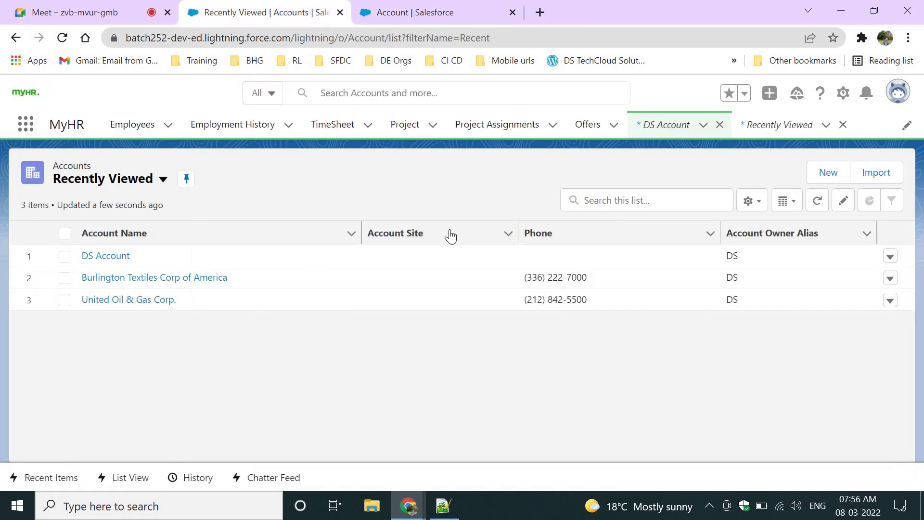
click(828, 174)
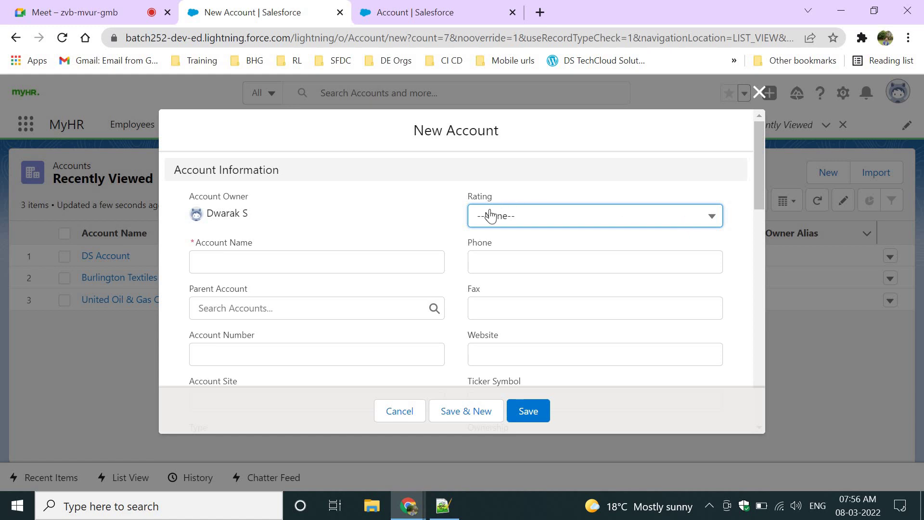
click(489, 216)
- Enter a test phone number in Phone, clear it, then bring up the Notepad++ notes
click(475, 230)
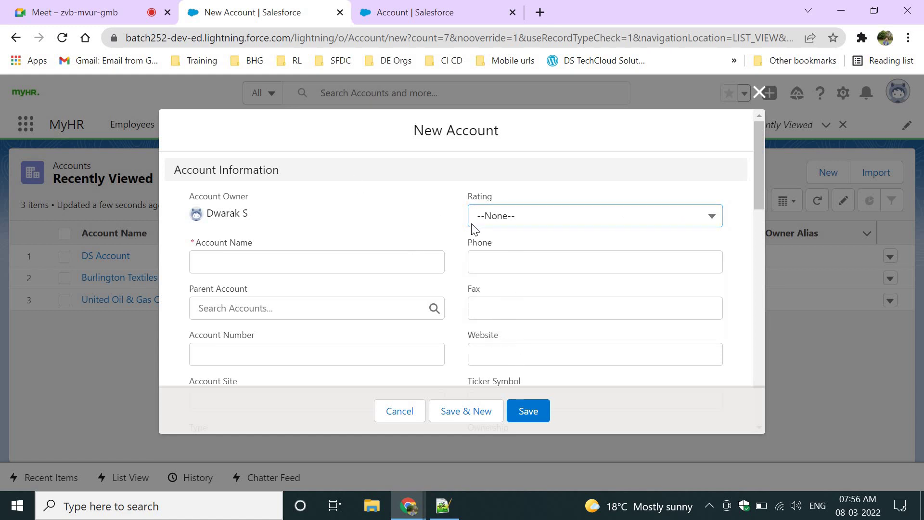
click(499, 254)
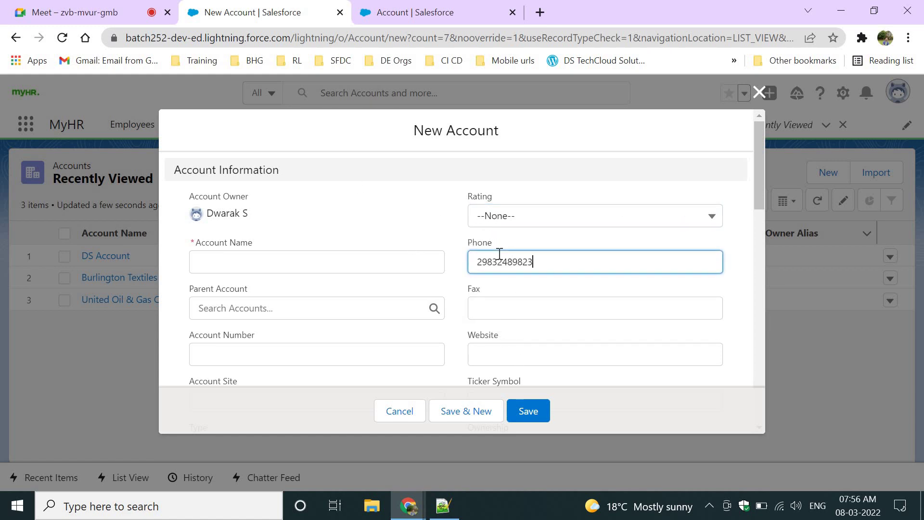
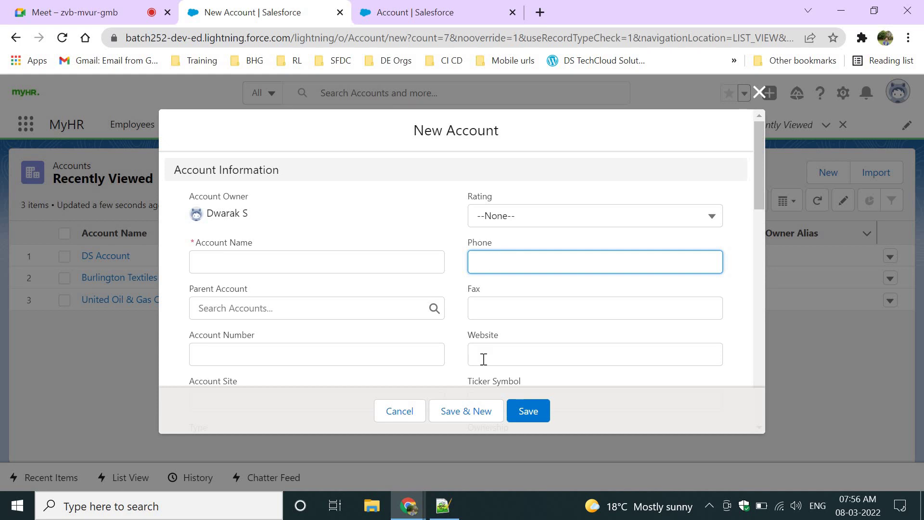
click(443, 506)
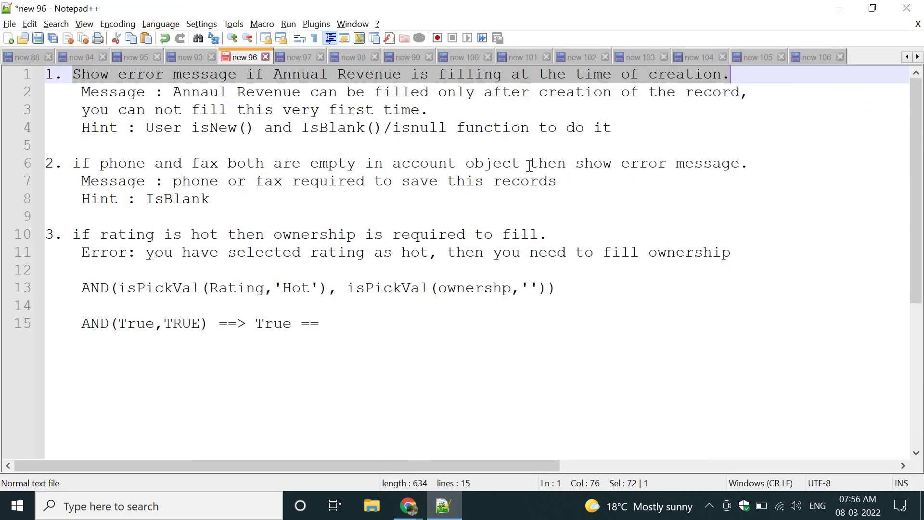
- Copy all of new 96's exercises and paste them below the Rating line in new 106
click(637, 216)
key(ctrl+a)
click(815, 57)
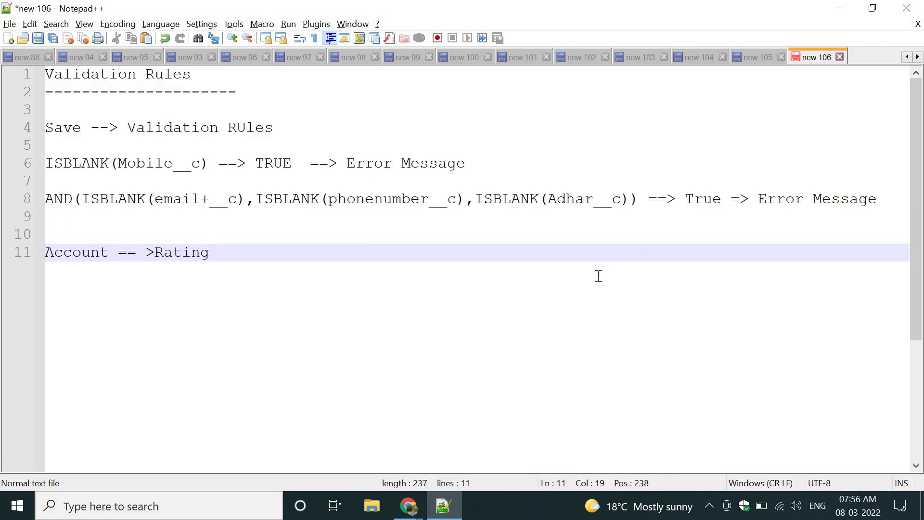
key(Return)
key(Return)
text(1. Show error message if Annual Revenue is filling at the time of creation.     Message : Annaul Revenue can be filled only after creation of the record,     you can not fill this very first time.     Hint : User isNew() and IsBlank()/isnull function to do it  2. if phone and fax both are empty in account object then show error message.     Message : phone or fax required to save this records     Hint : IsBlank  3. if rating is hot then ownership is required to fill.     Error: you have selected rating as hot, then you need to fill ownership      AND(isPickVal(Rating,'Hot'), isPickVal(ownership,''))      AND(True,TRUE) ==> True ==)
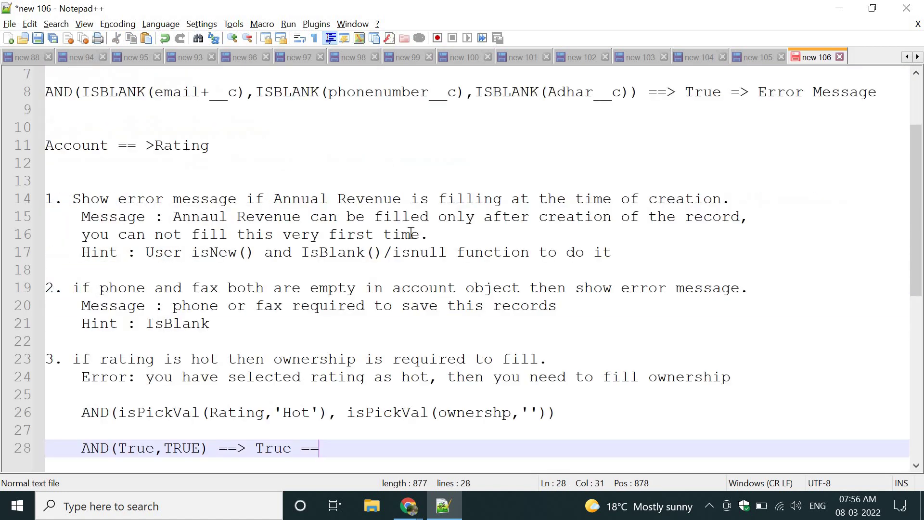
- Select the ISBLANK(Mobile__c) expression on line 6, then return to the New Account form
scroll(409, 228, up, 3)
double_click(126, 165)
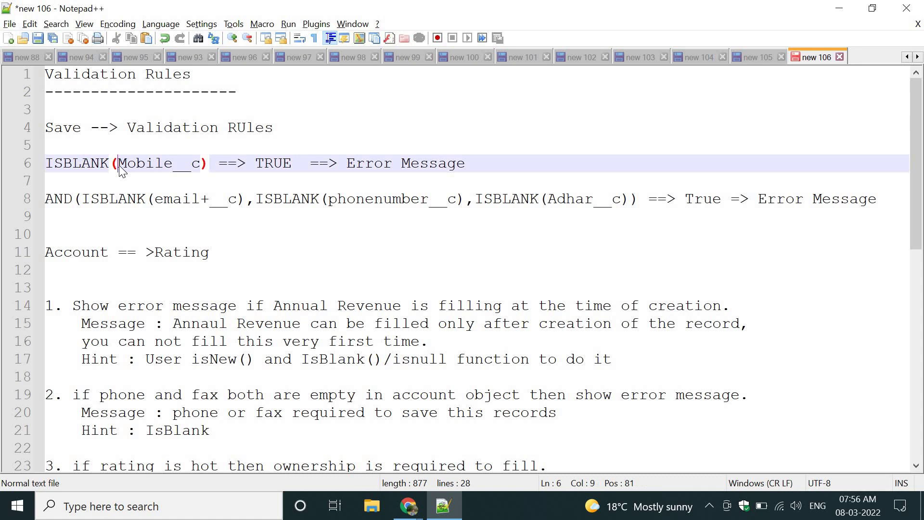
double_click(73, 163)
drag(219, 164, 45, 164)
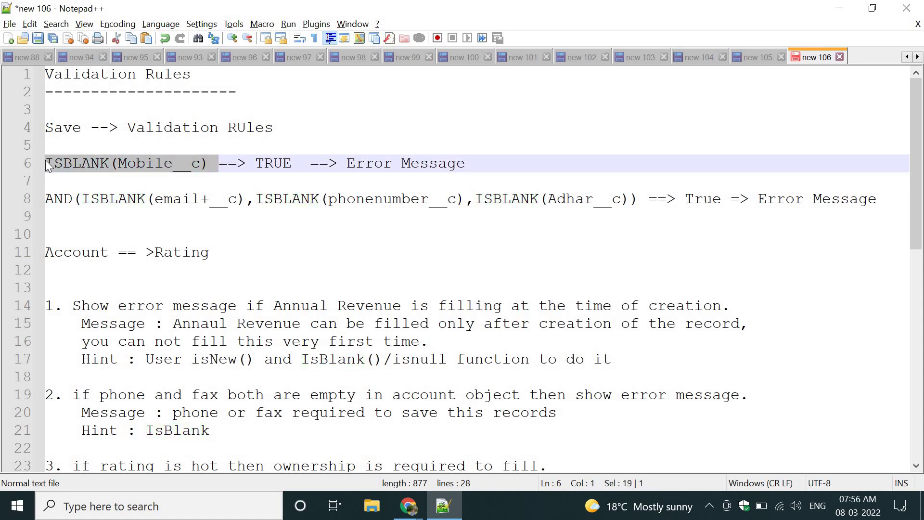
double_click(169, 163)
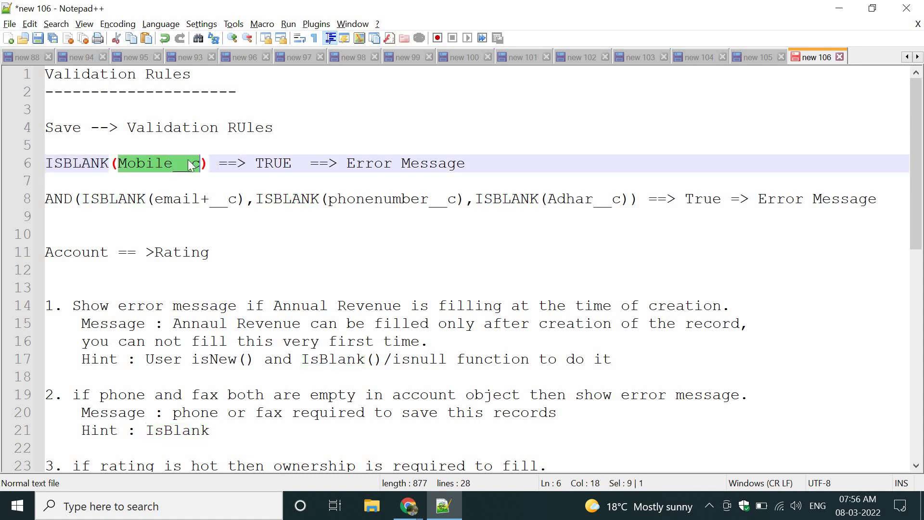
click(207, 163)
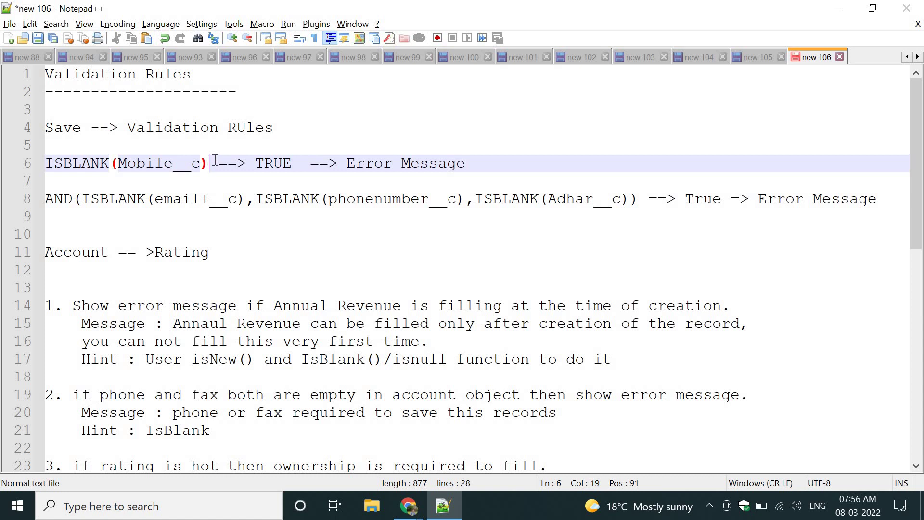
drag(216, 162, 47, 163)
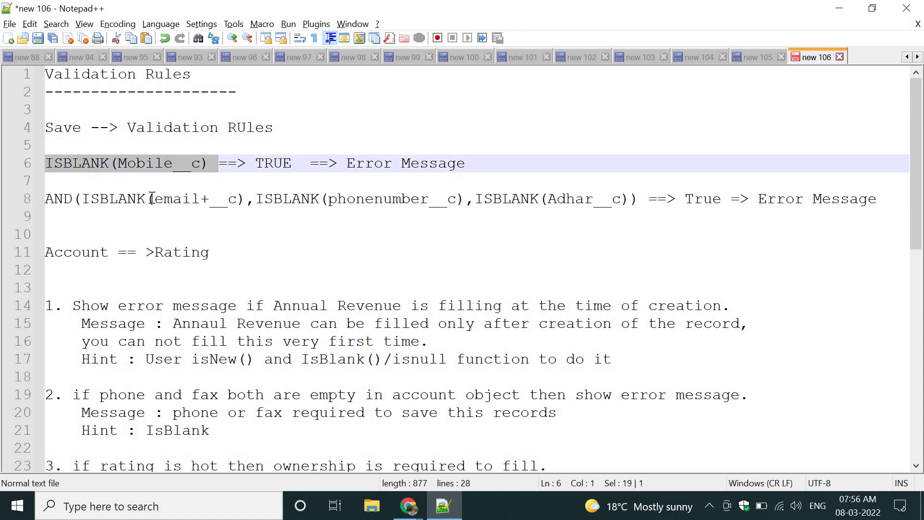
click(172, 253)
key(alt+Tab)
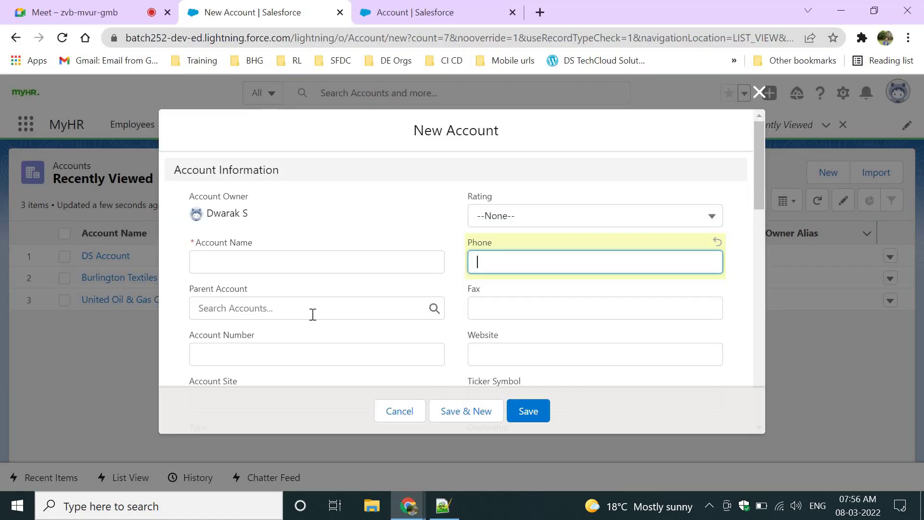
- Insert the ISBLANK function into the error condition formula and clear its placeholder
scroll(312, 313, down, 5)
click(231, 295)
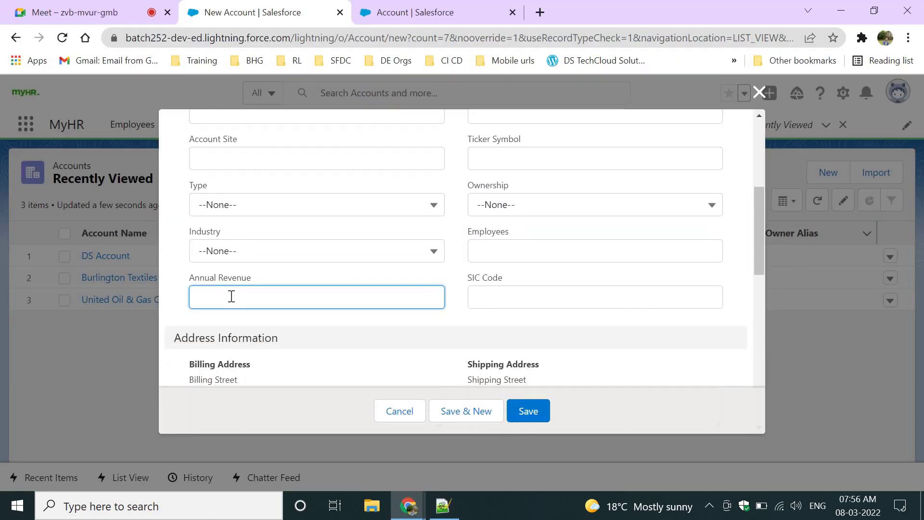
click(380, 9)
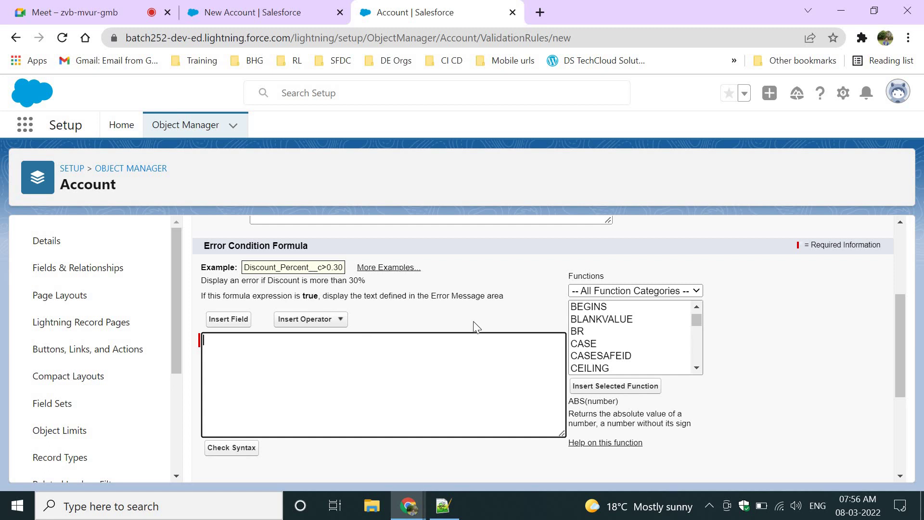
click(624, 325)
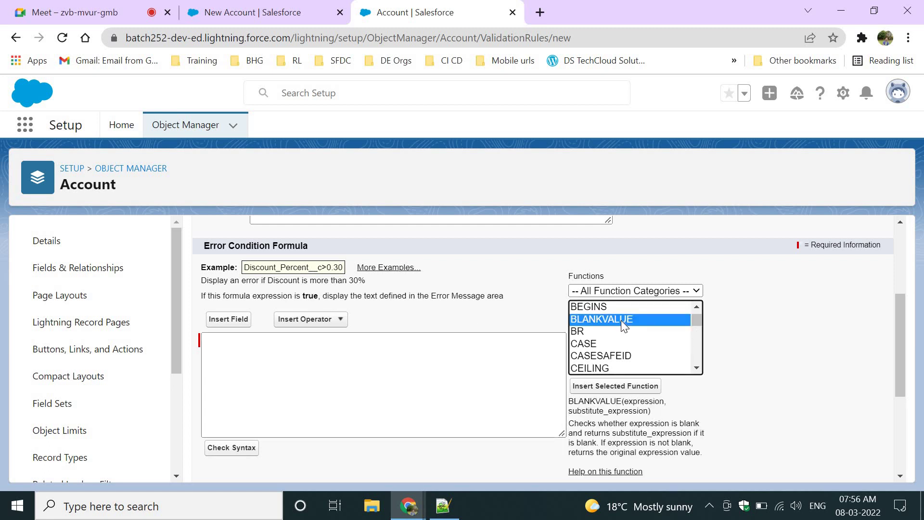
key(i)
key(s)
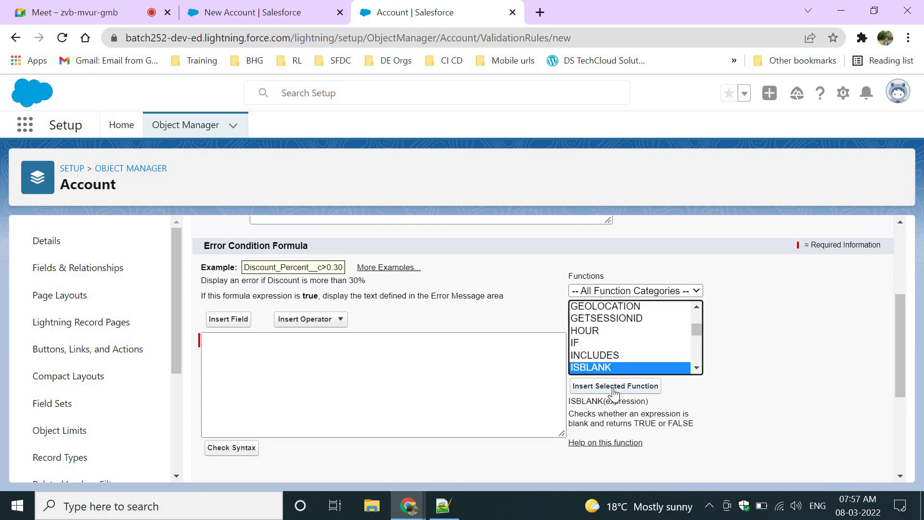
click(615, 386)
double_click(271, 340)
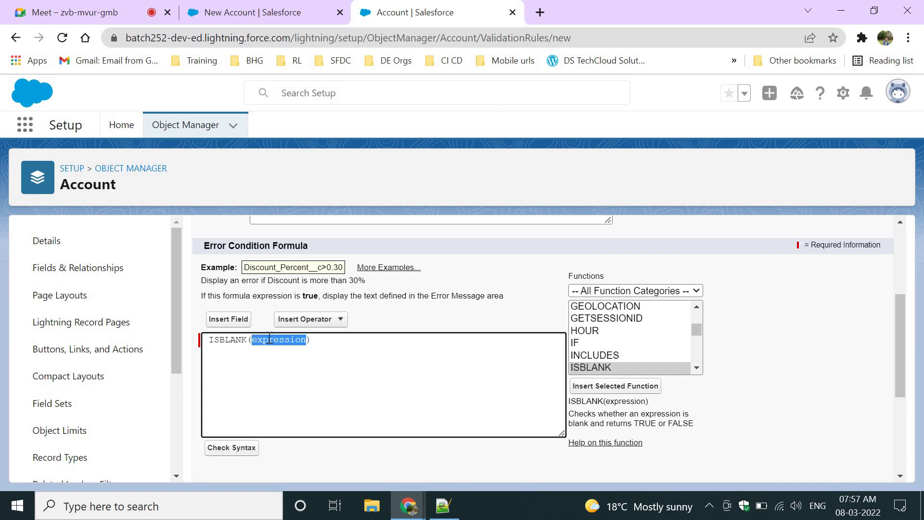
key(BackSpace)
- Insert the Account field AnnualRevenue as ISBLANK's argument
click(223, 318)
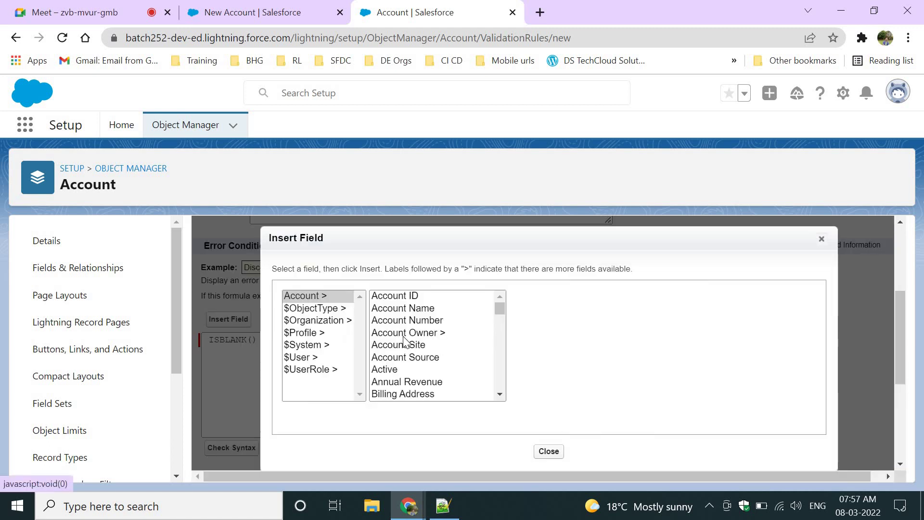
click(404, 336)
key(a)
key(n)
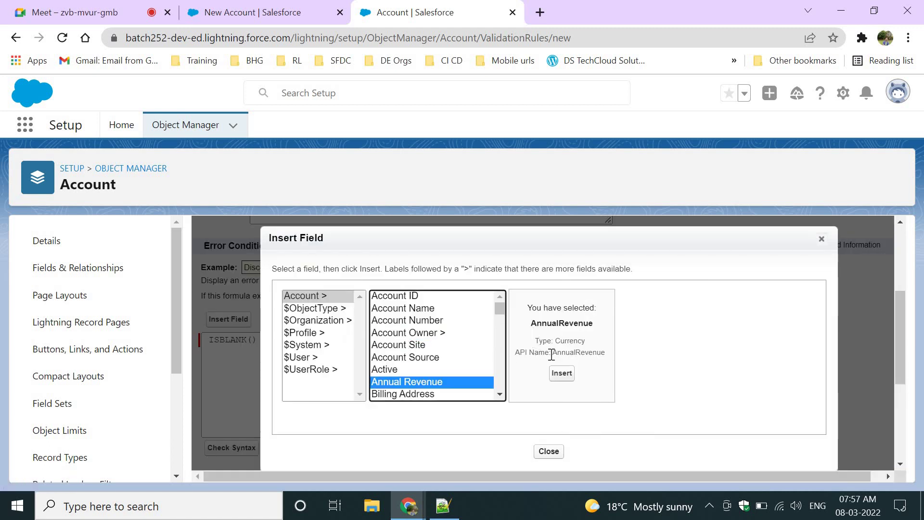
click(563, 378)
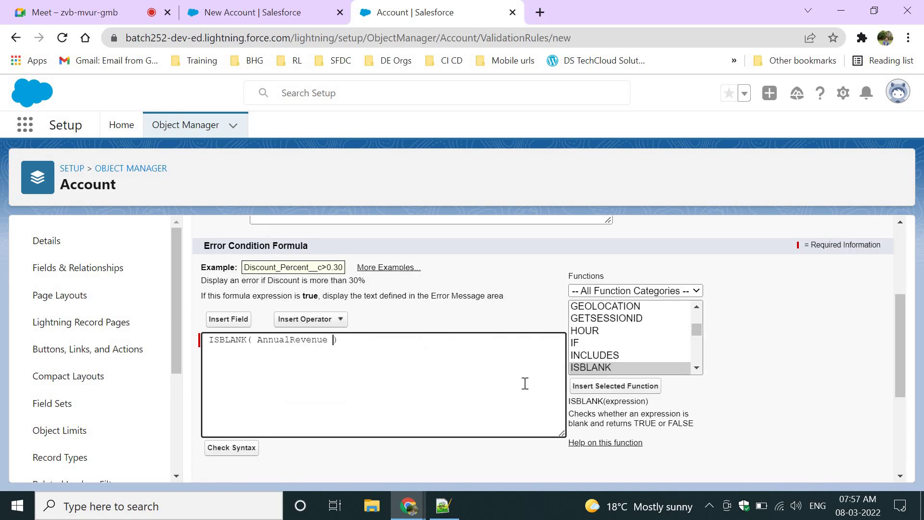
- Change ISBLANK to ISNULL and prefix NOT( so the formula reads NOT(ISNULL( AnnualRevenue ))
double_click(279, 339)
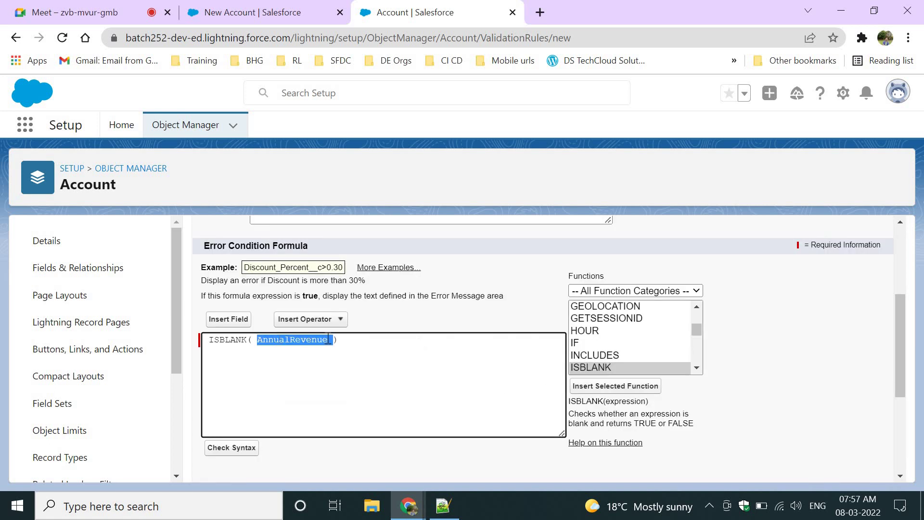
click(246, 340)
key(BackSpace)
key(BackSpace)
key(BackSpace)
key(BackSpace)
key(BackSpace)
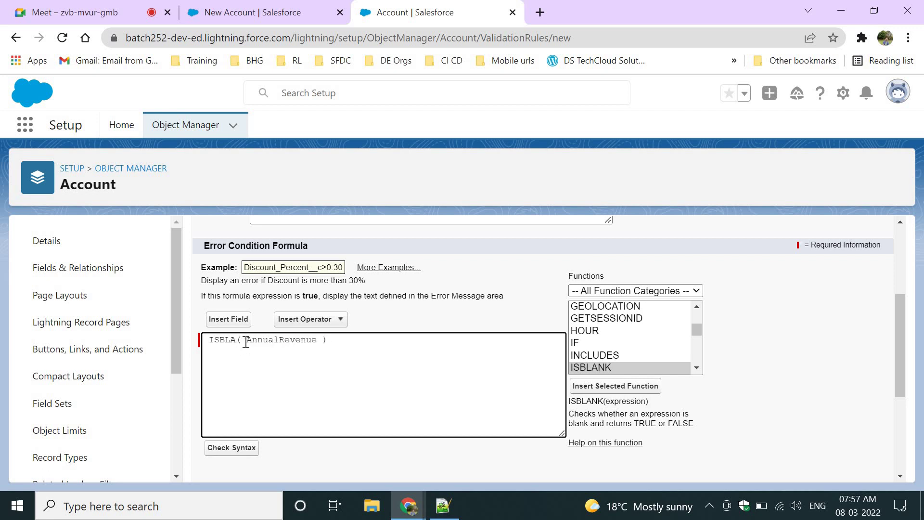
text(NULL)
drag(342, 340, 218, 330)
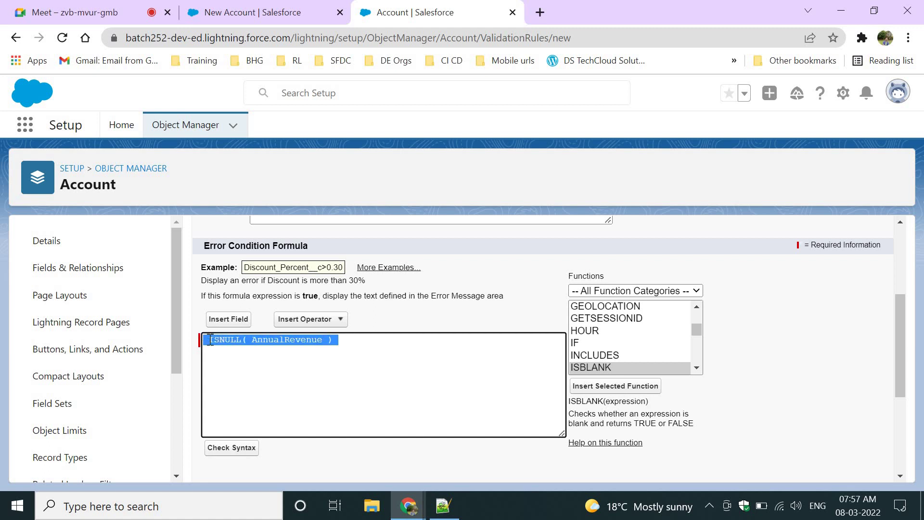
click(210, 340)
text(NOT)
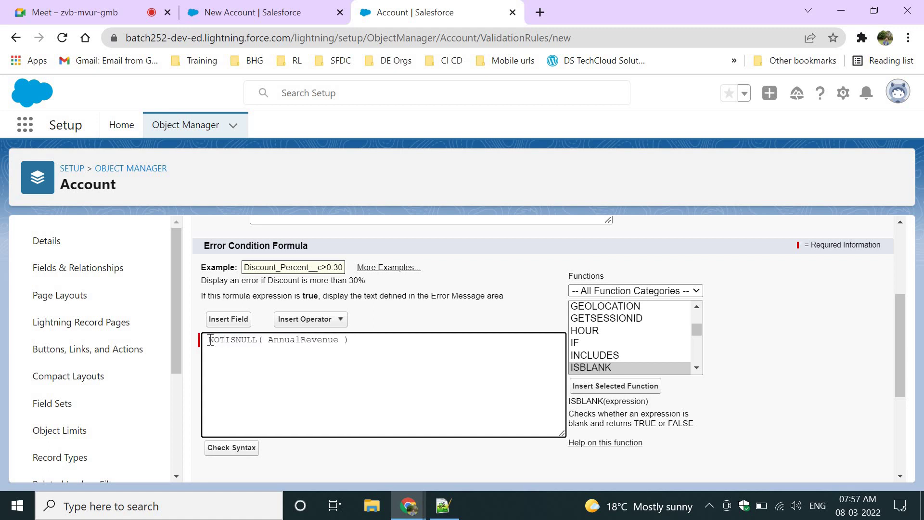
text(()
click(386, 345)
- Enter 93492398 as the Annual Revenue on the New Account form
click(277, 10)
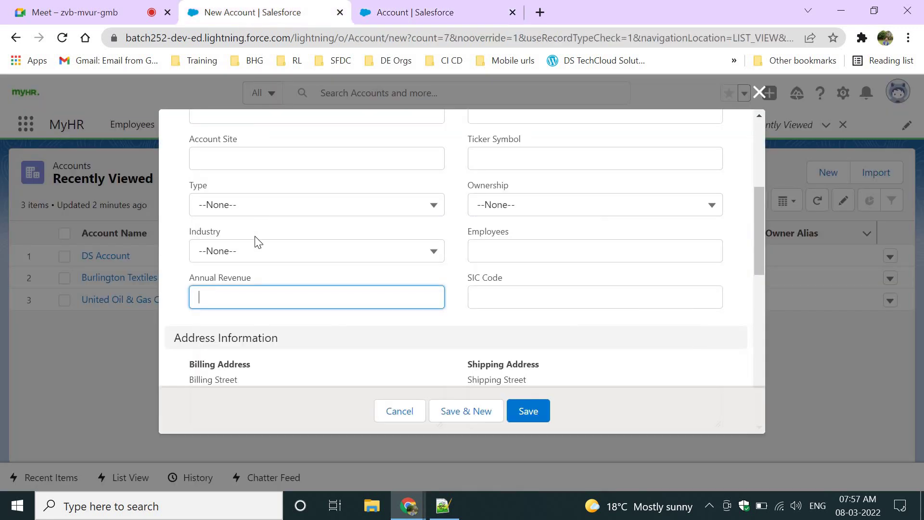
click(306, 319)
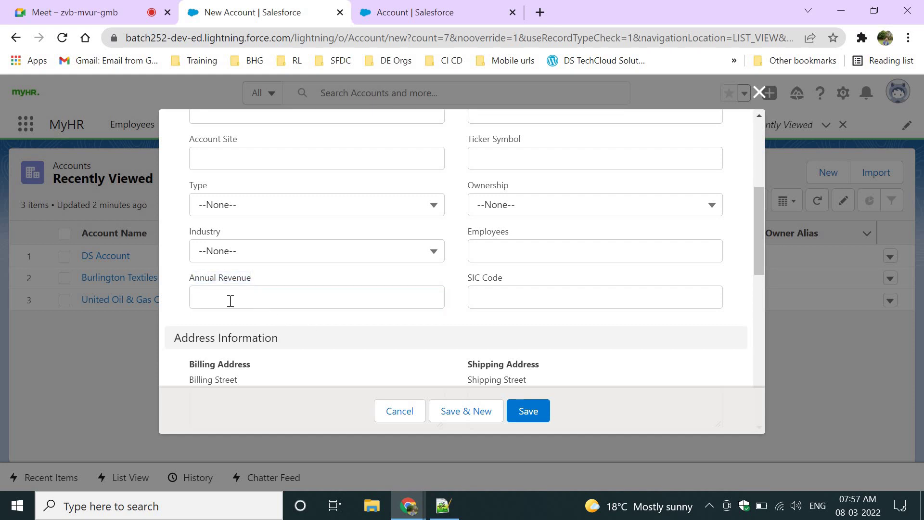
click(264, 293)
text(93492398)
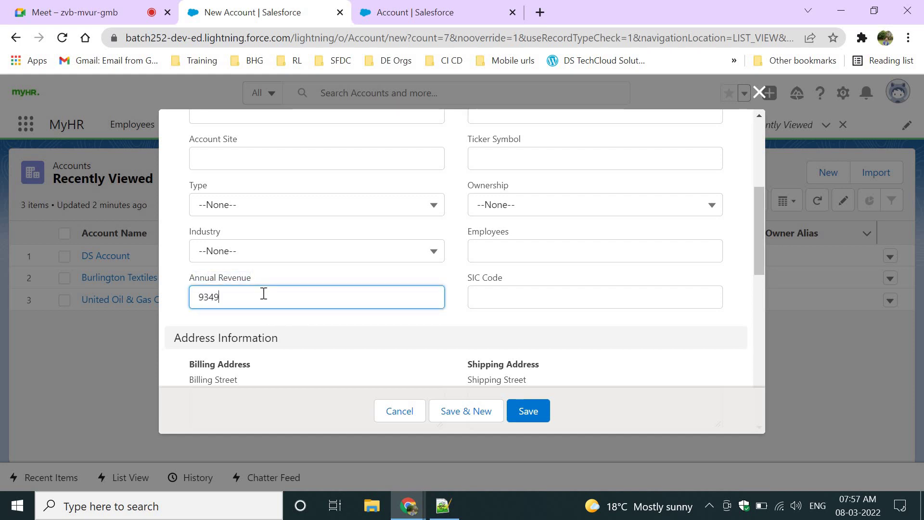
- Prefix the formula with AND( and insert the ISNEW() function
click(424, 7)
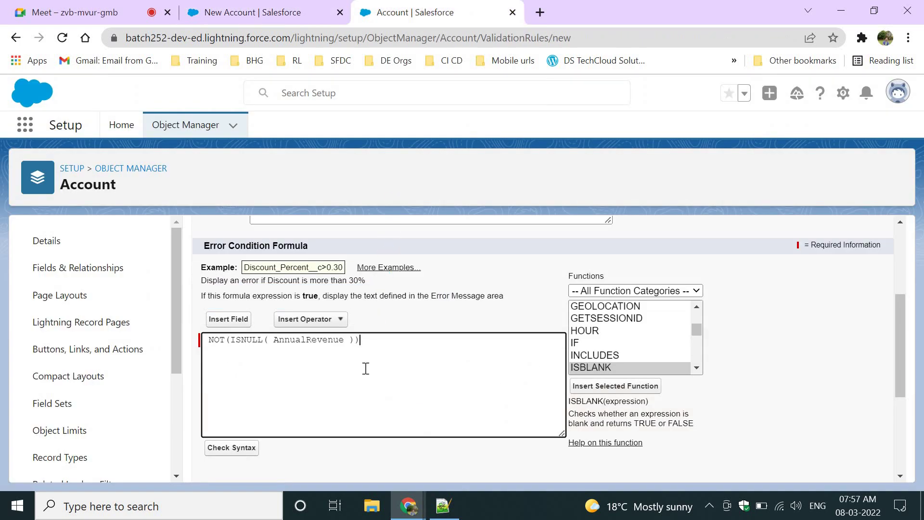
key(Home)
text(AND()
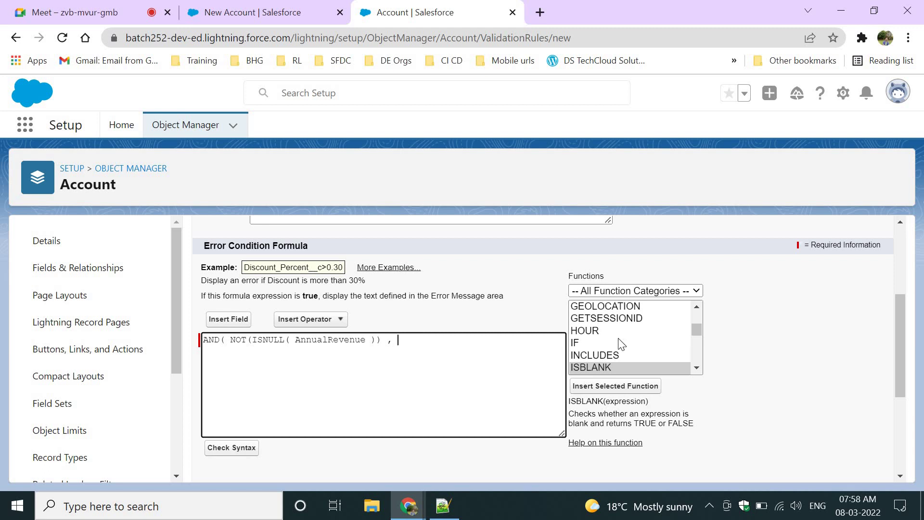
click(634, 341)
key(Down)
key(Down)
key(Down)
key(Down)
key(Down)
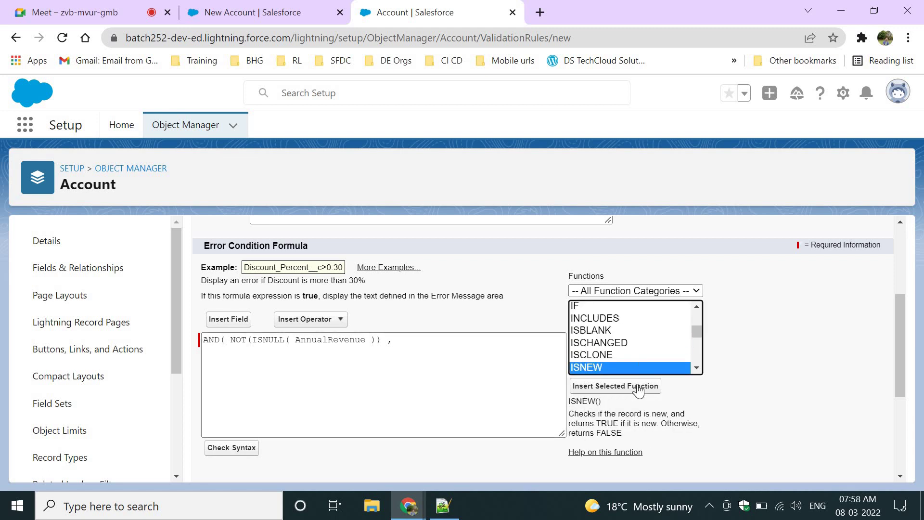
click(639, 386)
- Review ISNEW's description, close the AND with ')', then select the whole formula for the notes
drag(573, 414, 645, 435)
click(417, 363)
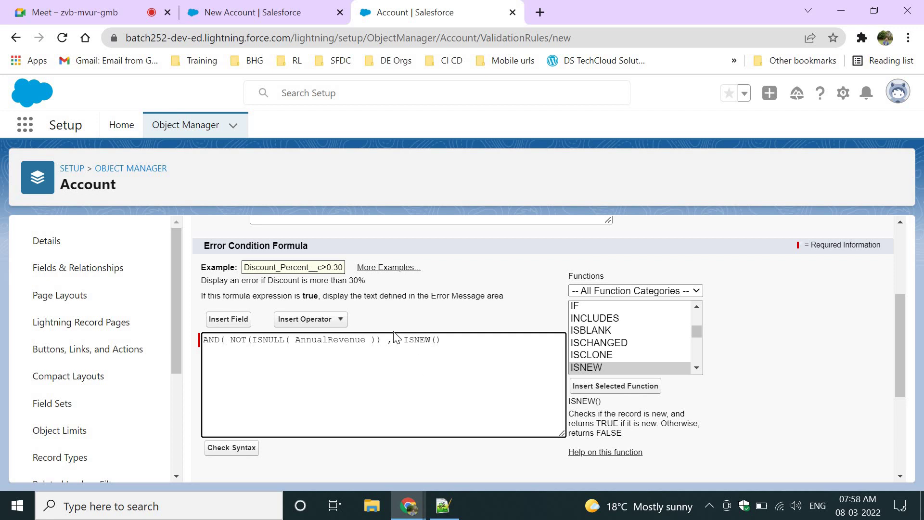
click(454, 342)
key(ctrl+a)
key(ctrl+c)
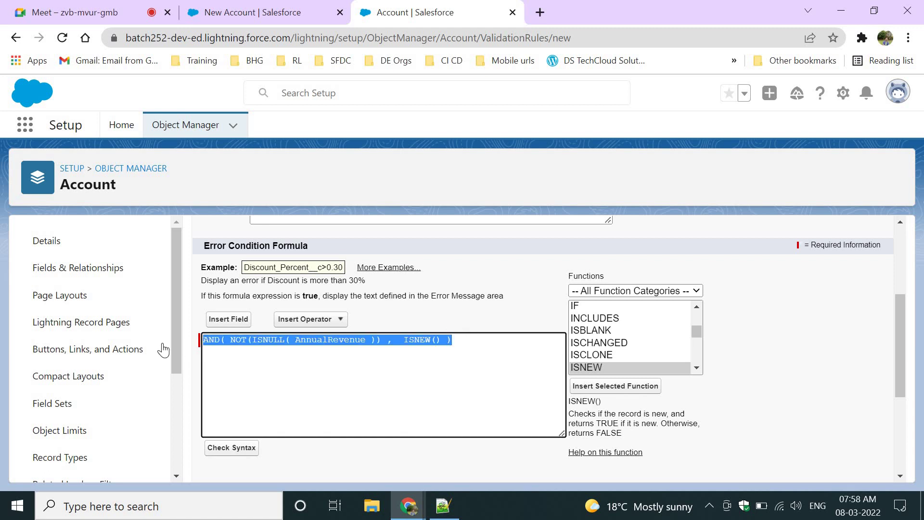
click(442, 505)
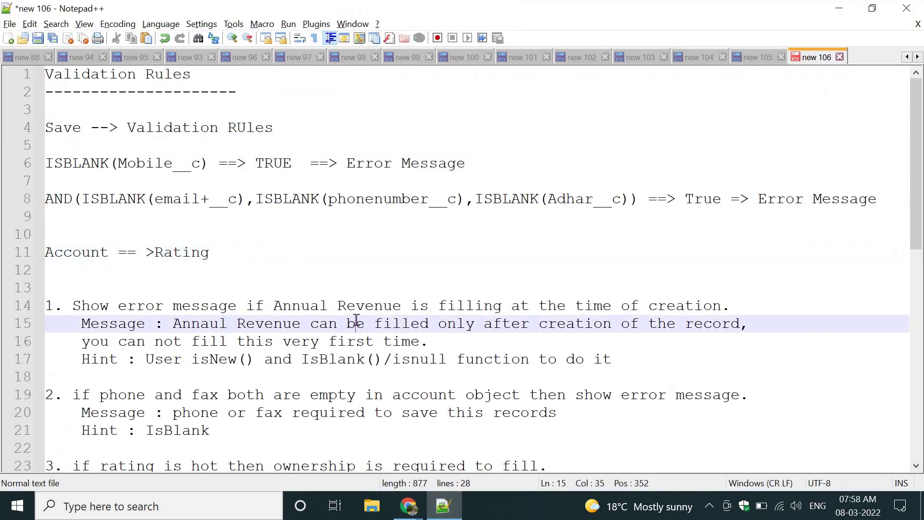
- Paste the copied formula onto a new line below task 1's hint
scroll(567, 283, down, 9)
click(567, 283)
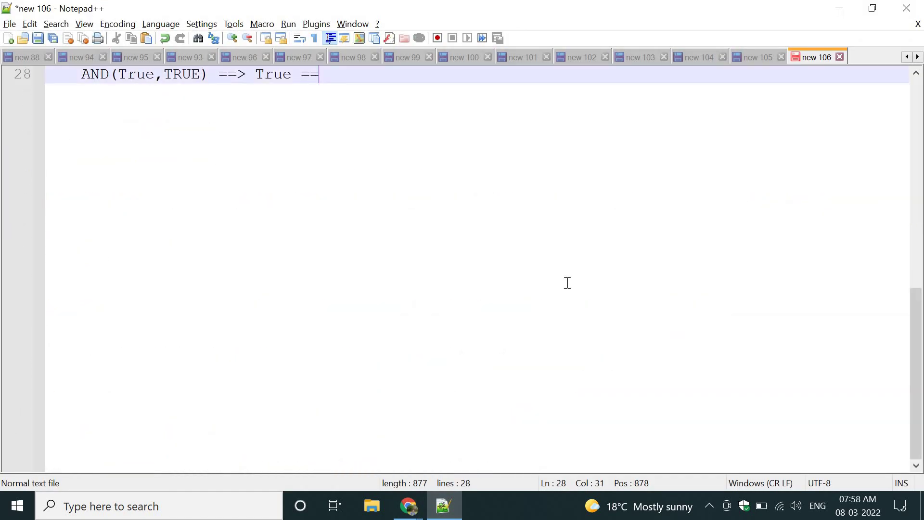
scroll(567, 282, up, 9)
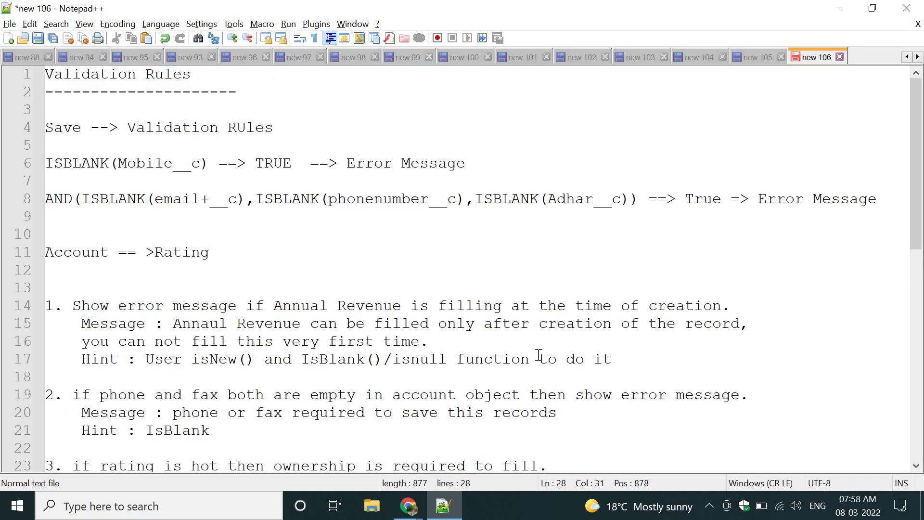
click(618, 369)
key(Return)
key(ctrl+v)
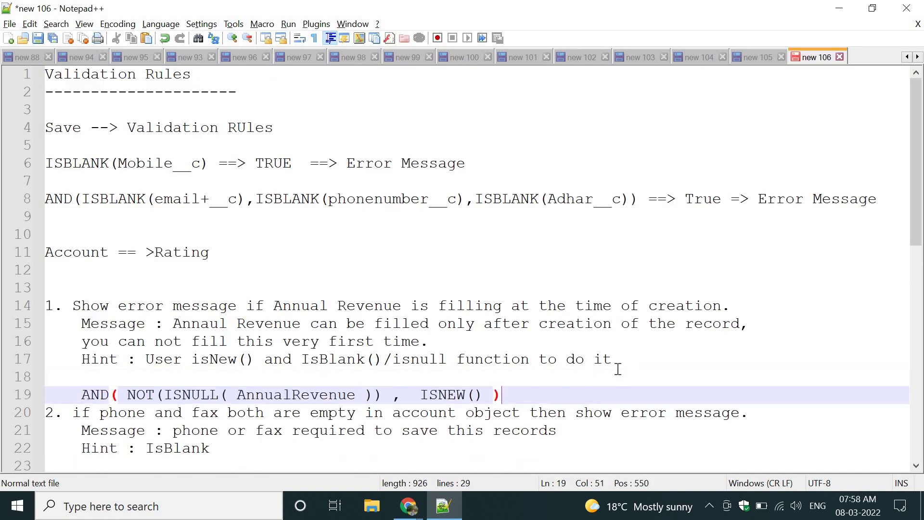
key(Return)
key(Return)
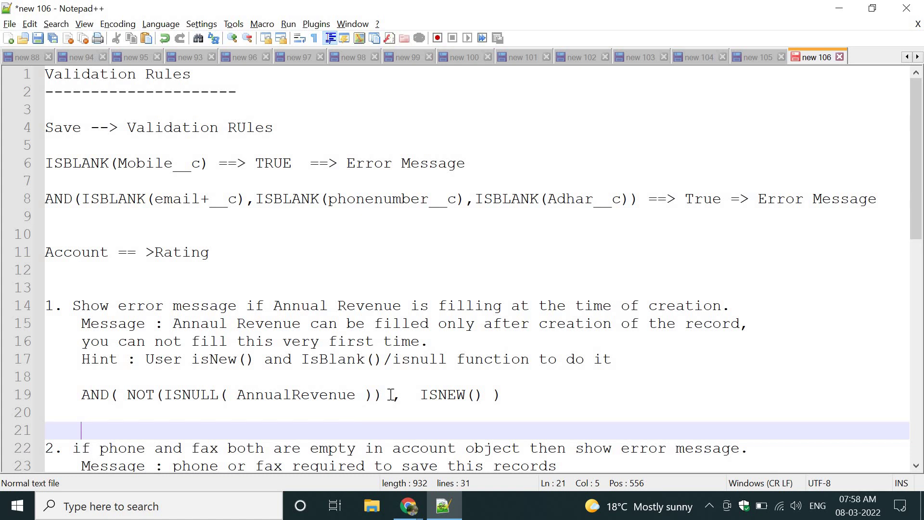
- Replace ISNEW() with TRUE in the pasted formula line
drag(392, 395, 118, 401)
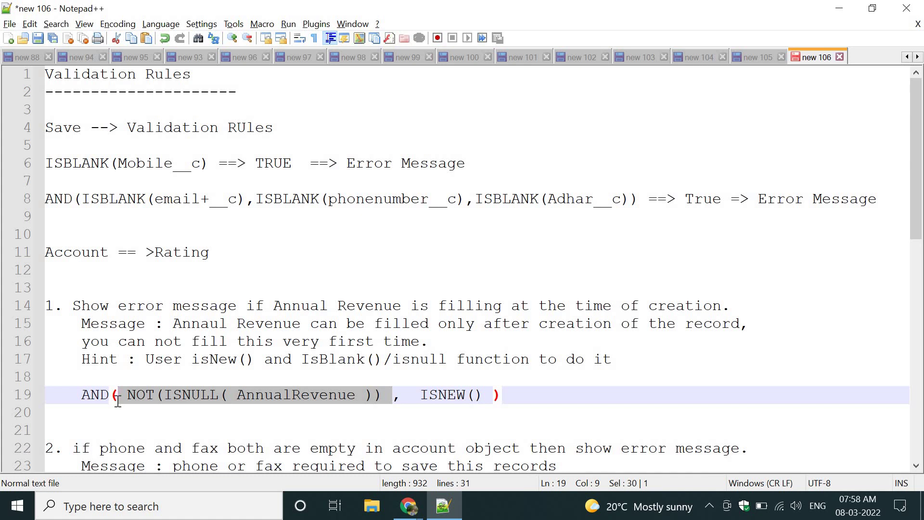
click(160, 395)
drag(487, 405, 407, 404)
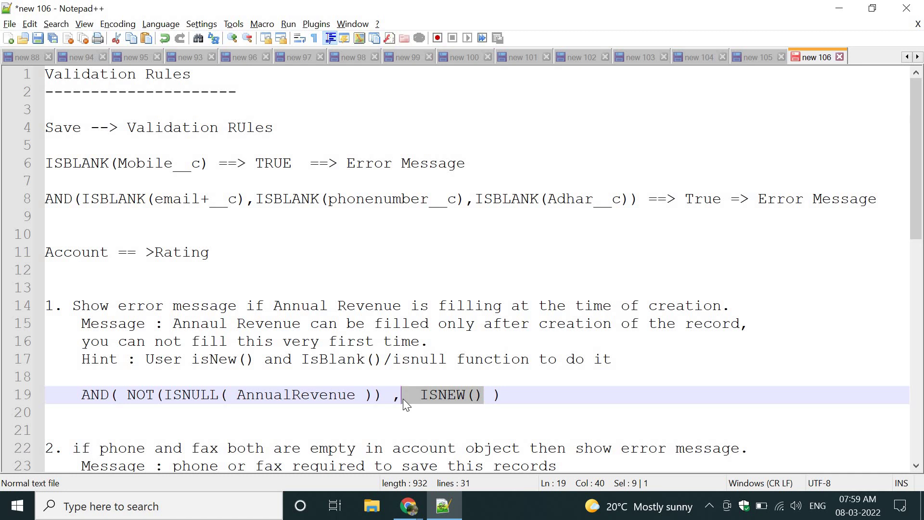
click(408, 505)
key(ctrl+a)
click(323, 17)
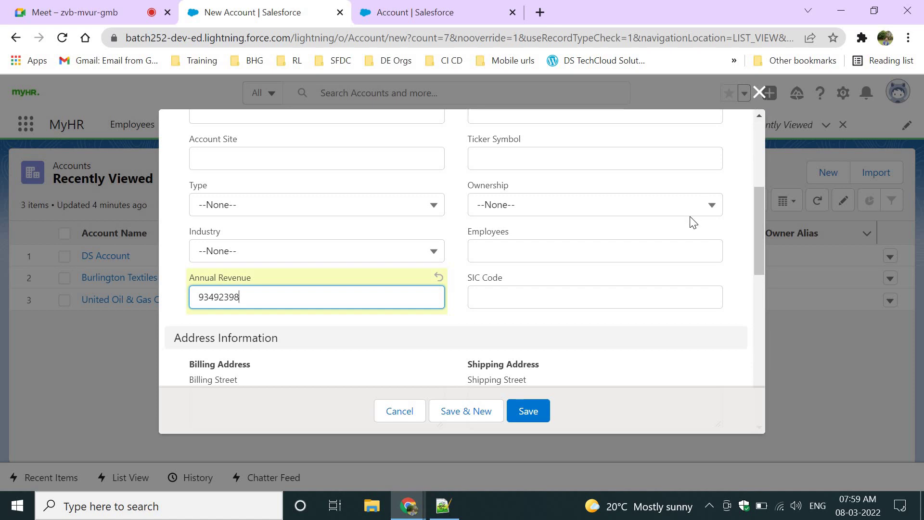
scroll(610, 223, up, 5)
key(alt+Tab)
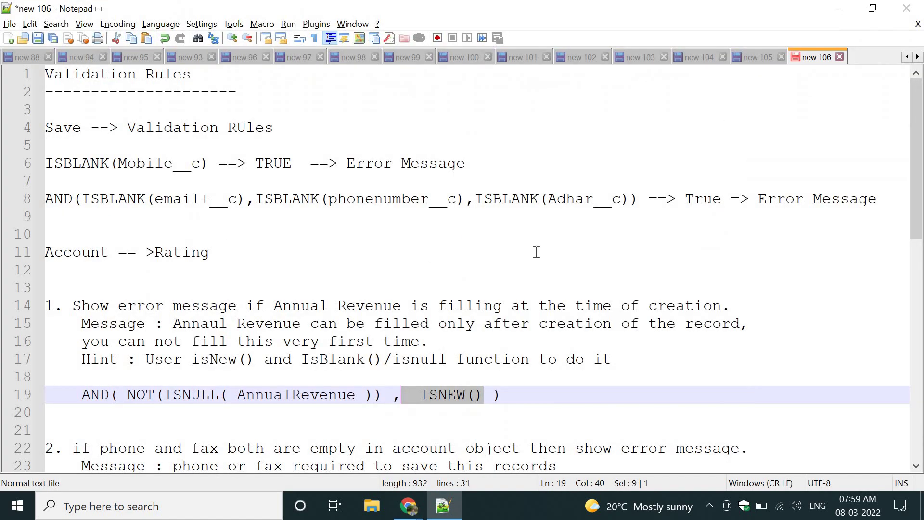
text(TRU)
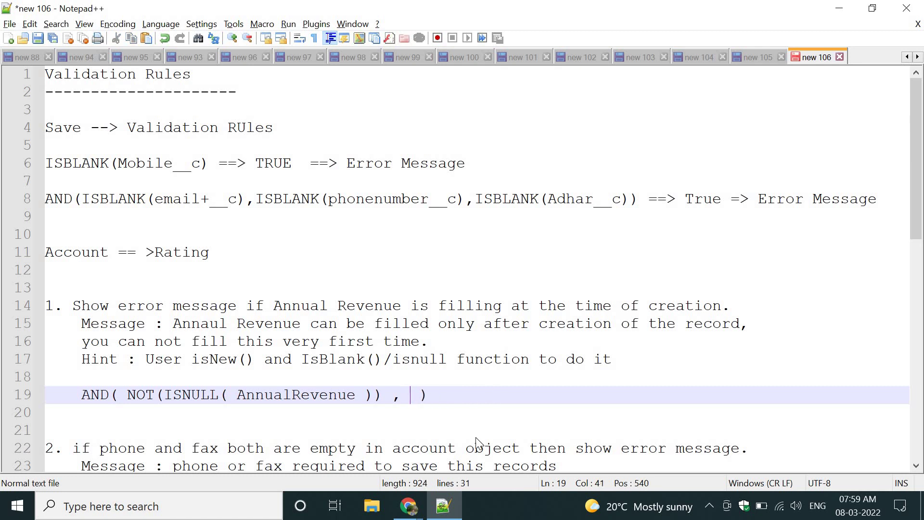
text(E)
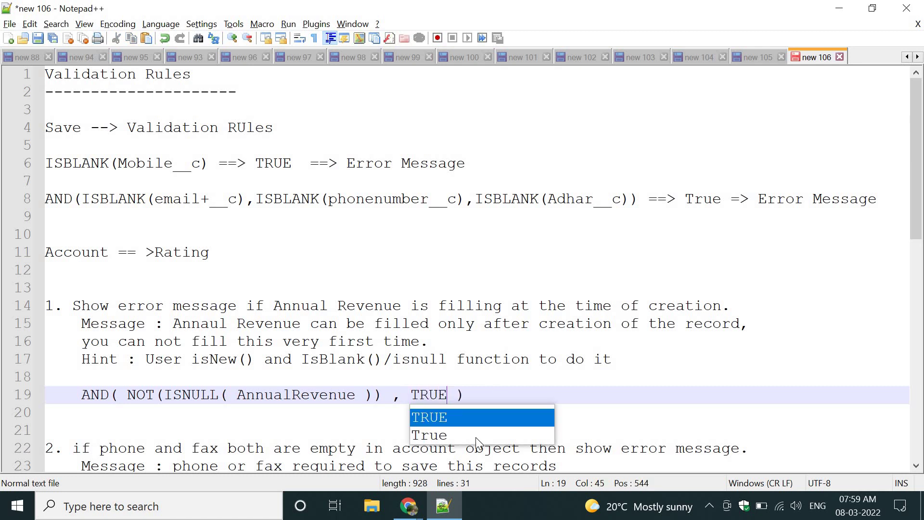
- Check how the NOT and ISNULL brackets pair up in line 19
click(273, 395)
click(166, 401)
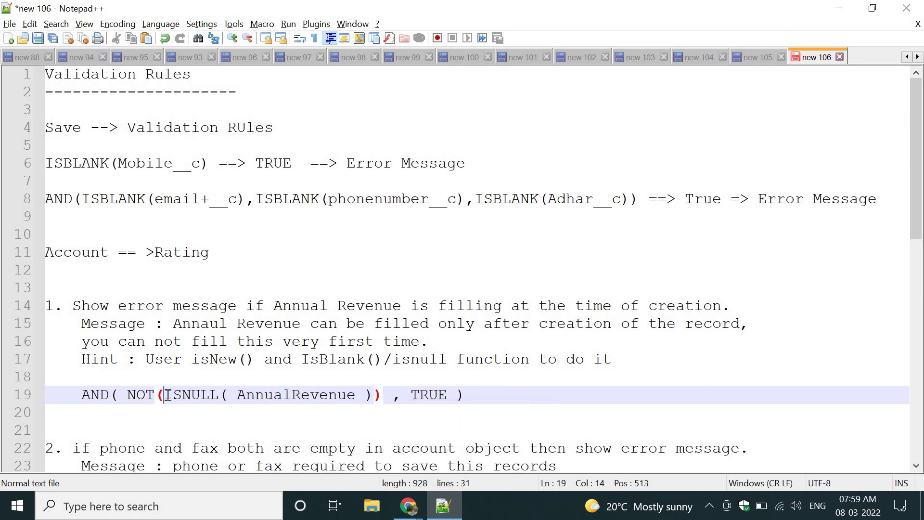
click(381, 394)
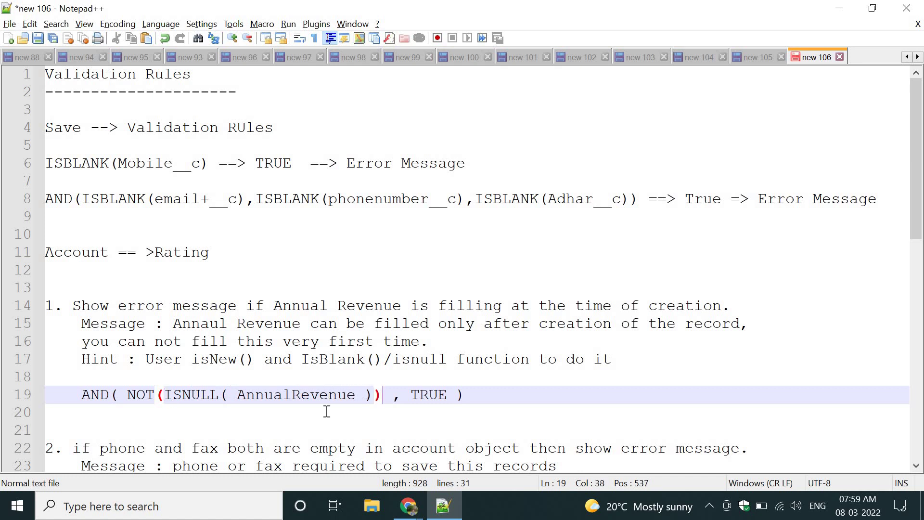
click(165, 397)
click(137, 397)
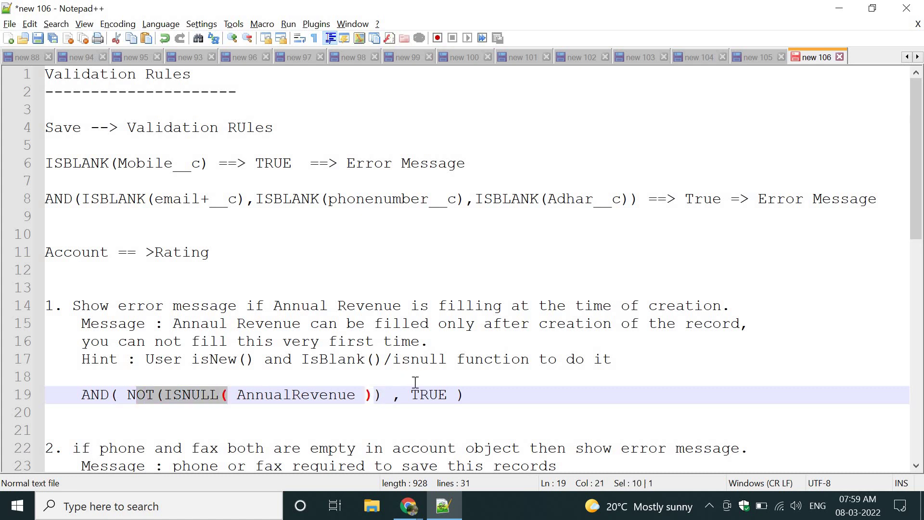
shift+click(383, 395)
click(165, 397)
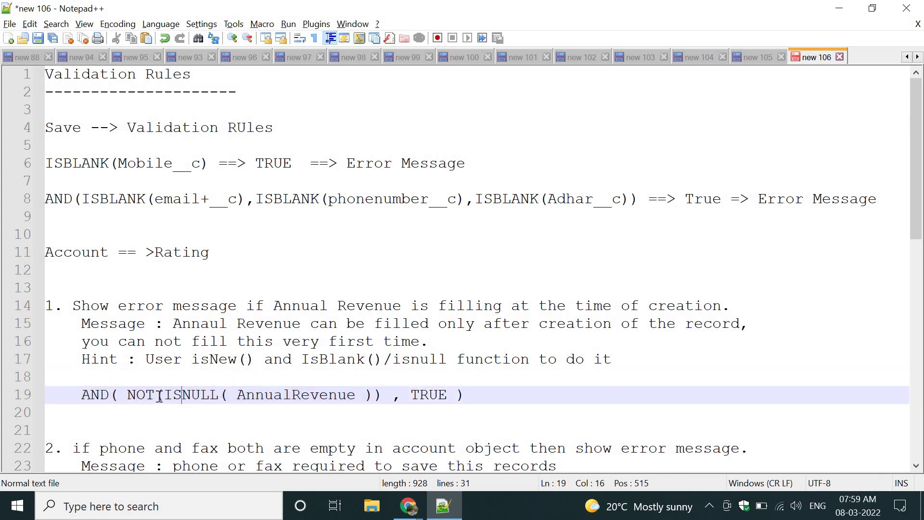
key(Left)
drag(373, 394, 167, 397)
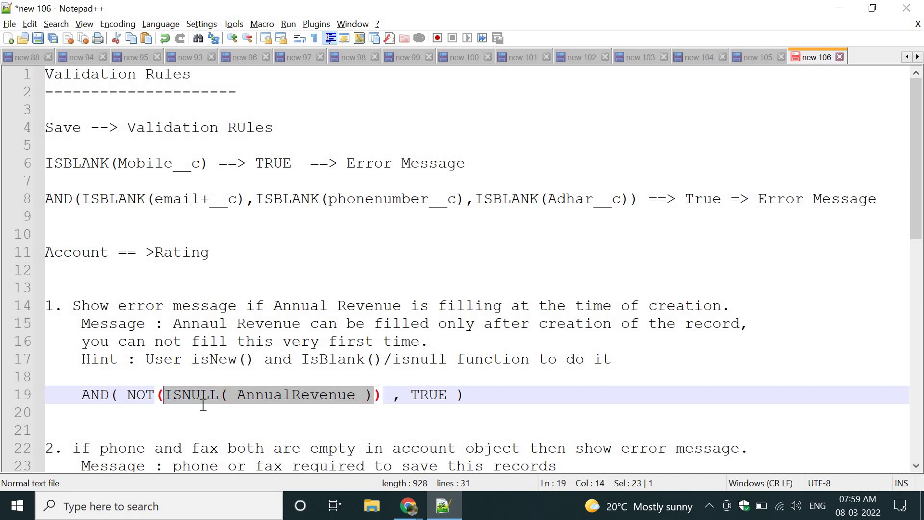
click(223, 412)
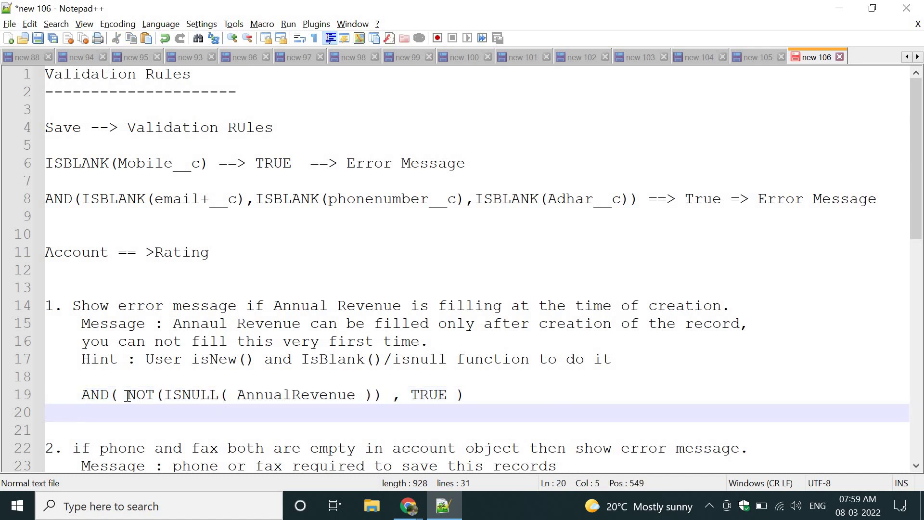
- Delete the NOT( wrapper and one closing bracket, leaving AND( ISNULL( AnnualRevenue ) , TRUE )
drag(127, 395, 154, 395)
key(shift+Right)
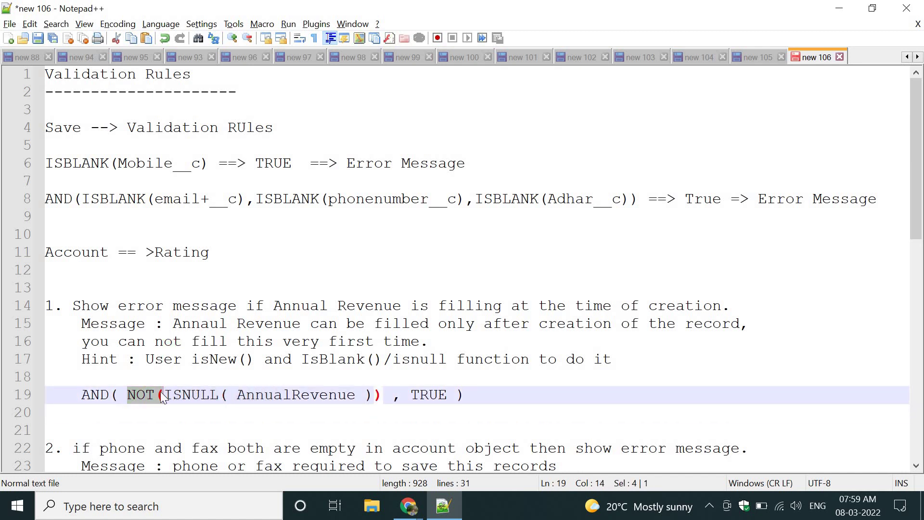
key(Delete)
click(350, 395)
key(BackSpace)
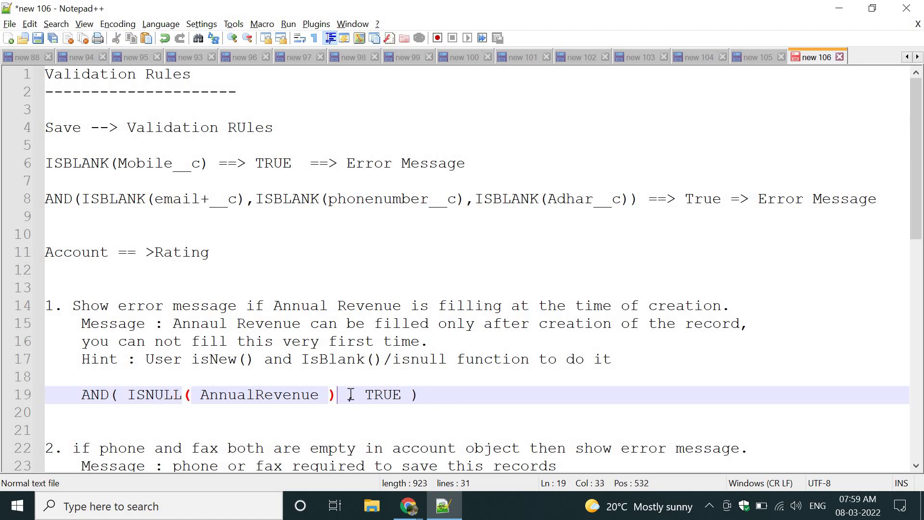
click(135, 395)
drag(206, 394, 339, 401)
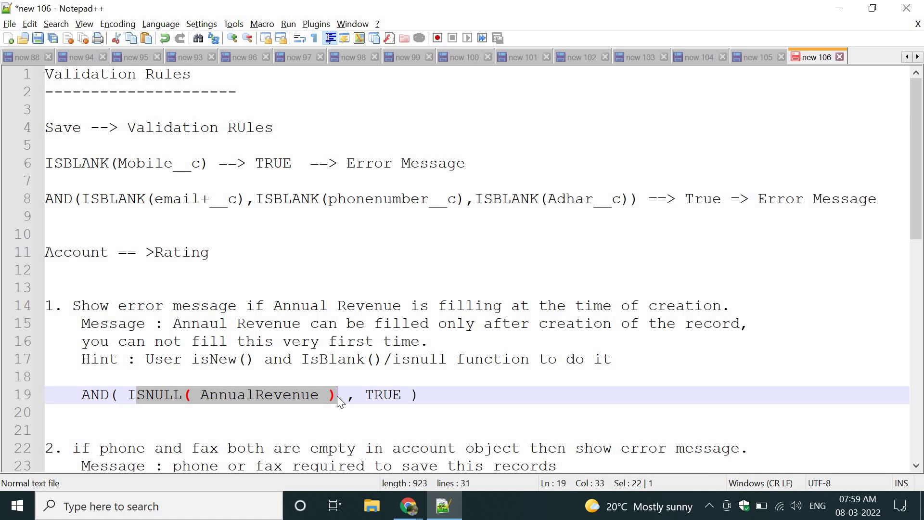
key(alt+Tab)
- Clear the 93492398 value from the Annual Revenue field
scroll(240, 337, down, 4)
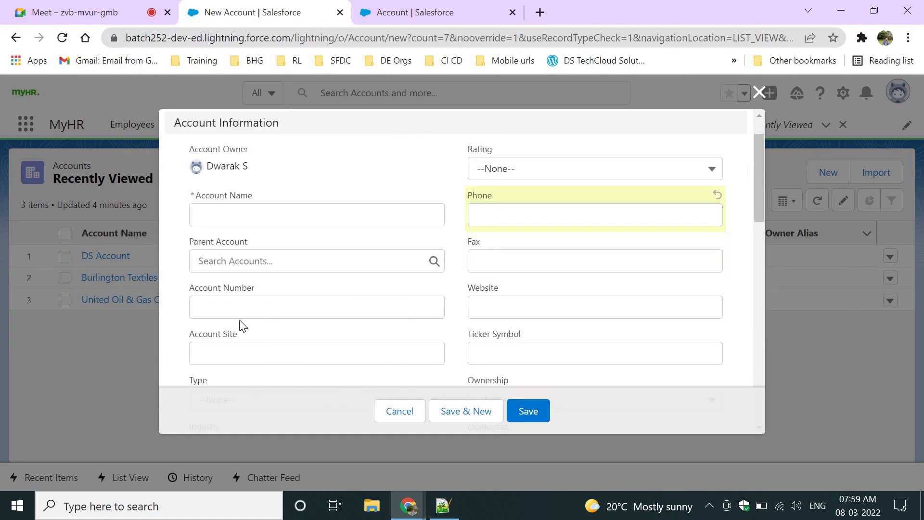
scroll(241, 326, down, 1)
double_click(244, 284)
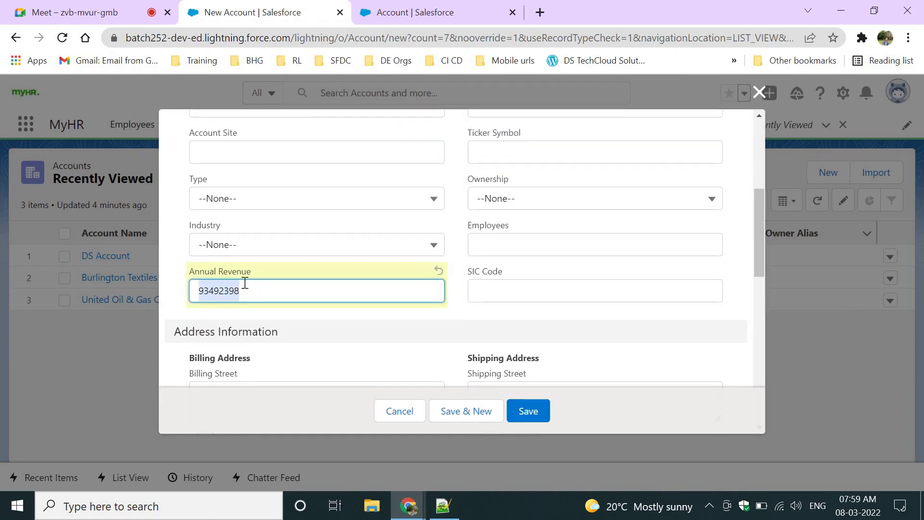
key(BackSpace)
click(302, 314)
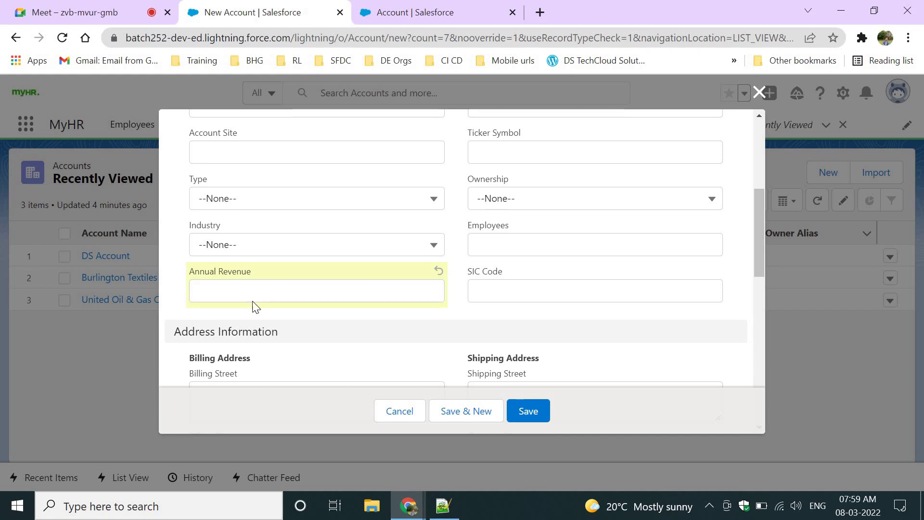
key(alt+Tab)
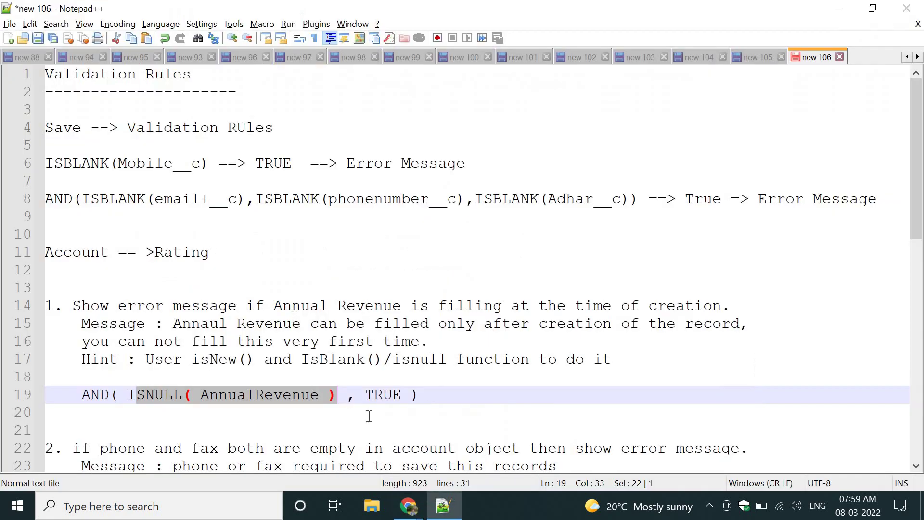
- Replace the first AND condition with TRUE, making the line AND( TRUE , TRUE )
key(BackSpace)
key(BackSpace)
text(TRE)
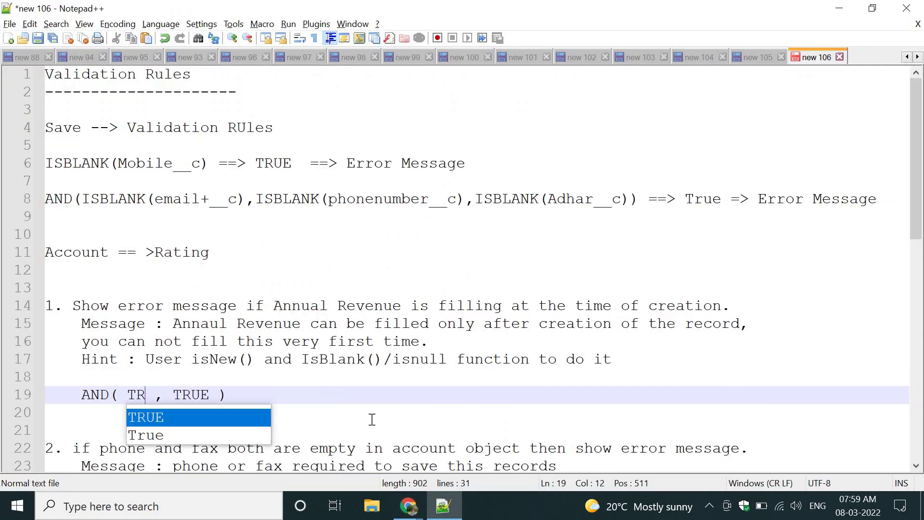
key(BackSpace)
text(E)
key(BackSpace)
text(UE)
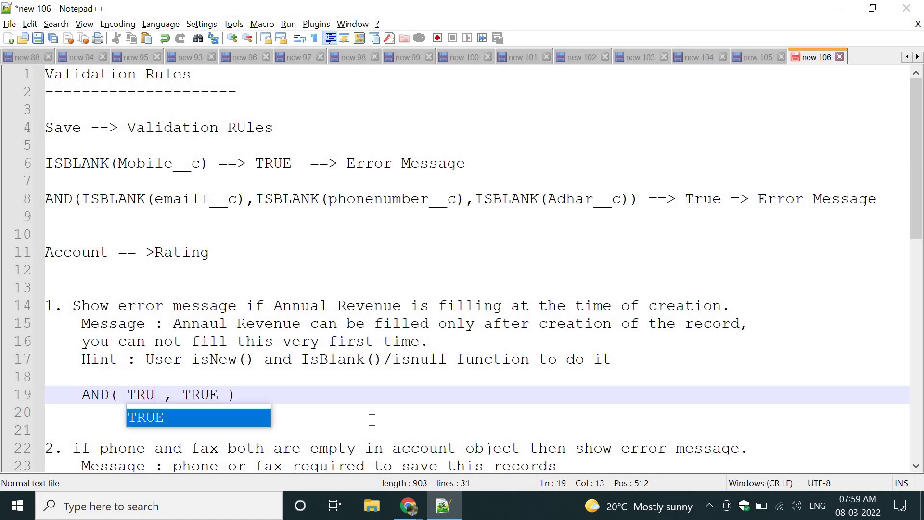
key(alt+Tab)
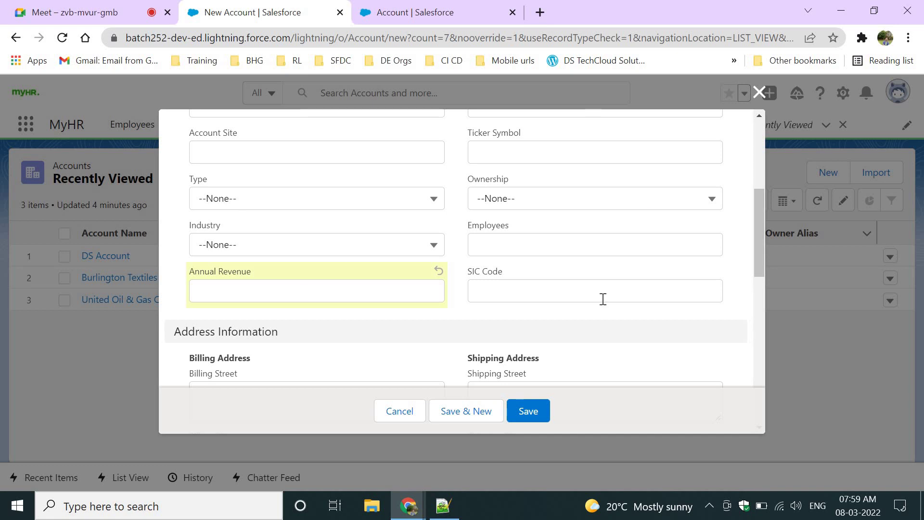
key(alt+Tab)
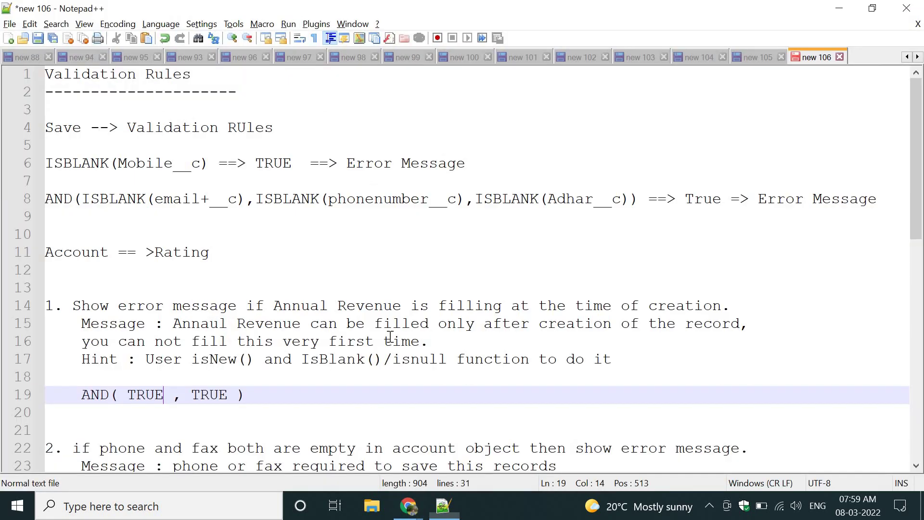
drag(81, 413, 86, 393)
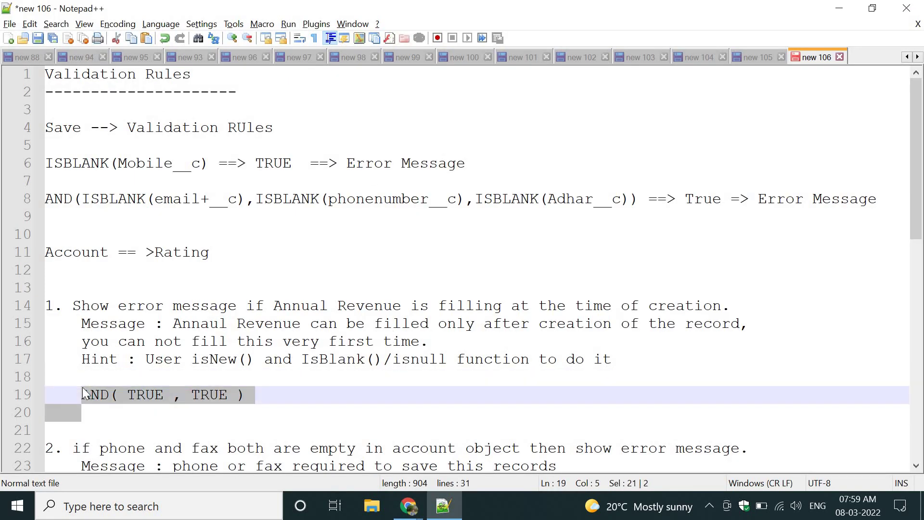
click(274, 427)
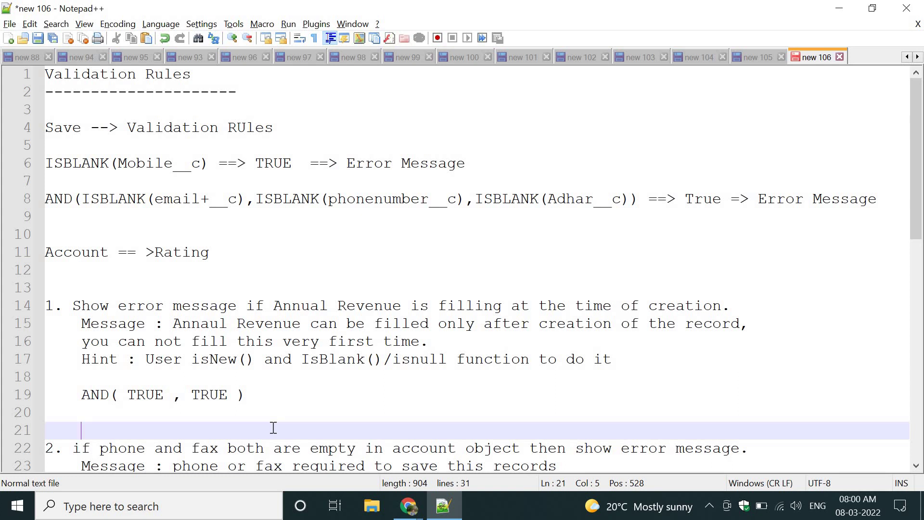
key(alt+Tab)
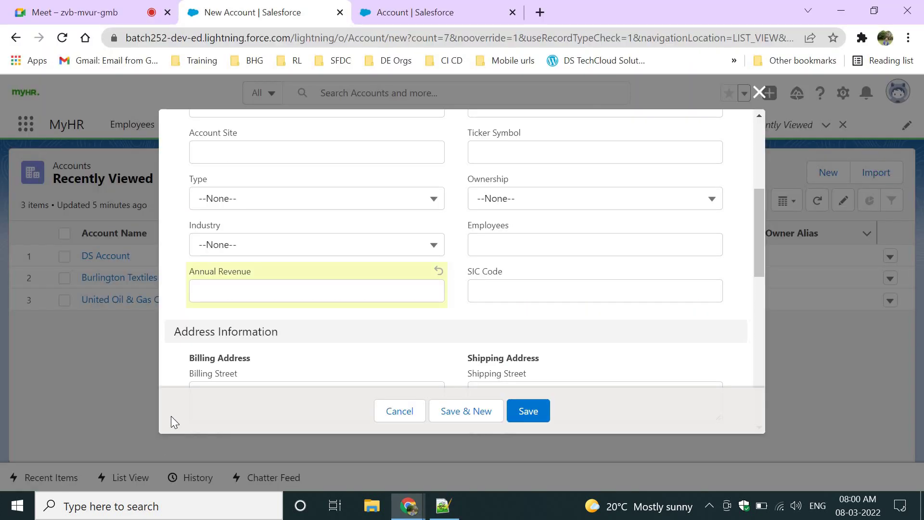
click(219, 295)
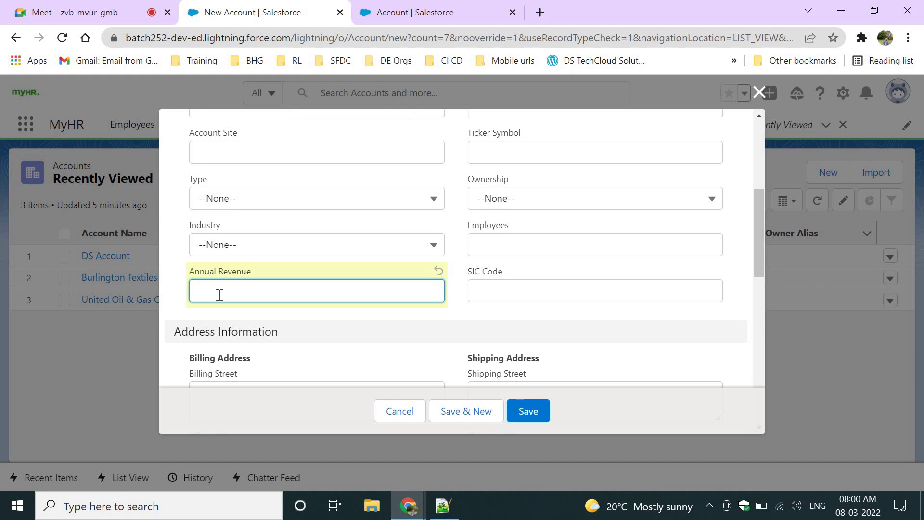
text(293498329849328)
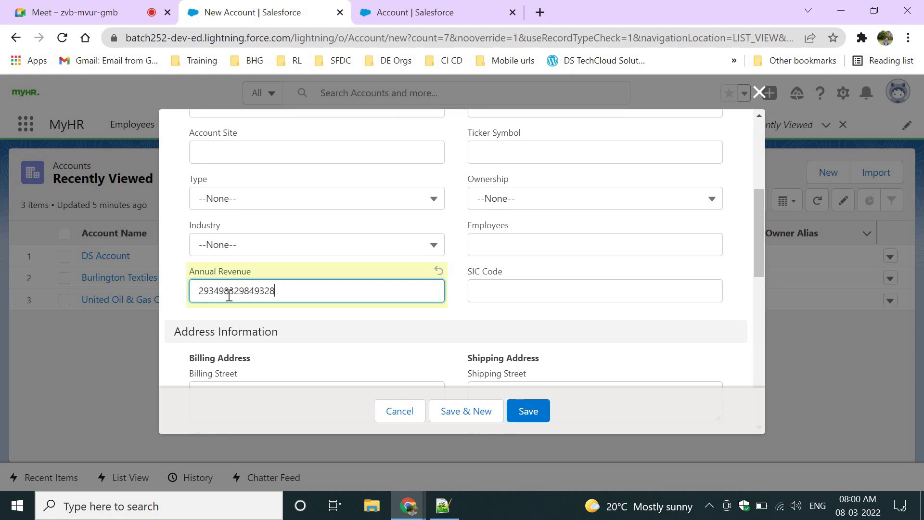
double_click(229, 296)
key(alt+Tab)
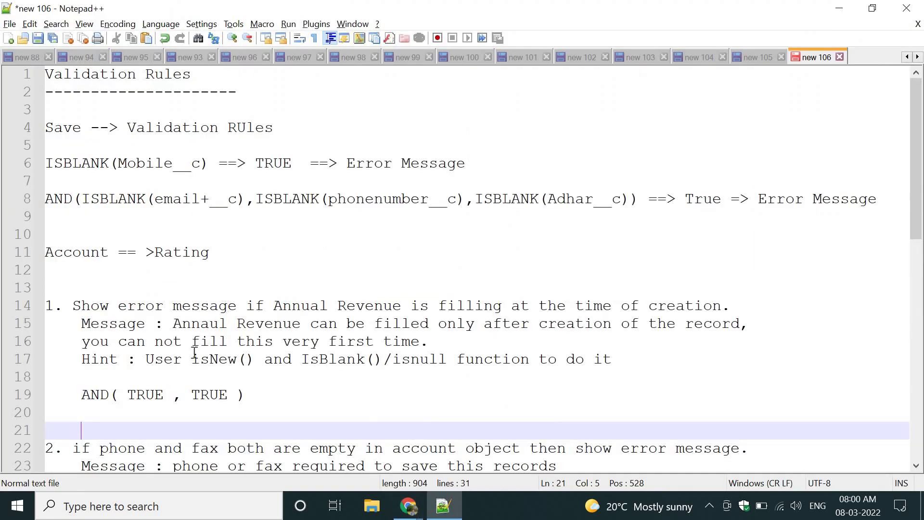
- Swap the first TRUE back to ISNULL( AnnualRevenue ) in the draft formula
click(137, 395)
key(Delete)
key(Delete)
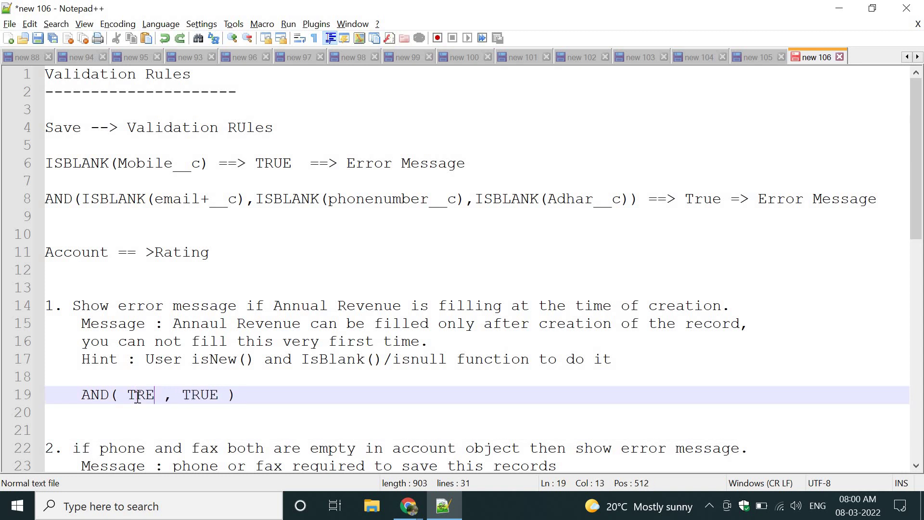
key(BackSpace)
key(BackSpace)
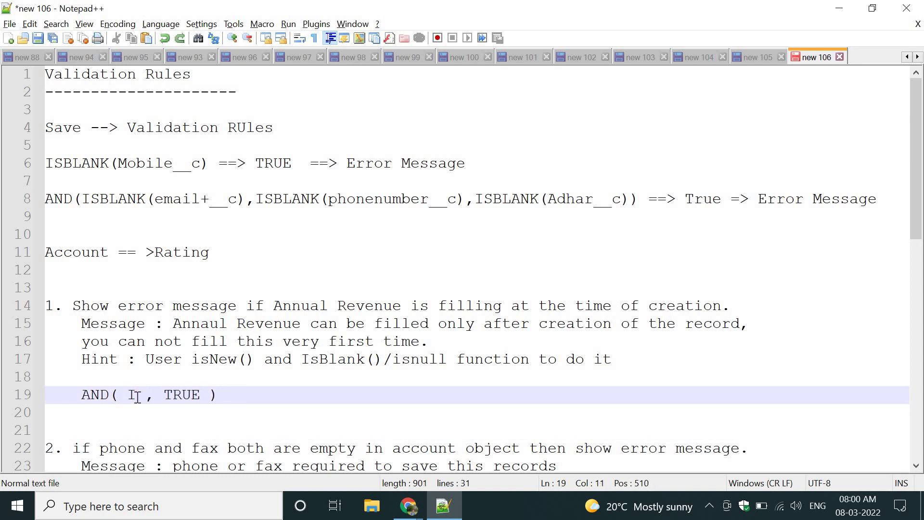
text(ISNULL( AnnualRevenue ))
key(ctrl+Left)
key(ctrl+Left)
key(ctrl+Left)
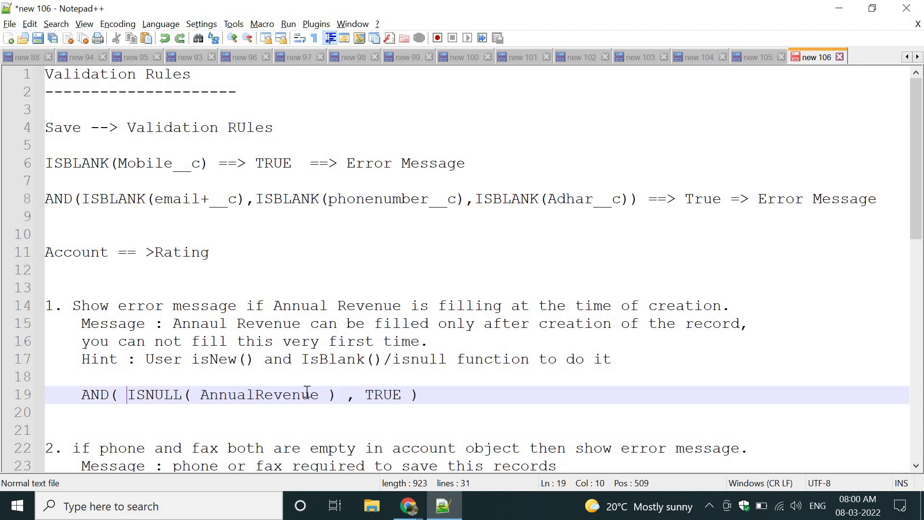
drag(128, 396, 345, 395)
- Wrap ISNULL( AnnualRevenue ) inside NOT( ) on line 19
click(159, 412)
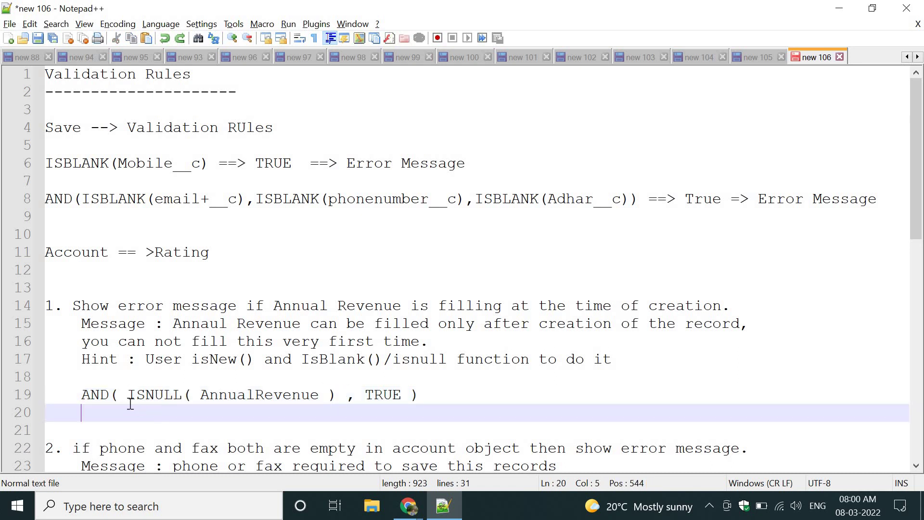
click(129, 402)
text(NOT ()
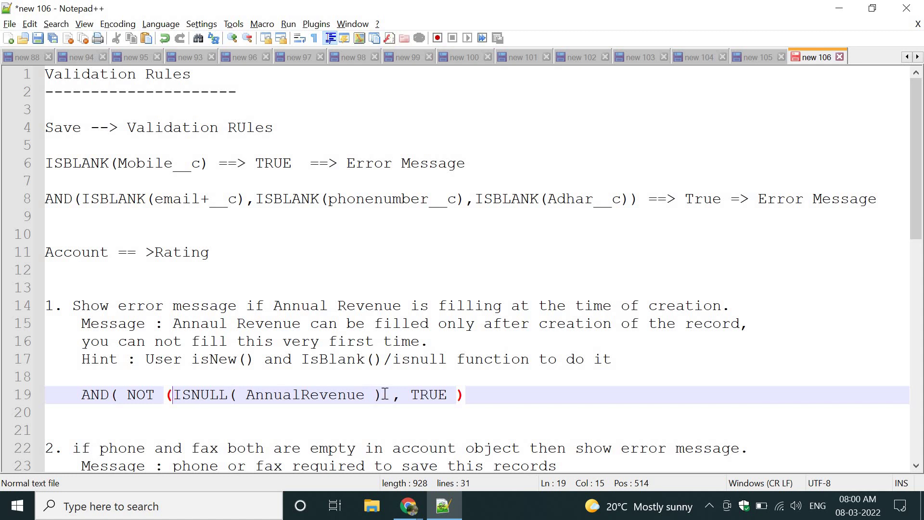
drag(383, 394, 176, 402)
key(ctrl+c)
key(Delete)
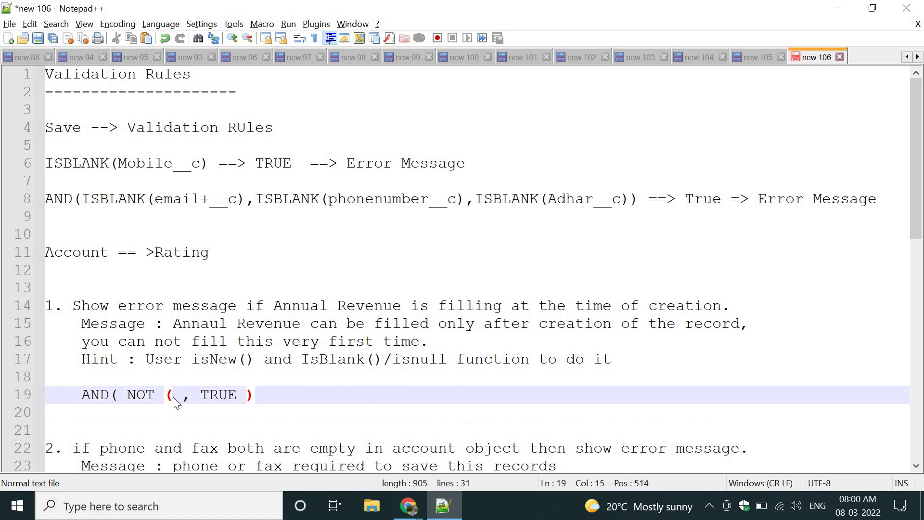
text())
key(Left)
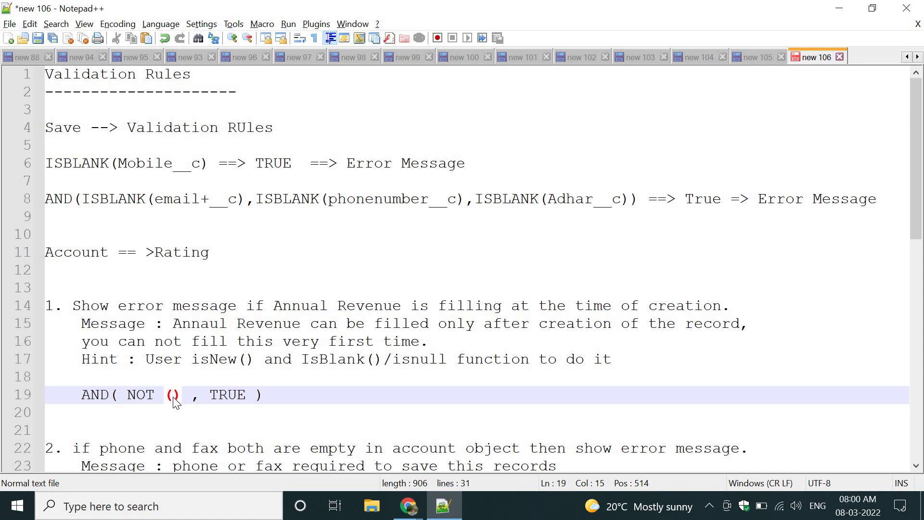
key(Left)
key(BackSpace)
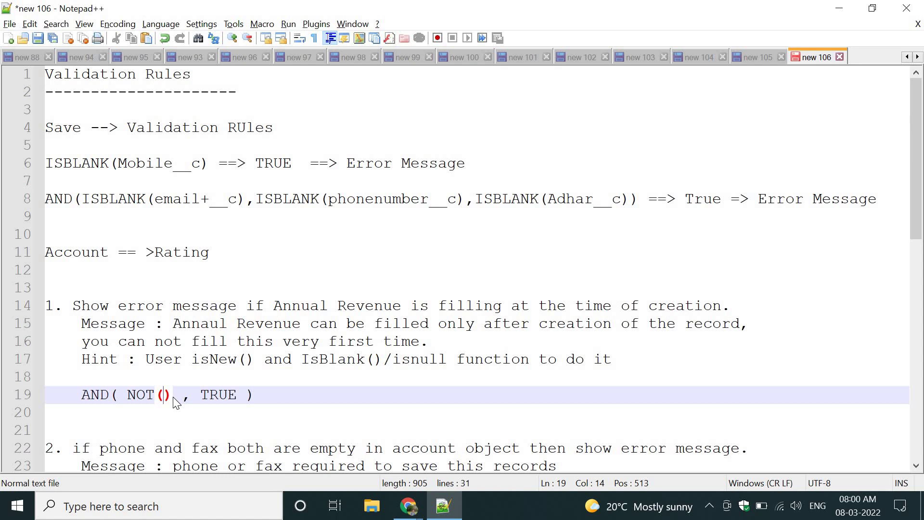
key(ctrl+v)
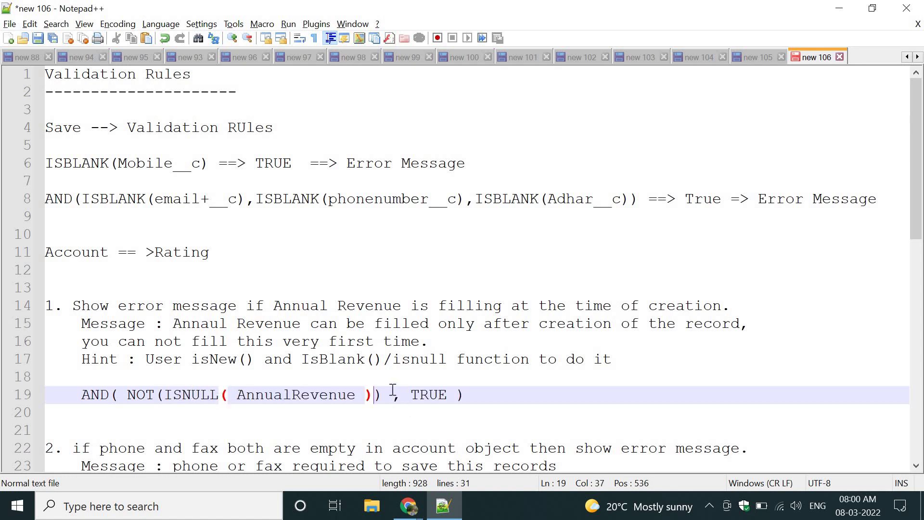
drag(392, 394, 129, 397)
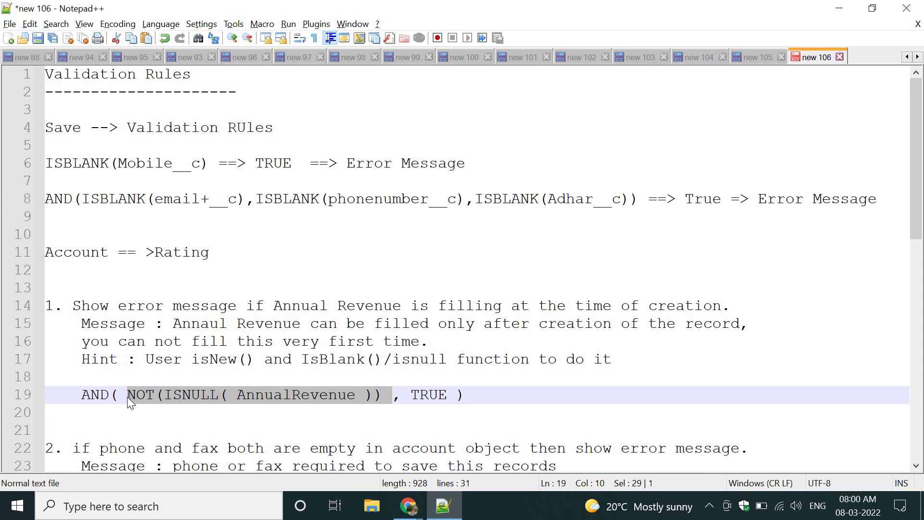
key(alt+Tab)
click(235, 292)
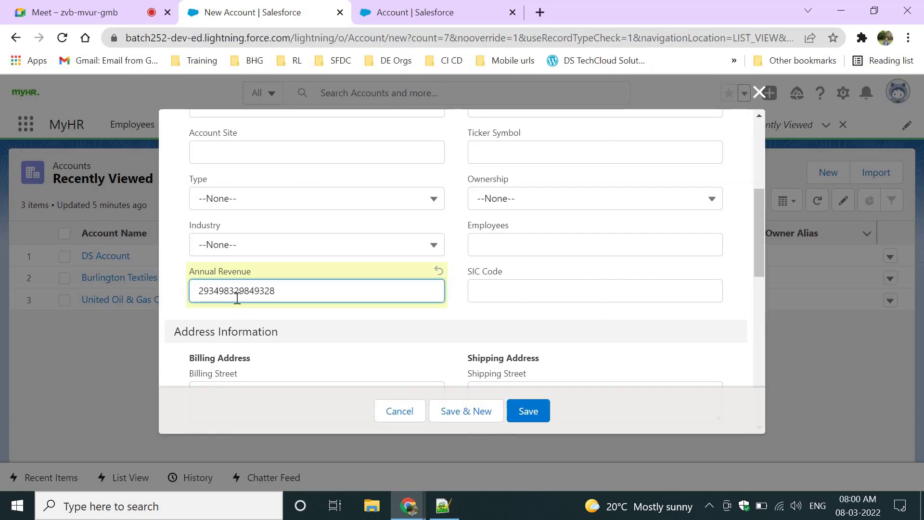
double_click(235, 294)
key(BackSpace)
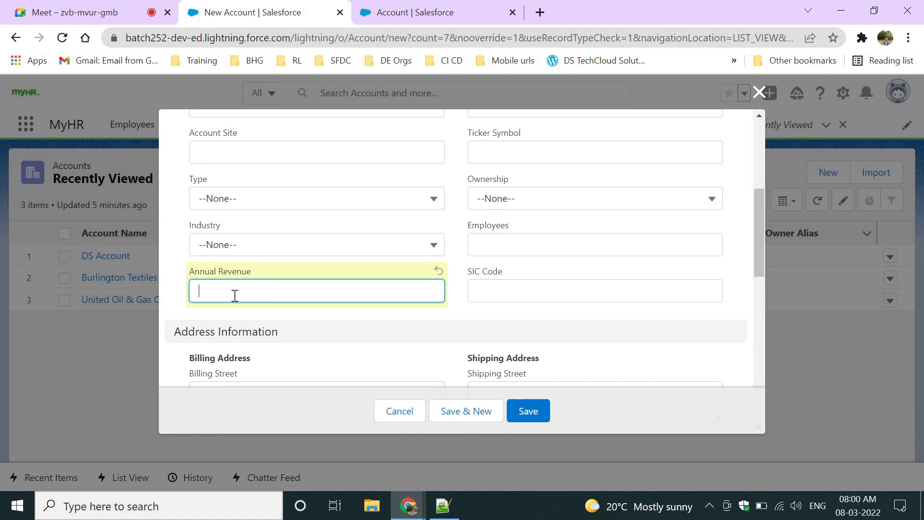
text(983249823498)
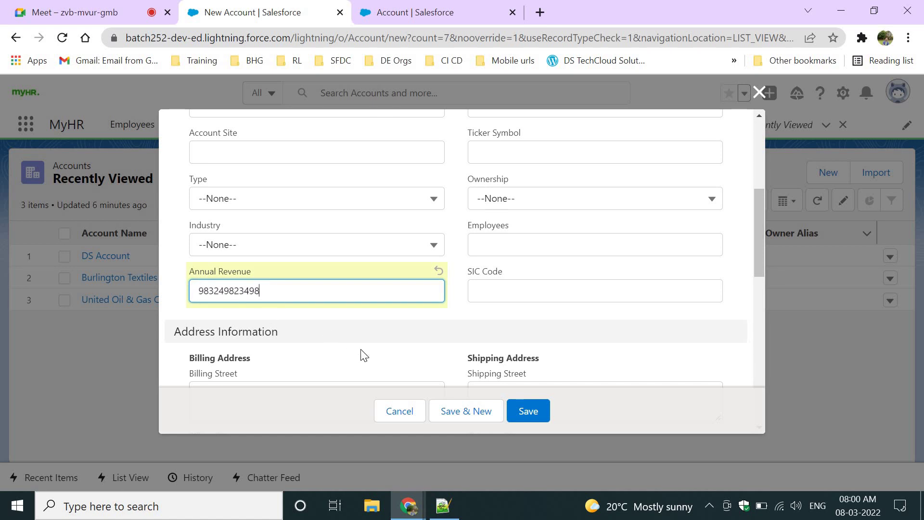
click(383, 370)
key(alt+Tab)
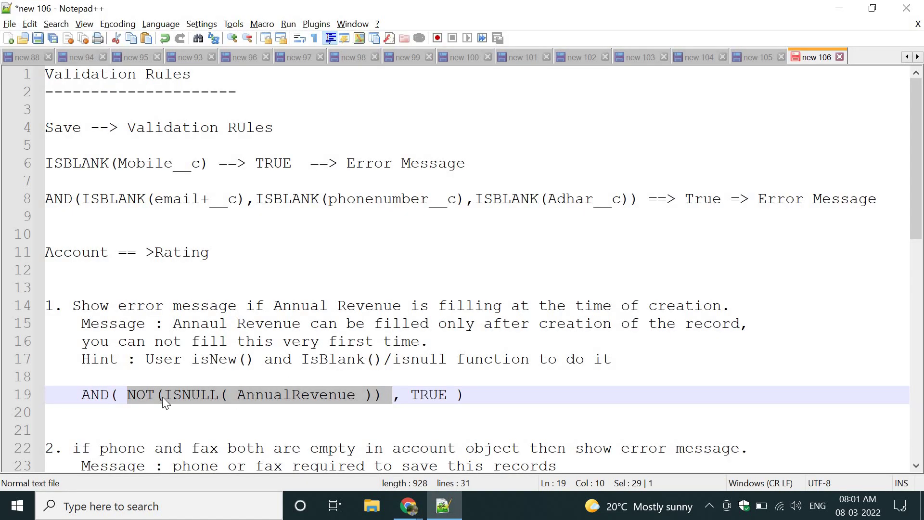
- Replace the second TRUE on line 19 with isNew, then return to the Salesforce rule editor
click(137, 394)
drag(128, 394, 85, 373)
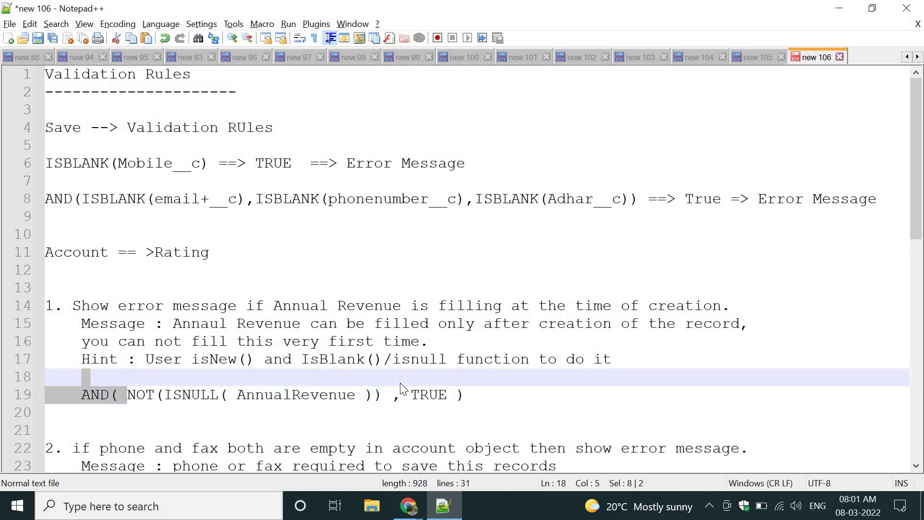
click(411, 394)
double_click(428, 393)
text(isNU)
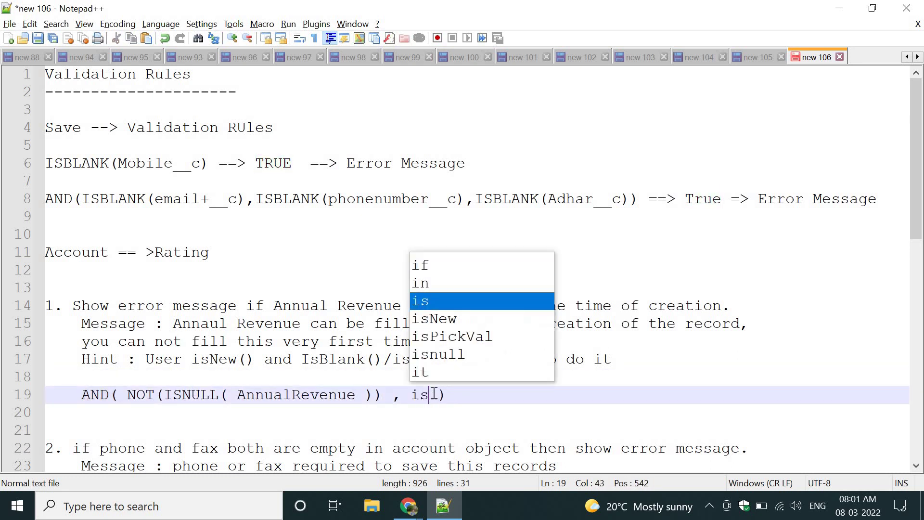
text(EW)
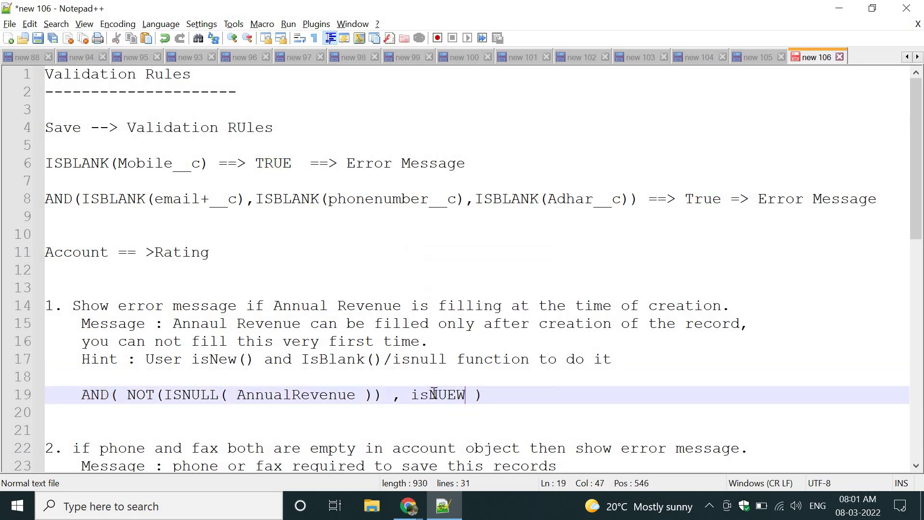
key(BackSpace)
key(BackSpace)
key(BackSpace)
key(BackSpace)
text(EW)
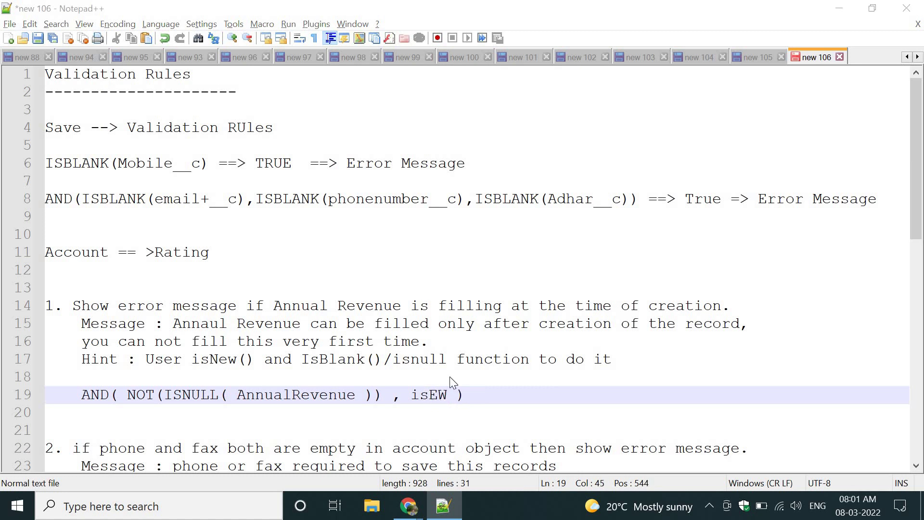
key(alt+Tab)
click(426, 5)
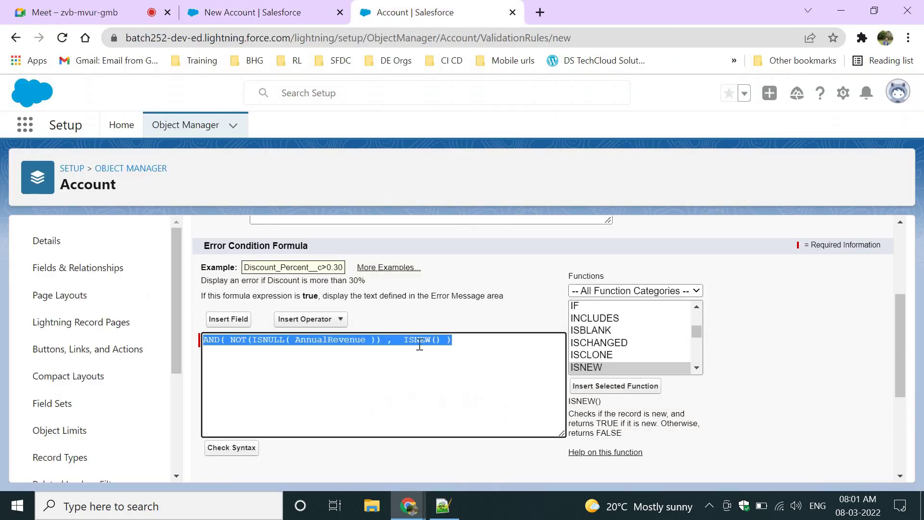
- Copy ISNEW() from the formula over the misspelled isEW on Notepad++ line 19
drag(403, 339, 446, 340)
key(ctrl+c)
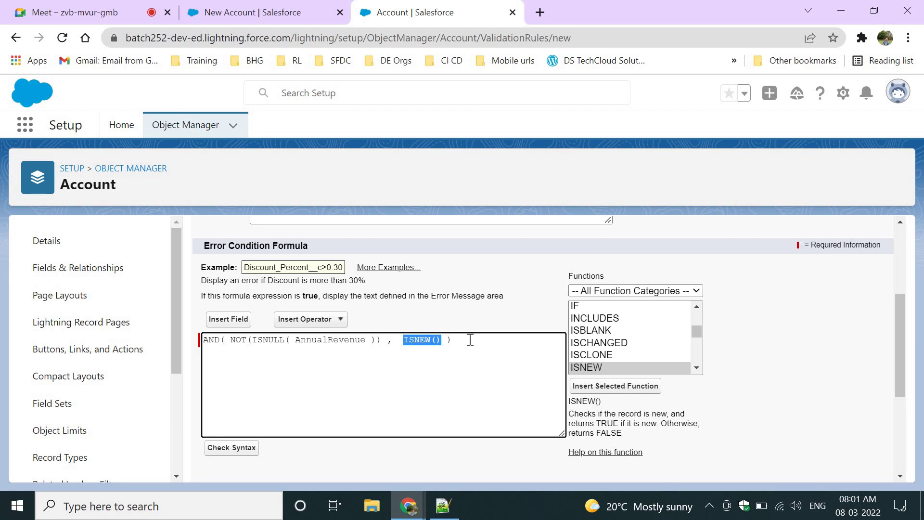
key(alt+Tab)
double_click(427, 394)
key(ctrl+v)
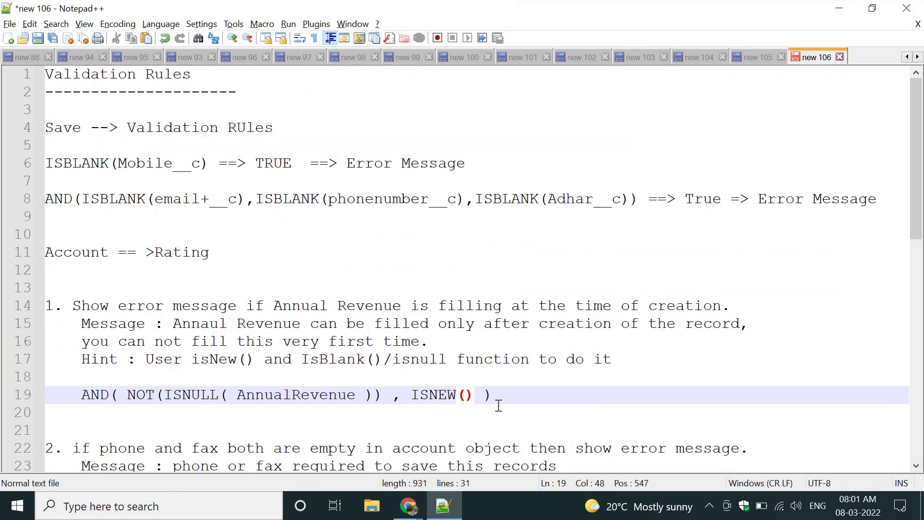
key(alt+Tab)
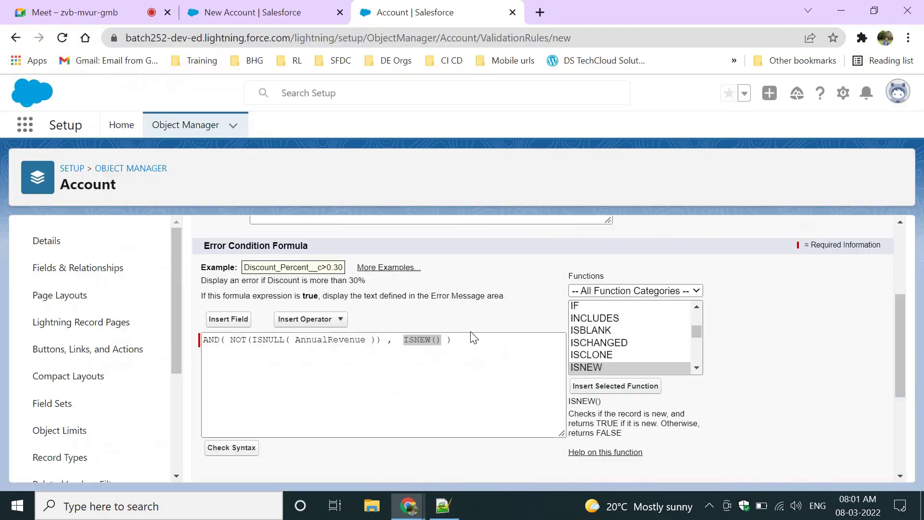
- Save the Validate_Annual_Revenue_Field rule, which is refused with an Invalid Data error
double_click(416, 339)
drag(229, 342, 383, 340)
scroll(471, 294, up, 3)
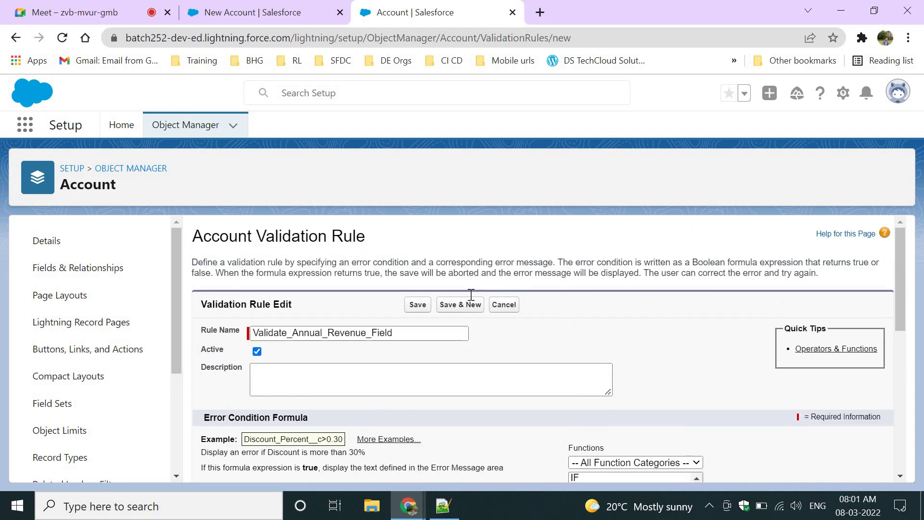
click(417, 308)
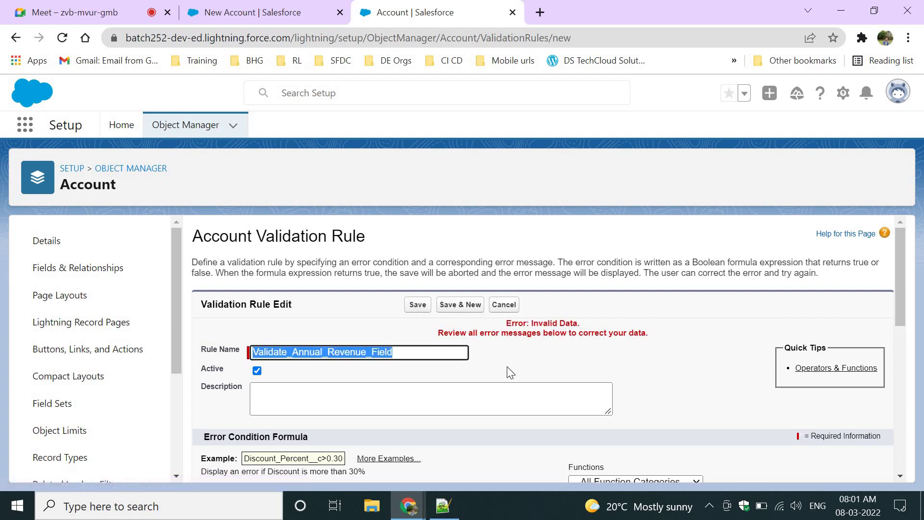
scroll(507, 366, down, 6)
- Enter the error message 'you can not enter Annual revenue at the time of creating new record'
click(318, 412)
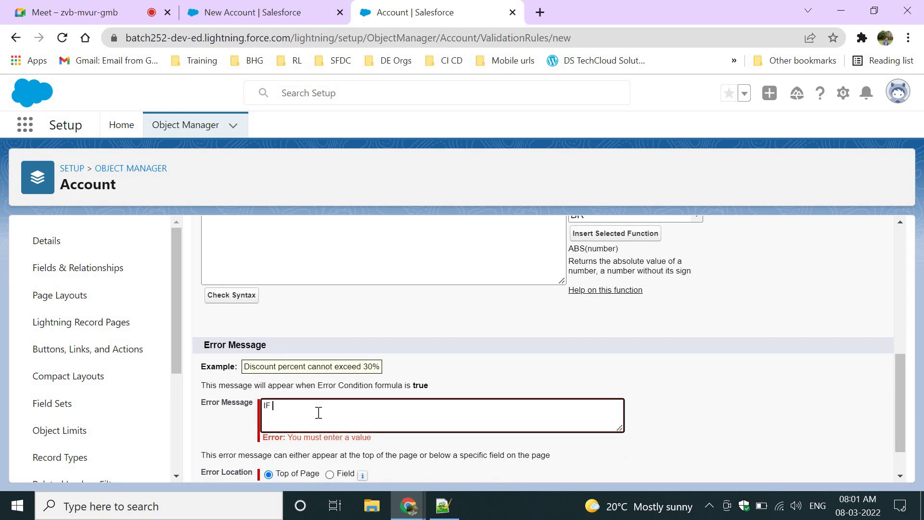
text(you can not enter Annual revu)
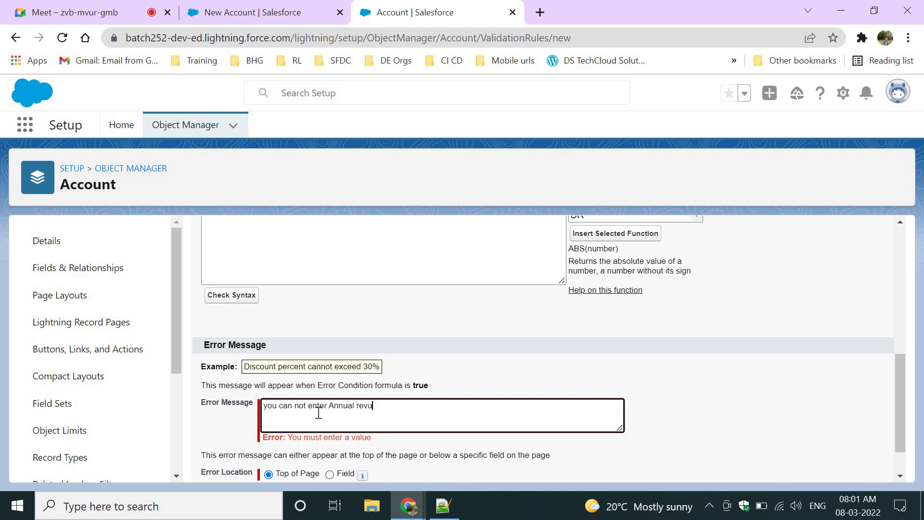
key(BackSpace)
text(enue at the time of creating new record)
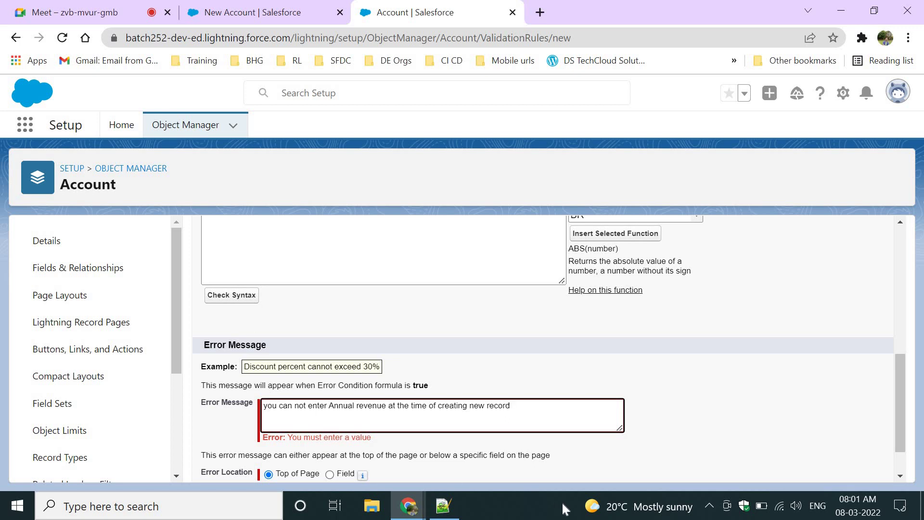
scroll(500, 418, down, 2)
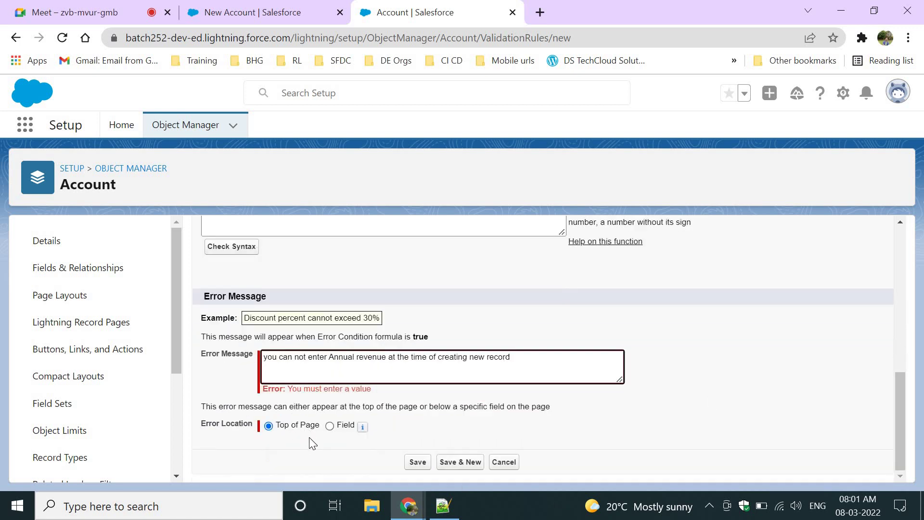
- Show the error on the Annual Revenue field and save the rule
click(330, 425)
click(384, 429)
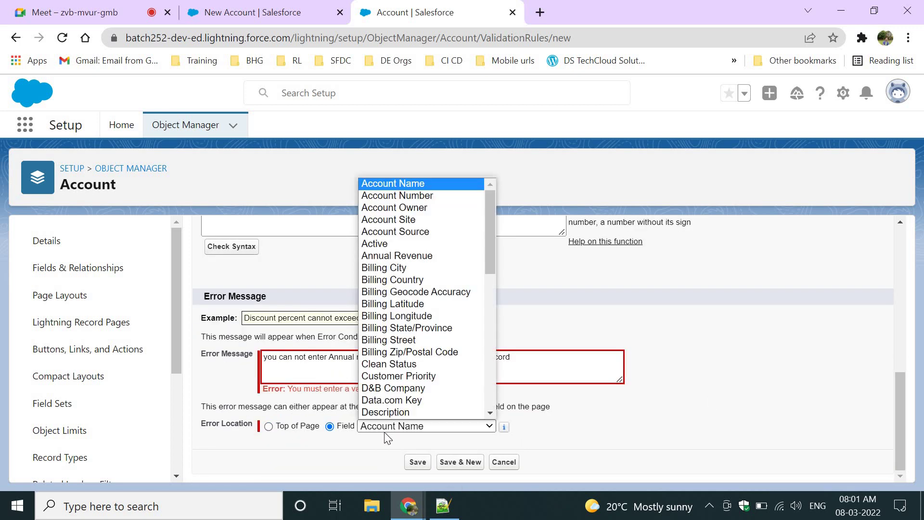
text(an)
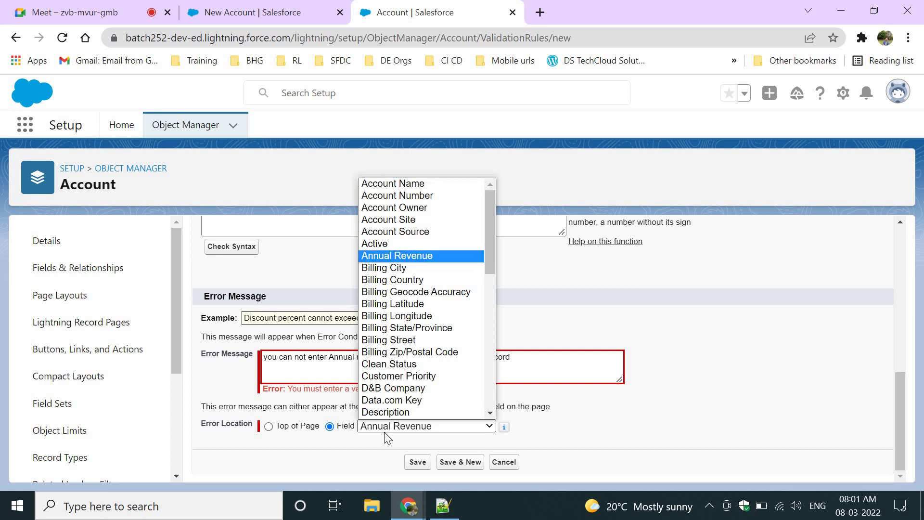
key(Return)
click(415, 461)
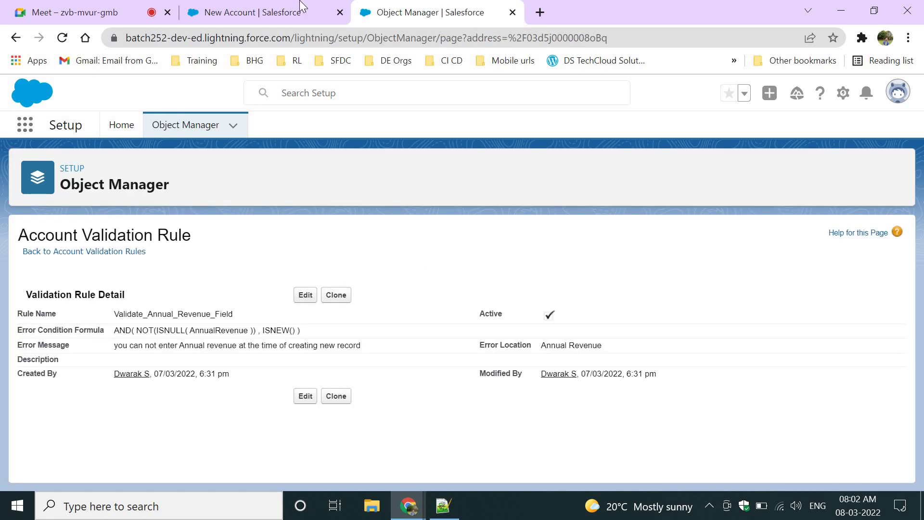
- Name the new account 'DS Test' and try saving it with Annual Revenue filled in
key(ctrl+shift+Tab)
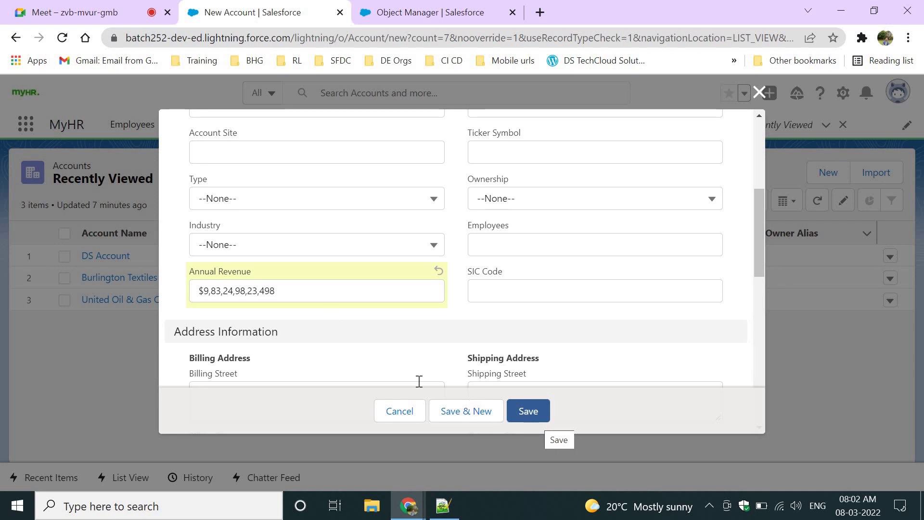
drag(314, 285, 176, 296)
scroll(324, 252, up, 5)
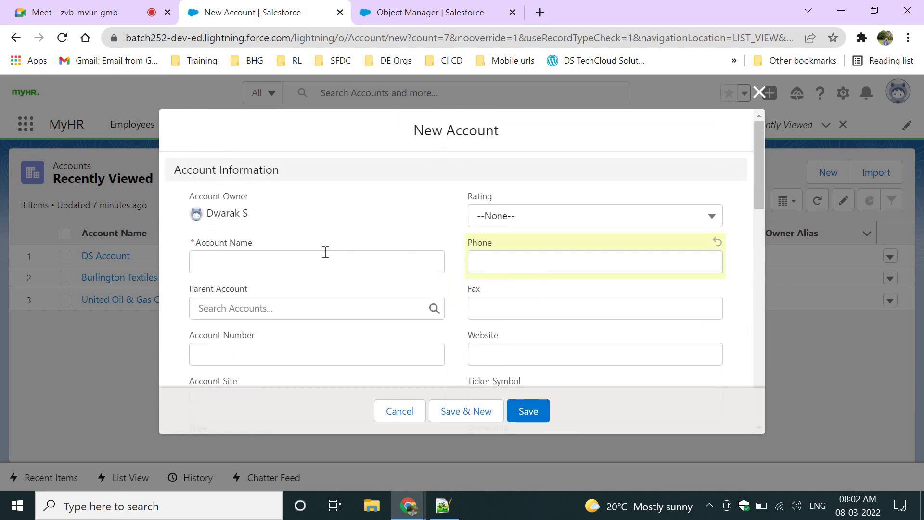
click(268, 263)
text(DS Test Accout 2)
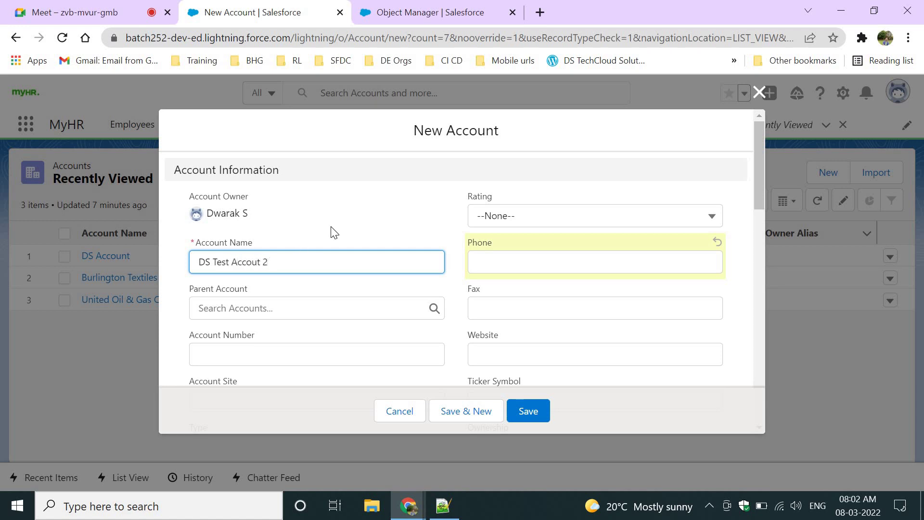
click(528, 411)
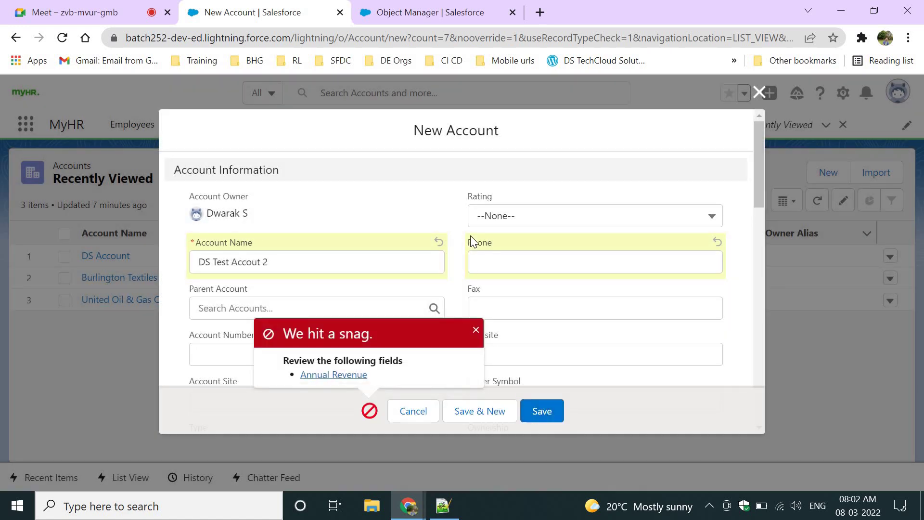
- After the rule's error, clear Annual Revenue and save the new account
scroll(470, 236, down, 8)
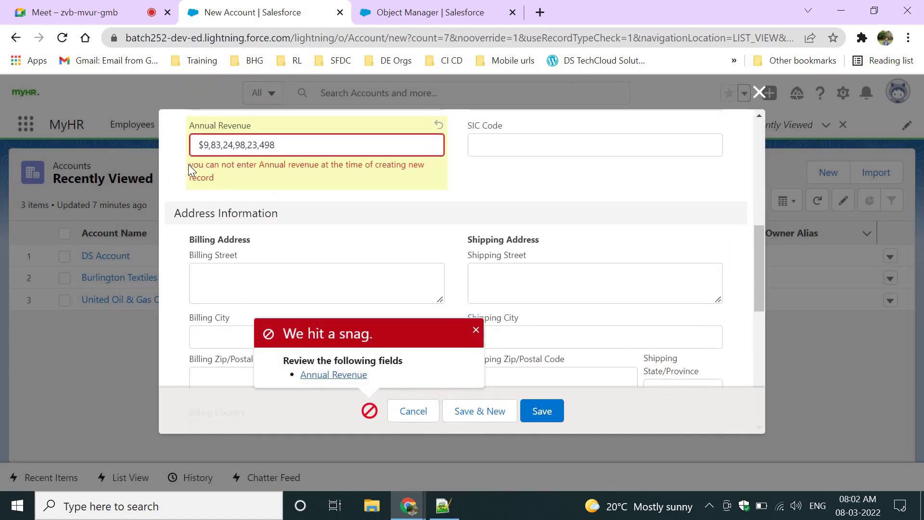
drag(189, 164, 351, 178)
click(352, 179)
click(289, 145)
key(ctrl+a)
key(BackSpace)
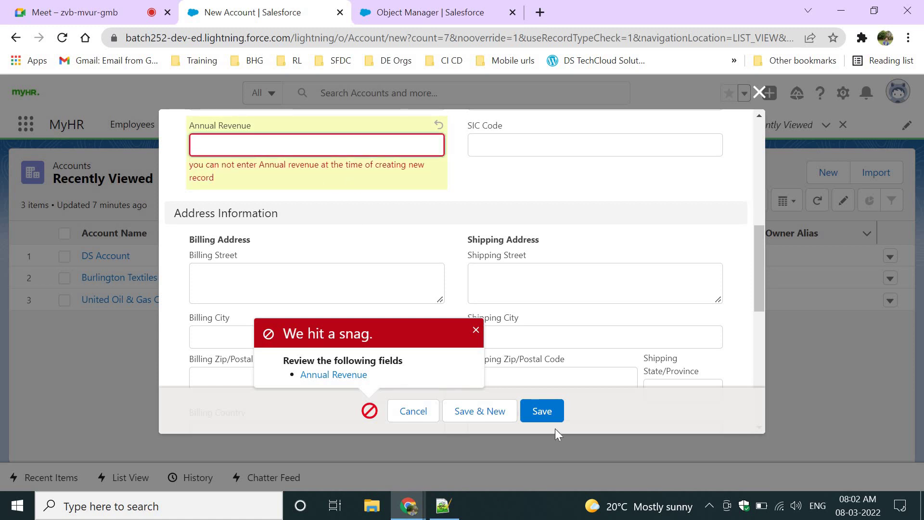
click(537, 416)
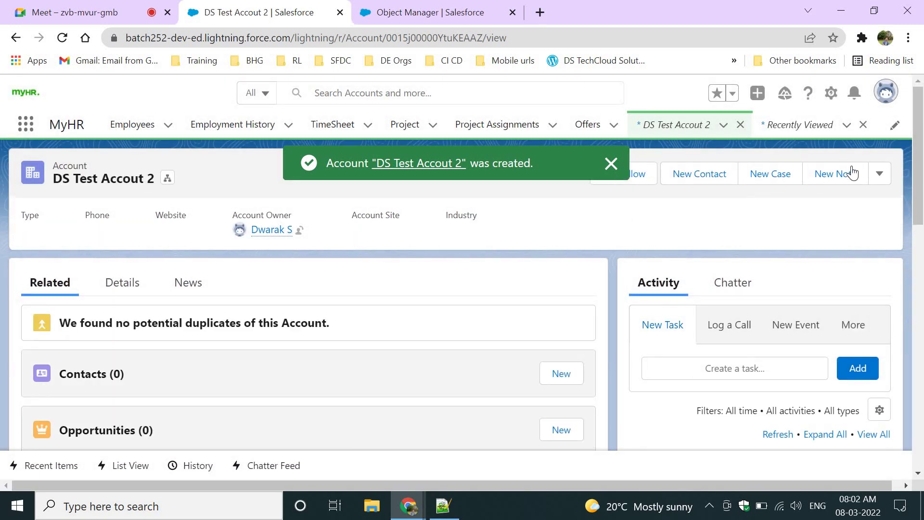
- Dismiss the Submit for Approval dialog and open DS Test Accout 2 for editing
click(884, 173)
click(796, 275)
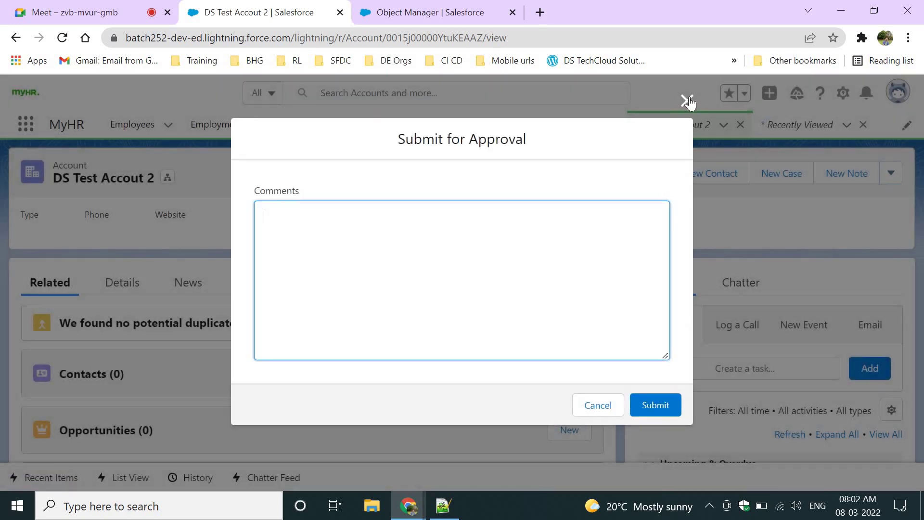
click(684, 103)
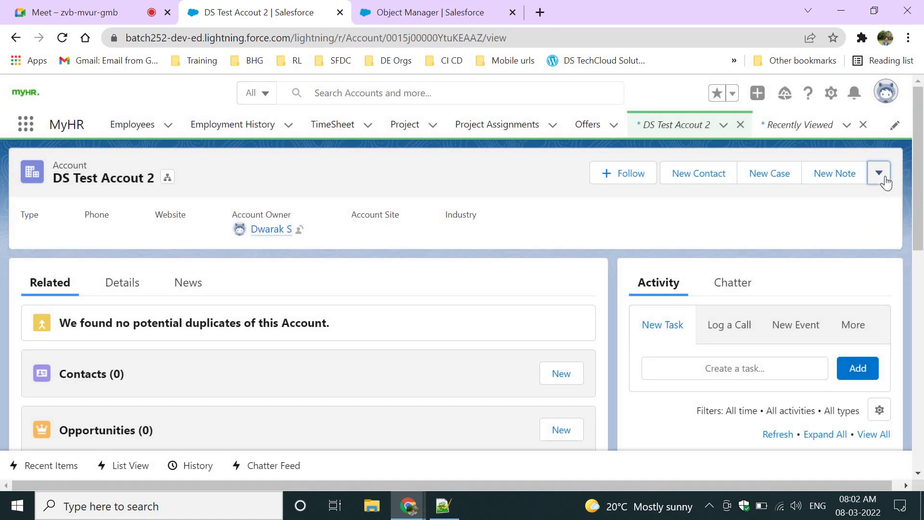
click(879, 173)
click(828, 306)
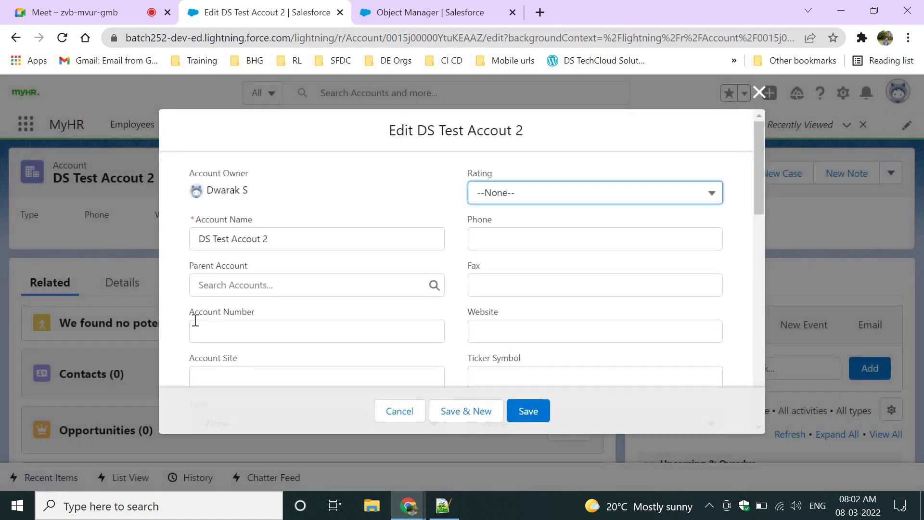
scroll(202, 313, down, 5)
click(240, 236)
text(38787329842)
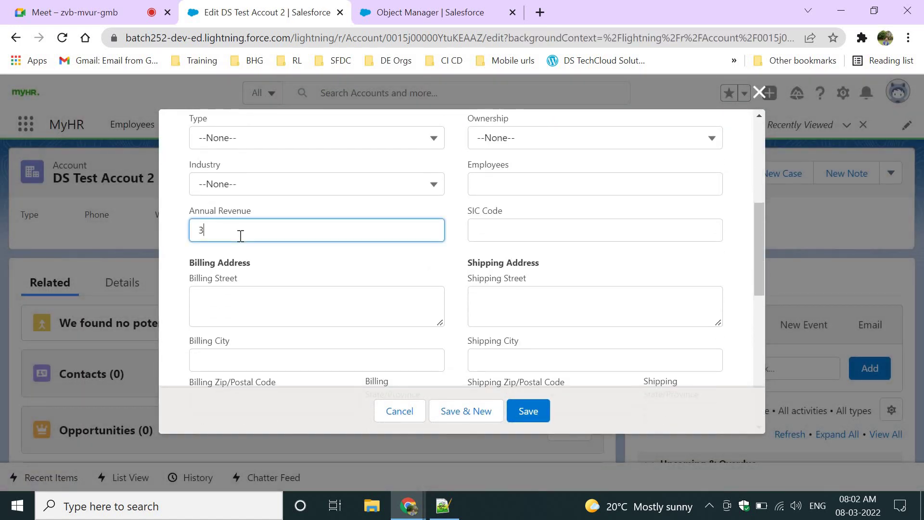
click(528, 411)
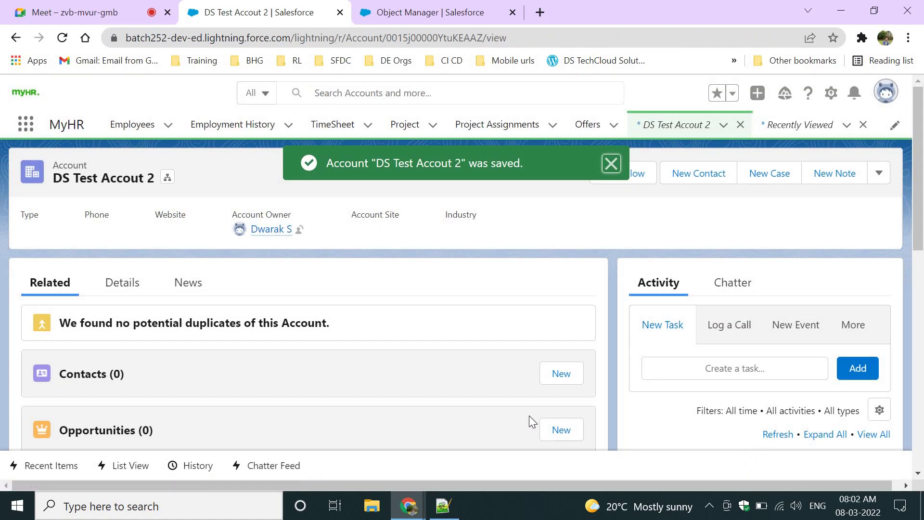
click(497, 8)
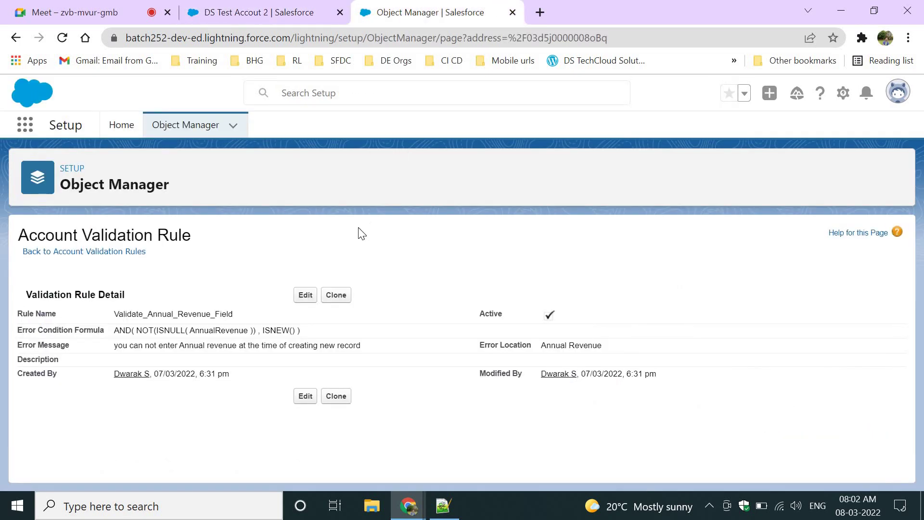
- Open the rule editor and read the BLANKVALUE and BR function descriptions
click(308, 295)
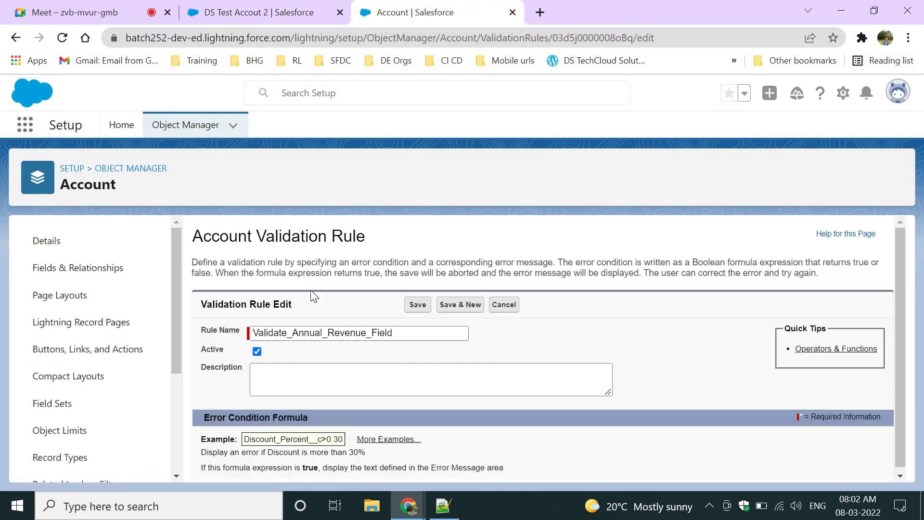
click(554, 333)
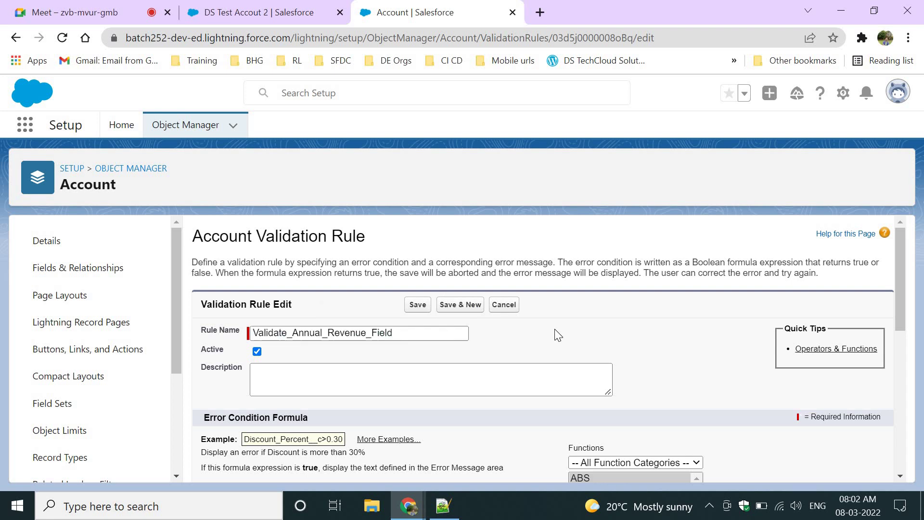
scroll(557, 333, down, 2)
scroll(558, 334, down, 2)
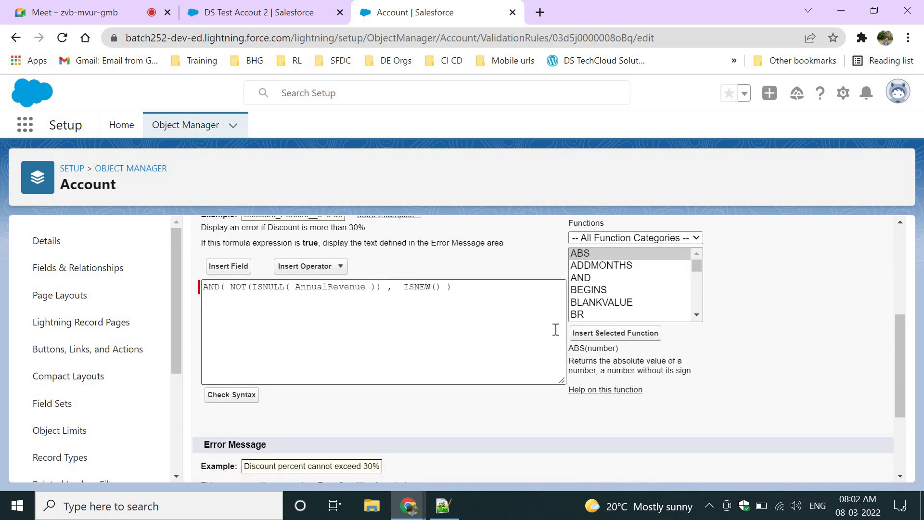
click(638, 302)
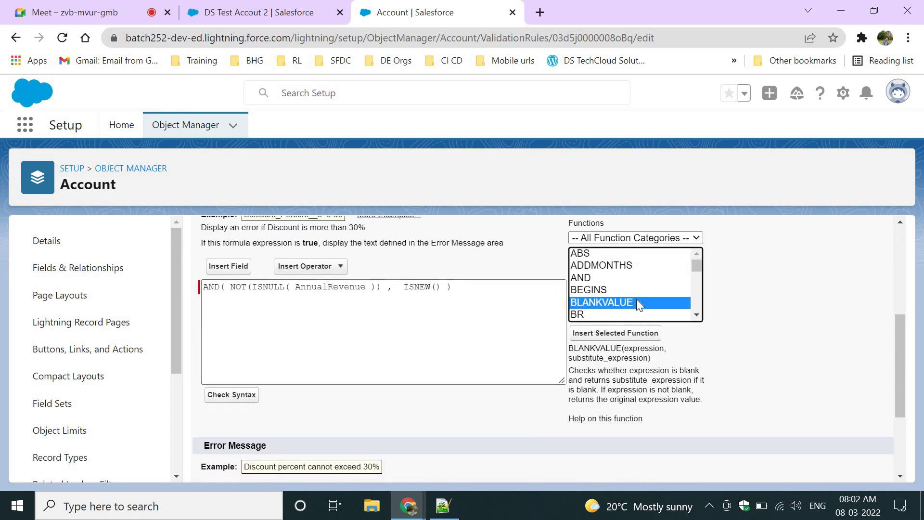
click(605, 312)
- Read the CASE and DAY function descriptions
scroll(604, 305, down, 2)
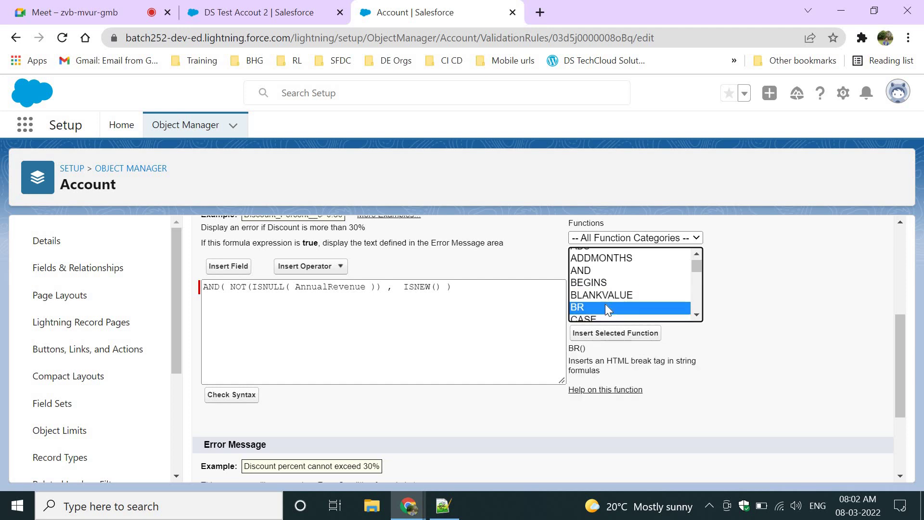
click(587, 268)
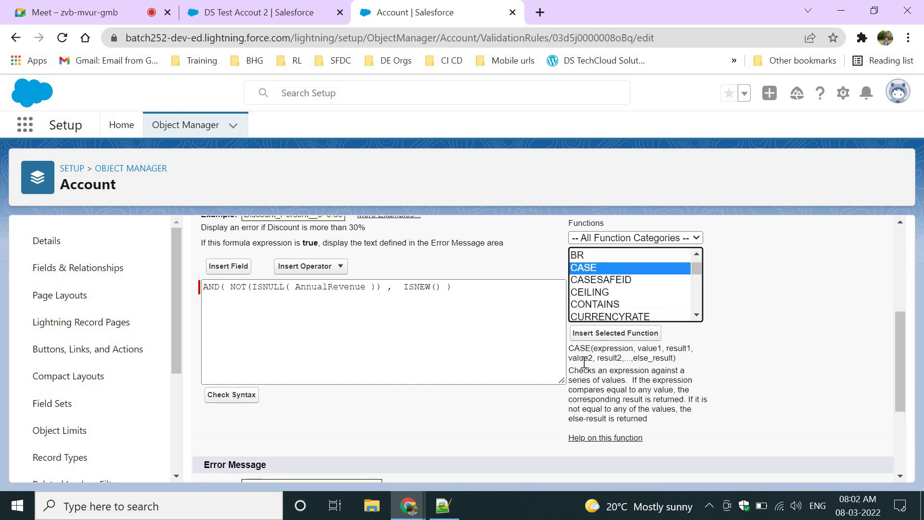
drag(569, 346, 665, 426)
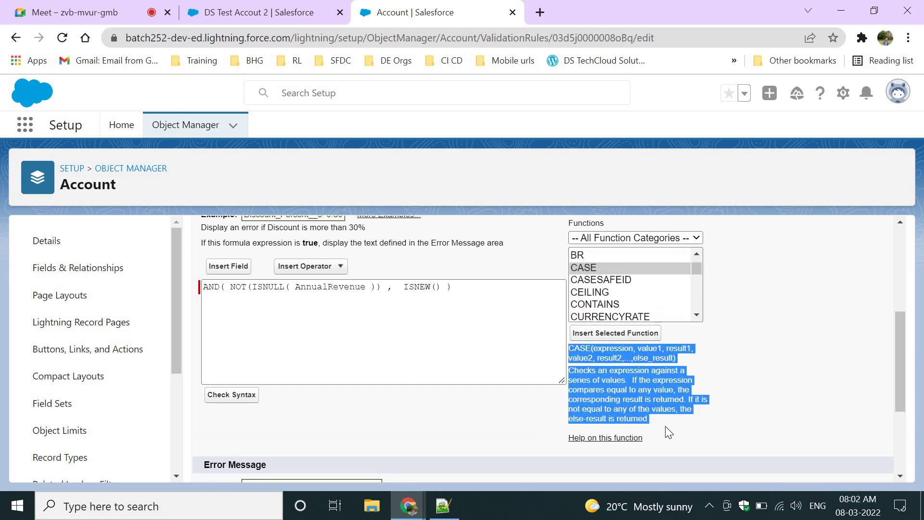
scroll(617, 308, down, 2)
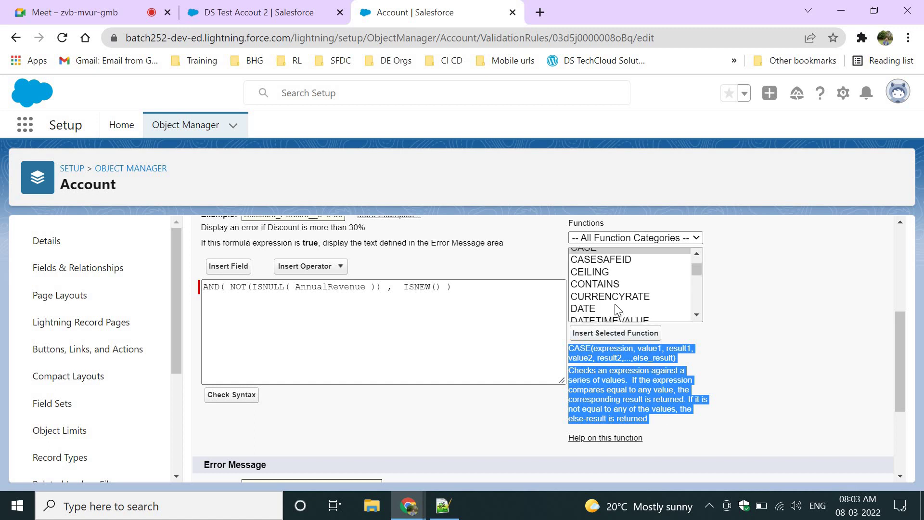
click(595, 294)
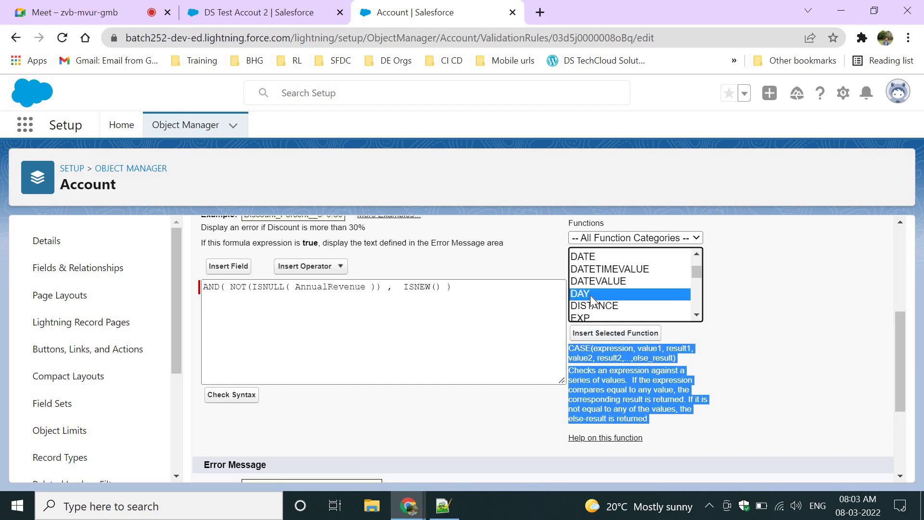
triple_click(601, 369)
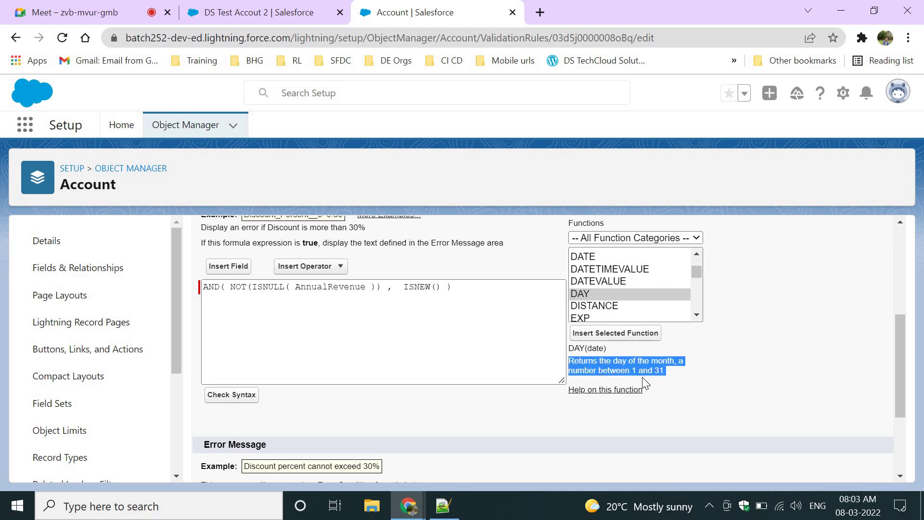
- Look up the ISBLANK and ISCHANGED function descriptions
click(298, 10)
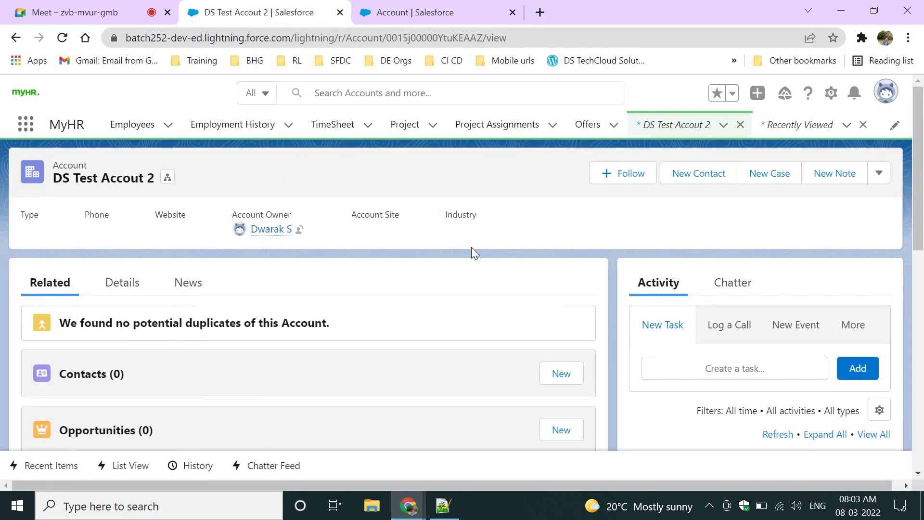
click(428, 11)
click(605, 298)
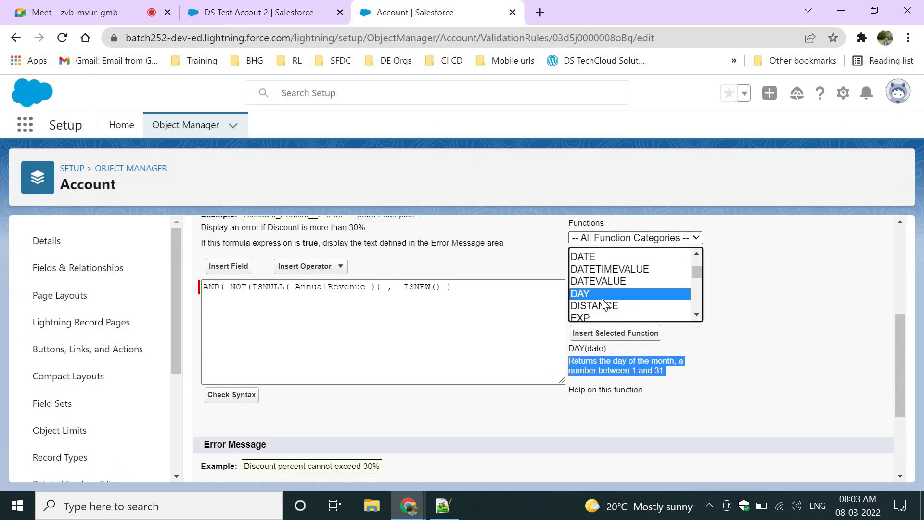
scroll(608, 308, down, 2)
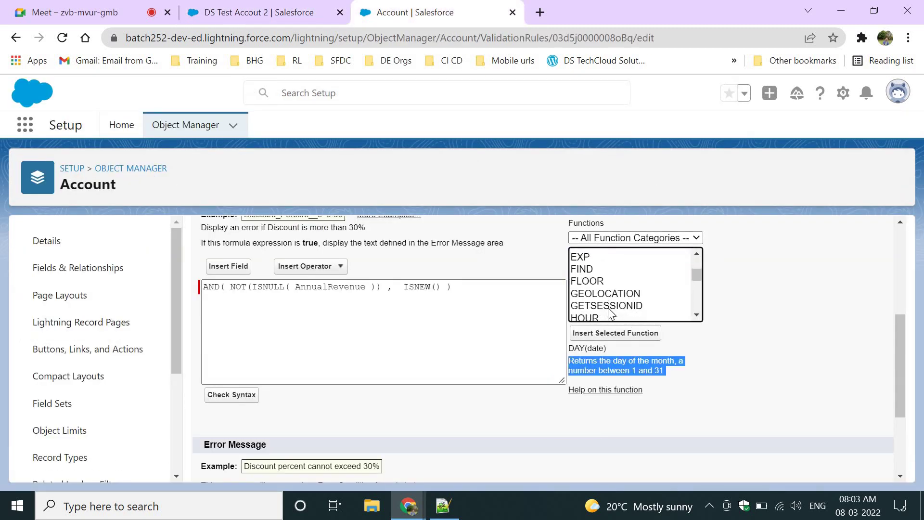
scroll(608, 307, down, 1)
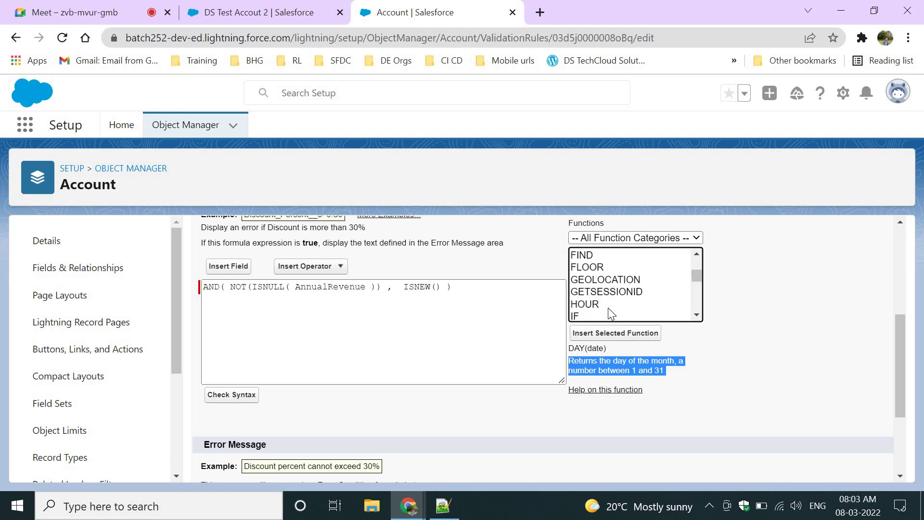
scroll(608, 307, down, 2)
scroll(608, 310, down, 1)
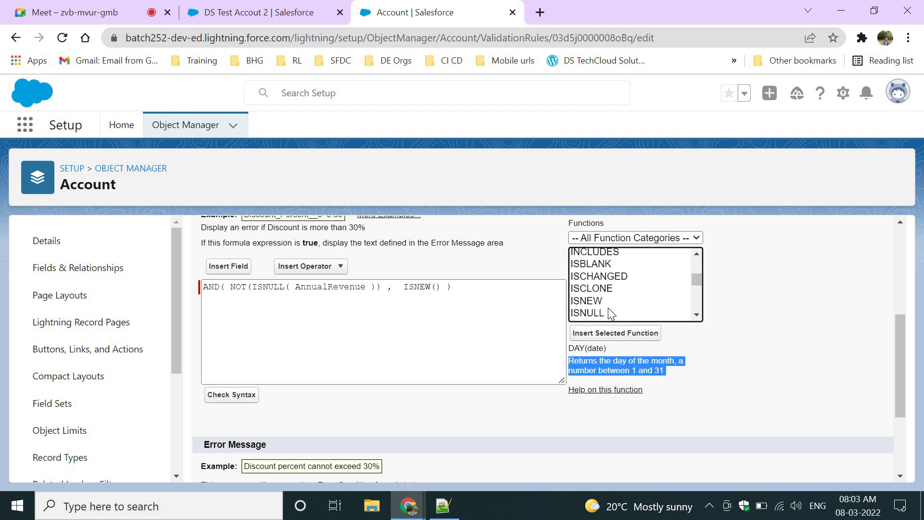
click(594, 267)
click(600, 276)
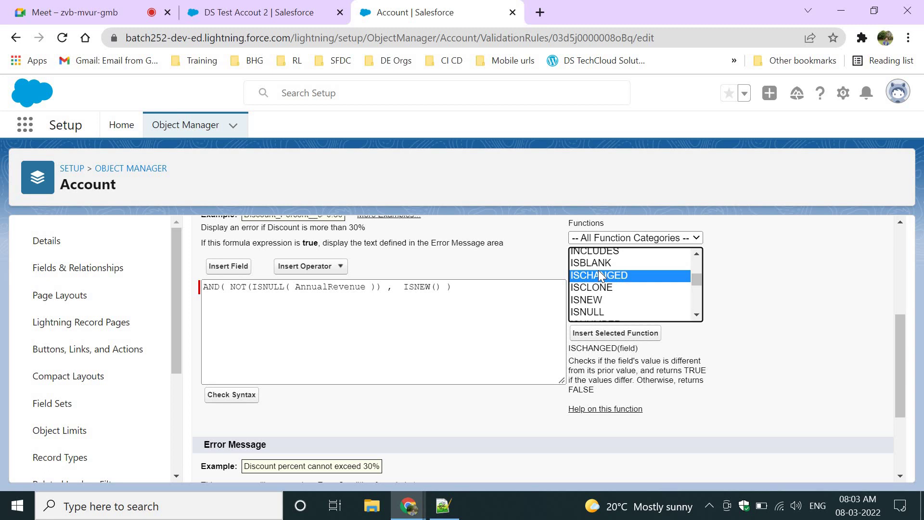
- Go back to the Account Validation Rules list
click(267, 9)
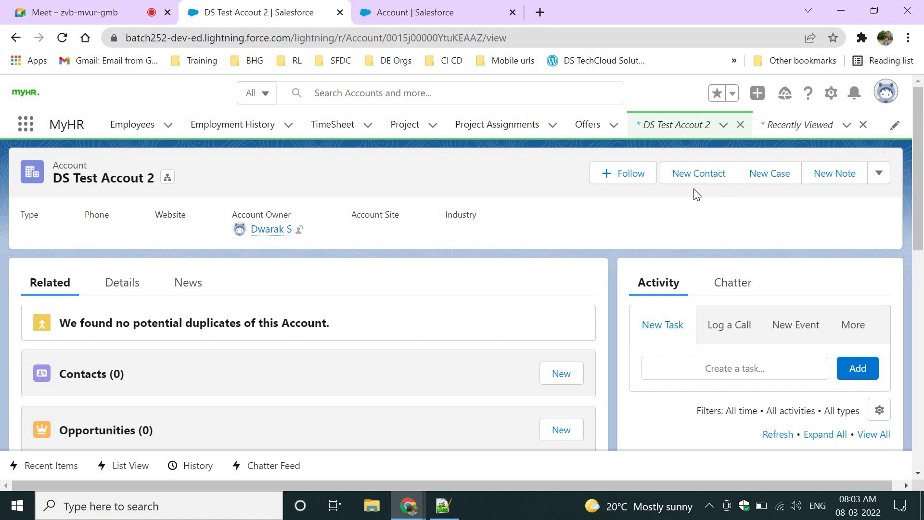
click(465, 9)
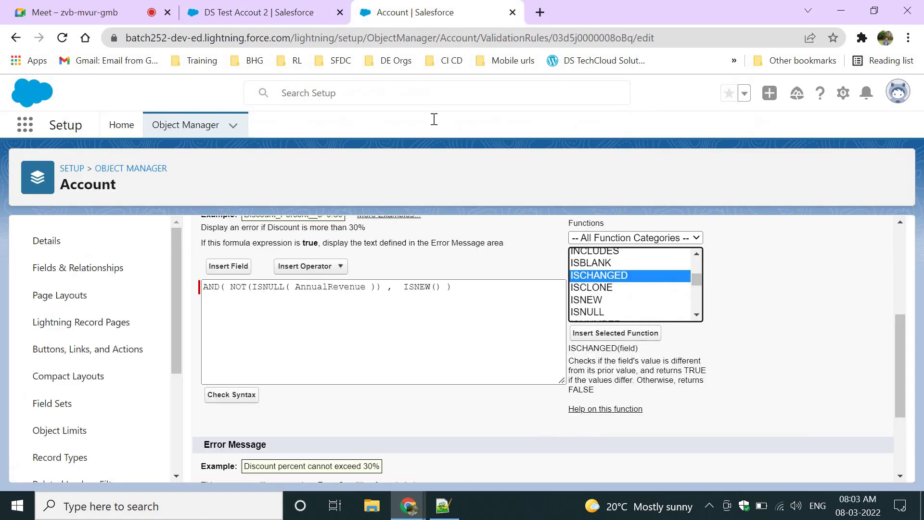
scroll(124, 293, down, 3)
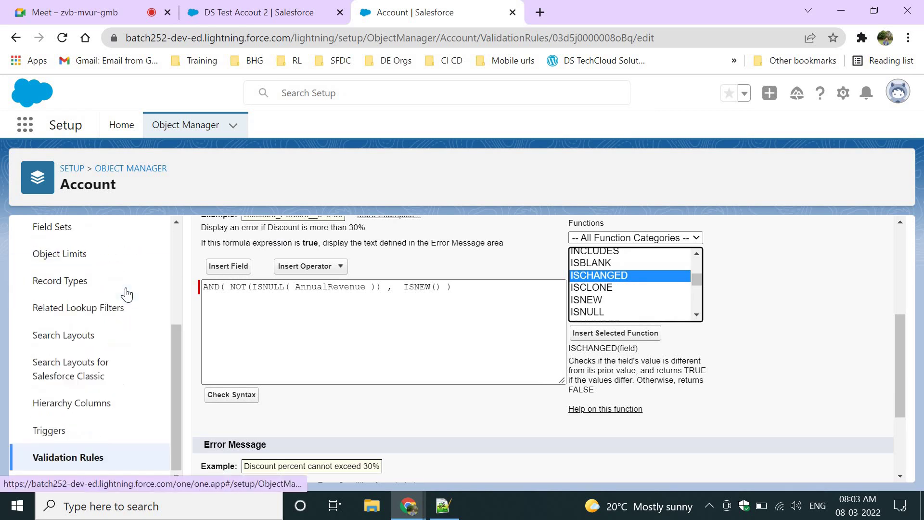
click(385, 349)
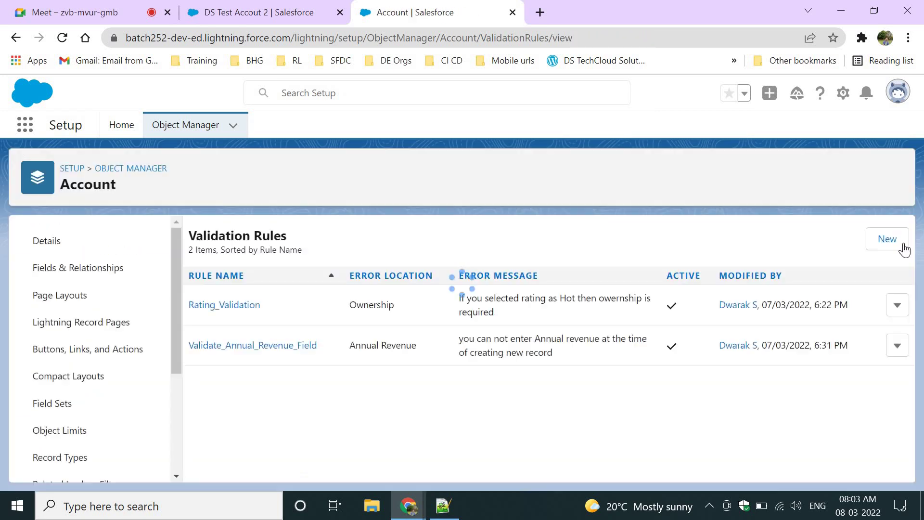
- Start a new Account validation rule named Validation_rule_on_Annual_change
click(888, 239)
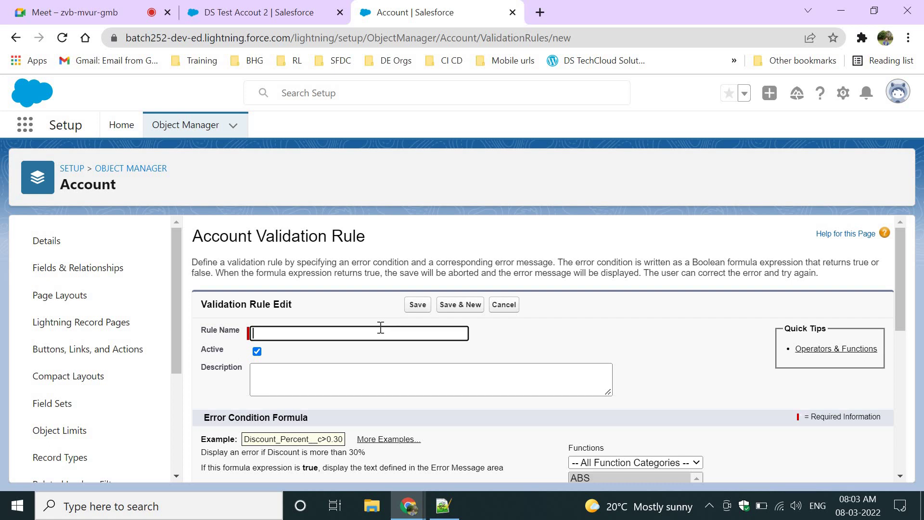
text(dation rule on An)
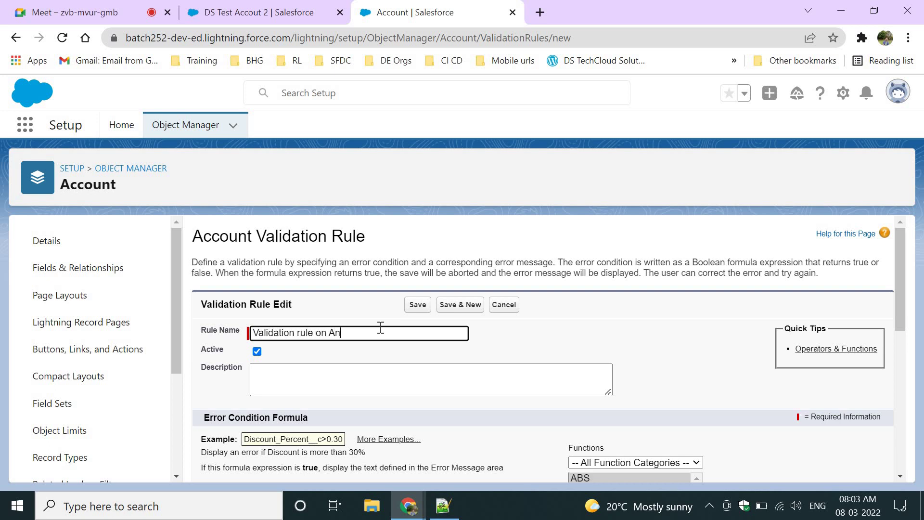
text(nual change)
click(452, 359)
scroll(490, 408, down, 1)
scroll(490, 408, down, 2)
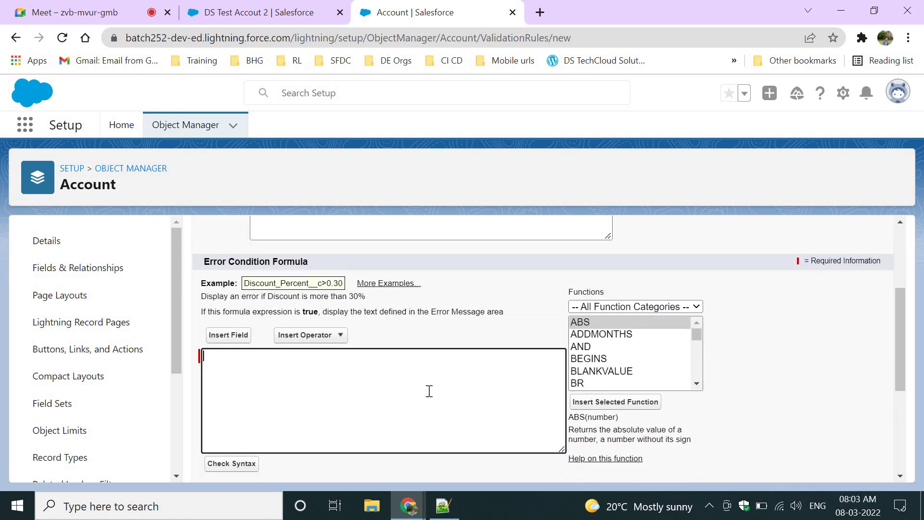
- Set the error condition formula to ISCHANGED( AnnualRevenue )
click(642, 383)
key(i)
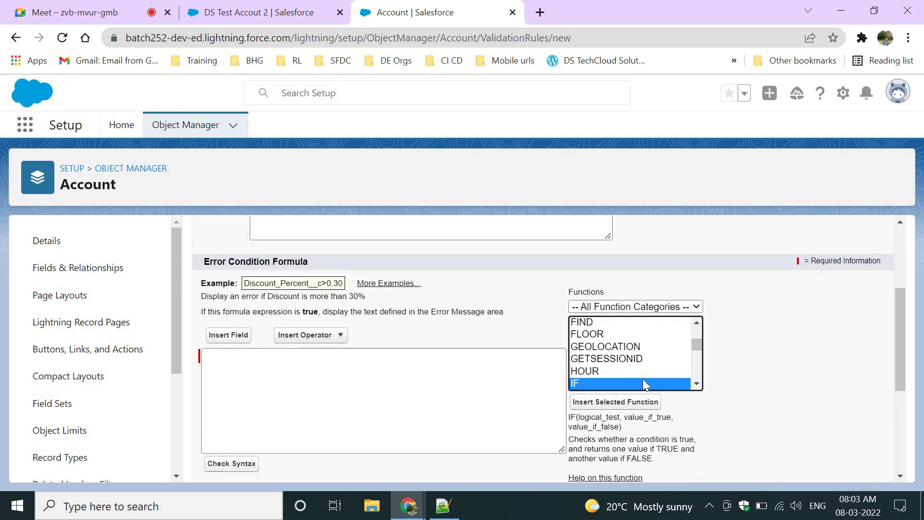
key(Down)
key(Down)
key(Down)
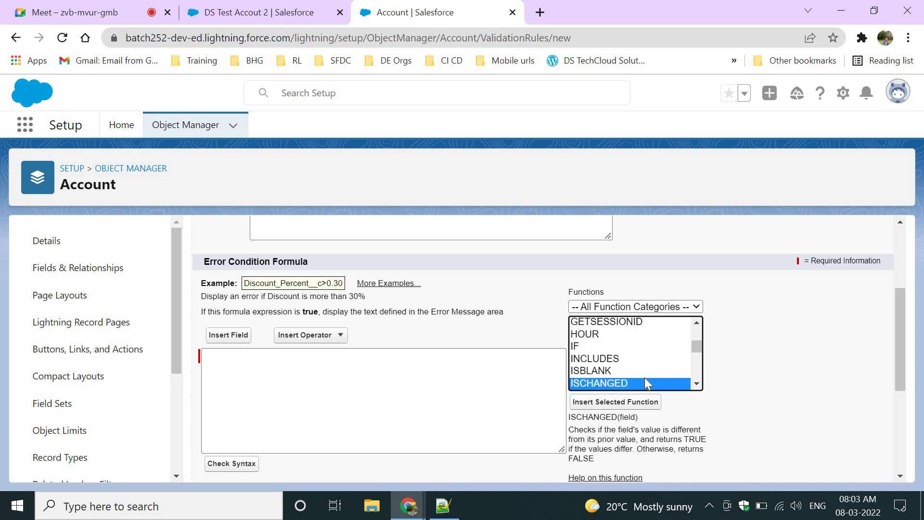
click(626, 402)
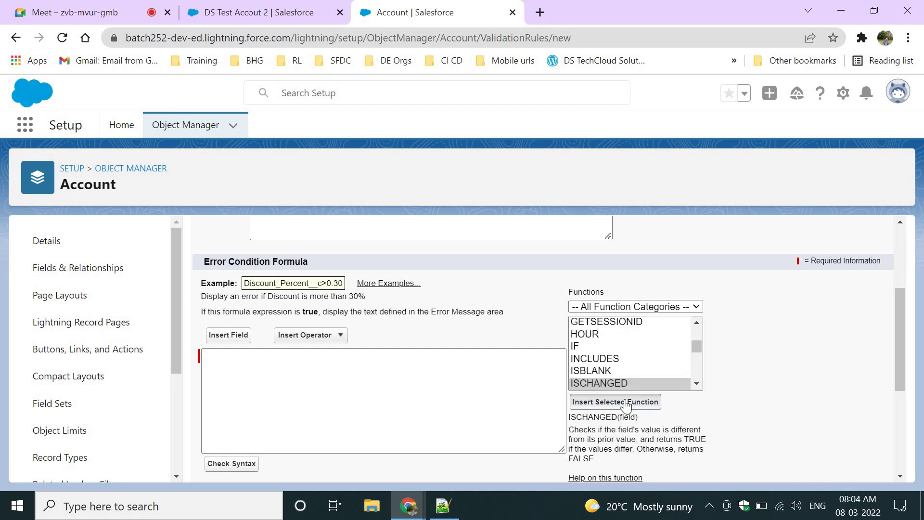
double_click(279, 356)
key(BackSpace)
click(229, 334)
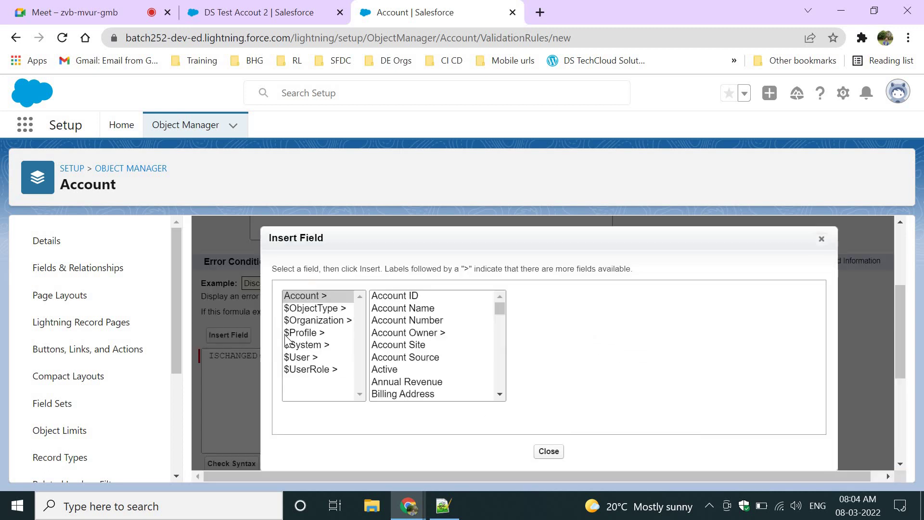
click(402, 334)
key(Down)
key(Down)
key(Down)
key(Down)
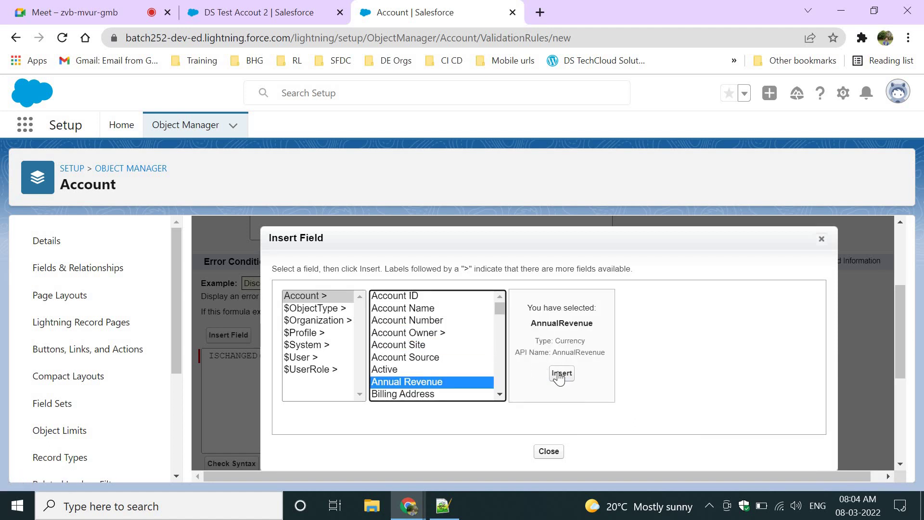
click(559, 374)
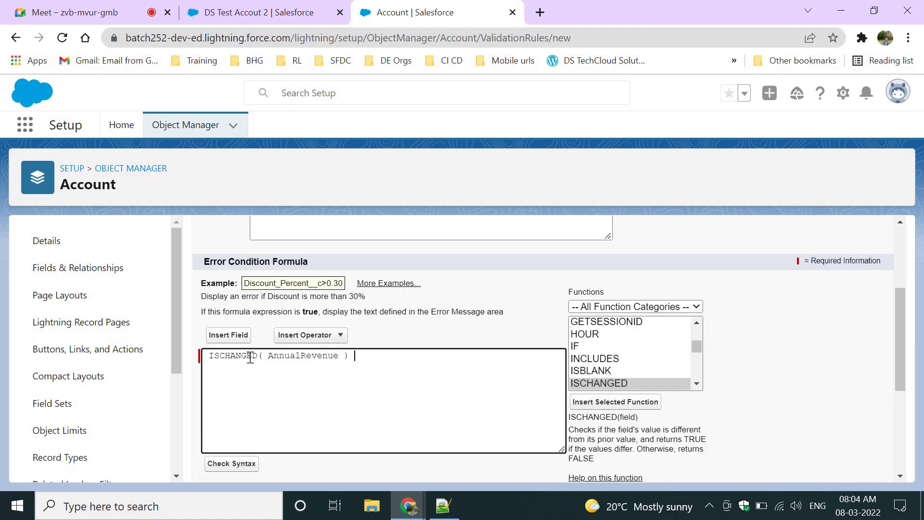
drag(355, 356, 191, 368)
- Add the error message 'you can not edit anual revenue' on the Annual Revenue field and save
scroll(410, 387, down, 4)
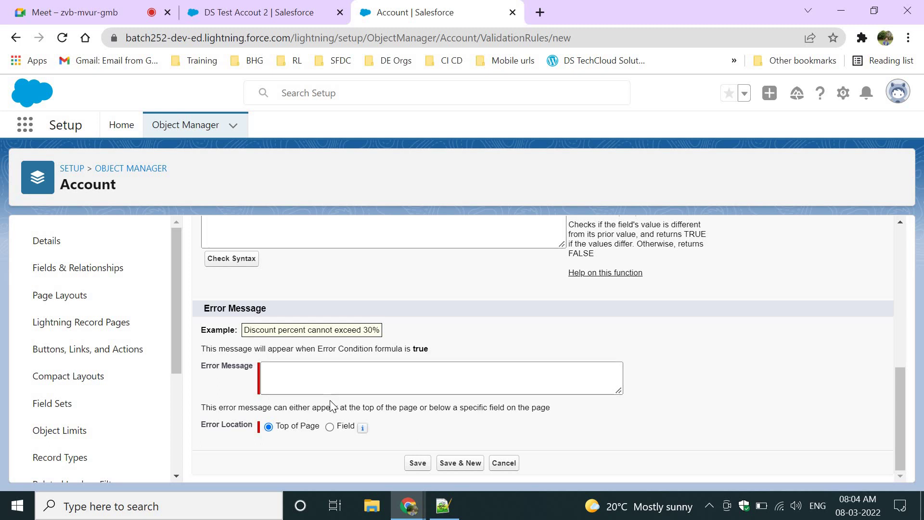
click(305, 392)
text(you can not edit anual revenue)
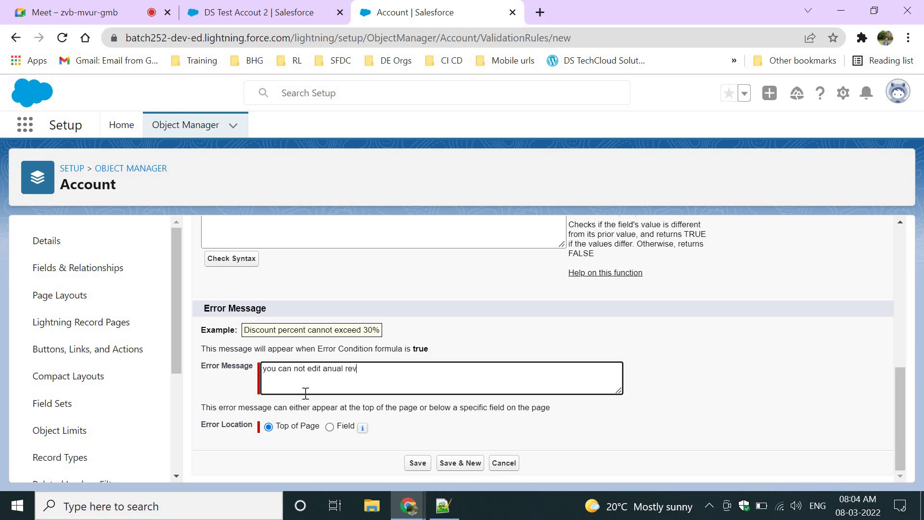
click(330, 426)
click(408, 429)
text(an)
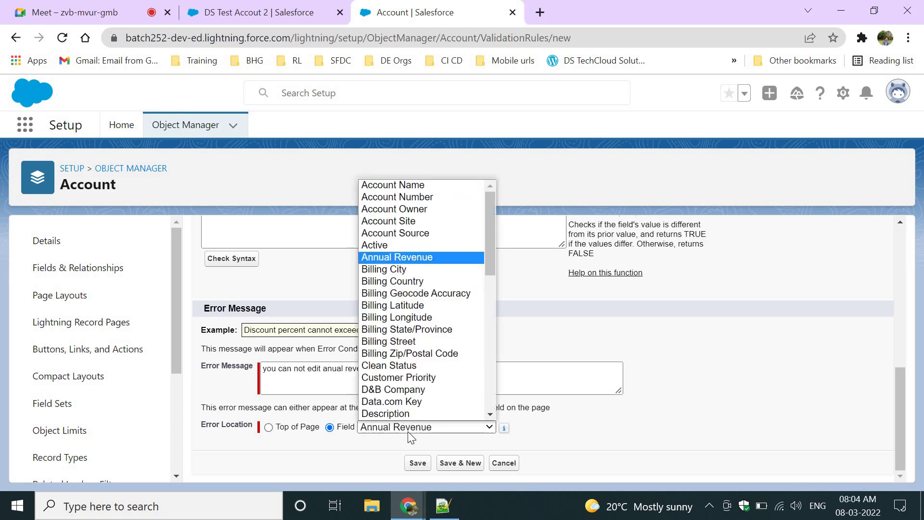
key(Return)
click(416, 463)
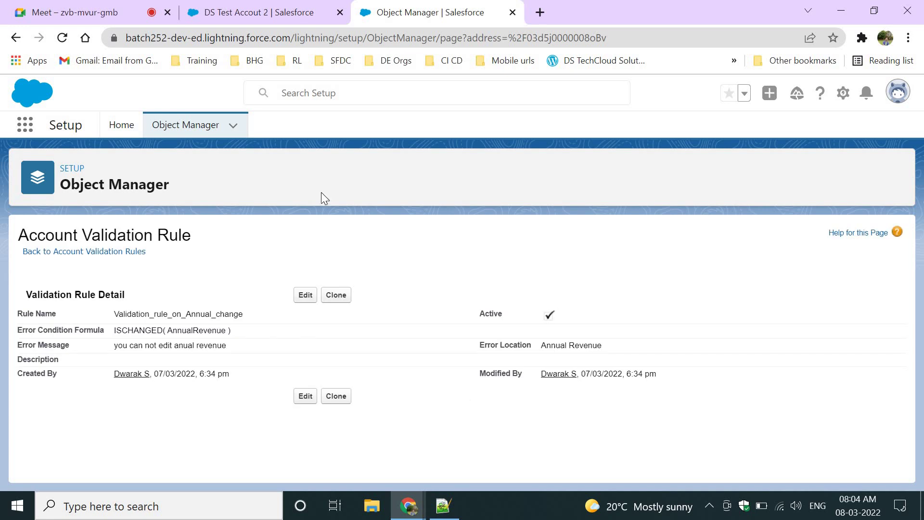
click(302, 15)
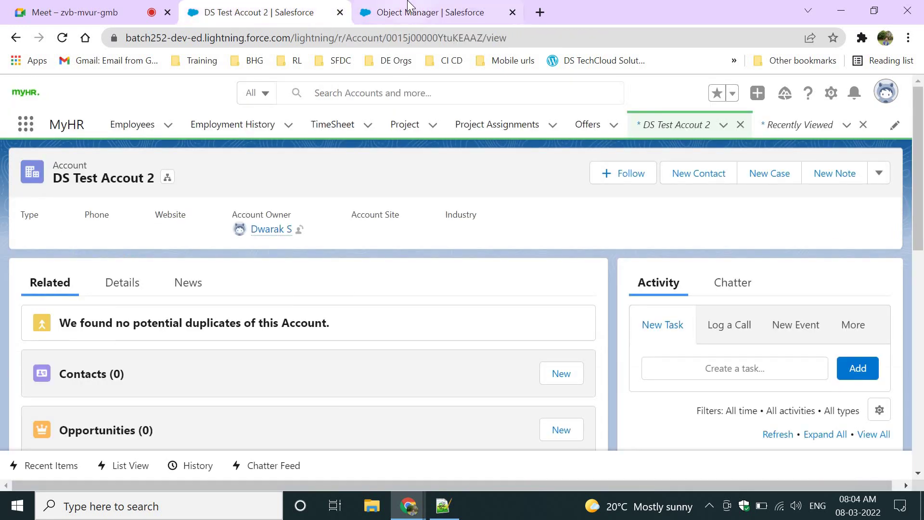
- Edit DS Test Accout 2, drop Annual Revenue's last digit, and try saving
click(879, 174)
click(798, 301)
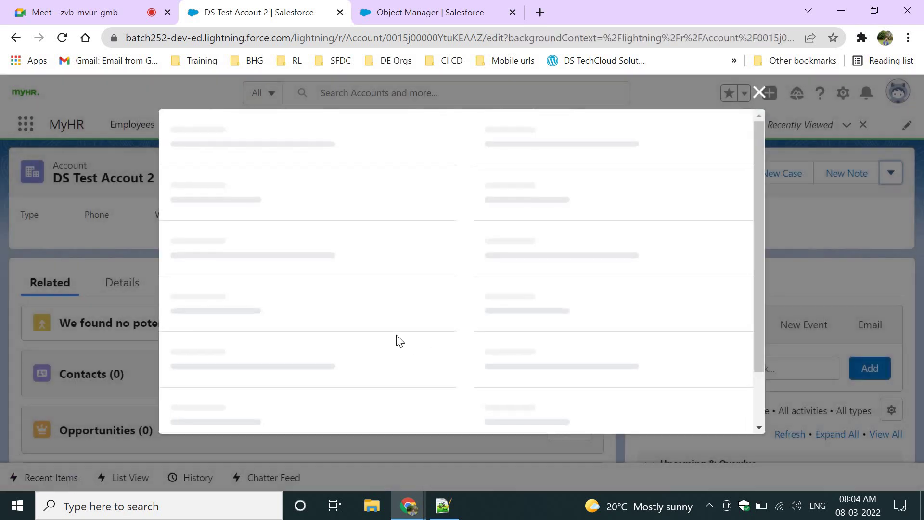
scroll(312, 330, down, 5)
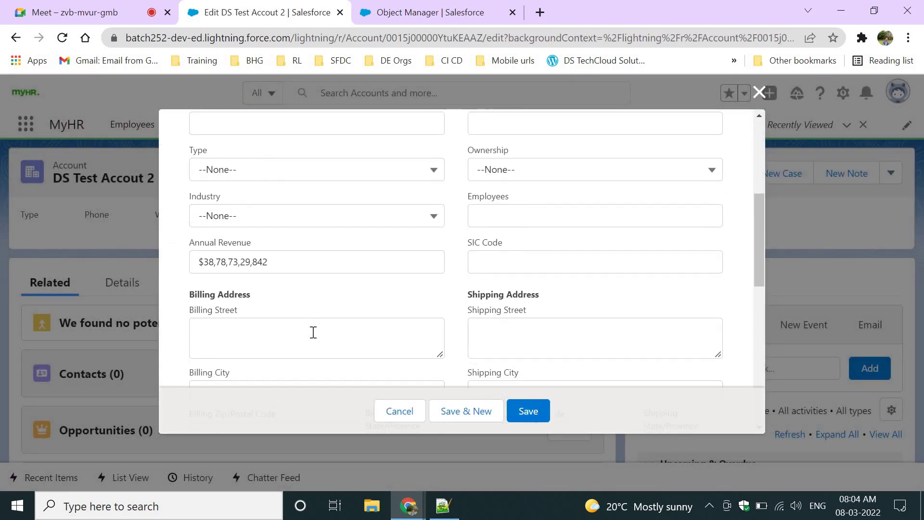
click(283, 259)
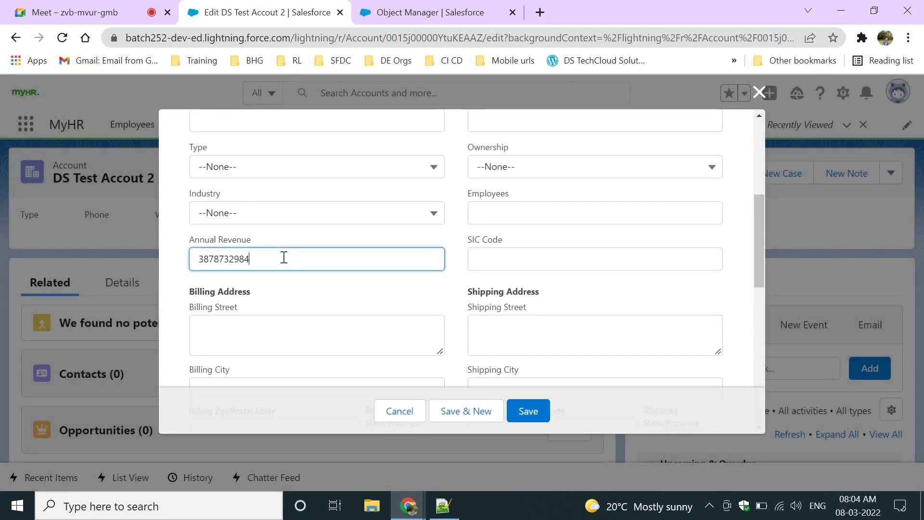
key(BackSpace)
click(309, 319)
click(526, 411)
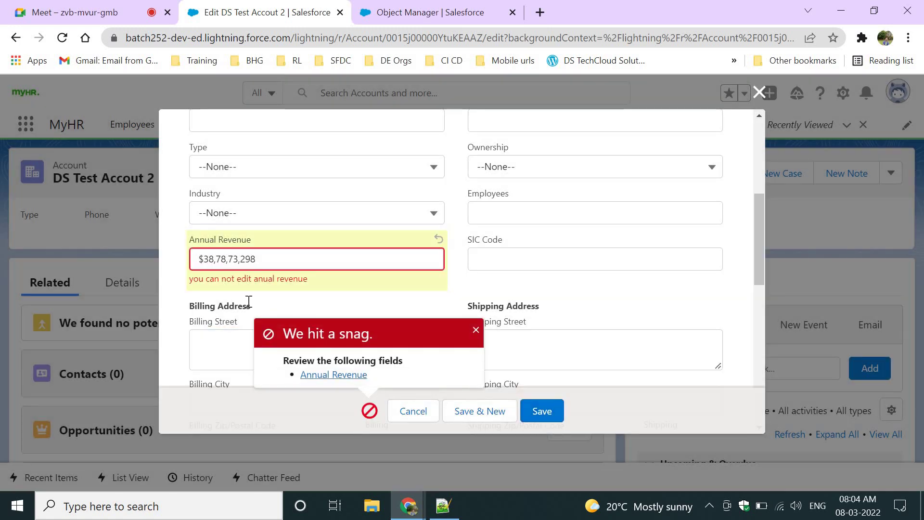
- Cancel the rejected edit and reopen the Account validation rule for editing
drag(206, 288, 304, 294)
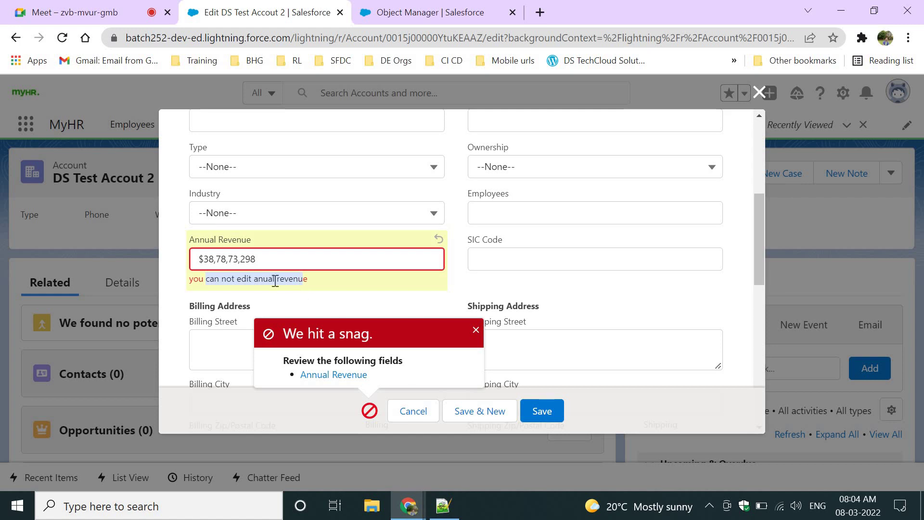
click(413, 417)
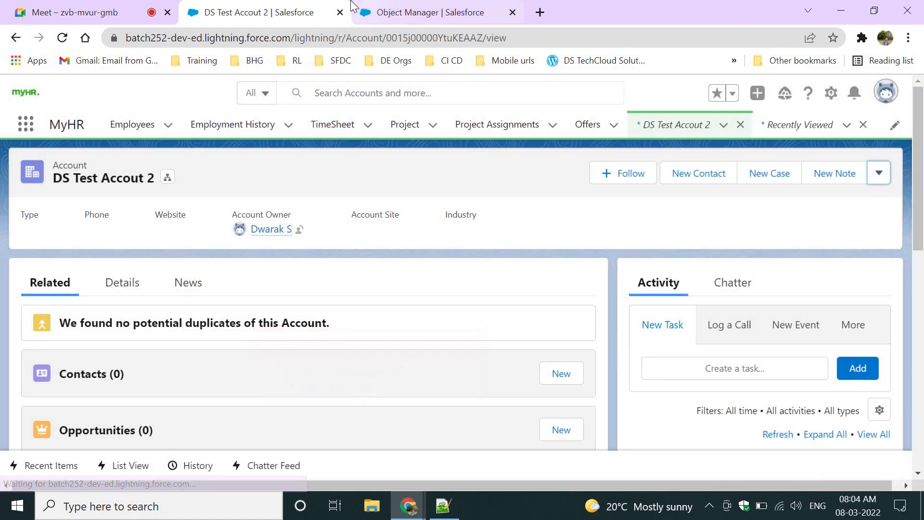
click(402, 10)
click(312, 302)
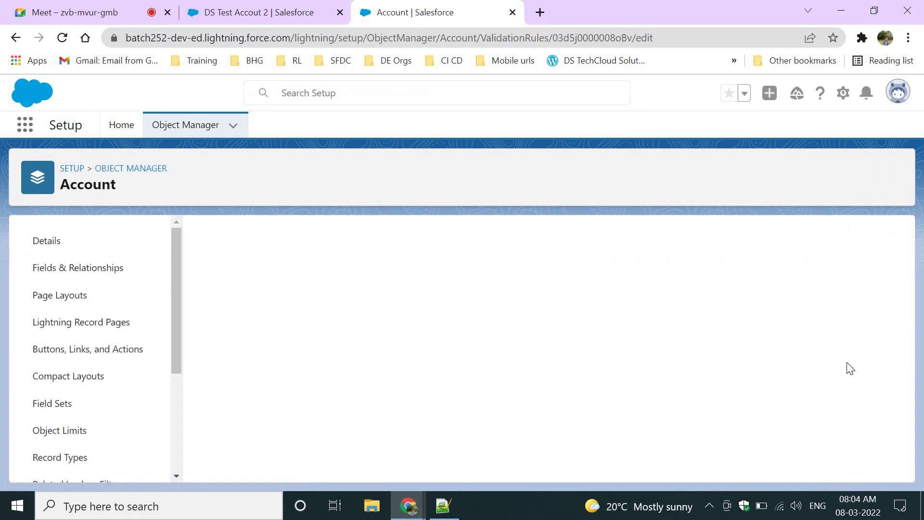
- Read the ADDMONTHS description and open its 'Help on this function' page
scroll(794, 359, down, 1)
scroll(794, 360, down, 2)
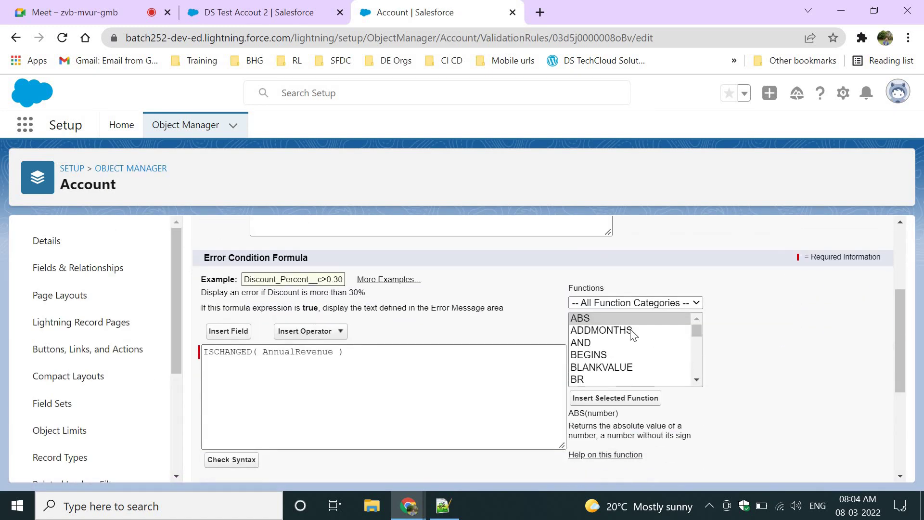
click(631, 330)
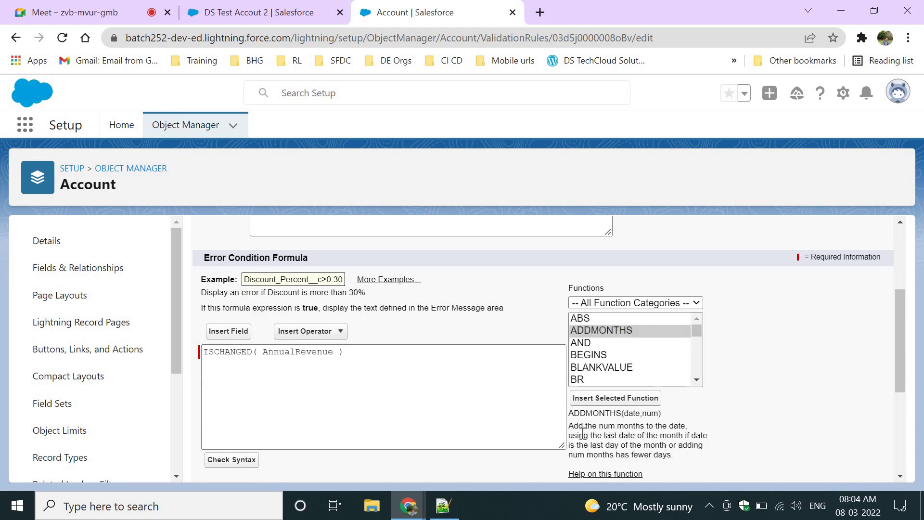
drag(676, 458, 711, 444)
click(711, 443)
scroll(753, 434, down, 1)
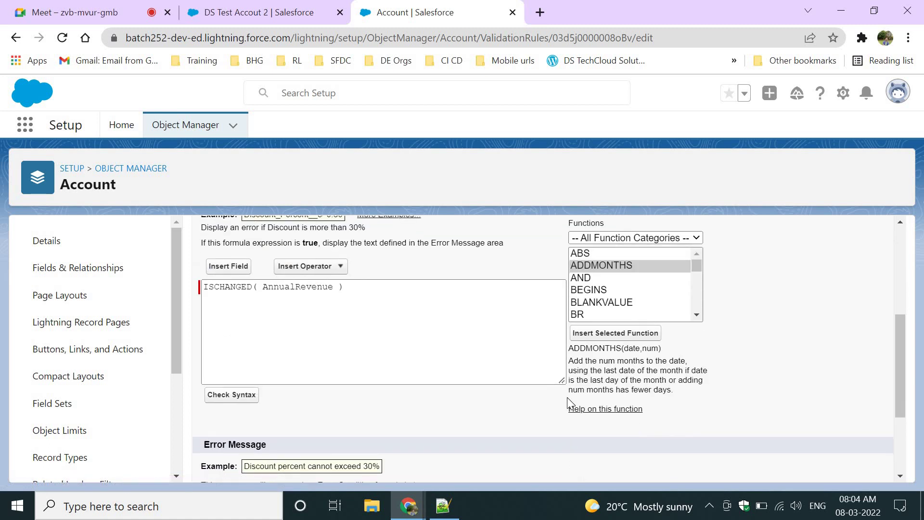
click(608, 412)
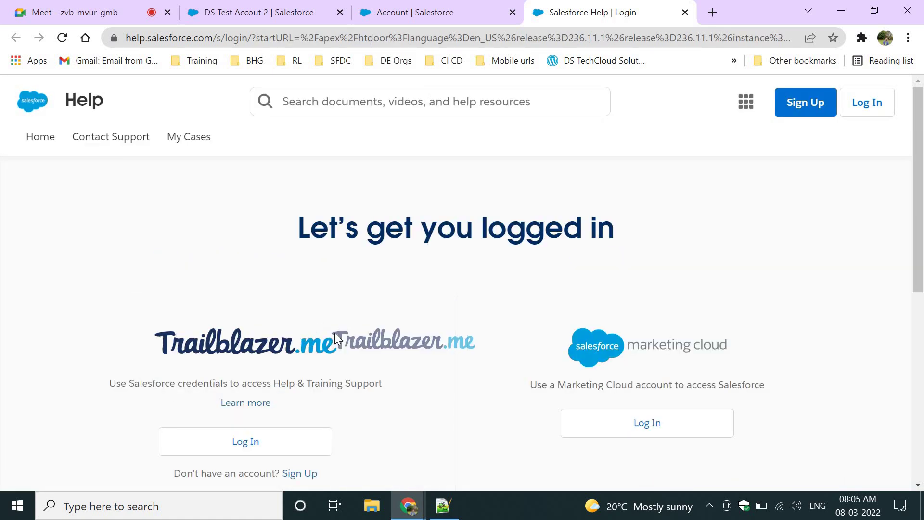
- Choose Log In under Trailblazer.me on the Help sign-in page
scroll(355, 367, down, 2)
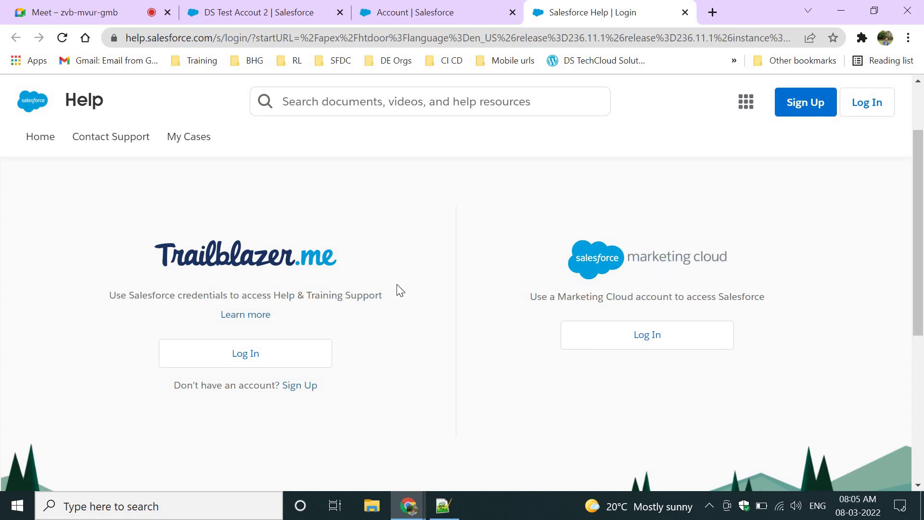
drag(225, 291, 339, 304)
click(339, 304)
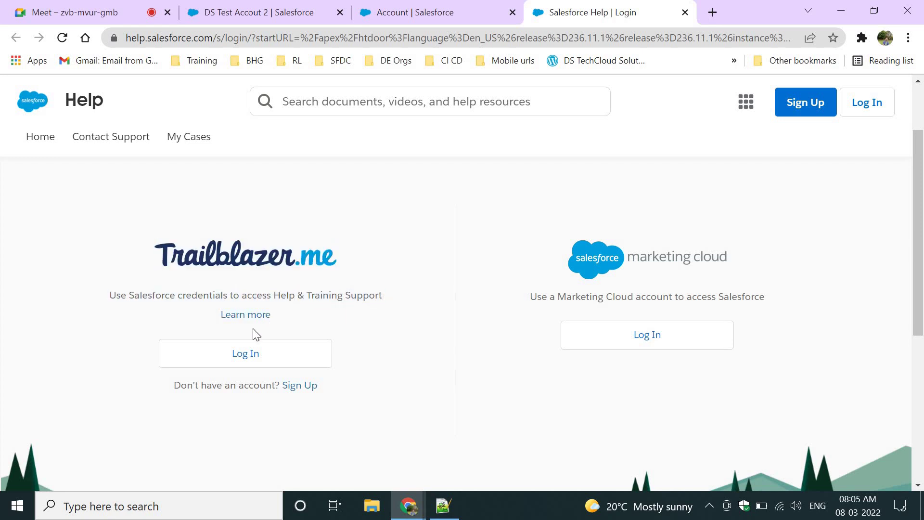
click(225, 355)
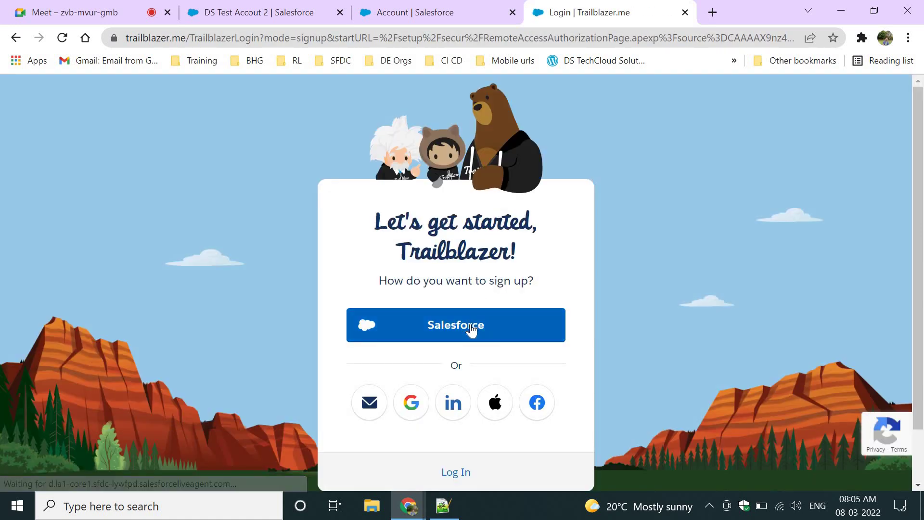
- Sign in with Salesforce, picking the saved username and correcting one digit
click(471, 329)
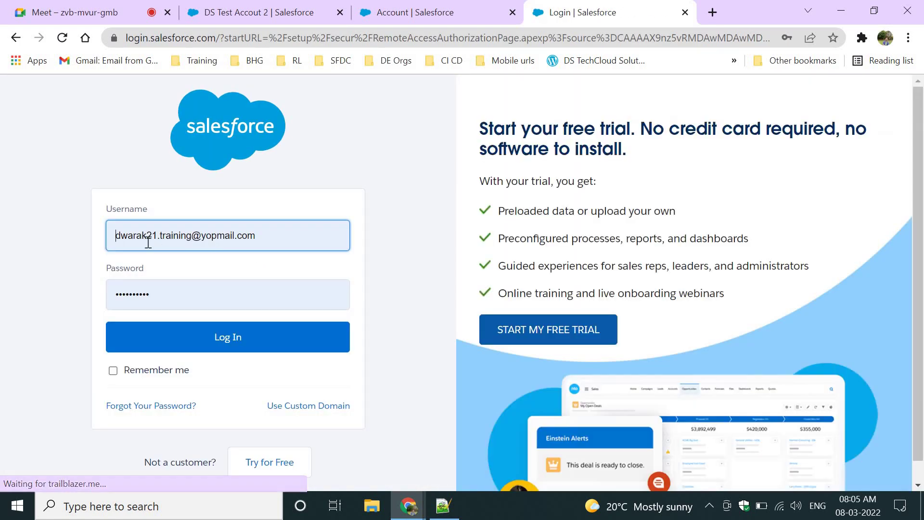
click(162, 235)
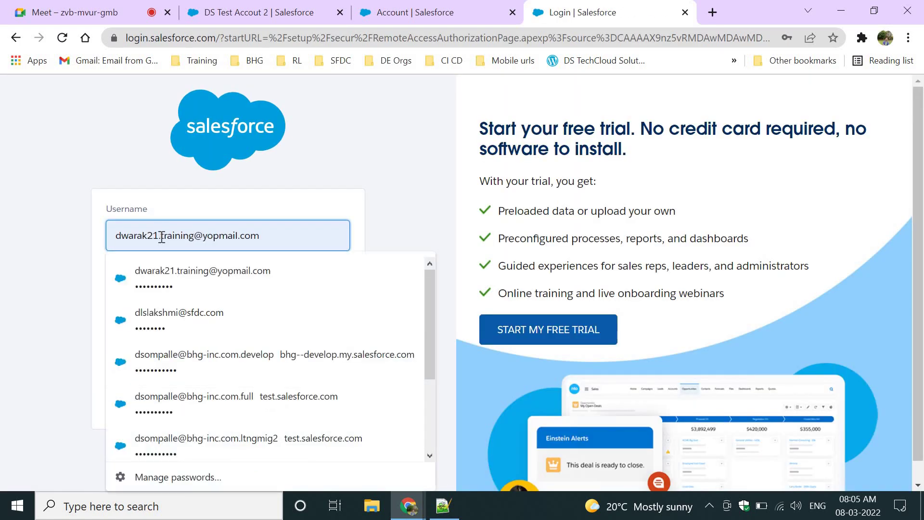
click(202, 266)
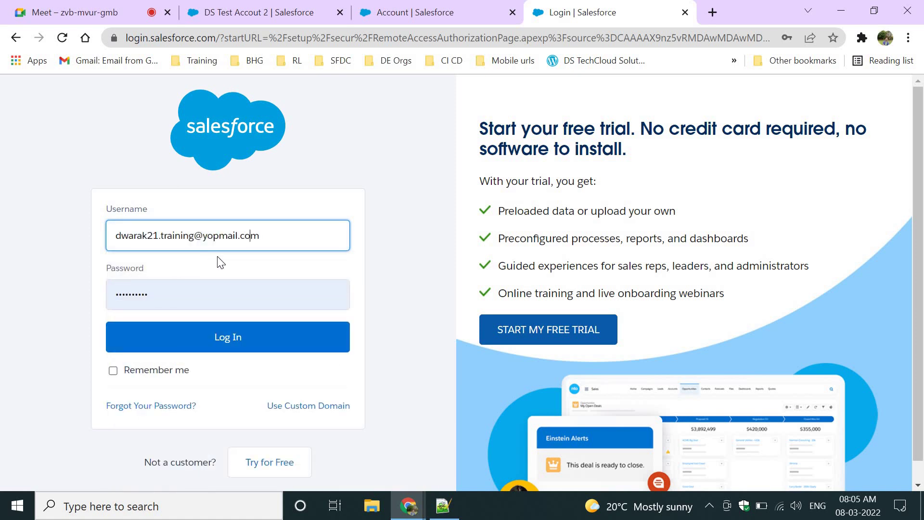
key(Down)
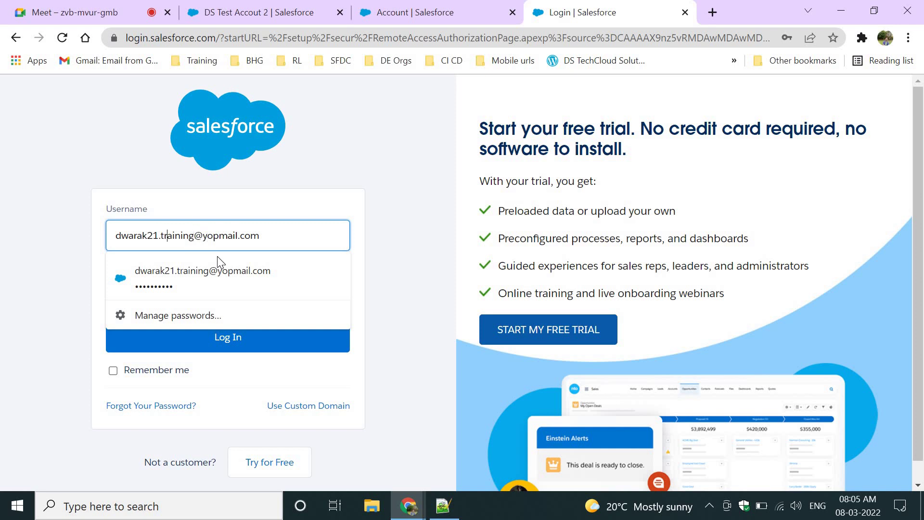
key(BackSpace)
text(5)
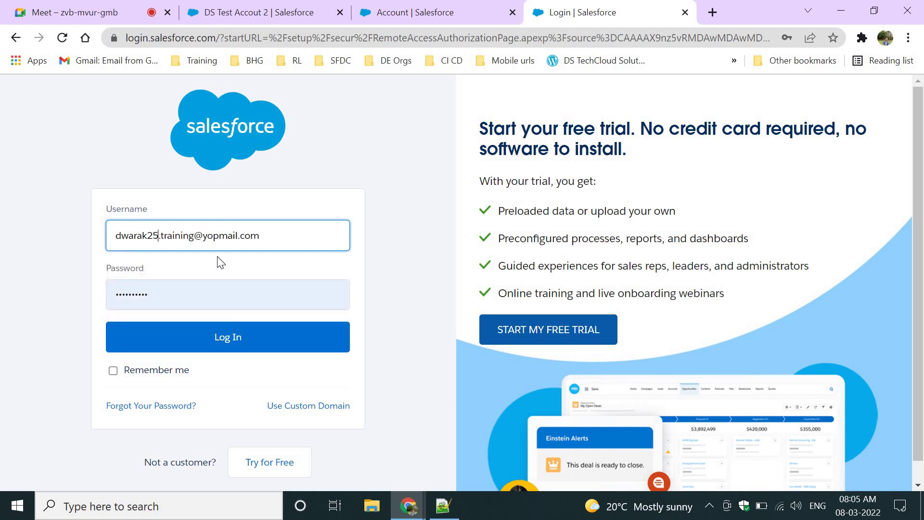
- Enter the account password and submit the login
key(Tab)
key(Caps_Lock)
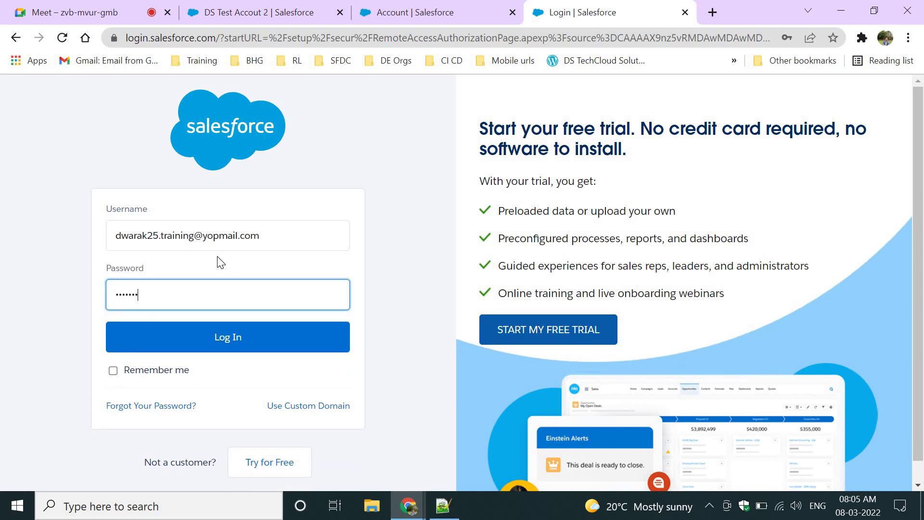
key(Return)
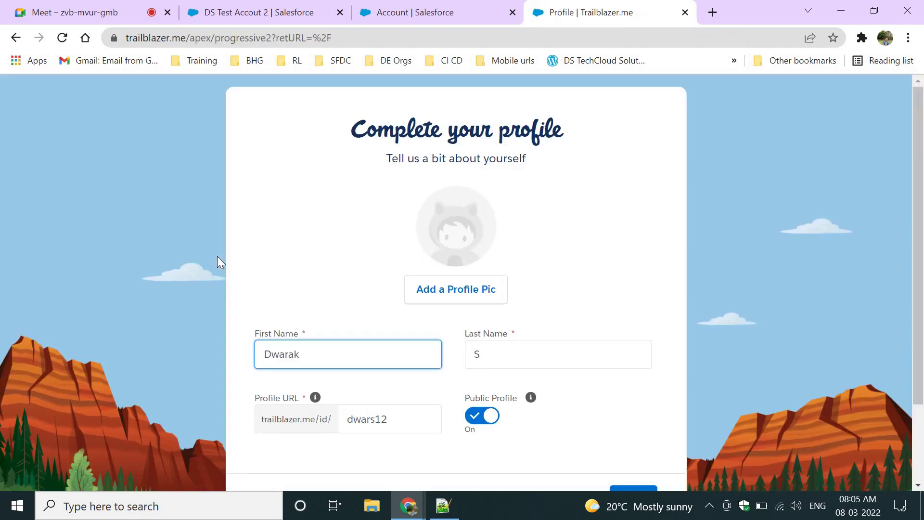
- Fill in the Trailblazer.me name and Company Name details and submit them
click(679, 334)
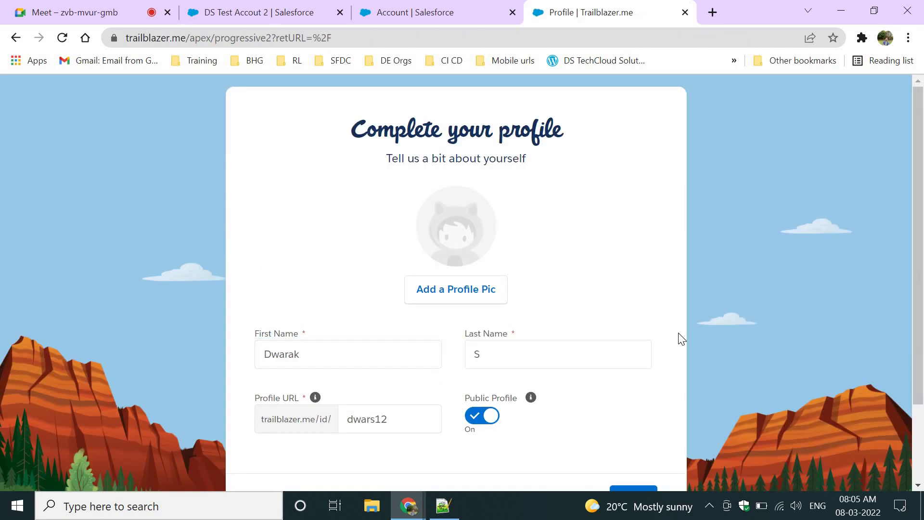
scroll(681, 339, down, 2)
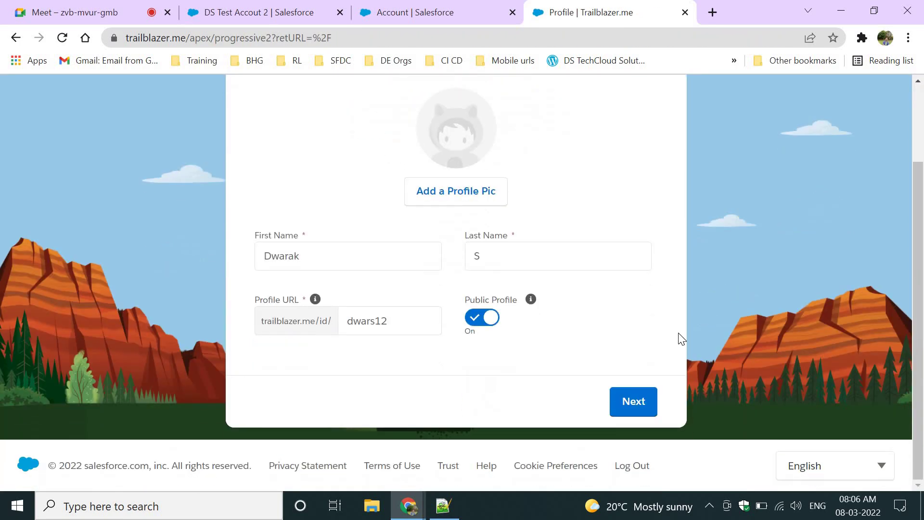
click(649, 407)
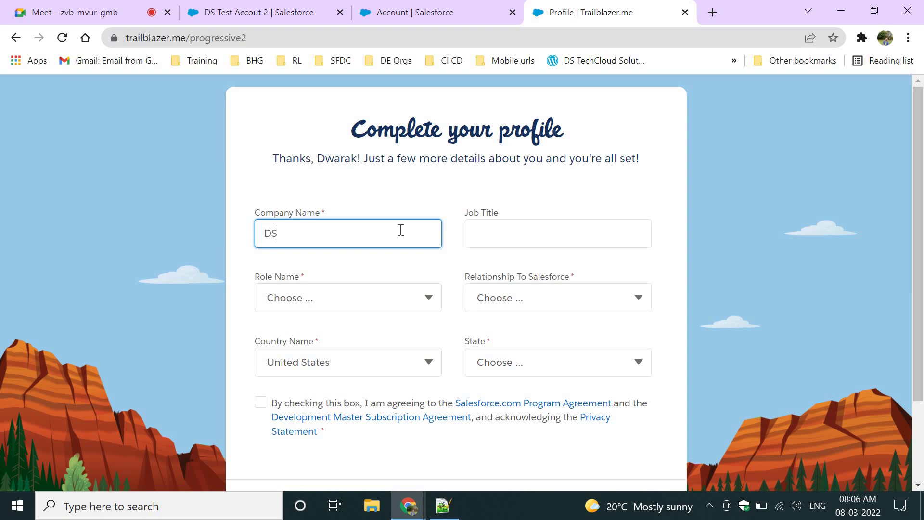
click(511, 199)
scroll(453, 289, down, 2)
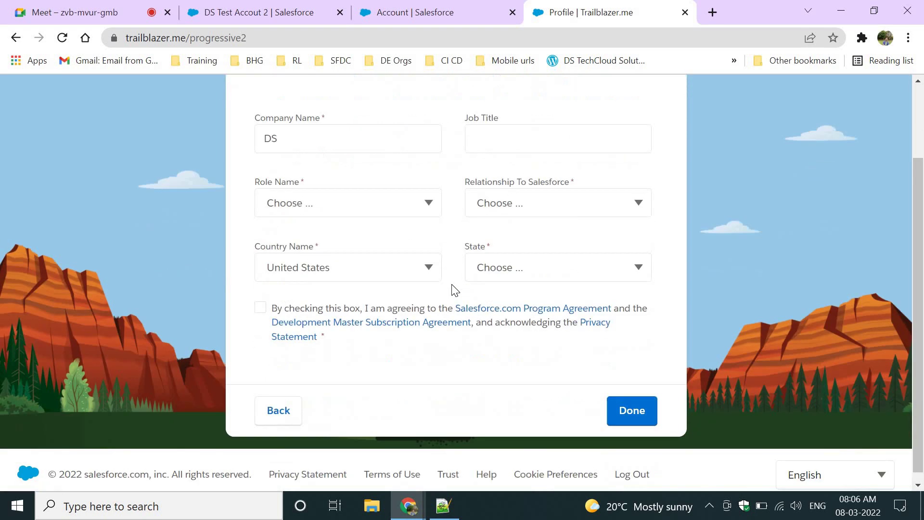
scroll(493, 321, up, 1)
click(625, 475)
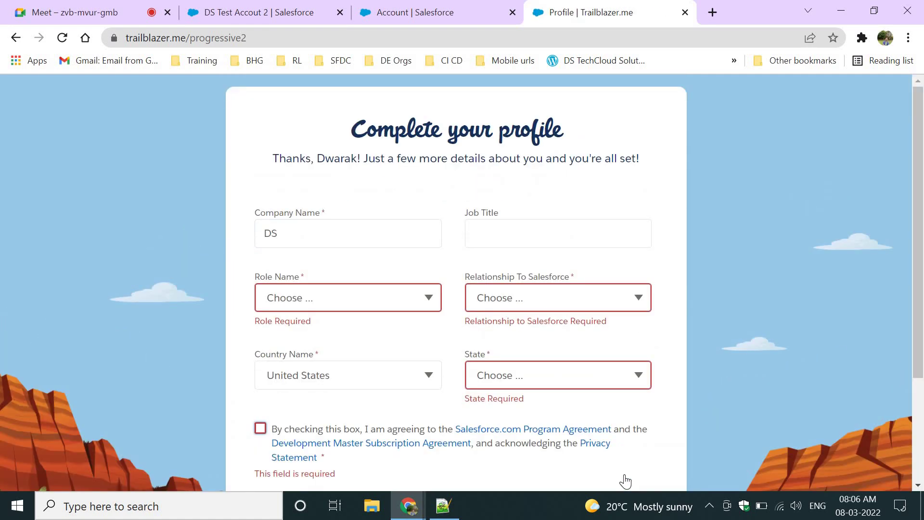
- Set role Service Agent / Supervisor, relationship Non-Customer / Prospect, state Alabama; accept the agreement and finish
click(291, 304)
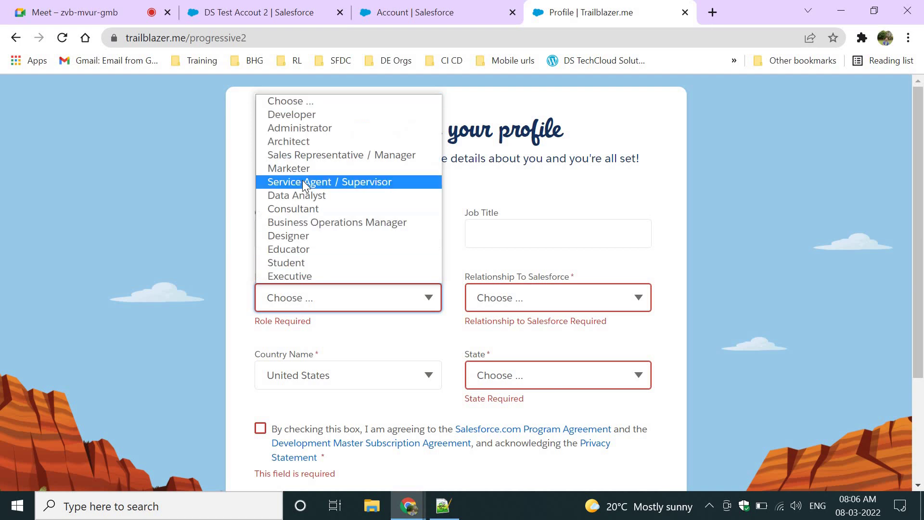
click(303, 180)
click(541, 308)
click(547, 361)
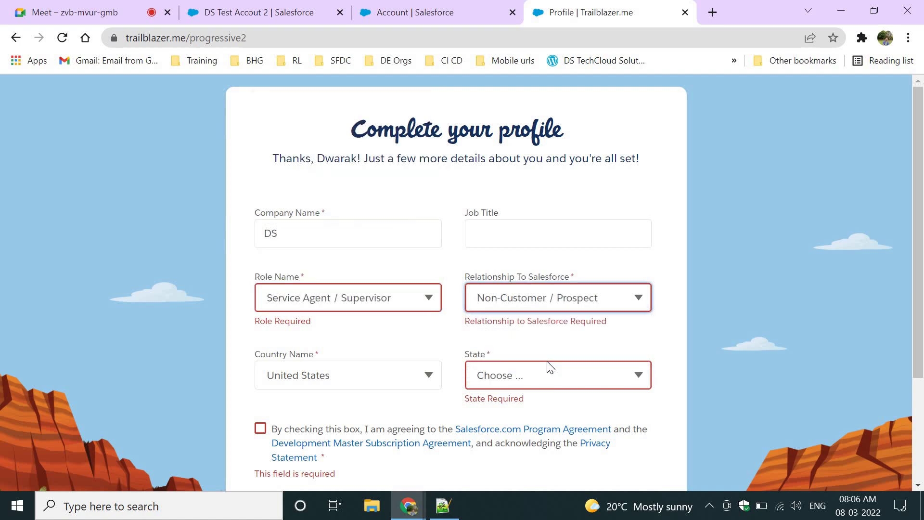
click(511, 381)
click(550, 115)
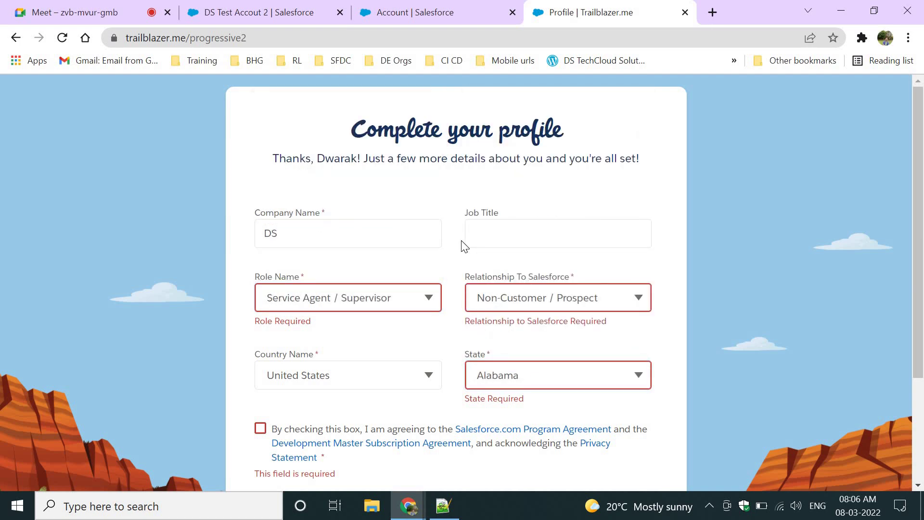
click(264, 429)
scroll(345, 389, down, 3)
click(624, 410)
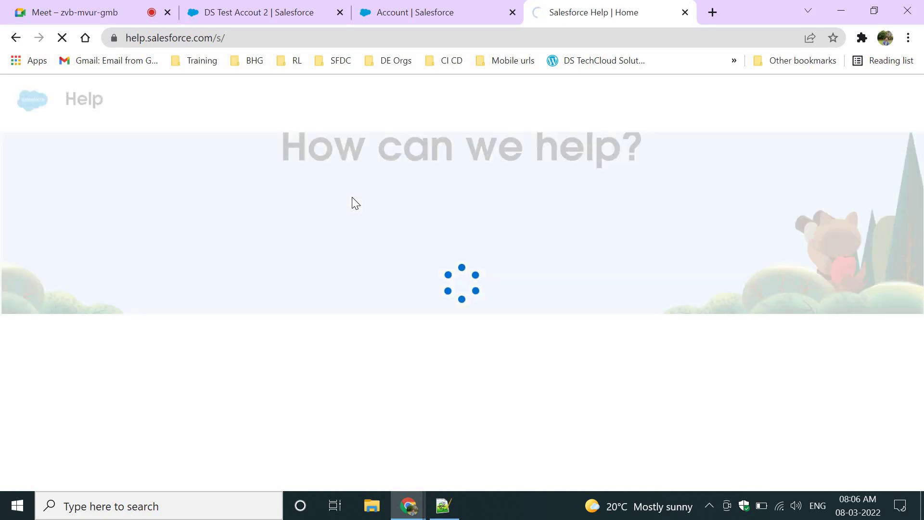
- Move from the Account validation rule editor to the Formula Operators and Functions A–H help tab
click(402, 11)
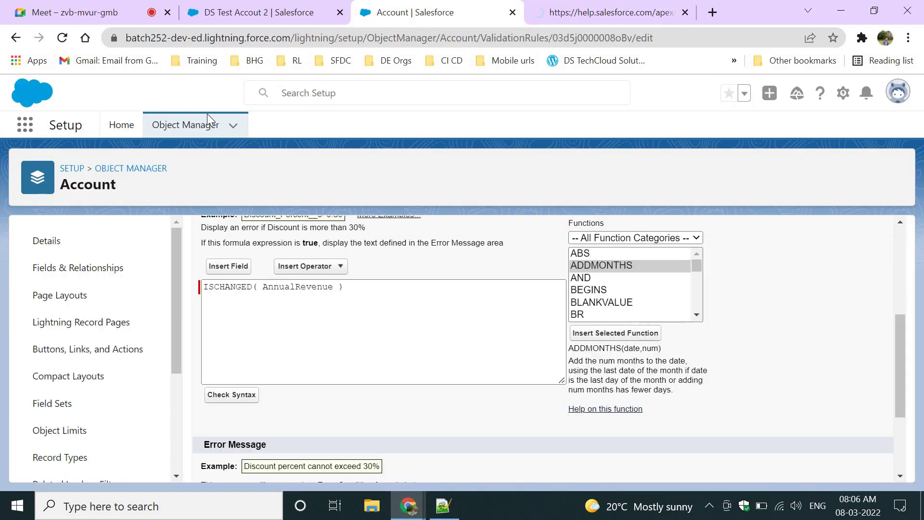
click(586, 5)
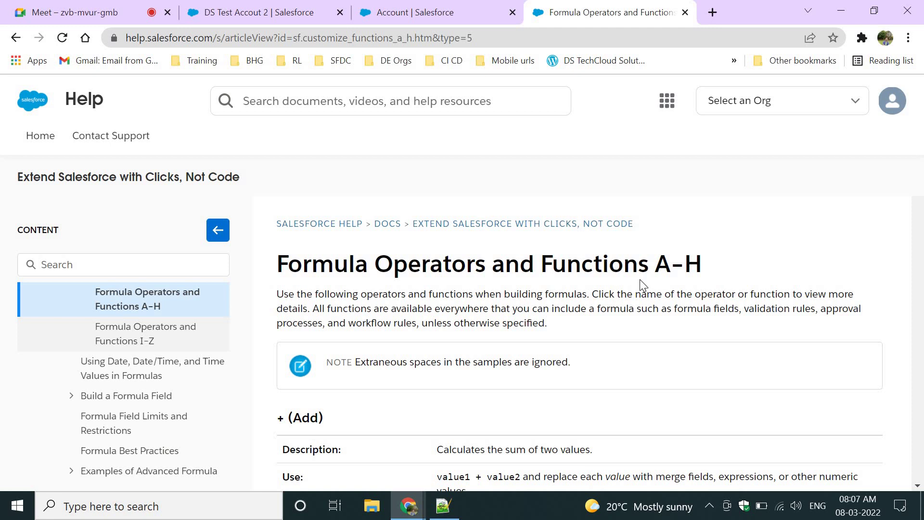
scroll(616, 331, down, 6)
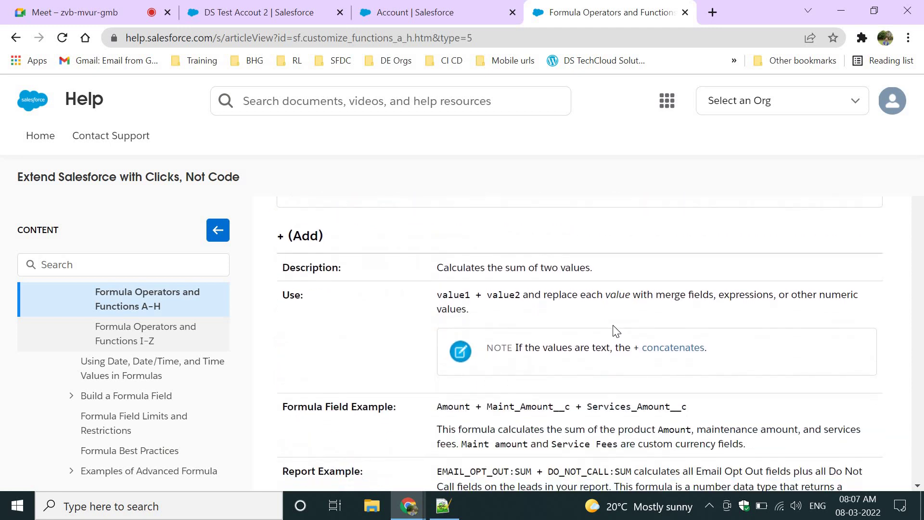
scroll(614, 326, down, 2)
scroll(614, 328, up, 8)
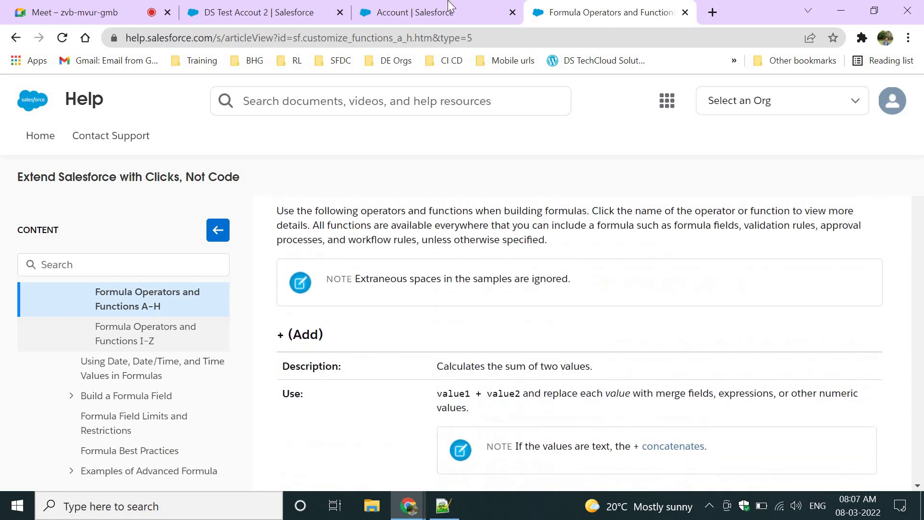
key(ctrl+shift+Tab)
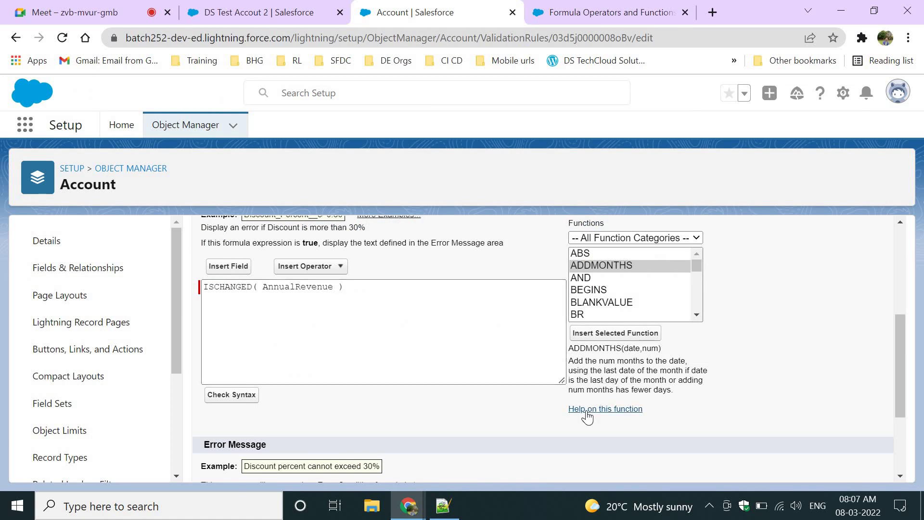
click(588, 410)
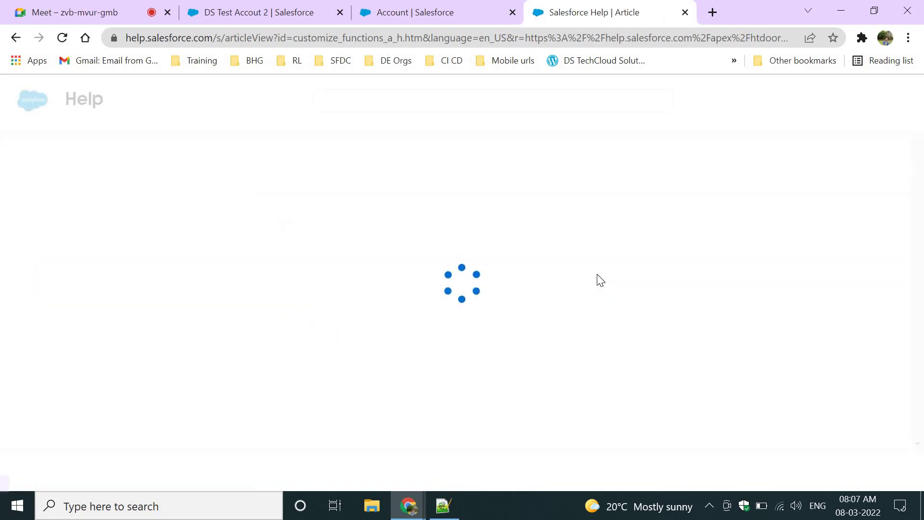
key(ctrl+shift+Tab)
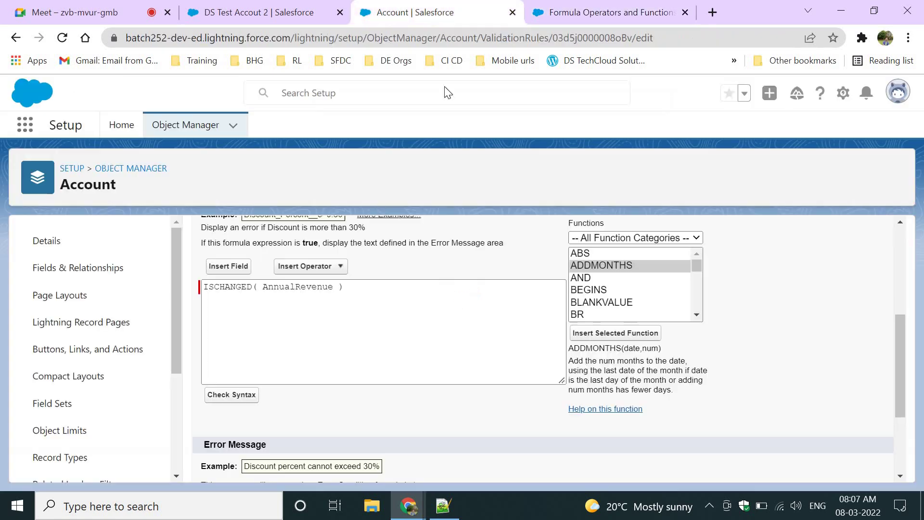
click(592, 10)
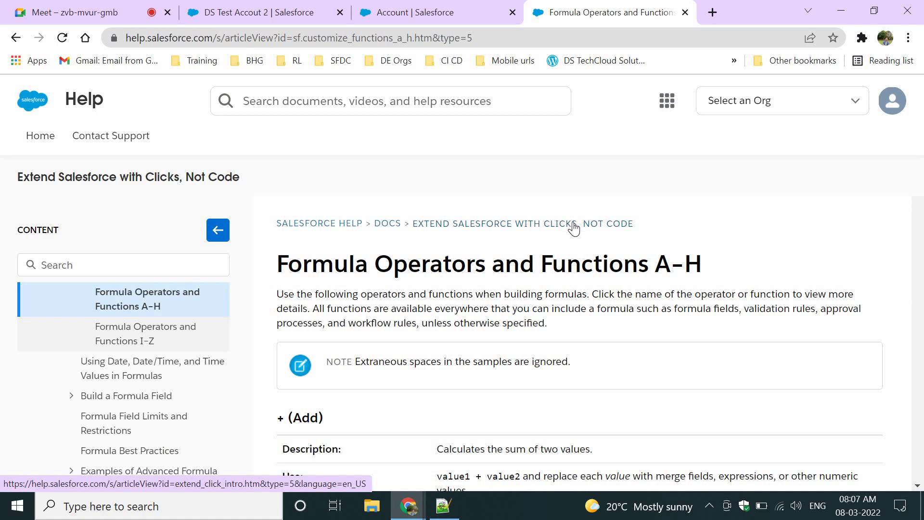
scroll(583, 308, down, 1)
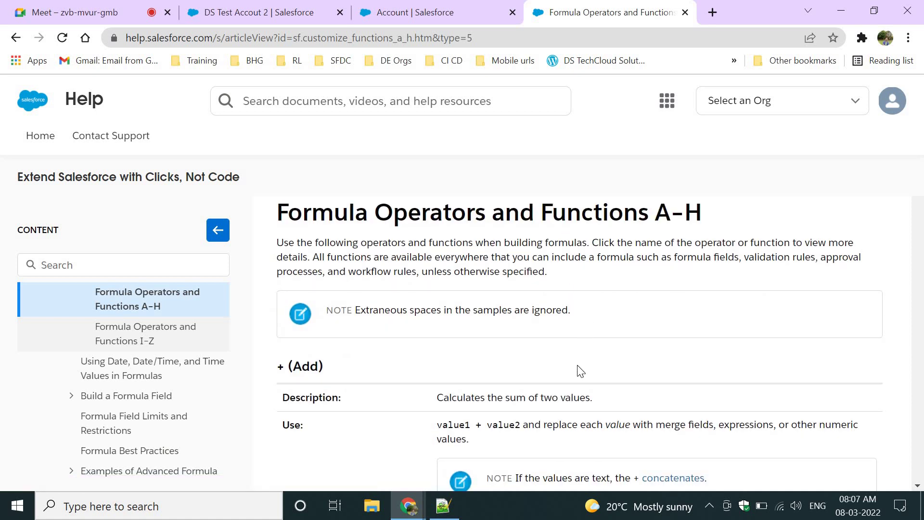
scroll(580, 371, up, 2)
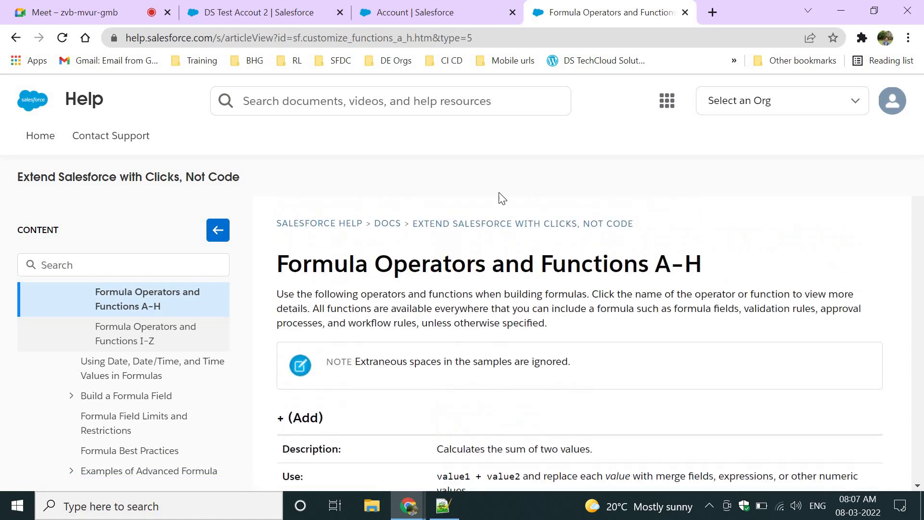
click(453, 12)
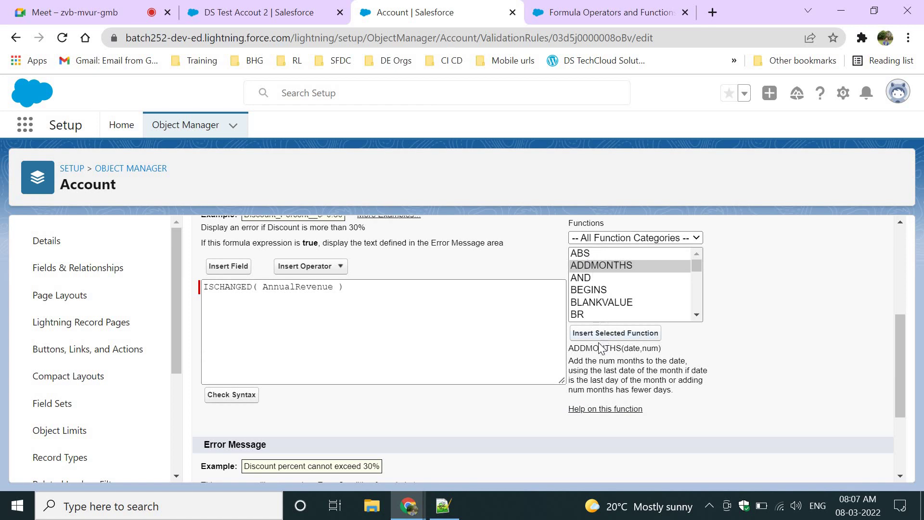
click(590, 409)
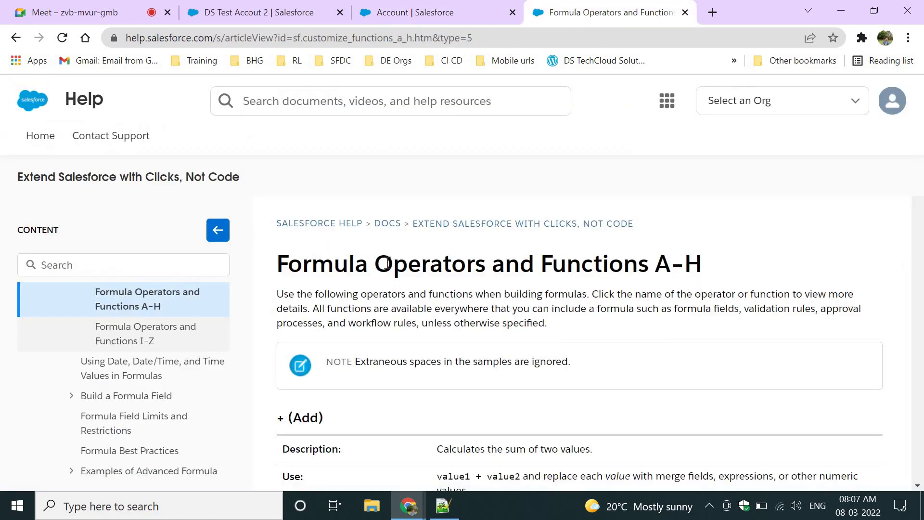
scroll(421, 386, down, 3)
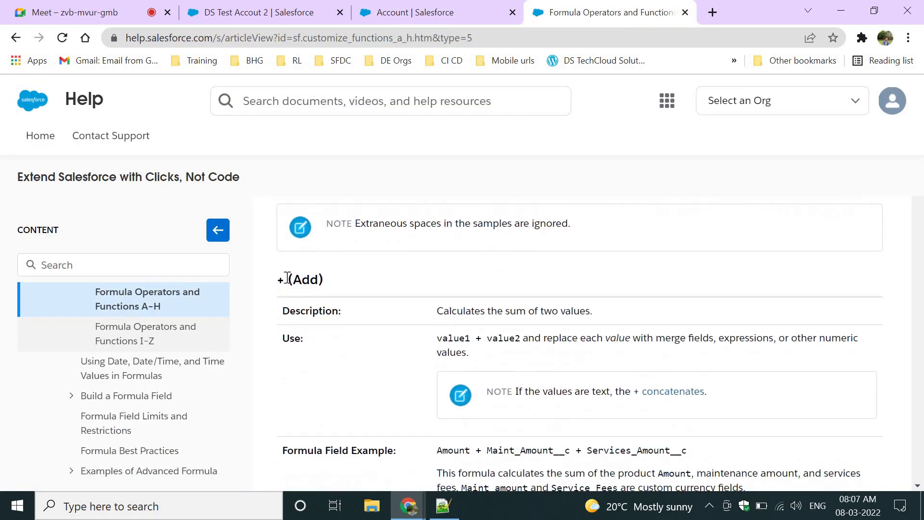
scroll(359, 298, down, 8)
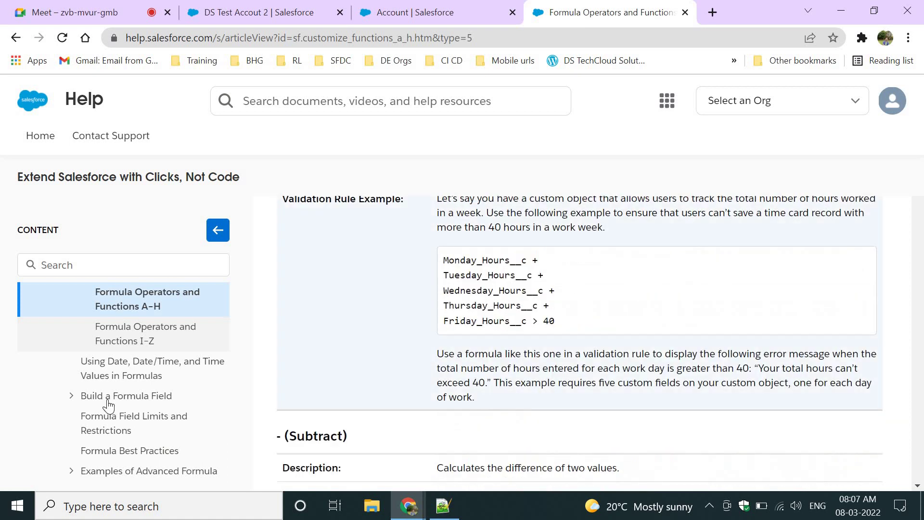
scroll(108, 405, up, 1)
scroll(109, 406, up, 2)
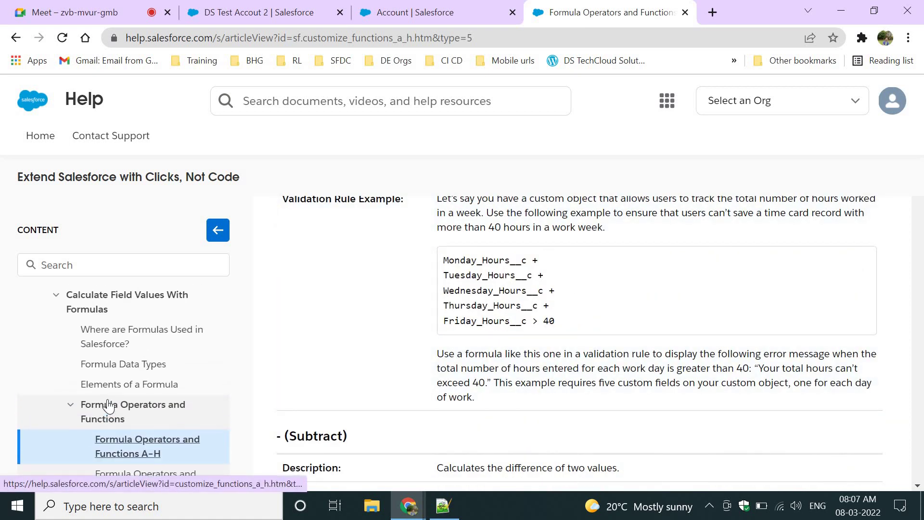
scroll(108, 406, up, 3)
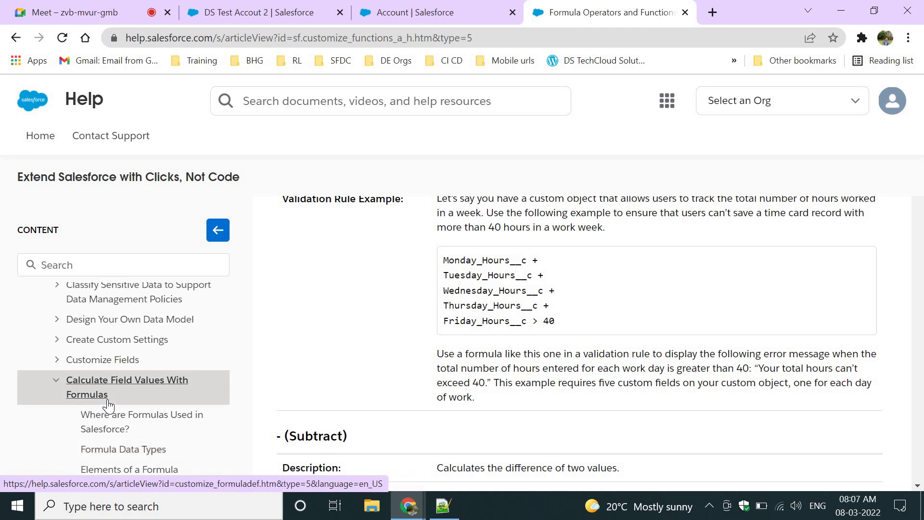
scroll(109, 406, up, 2)
scroll(107, 406, down, 2)
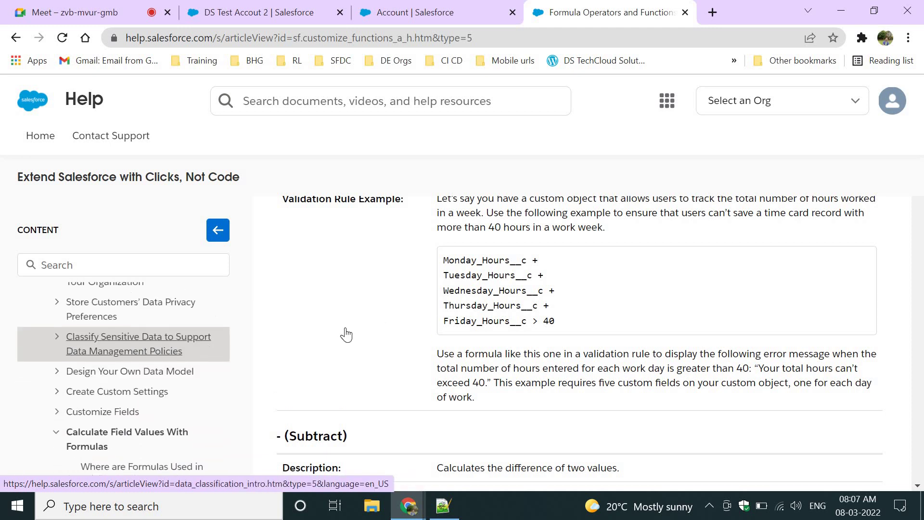
scroll(388, 328, down, 14)
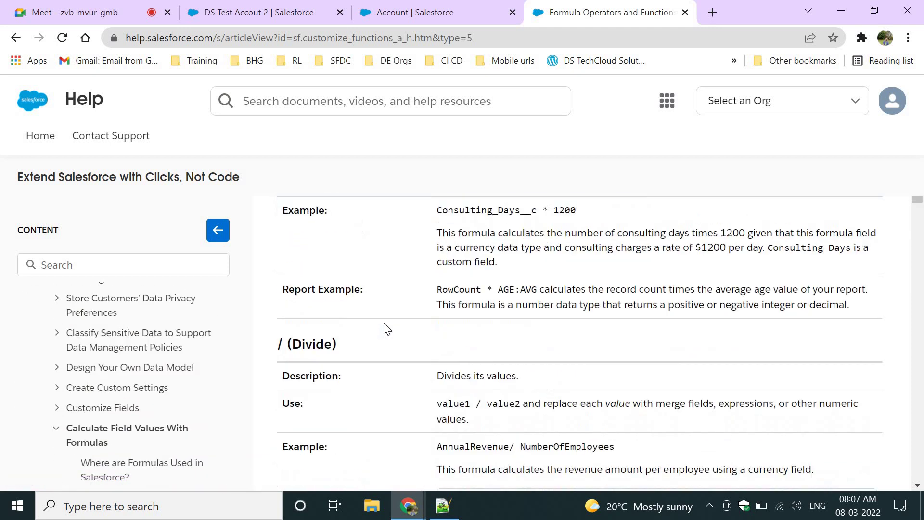
click(433, 7)
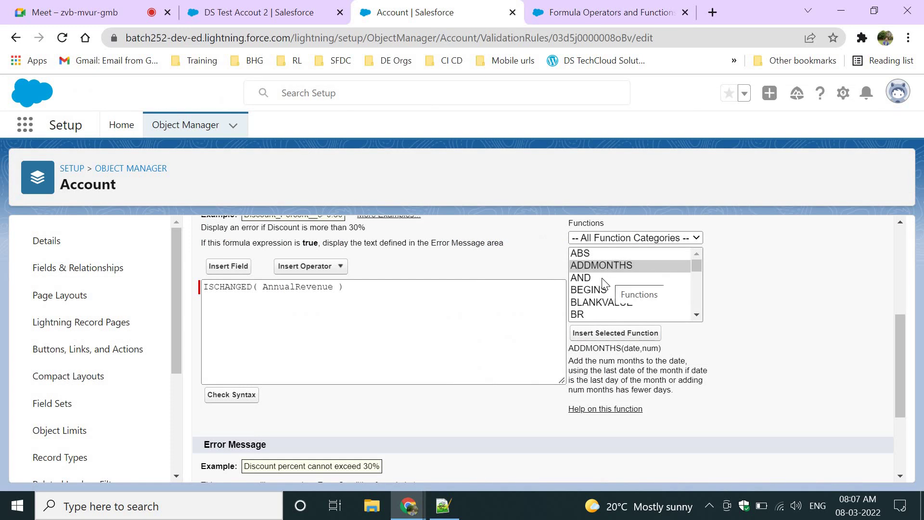
click(551, 6)
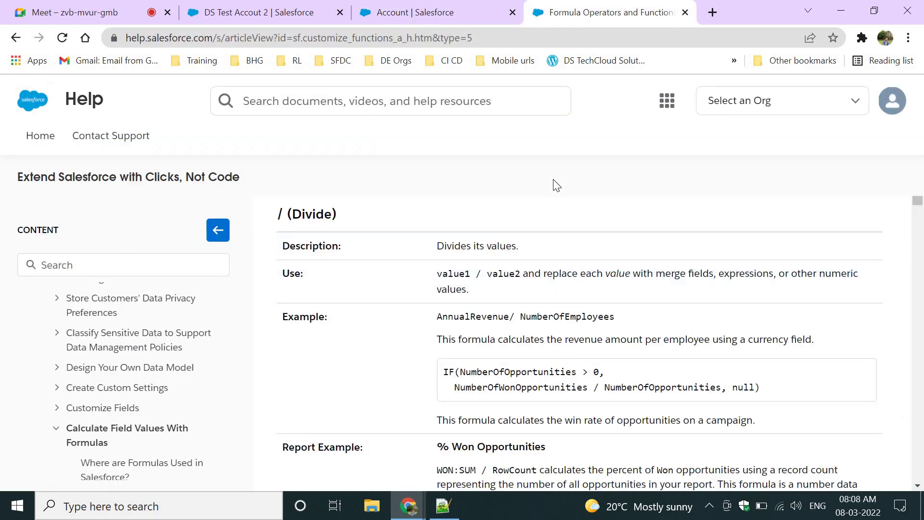
key(ctrl+f)
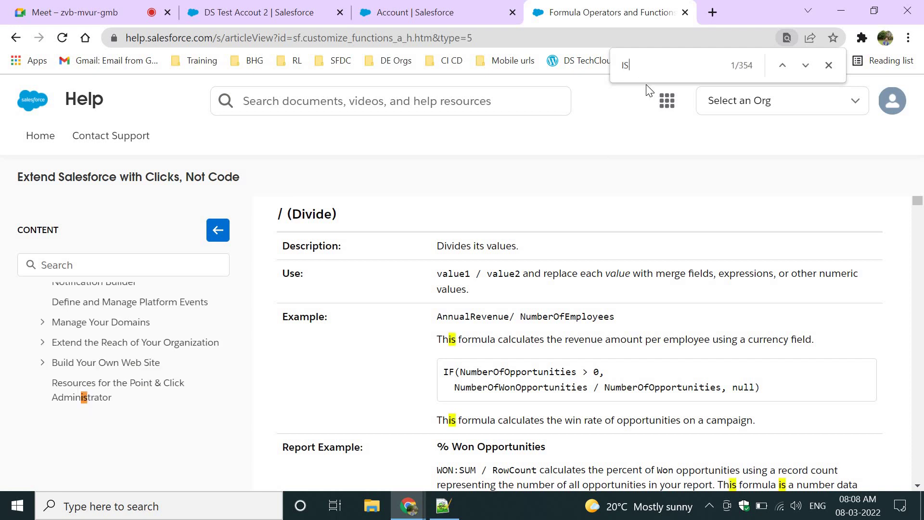
text(ISNULLK)
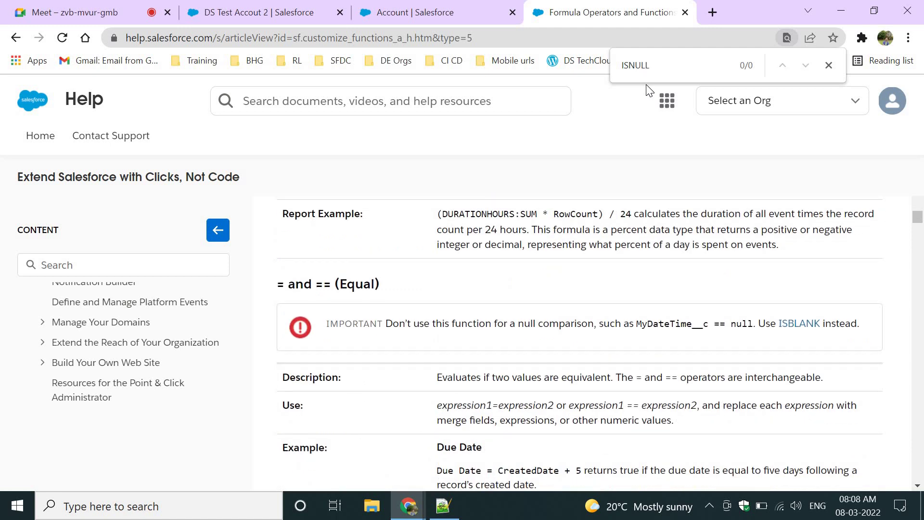
key(BackSpace)
key(BackSpace)
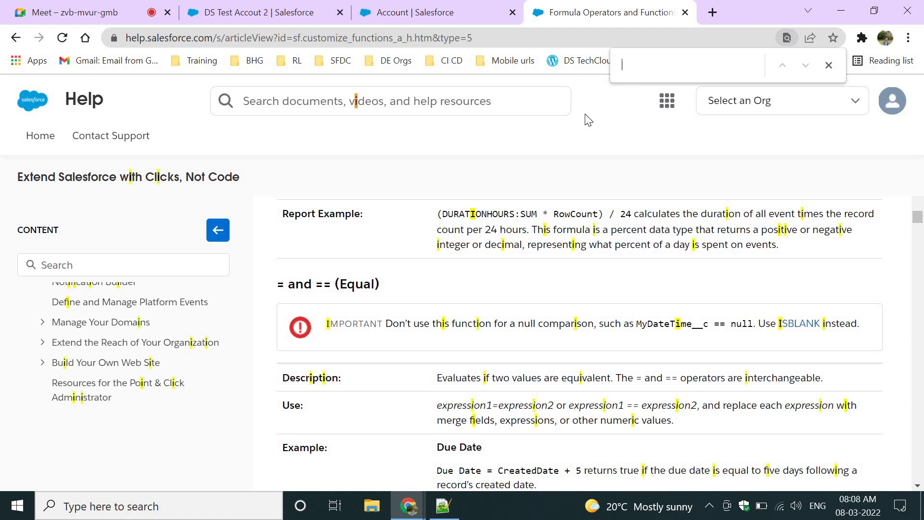
scroll(463, 359, down, 6)
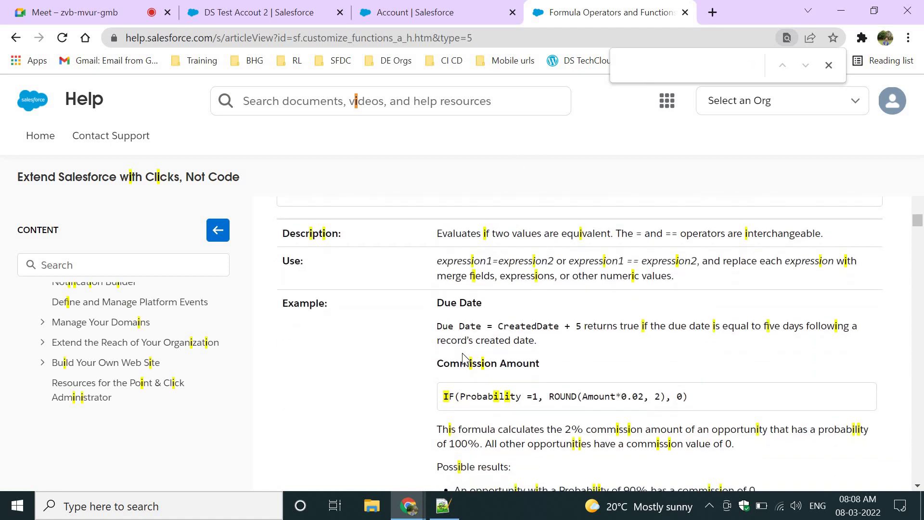
scroll(463, 359, down, 15)
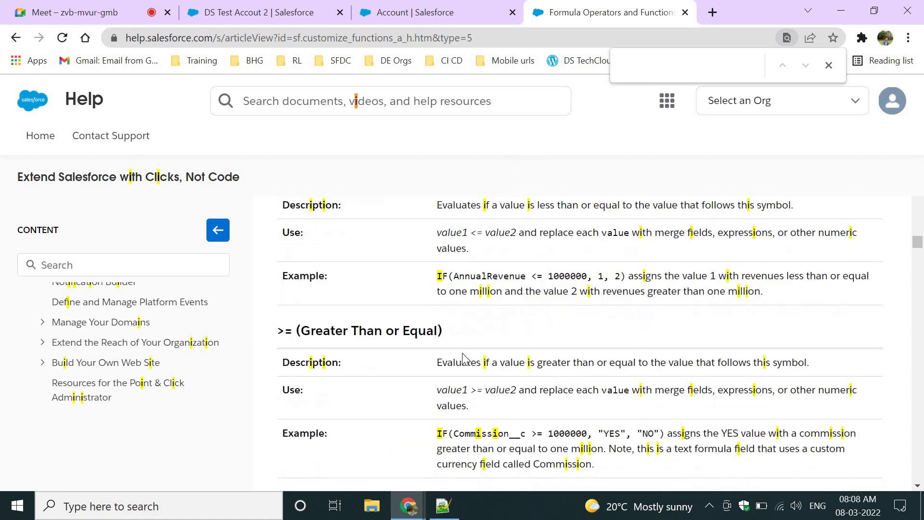
scroll(465, 358, down, 15)
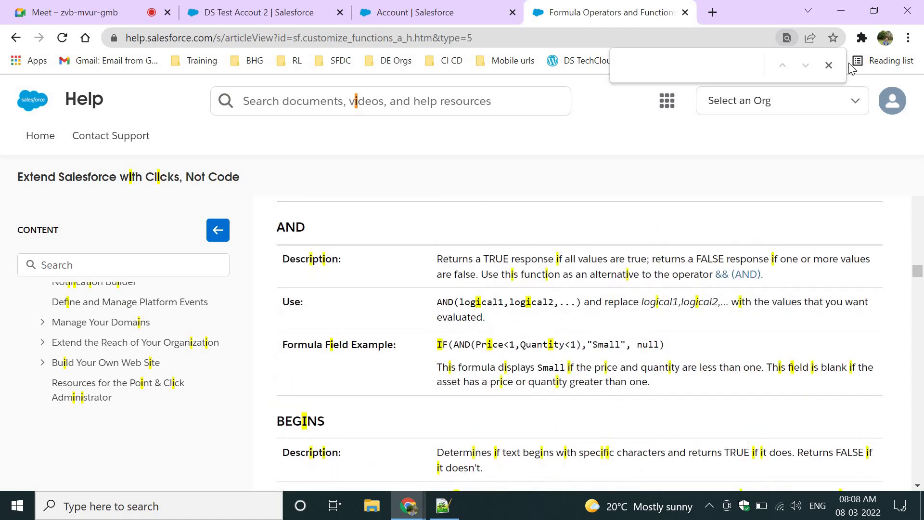
click(829, 65)
scroll(766, 331, down, 10)
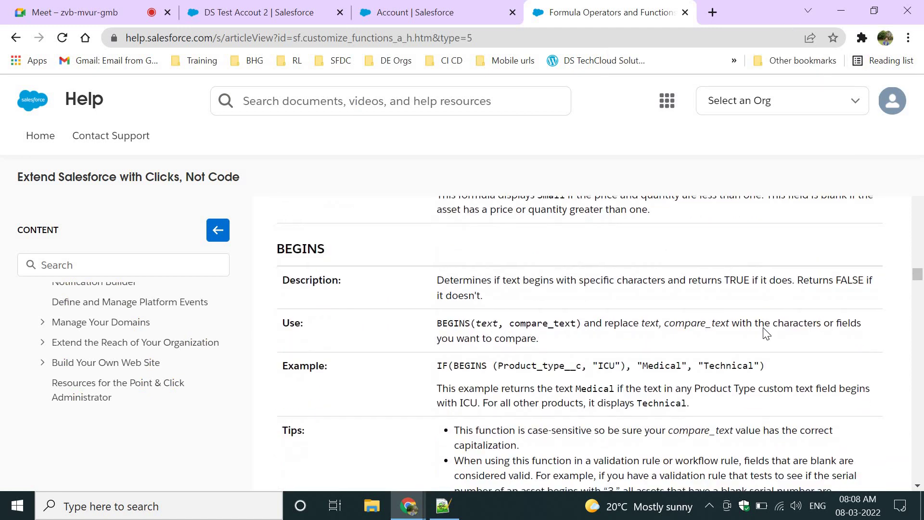
scroll(828, 329, down, 6)
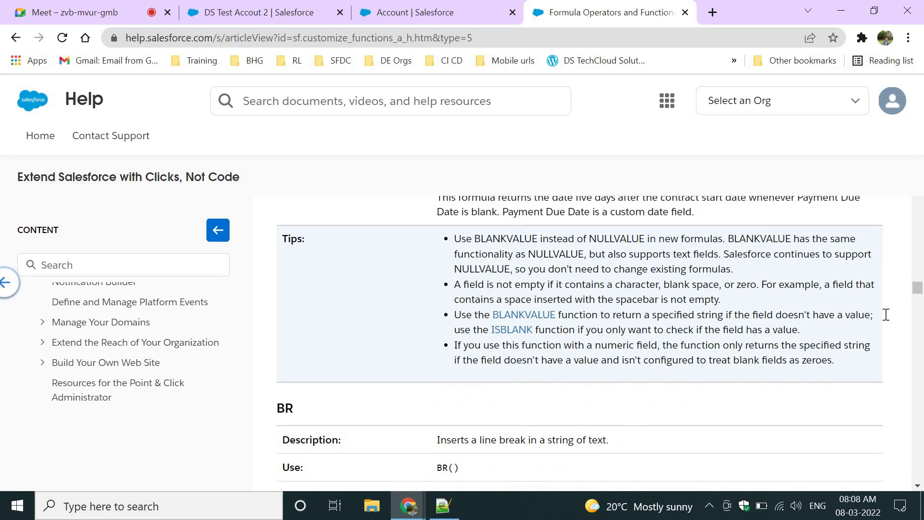
- Scroll the Formula Operators and Functions A–H article back to the top
drag(920, 288, 901, 477)
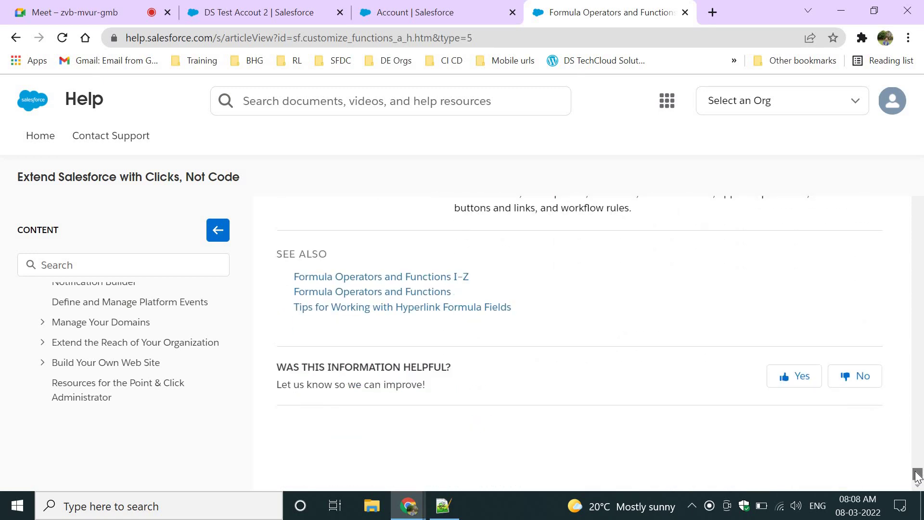
drag(918, 474, 922, 39)
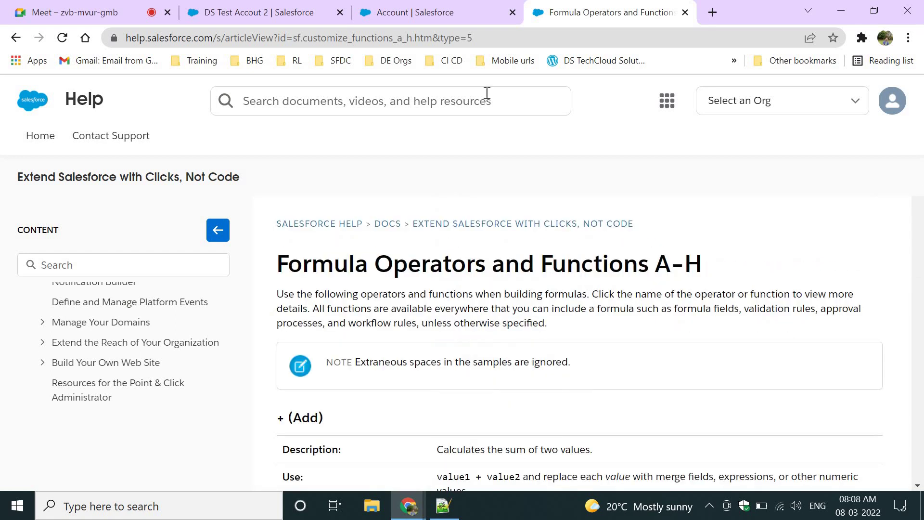
scroll(160, 289, up, 4)
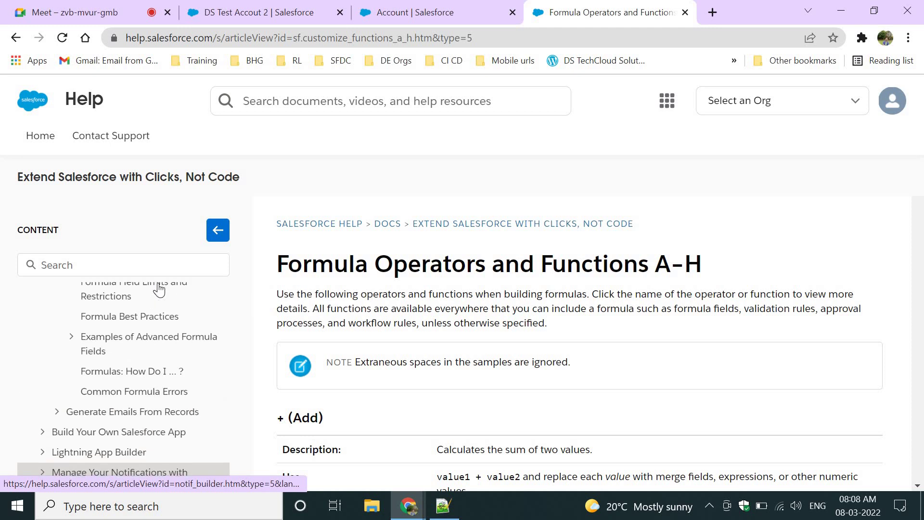
scroll(159, 289, up, 3)
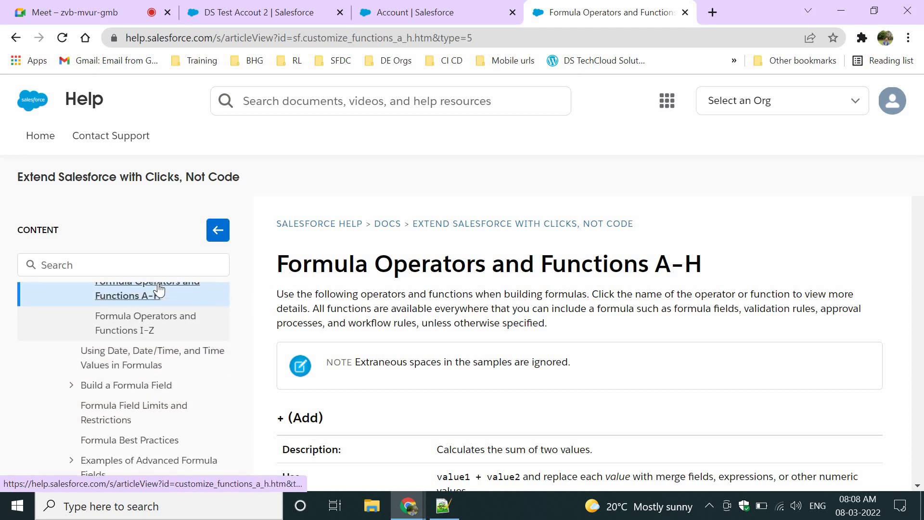
scroll(179, 343, up, 2)
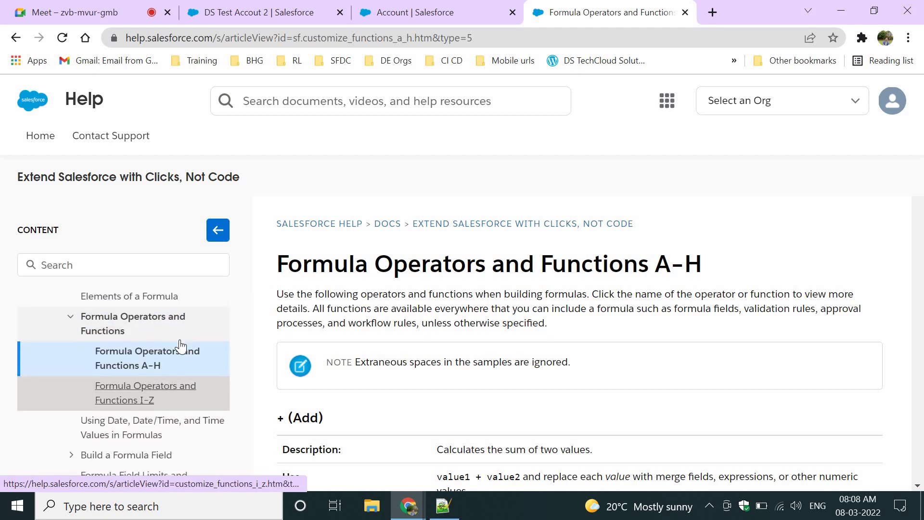
scroll(180, 345, up, 4)
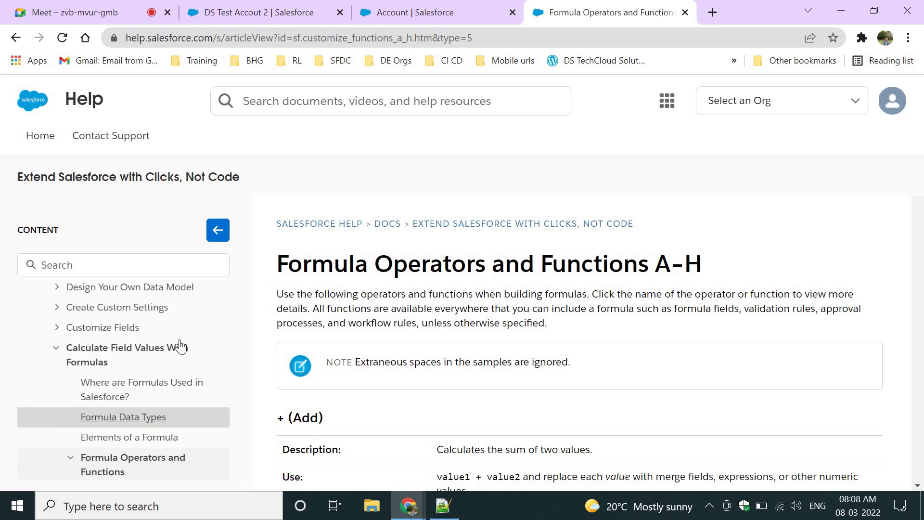
scroll(180, 345, up, 1)
scroll(96, 353, down, 1)
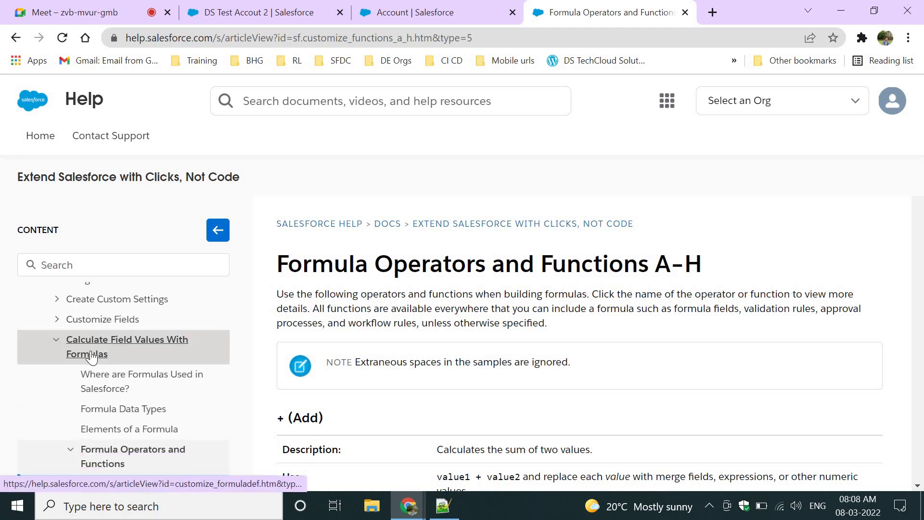
- Collapse the Calculate Field Values With Formulas and Set Up Your Data Your Way contents sections
click(56, 337)
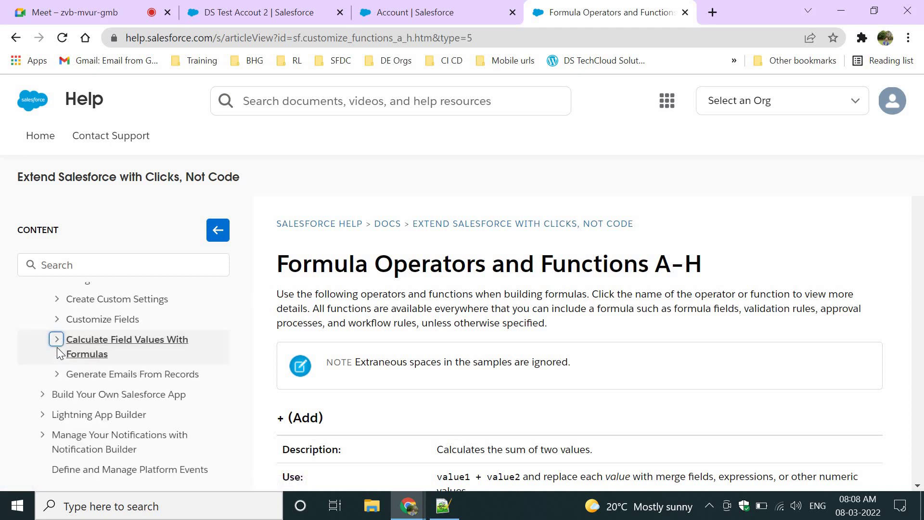
click(56, 341)
click(58, 334)
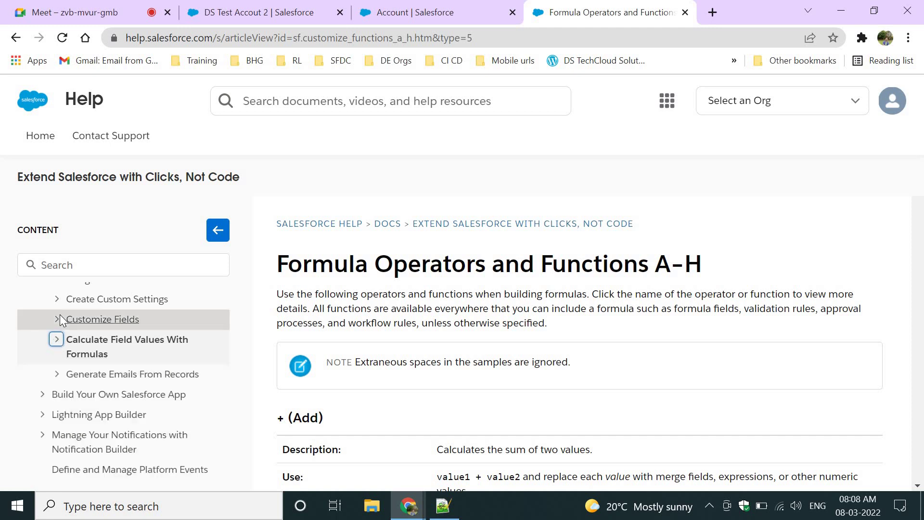
scroll(58, 323, up, 4)
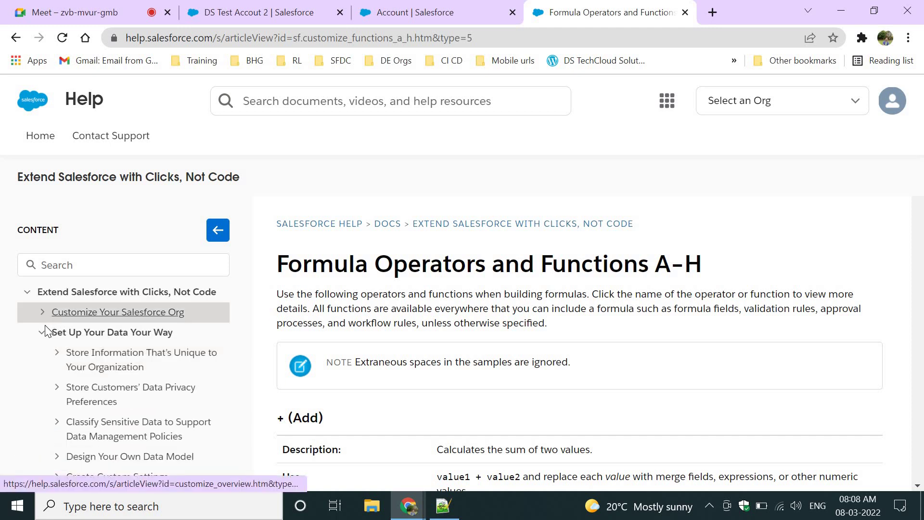
click(42, 331)
scroll(109, 400, down, 3)
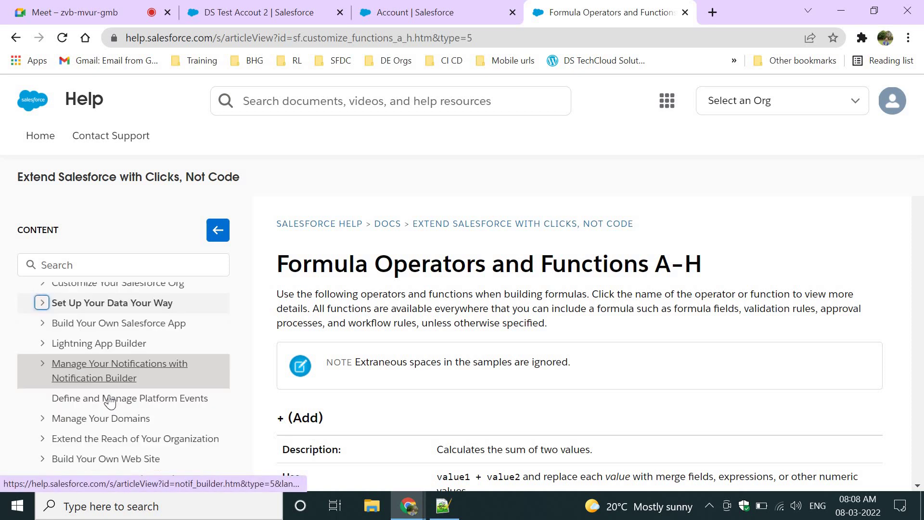
scroll(111, 400, up, 3)
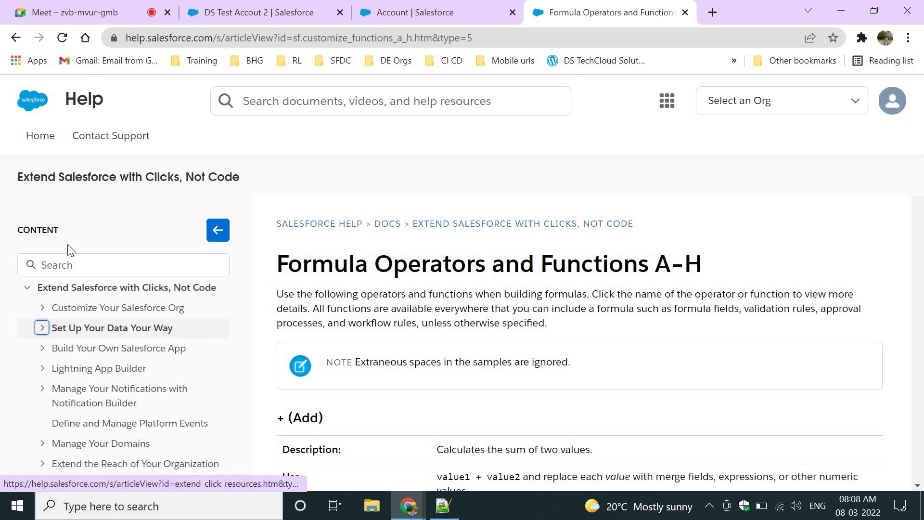
- Search the help contents for 'validation' and open the Validation Rules article
click(53, 265)
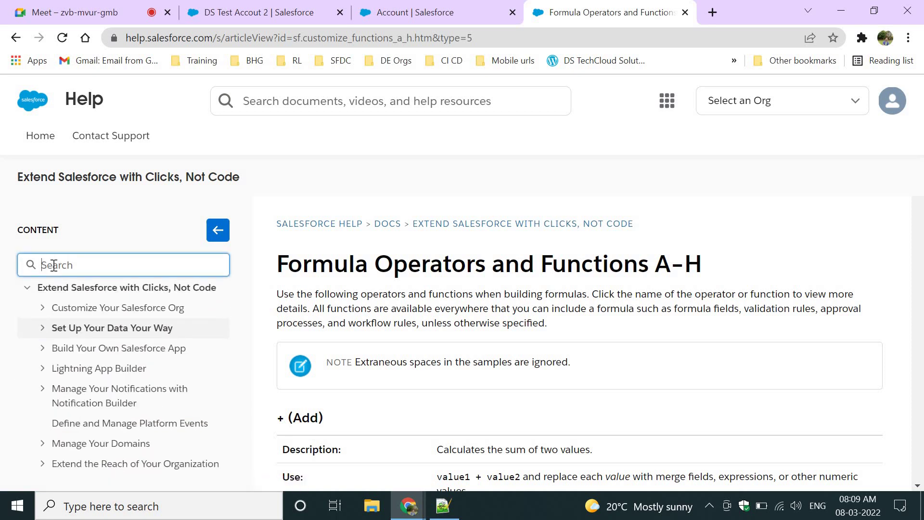
text(validation)
key(Return)
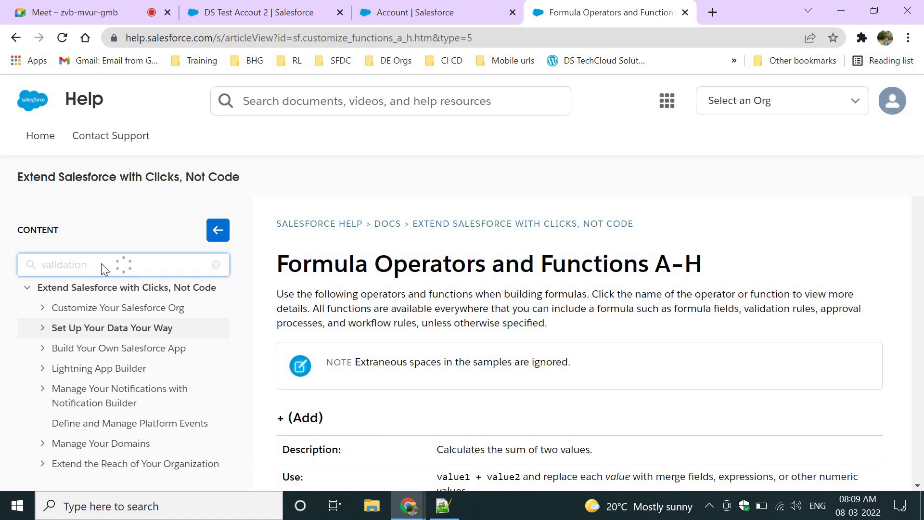
click(69, 334)
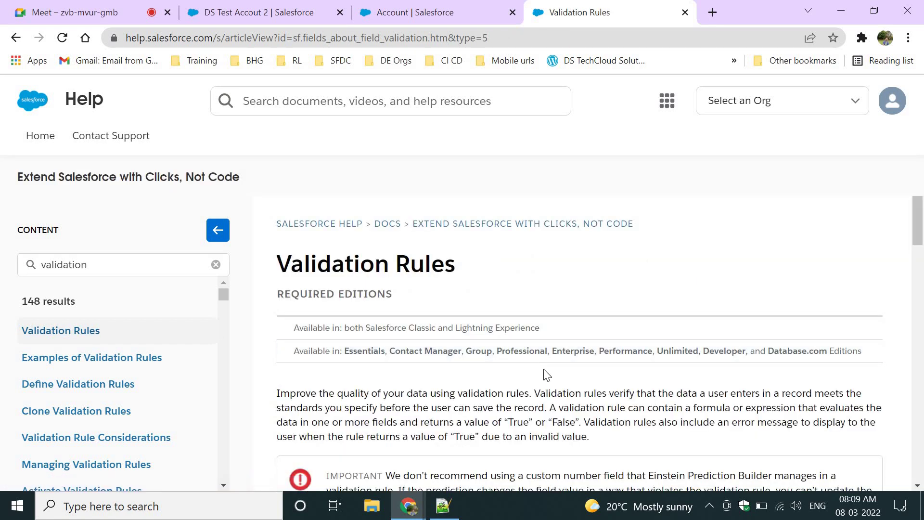
scroll(546, 374, down, 5)
scroll(546, 374, down, 15)
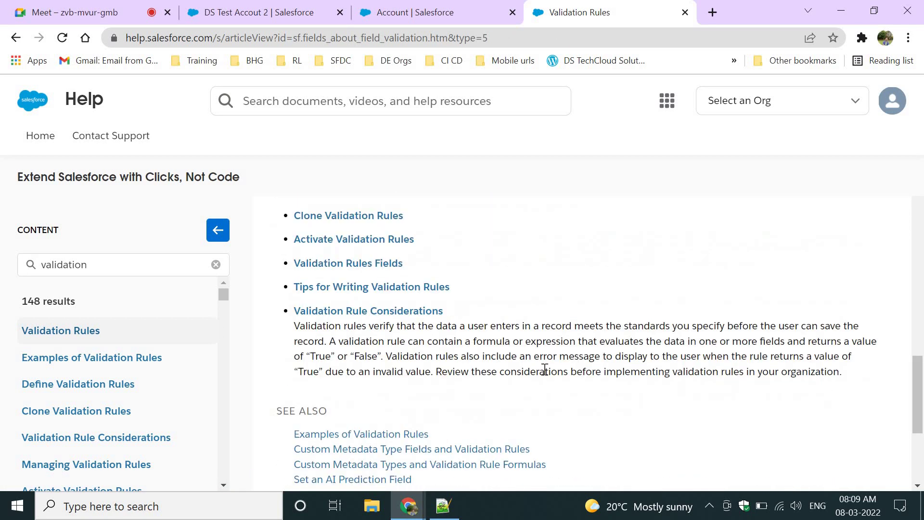
scroll(546, 374, up, 1)
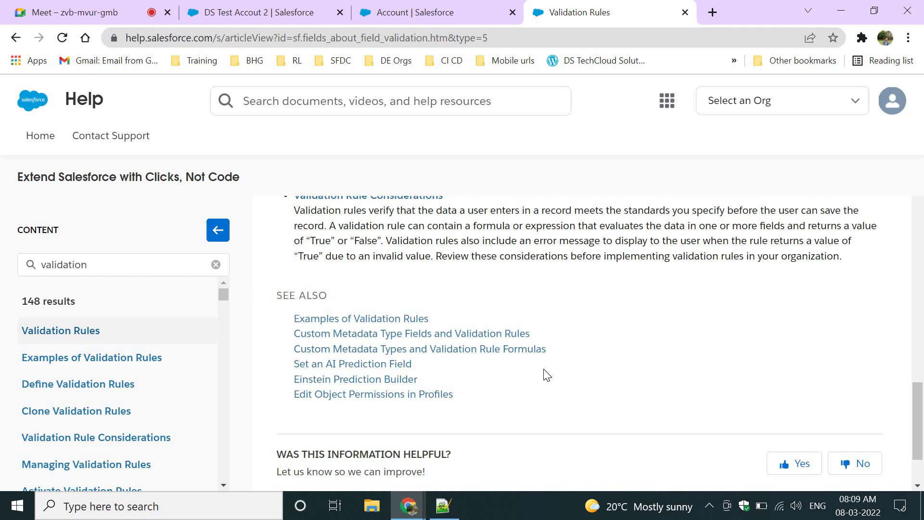
scroll(546, 374, up, 4)
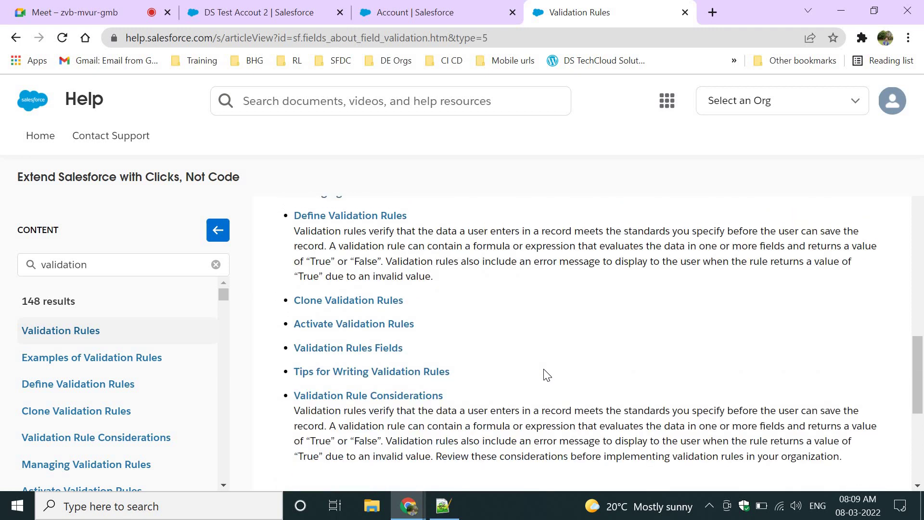
scroll(547, 375, down, 4)
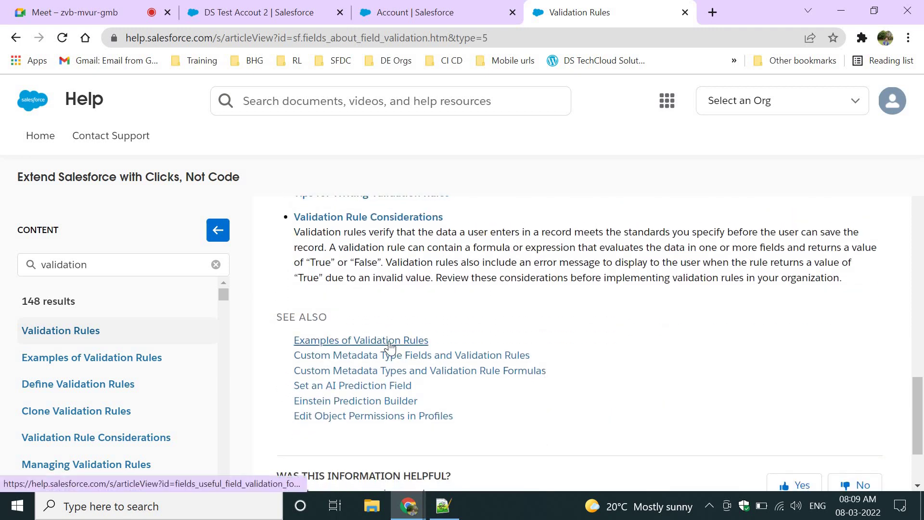
- Open Examples of Validation Rules, browse its sample rules, and select the article's web address
click(390, 340)
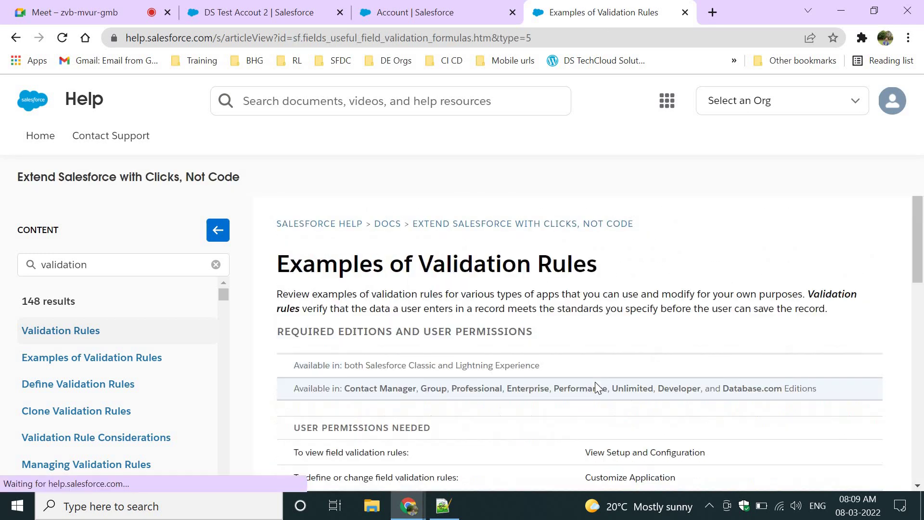
scroll(595, 383, down, 5)
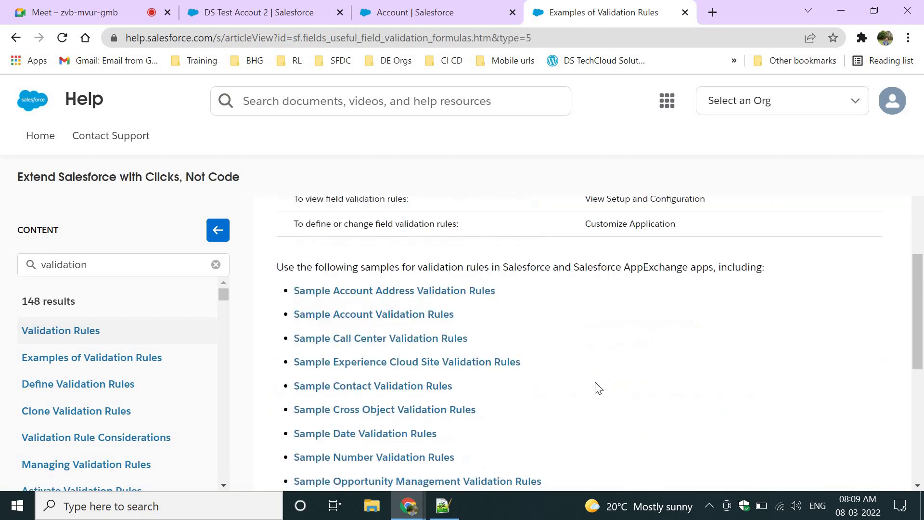
scroll(598, 388, down, 1)
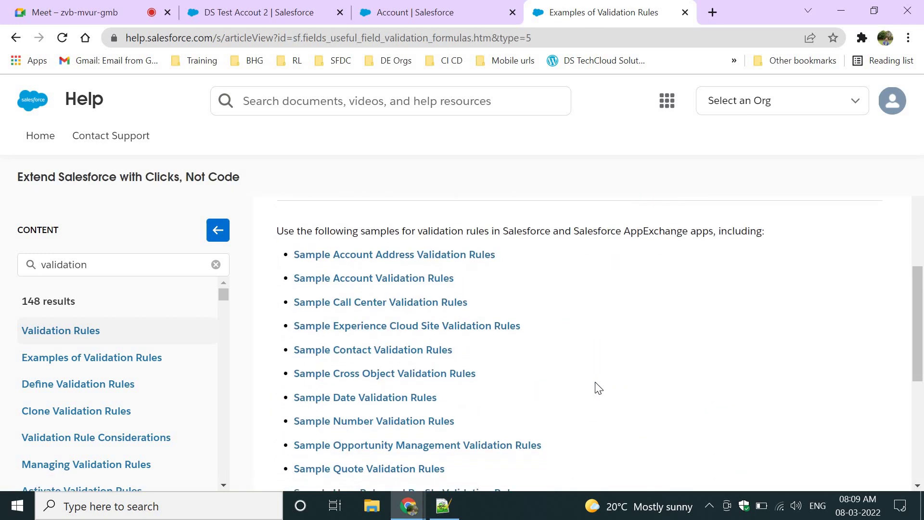
scroll(599, 388, down, 6)
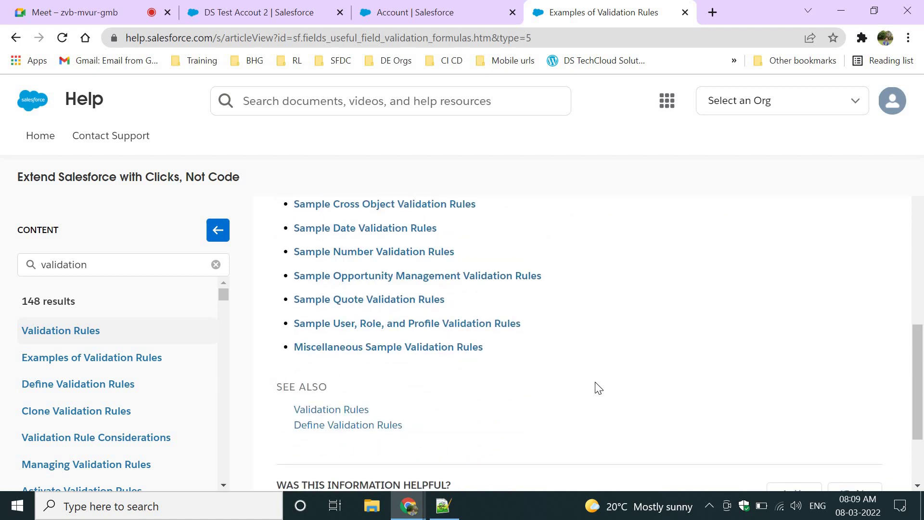
scroll(599, 388, down, 1)
scroll(558, 284, up, 12)
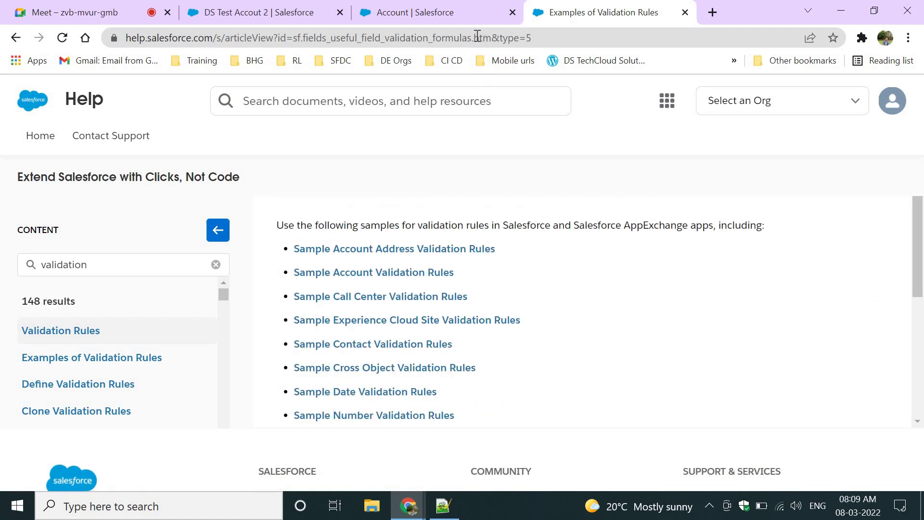
click(450, 44)
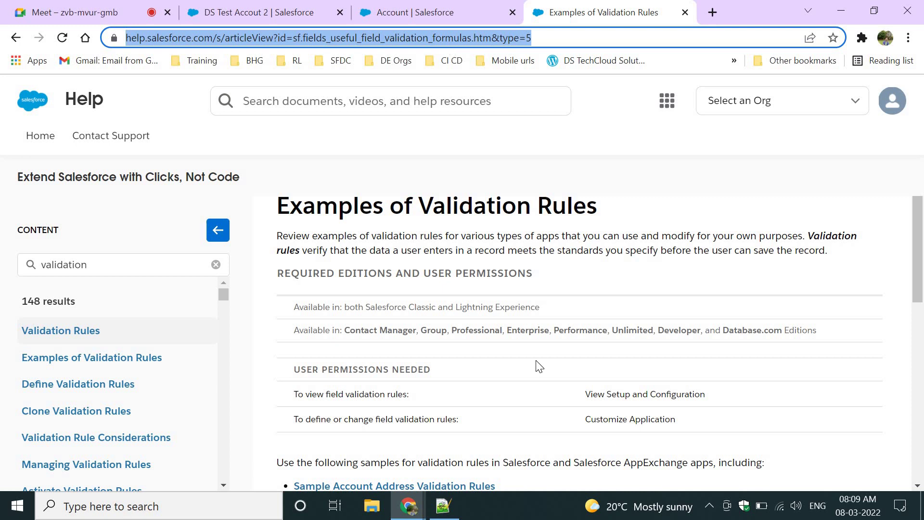
scroll(452, 361, down, 3)
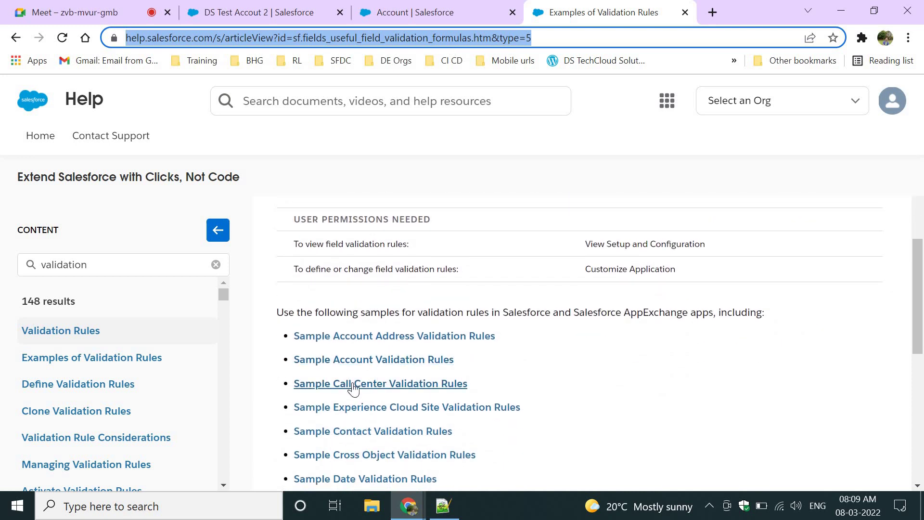
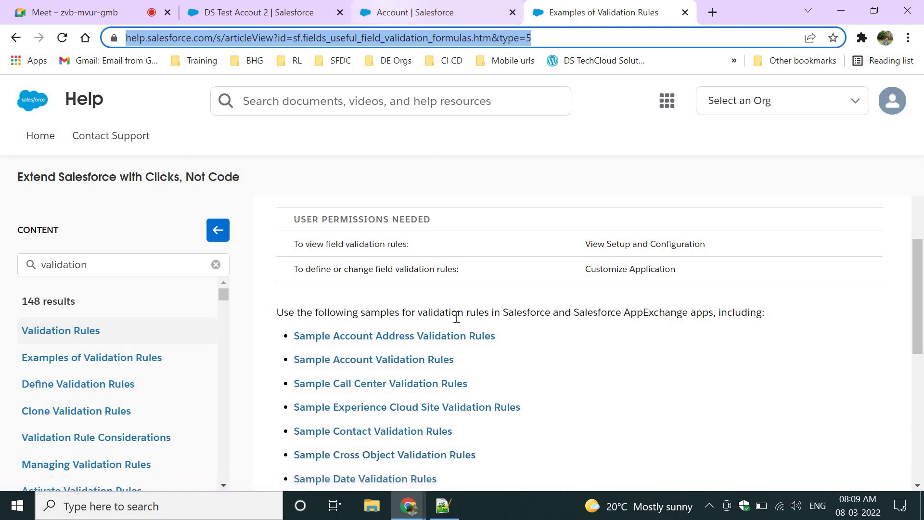
- Glance at the validation rule notes, then open the Managing Validation Rules article in Salesforce Help
click(442, 506)
click(393, 306)
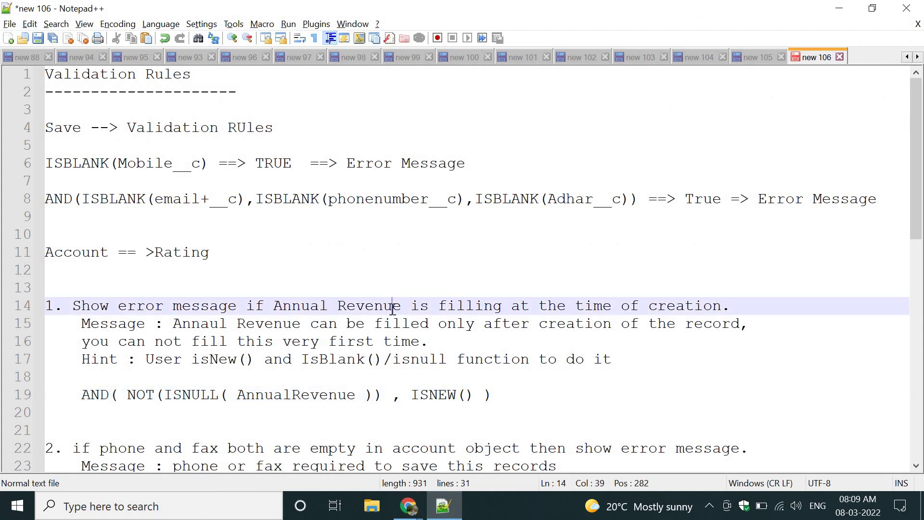
key(ctrl+Tab)
key(alt+Tab)
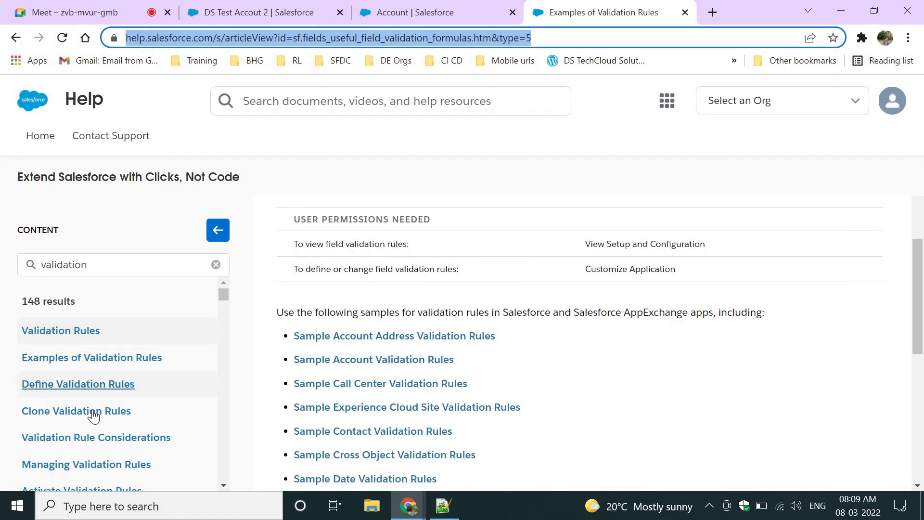
click(48, 357)
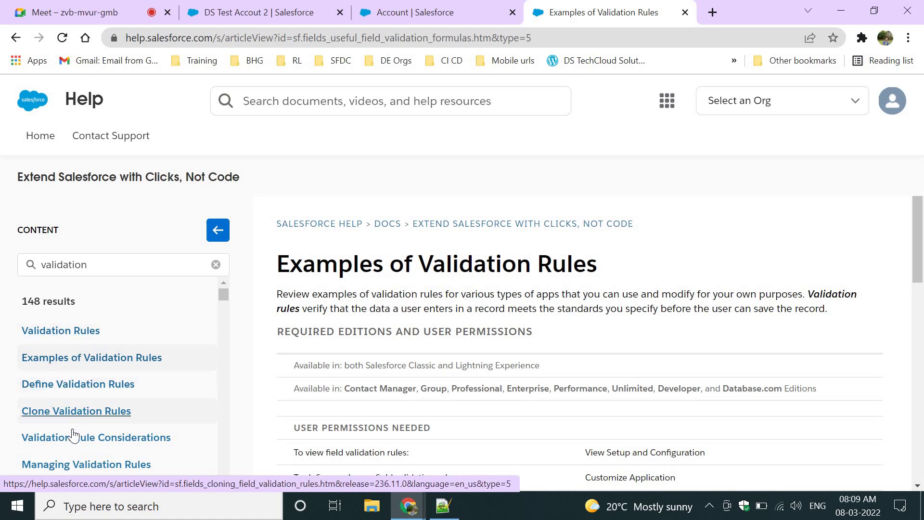
click(72, 464)
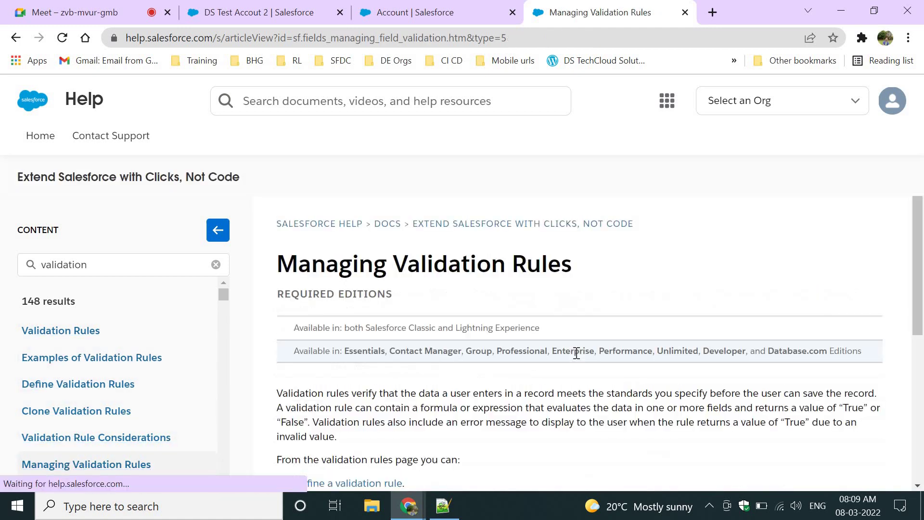
- Scroll through the sidebar results and change the sidebar search to 'validation function'
scroll(576, 353, down, 5)
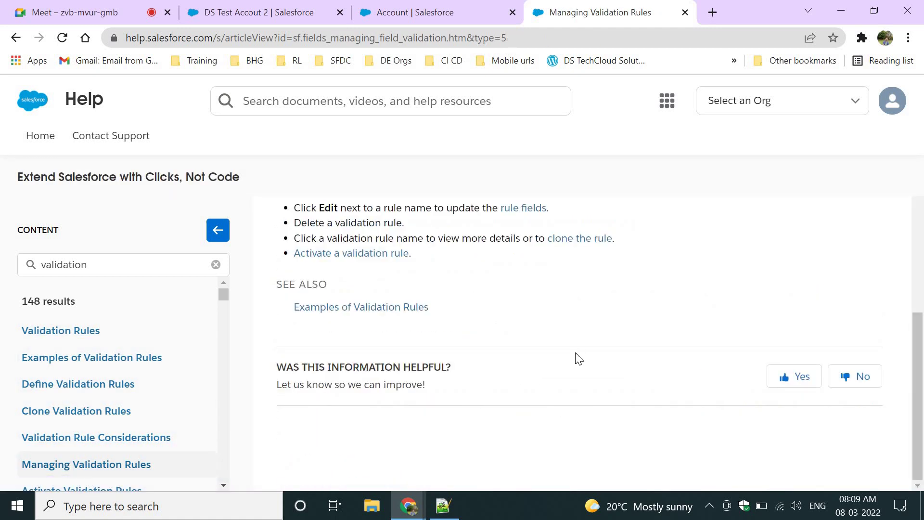
scroll(579, 358, down, 1)
scroll(226, 404, up, 3)
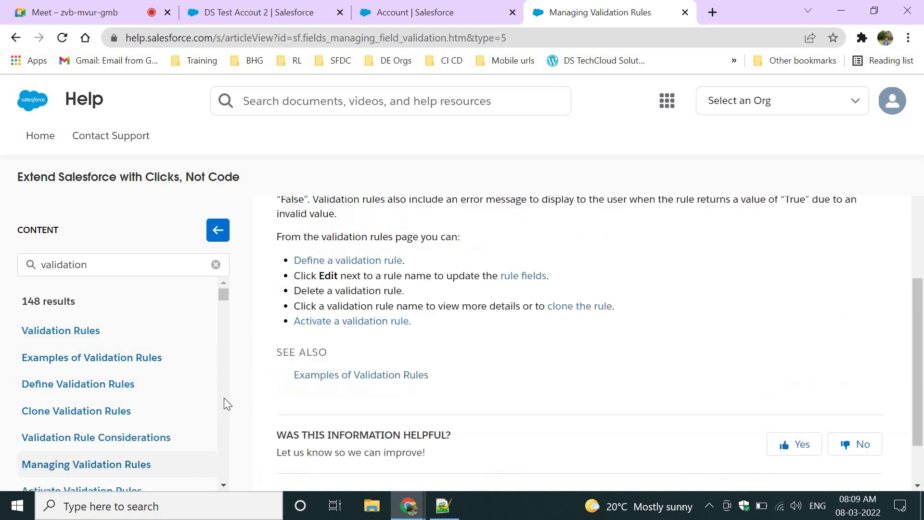
scroll(223, 486, down, 3)
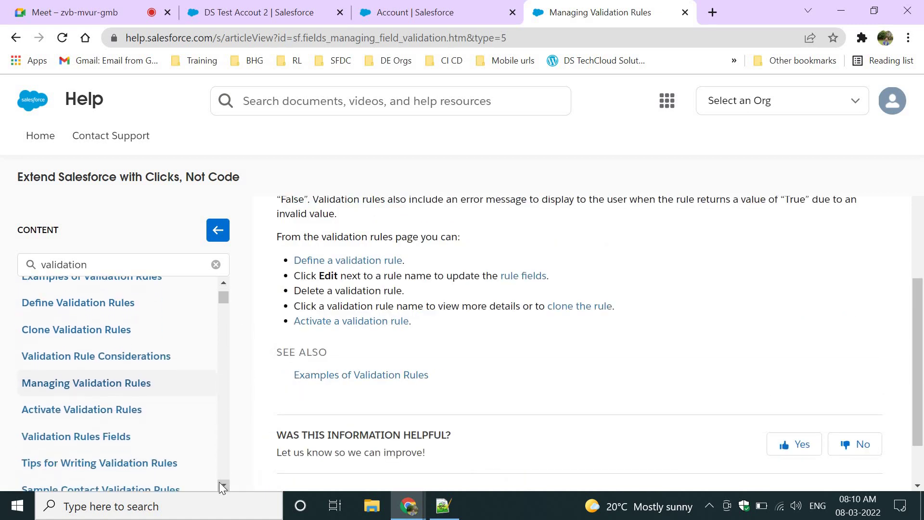
scroll(221, 485, down, 5)
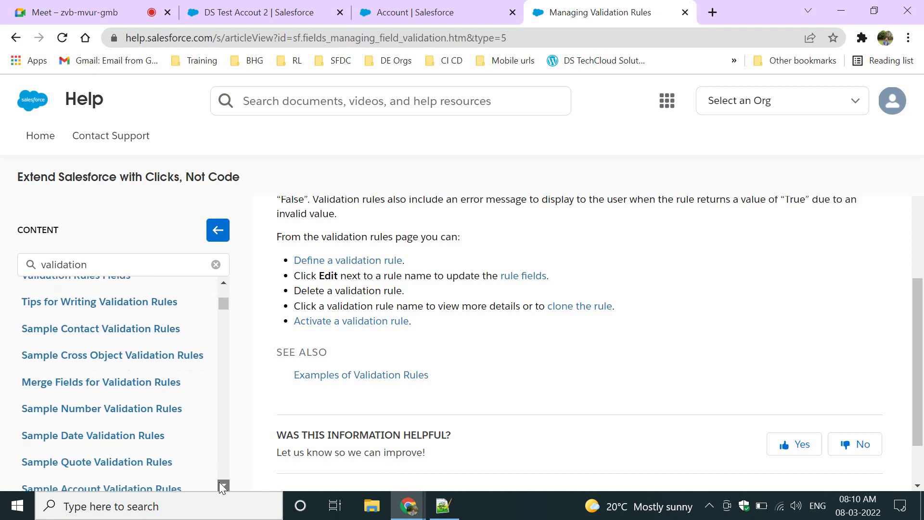
scroll(220, 485, down, 5)
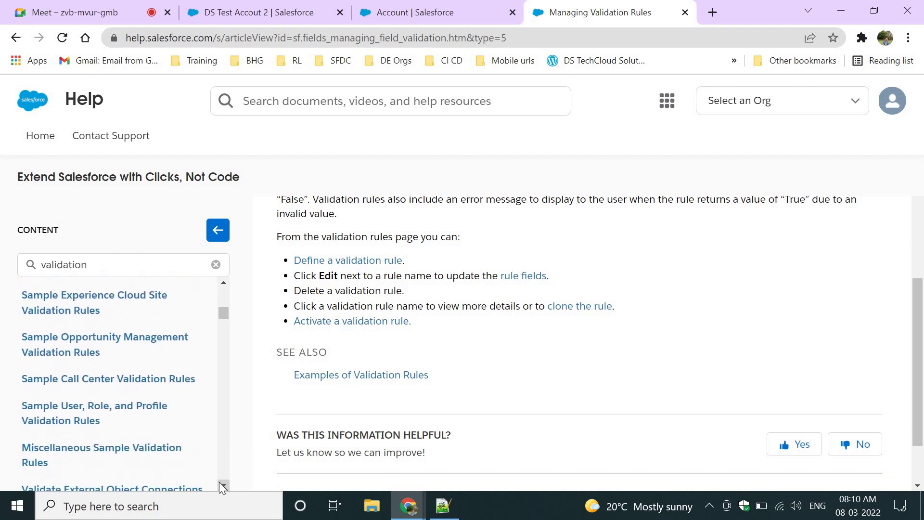
scroll(222, 485, down, 4)
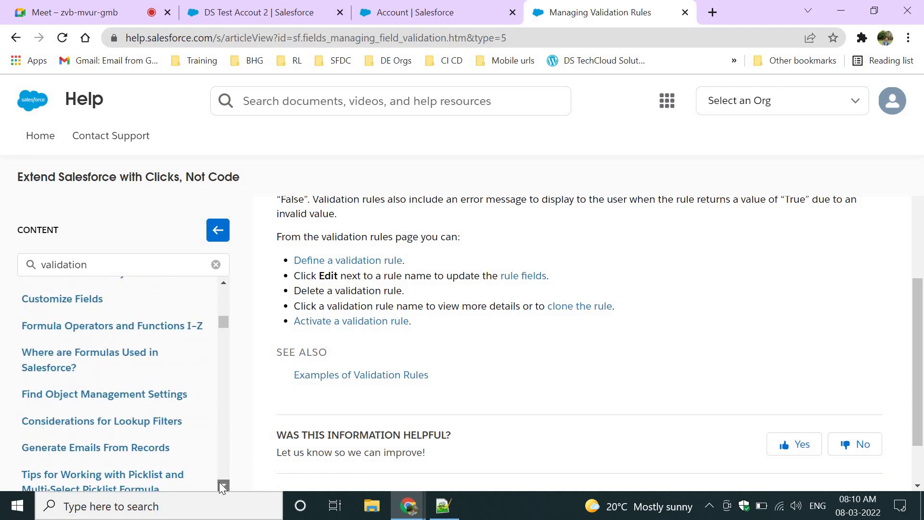
scroll(221, 484, down, 4)
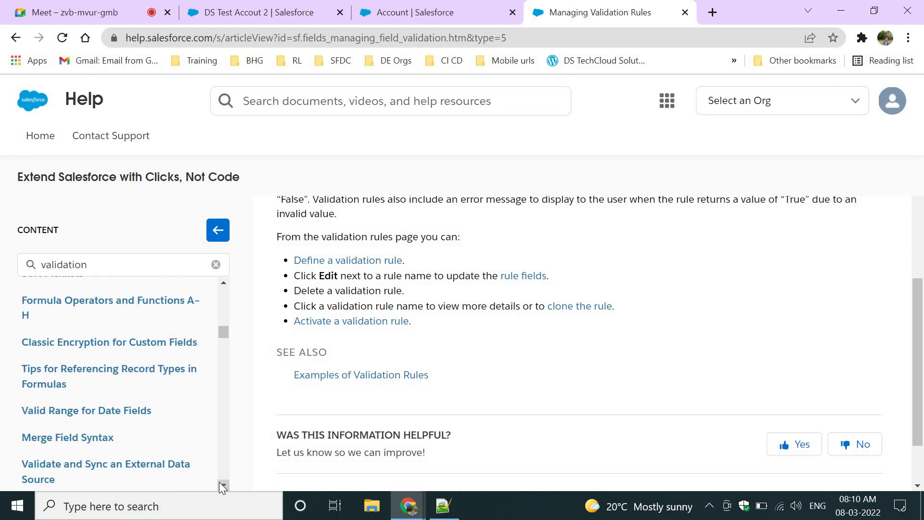
scroll(219, 484, down, 6)
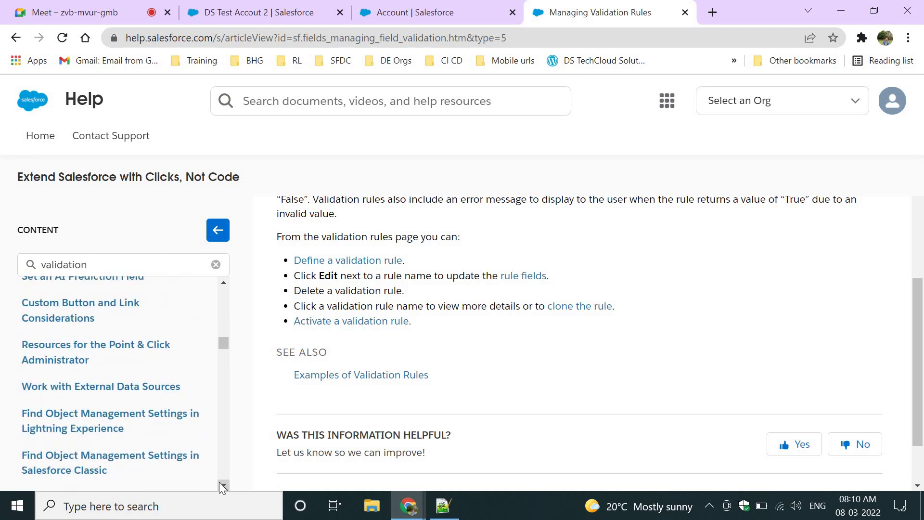
scroll(220, 484, down, 4)
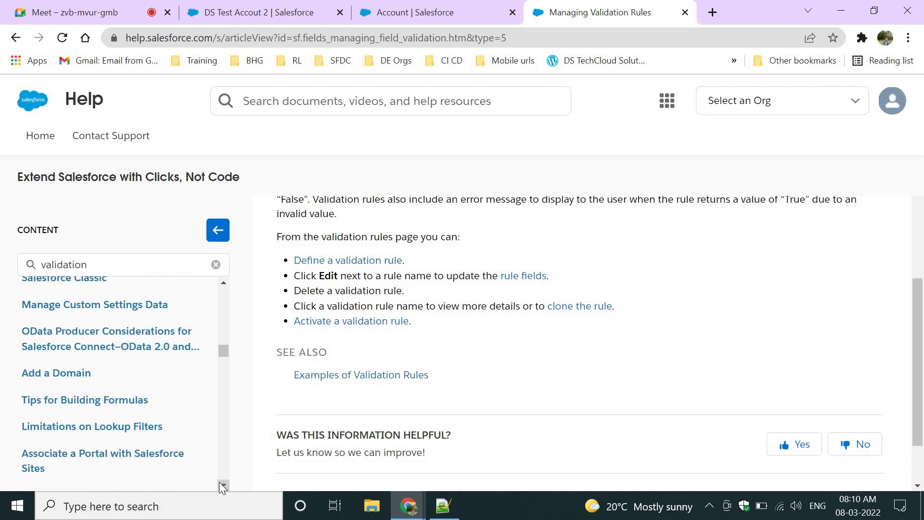
click(104, 261)
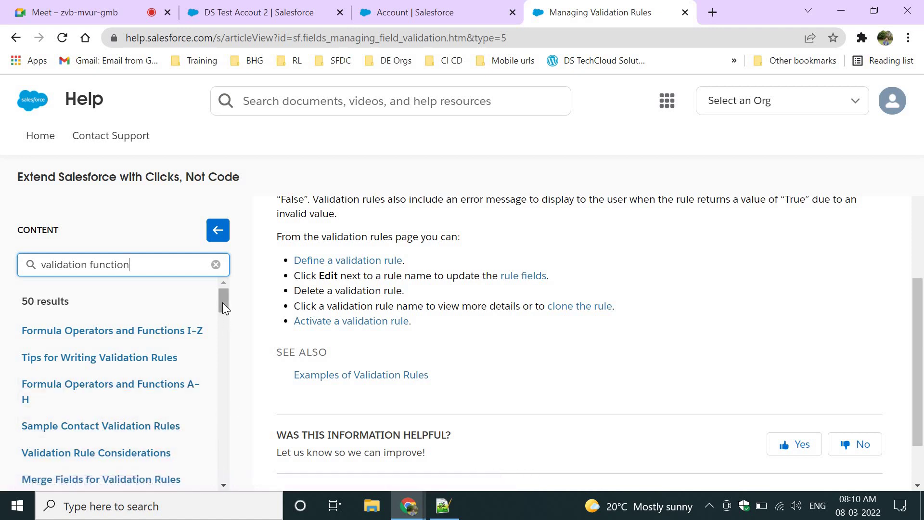
drag(223, 303, 189, 239)
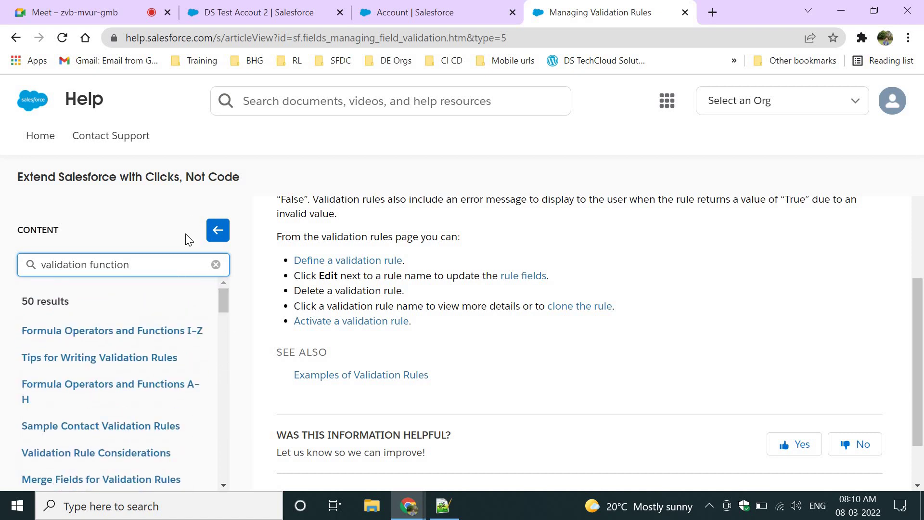
- Open Formula Operators and Functions I–Z and read down through the IF examples, tips and IMAGE entry
click(140, 332)
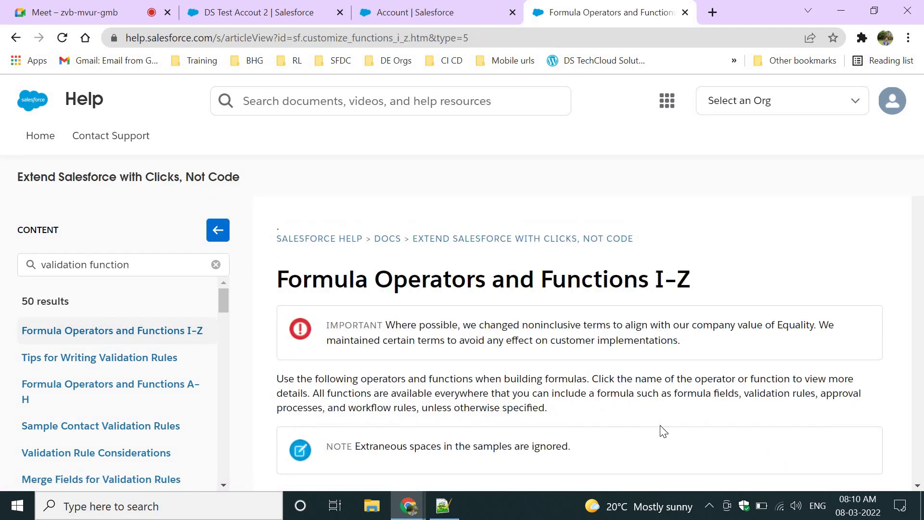
scroll(663, 431, down, 5)
scroll(663, 430, down, 5)
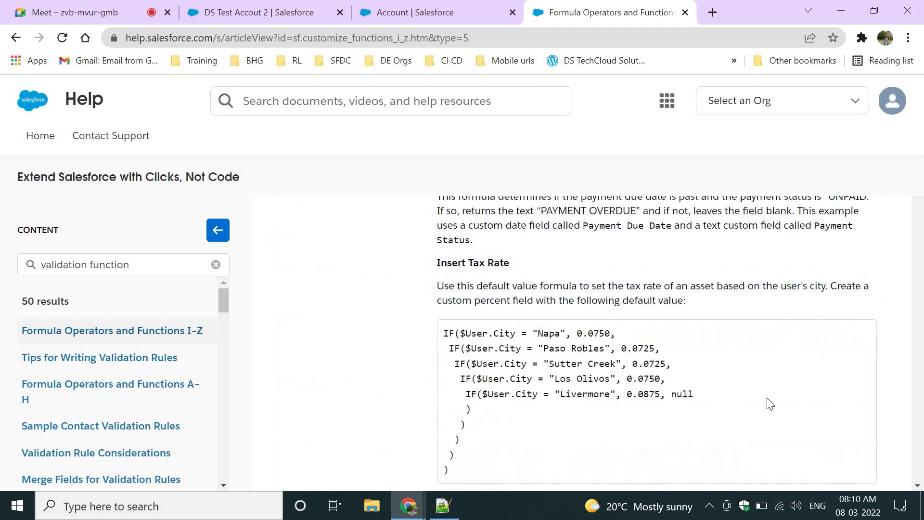
scroll(876, 426, down, 2)
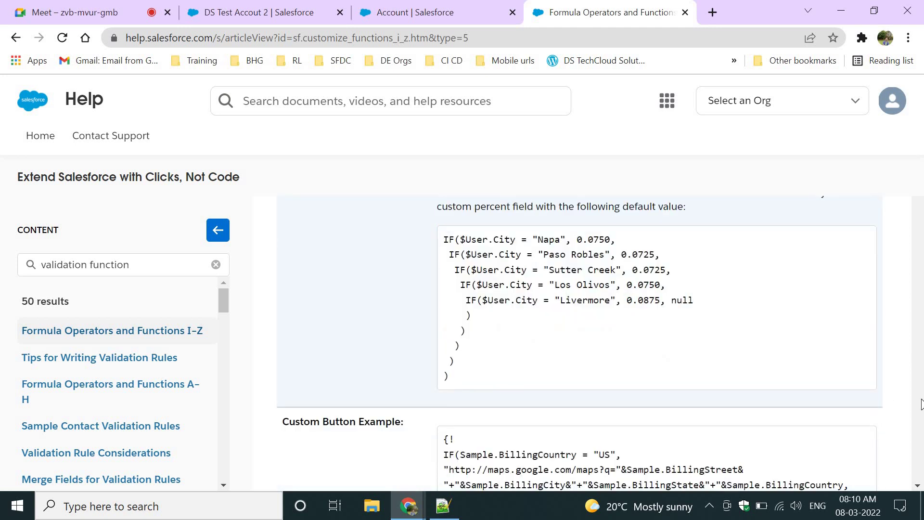
scroll(921, 281, down, 2)
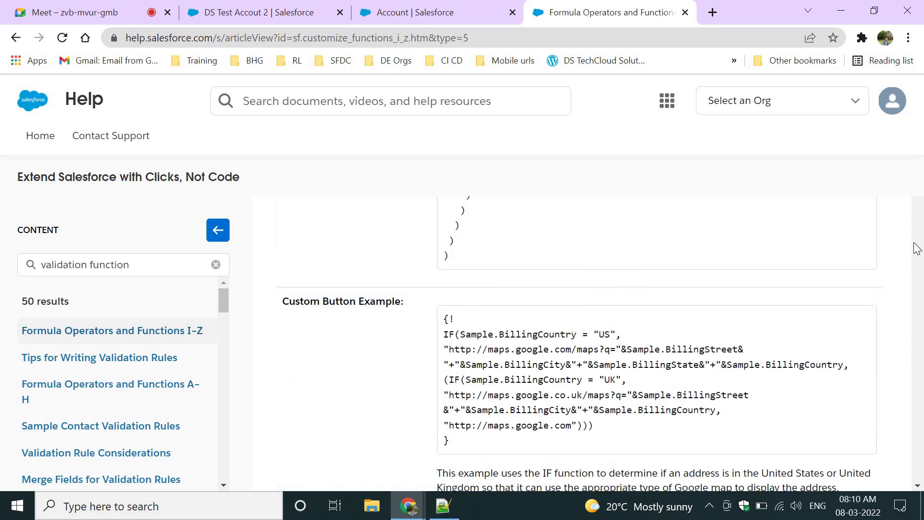
scroll(917, 248, down, 5)
scroll(806, 274, up, 3)
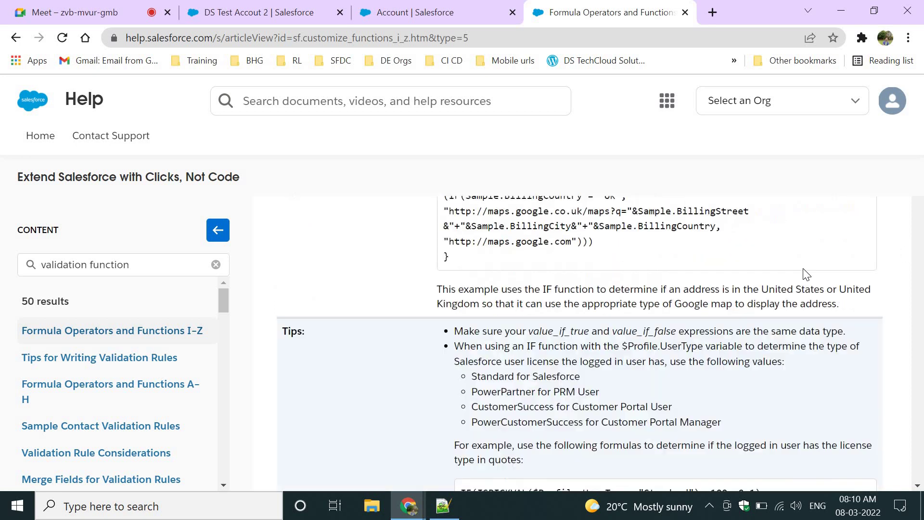
scroll(909, 414, up, 1)
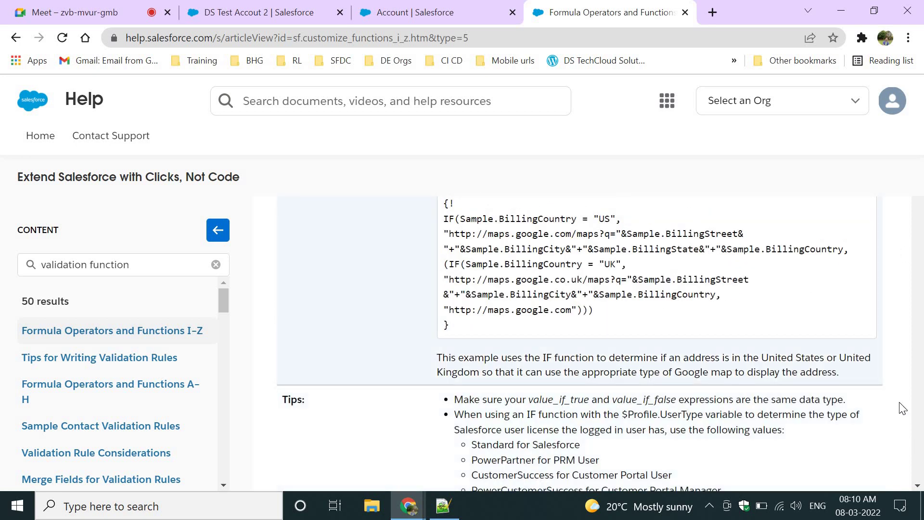
scroll(387, 367, down, 4)
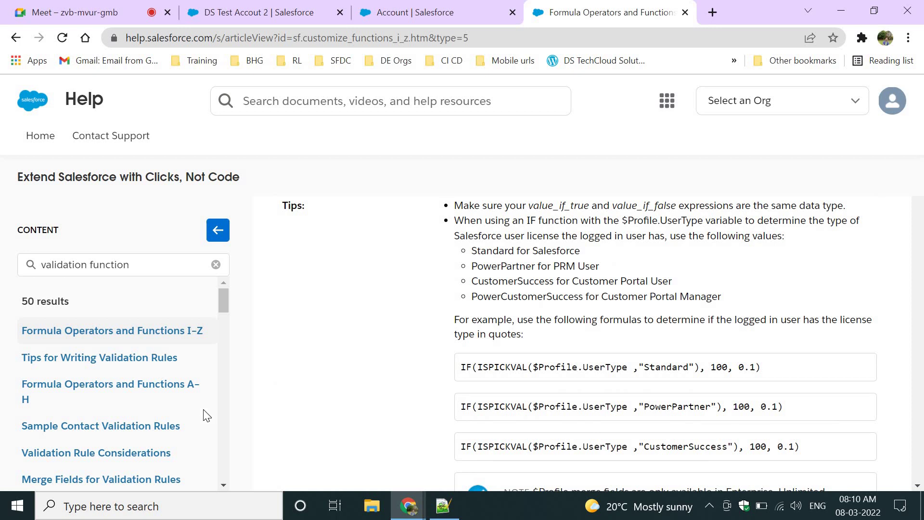
scroll(195, 406, down, 4)
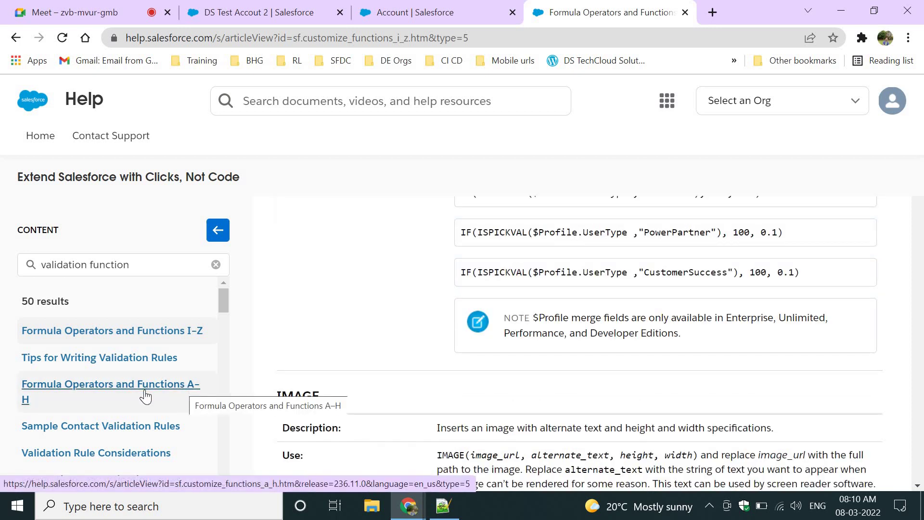
- Open the Formula Operators and Functions A–H article and find 'AND(' on the page
click(124, 395)
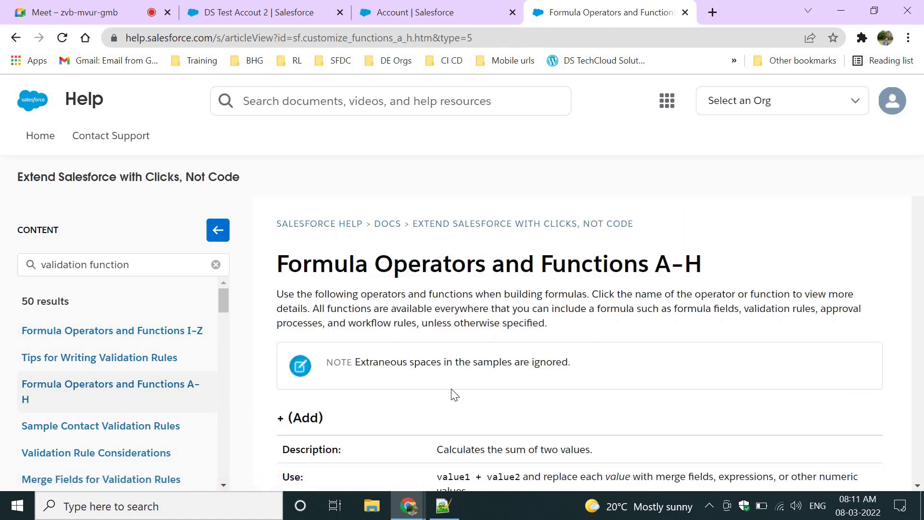
key(ctrl+f)
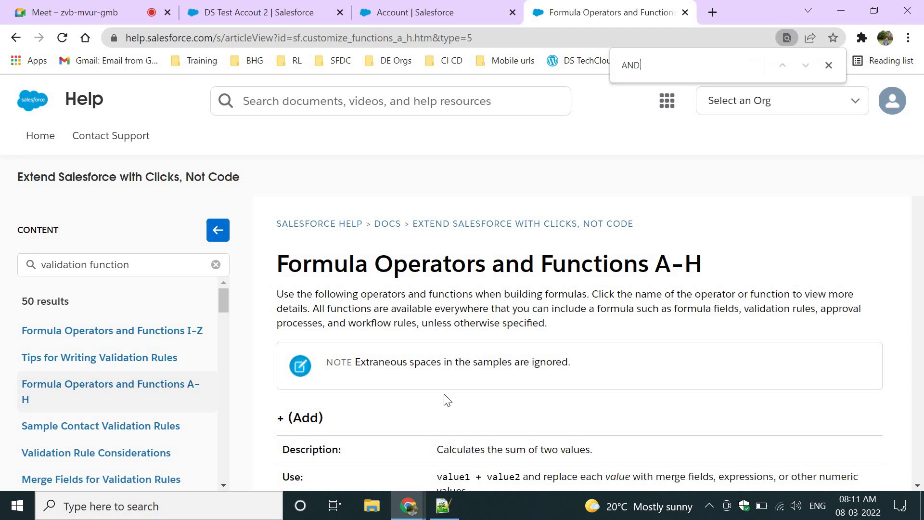
key(Return)
key(Return)
key(Return)
key(Return)
key(Return)
key(Return)
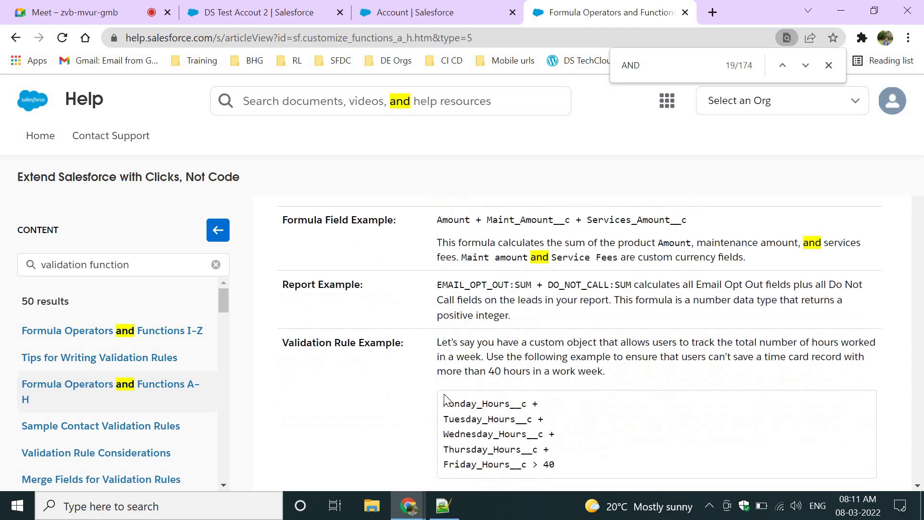
key(Return)
key(Return)
key(Return)
key(Return)
key(Return)
key(Return)
key(Return)
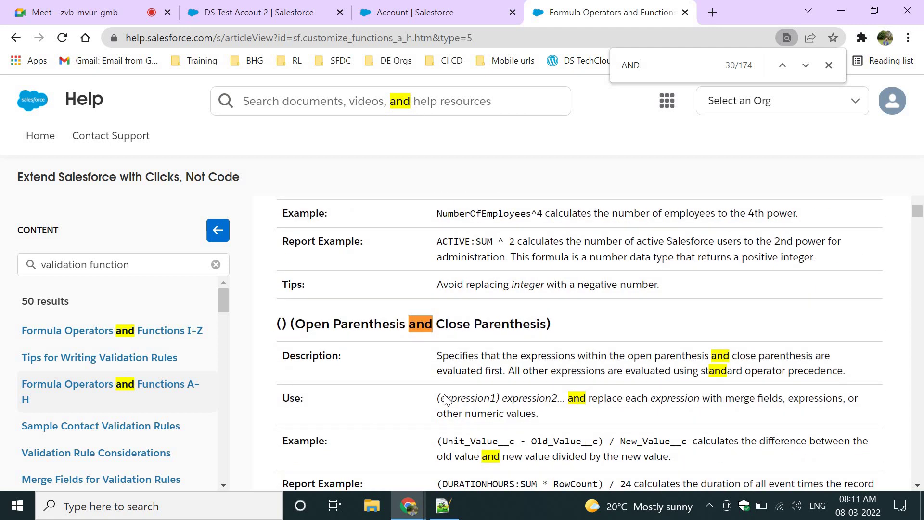
text(()
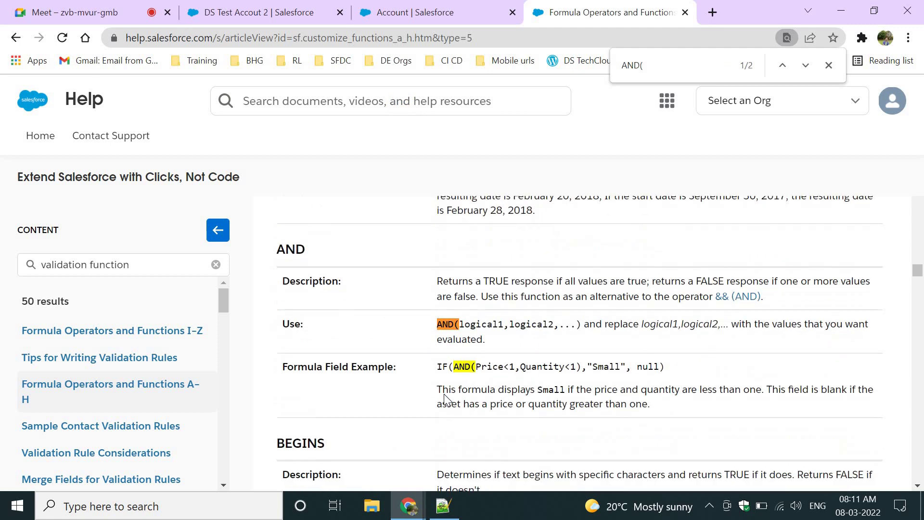
- Highlight the AND description and its IF(AND(Price<1,Quantity<1),"Small", null) example
double_click(291, 248)
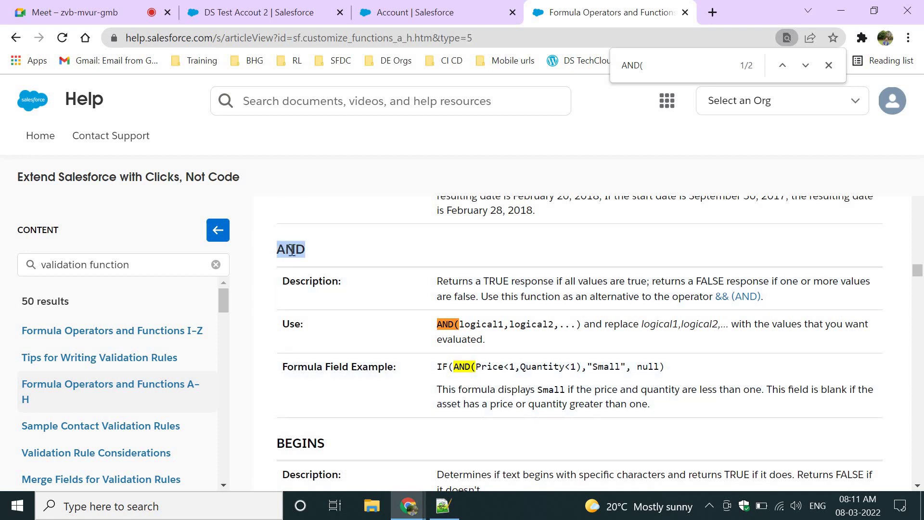
drag(442, 281, 694, 299)
drag(436, 324, 504, 357)
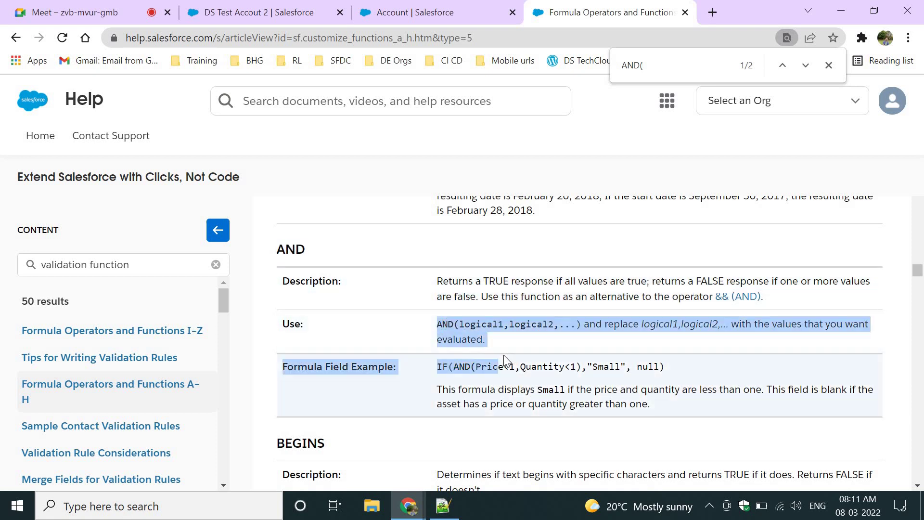
drag(435, 367, 509, 367)
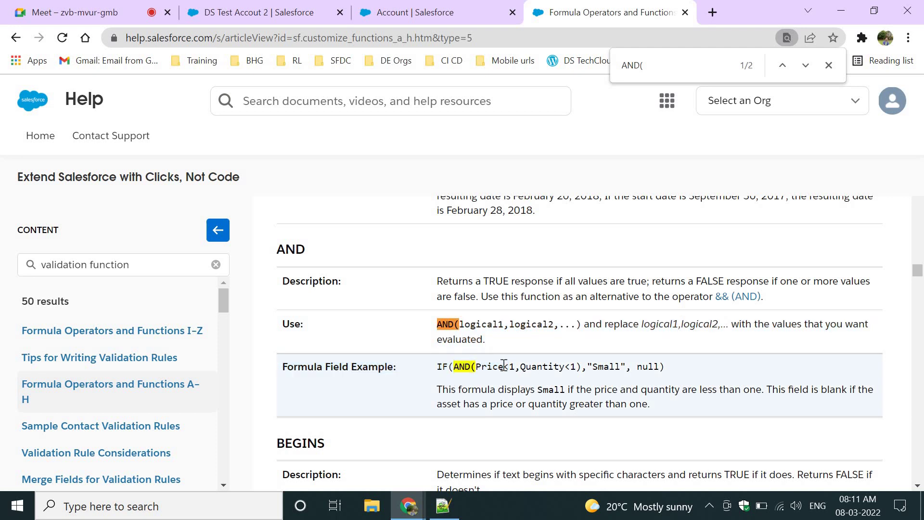
double_click(554, 366)
drag(582, 367, 455, 372)
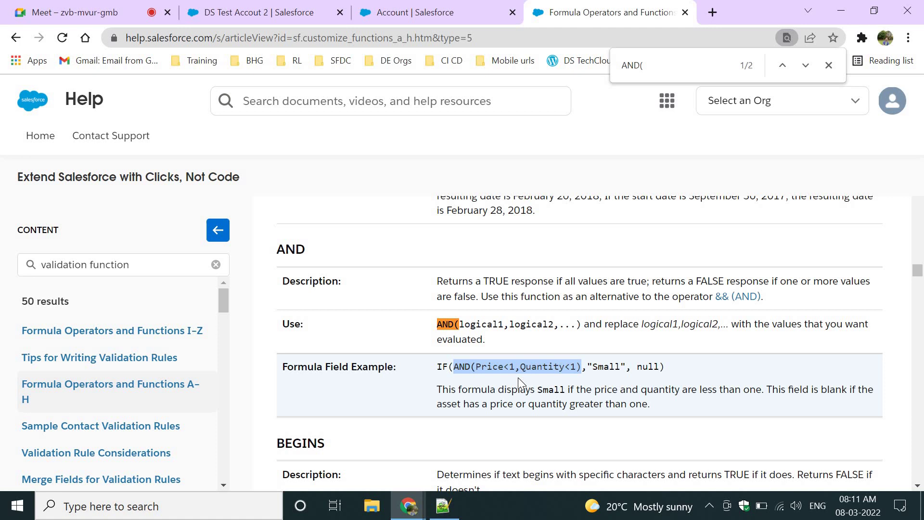
double_click(460, 367)
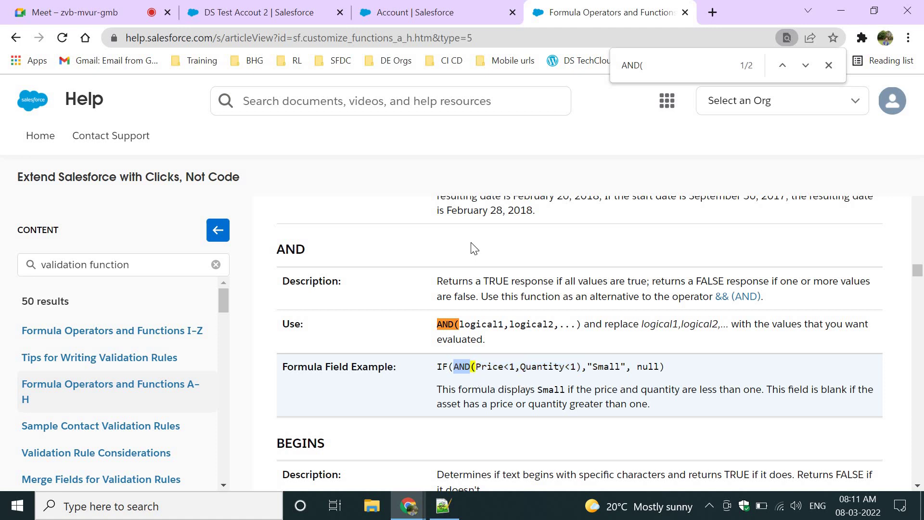
- Copy the A–H article's URL and paste it as line 4 in Notepad++
click(431, 38)
key(ctrl+c)
key(alt+Tab)
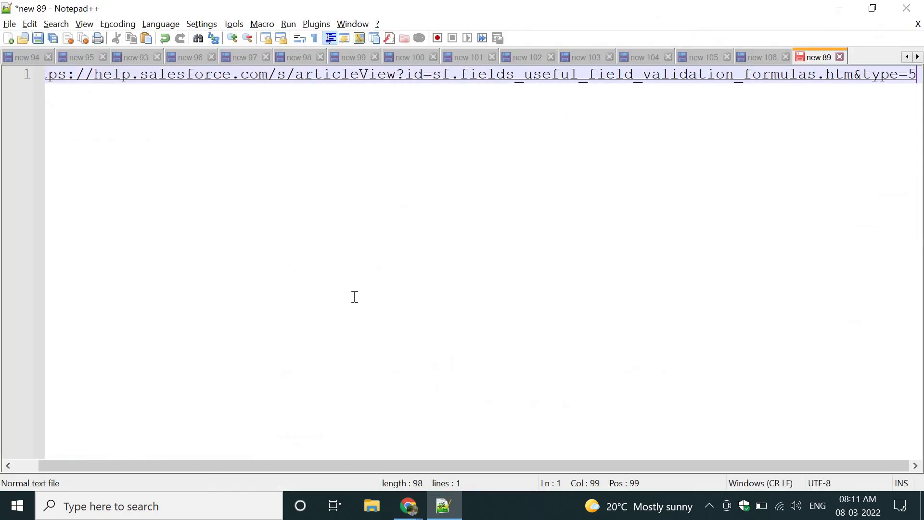
key(Return)
key(Return)
key(Return)
key(ctrl+v)
key(alt+Tab)
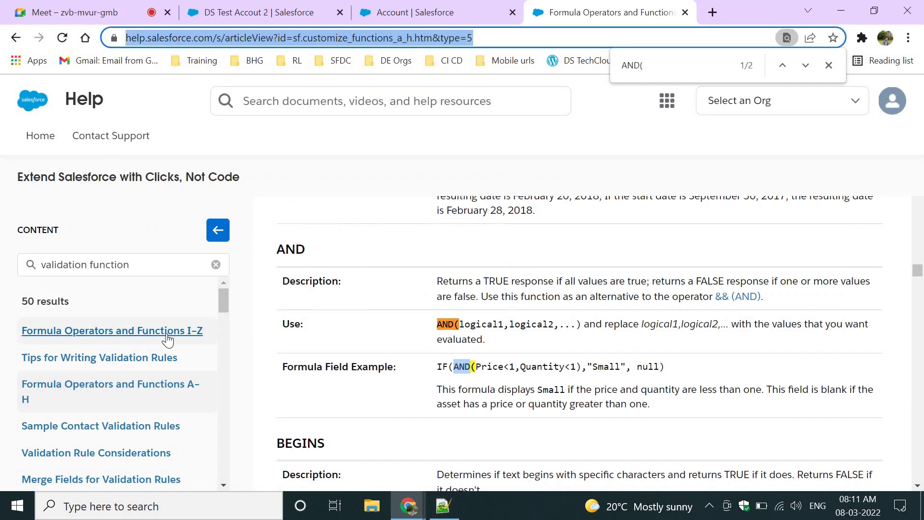
- Copy the I–Z article's URL and paste it as line 6 in Notepad++
click(571, 38)
key(ctrl+a)
key(ctrl+c)
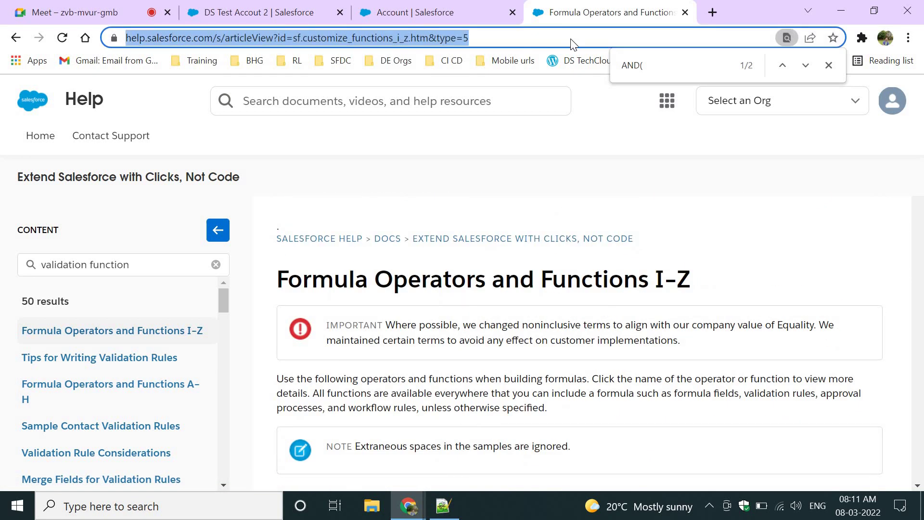
key(alt+Tab)
key(Return)
key(Return)
key(ctrl+v)
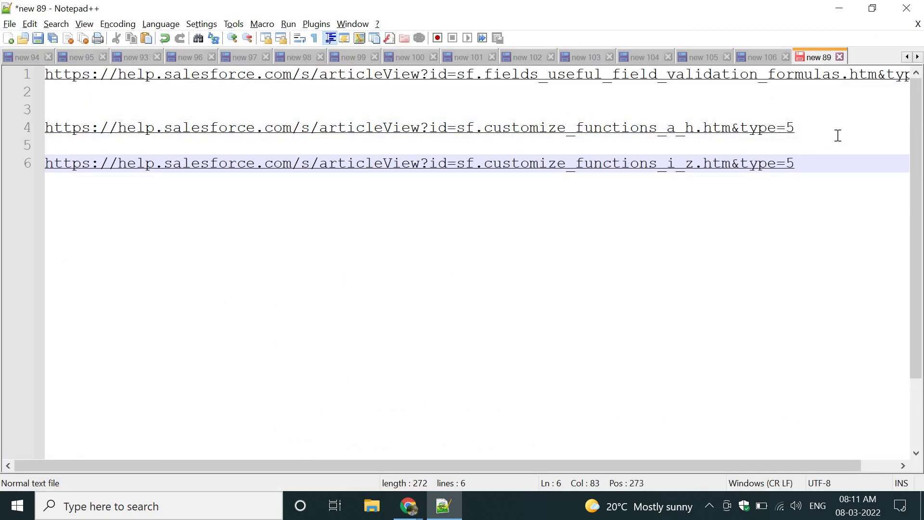
- Point out the a_h and i_z link endings and line 1's link, then return to the browser
drag(829, 130, 616, 123)
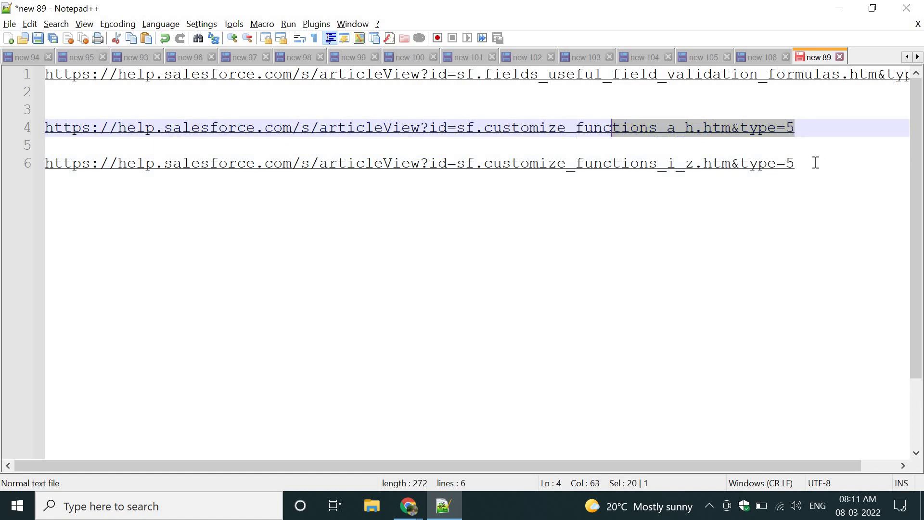
drag(813, 161, 612, 163)
drag(582, 92, 3, 66)
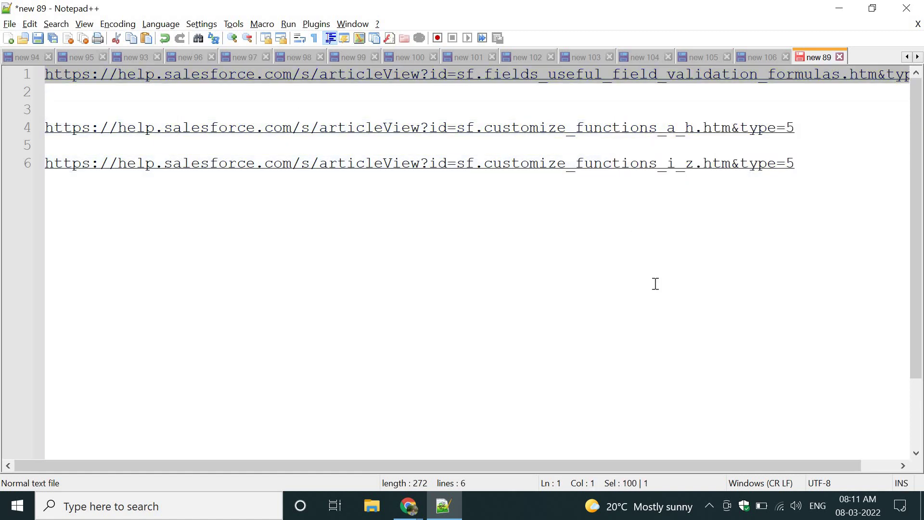
key(ctrl+End)
key(alt+Tab)
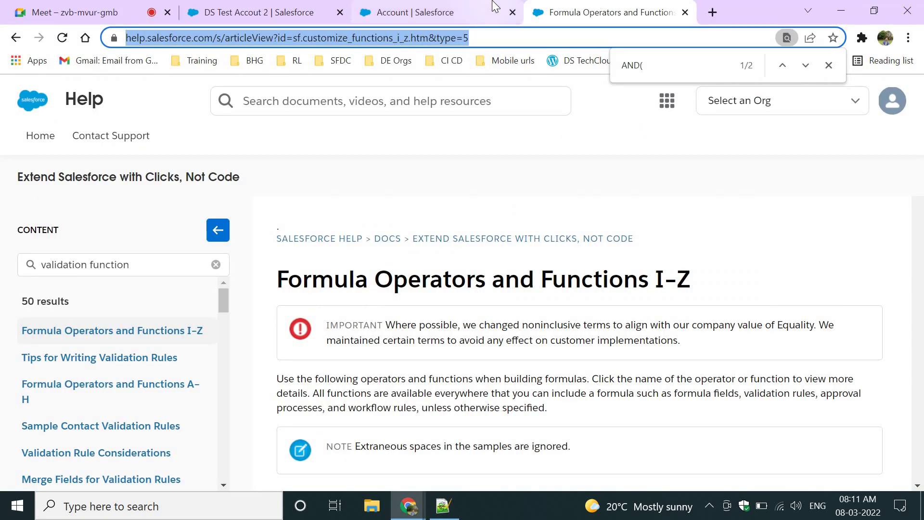
click(498, 9)
- Close the extra Account tab and the Formula Operators help tab, leaving DS Test Accout 2 in view
click(599, 7)
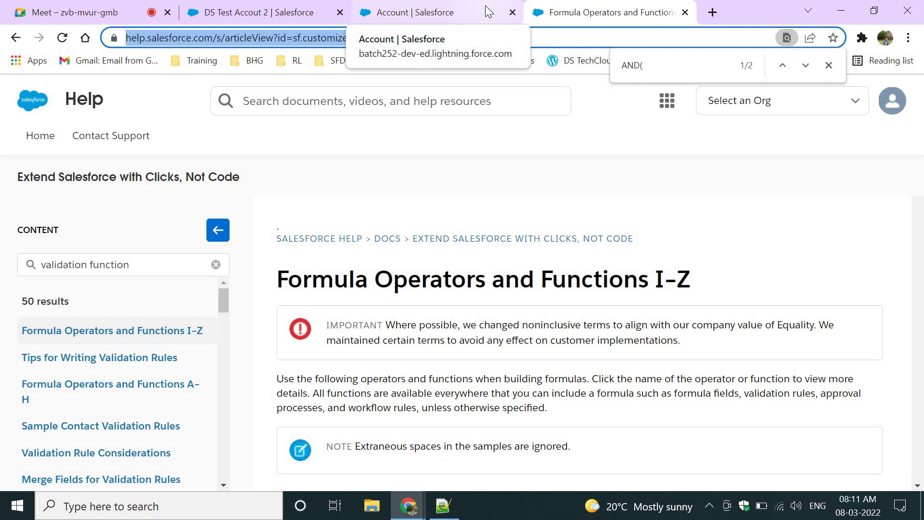
click(485, 5)
click(511, 13)
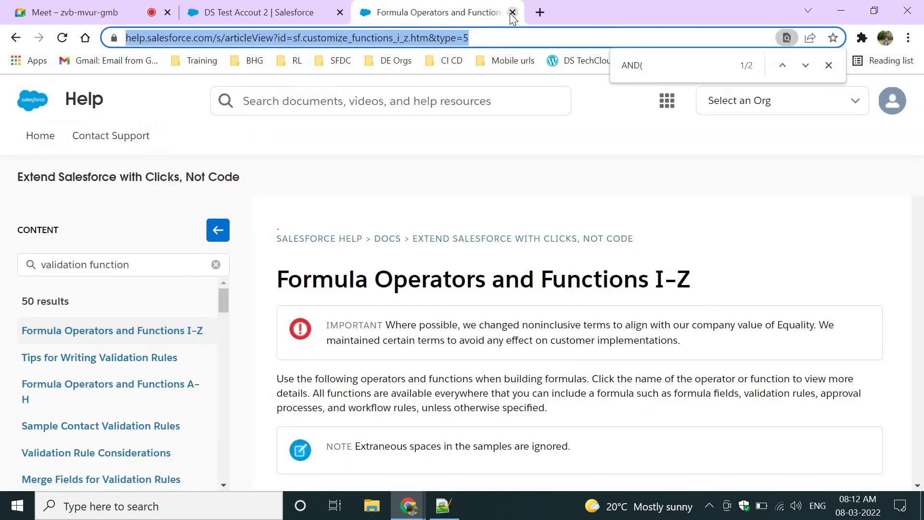
click(512, 13)
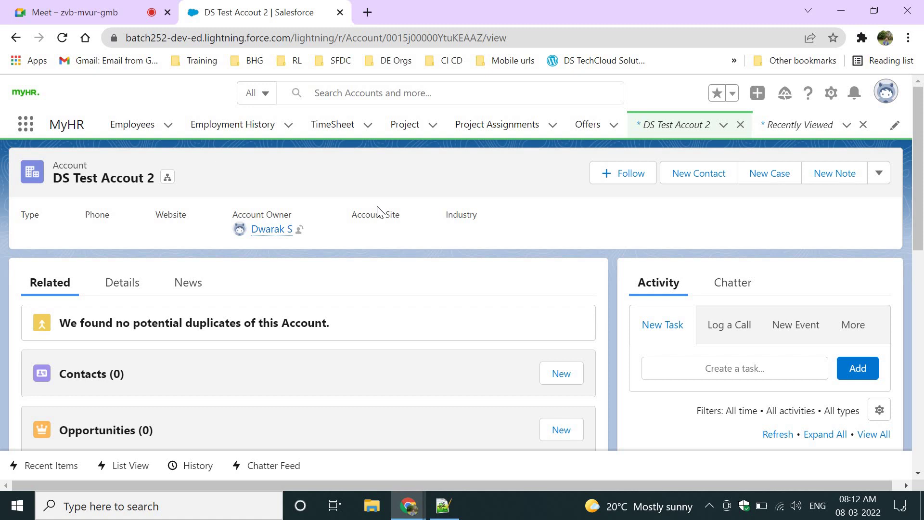
click(55, 8)
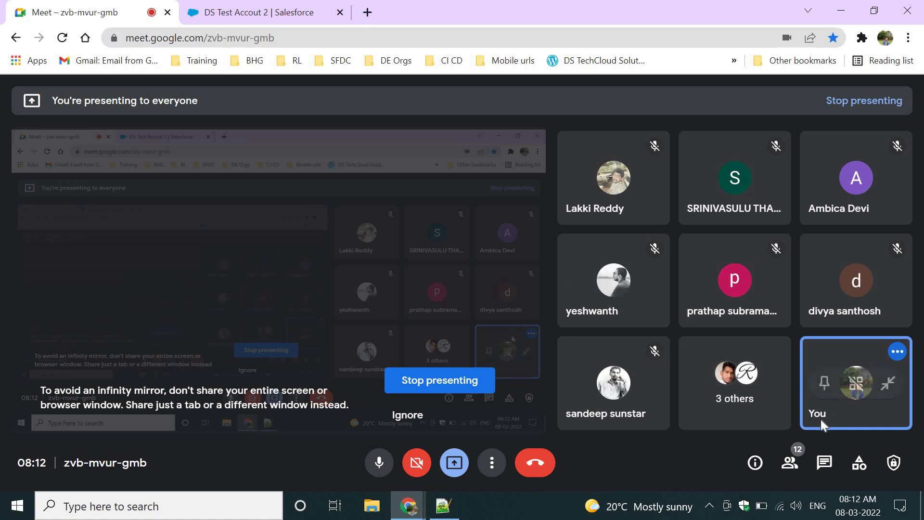
click(794, 466)
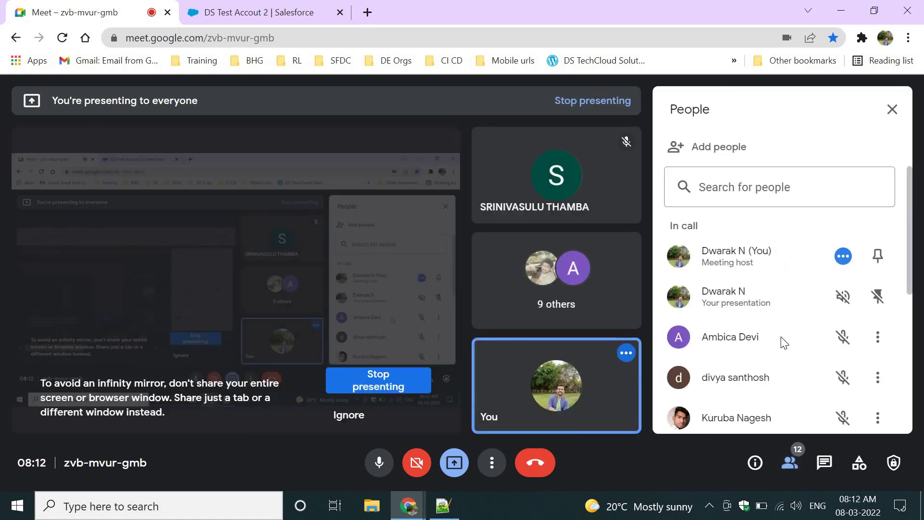
scroll(784, 340, down, 3)
scroll(784, 343, down, 4)
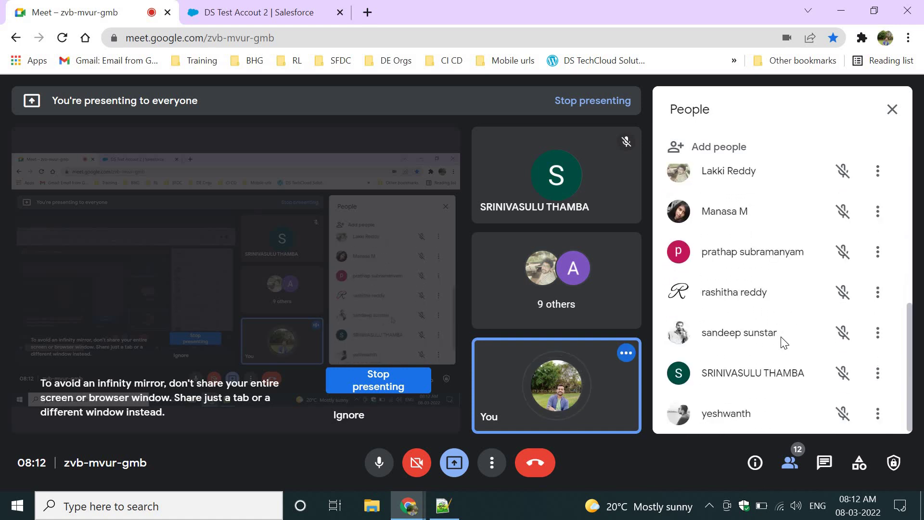
click(890, 116)
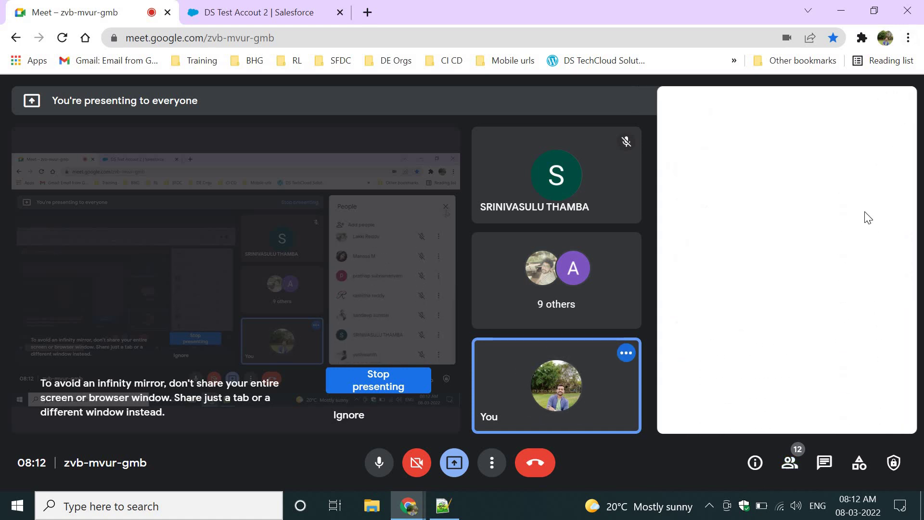
click(252, 12)
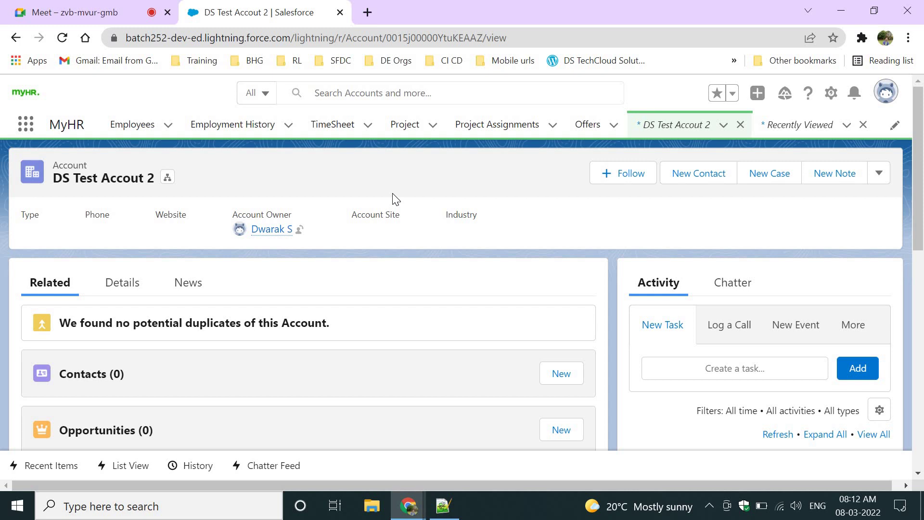
- Show the Employees tab's Recently Viewed list of 9 employee records
click(799, 125)
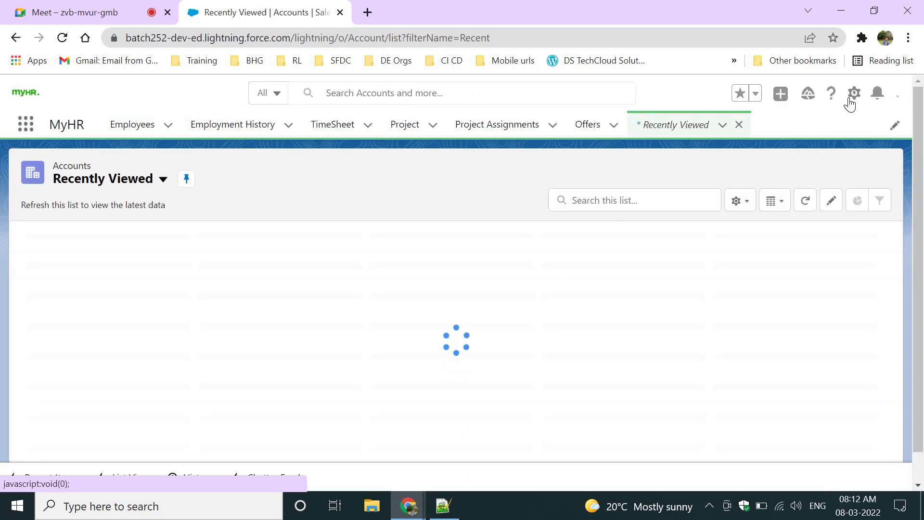
click(848, 99)
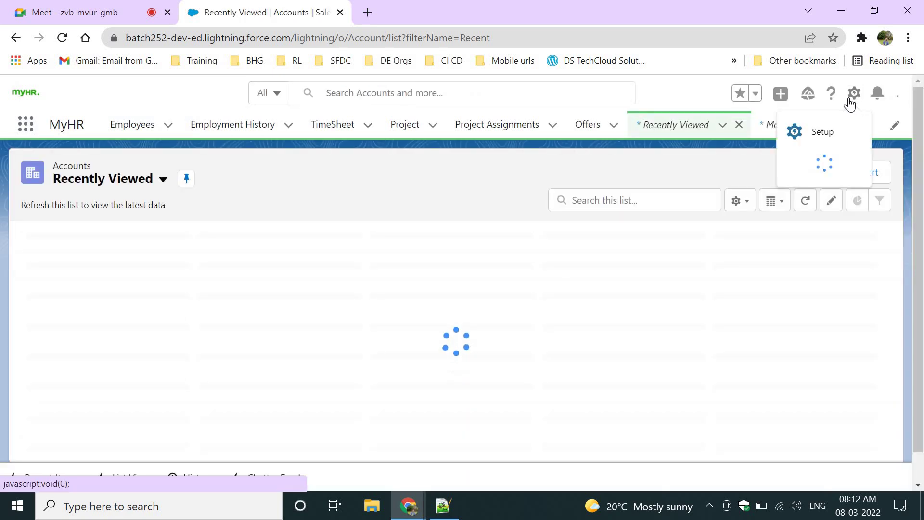
click(511, 190)
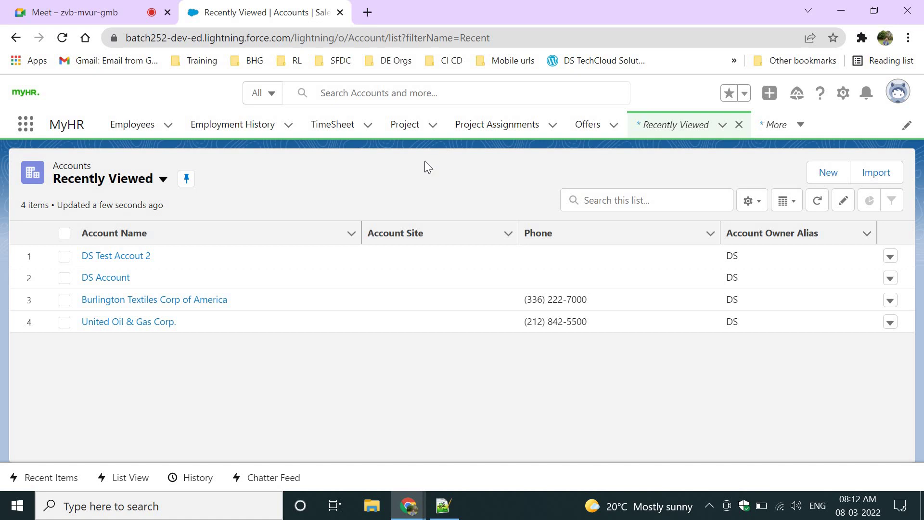
click(140, 129)
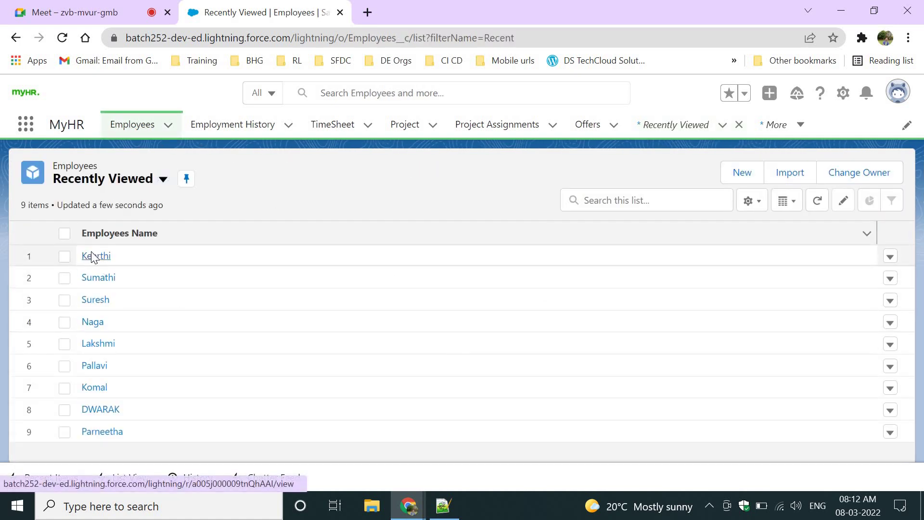
- Open the first employee record and review its Details, noting Date of Birth is empty
click(92, 255)
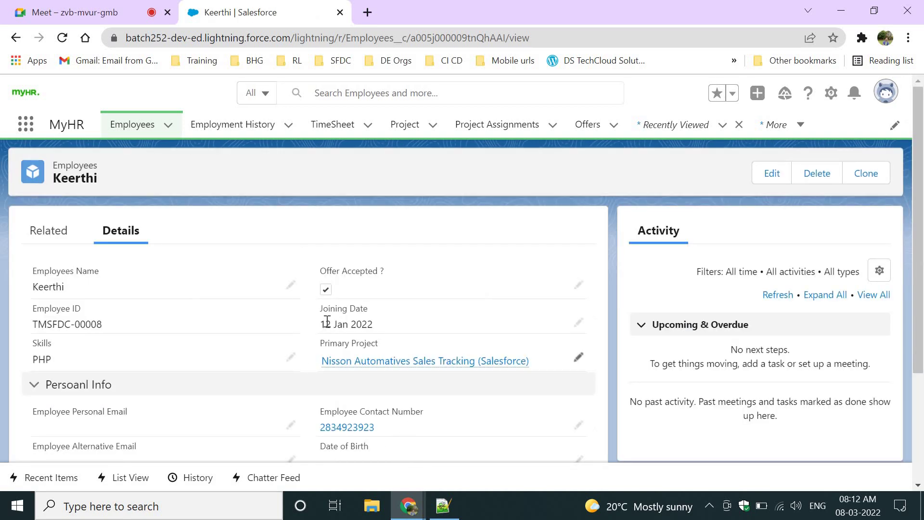
scroll(390, 427, down, 1)
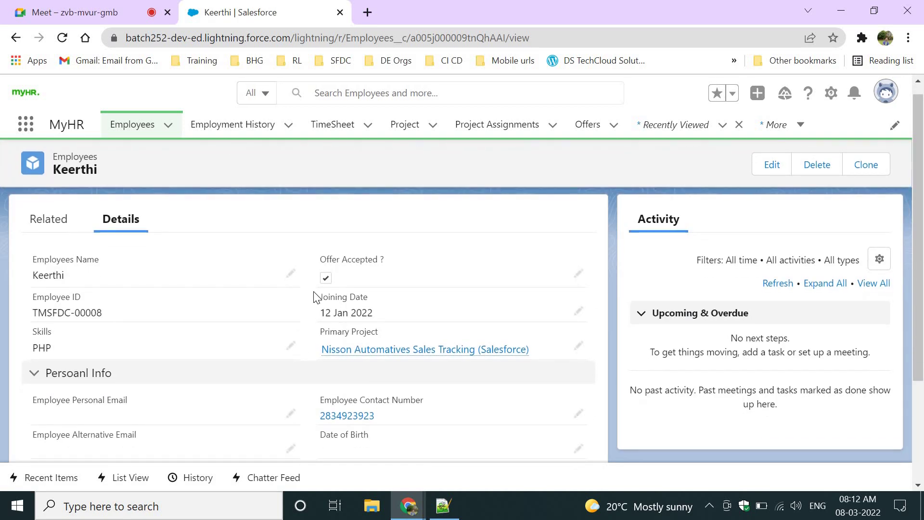
drag(315, 297, 425, 298)
scroll(399, 385, down, 3)
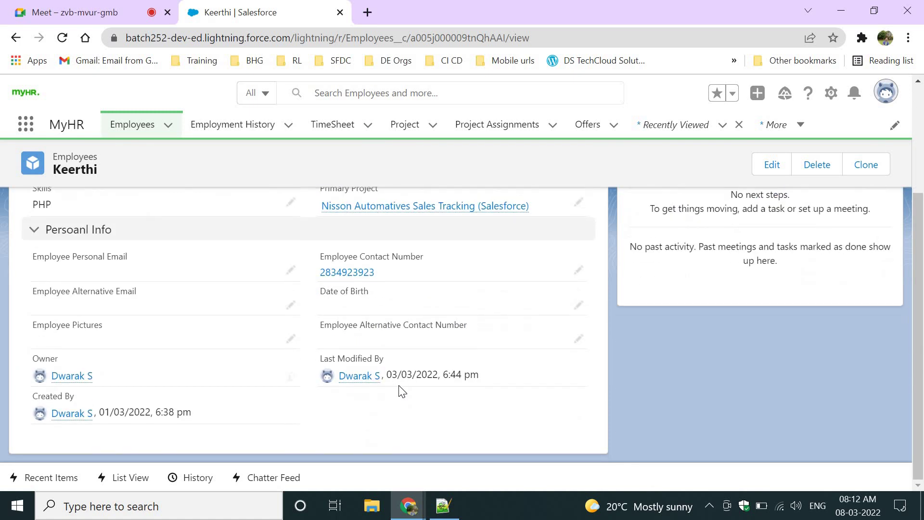
drag(326, 291, 383, 295)
triple_click(409, 285)
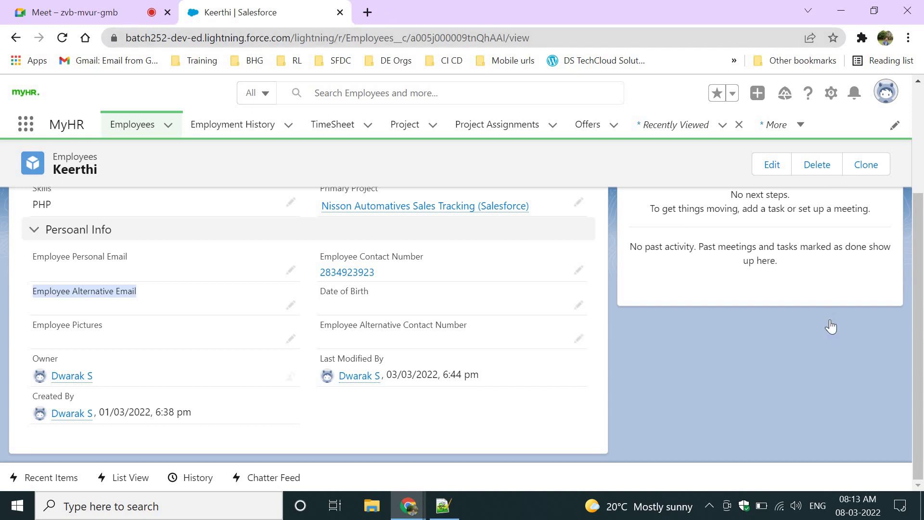
scroll(833, 320, up, 3)
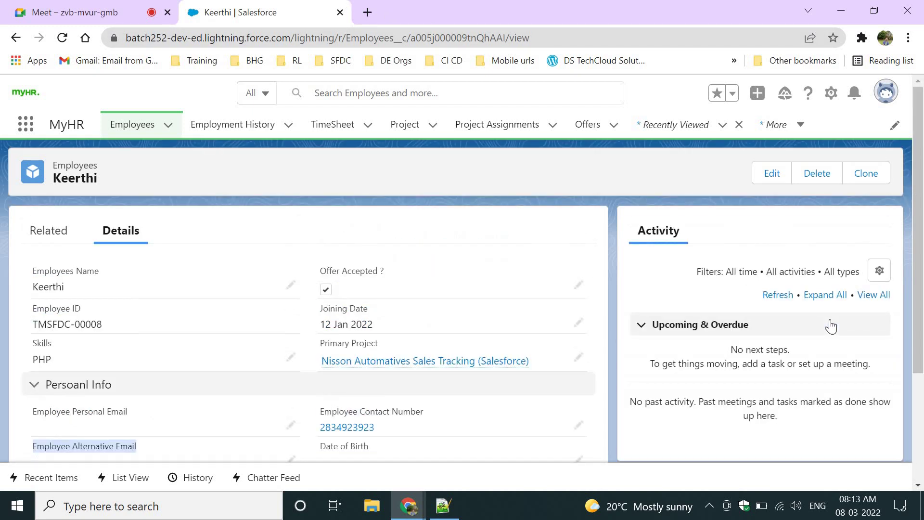
click(831, 92)
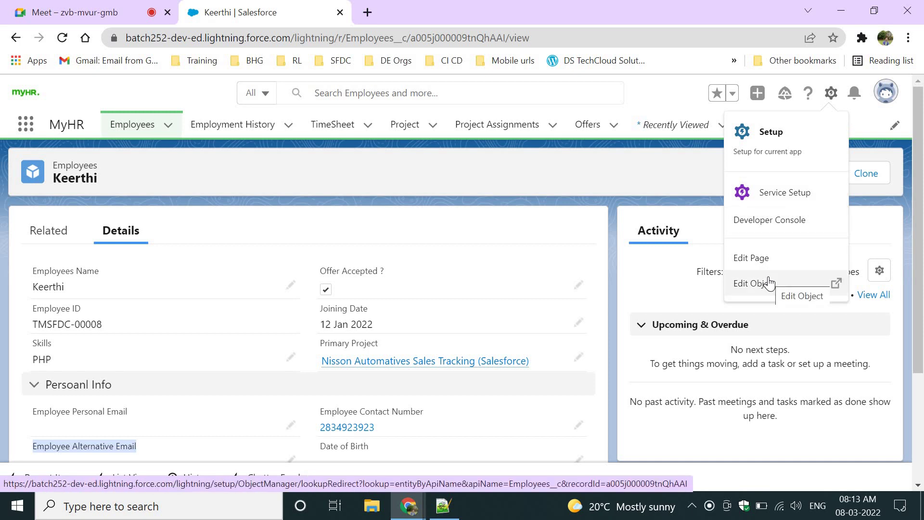
- Open the Employees object in Object Manager, check Validation Rules, then go to Fields & Relationships
click(768, 284)
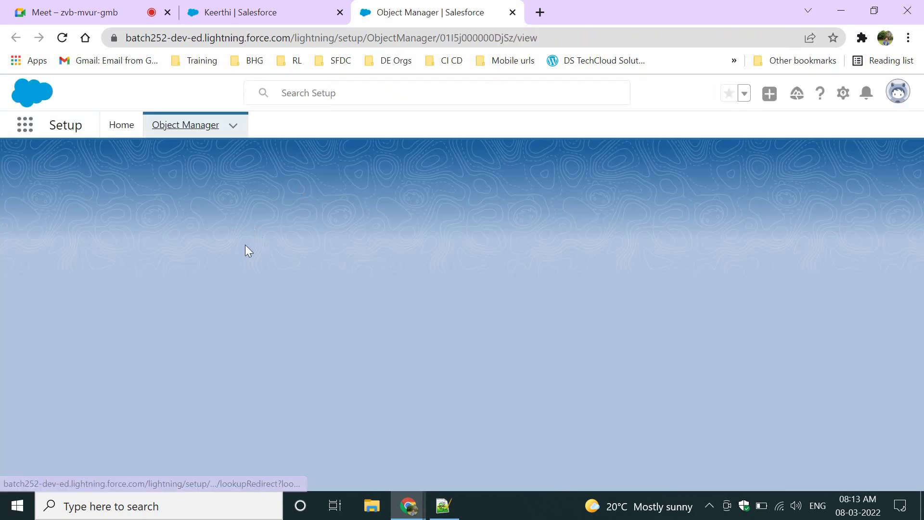
scroll(100, 423, down, 2)
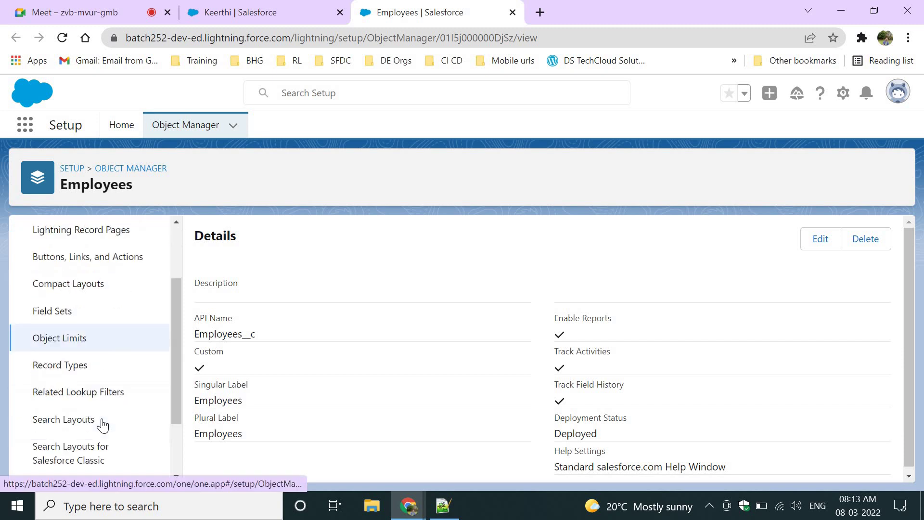
scroll(100, 424, down, 3)
click(68, 468)
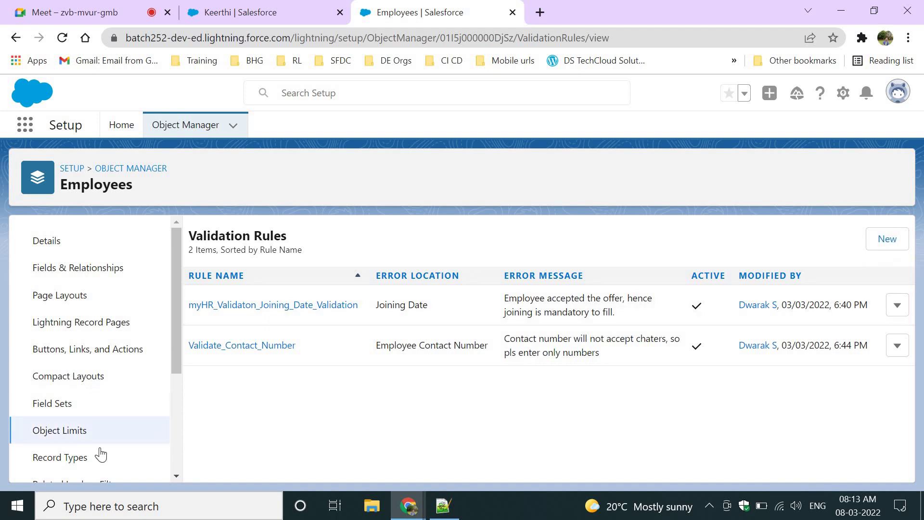
scroll(100, 453, down, 3)
scroll(101, 454, up, 3)
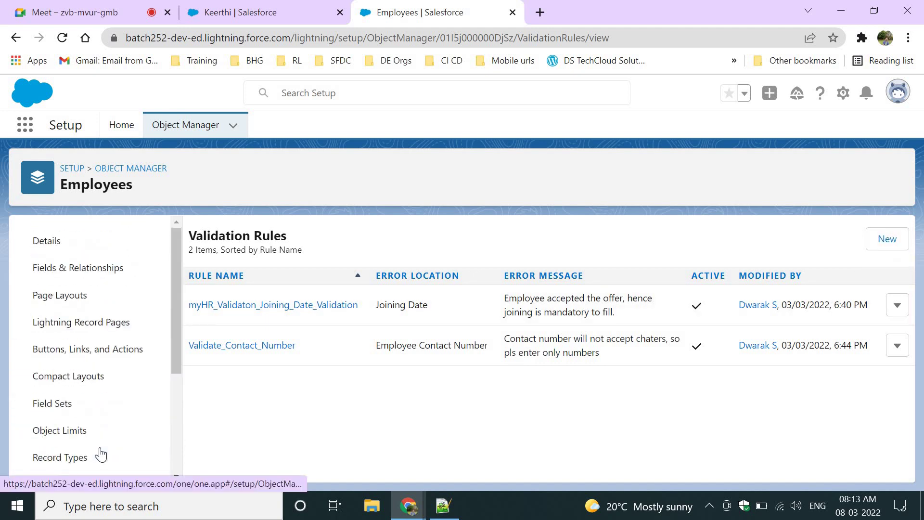
click(89, 274)
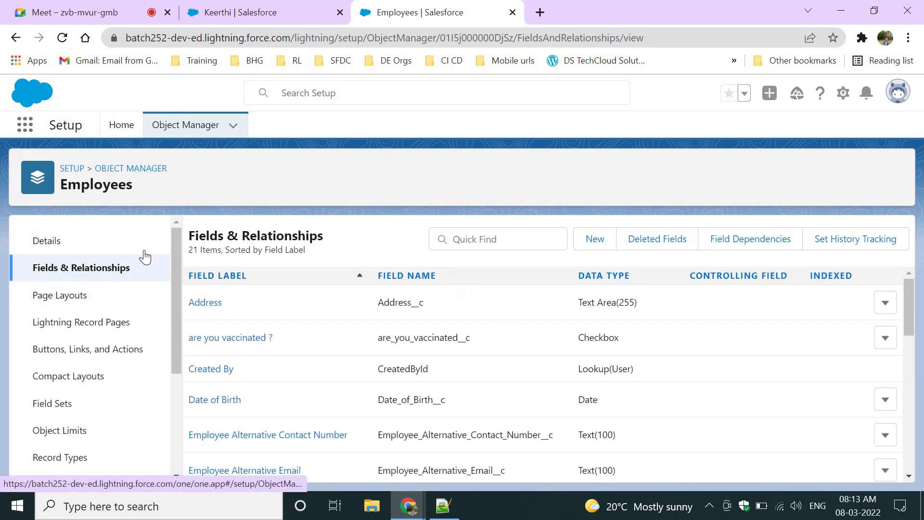
- Start a new Employees custom field with the Formula data type and continue to Step 2 of 5
click(582, 248)
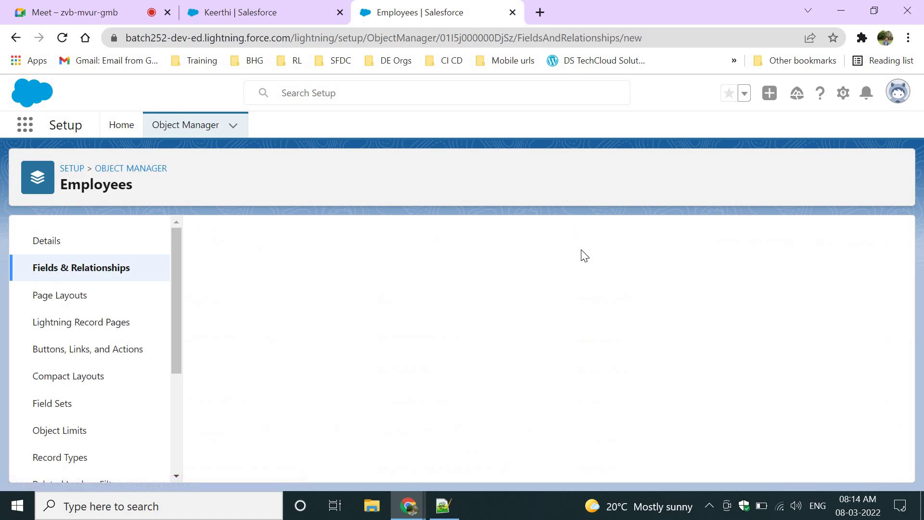
scroll(519, 362, down, 8)
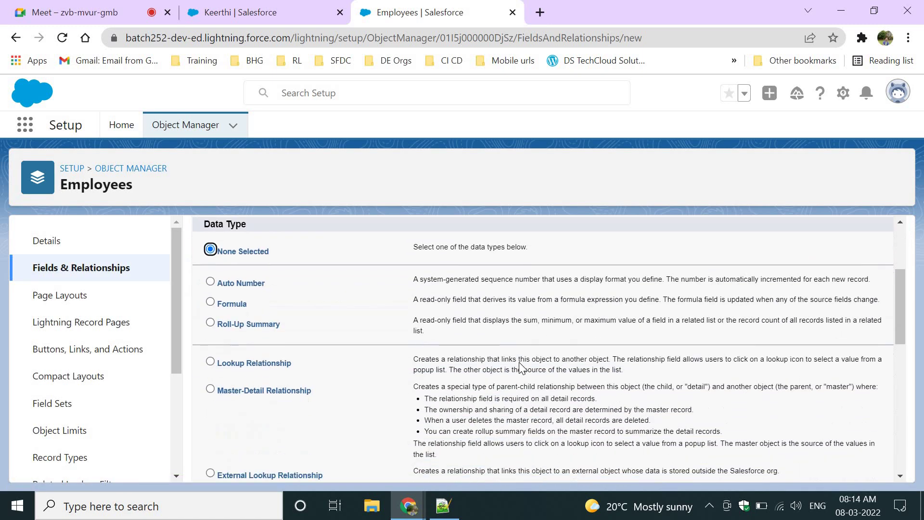
drag(226, 275, 304, 484)
scroll(387, 417, up, 10)
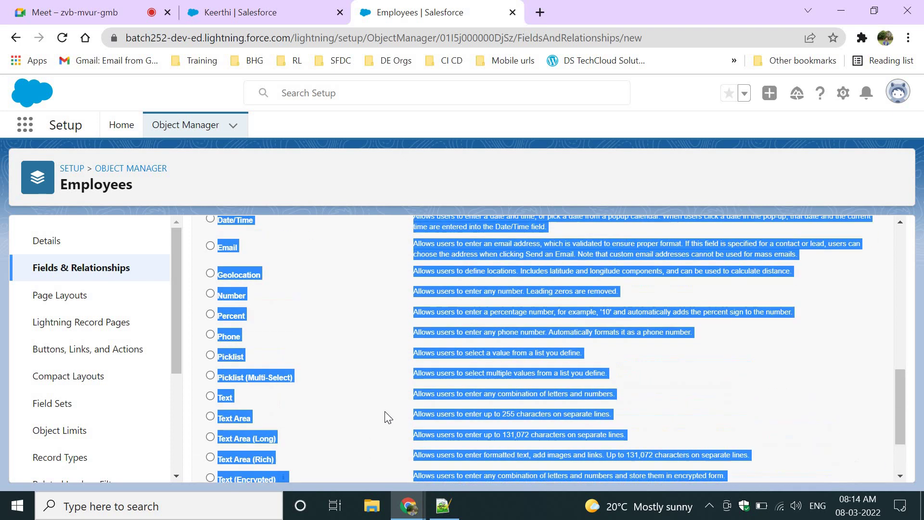
scroll(385, 411, up, 2)
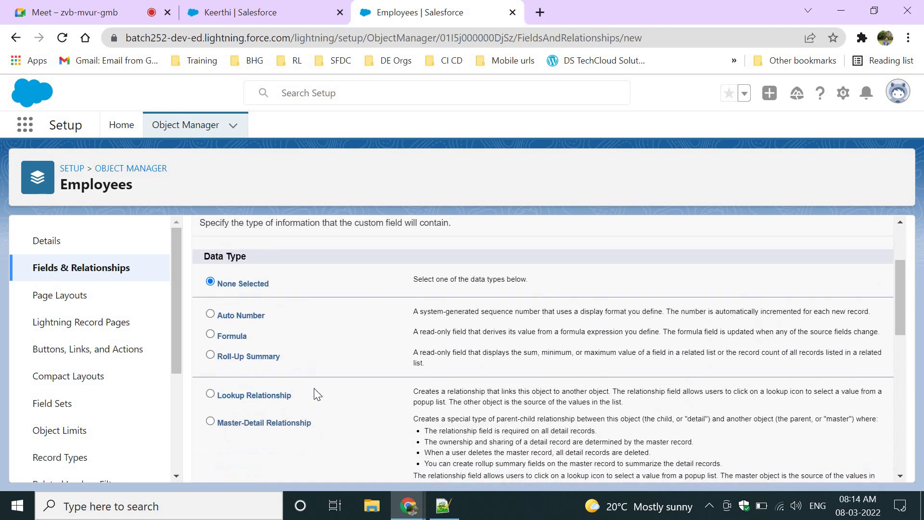
click(227, 342)
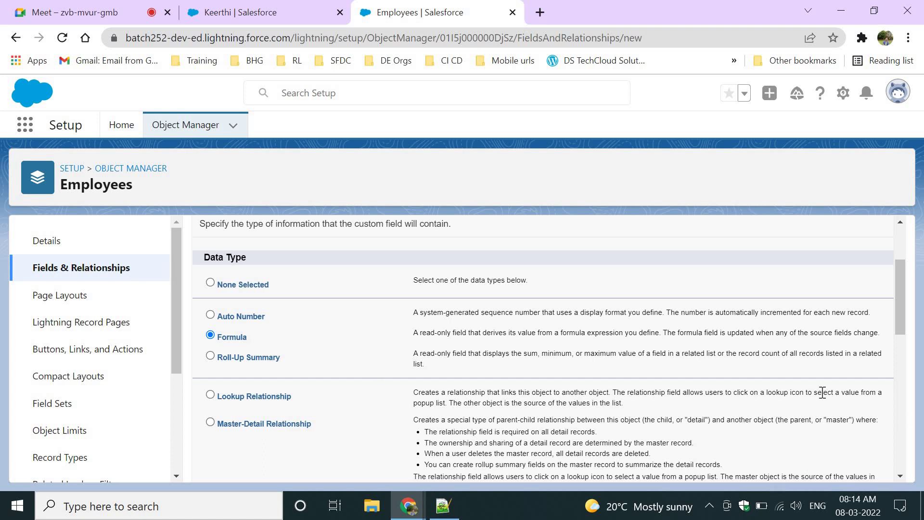
scroll(822, 393, down, 4)
scroll(823, 392, down, 6)
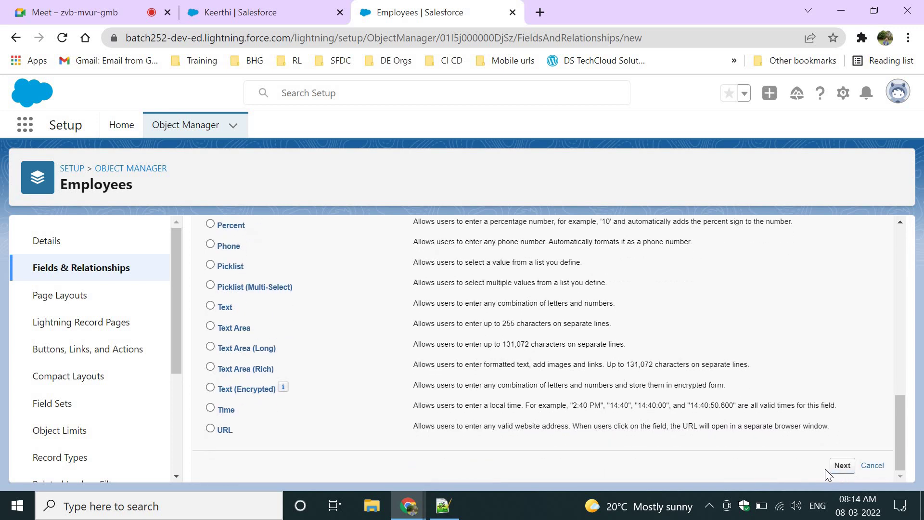
click(841, 466)
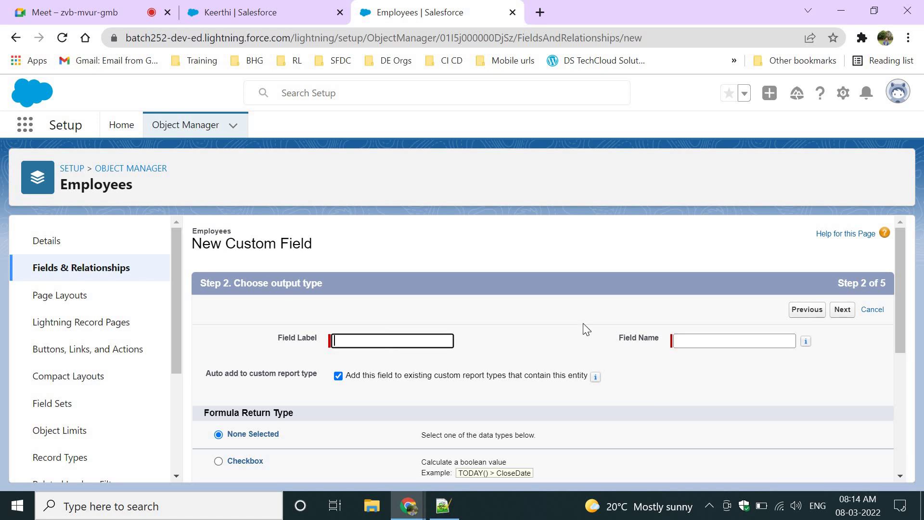
- Label the formula field 'Age', choose the Number return type, and advance to the empty formula editor
scroll(404, 328, down, 1)
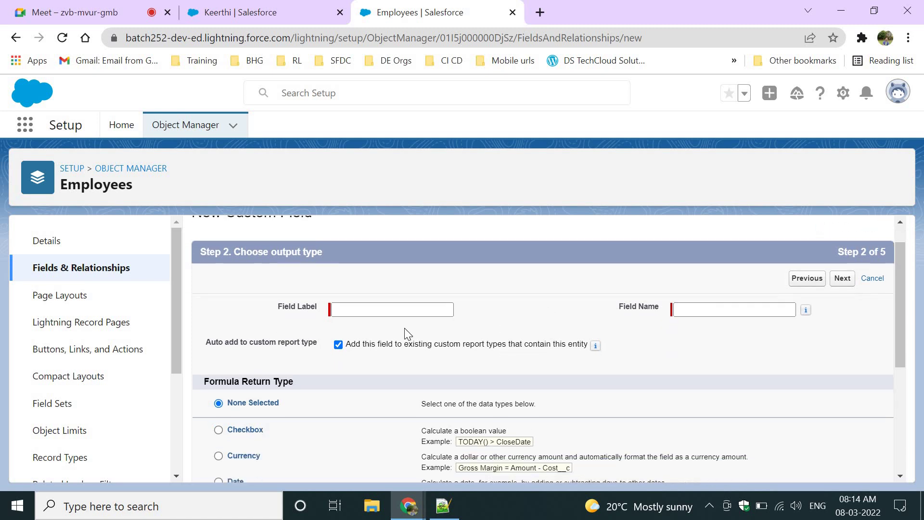
click(373, 311)
text(Age)
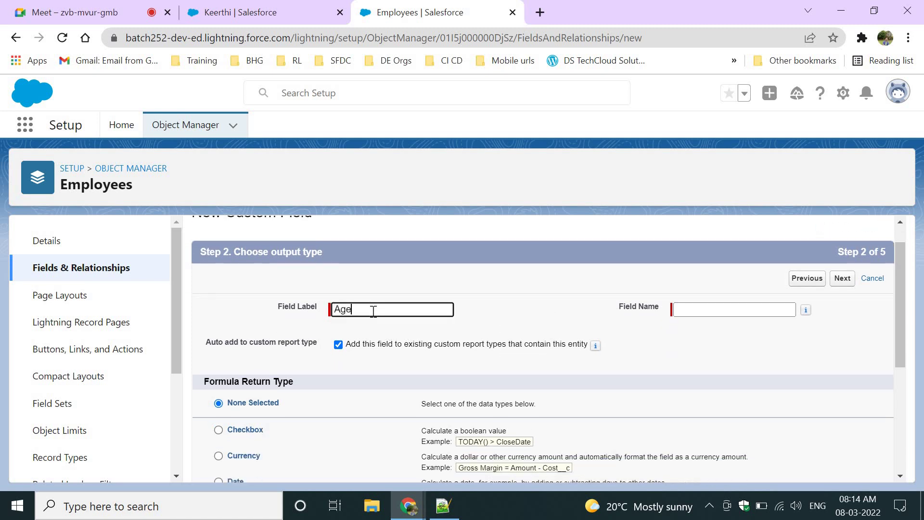
key(Tab)
scroll(439, 359, down, 3)
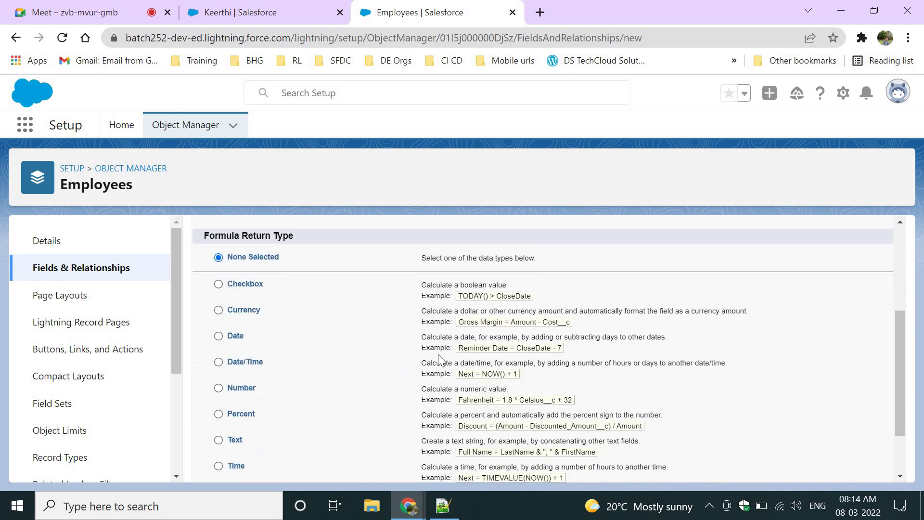
click(243, 383)
scroll(400, 390, down, 2)
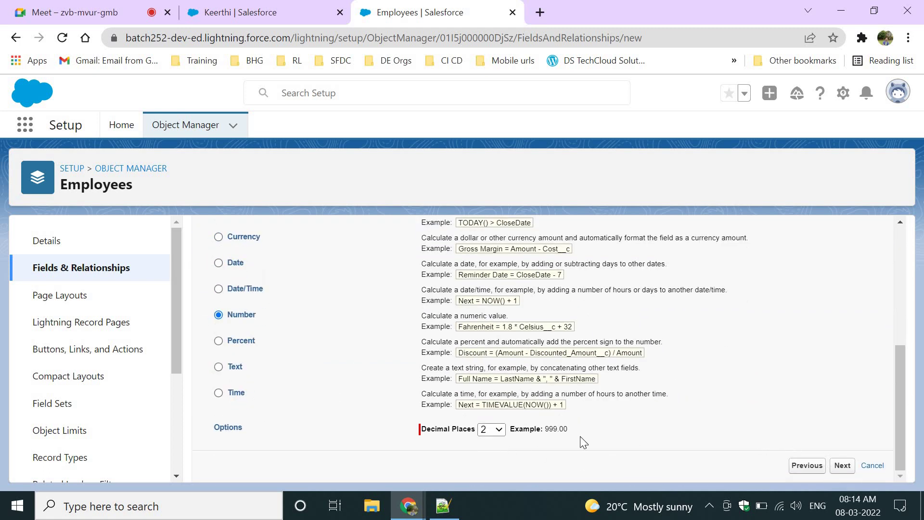
click(840, 466)
scroll(420, 435, down, 4)
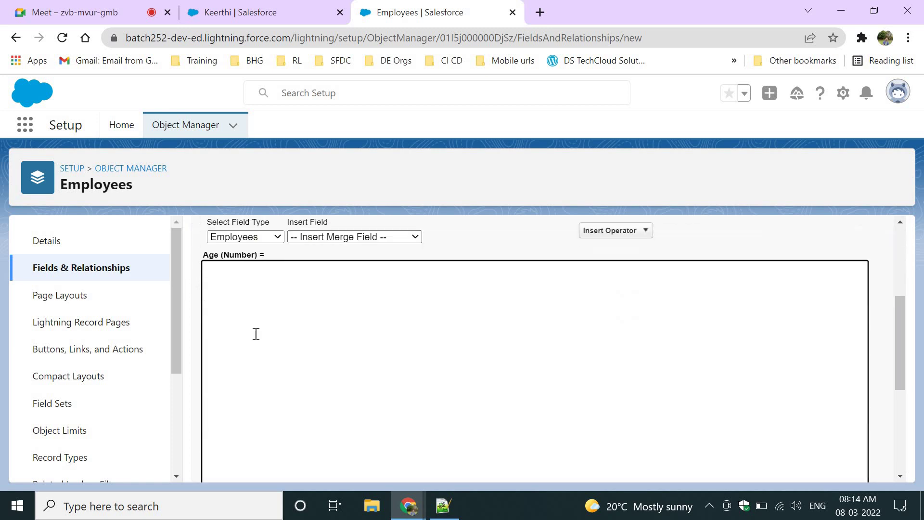
click(633, 339)
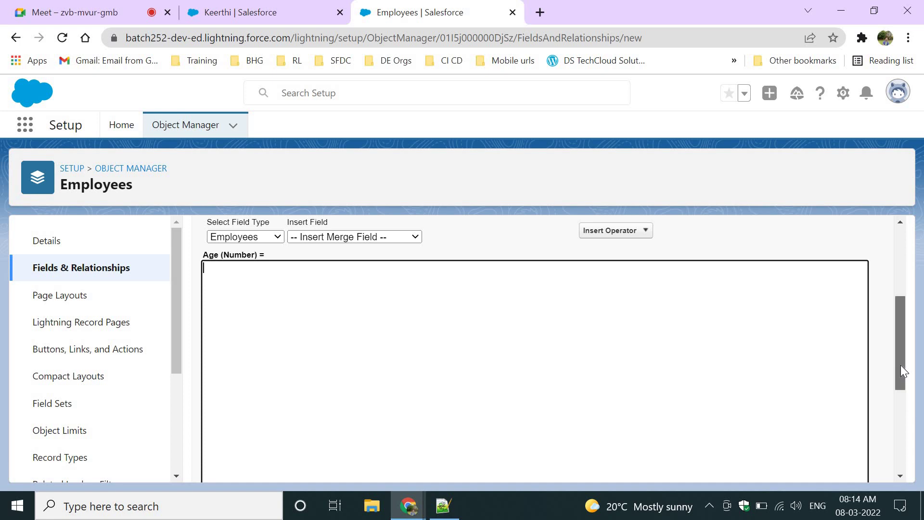
scroll(911, 320, up, 4)
scroll(908, 304, up, 1)
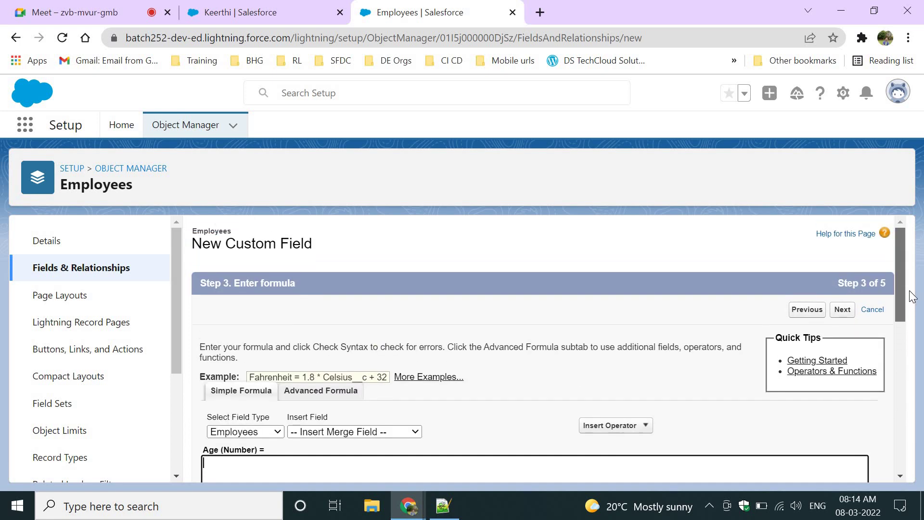
scroll(910, 314, down, 1)
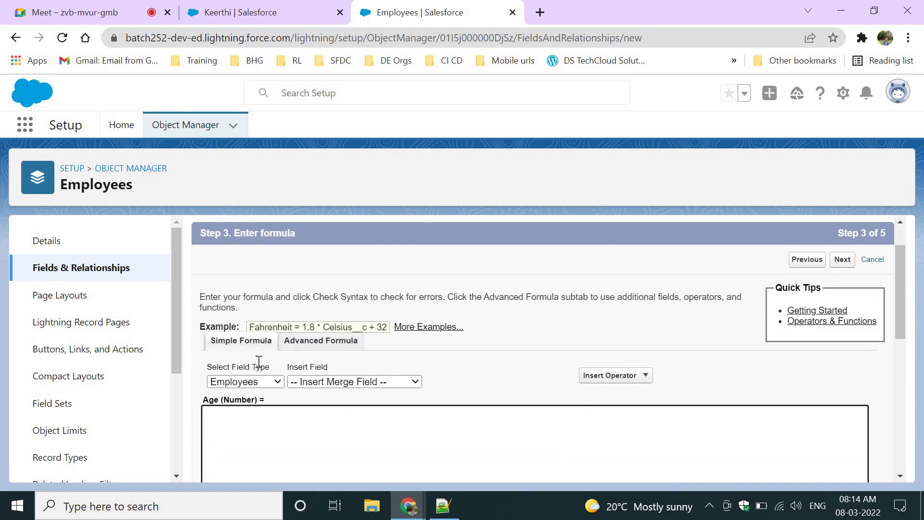
double_click(263, 325)
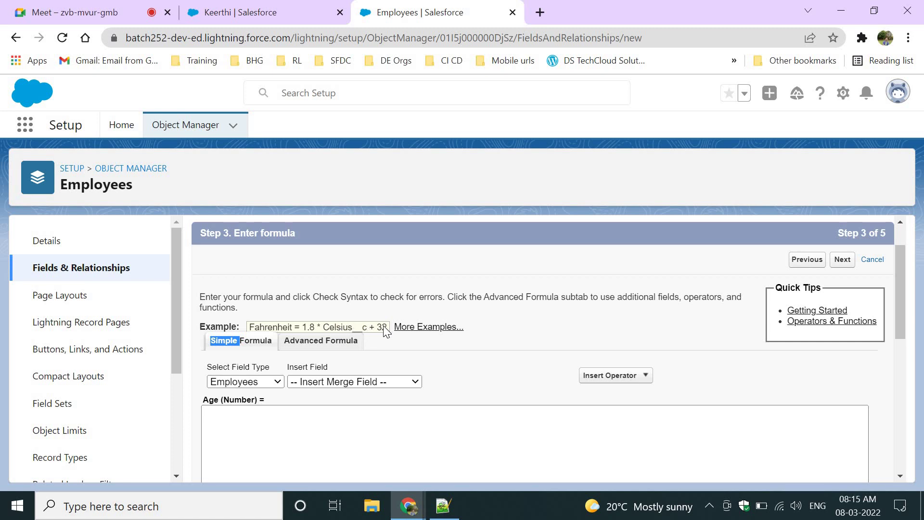
key(shift+Down)
key(shift+Down)
key(shift+Down)
click(344, 322)
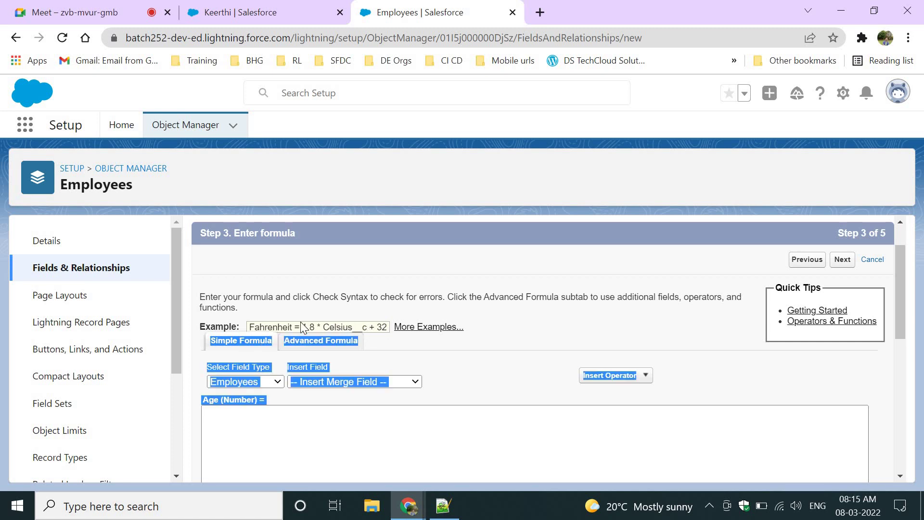
drag(210, 319, 314, 319)
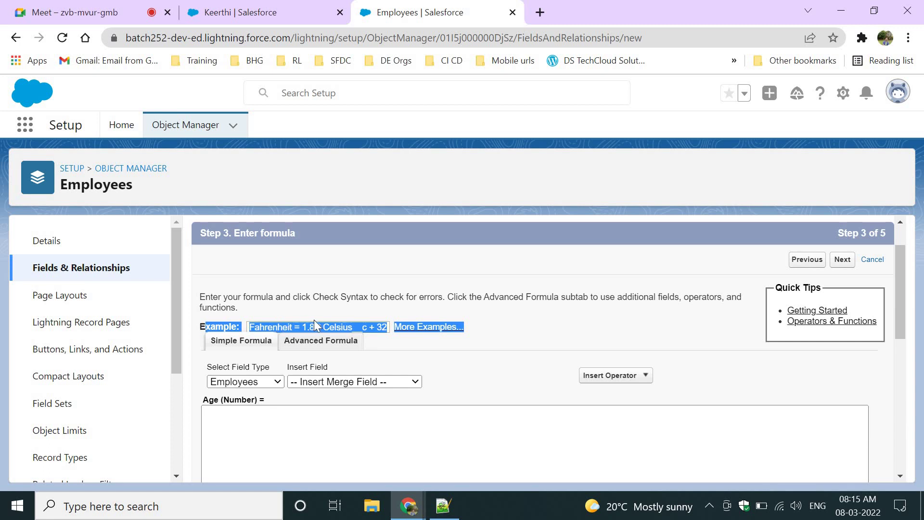
click(313, 327)
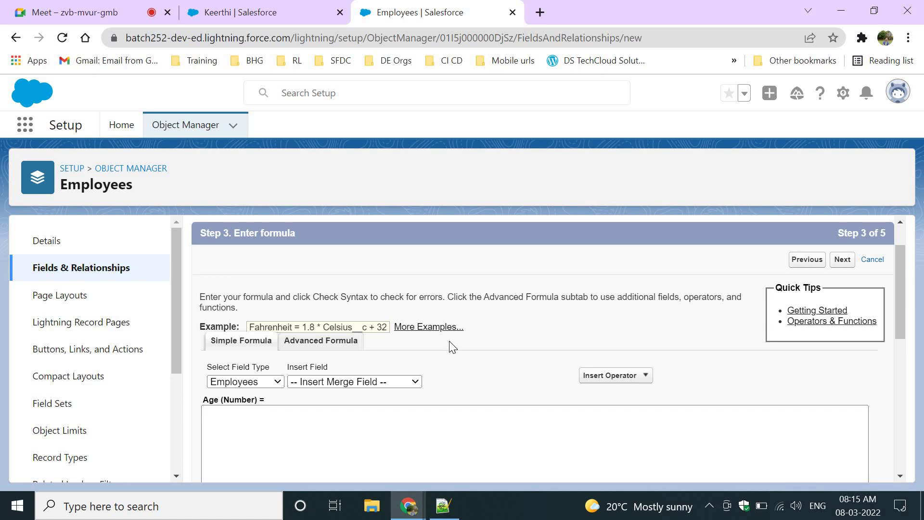
click(316, 340)
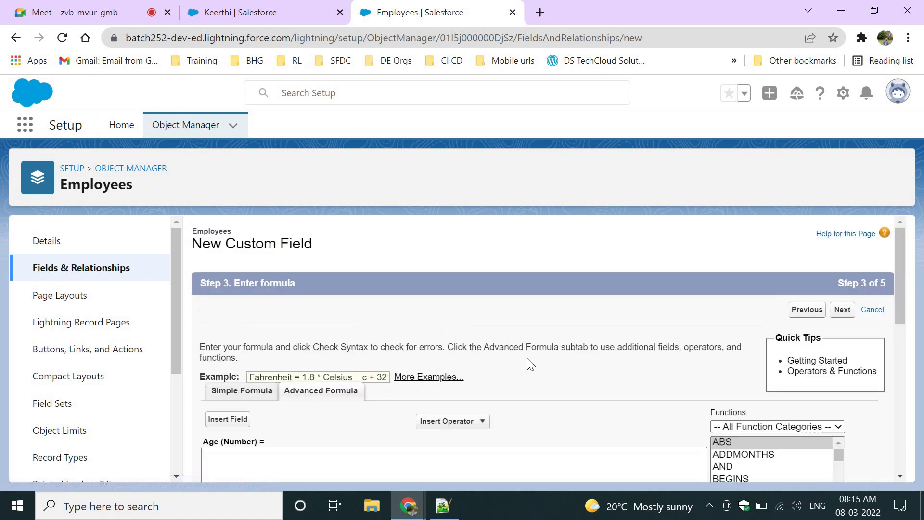
scroll(595, 340, down, 3)
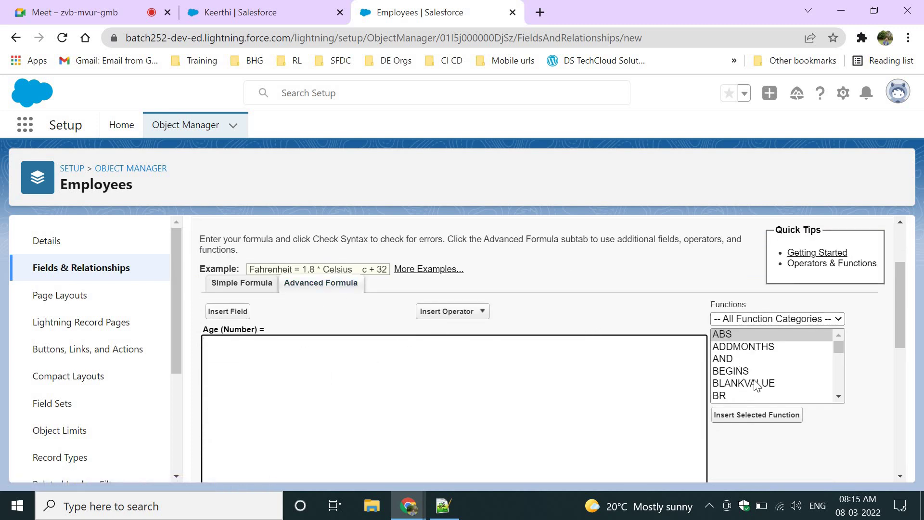
click(240, 286)
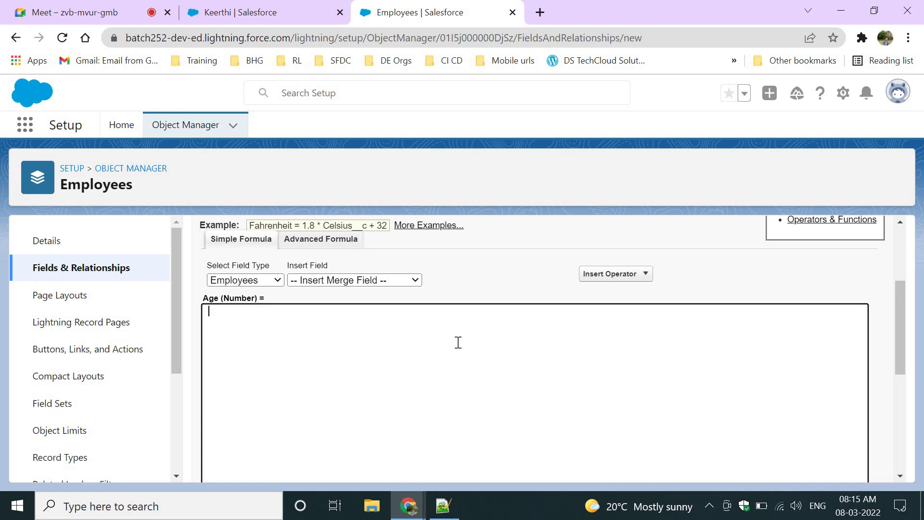
- Type the trial formula cost + gst and glance at the Insert Operator list
text(cost+ c)
key(BackSpace)
text(gst)
click(599, 275)
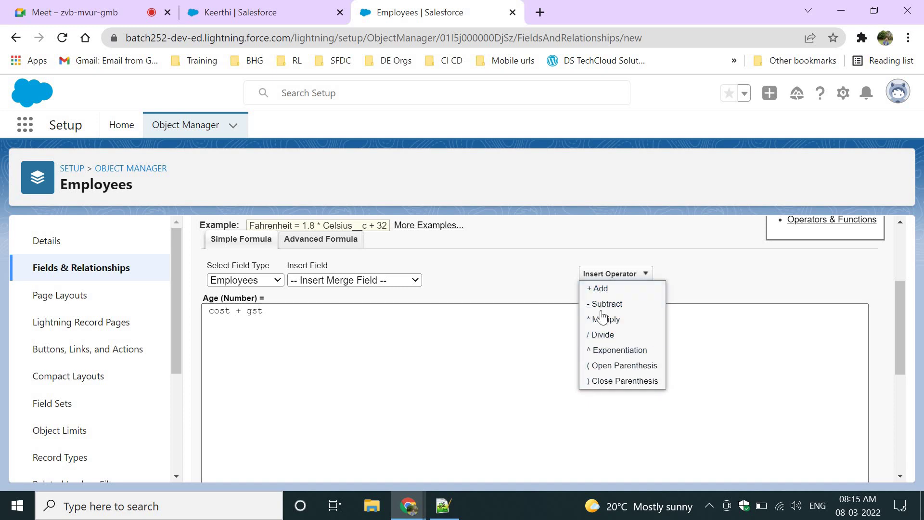
click(324, 309)
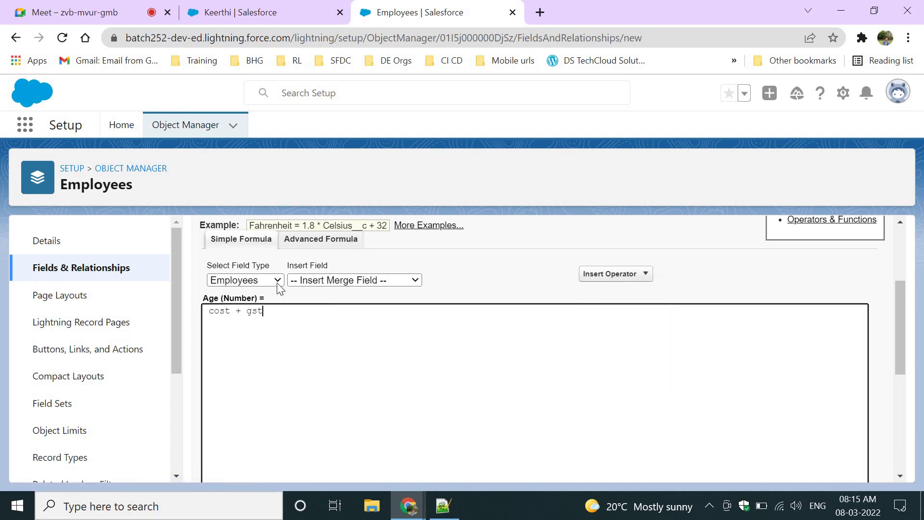
- Delete the trial formula and switch to the Advanced Formula editor with its functions list
scroll(378, 324, up, 2)
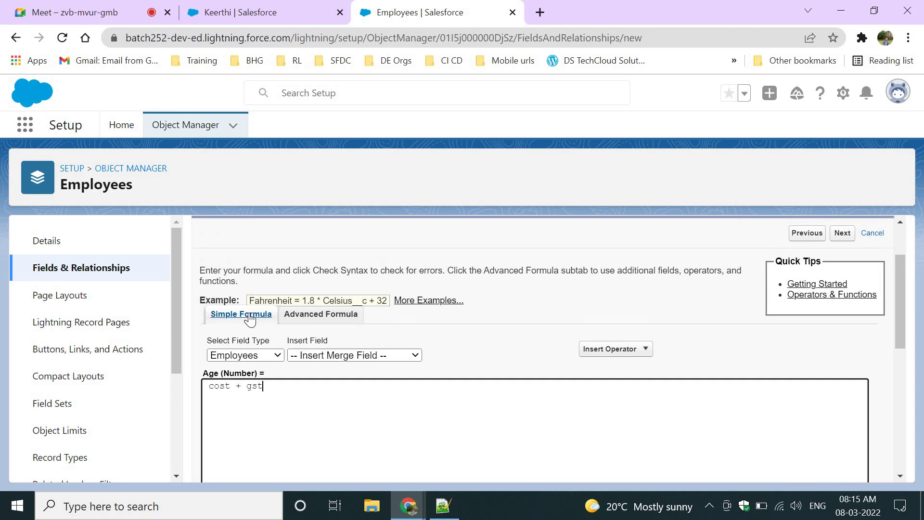
drag(283, 386, 174, 379)
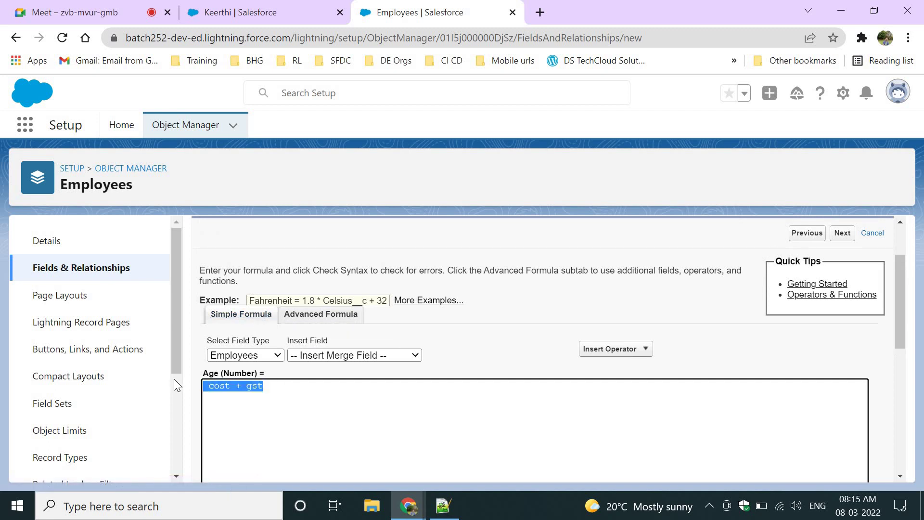
key(BackSpace)
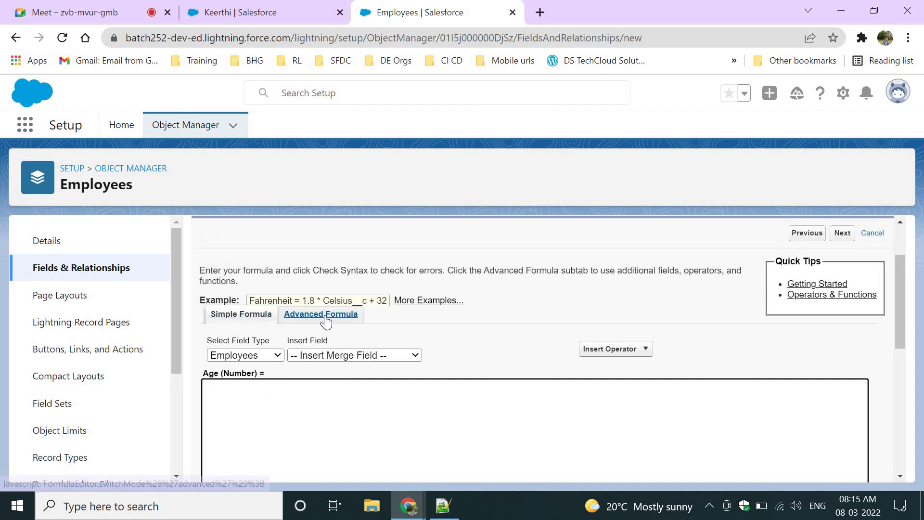
click(325, 317)
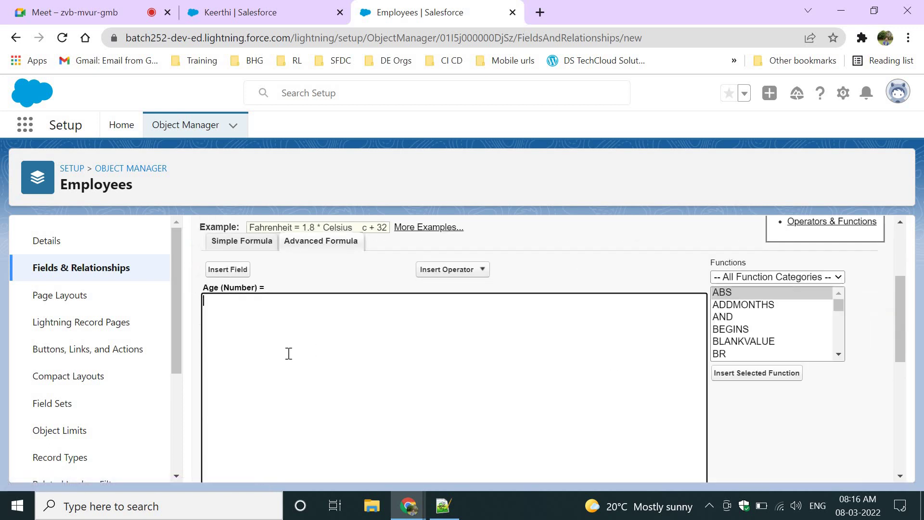
click(298, 404)
scroll(299, 404, down, 1)
scroll(296, 394, up, 1)
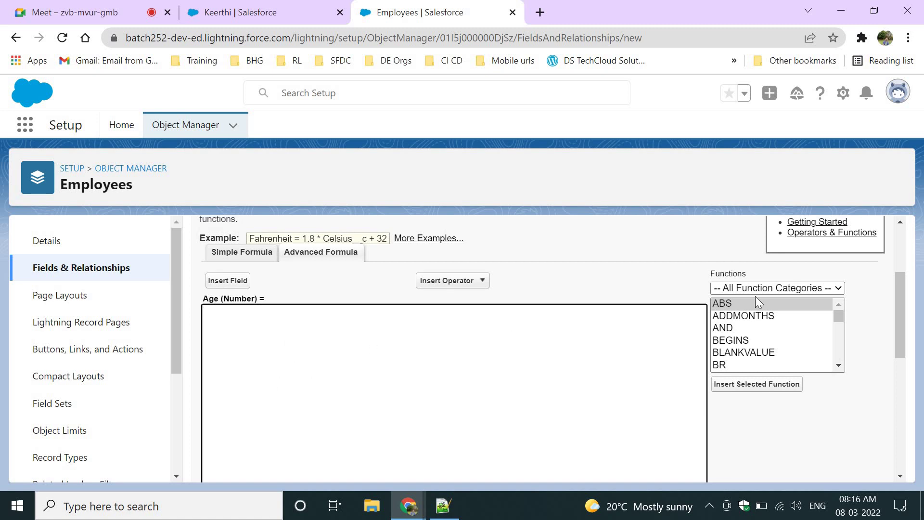
drag(708, 278, 801, 410)
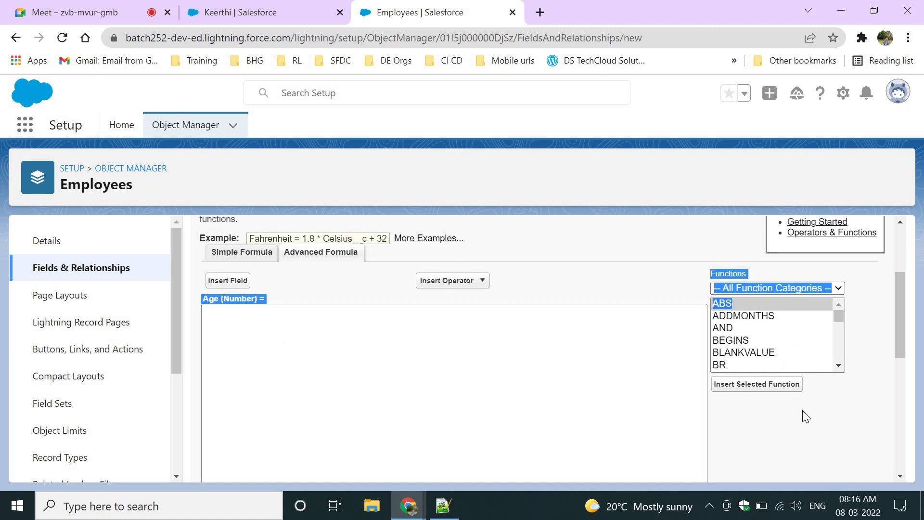
click(802, 410)
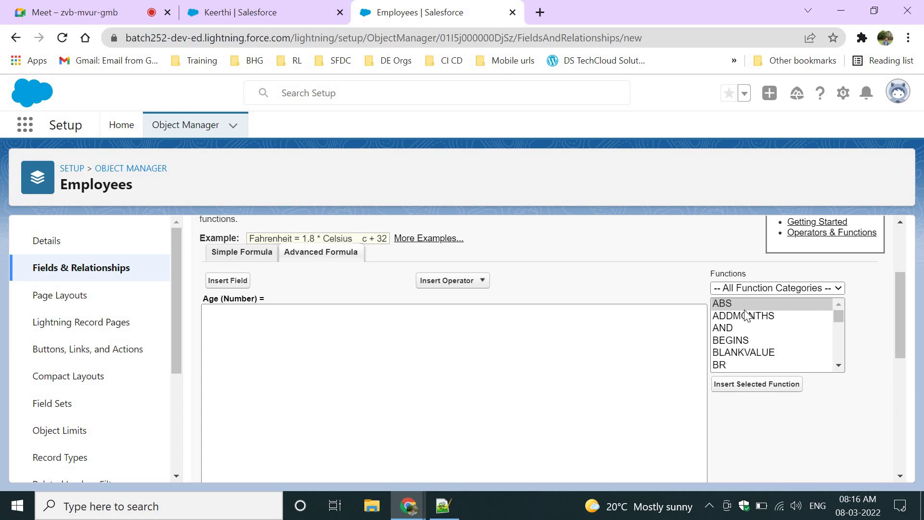
click(762, 317)
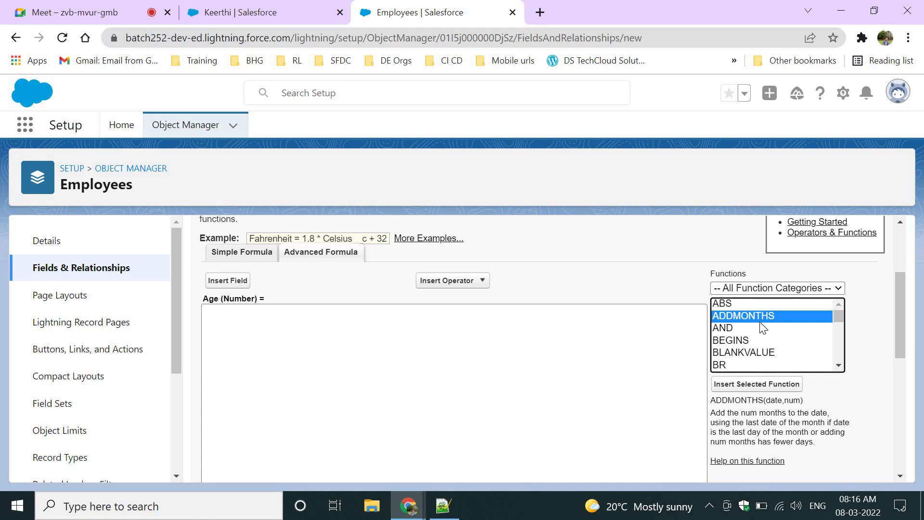
scroll(759, 368, down, 7)
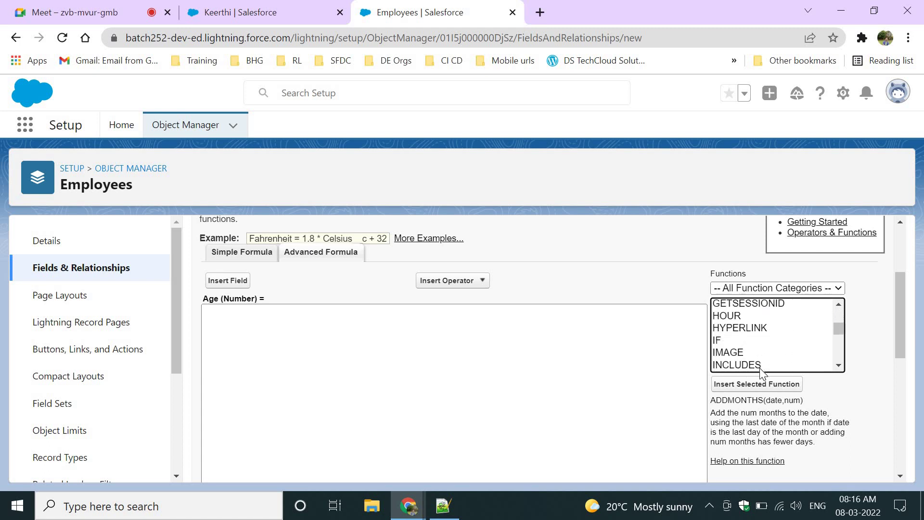
scroll(759, 368, down, 3)
click(371, 378)
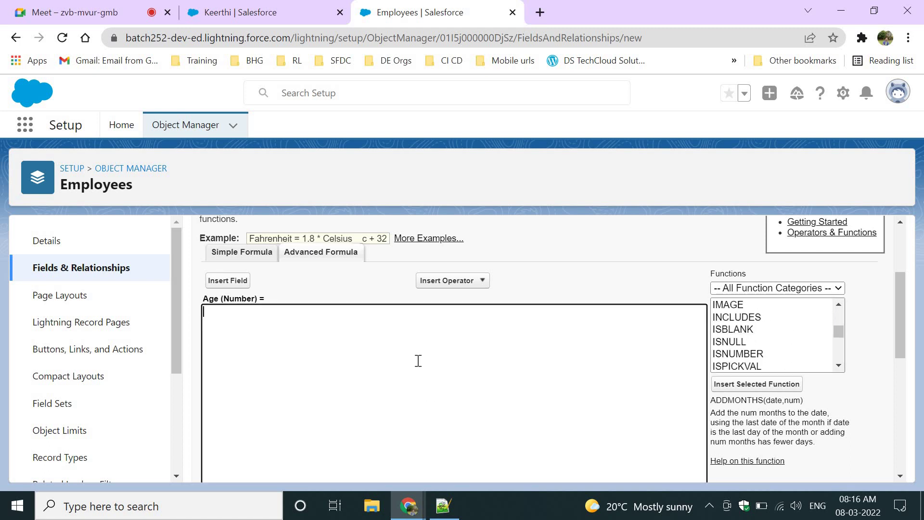
drag(264, 301, 202, 298)
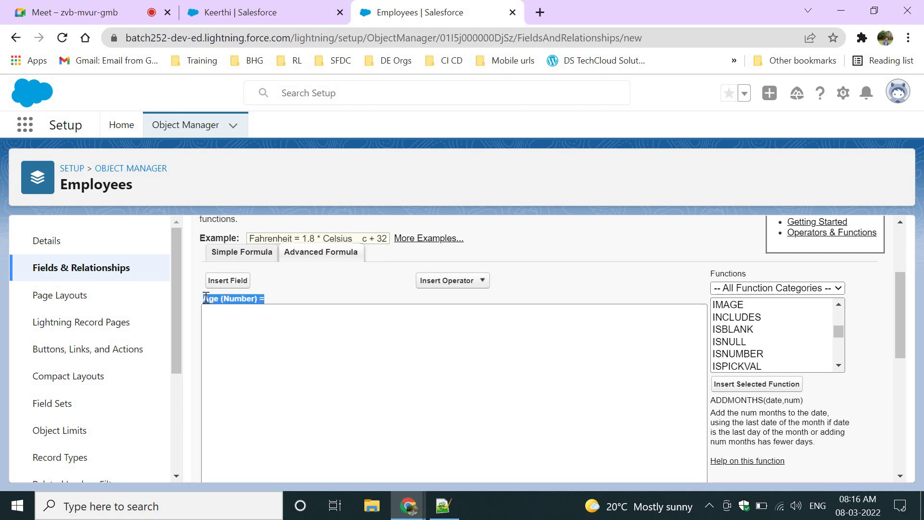
click(273, 332)
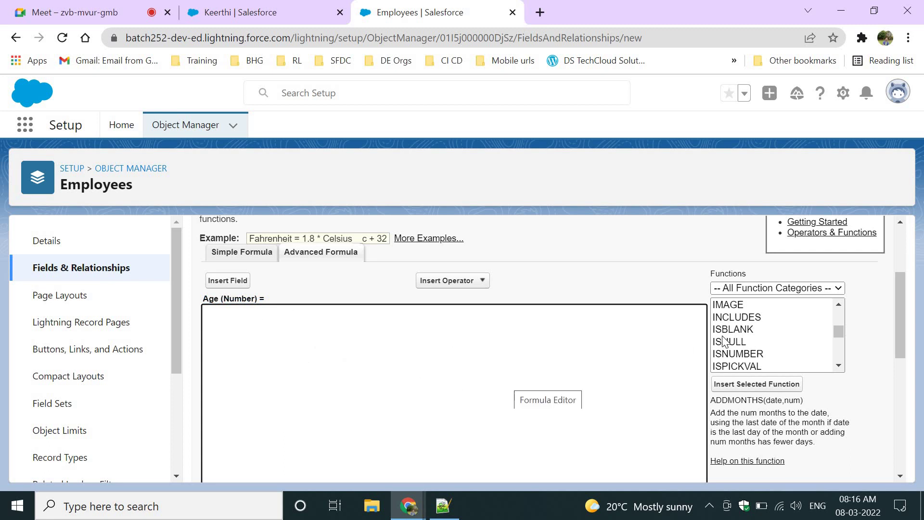
click(758, 332)
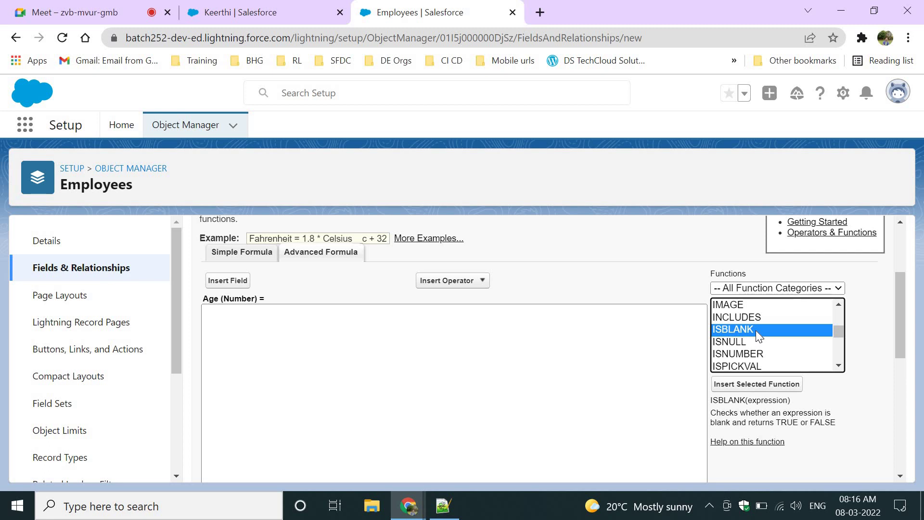
click(302, 351)
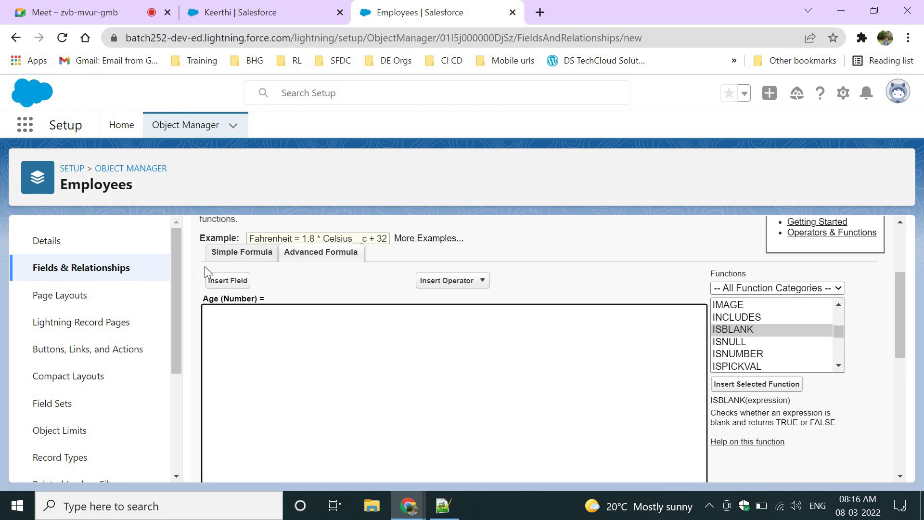
click(228, 281)
- Insert the Employees Date of Birth field into the Age formula and append ' - TODAY'
click(426, 308)
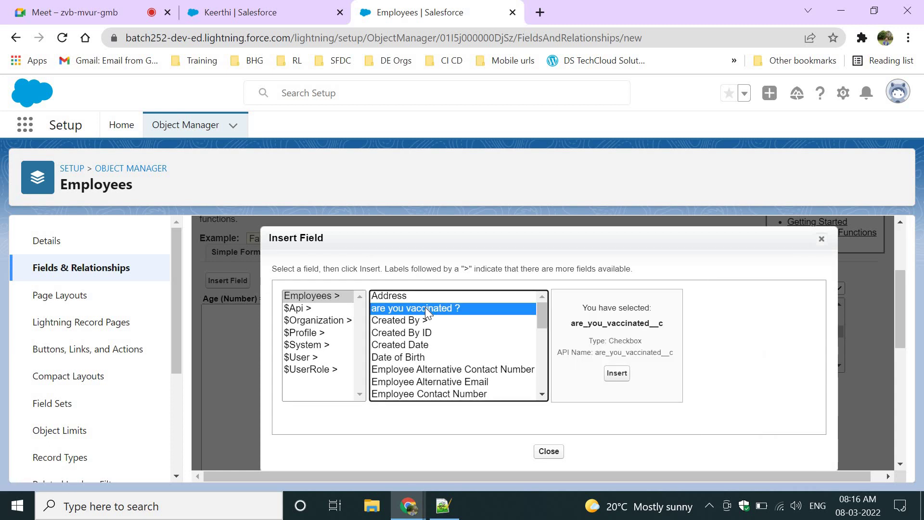
key(d)
click(607, 373)
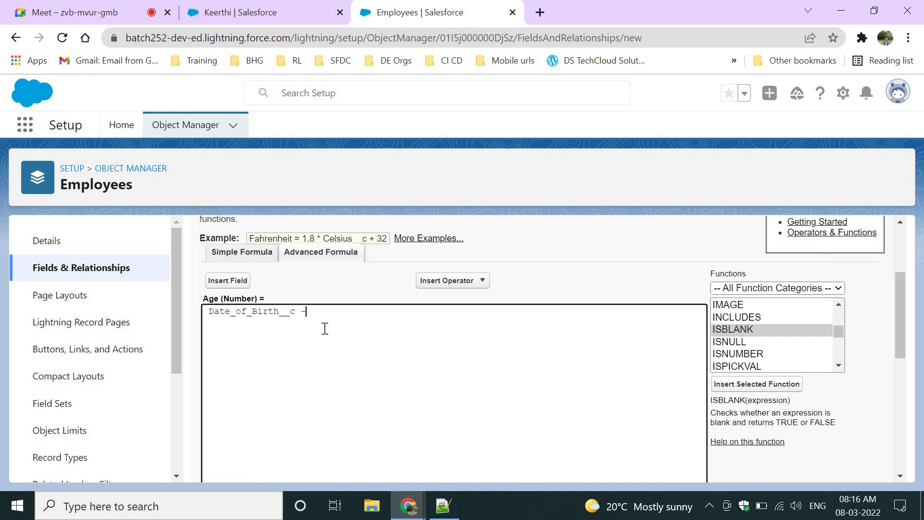
text(- TODAY)
click(305, 313)
key(shift+End)
key(End)
scroll(614, 309, up, 3)
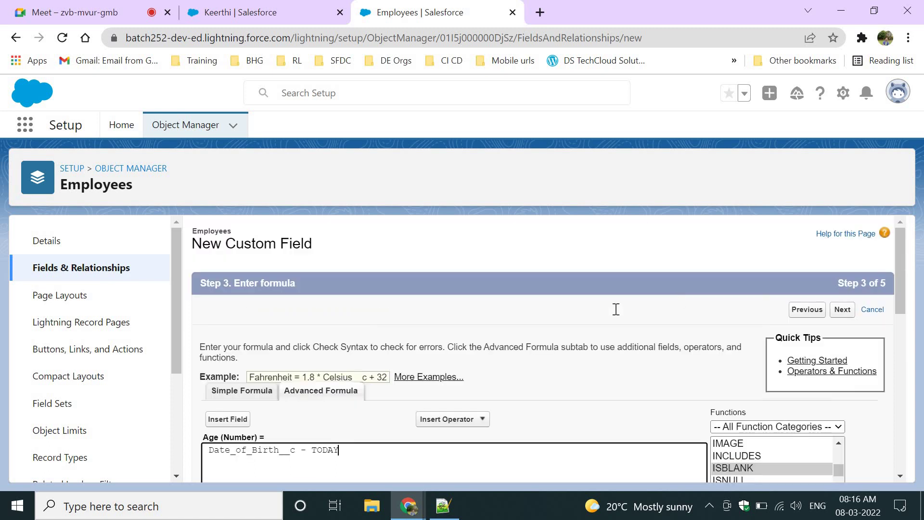
- After the 'Field TODAY does not exist' error, replace TODAY with the TODAY() function
click(842, 309)
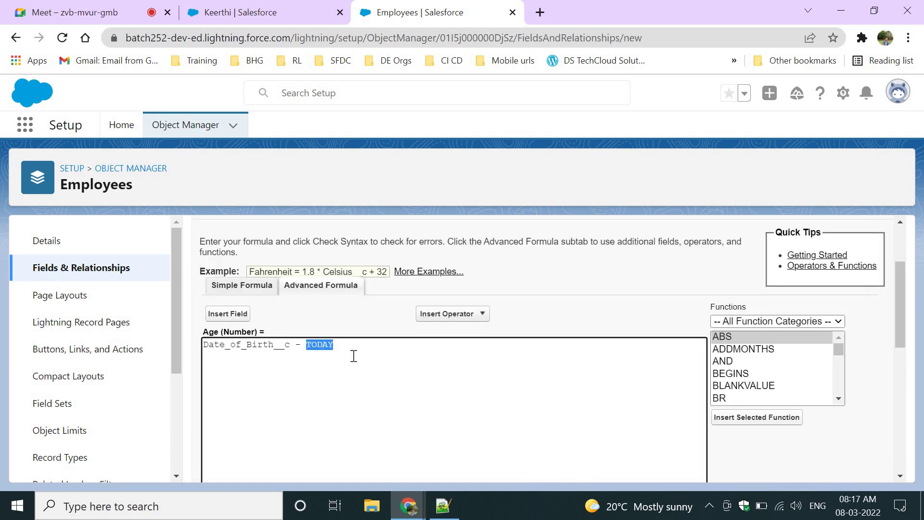
scroll(470, 408, down, 5)
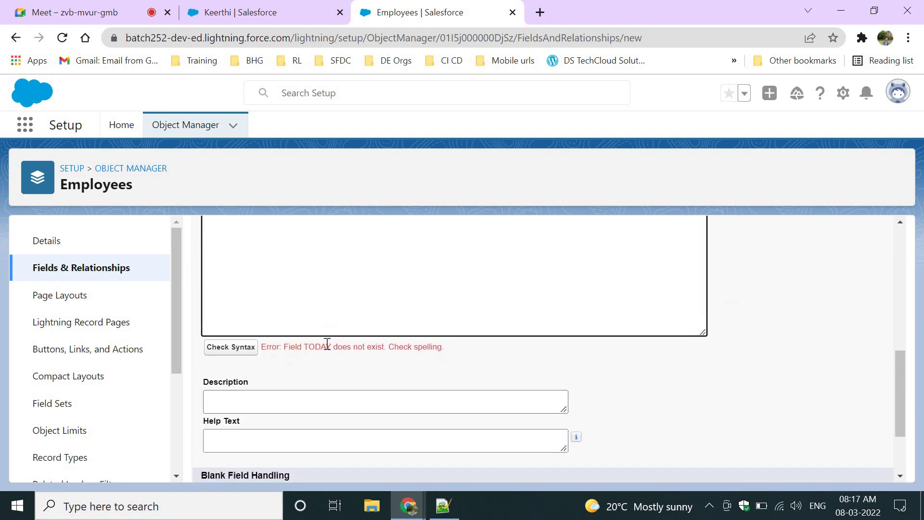
double_click(360, 346)
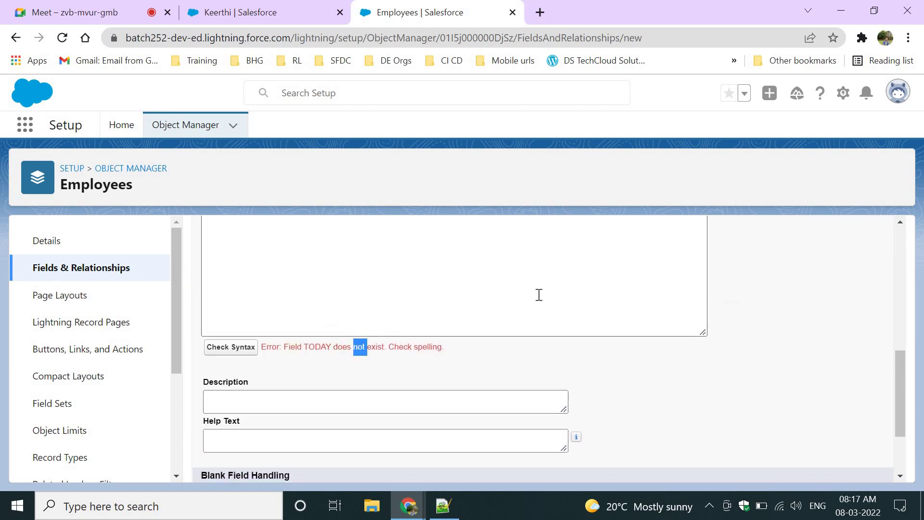
scroll(539, 295, up, 5)
click(758, 366)
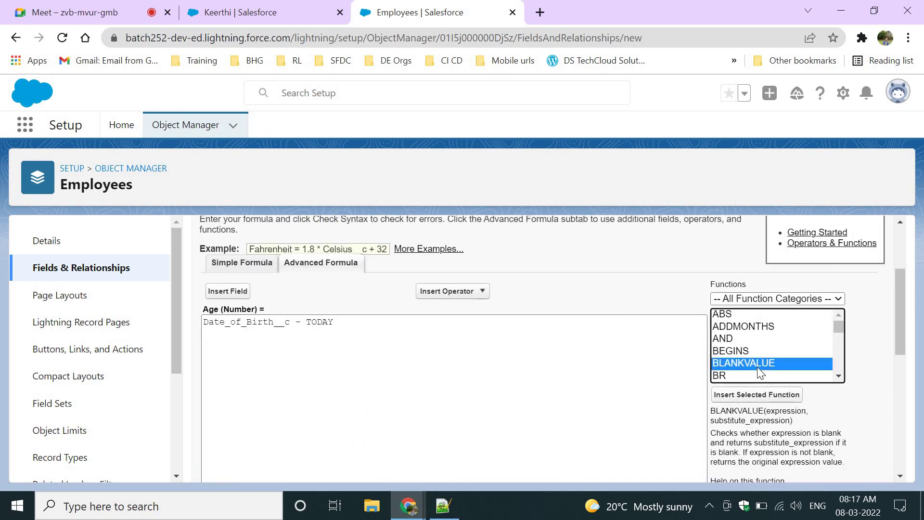
text(today)
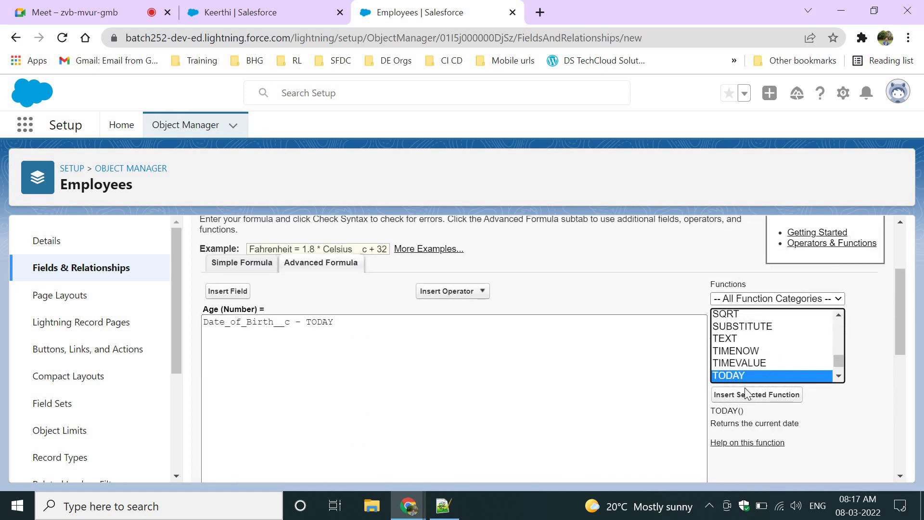
double_click(317, 317)
key(BackSpace)
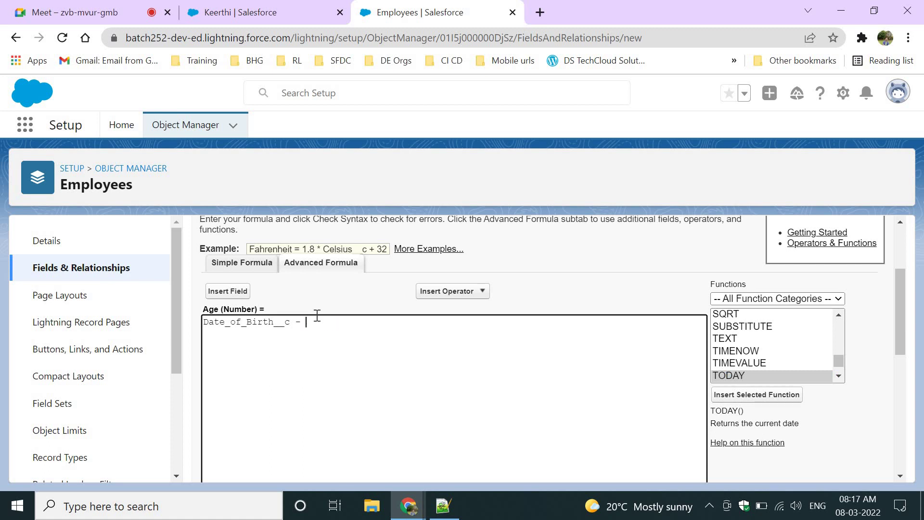
click(780, 396)
drag(307, 317, 373, 328)
scroll(442, 378, down, 3)
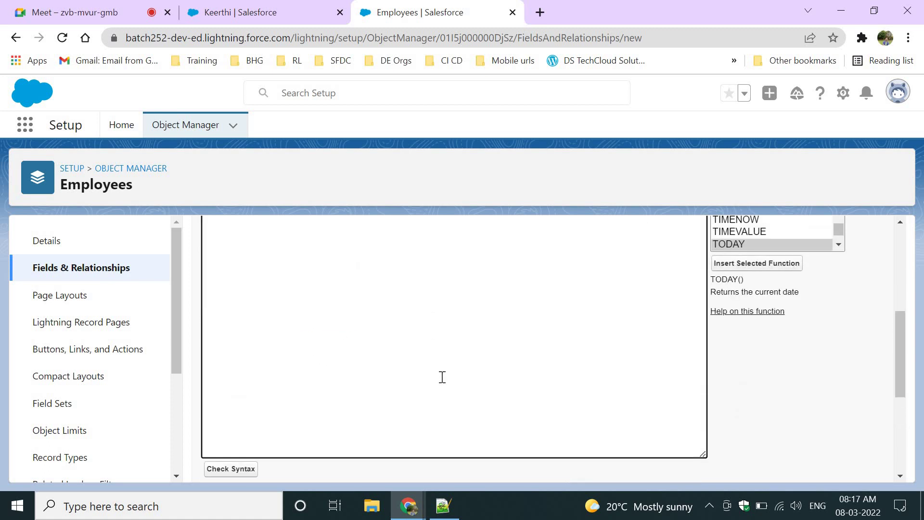
scroll(441, 377, up, 1)
click(393, 364)
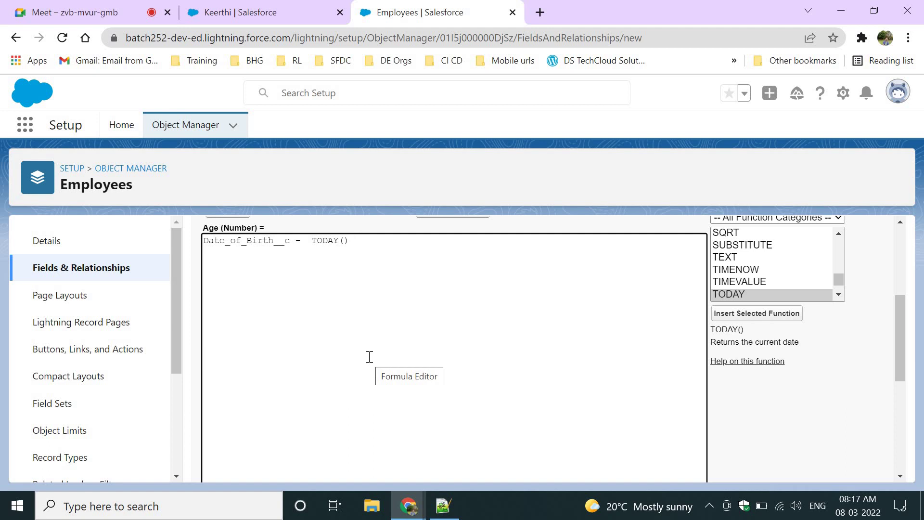
- Wrap the formula as (Date_of_Birth__c - TODAY())/365 and continue to field-level security
click(370, 356)
key(Home)
text(()
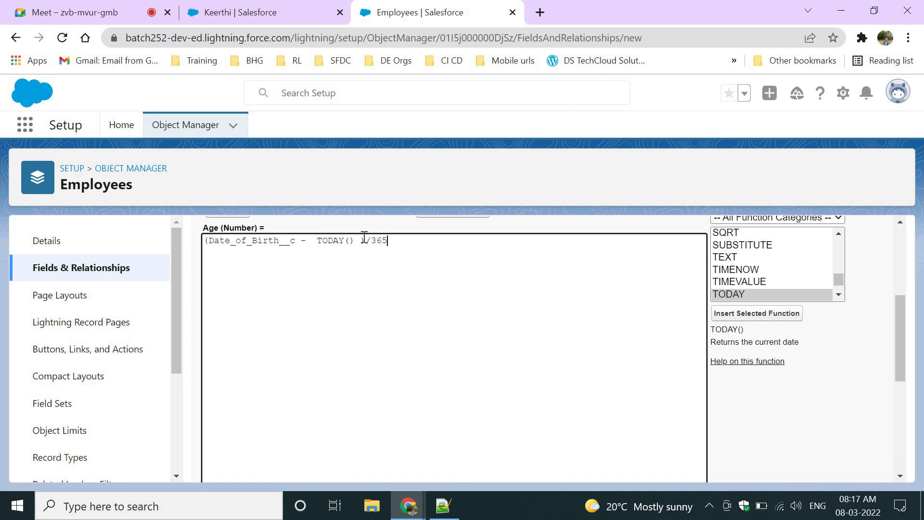
click(588, 226)
scroll(588, 226, up, 4)
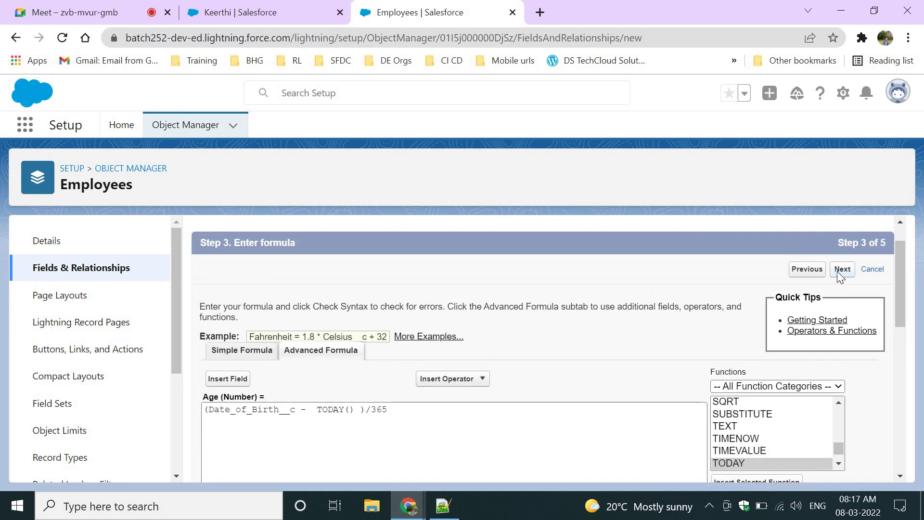
click(842, 269)
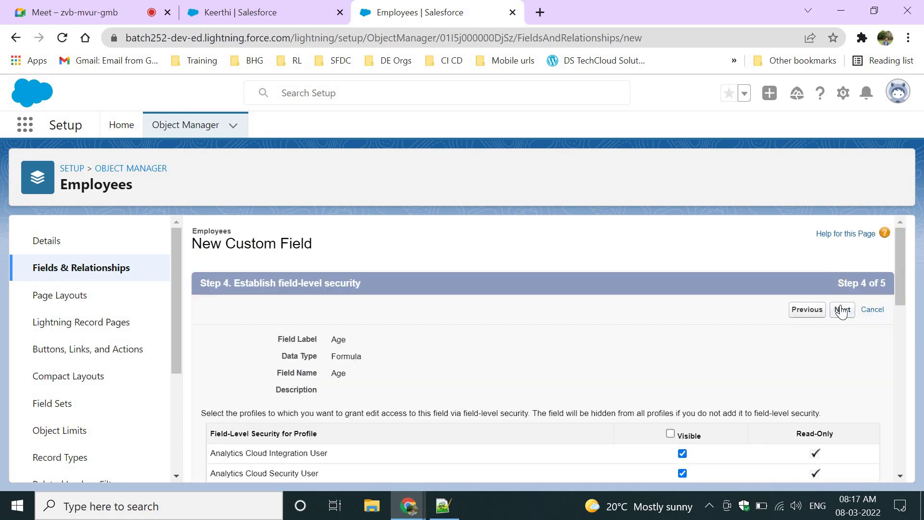
- Keep default visibility and layouts, save Age, and confirm it lists as Formula (Number)
click(842, 310)
click(840, 311)
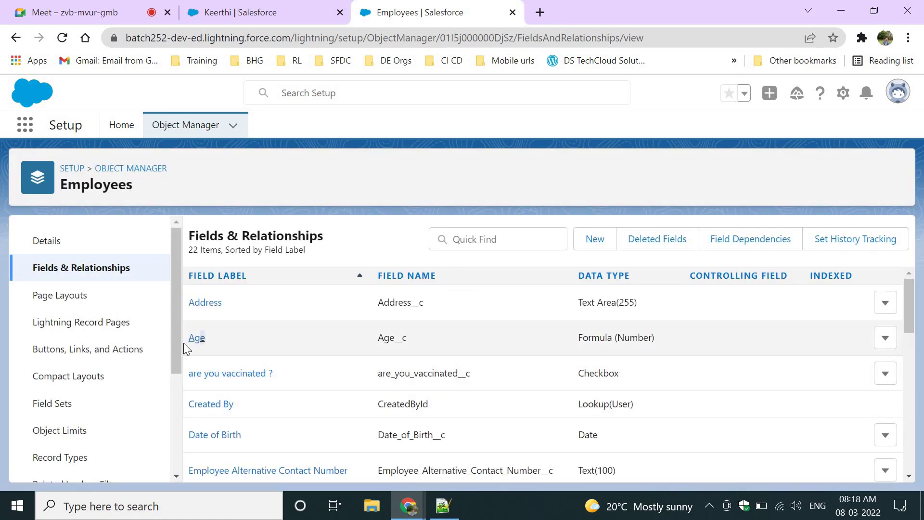
drag(389, 337, 464, 337)
double_click(595, 337)
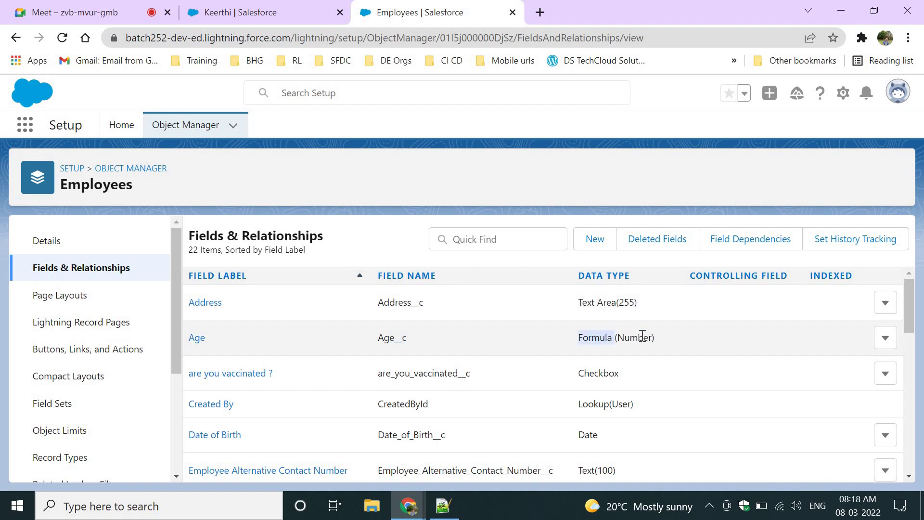
double_click(642, 337)
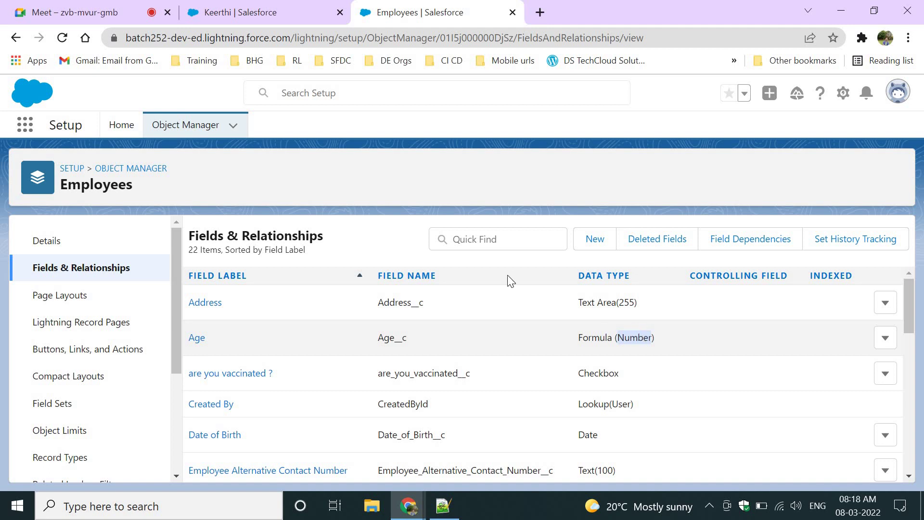
- Open the employee's record for editing to test the Age field
click(246, 11)
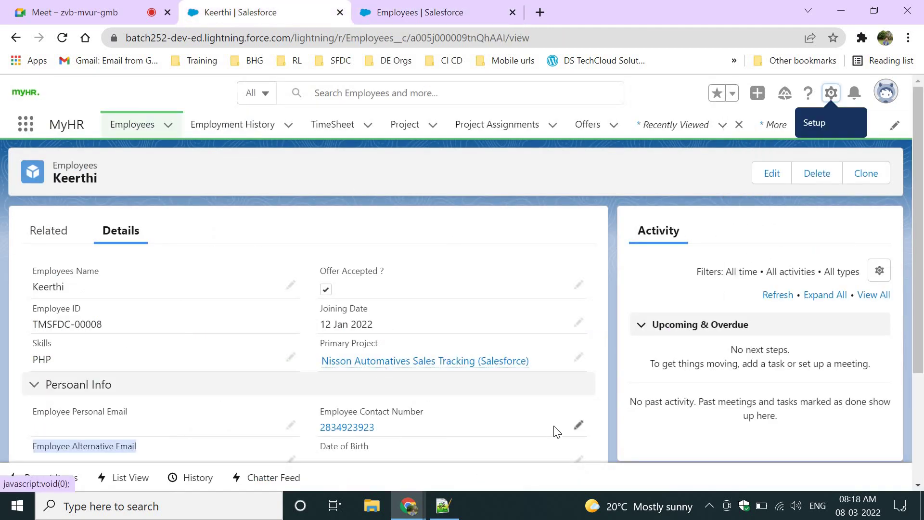
click(578, 425)
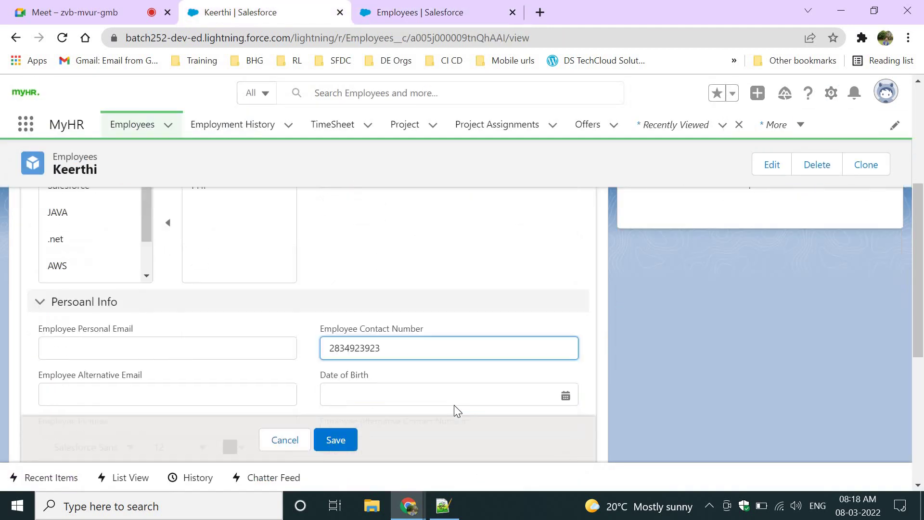
scroll(454, 410, down, 4)
scroll(390, 284, up, 1)
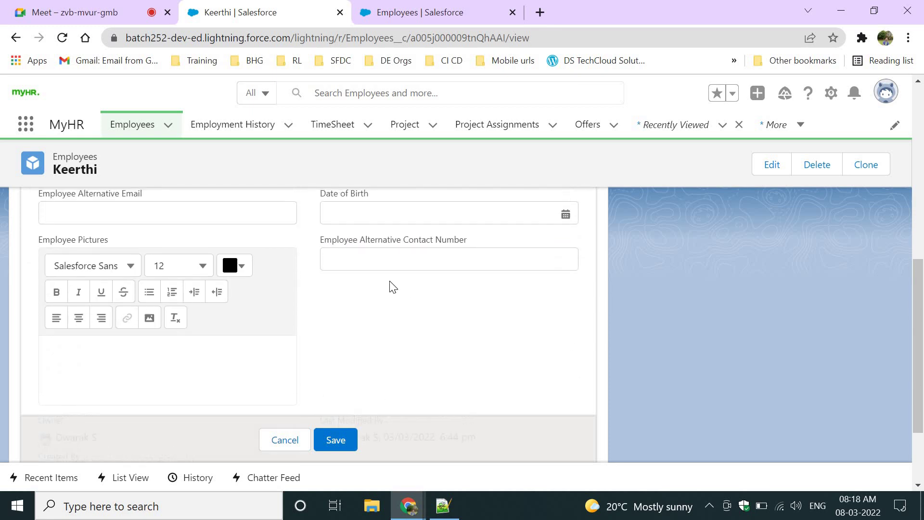
- Pick 8 March 2000 as Date of Birth in the date picker and save the record
click(339, 219)
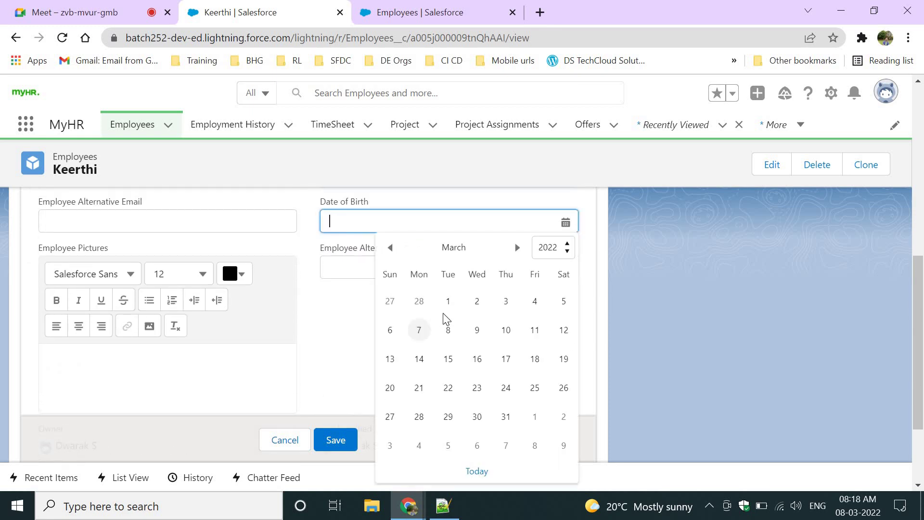
click(547, 248)
scroll(547, 38, up, 1)
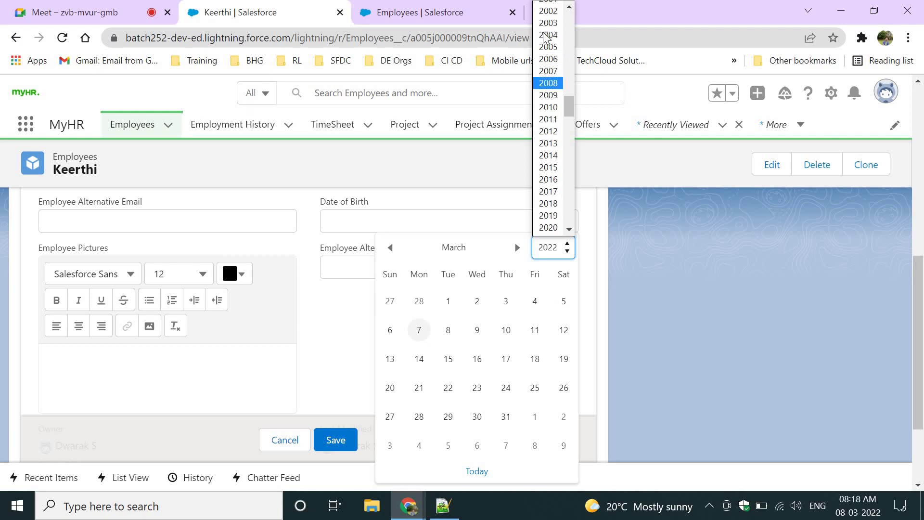
scroll(546, 38, up, 2)
click(548, 47)
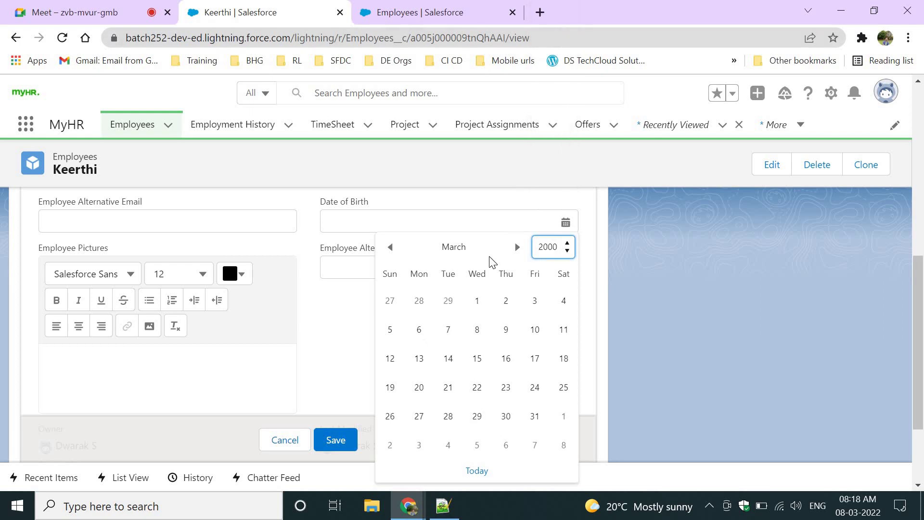
click(391, 246)
click(390, 246)
click(391, 247)
click(390, 247)
click(518, 247)
click(517, 248)
click(517, 247)
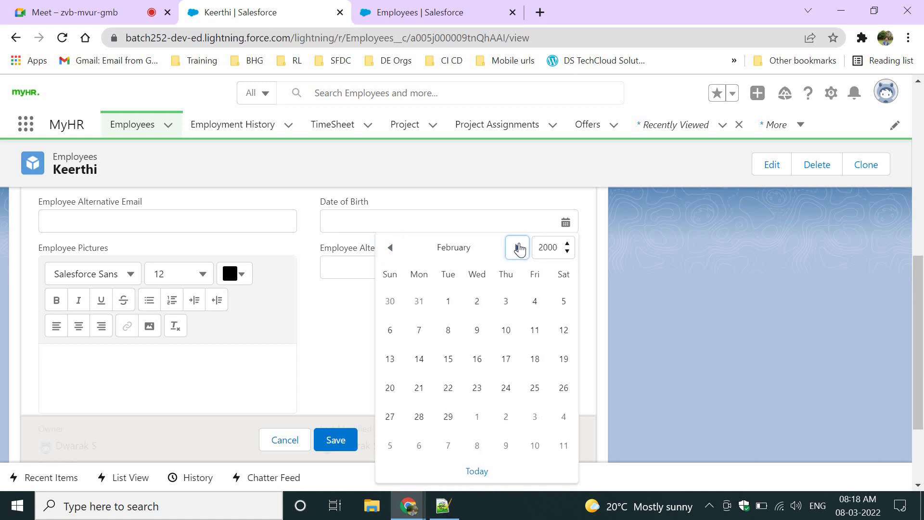
click(516, 247)
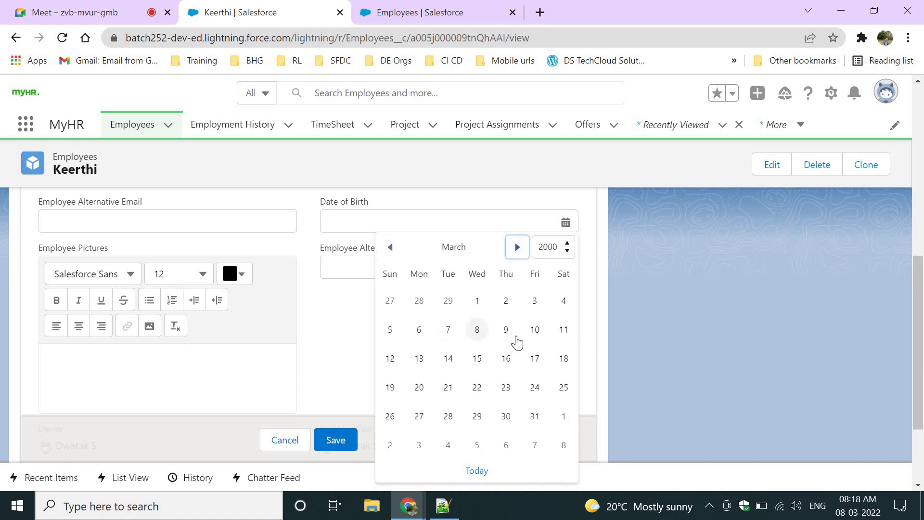
click(477, 330)
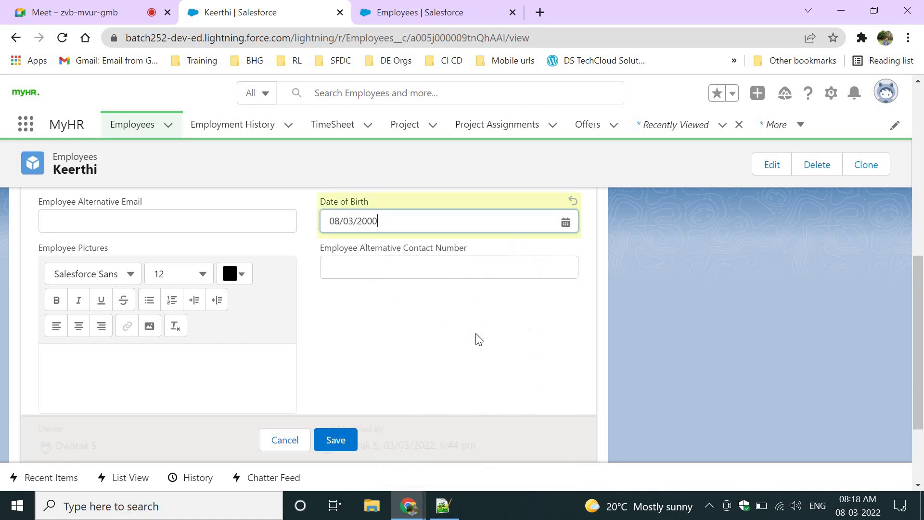
click(340, 441)
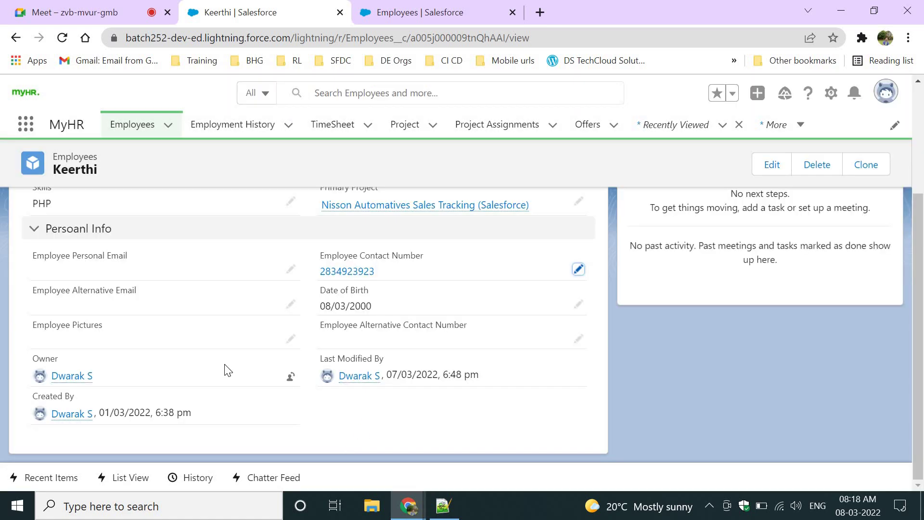
- Reload the employee record and search the page for Date of Birth and 'age'
key(ctrl+f)
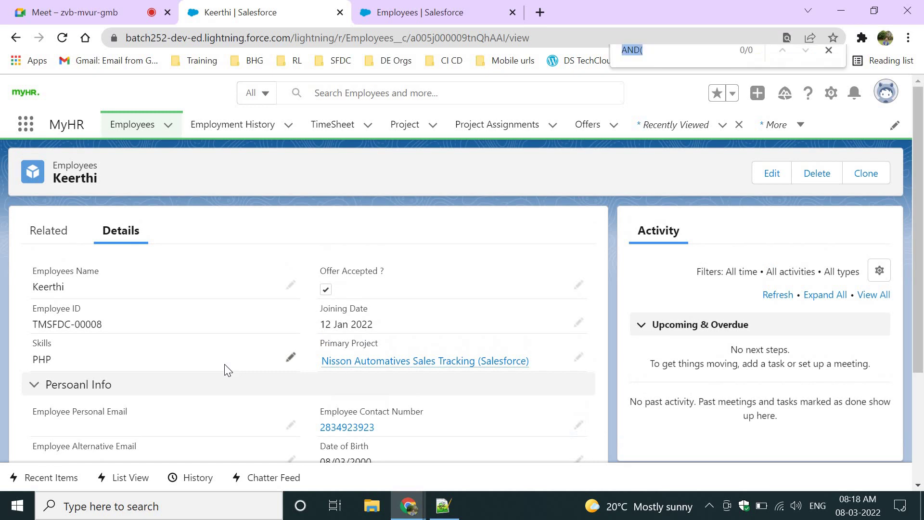
text(age)
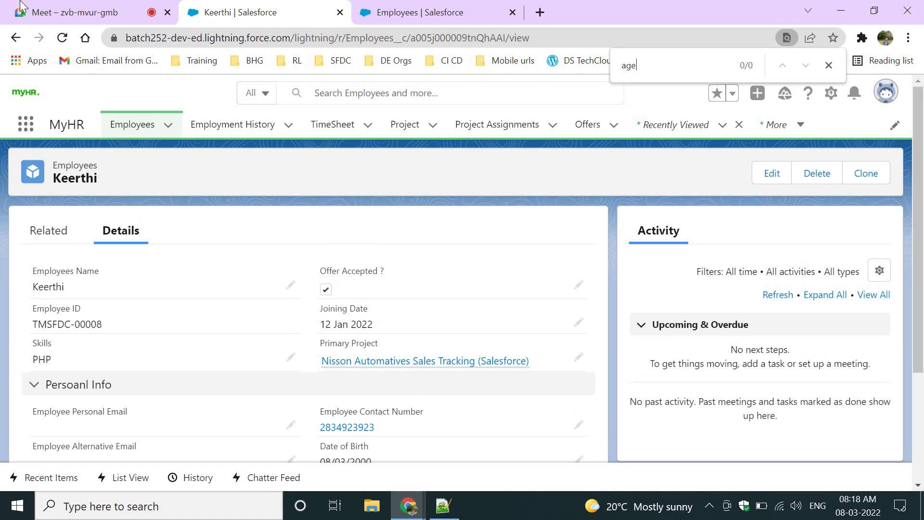
key(F5)
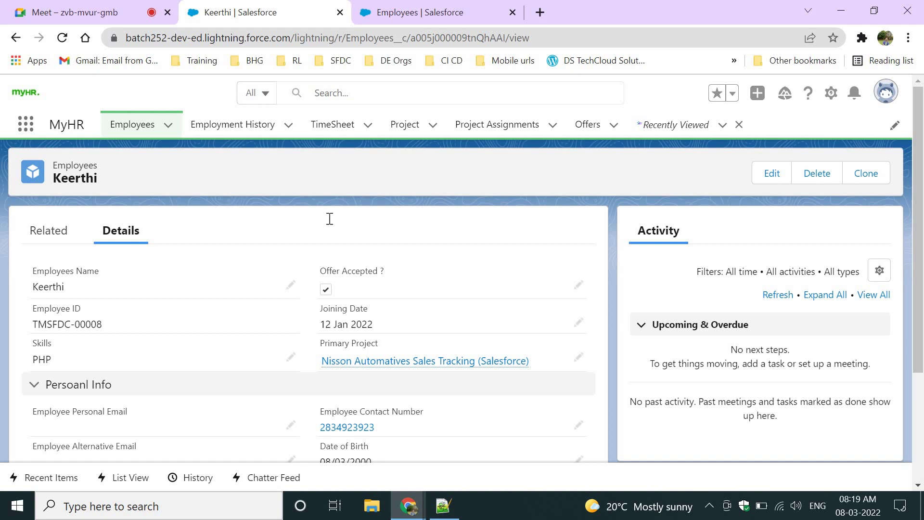
scroll(329, 219, down, 3)
scroll(330, 216, up, 2)
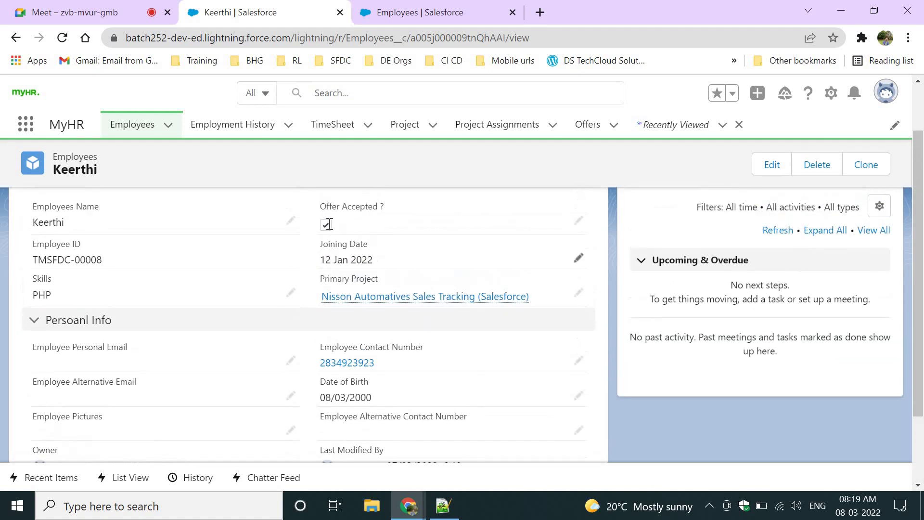
drag(323, 399, 396, 419)
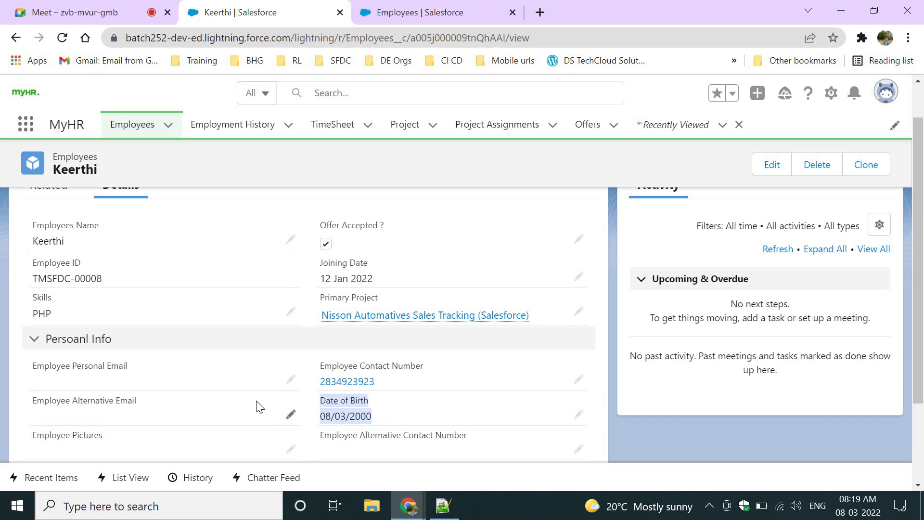
key(ctrl+f)
text(age)
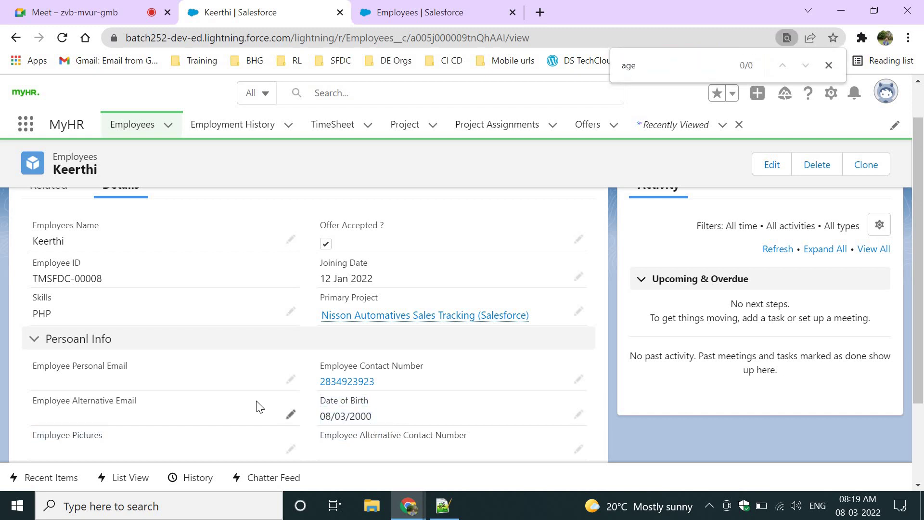
- Reload the record from the address bar, then return to the Employees Fields & Relationships setup
click(241, 38)
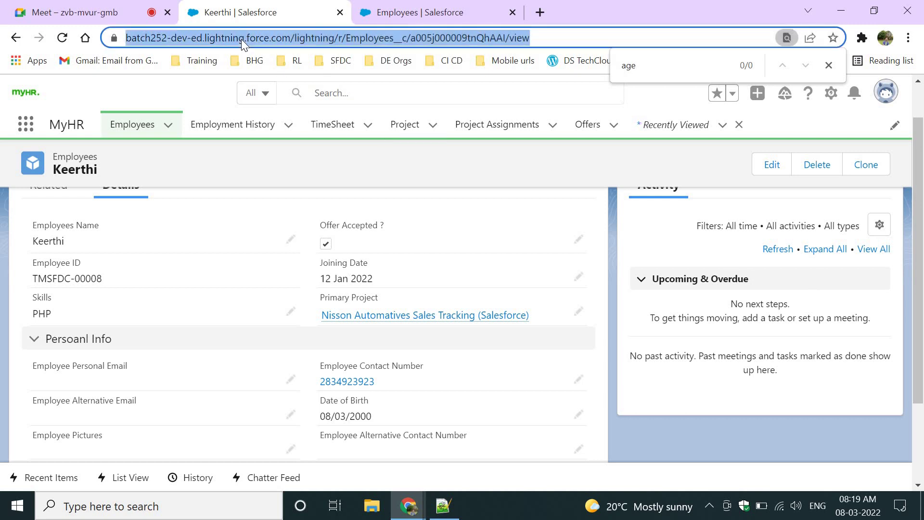
key(Return)
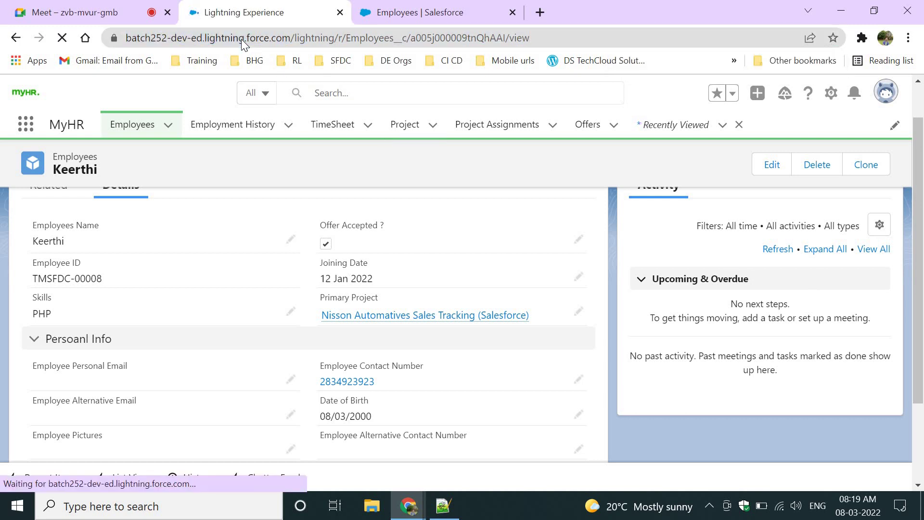
click(241, 38)
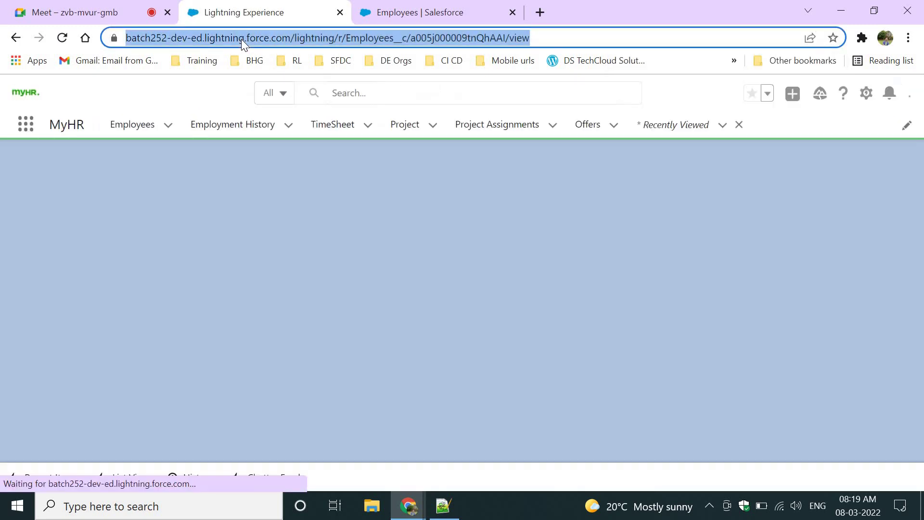
key(Return)
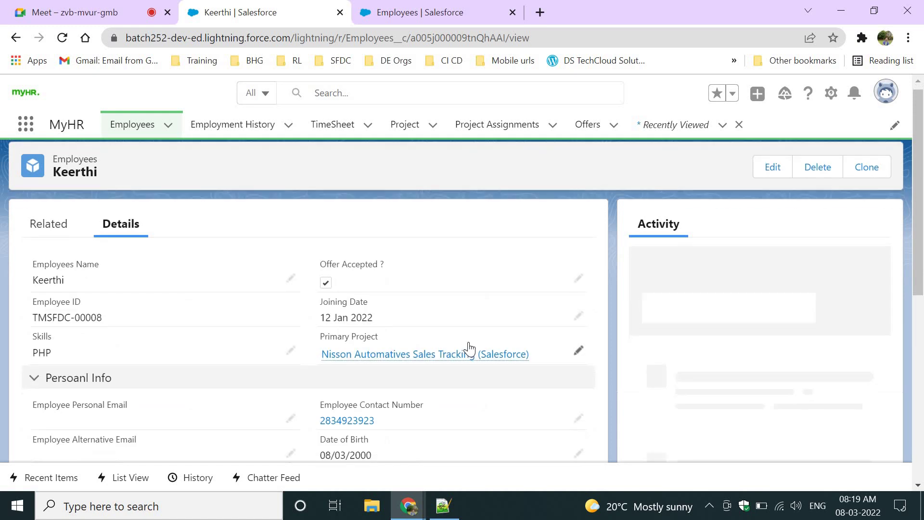
scroll(469, 347, down, 3)
scroll(472, 347, up, 1)
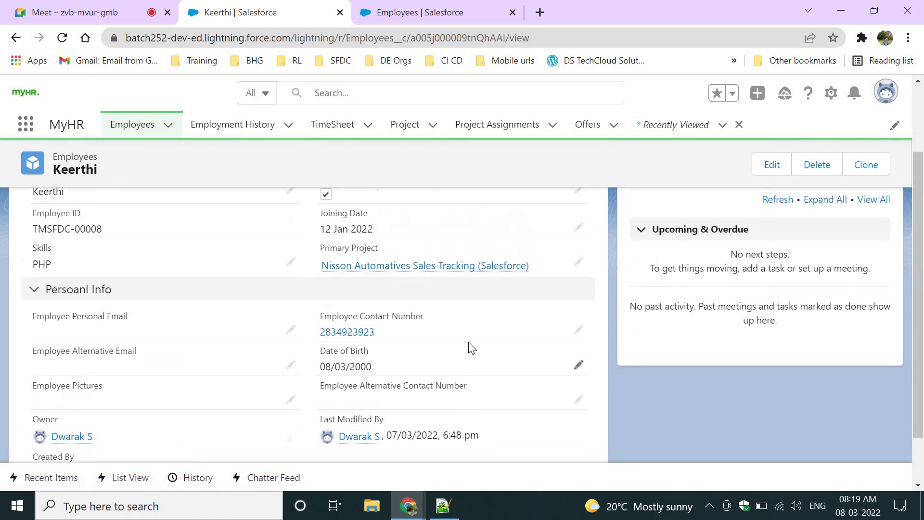
scroll(470, 347, up, 2)
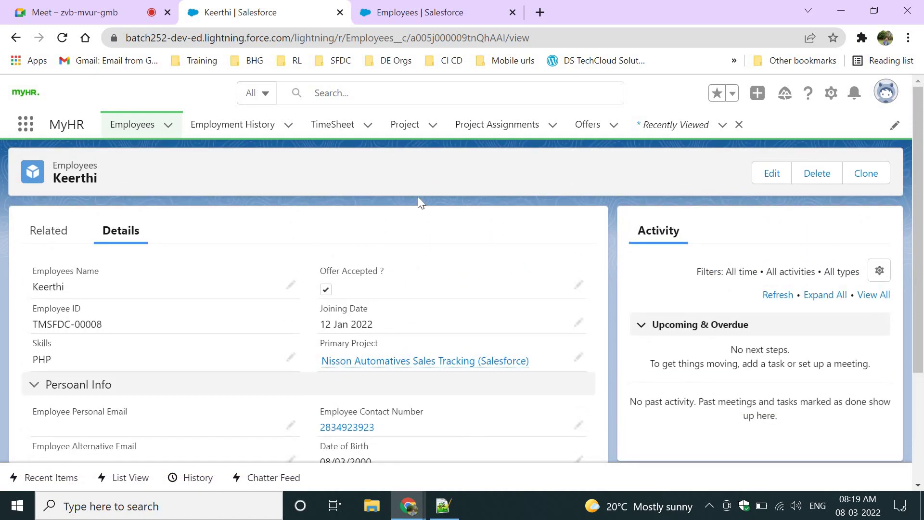
click(415, 13)
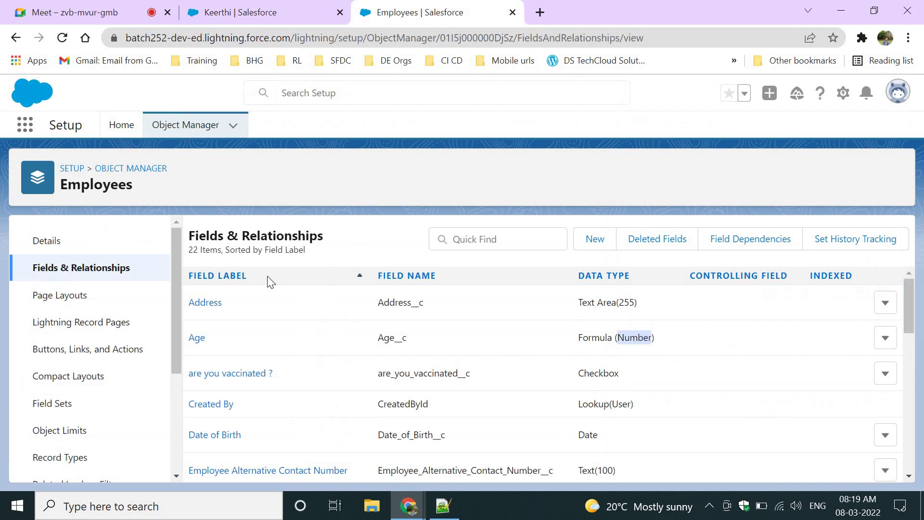
- Open the Employees page layouts list and search the employee record for 'rec'
click(98, 292)
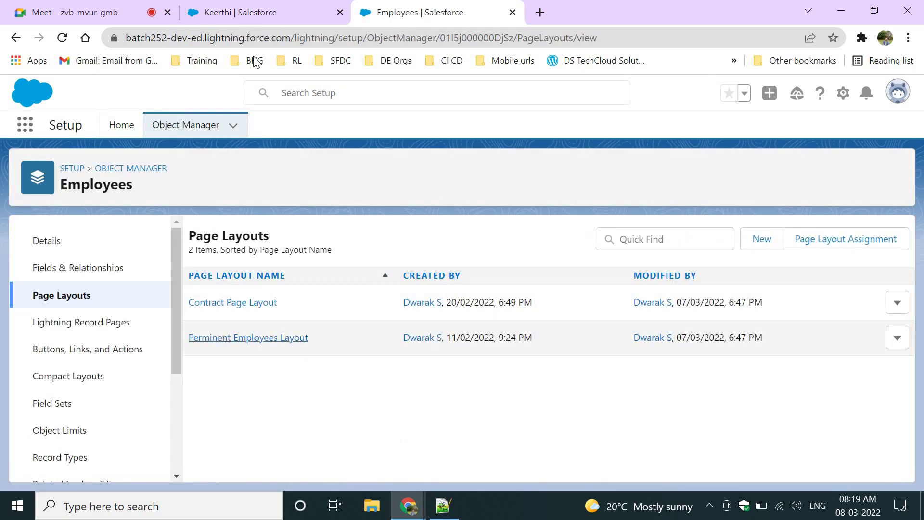
key(ctrl+shift+Tab)
scroll(371, 322, down, 3)
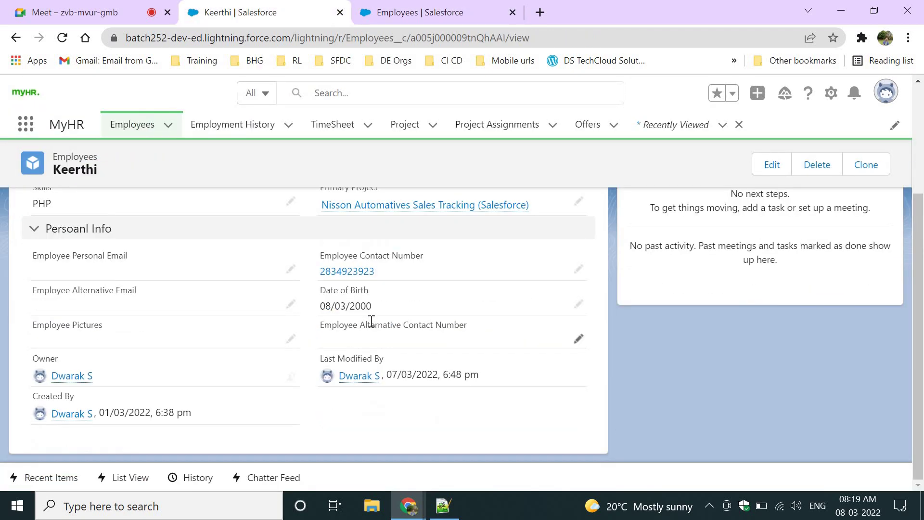
key(ctrl+f)
text(rec)
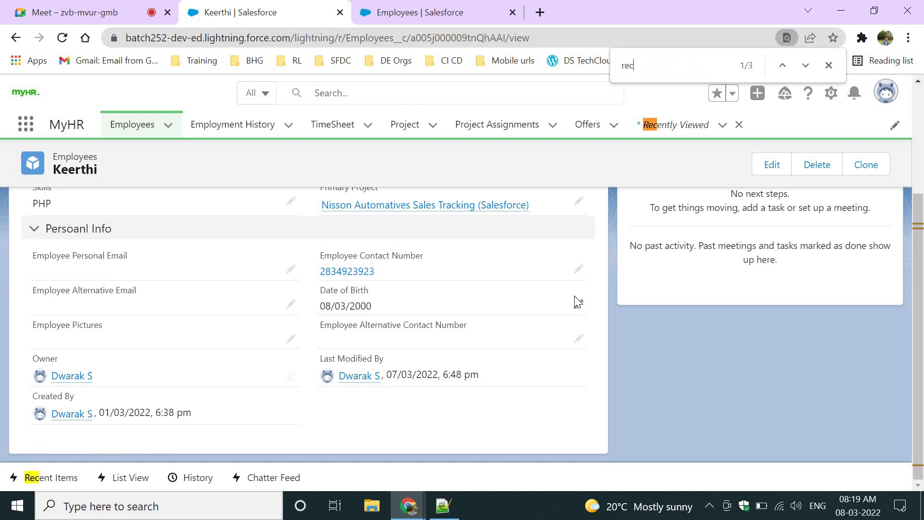
- Open the Perminent Employees Layout to confirm Age sits in its Information section
click(479, 12)
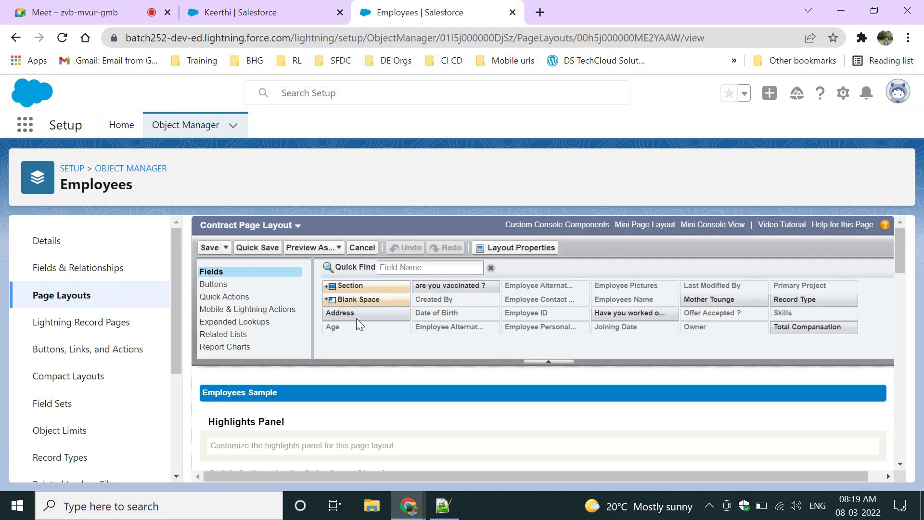
scroll(336, 325, down, 5)
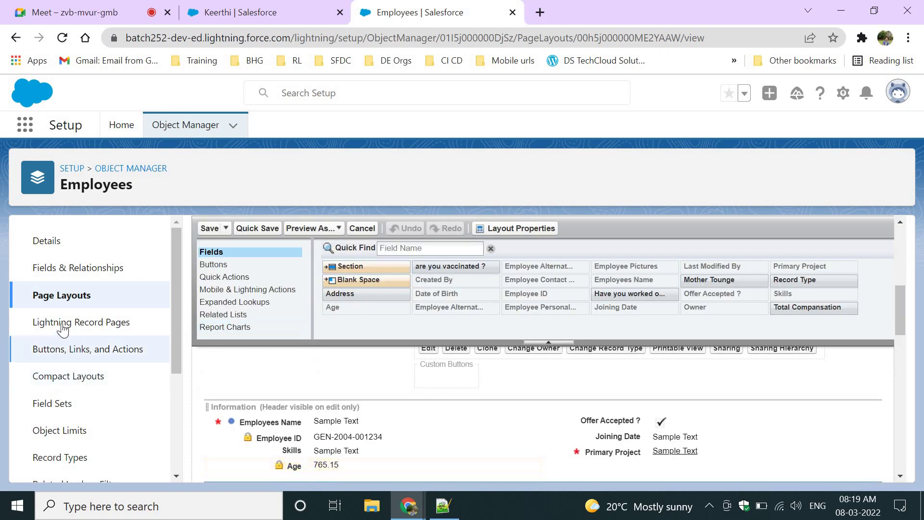
click(58, 297)
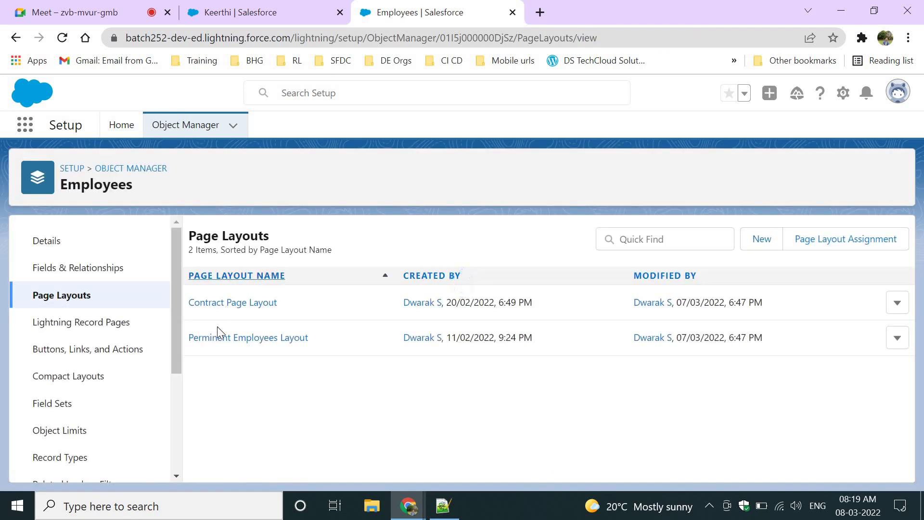
click(213, 338)
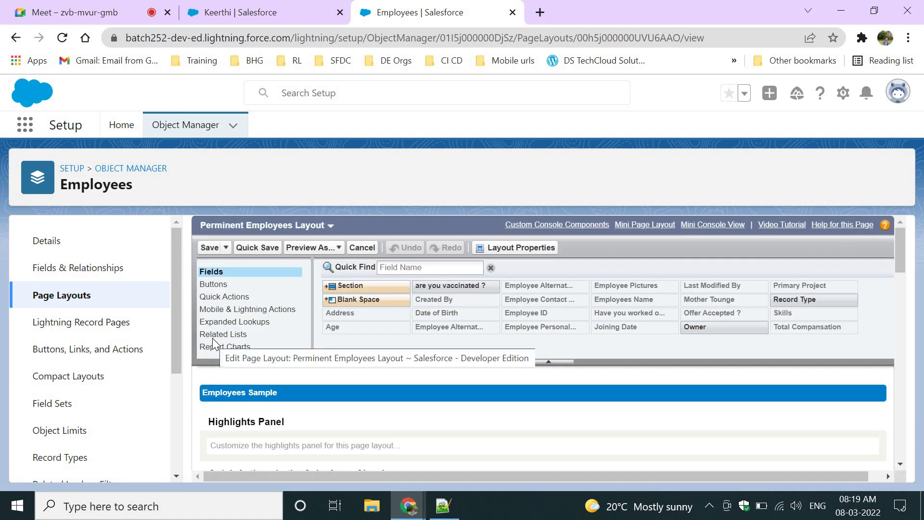
scroll(366, 385, down, 5)
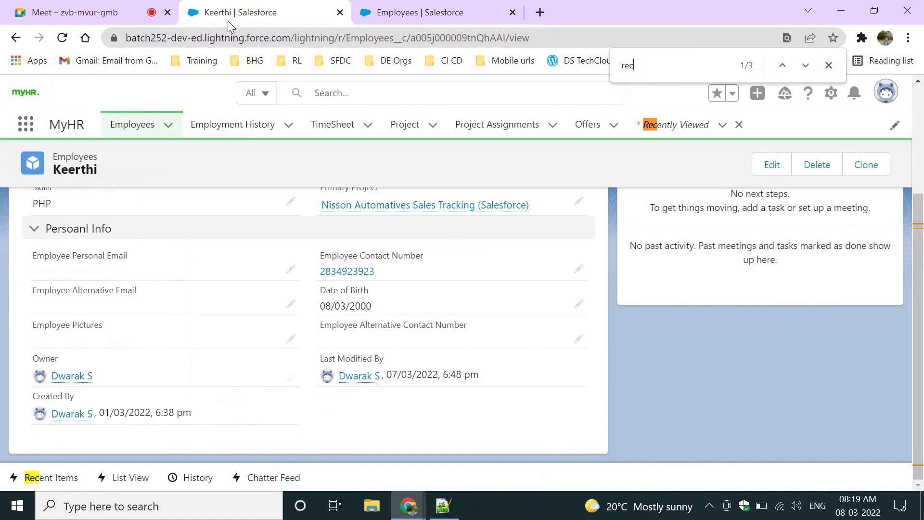
- Reopen the employee's record from the recently viewed Employees list
click(259, 15)
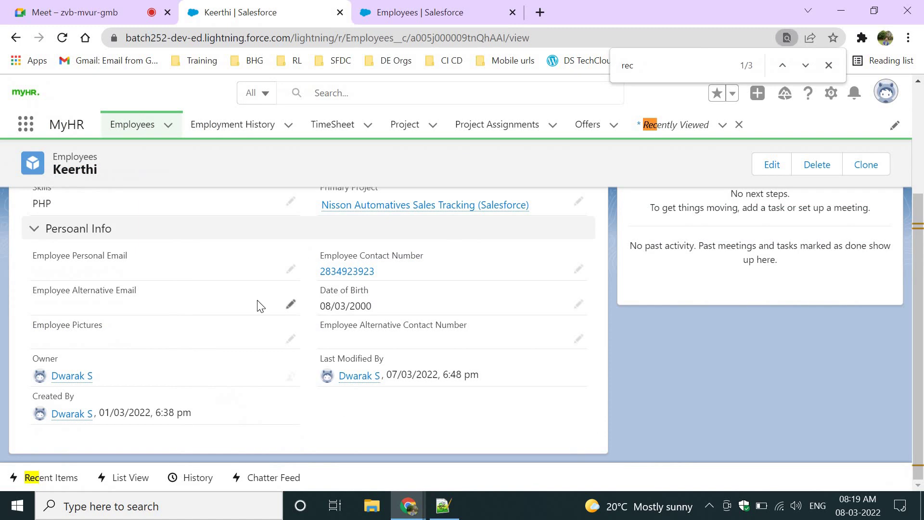
scroll(259, 306, up, 4)
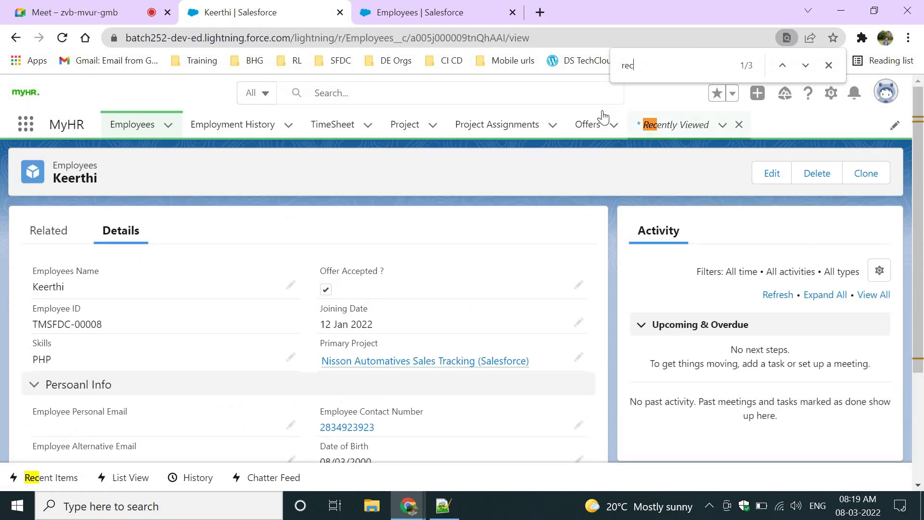
click(662, 123)
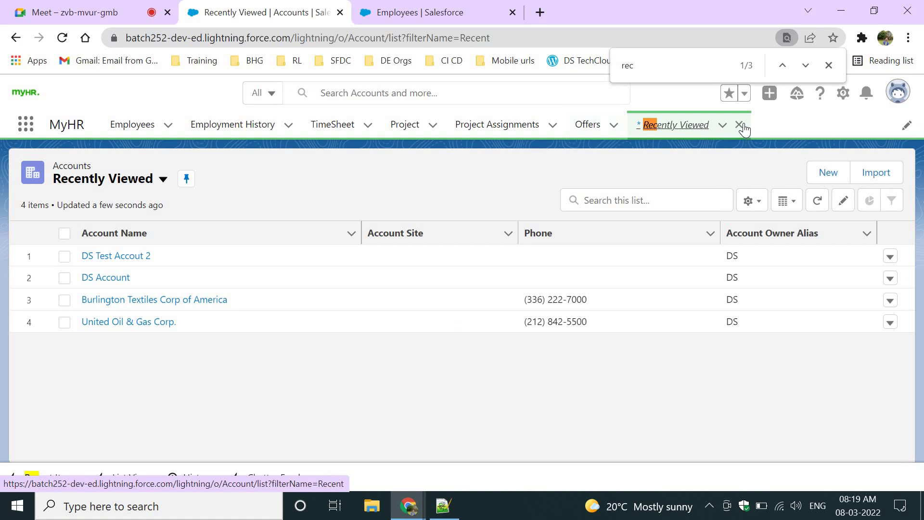
click(739, 124)
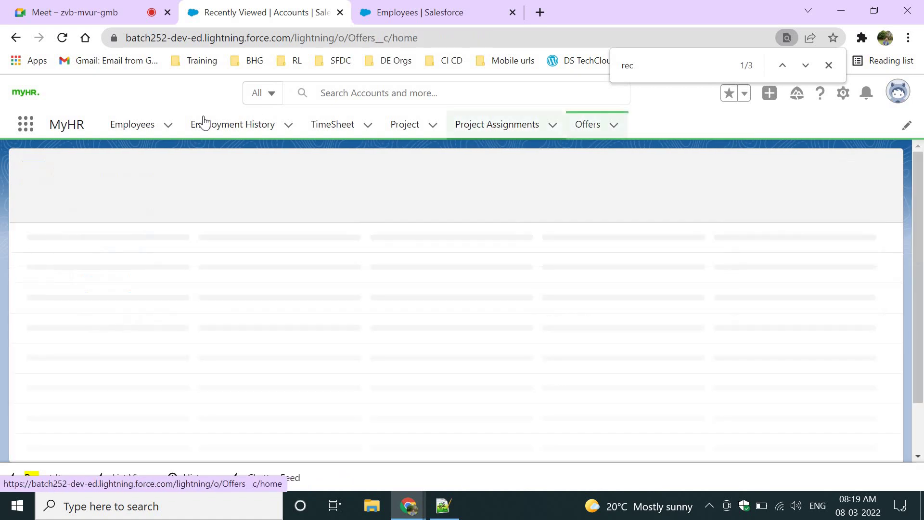
click(141, 134)
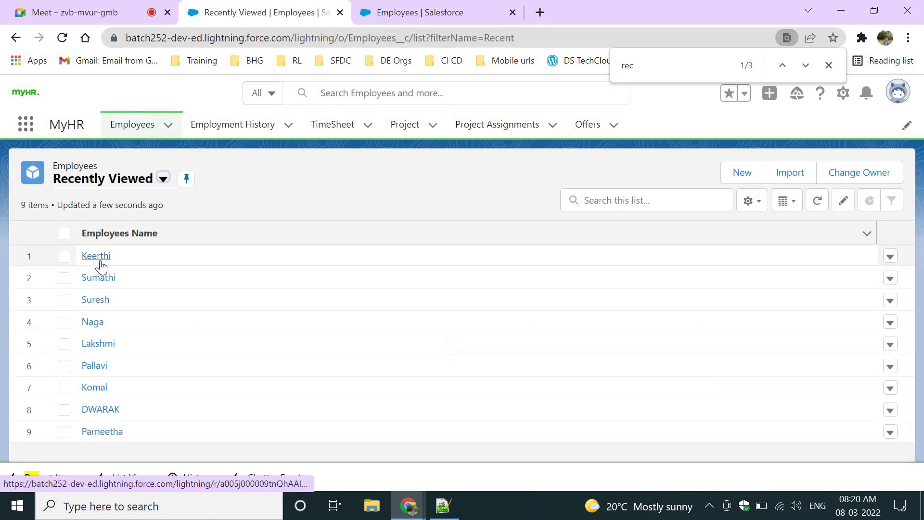
click(100, 262)
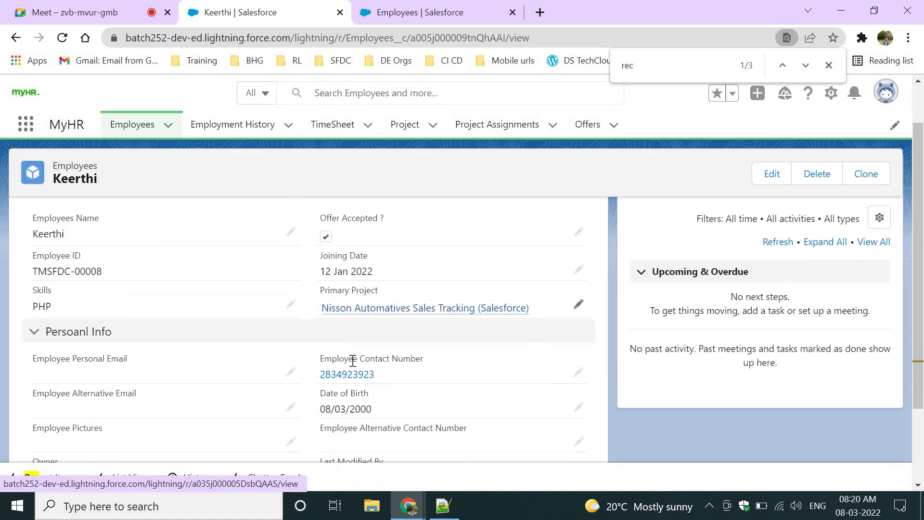
scroll(353, 361, down, 2)
scroll(356, 368, up, 3)
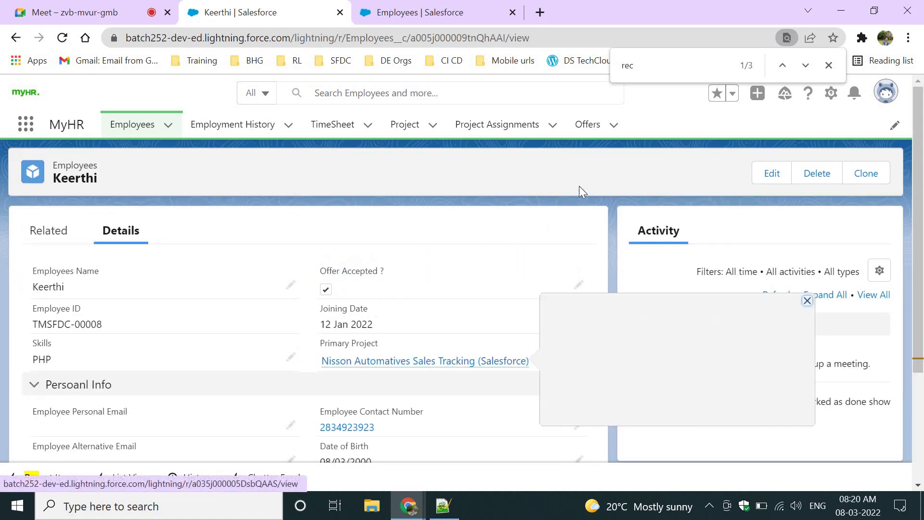
- Edit the record and locate the Age field showing -22.01
click(772, 173)
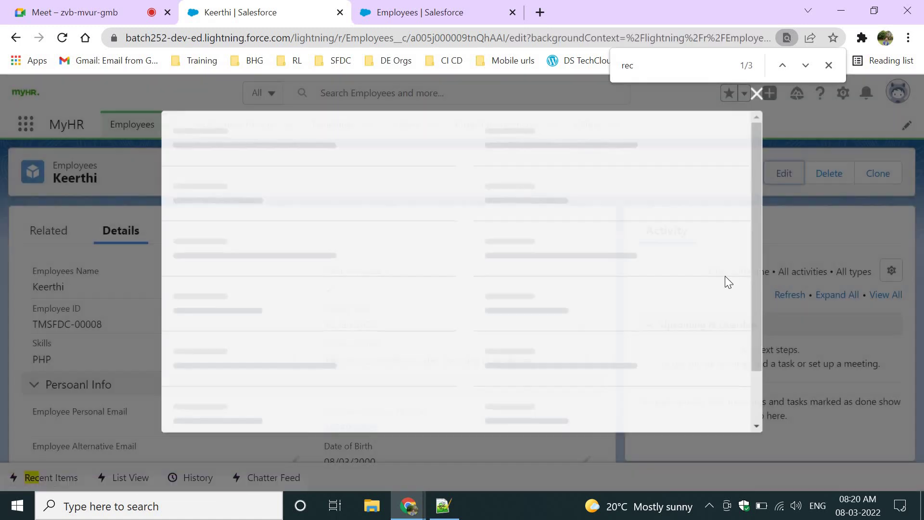
scroll(625, 356, down, 5)
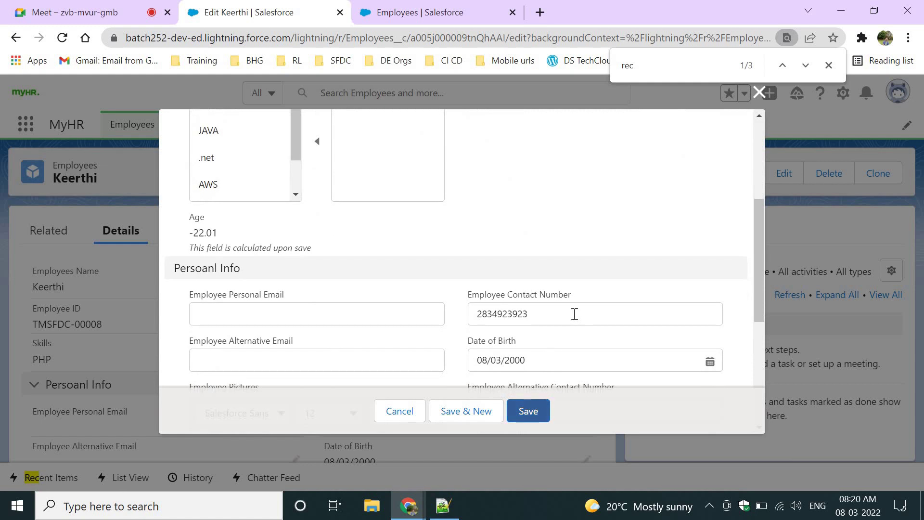
scroll(567, 317, down, 3)
scroll(337, 248, up, 3)
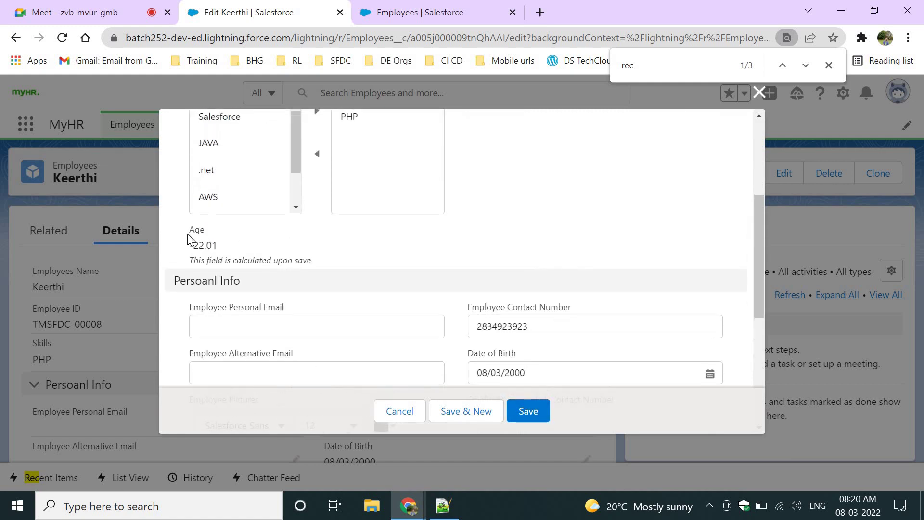
drag(187, 237, 233, 247)
click(291, 251)
- Open the Age field definition from Employees Fields & Relationships for editing
click(462, 12)
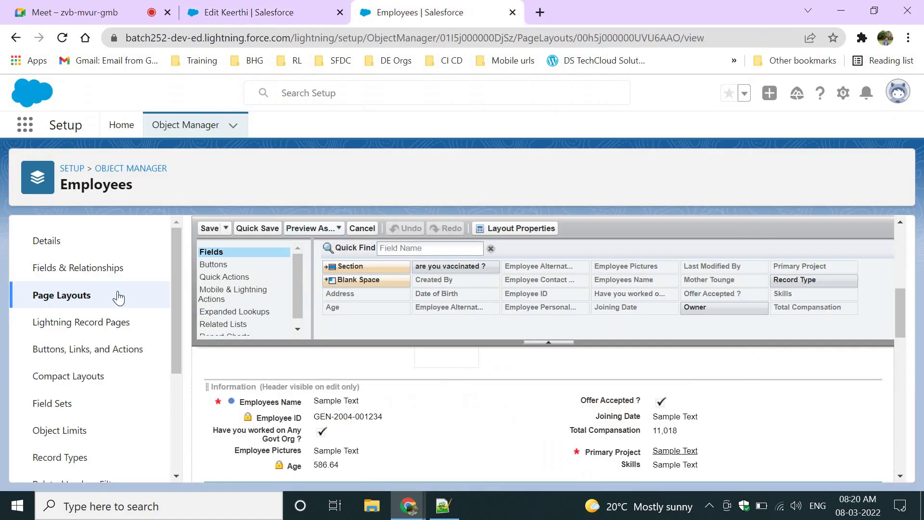
click(67, 271)
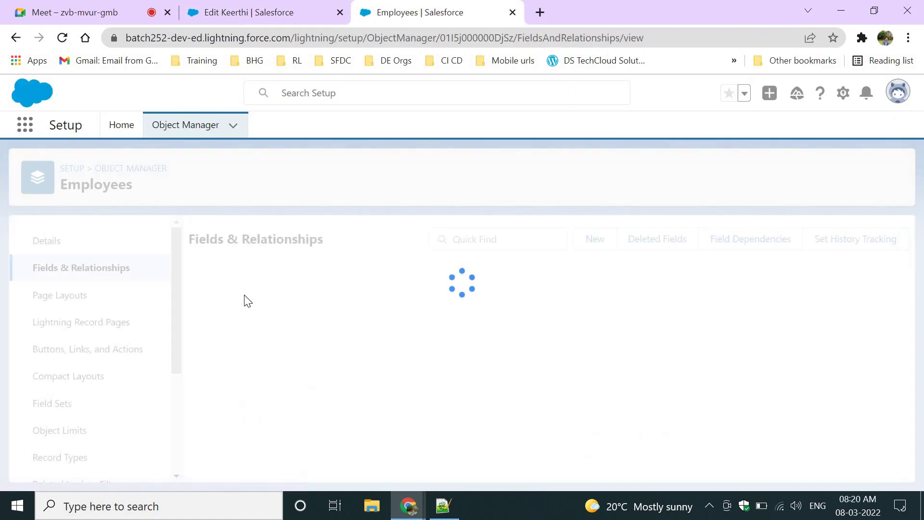
click(198, 345)
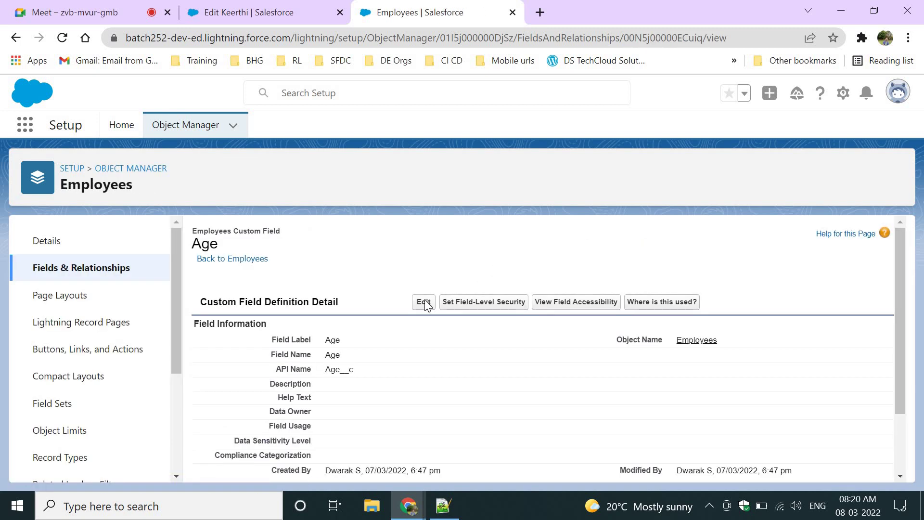
click(417, 307)
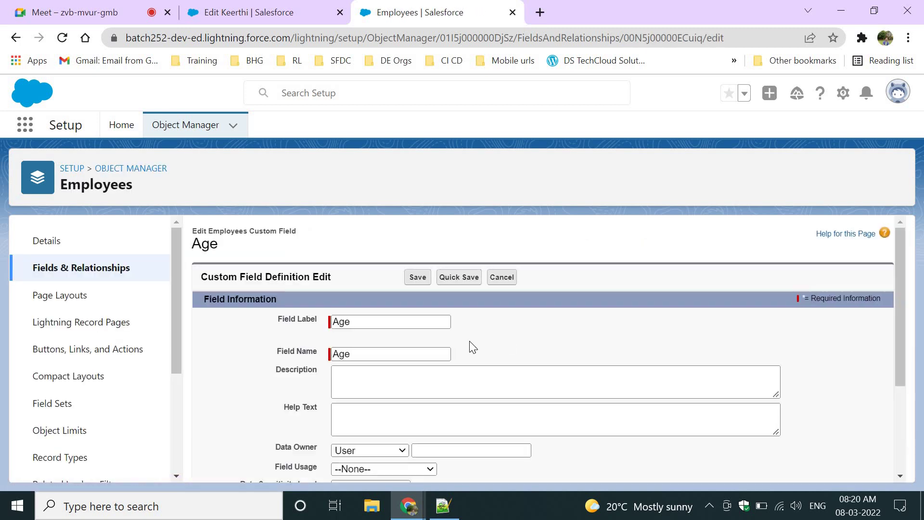
- Move TODAY() to the front so the formula reads ( TODAY() - Date_of_Birth__c )/365
scroll(453, 341, down, 9)
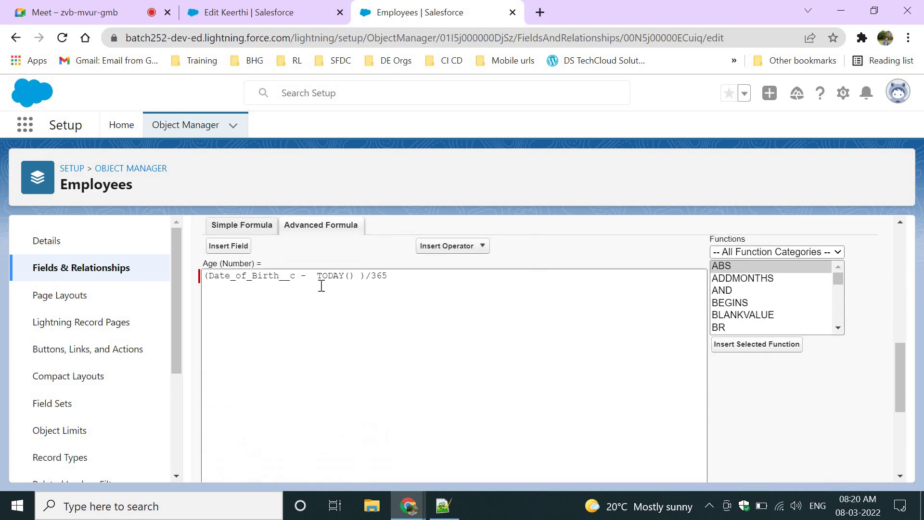
double_click(237, 278)
drag(314, 275, 356, 276)
key(ctrl+c)
key(BackSpace)
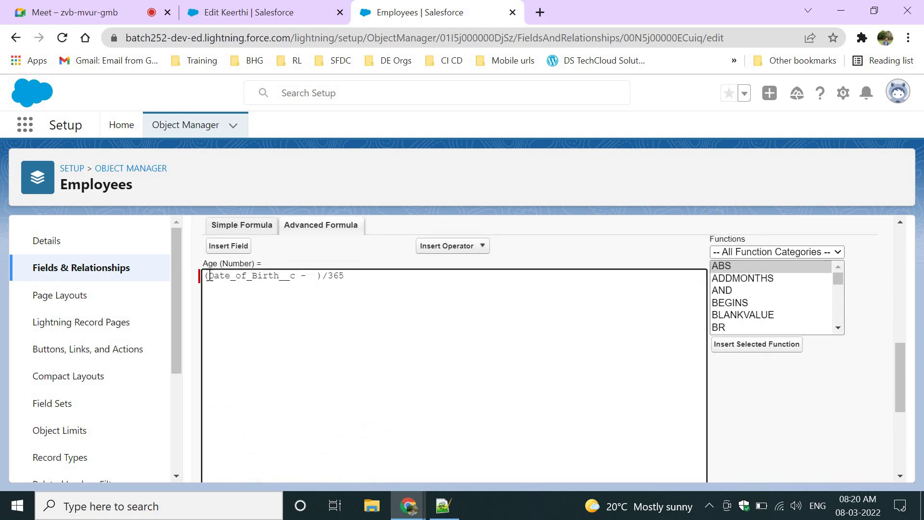
key(ctrl+v)
text(-)
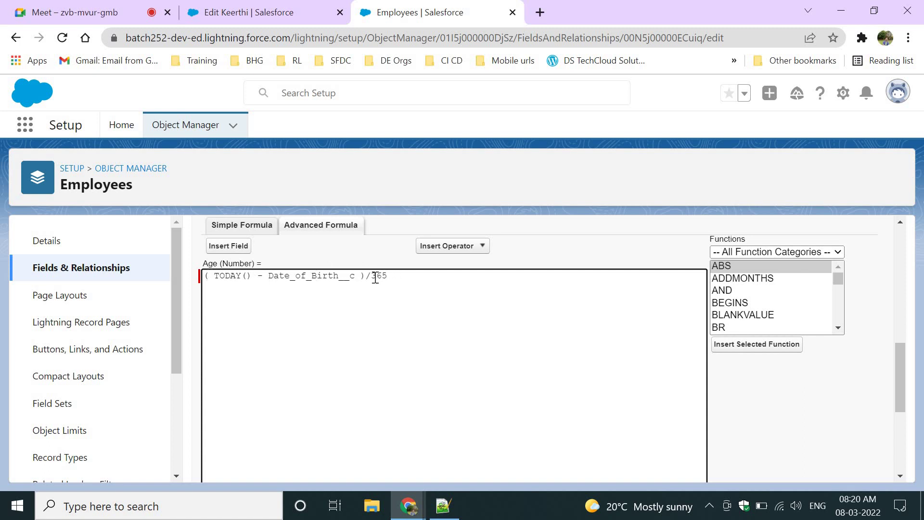
scroll(515, 310, up, 10)
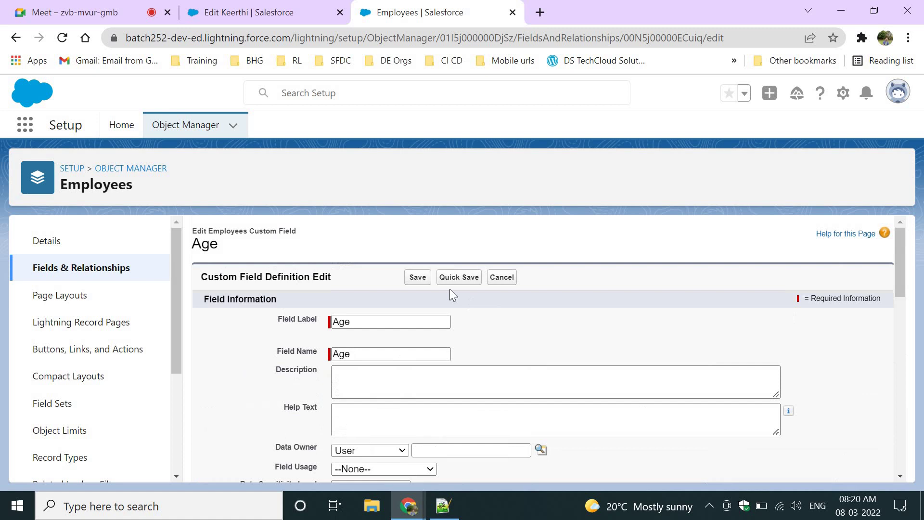
- Save the corrected Age formula, cancel the open employee edit, and start a new Employees record
click(412, 283)
key(ctrl+shift+Tab)
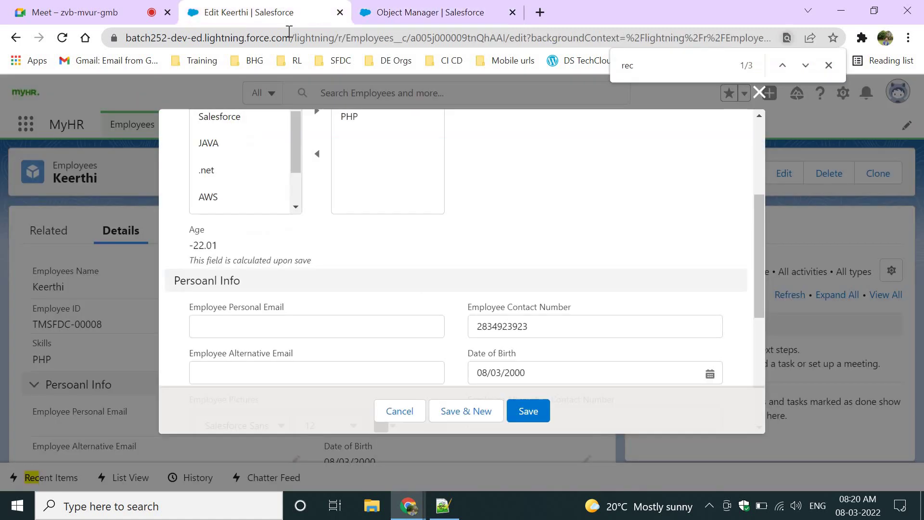
click(389, 412)
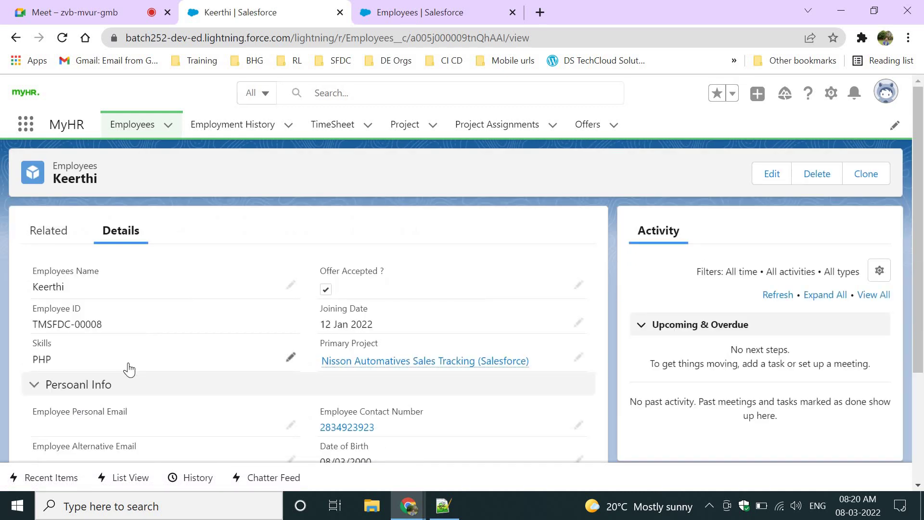
click(132, 124)
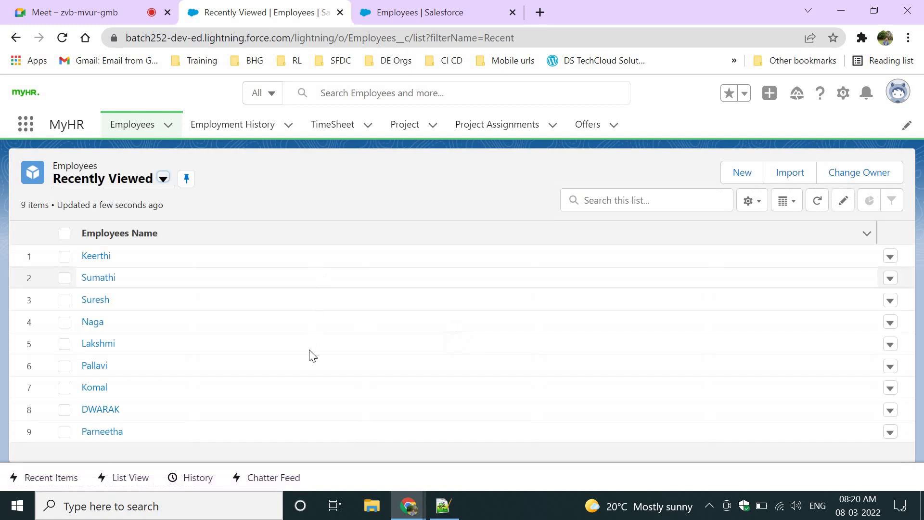
click(748, 173)
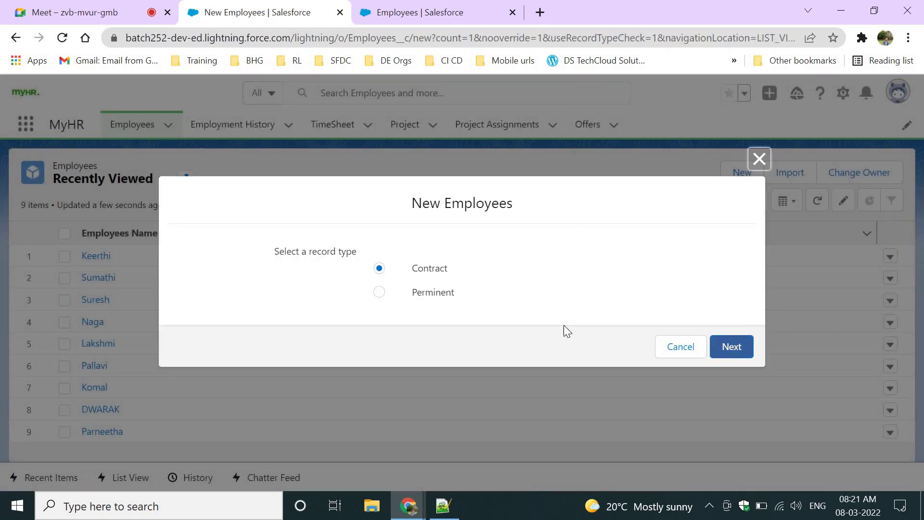
- Start a Contract employee named Sam with project Nisson Automatives Sales Tracking and the Salesforce skill
click(729, 347)
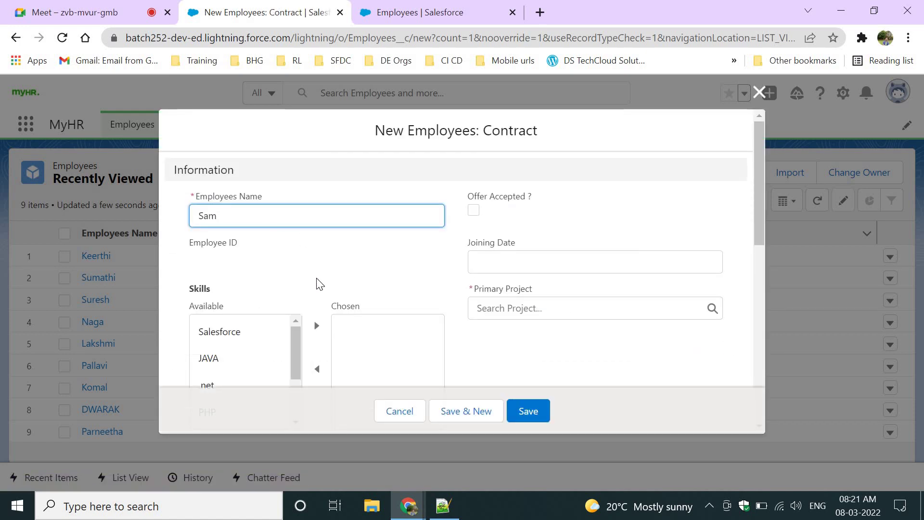
click(480, 246)
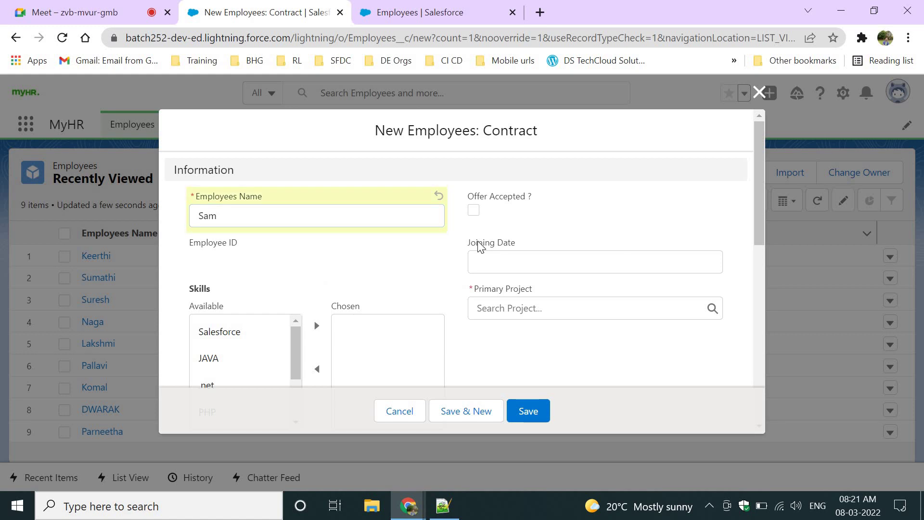
click(501, 313)
click(553, 381)
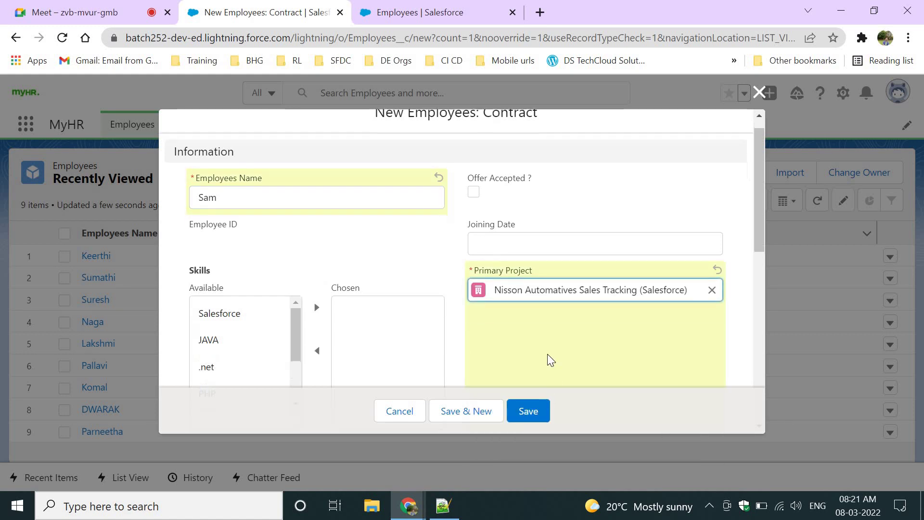
scroll(547, 359, down, 3)
click(231, 201)
click(264, 178)
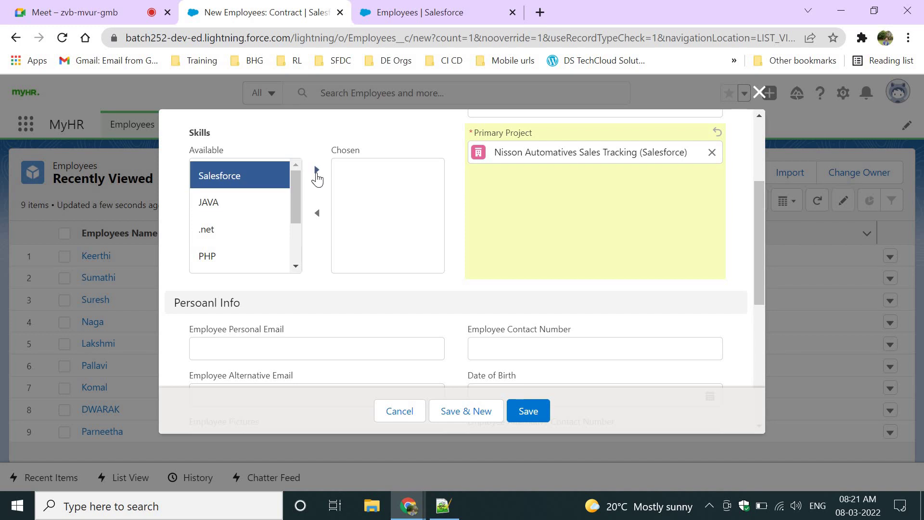
click(317, 170)
- Set Date of Birth to 07/03/2000 in the calendar
scroll(571, 274, down, 3)
click(571, 274)
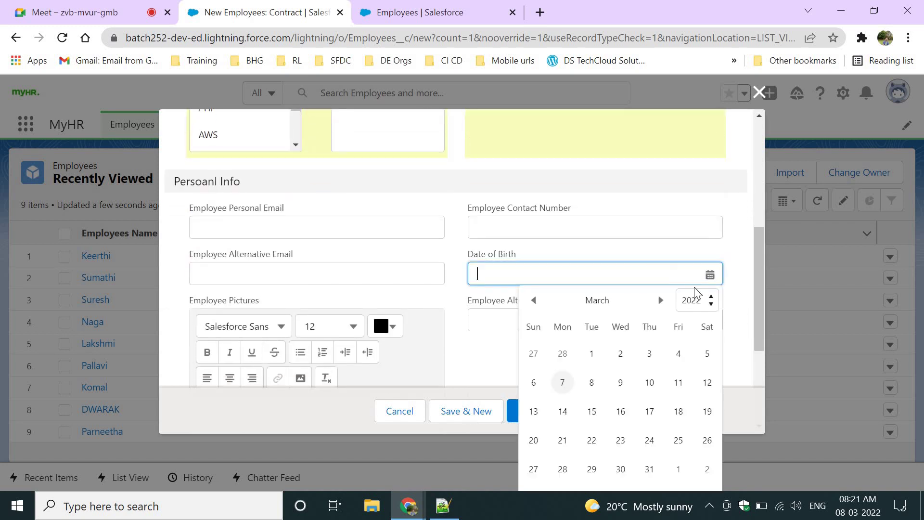
click(696, 307)
scroll(693, 116, up, 2)
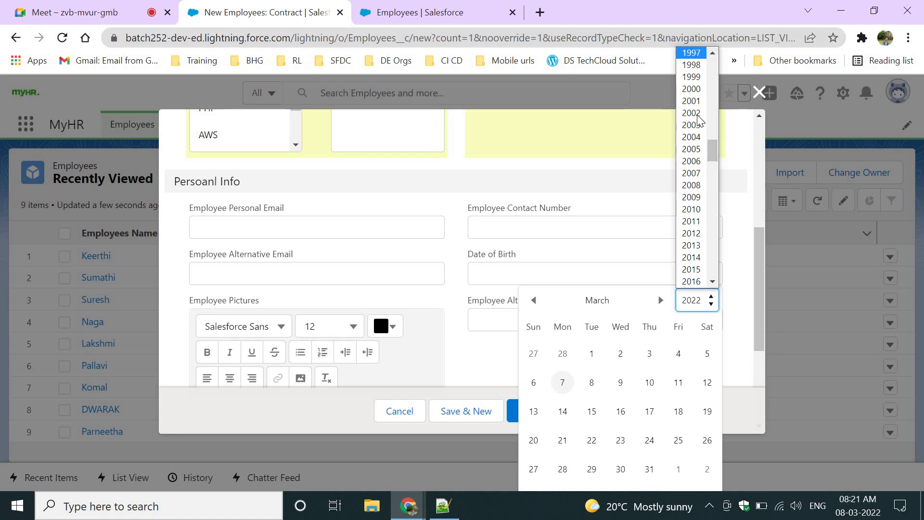
scroll(700, 212, up, 1)
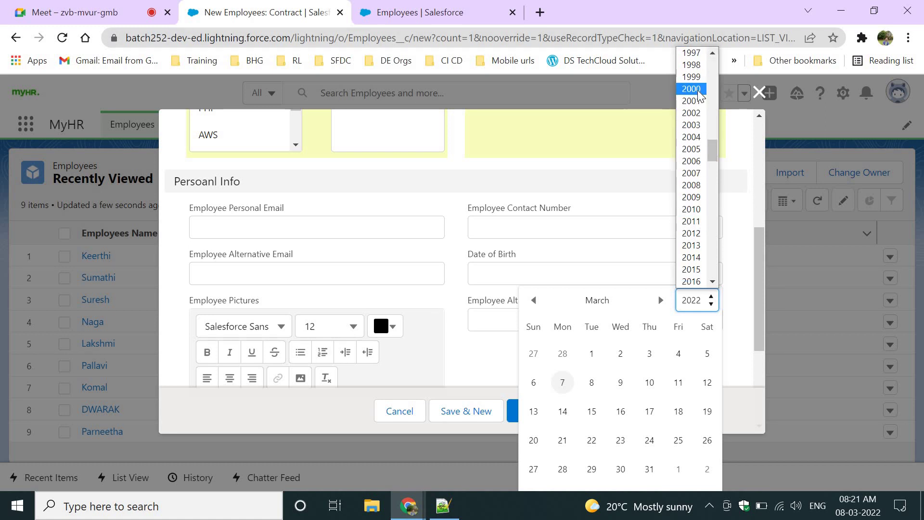
scroll(699, 94, up, 1)
scroll(698, 94, up, 2)
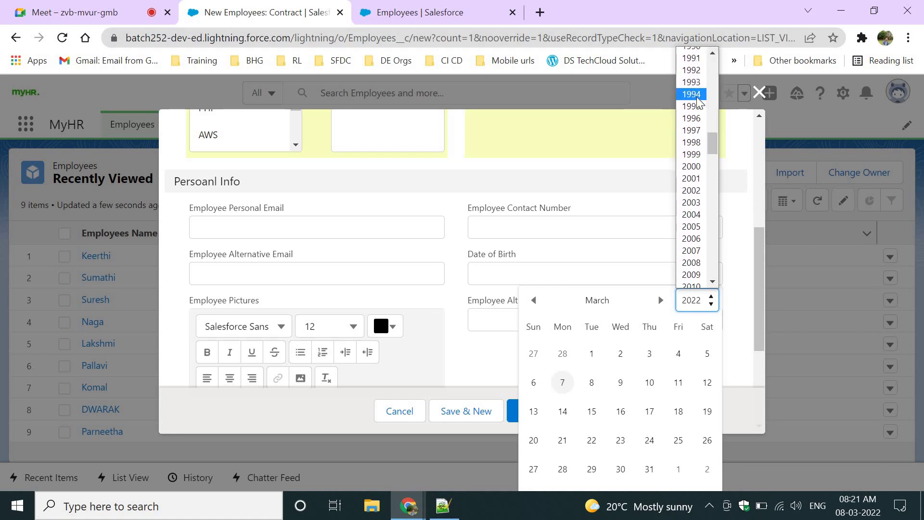
click(702, 167)
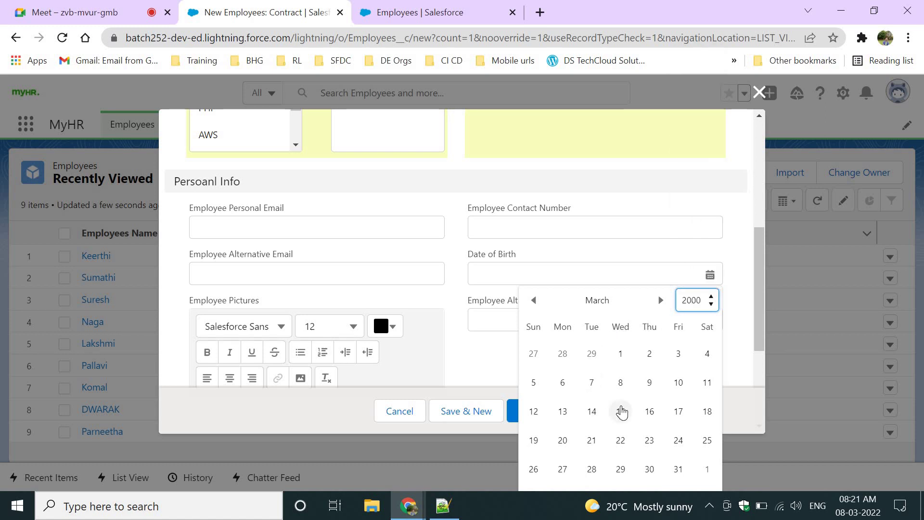
click(603, 382)
- Leave the alternative contact number empty and review the filled form
click(537, 320)
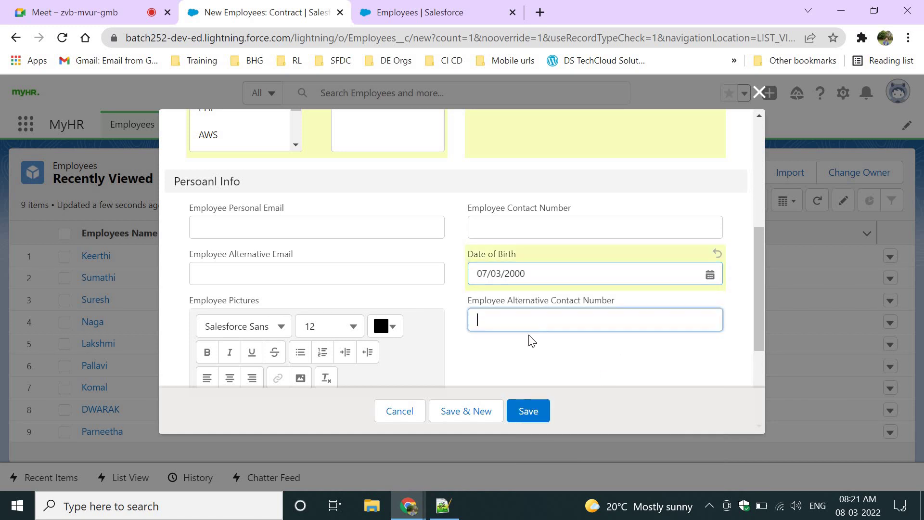
click(466, 353)
scroll(464, 354, down, 4)
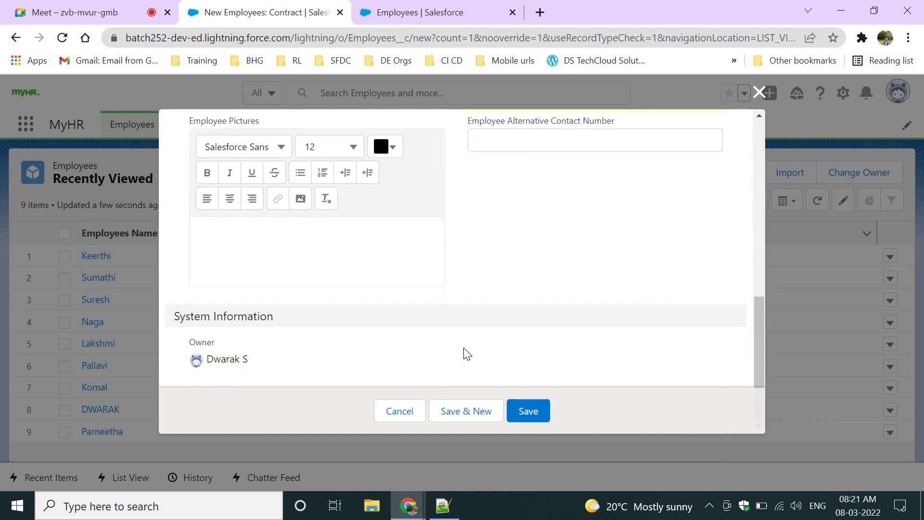
scroll(464, 353, up, 8)
scroll(428, 358, up, 1)
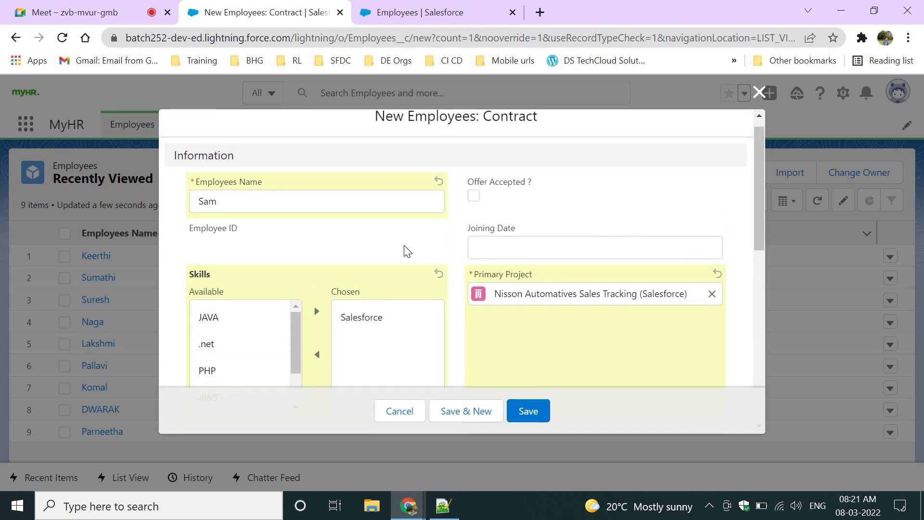
scroll(385, 237, up, 1)
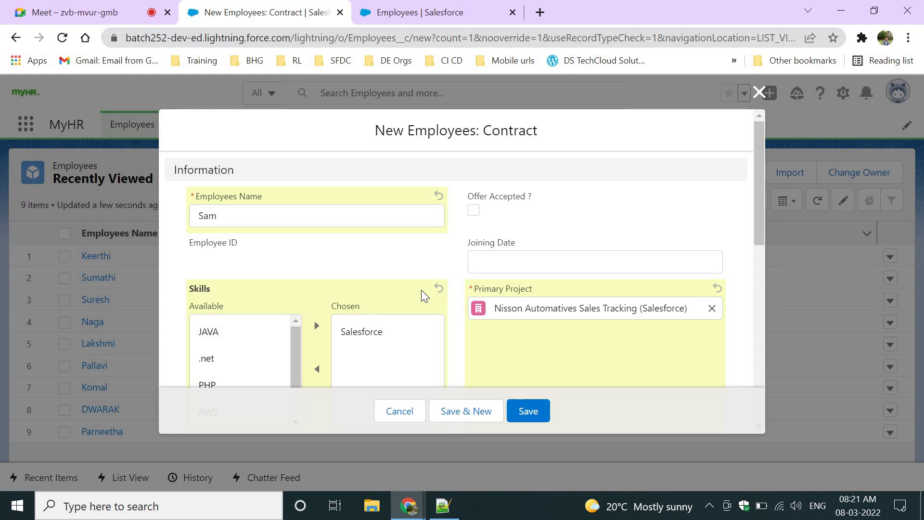
scroll(421, 289, down, 4)
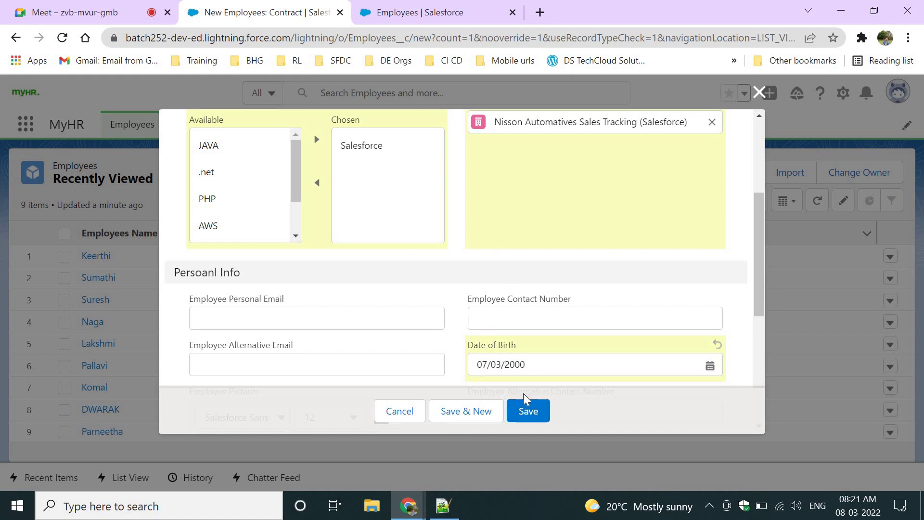
- Save, correct the Employee Contact Number to digits only (99909099), and save again
click(532, 415)
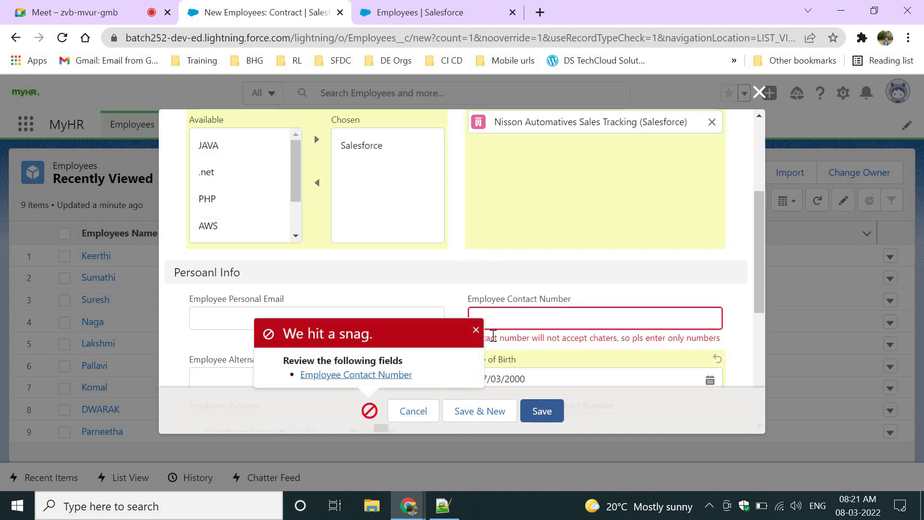
click(516, 308)
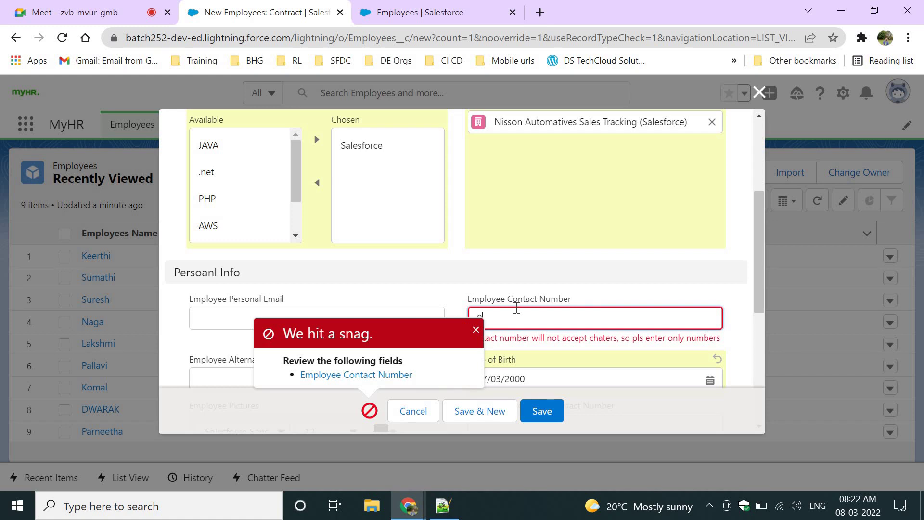
text(09099)
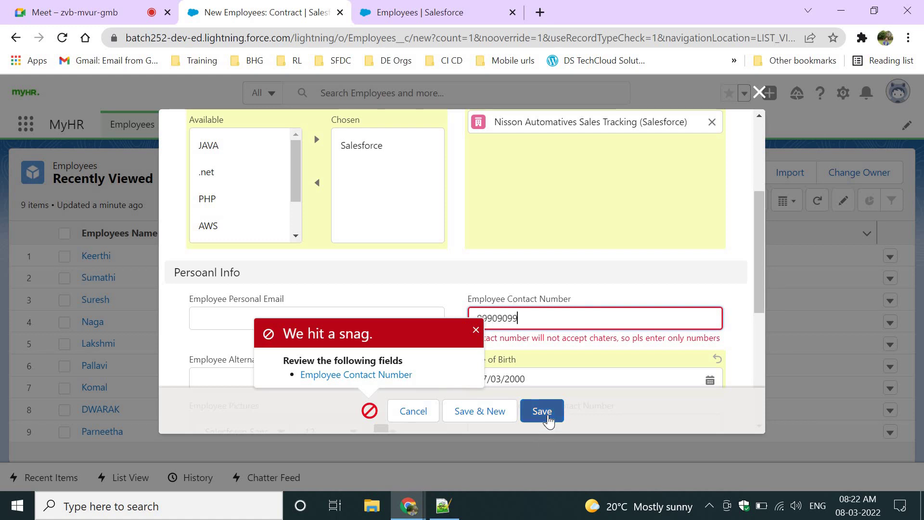
click(547, 414)
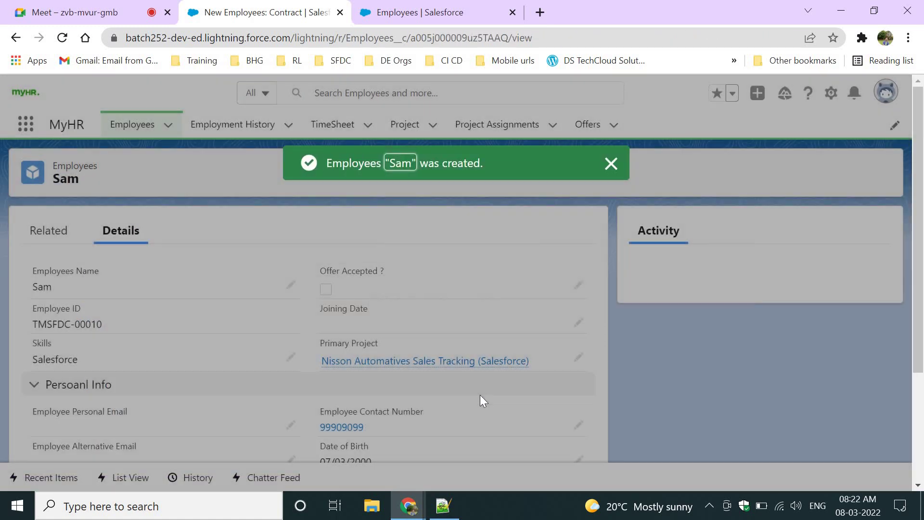
- Reload Sam's record, then return to the Setup tab with the Age__c field definition
scroll(237, 431, down, 3)
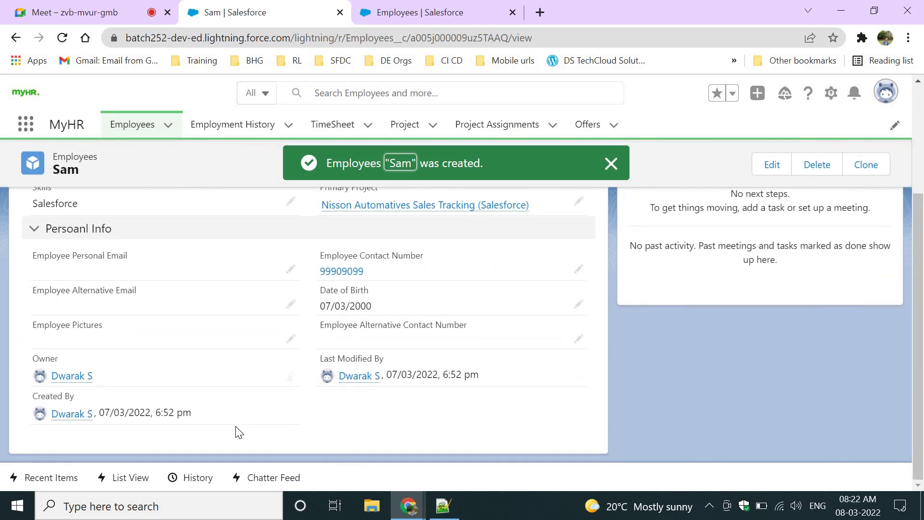
scroll(237, 431, up, 3)
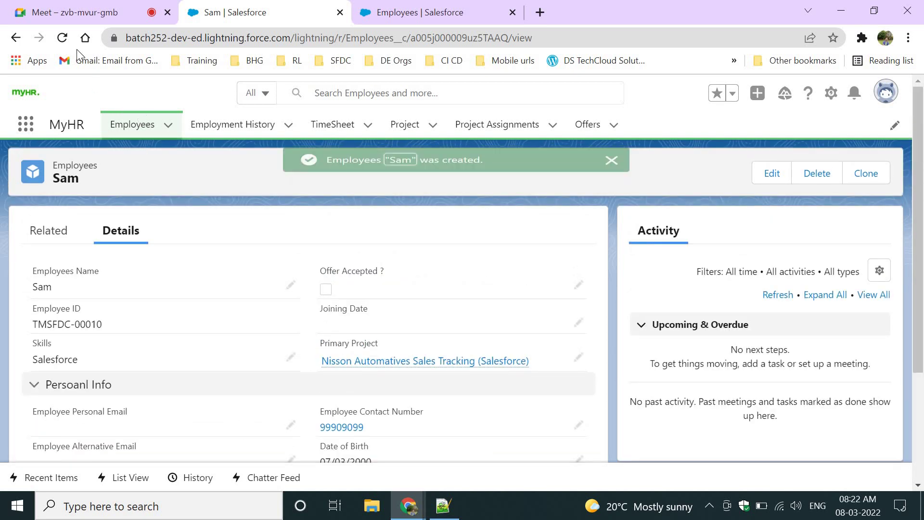
click(62, 37)
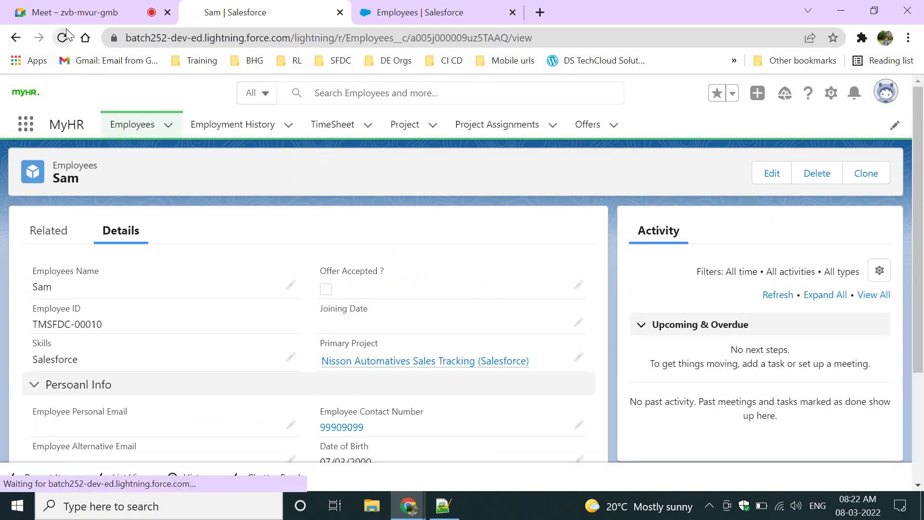
click(365, 9)
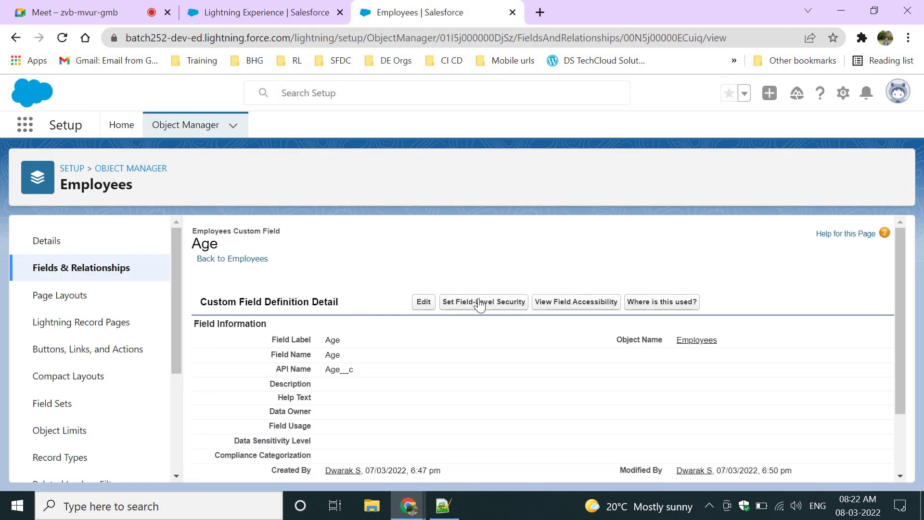
click(274, 12)
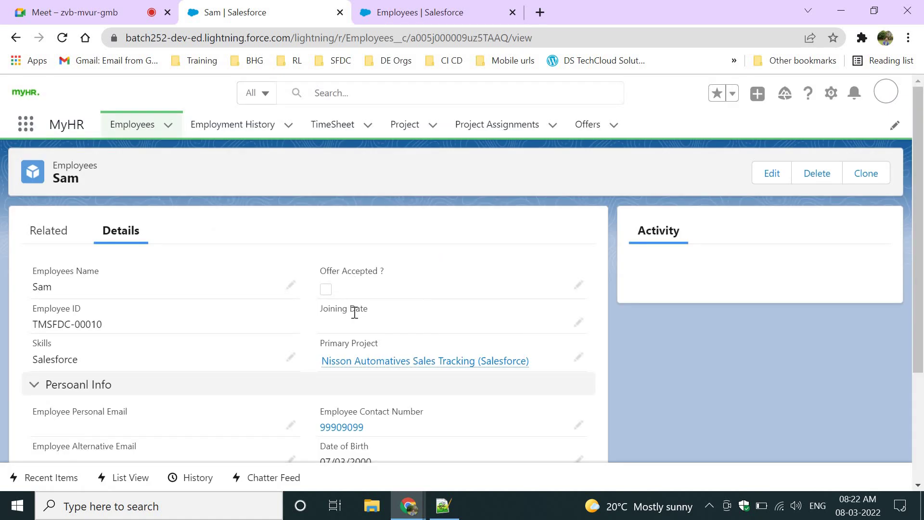
scroll(288, 413, down, 3)
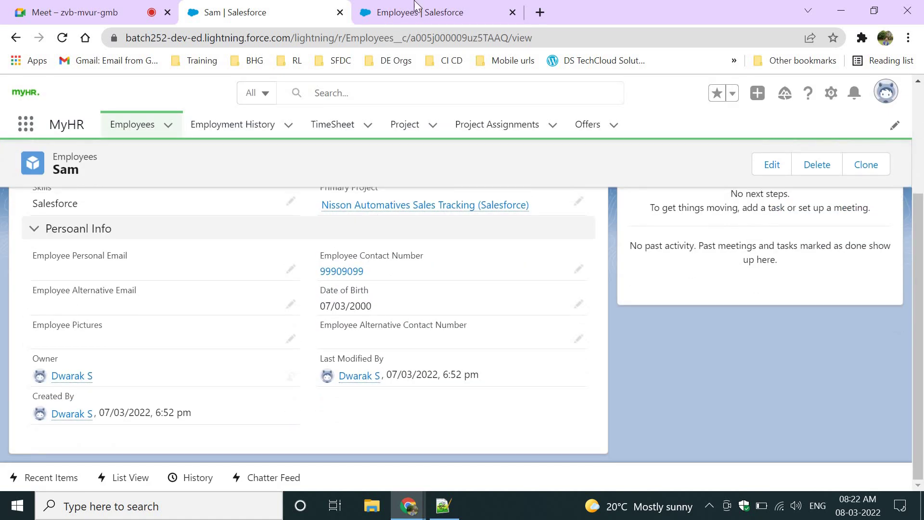
click(481, 7)
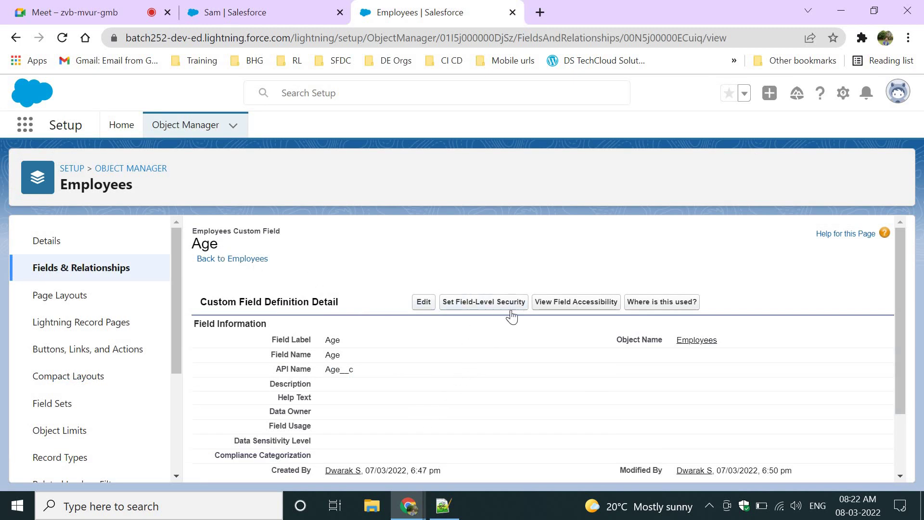
- Review the Age field's field-level security per profile, cancel unchanged, and go back to Sam's record
click(466, 301)
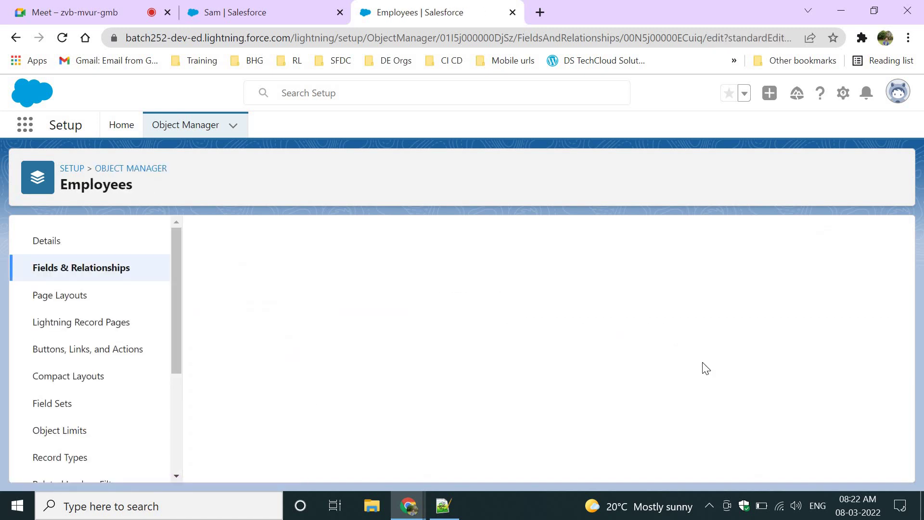
scroll(657, 396, down, 10)
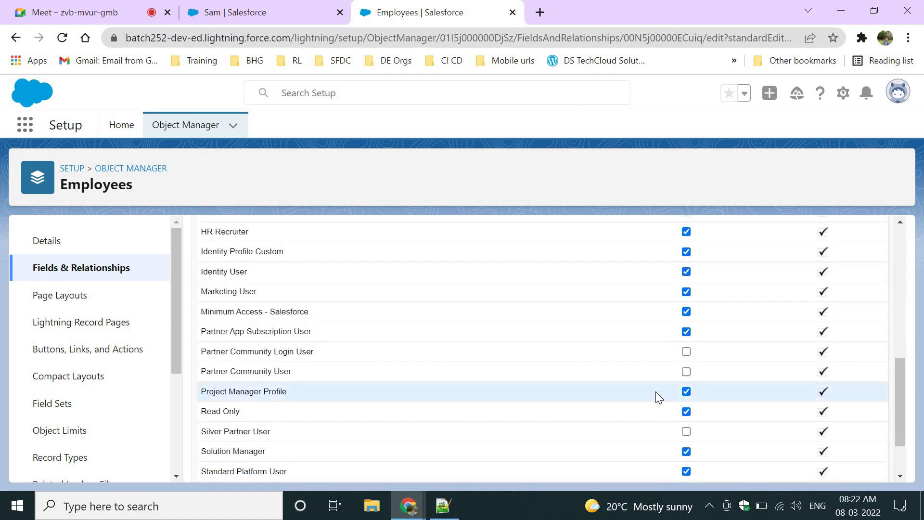
scroll(658, 397, down, 3)
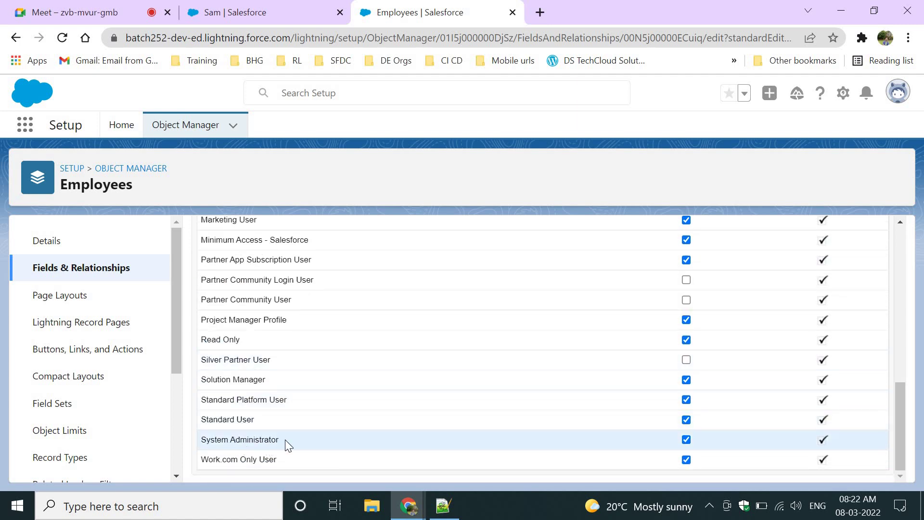
drag(235, 440, 279, 440)
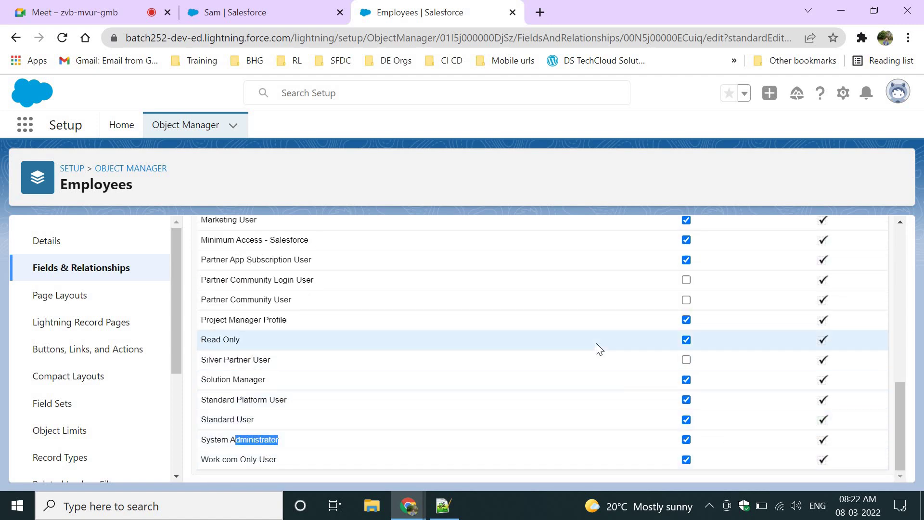
scroll(596, 344, up, 10)
click(448, 273)
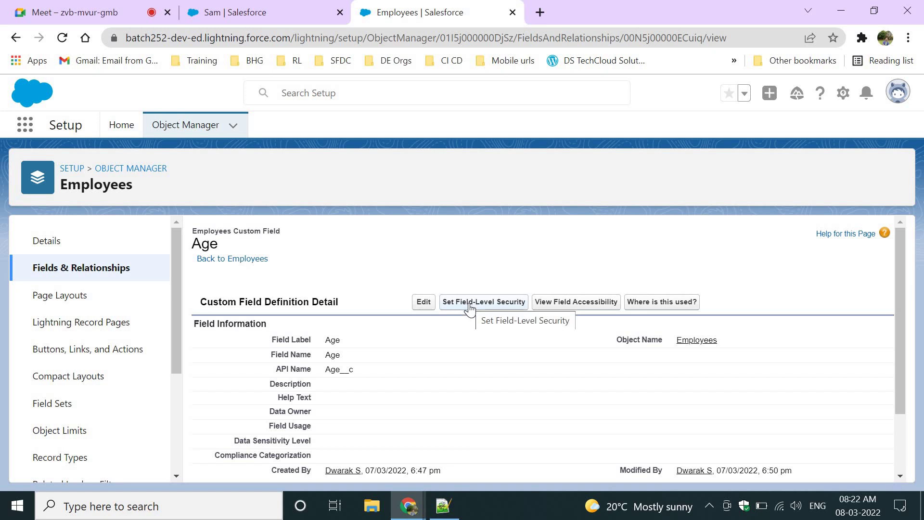
click(274, 9)
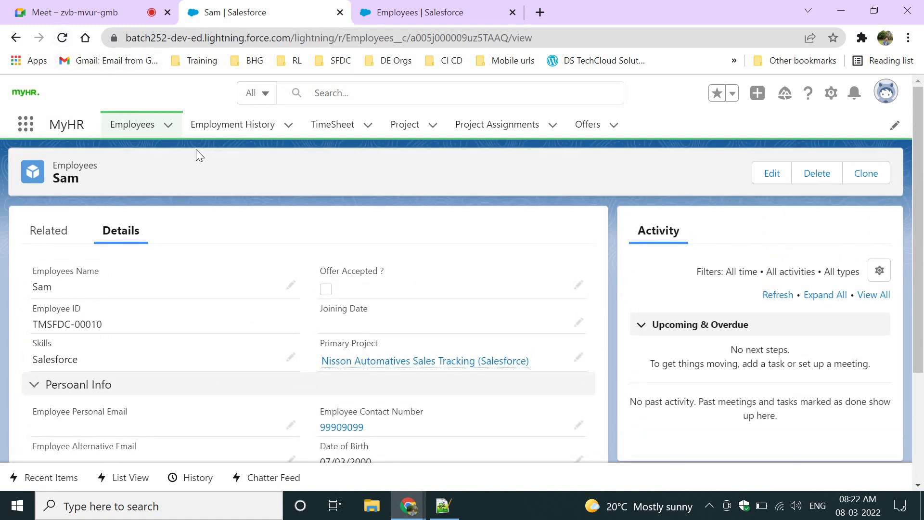
click(63, 38)
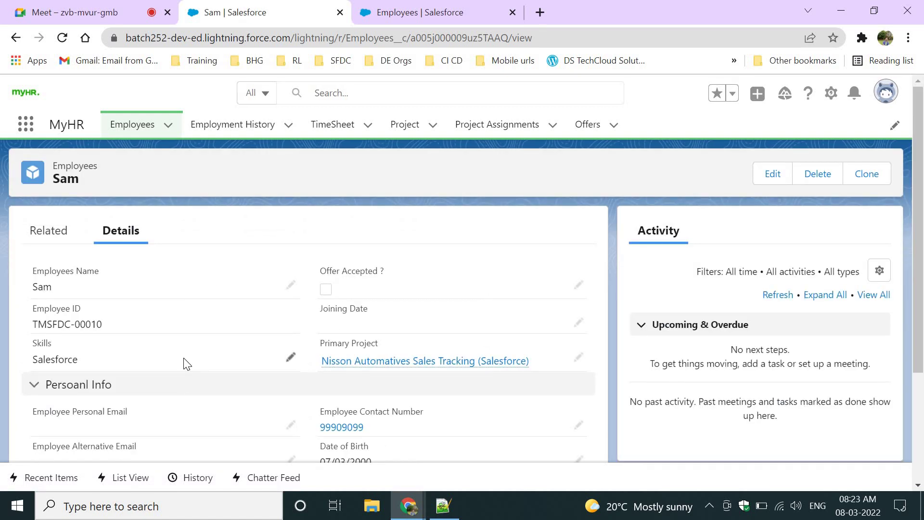
scroll(173, 360, down, 1)
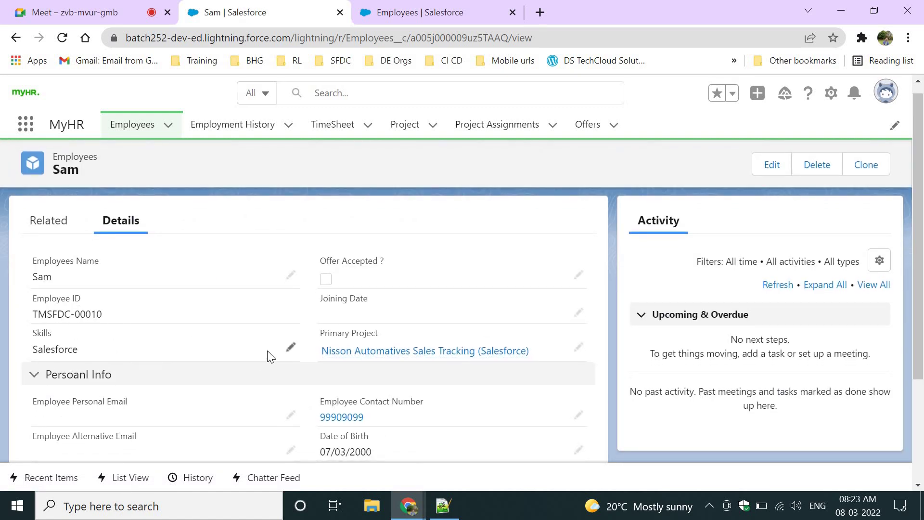
scroll(448, 357, down, 3)
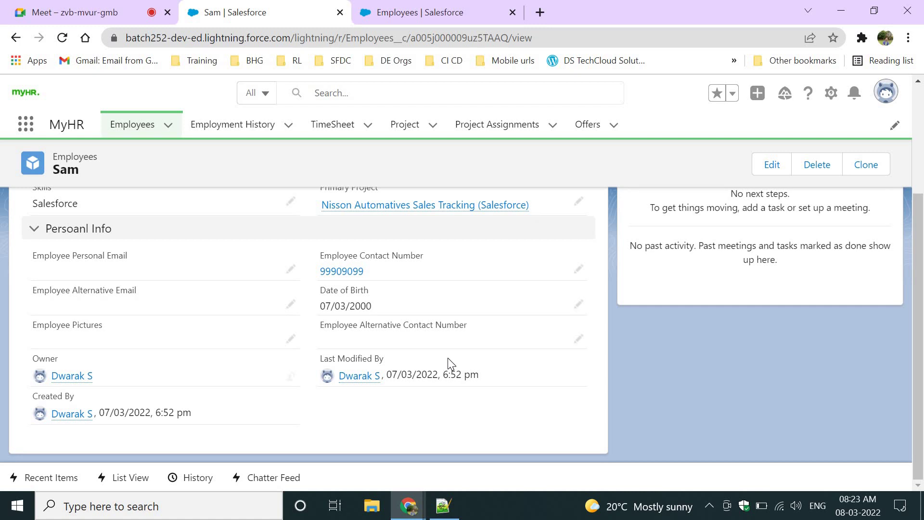
scroll(124, 285, up, 2)
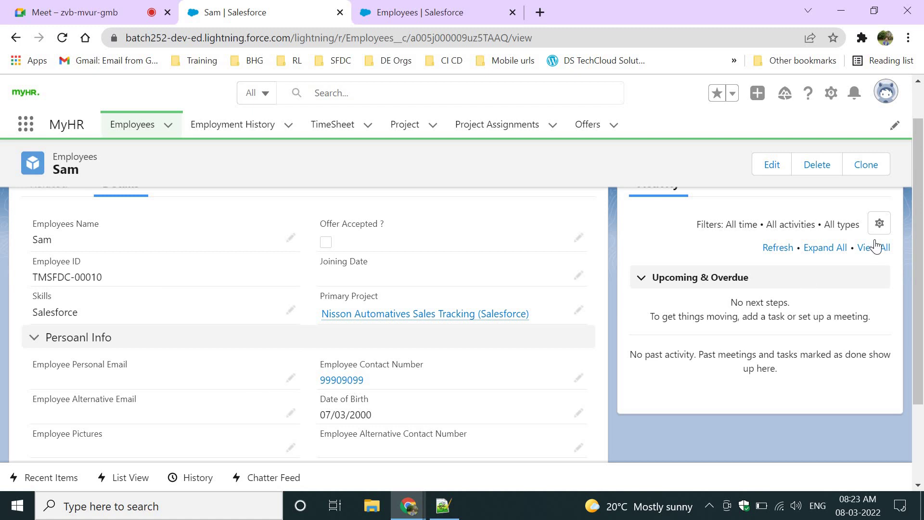
scroll(497, 284, up, 1)
scroll(497, 284, up, 1)
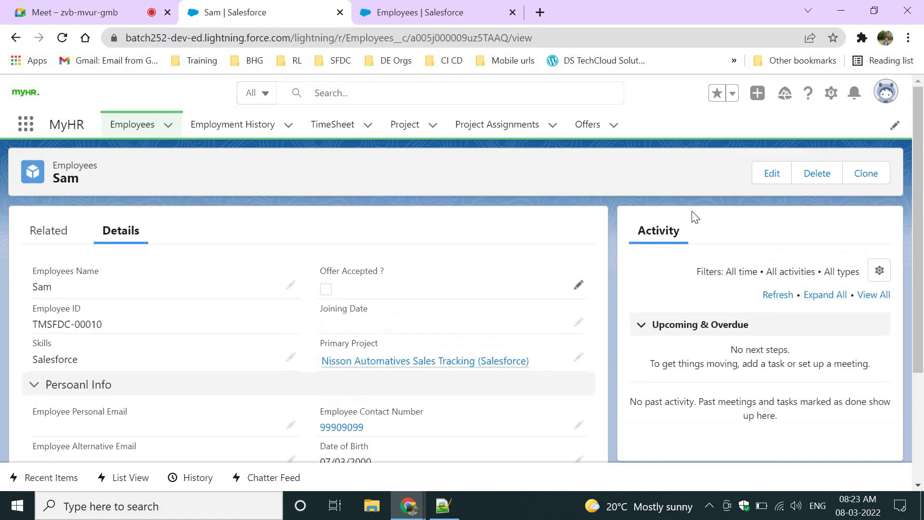
- Open Sam's record for editing and inspect the Age value 22.01
click(767, 181)
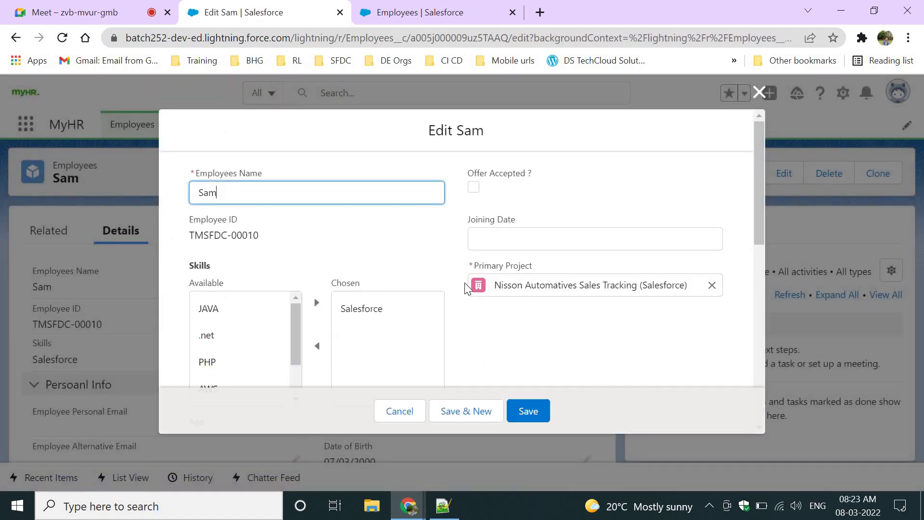
scroll(464, 282, down, 3)
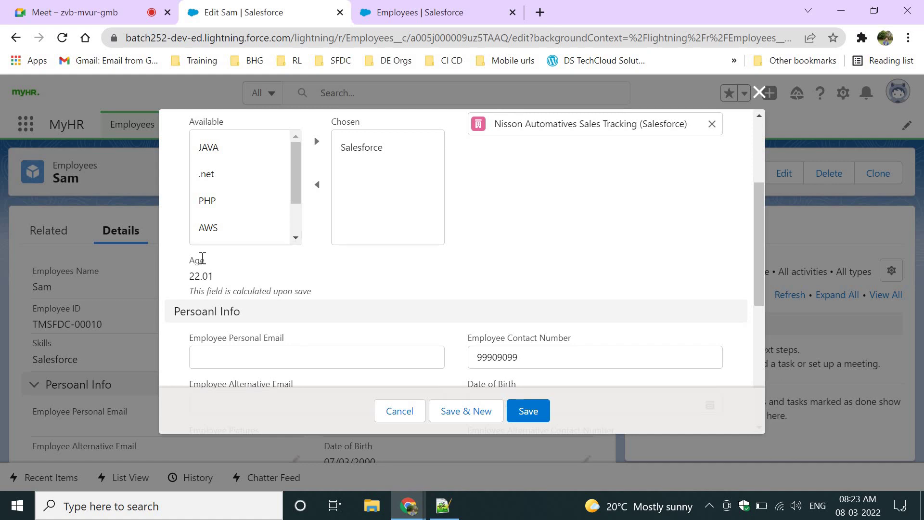
drag(197, 259, 235, 278)
click(295, 262)
triple_click(198, 273)
click(237, 279)
- Add .net to the chosen skills and fill in a personal email
click(258, 173)
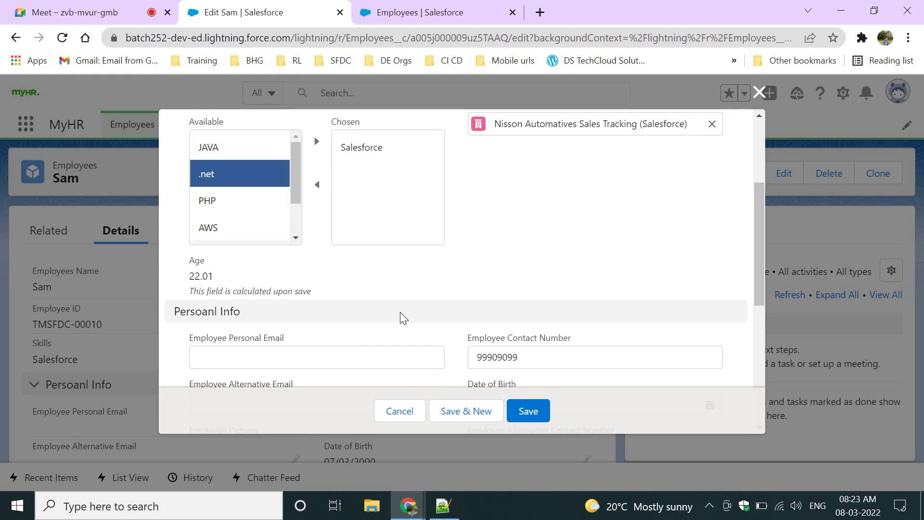
click(317, 141)
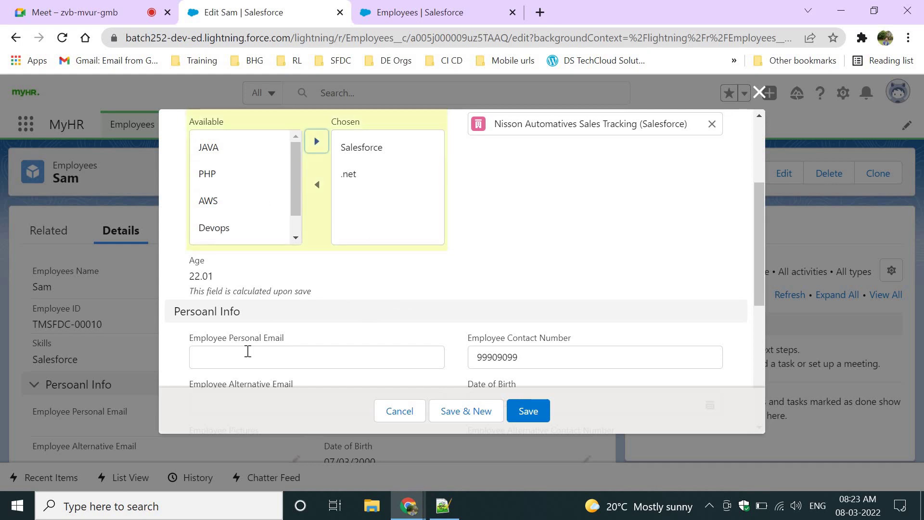
click(234, 364)
text(asdfasd@gmail.com)
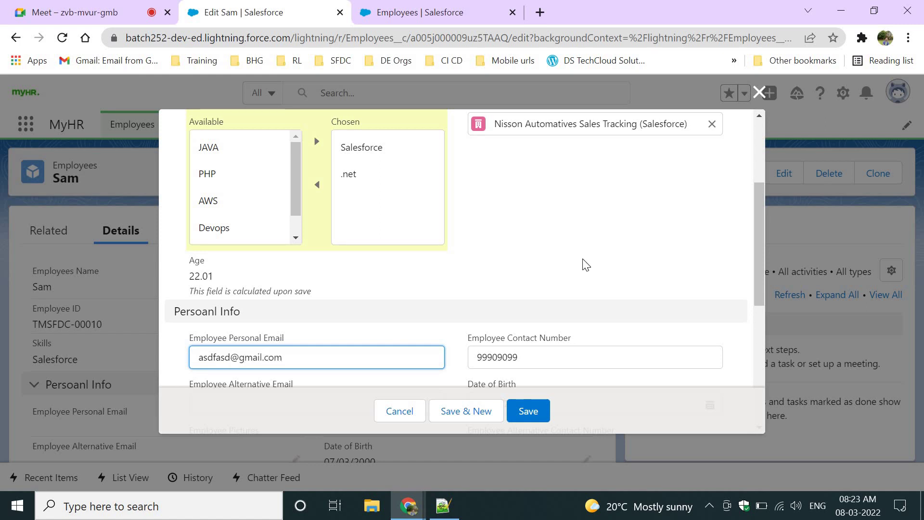
click(536, 228)
- Highlight the Age value 22.01 and its calculated-upon-save note
drag(189, 259, 237, 276)
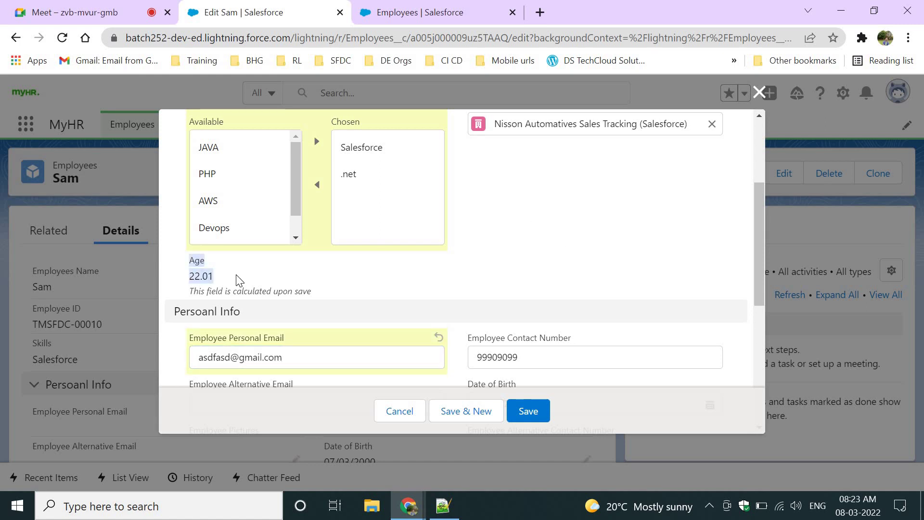
click(326, 288)
drag(184, 292, 316, 288)
click(312, 320)
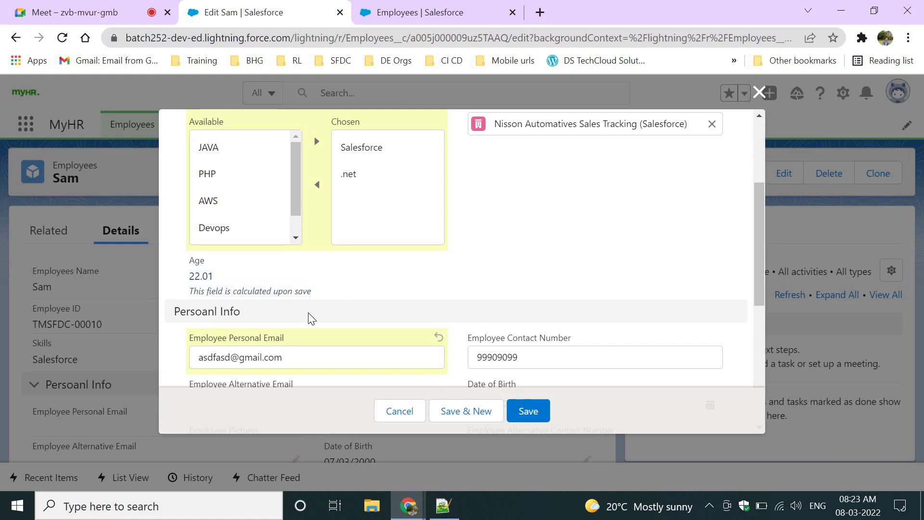
- Change Date of Birth to 16/02/2000 and save the record
scroll(666, 260, down, 2)
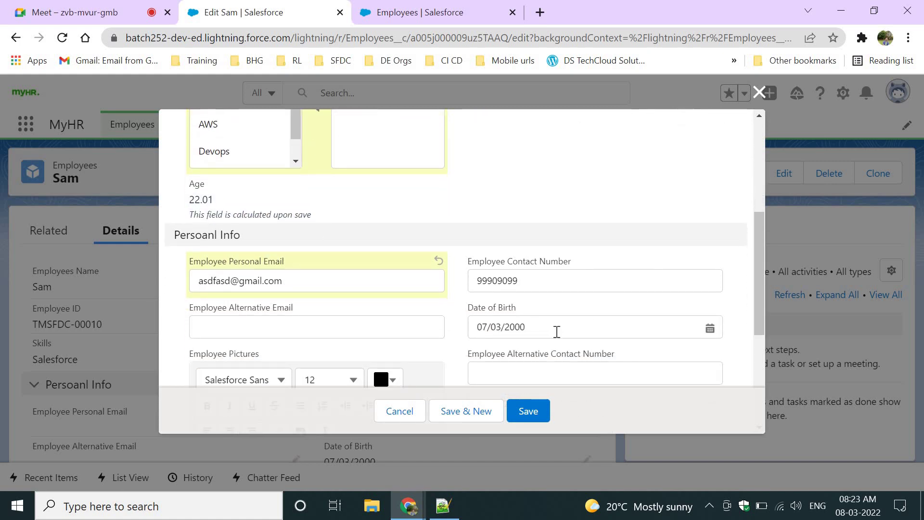
click(583, 331)
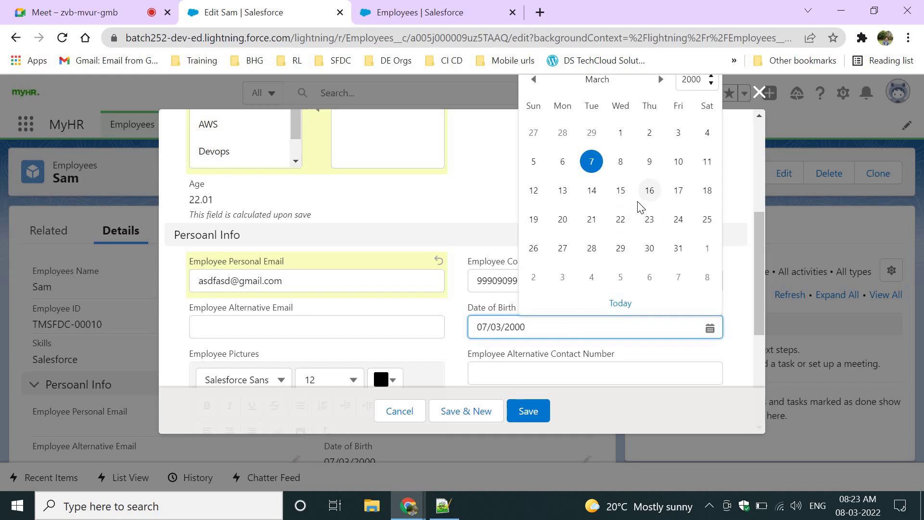
click(533, 80)
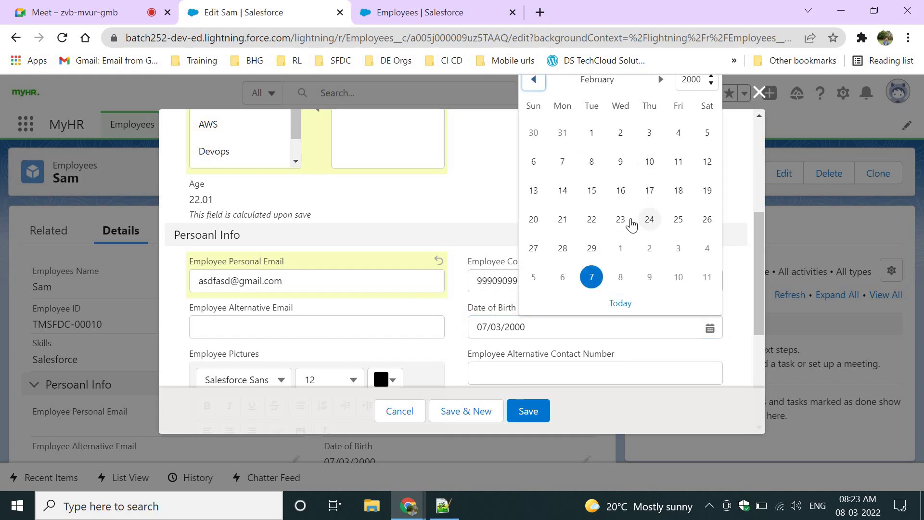
click(620, 191)
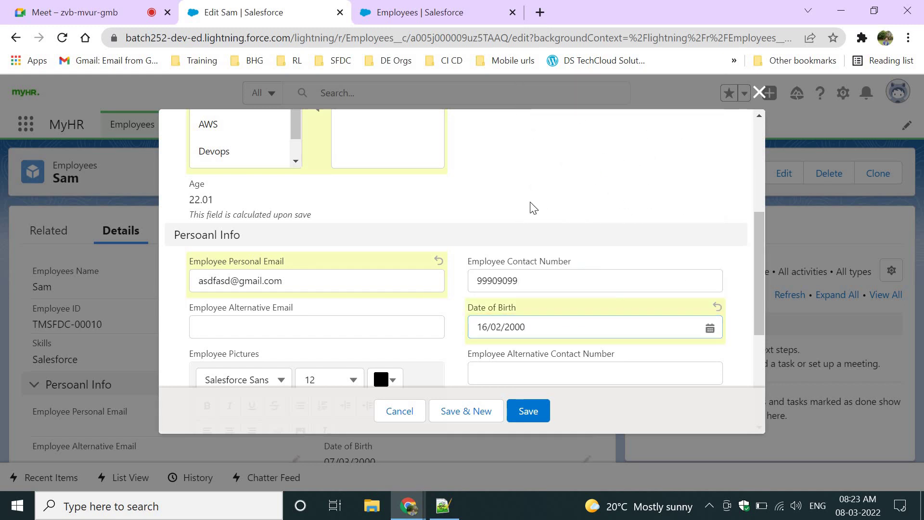
click(528, 411)
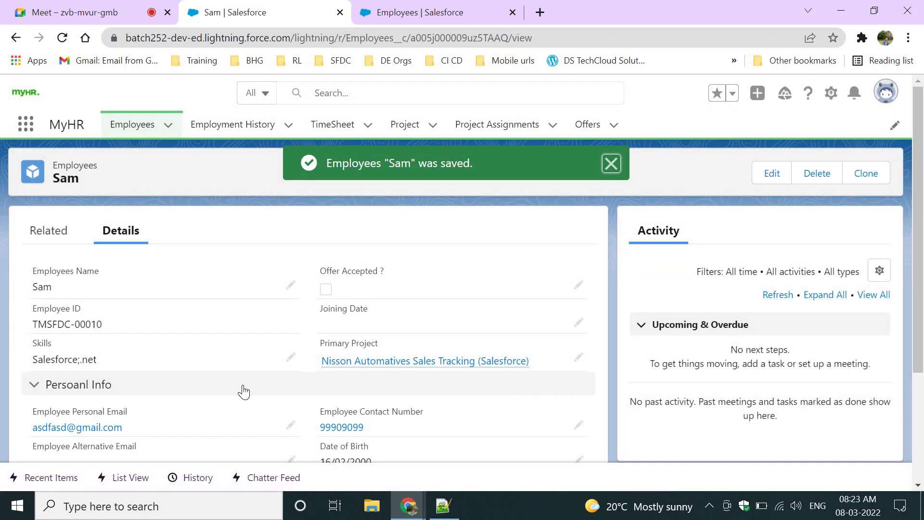
scroll(241, 387, down, 3)
click(54, 41)
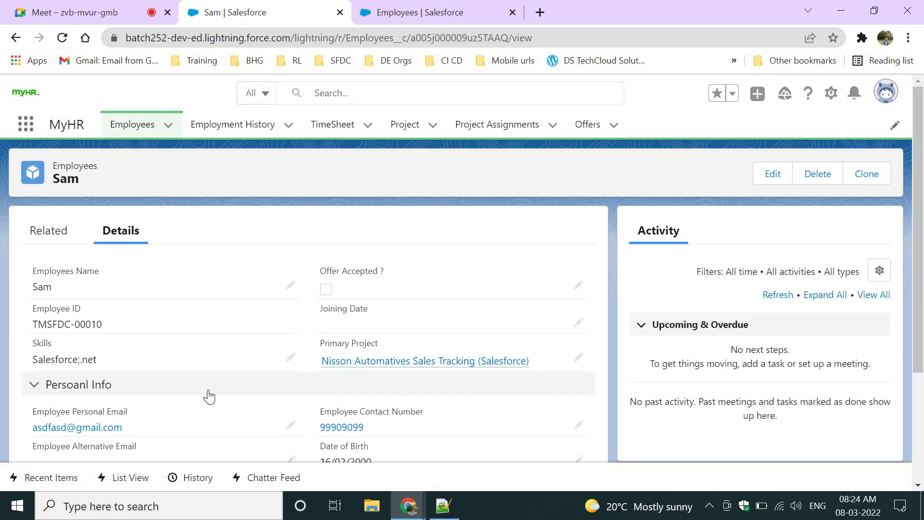
scroll(225, 389, down, 3)
scroll(225, 392, up, 3)
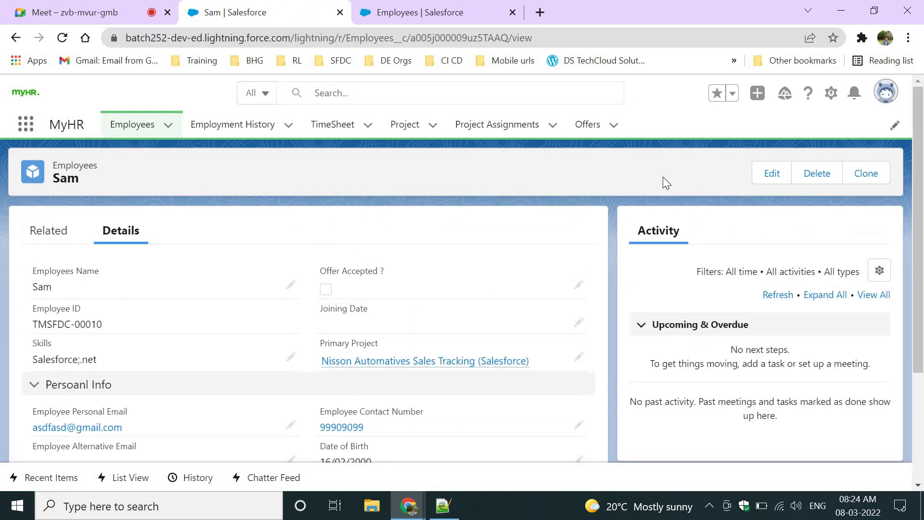
click(885, 92)
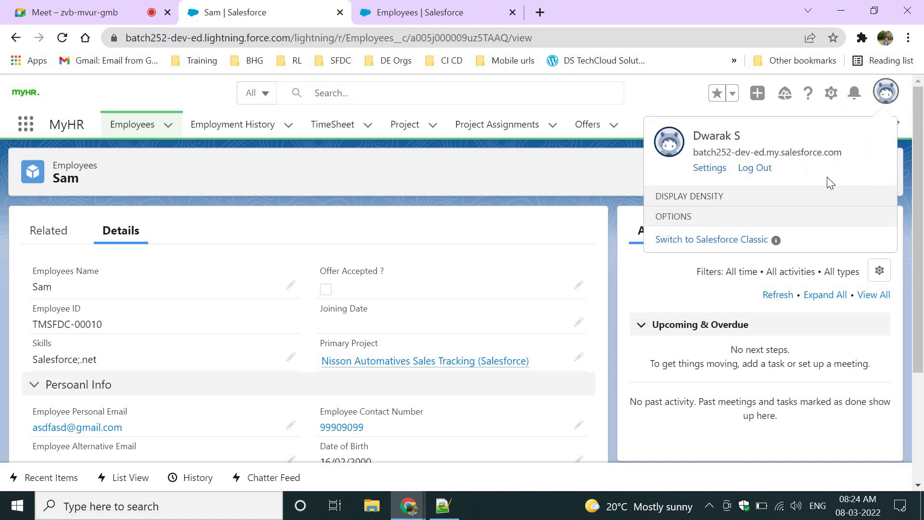
click(750, 167)
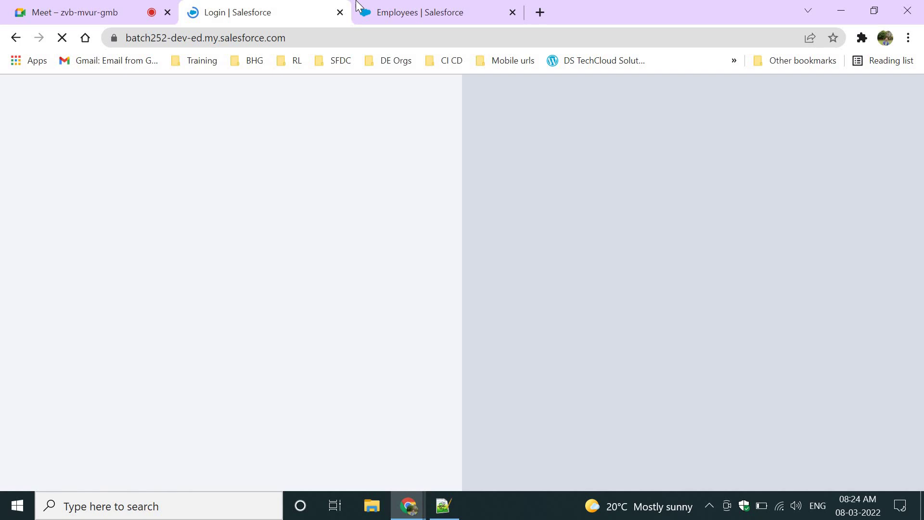
- Close the Age field setup tab and try logging in with an edited saved username and password
click(469, 14)
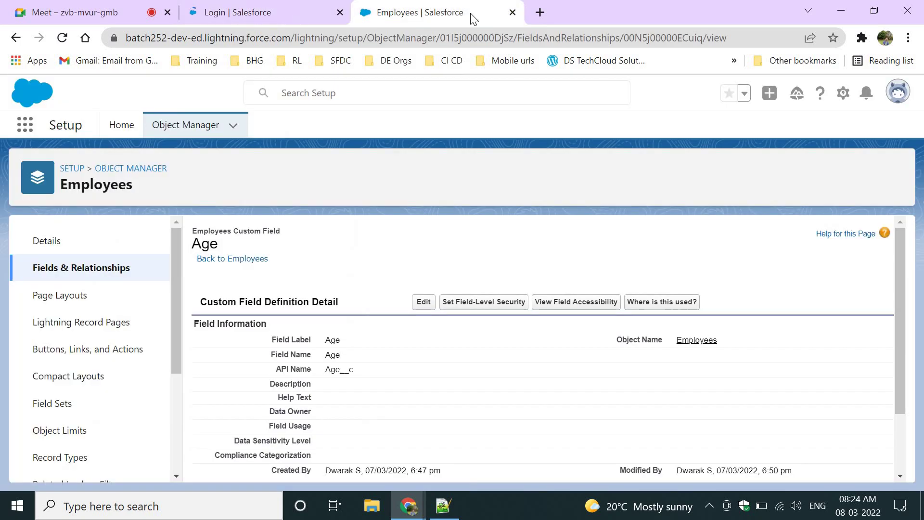
click(515, 13)
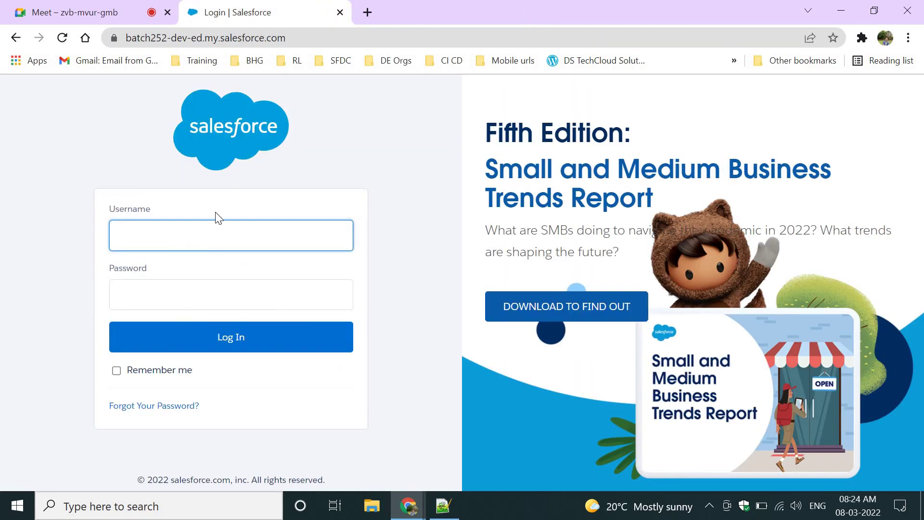
click(191, 236)
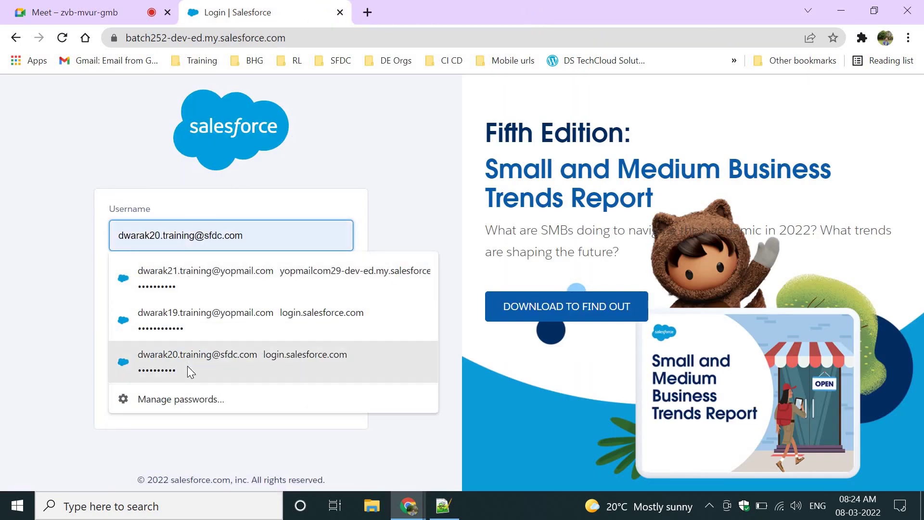
click(187, 366)
click(162, 236)
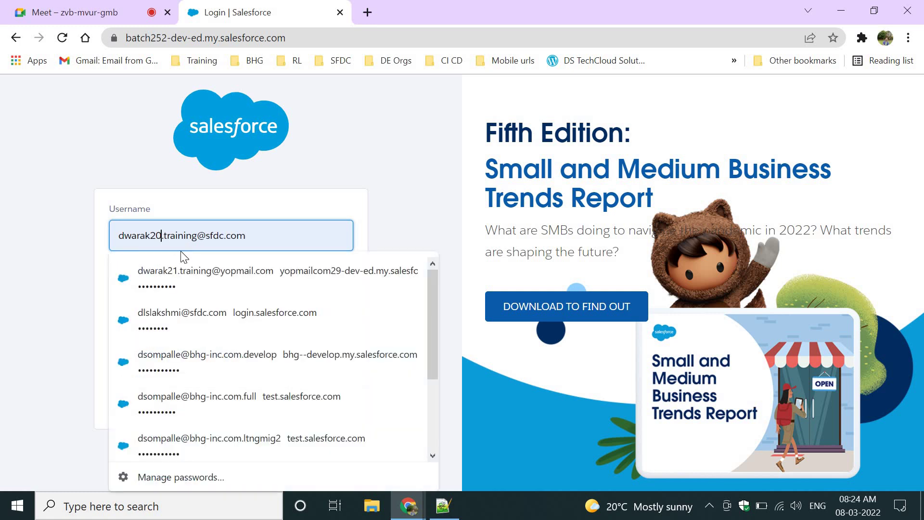
key(BackSpace)
text(5)
text(***)
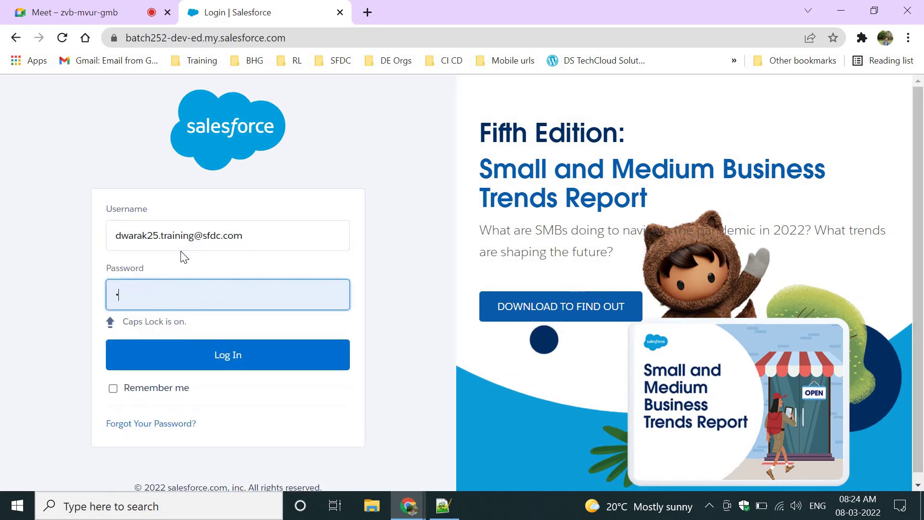
key(Return)
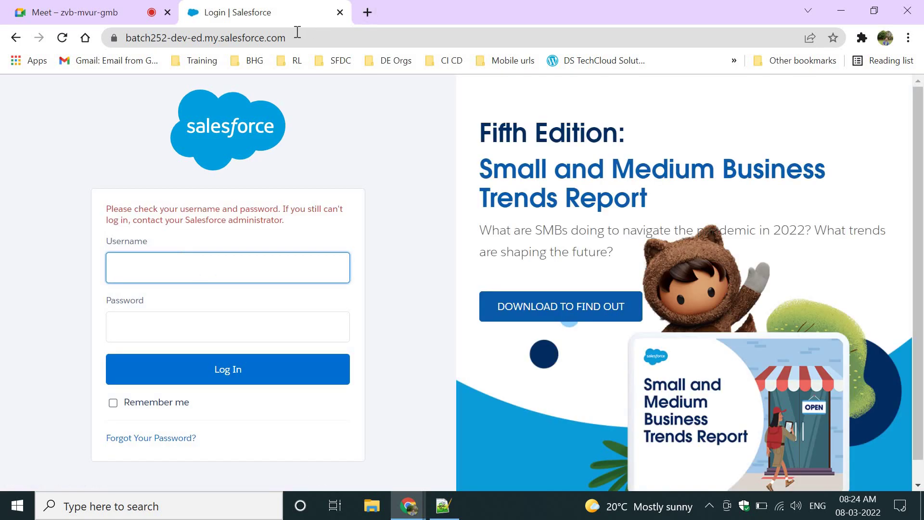
- Go to login.salesforce.com, correct the username to the other training user, and log in
click(297, 31)
text(lo)
key(Return)
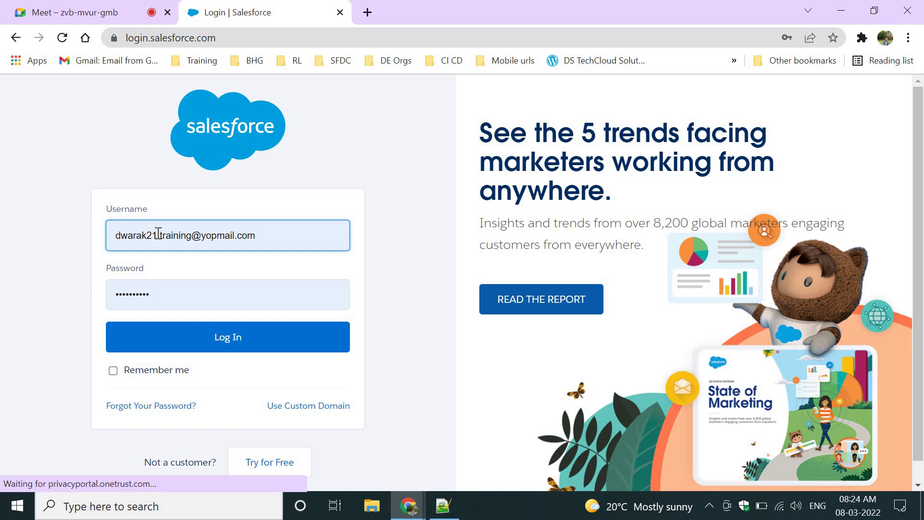
click(181, 258)
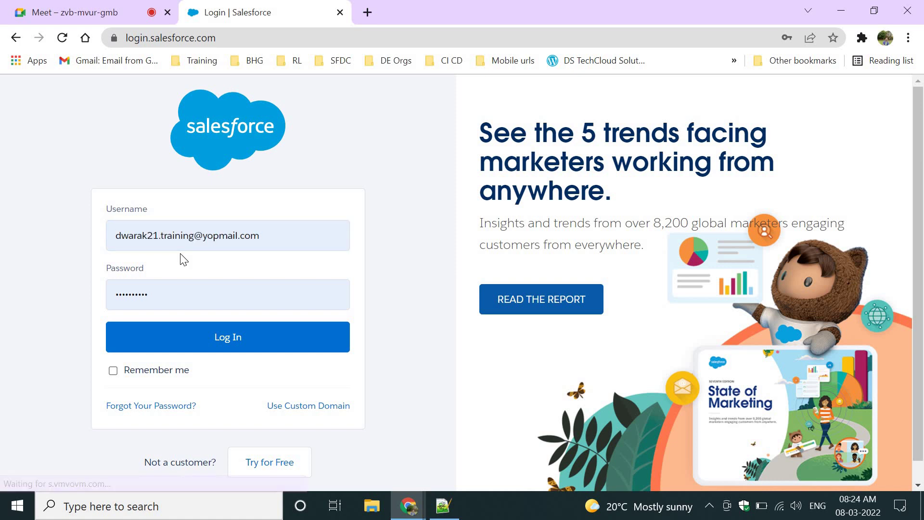
click(162, 236)
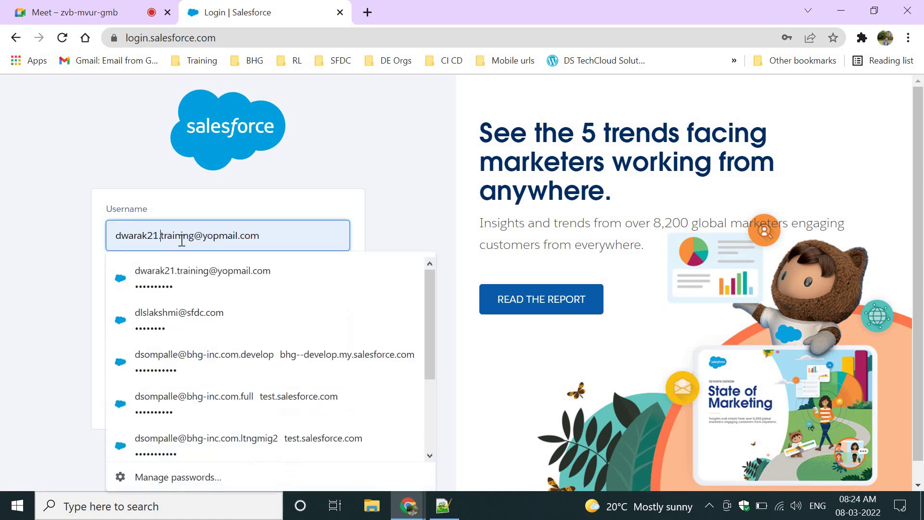
key(BackSpace)
text(5)
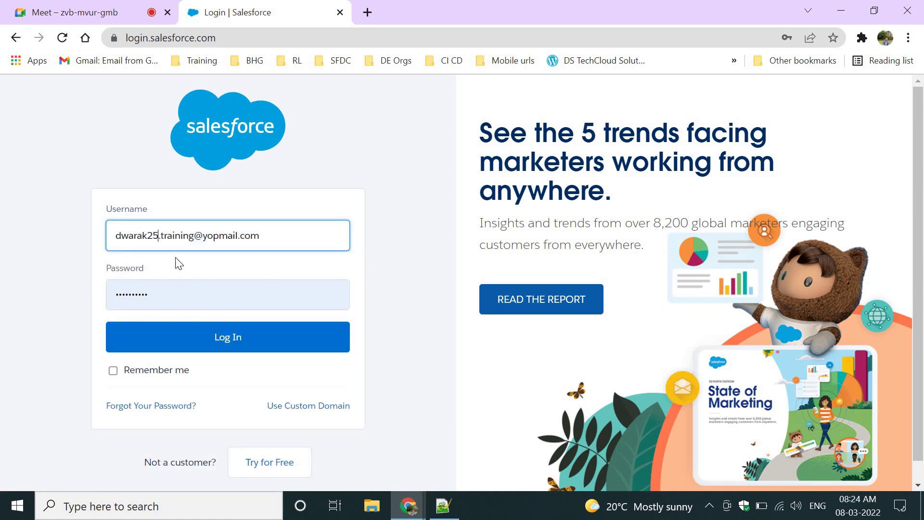
click(65, 273)
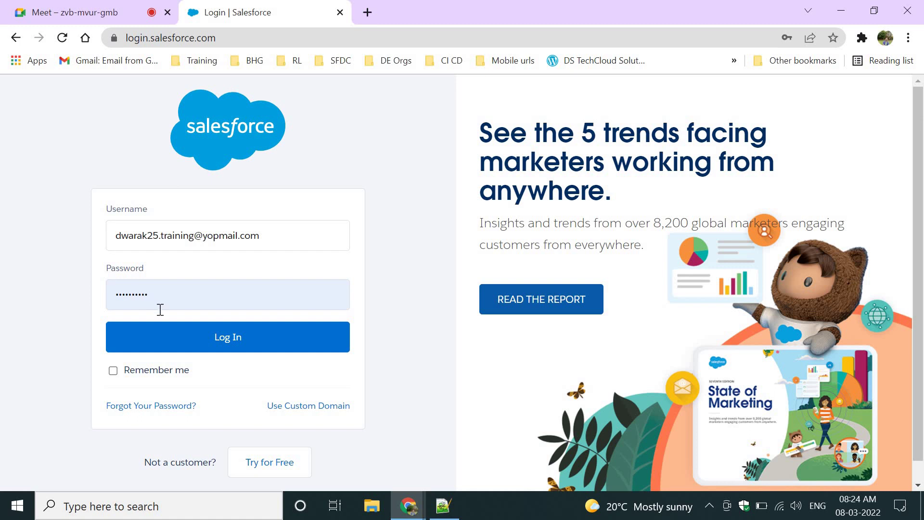
click(192, 349)
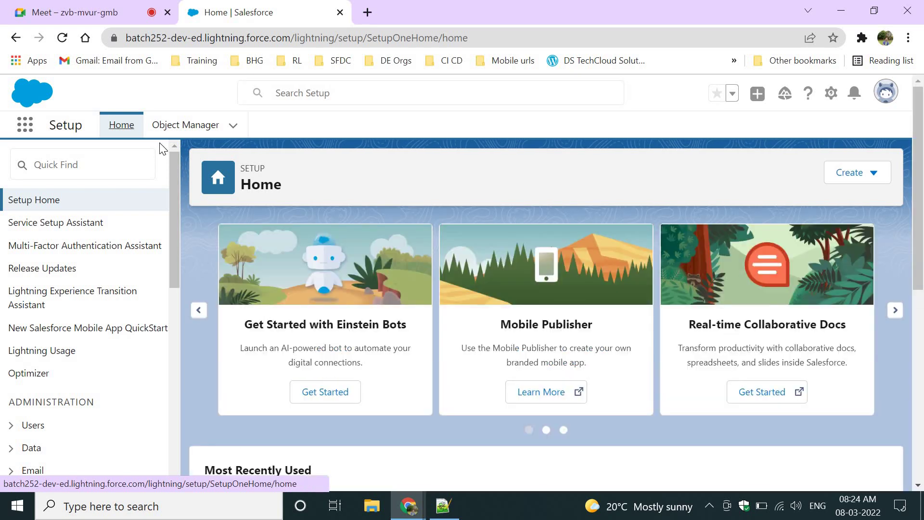
- Open Employees via the App Launcher, check the record's Age shows 22.07, and return to the list
click(25, 124)
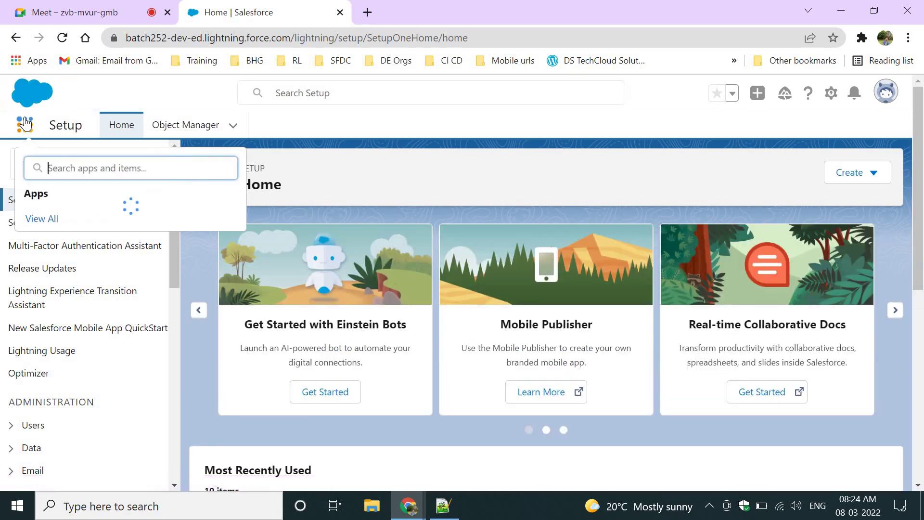
text(em)
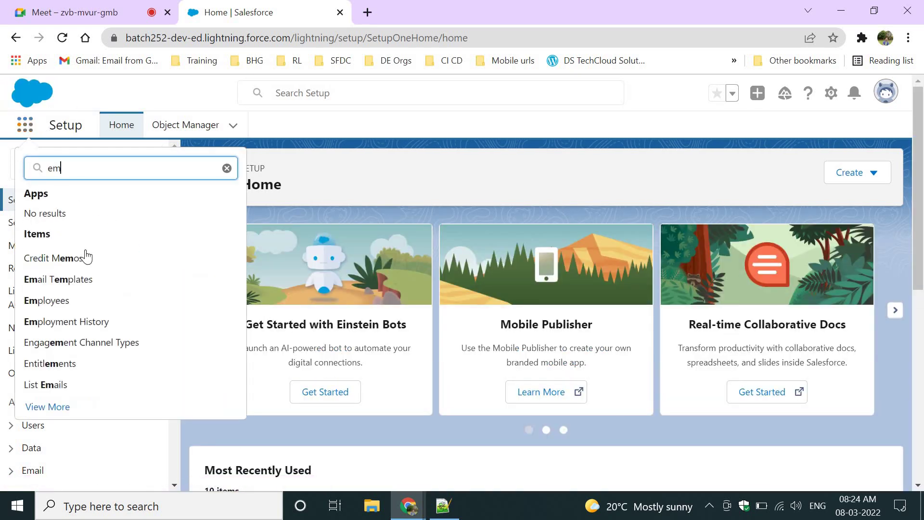
click(68, 303)
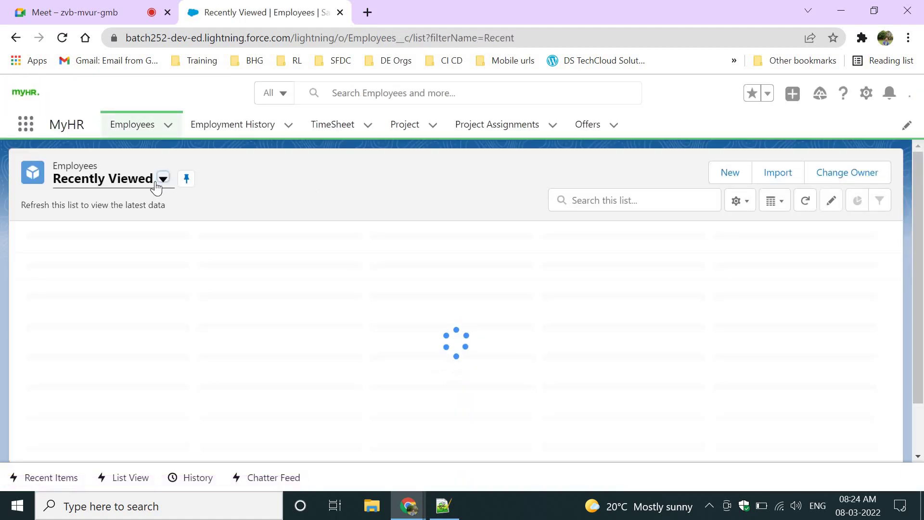
click(91, 260)
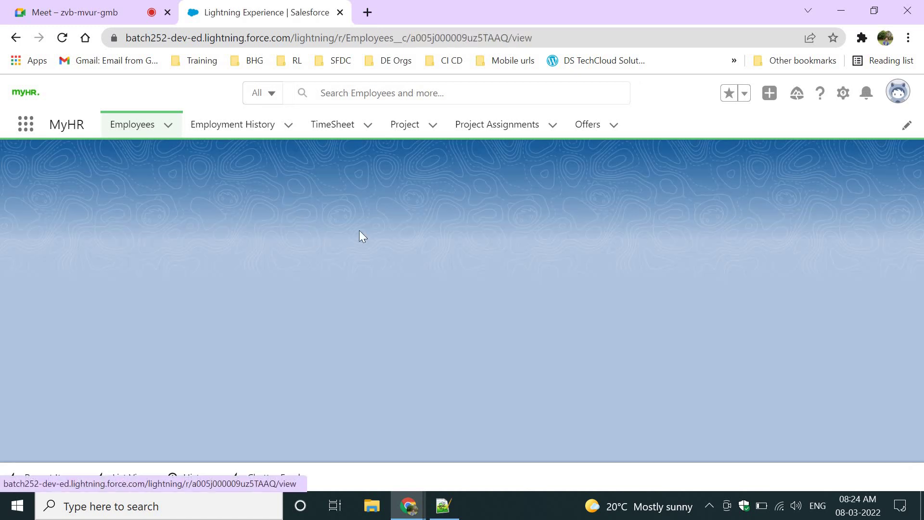
scroll(329, 381, down, 1)
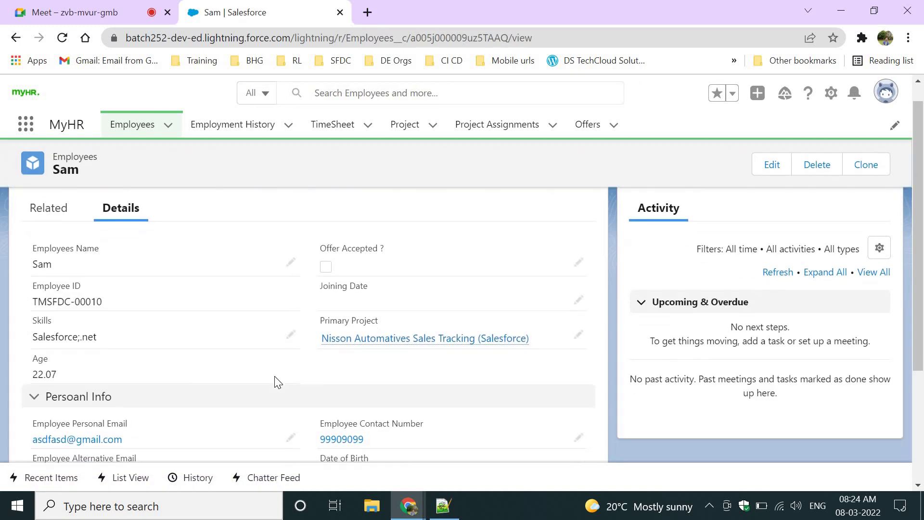
drag(38, 358, 86, 375)
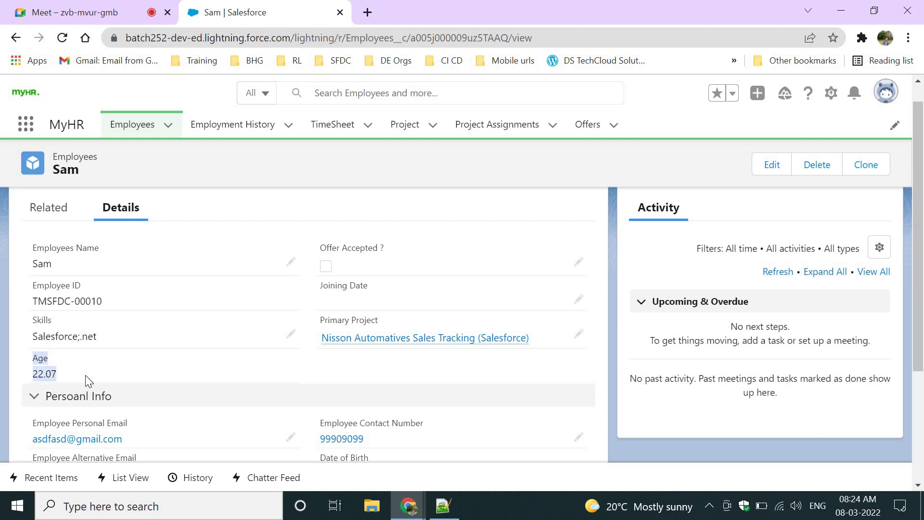
scroll(84, 378, up, 1)
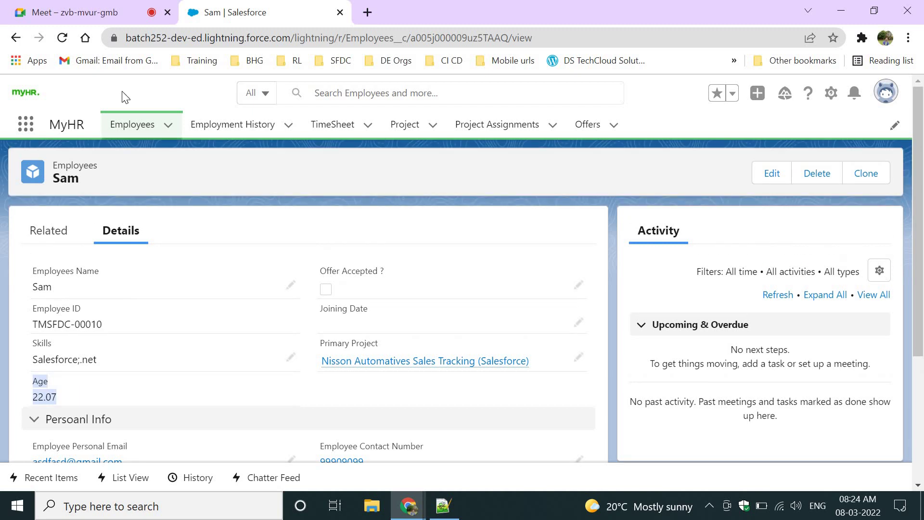
click(114, 126)
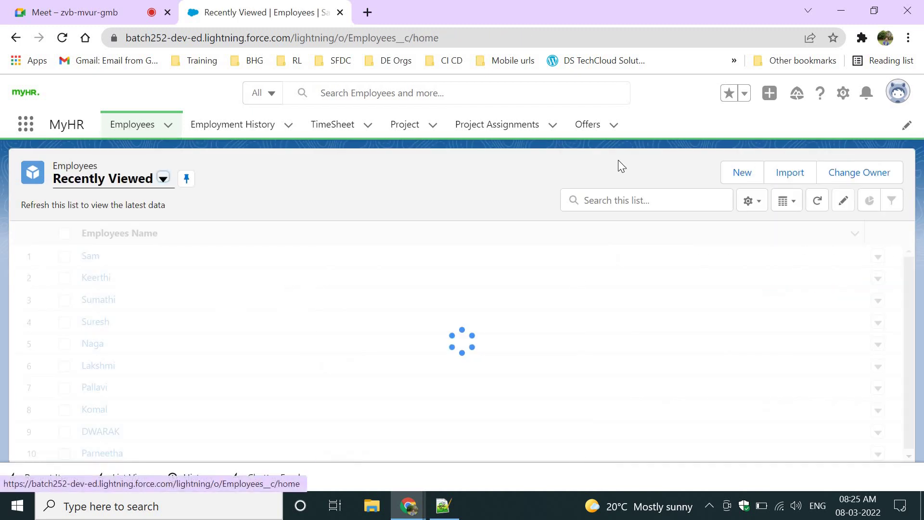
- Start a new Perminent employee record named Ram
click(751, 172)
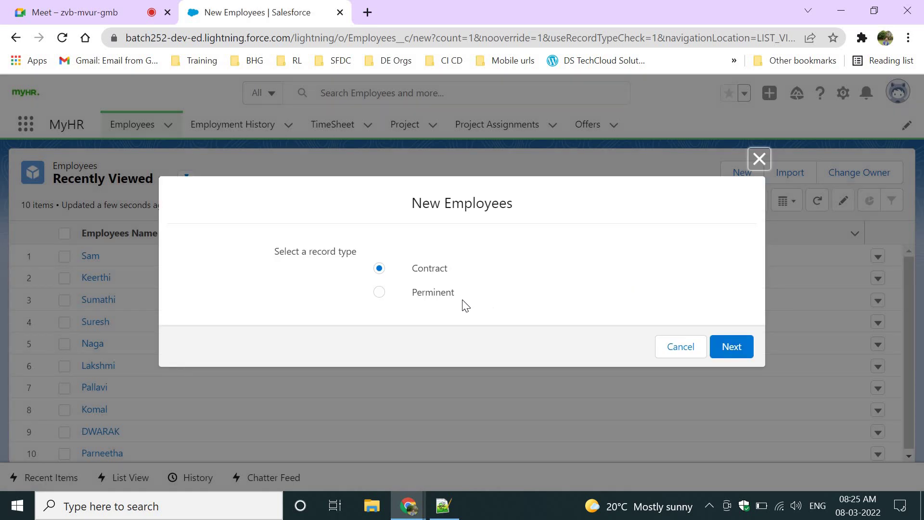
click(439, 298)
click(746, 348)
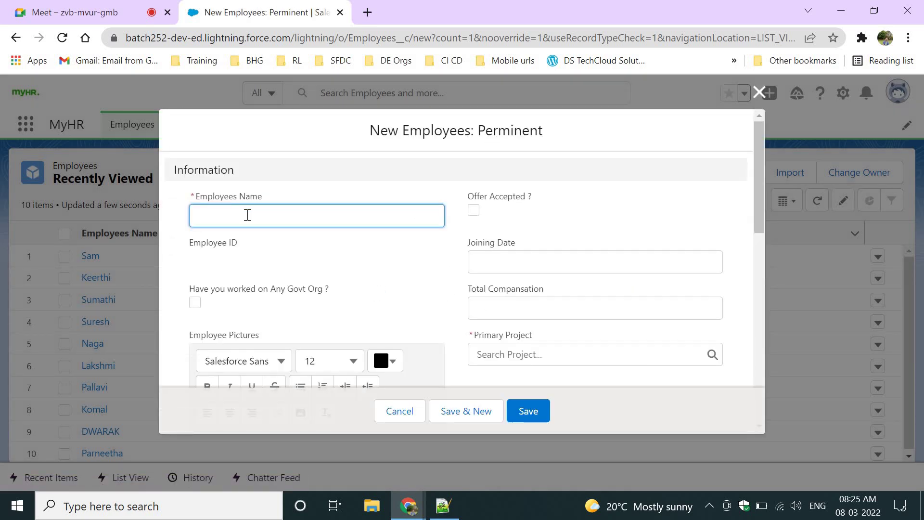
text(Ram)
key(Tab)
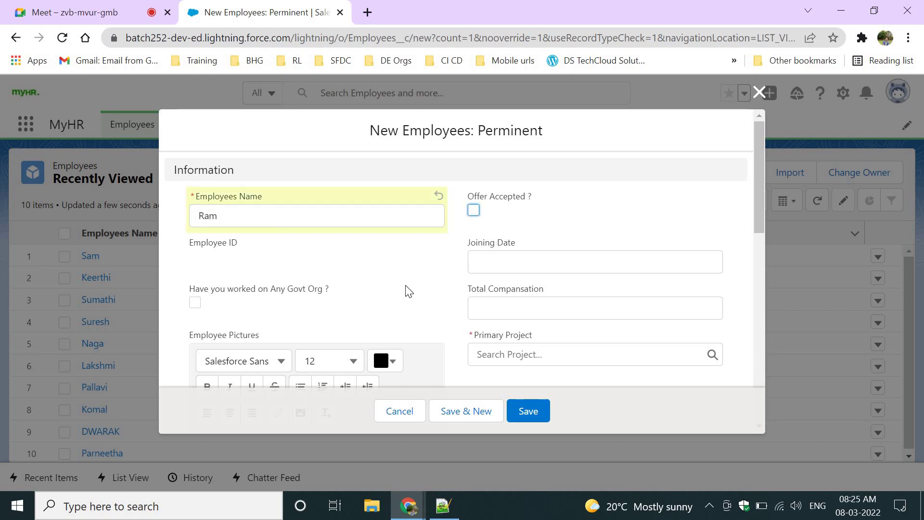
- Set Primary Project to Nisson Automatives Sales Tracking and add Salesforce to chosen skills
scroll(496, 284, down, 1)
click(554, 303)
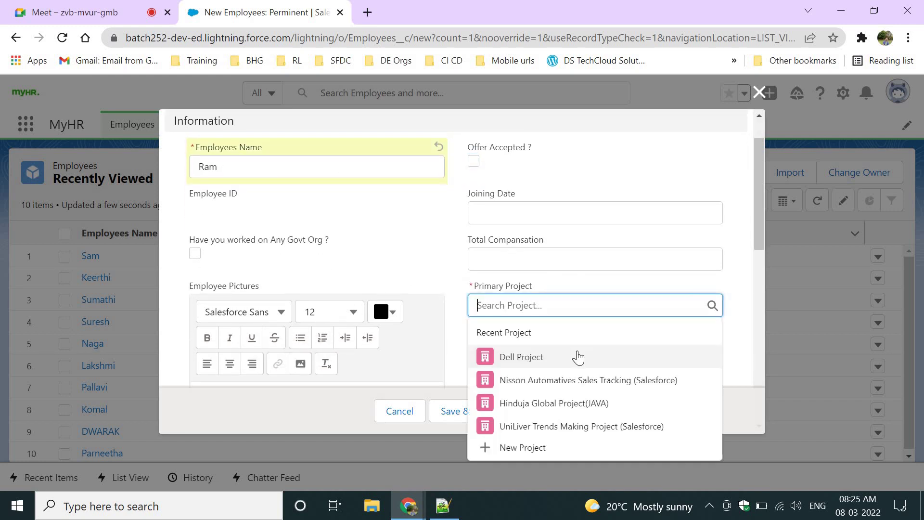
click(572, 382)
scroll(389, 287, down, 3)
scroll(389, 288, down, 4)
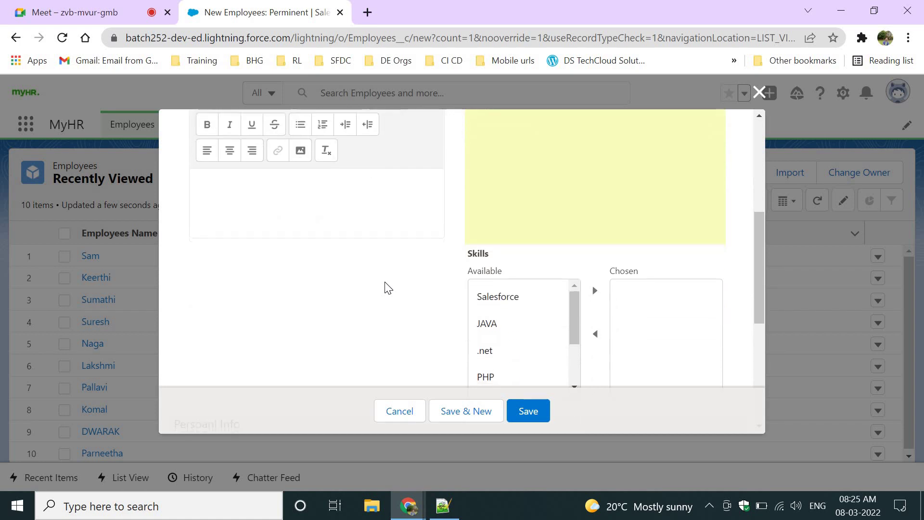
click(513, 189)
click(591, 191)
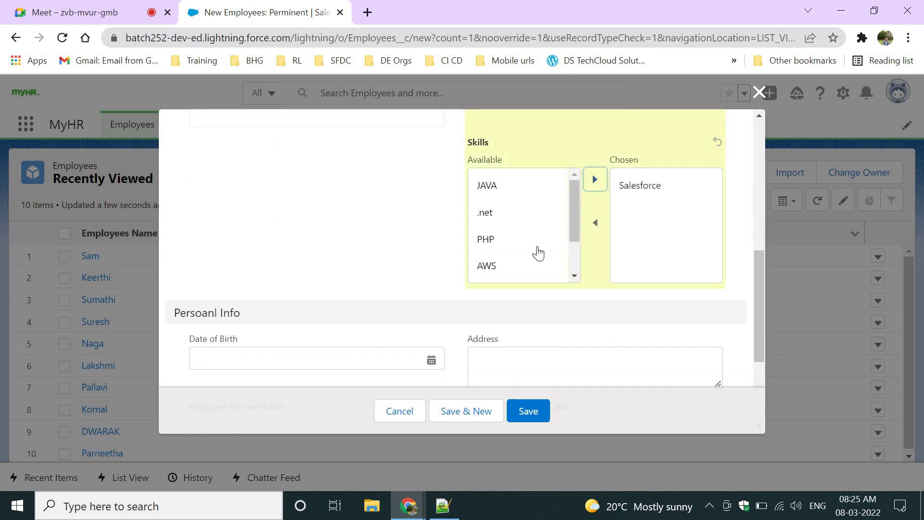
- Open and dismiss the Date of Birth calendar, highlighting the Date of Birth label
scroll(409, 279, down, 3)
click(275, 221)
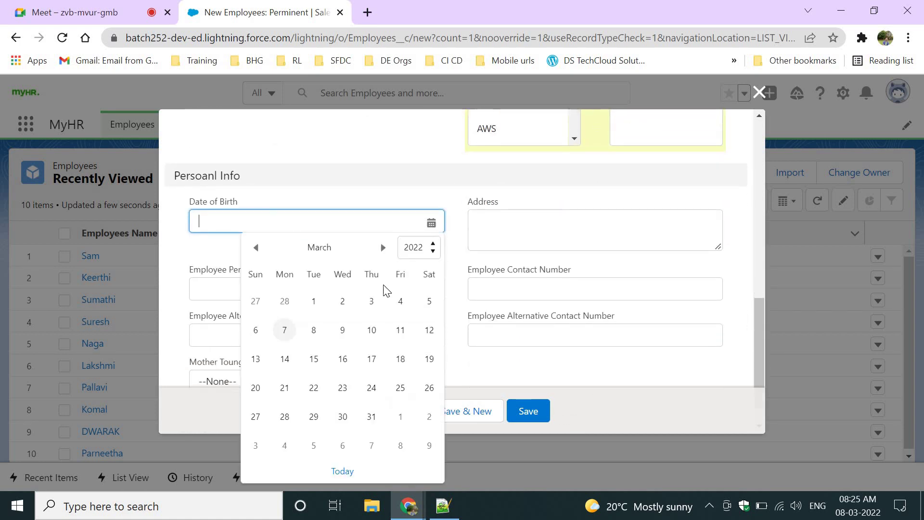
click(462, 309)
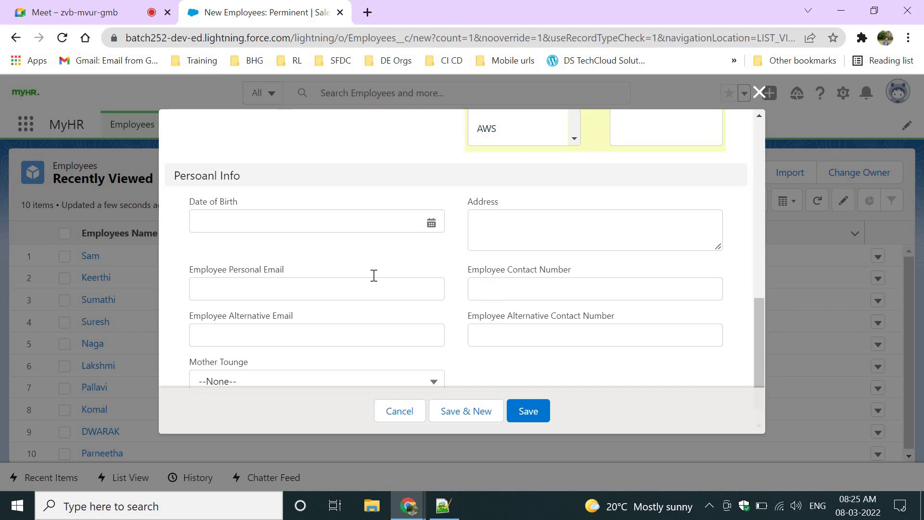
drag(188, 197, 251, 208)
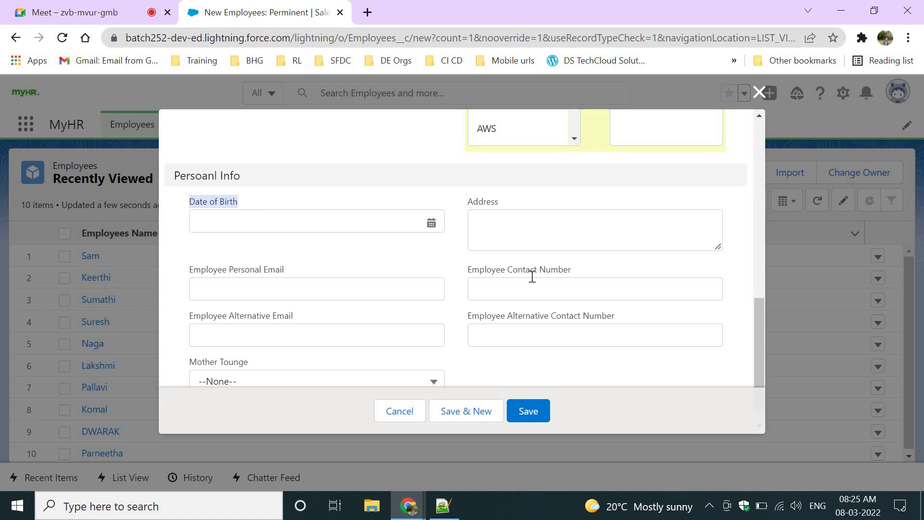
scroll(395, 228, up, 10)
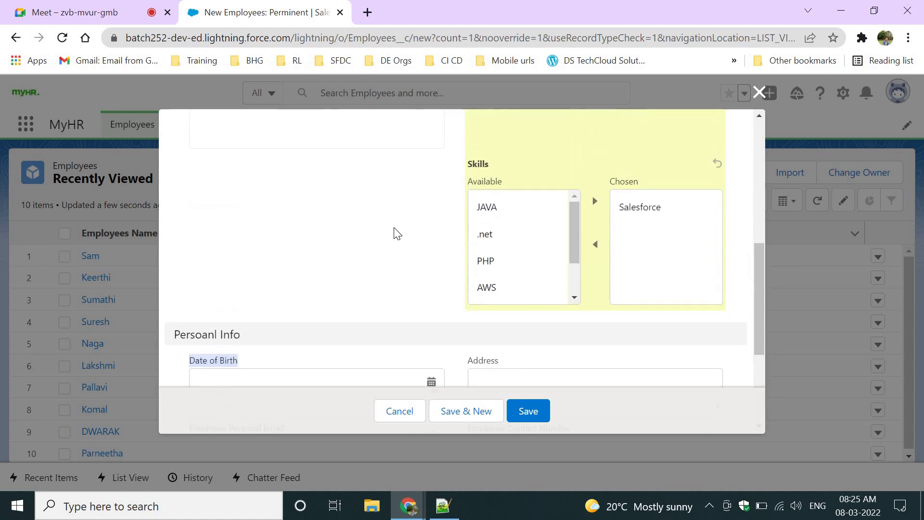
scroll(393, 227, up, 2)
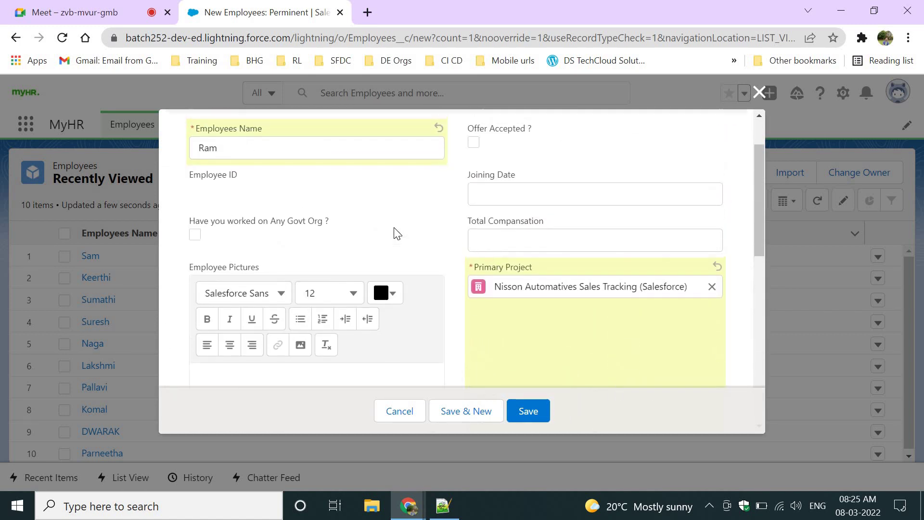
scroll(394, 227, down, 8)
scroll(395, 234, down, 2)
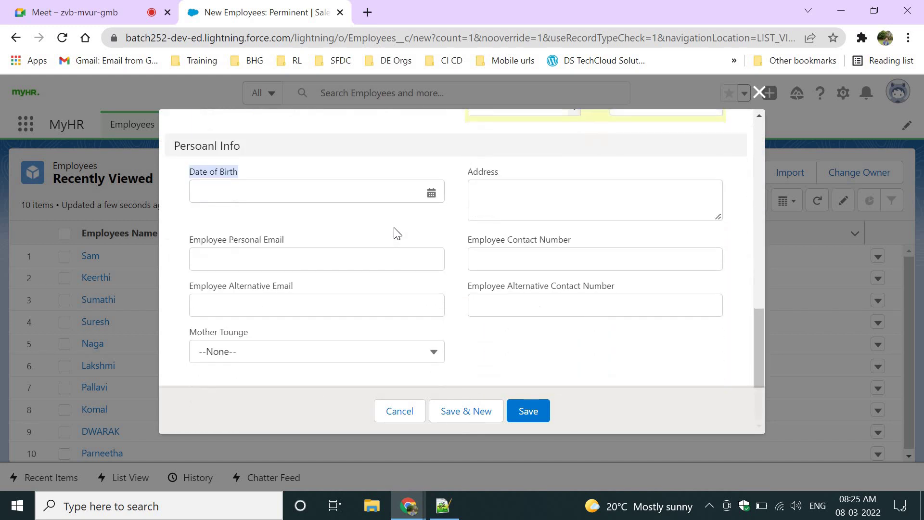
click(285, 187)
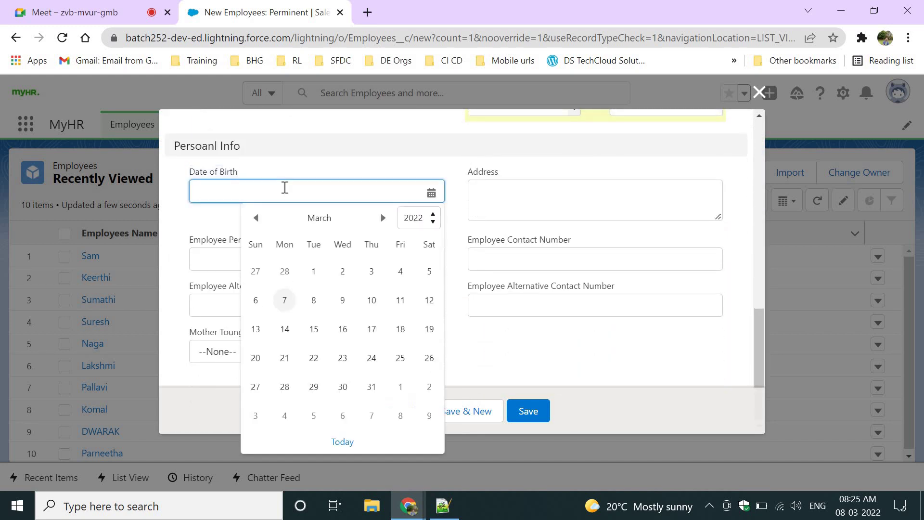
click(509, 359)
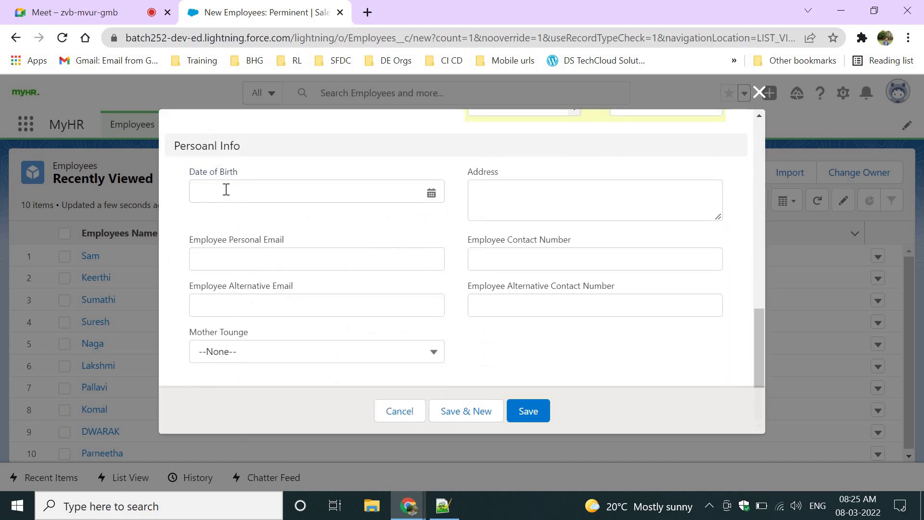
click(273, 197)
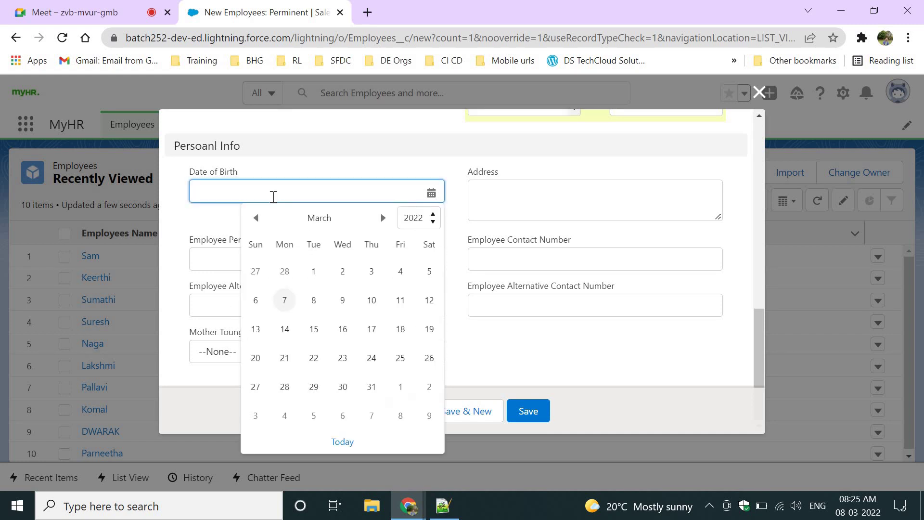
click(417, 219)
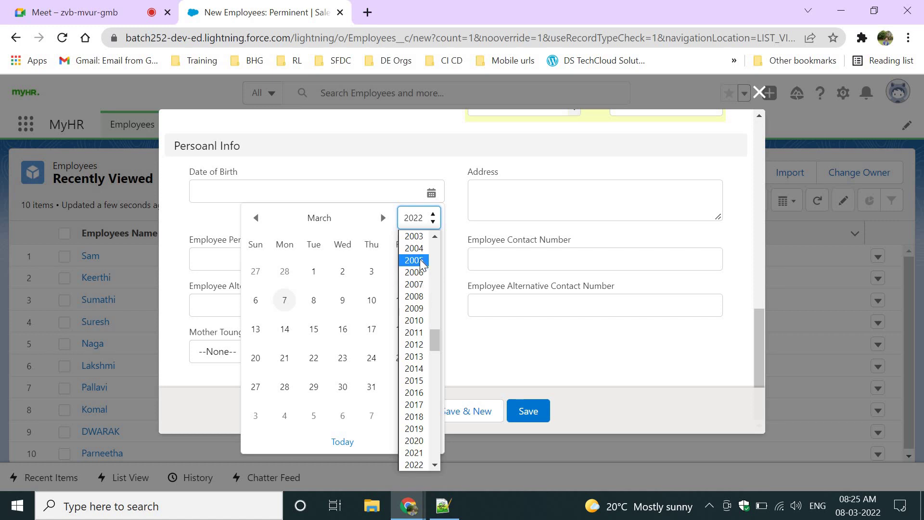
click(414, 260)
click(343, 300)
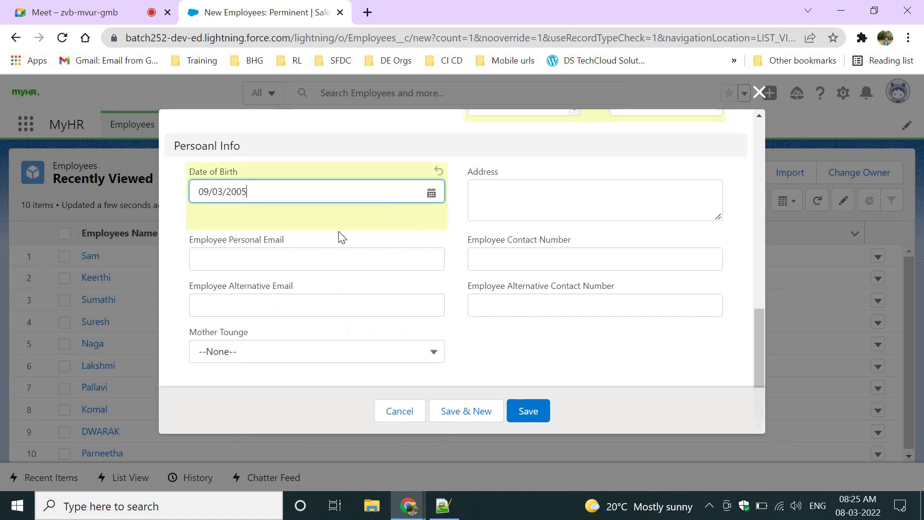
- Save, enter Employee Contact Number 98989898 to fix the error, and save again
click(517, 406)
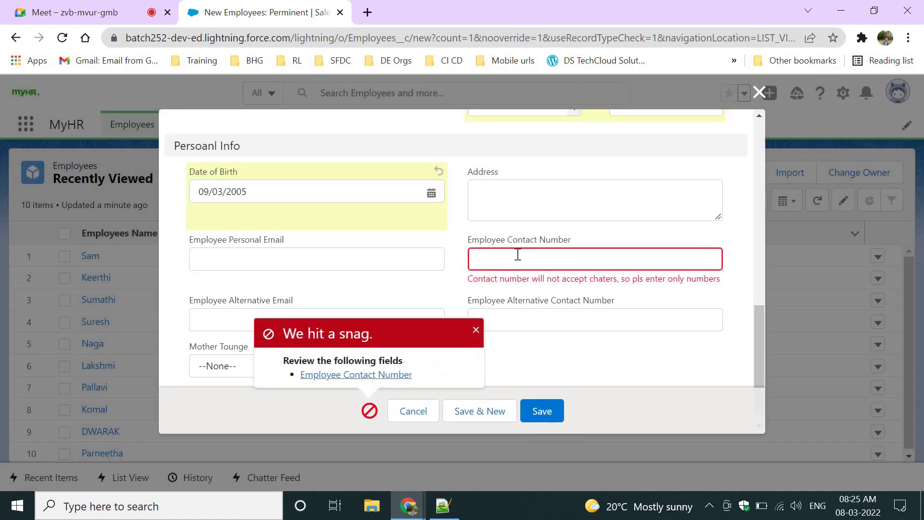
click(517, 254)
text(9898989898)
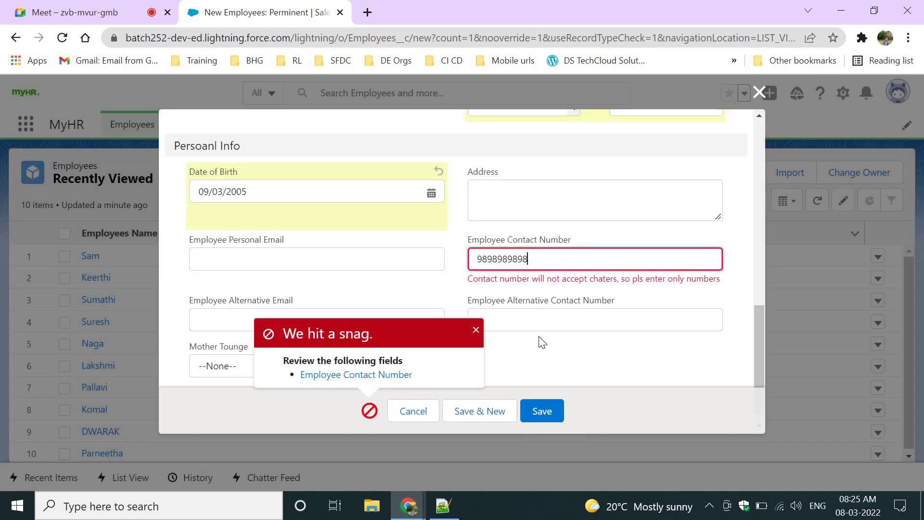
click(539, 411)
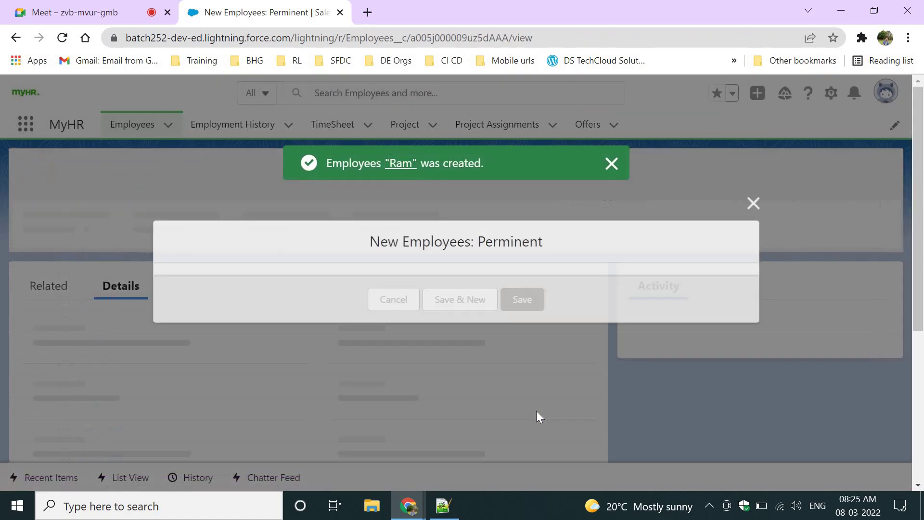
- Note the employee's current Age of 17.01 and start editing the record
scroll(52, 376, down, 2)
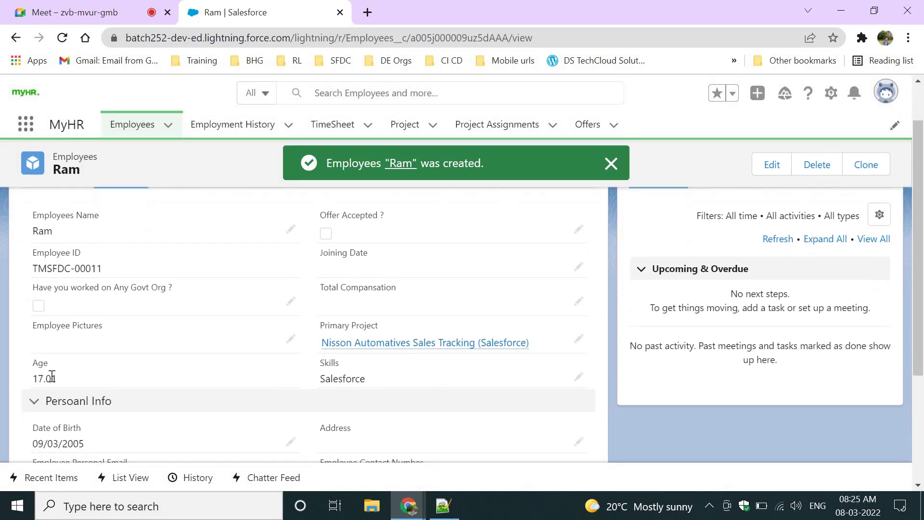
click(171, 359)
drag(20, 375, 90, 381)
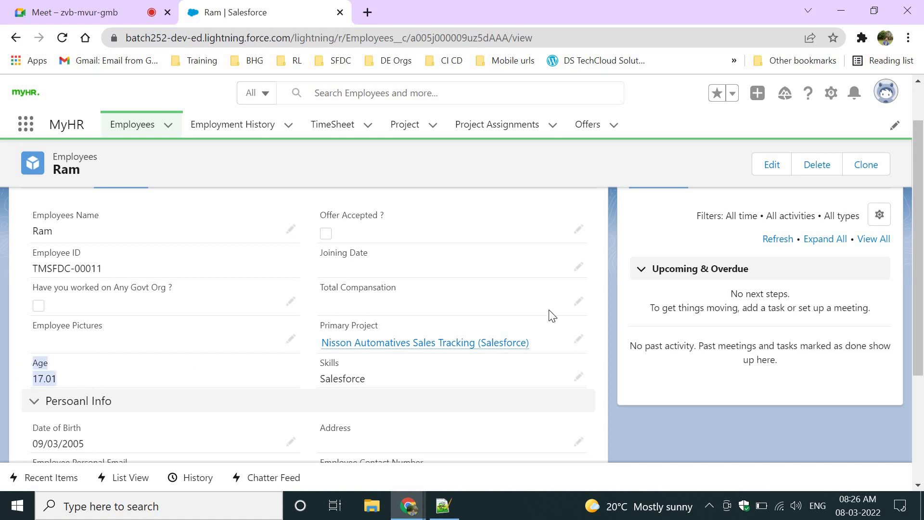
click(772, 166)
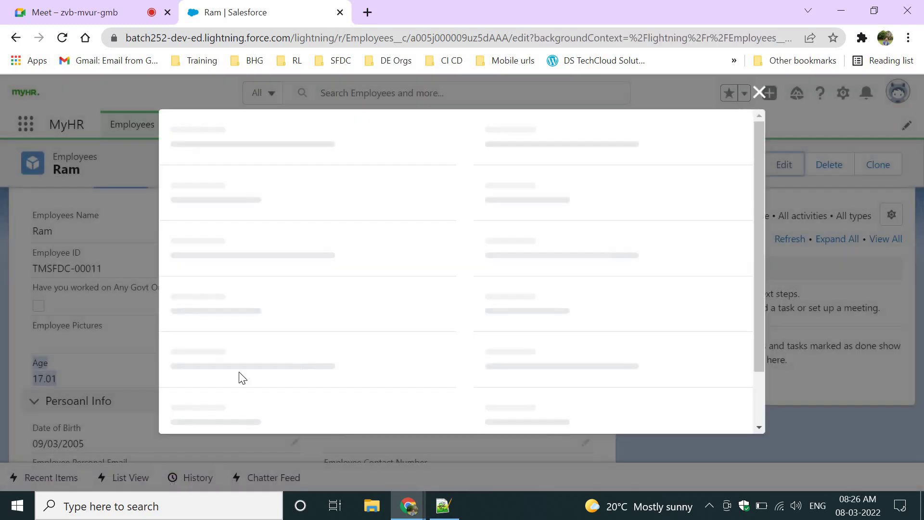
- Set Date of Birth to 01/11/2004, save, and confirm Age now shows 17.36
scroll(211, 231, down, 3)
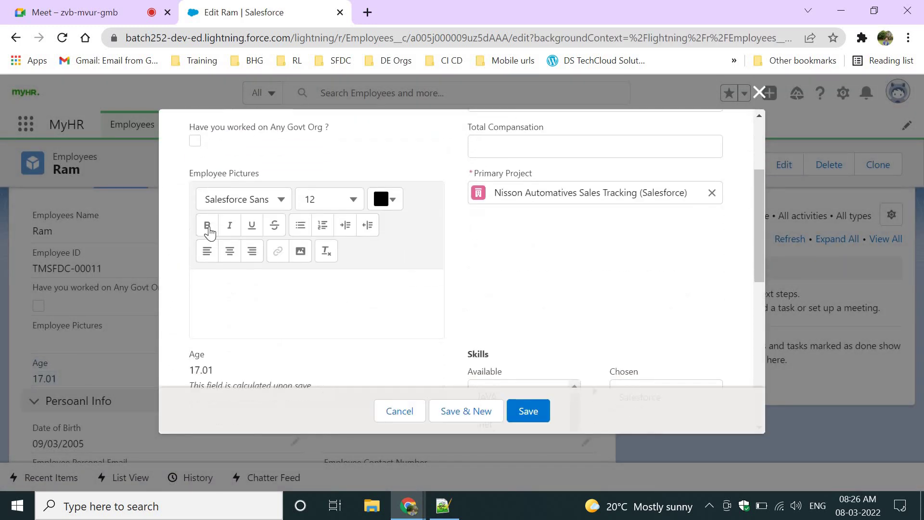
drag(187, 331, 248, 353)
click(217, 354)
scroll(234, 335, down, 2)
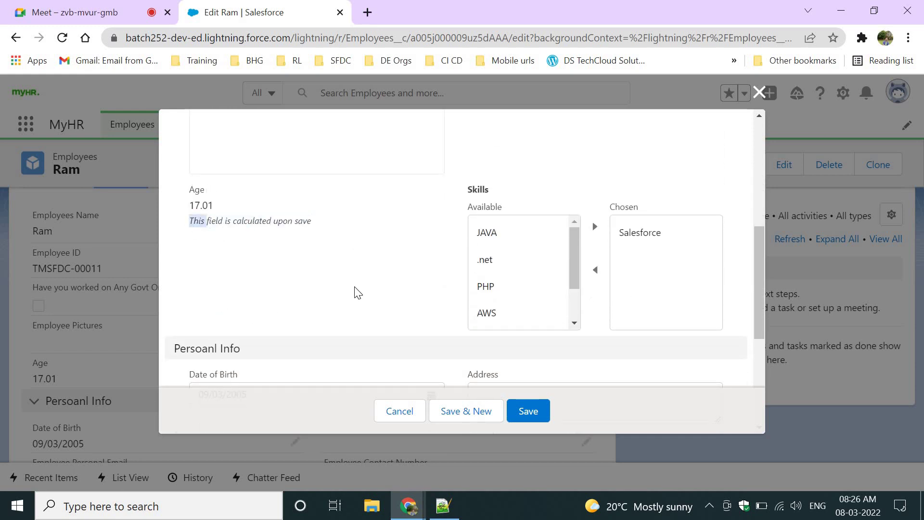
scroll(415, 355, down, 2)
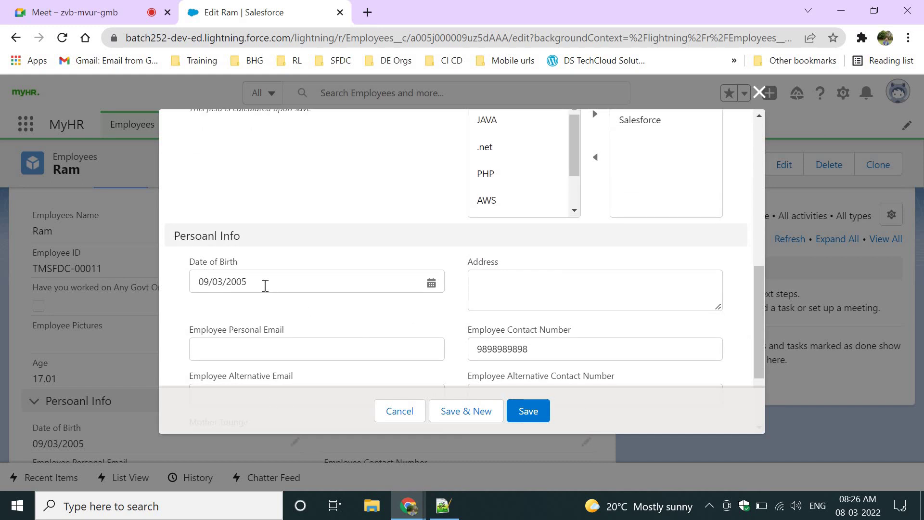
click(262, 284)
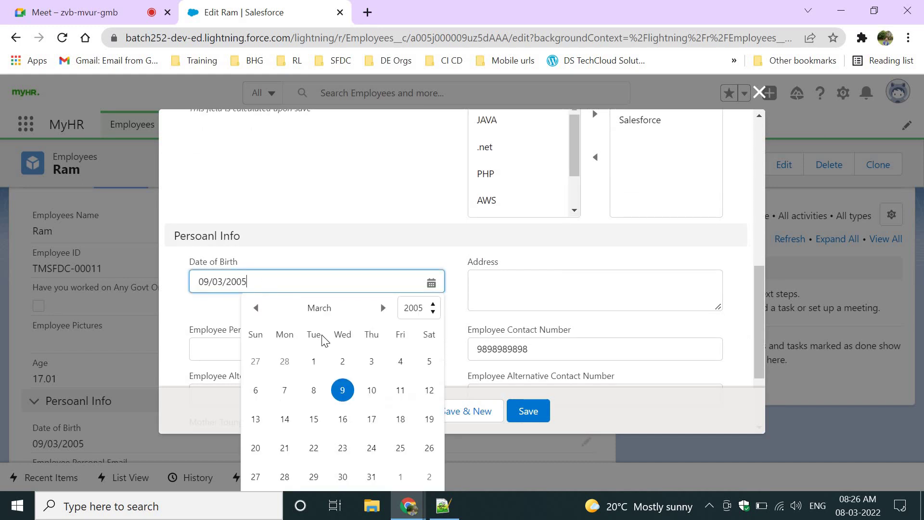
click(256, 307)
click(256, 307)
click(257, 307)
click(256, 307)
click(285, 362)
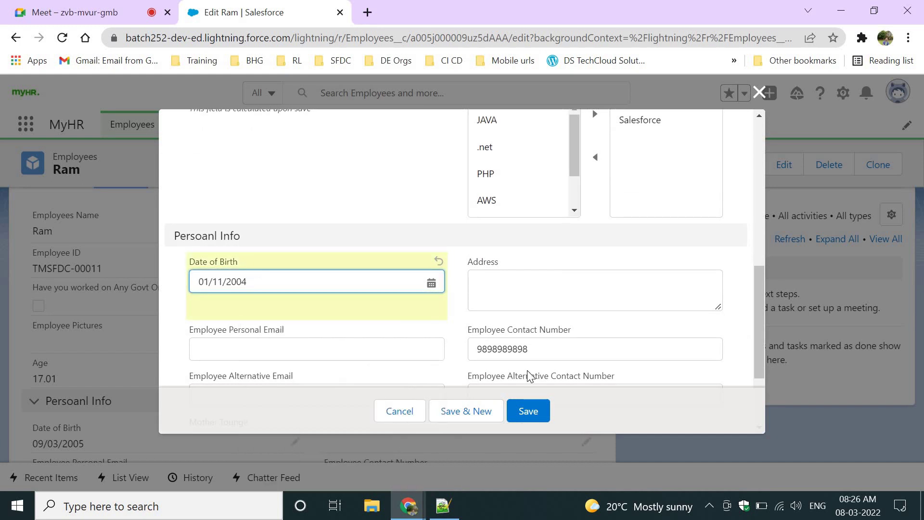
click(529, 412)
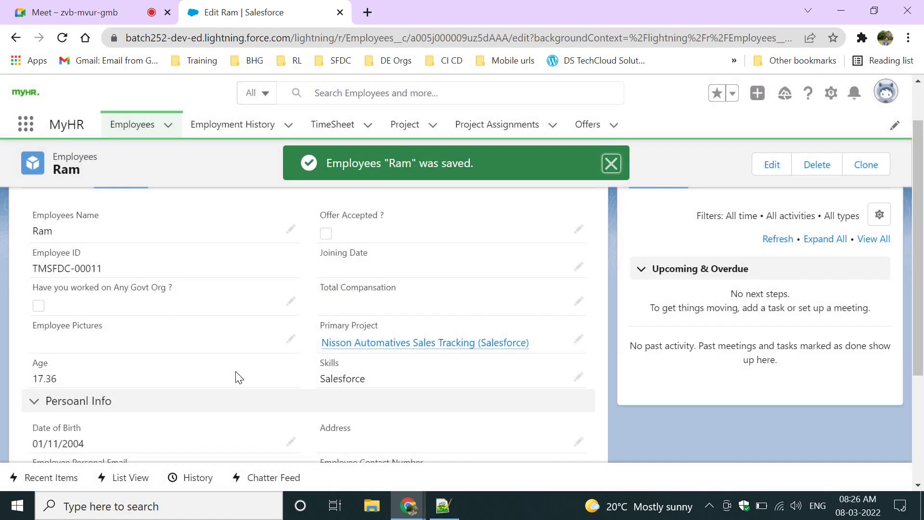
drag(31, 361, 192, 383)
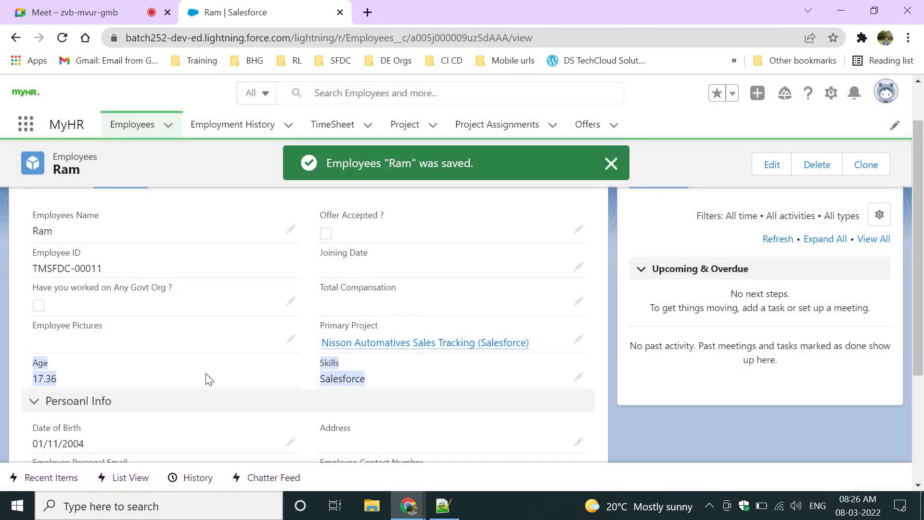
click(232, 368)
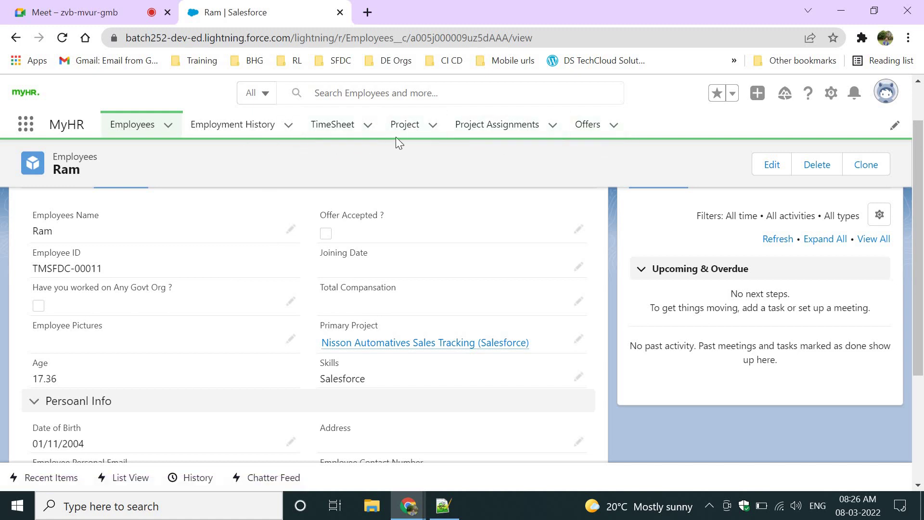
- Below the links in the Notepad++ note, add a 'Salary :' heading, dashed underline and 'Month : January'
scroll(292, 319, up, 1)
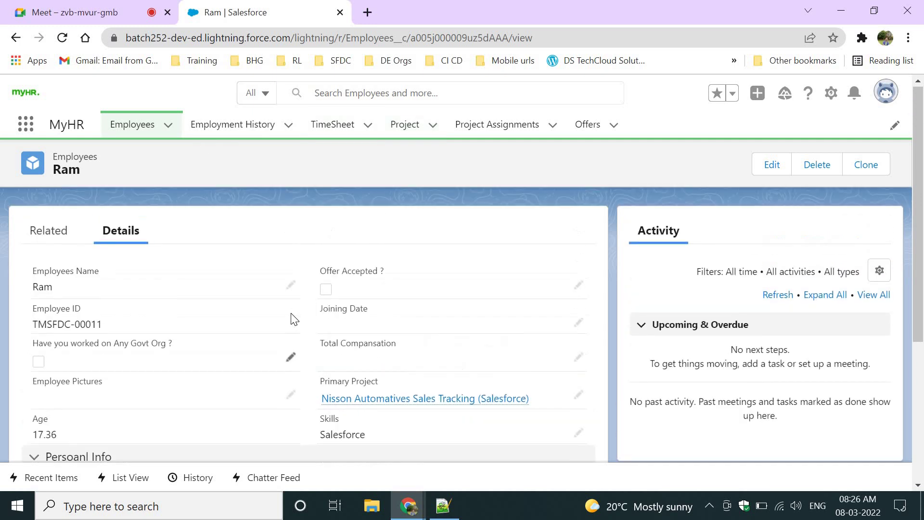
scroll(292, 319, down, 4)
scroll(293, 319, up, 3)
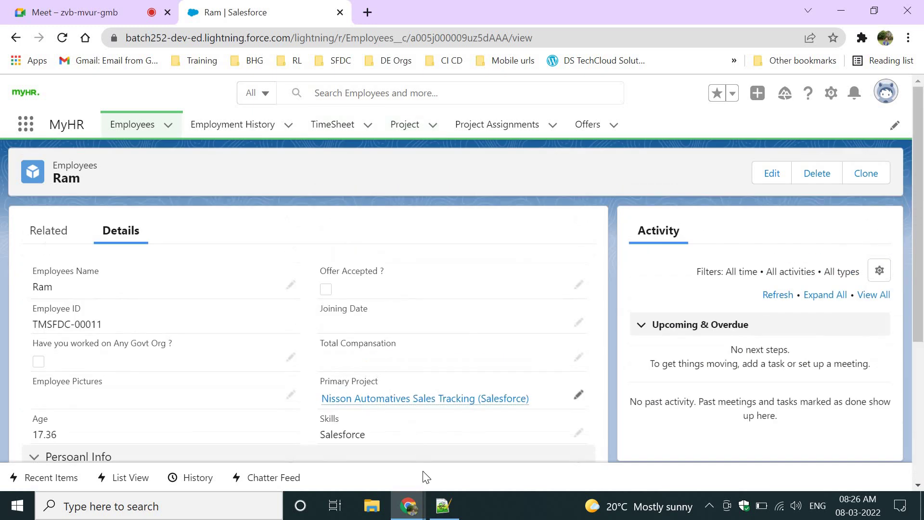
click(443, 505)
key(Return)
key(Return)
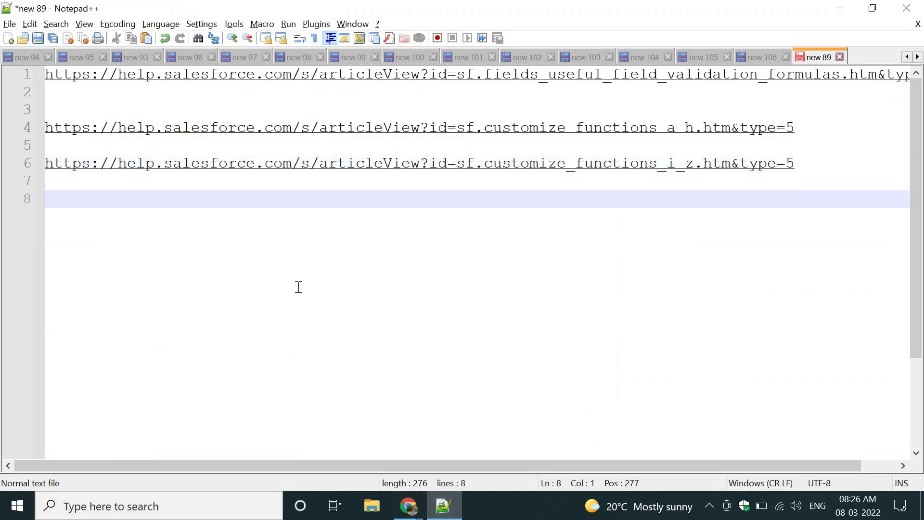
key(Return)
text(Salary)
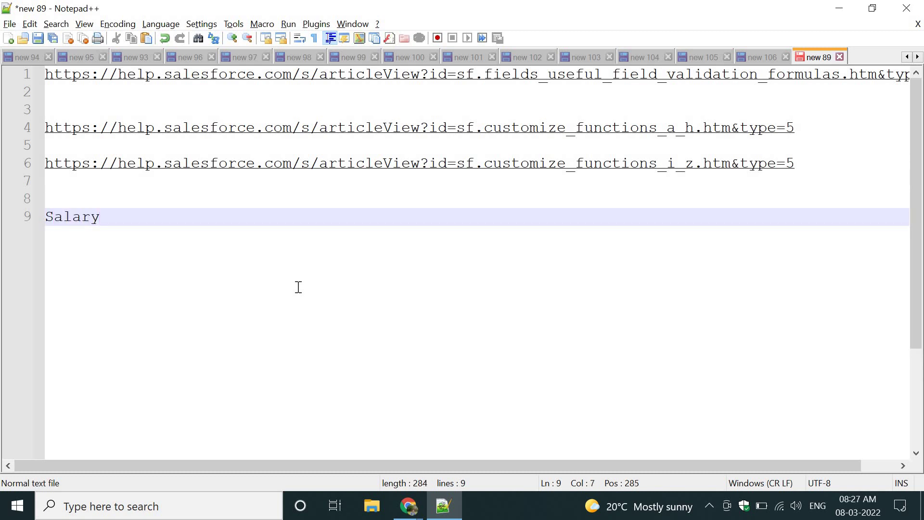
text( :)
key(Return)
text(------------)
key(Return)
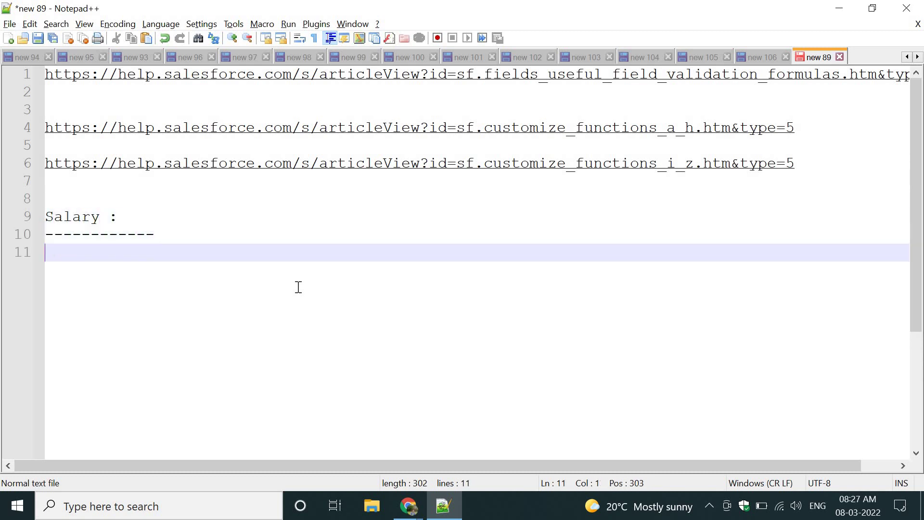
text(Month : Ja)
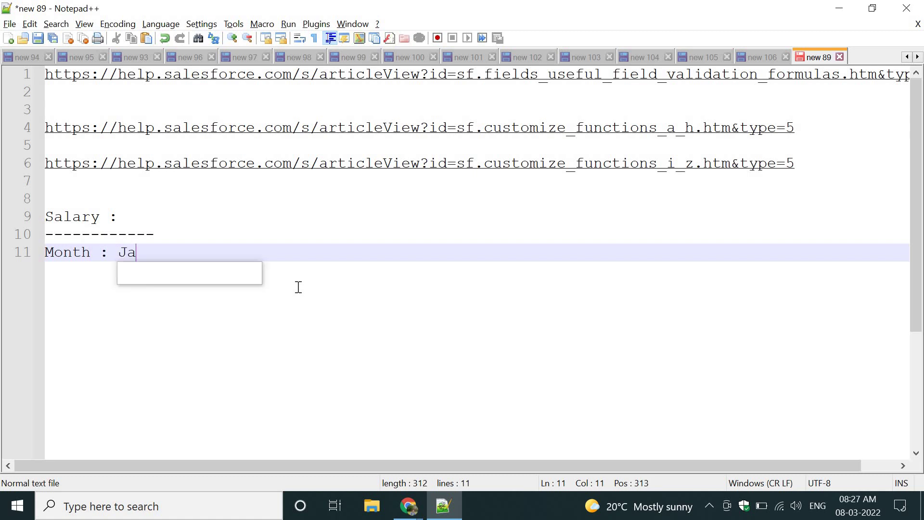
text(nuary)
key(Return)
key(Return)
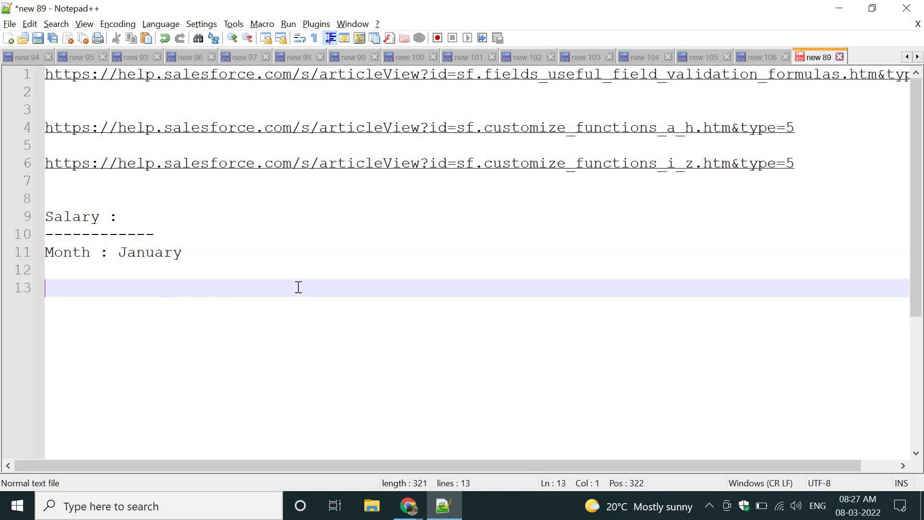
- Add the 'Base Pay : 50000' and 'Additional pay : 30000' lines
text(Base Pay)
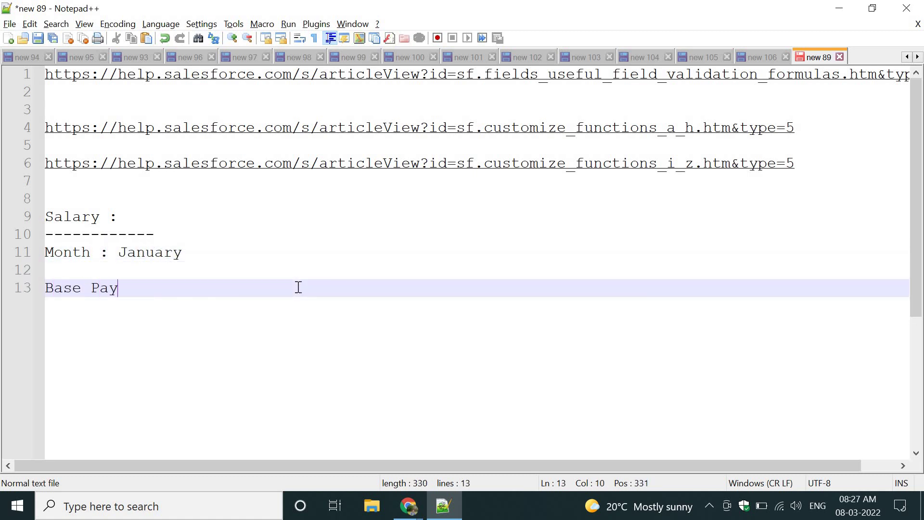
text( : 50000)
key(Return)
key(BackSpace)
key(Return)
key(Return)
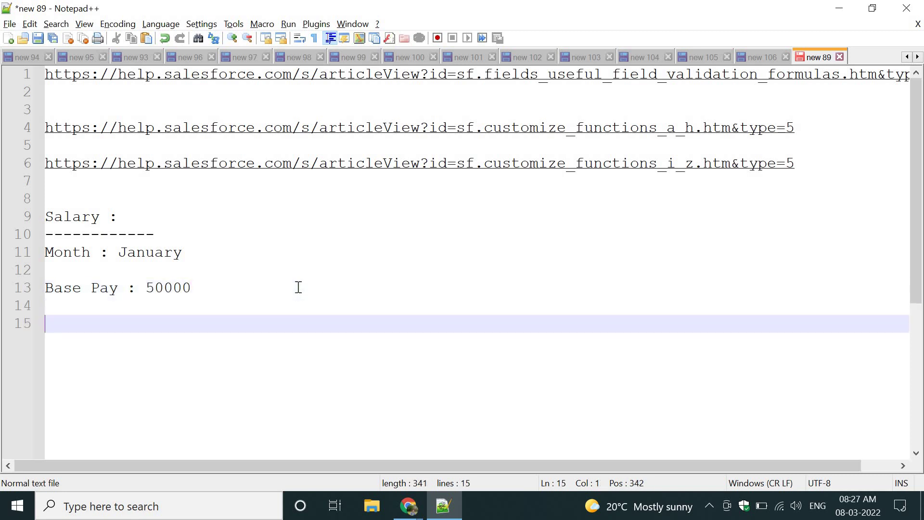
text(ADditional pay :)
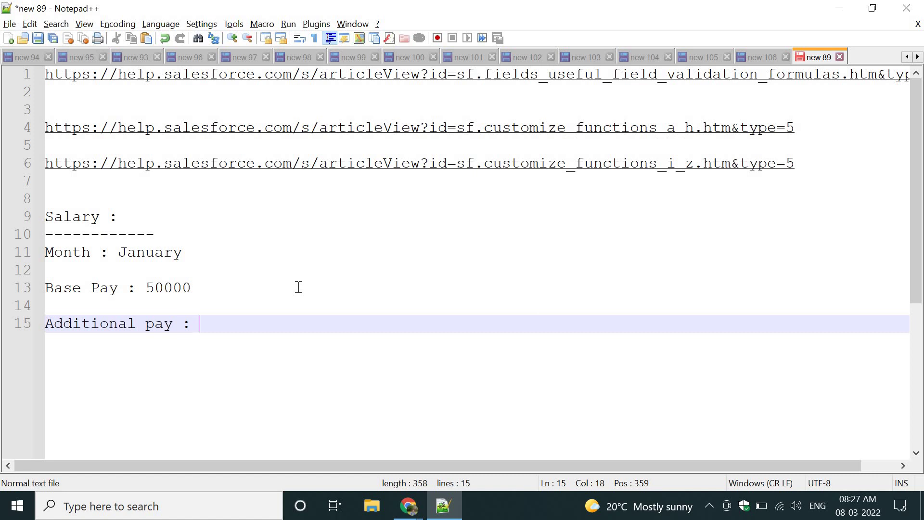
text( 3000)
key(Return)
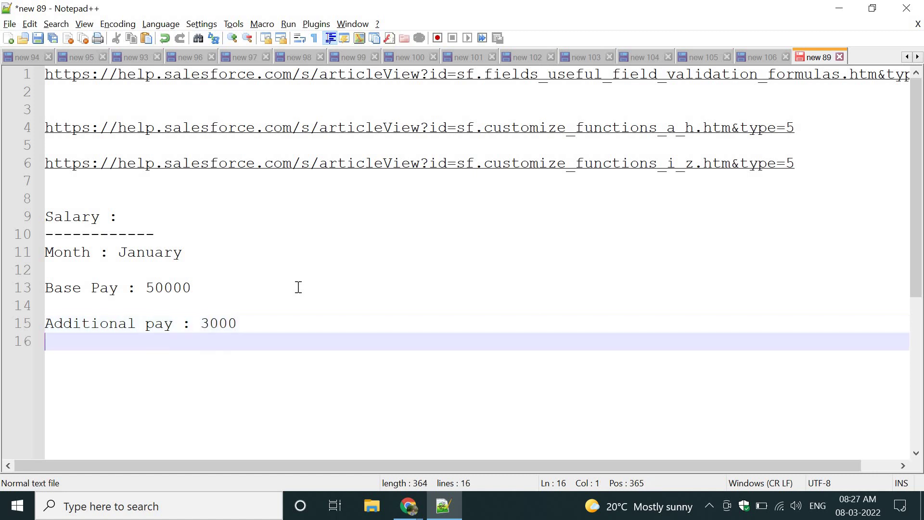
key(BackSpace)
text(0)
- Add 'Tax : 10000' and begin a 'Total Net Pay' line
key(Return)
key(Return)
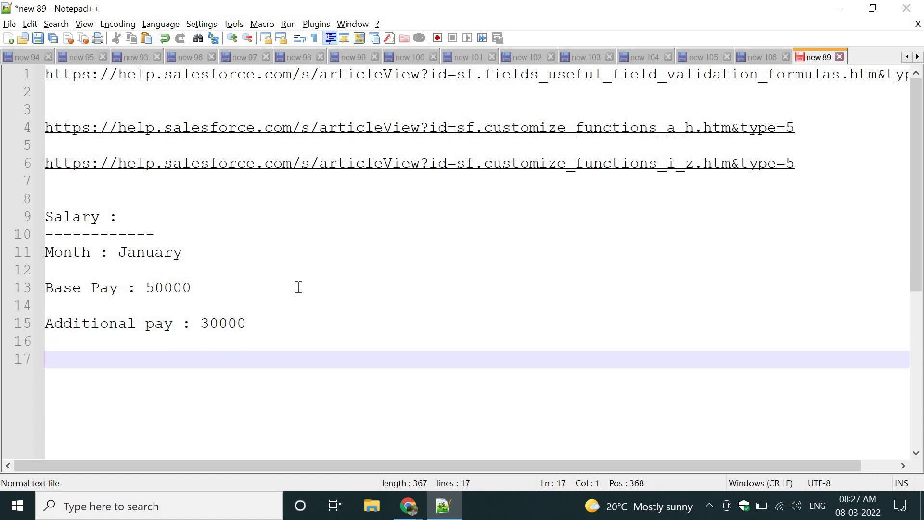
text(T	A)
key(BackSpace)
key(BackSpace)
key(BackSpace)
text(Tax : 10000)
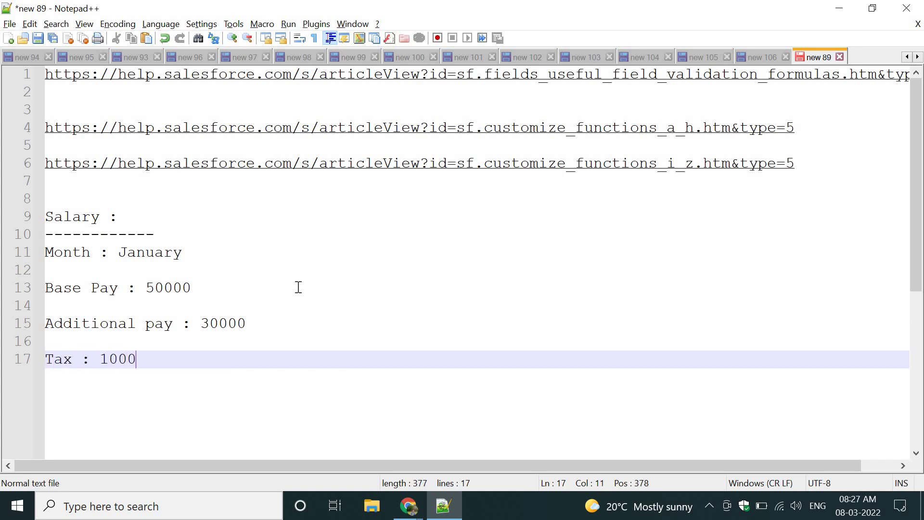
key(Return)
key(Return)
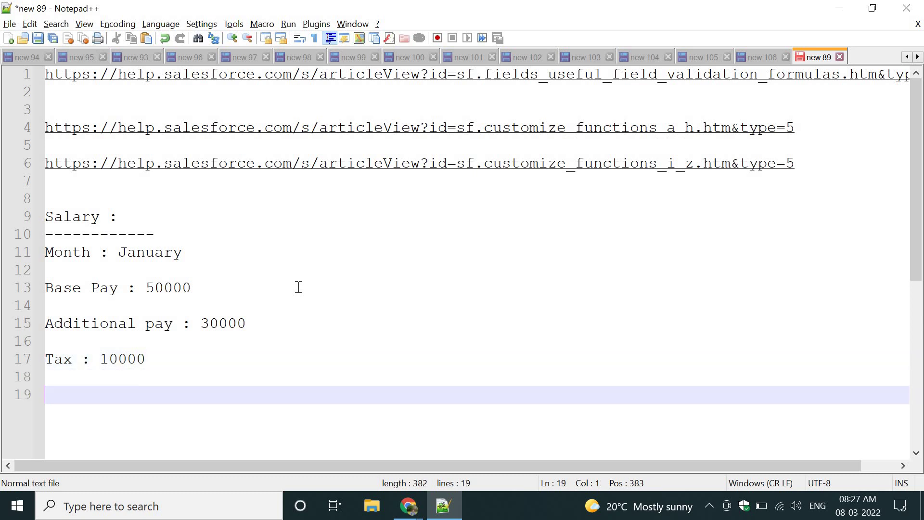
text(Total Net )
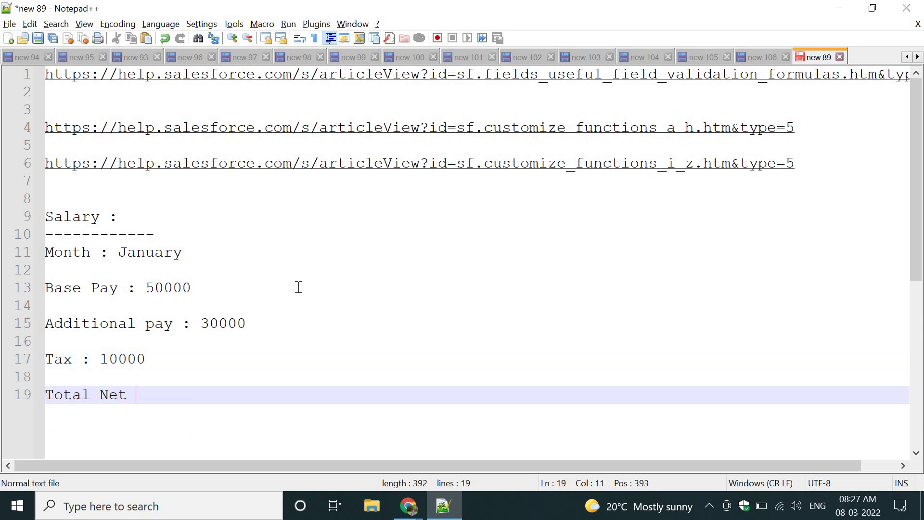
text(Pay :)
- After the Total Net Pay label, write the formula '(Base_pay__c + AdditonalPay__c) - Tax'
drag(198, 388, 10, 379)
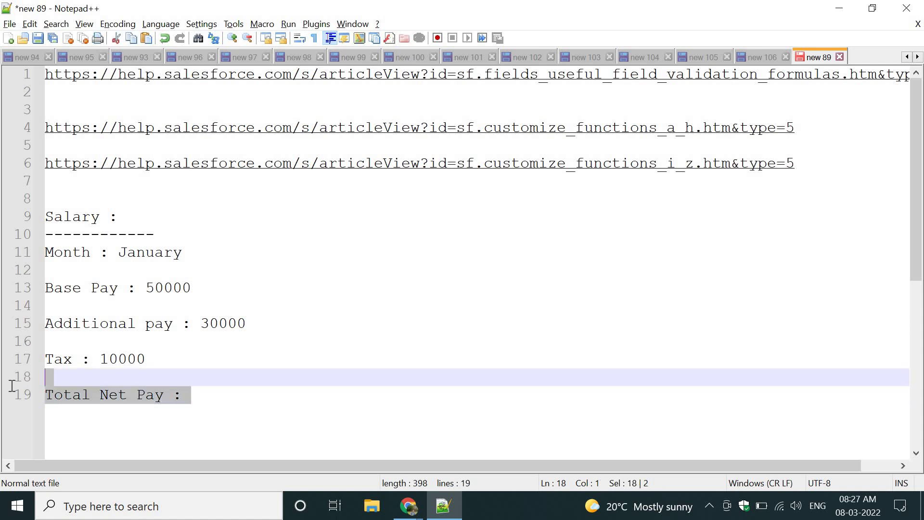
click(166, 385)
click(217, 393)
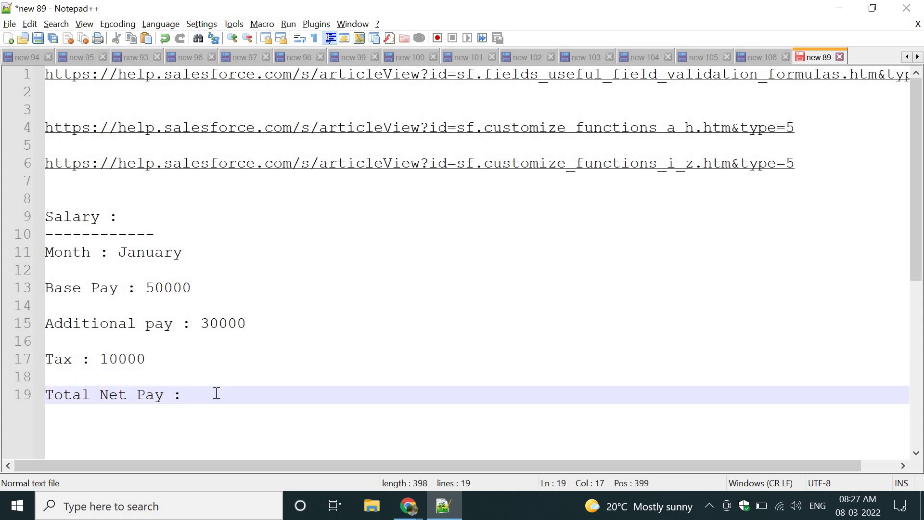
text(Base)
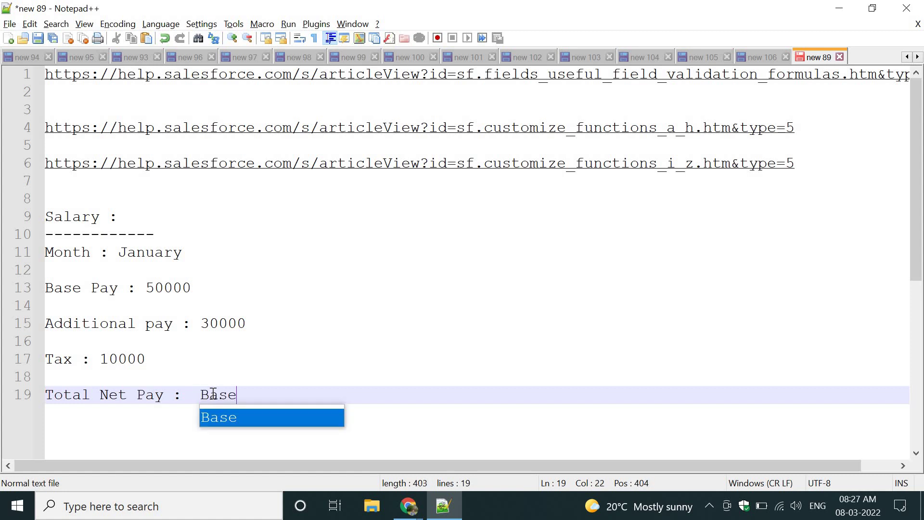
text(_pay__c)
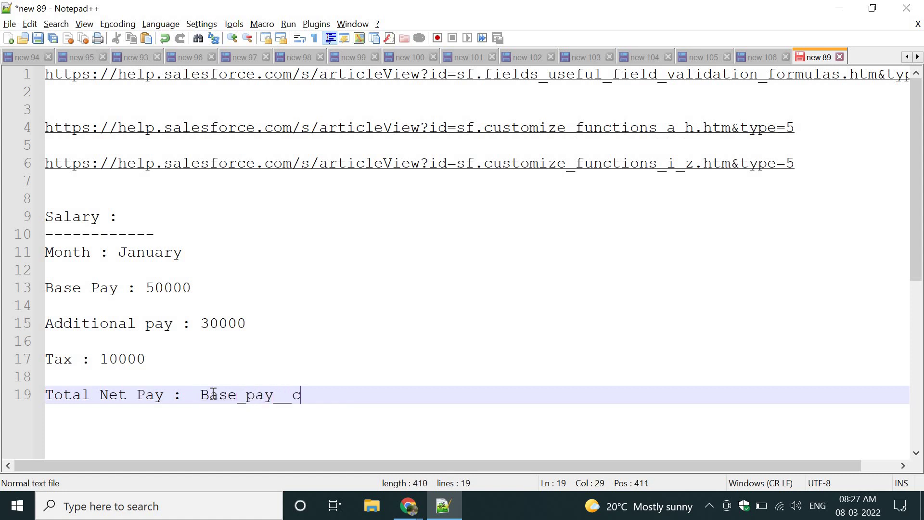
text( + A)
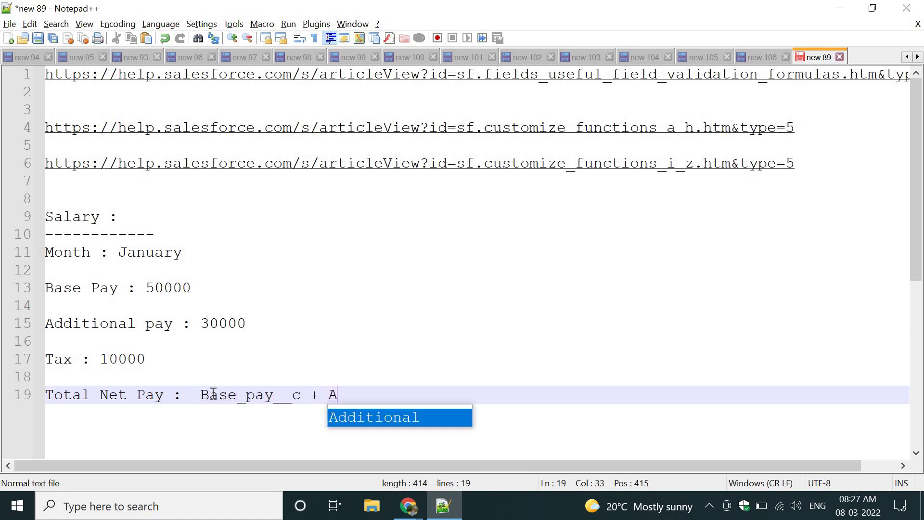
text(dditonal)
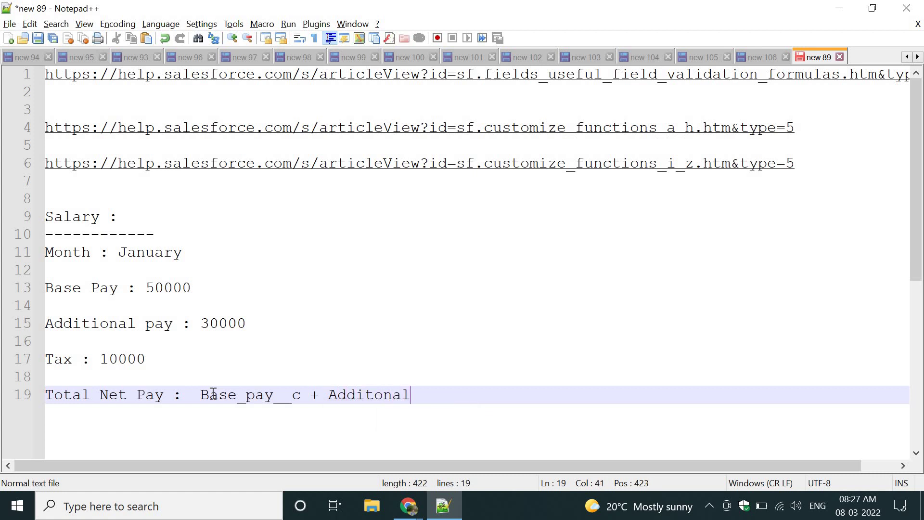
text(Pay__c - Tax)
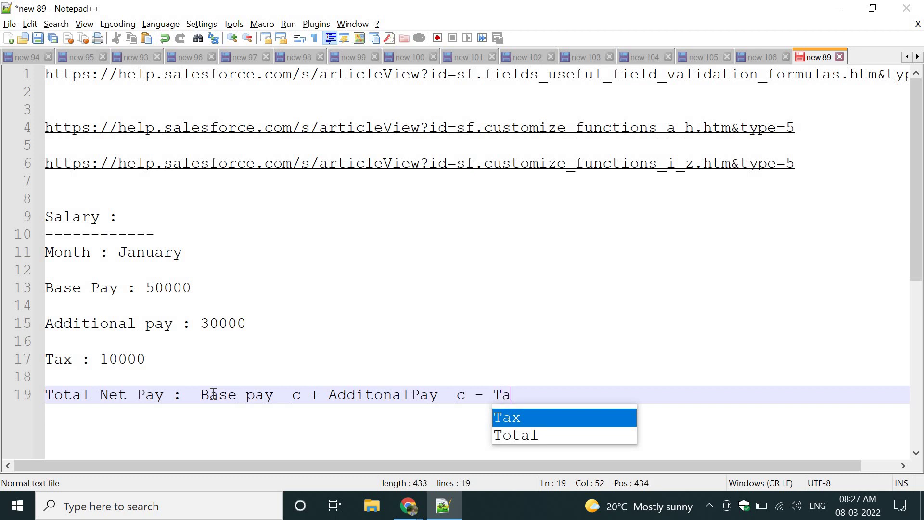
click(198, 396)
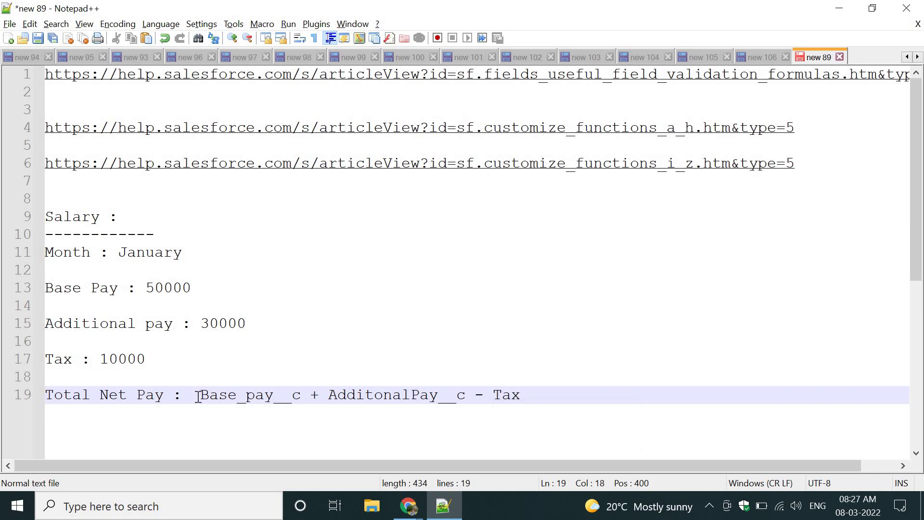
drag(465, 396, 201, 395)
click(201, 395)
text(()
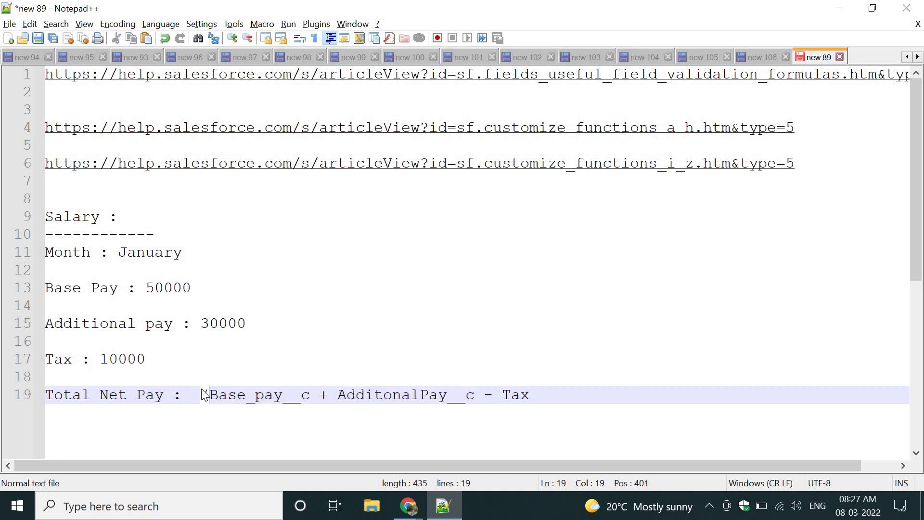
click(486, 399)
text())
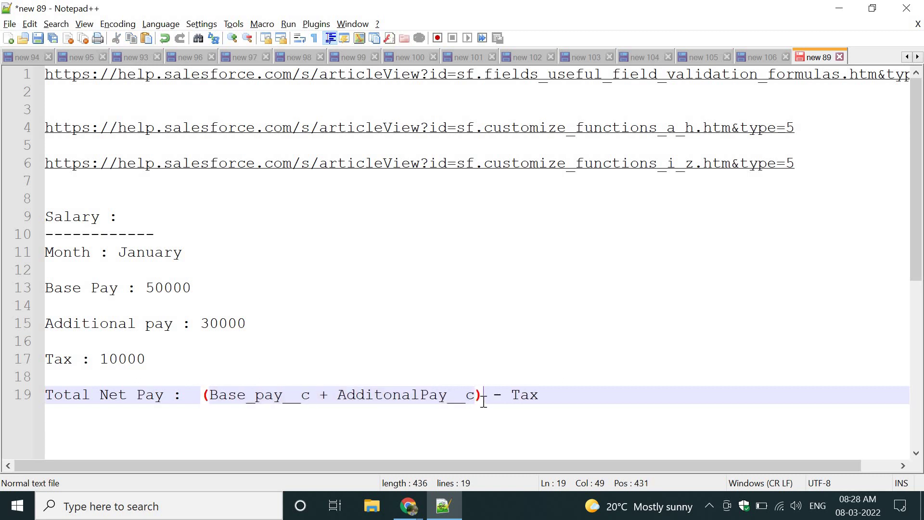
- Replace the formula with '80000 - 1000 ==> 7000', then undo back to '80000 - Tax'
key(shift+Left)
key(shift+Left)
key(shift+Left)
key(shift+Left)
key(shift+Left)
key(shift+Left)
key(shift+Left)
key(shift+Left)
key(shift+Left)
key(shift+Left)
key(shift+Left)
key(shift+Left)
key(shift+Left)
key(shift+Left)
key(shift+Left)
key(shift+Left)
key(shift+Left)
key(shift+Left)
key(shift+Left)
key(shift+Left)
key(shift+Left)
key(shift+Left)
key(shift+Left)
key(shift+Left)
key(shift+Left)
key(shift+Left)
key(shift+Left)
key(shift+Left)
key(shift+Left)
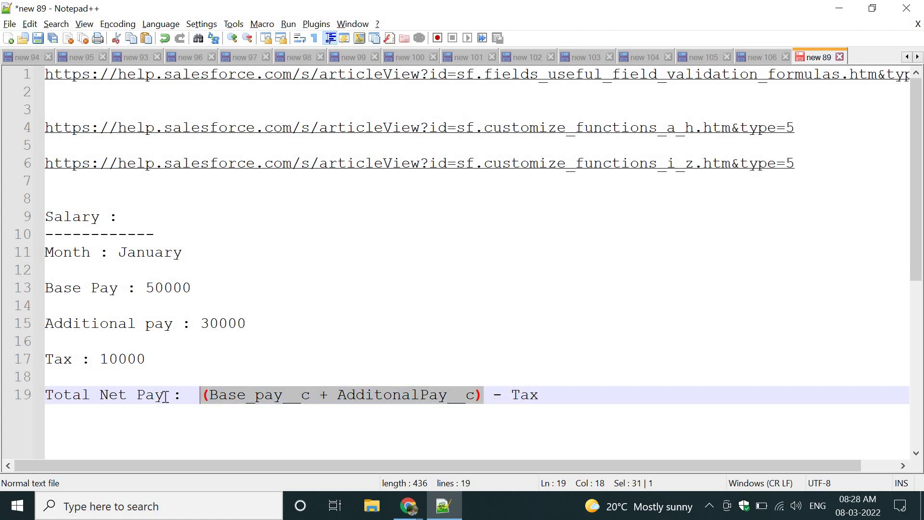
text(8000)
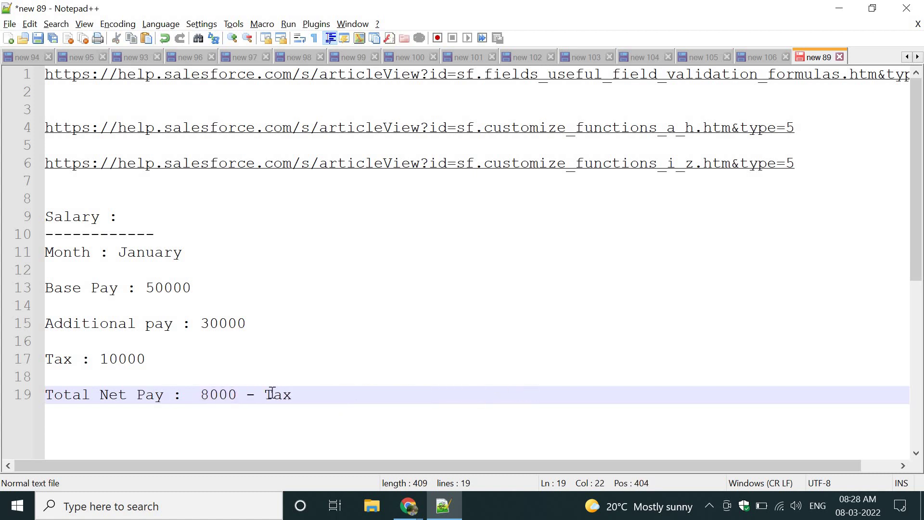
text(0)
double_click(295, 394)
text(1000 ==> )
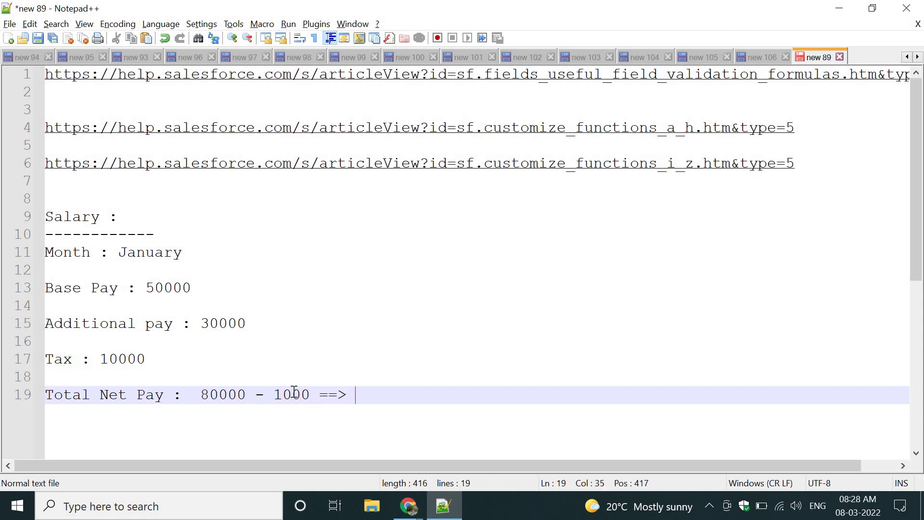
text(7000)
click(180, 396)
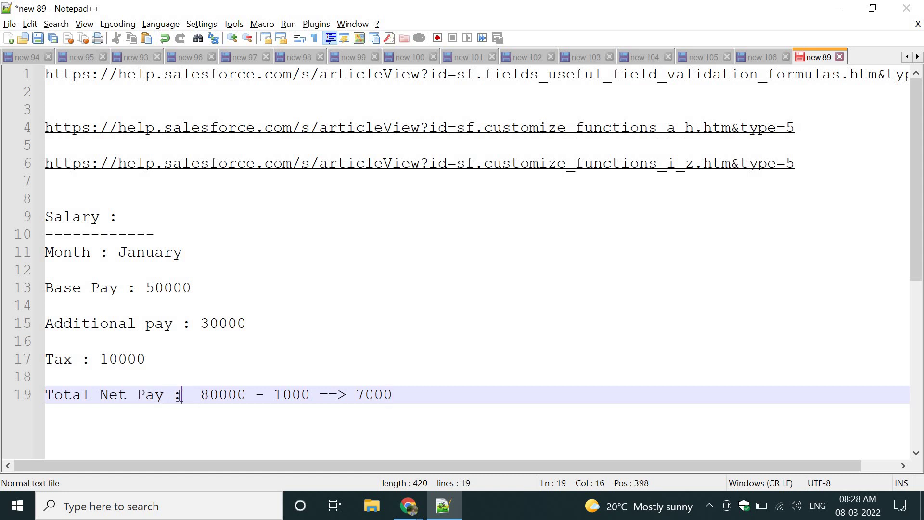
key(End)
key(ctrl+shift+Left)
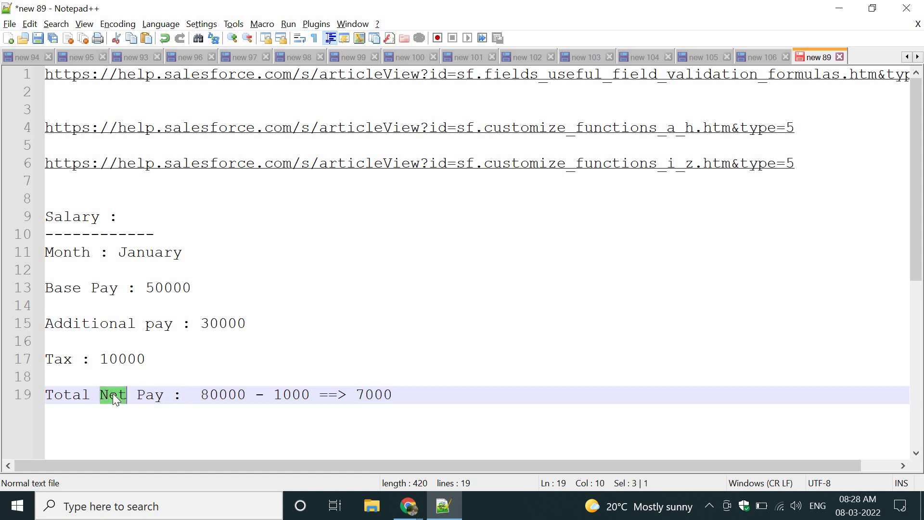
double_click(112, 394)
click(146, 395)
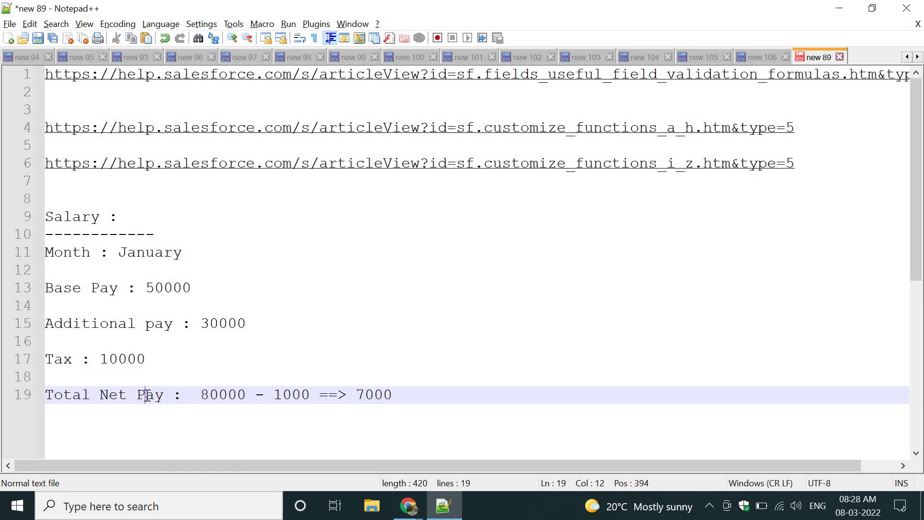
key(ctrl+z)
key(ctrl+z)
key(ctrl+z)
key(ctrl+z)
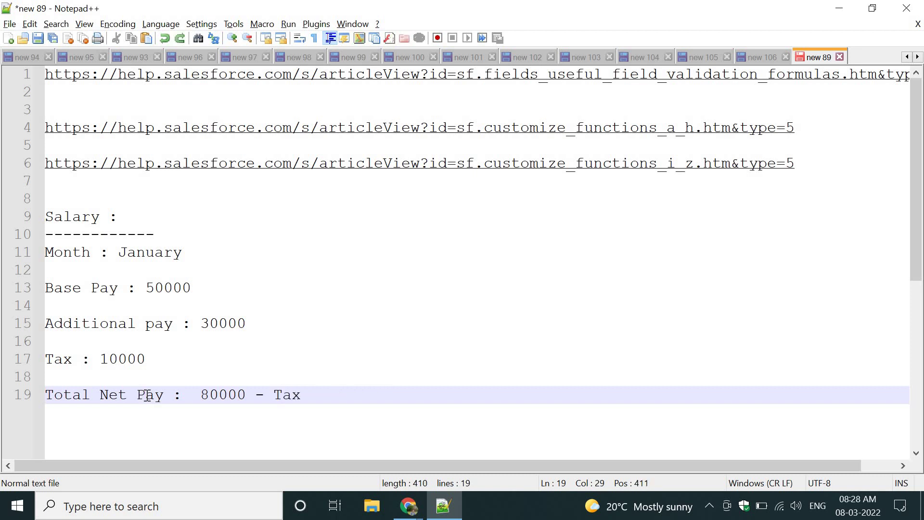